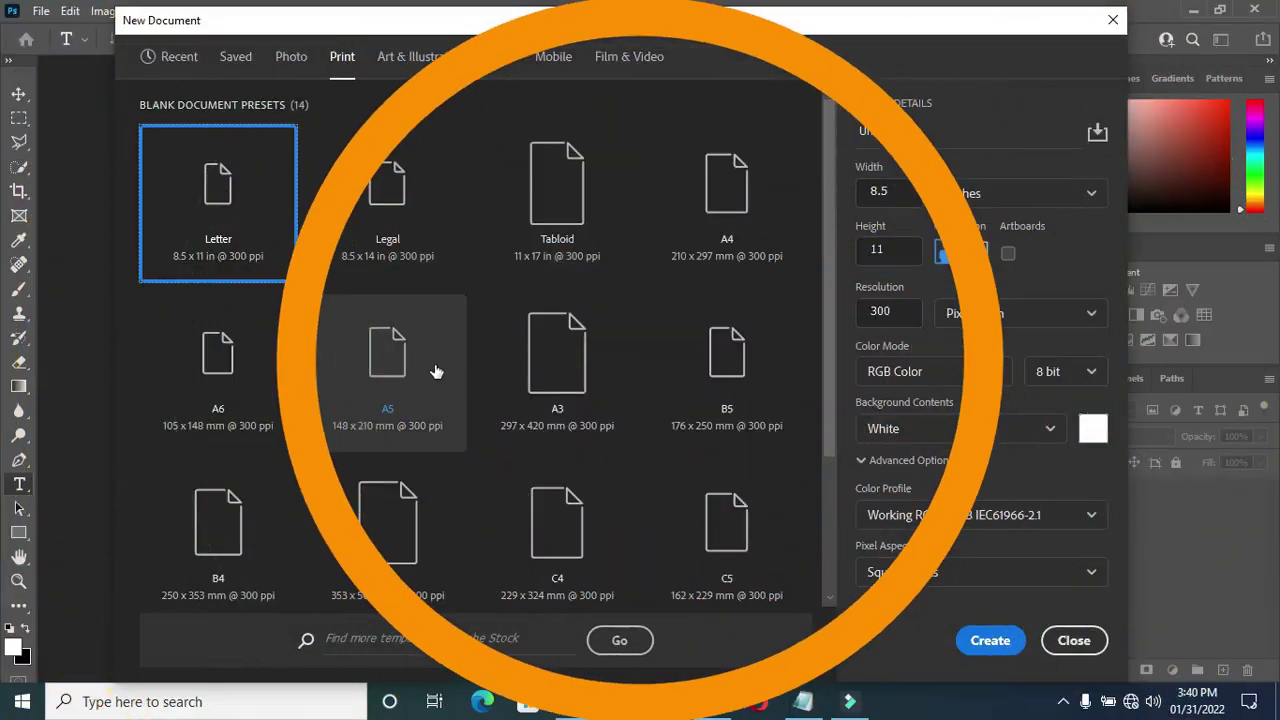
Create a landscape A5 document, 8.268 × 5.827 in at 200 ppi (1654 × 1165 px).
click(405, 362)
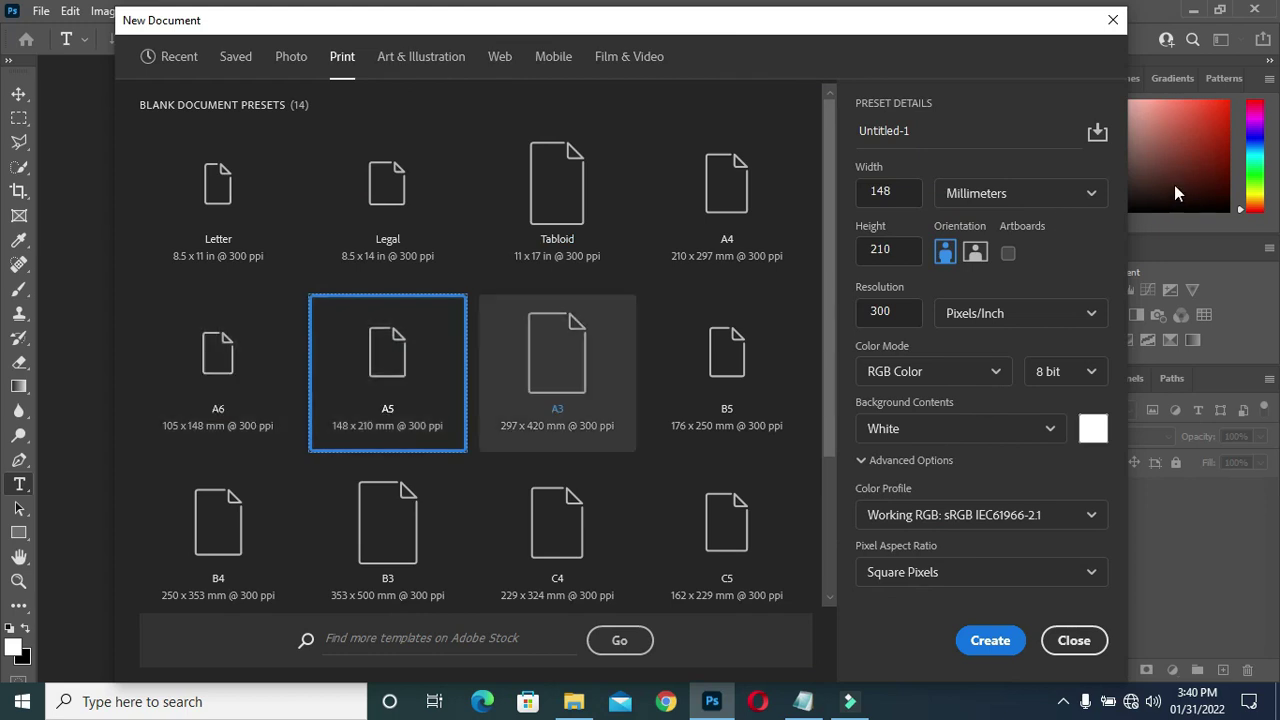
click(1034, 193)
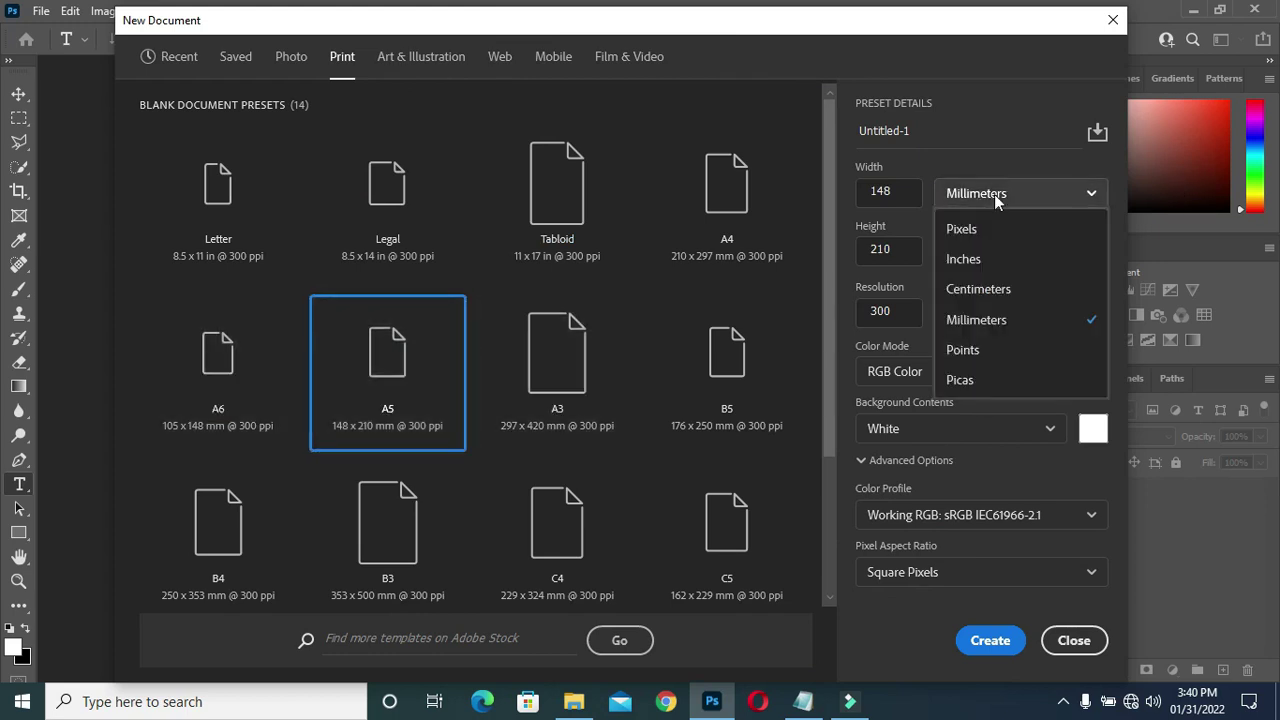
click(1050, 255)
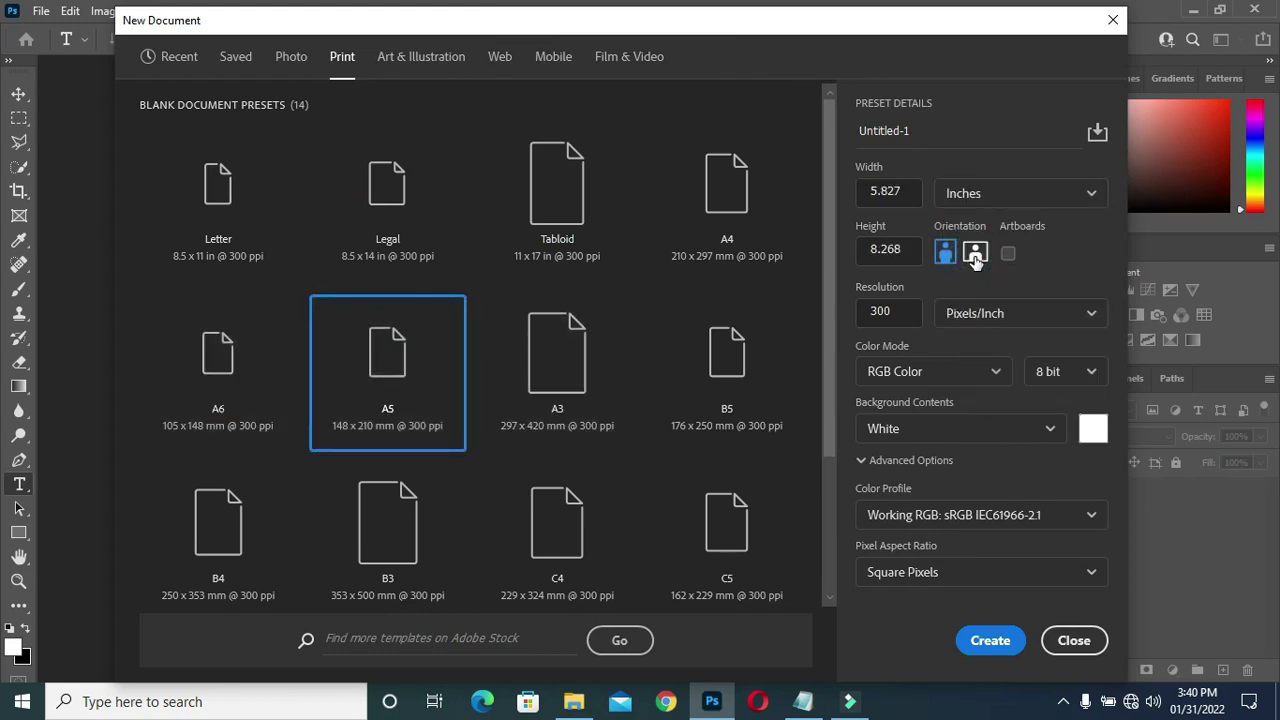
click(977, 255)
click(905, 311)
text(200)
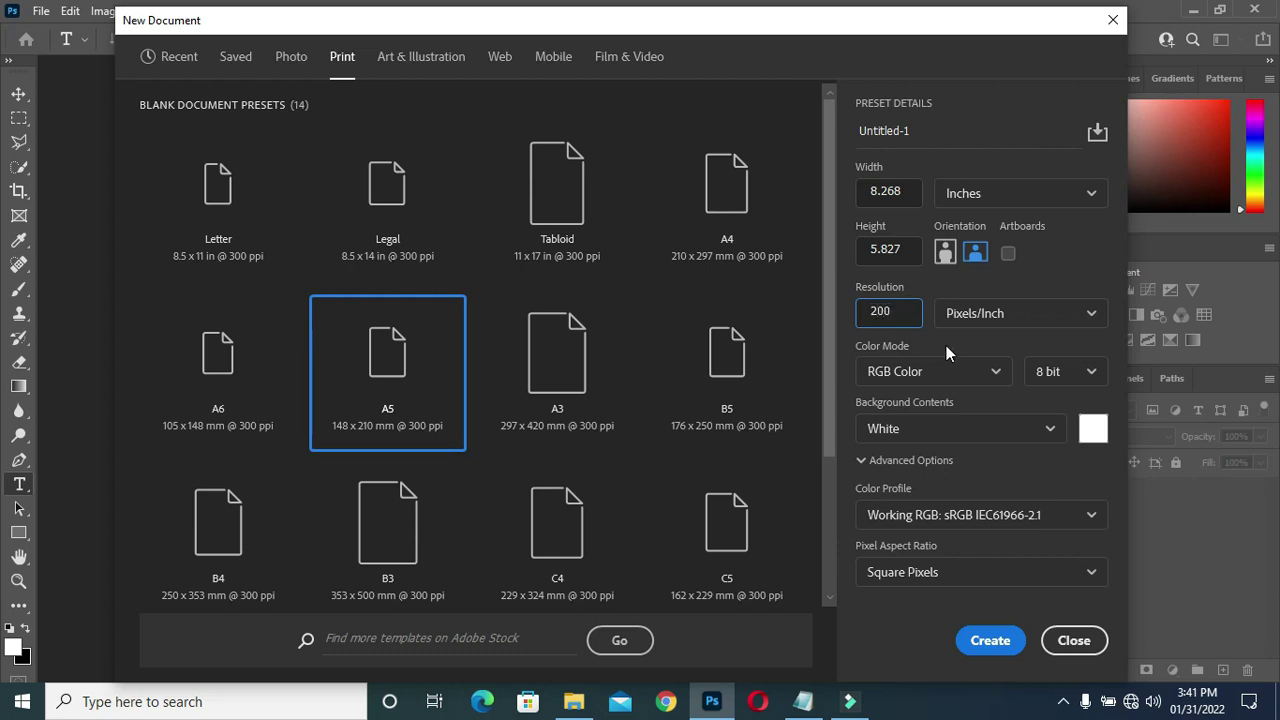
click(986, 645)
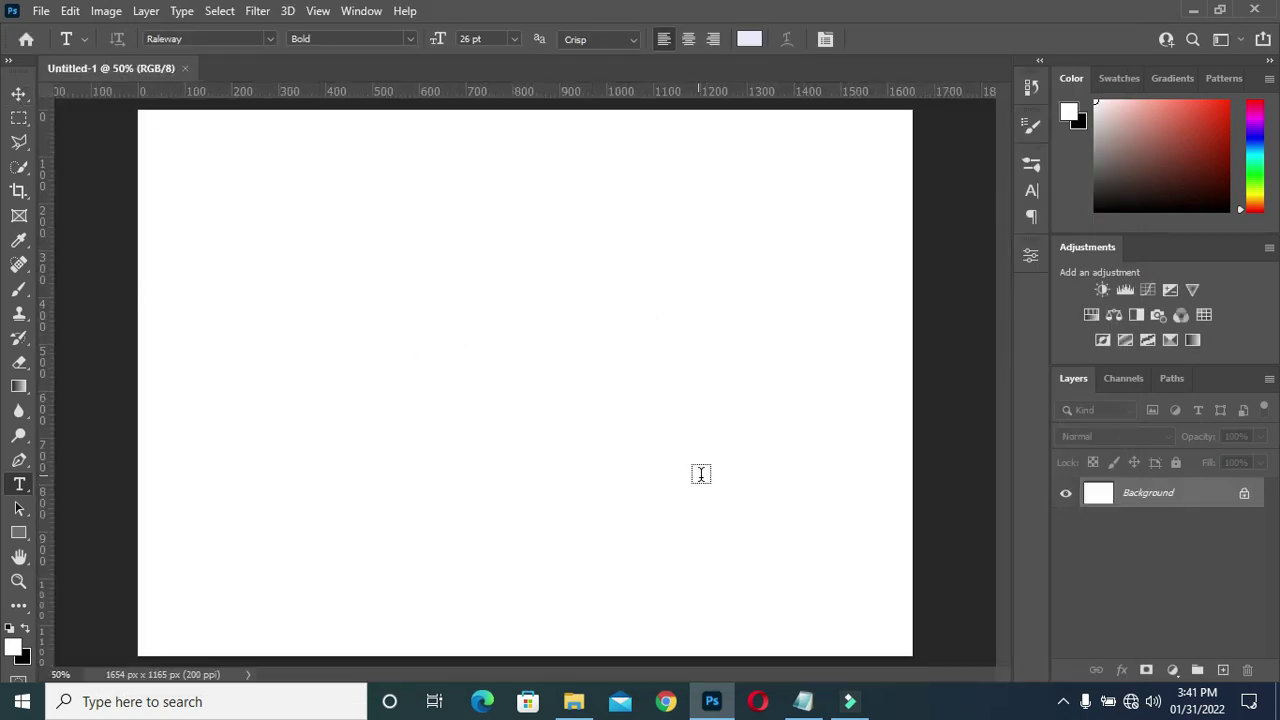
Copy the colour code 170062 from the Notepad flyer notes.
click(803, 701)
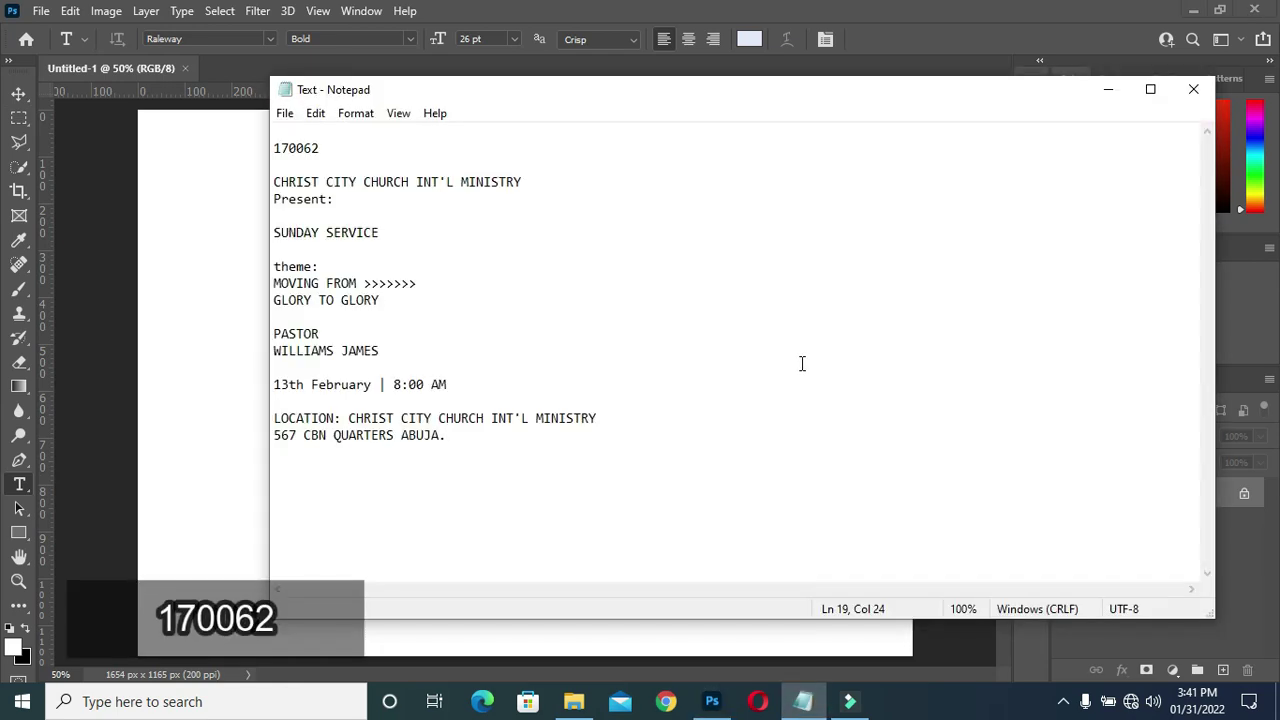
triple_click(320, 148)
key(ctrl+c)
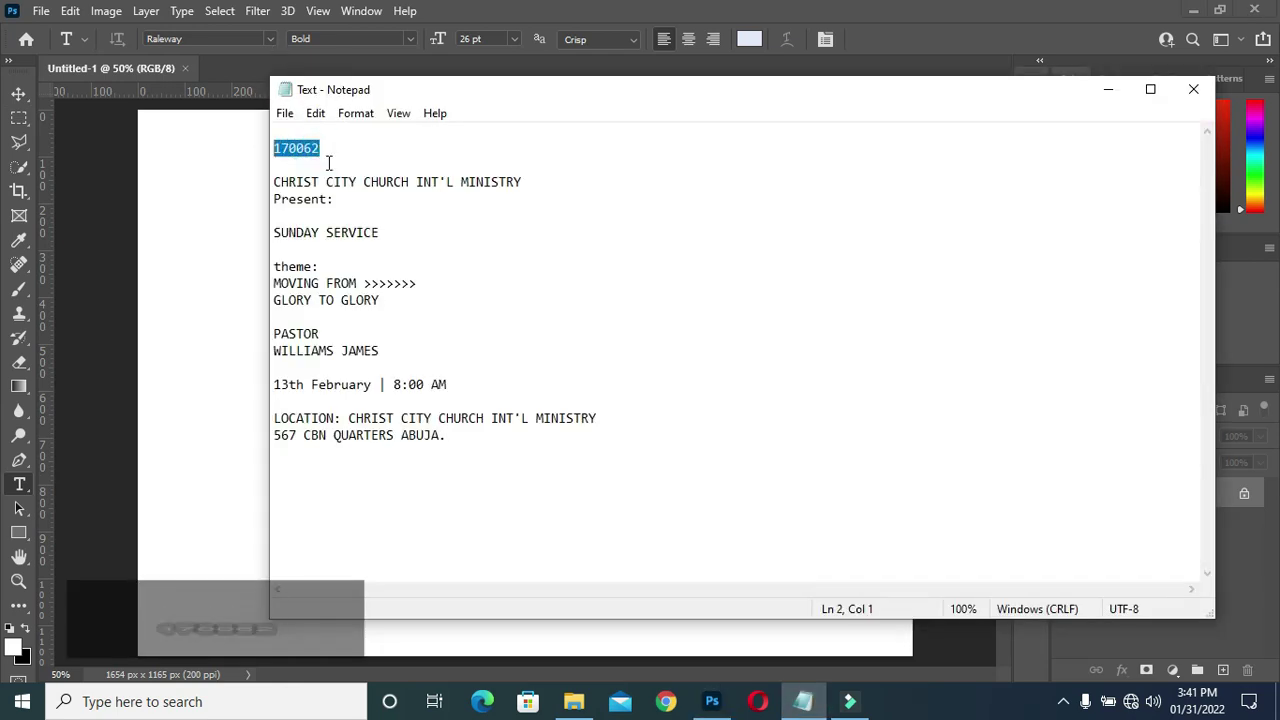
click(1108, 89)
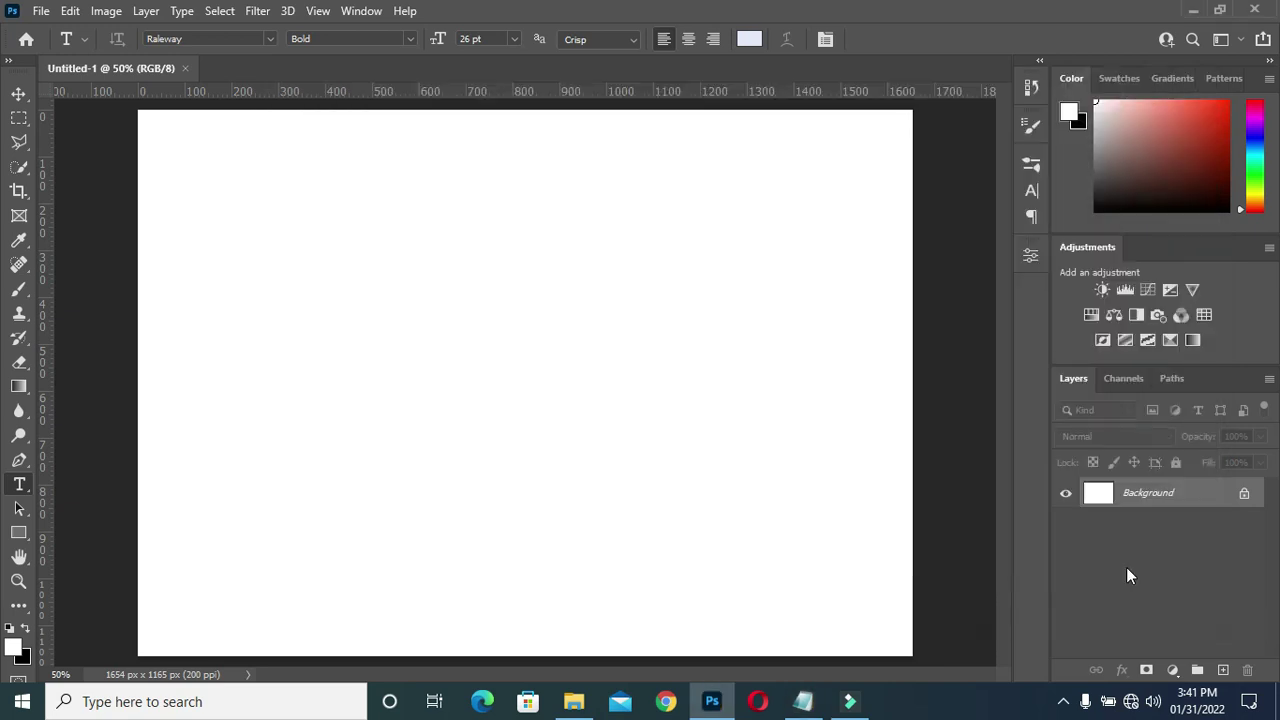
Add a Solid Color fill layer in #170062 covering the whole canvas.
click(1172, 669)
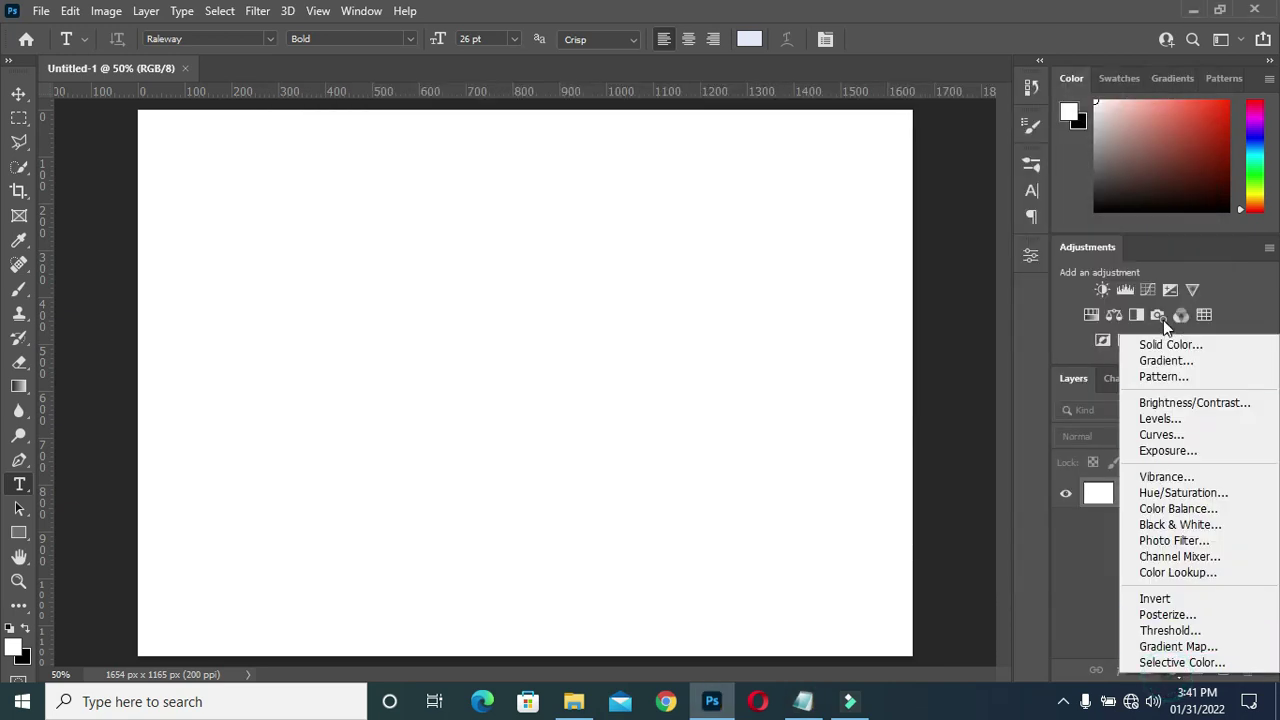
click(1170, 345)
key(ctrl+v)
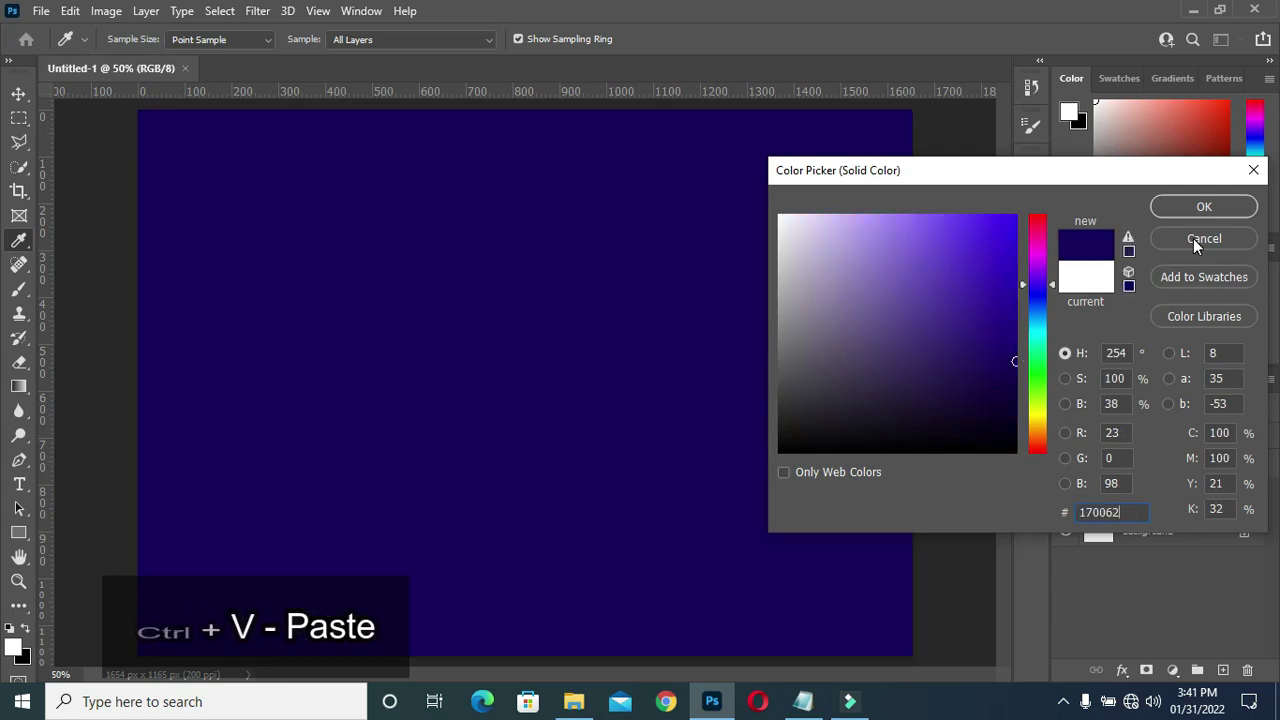
click(1192, 214)
key(t)
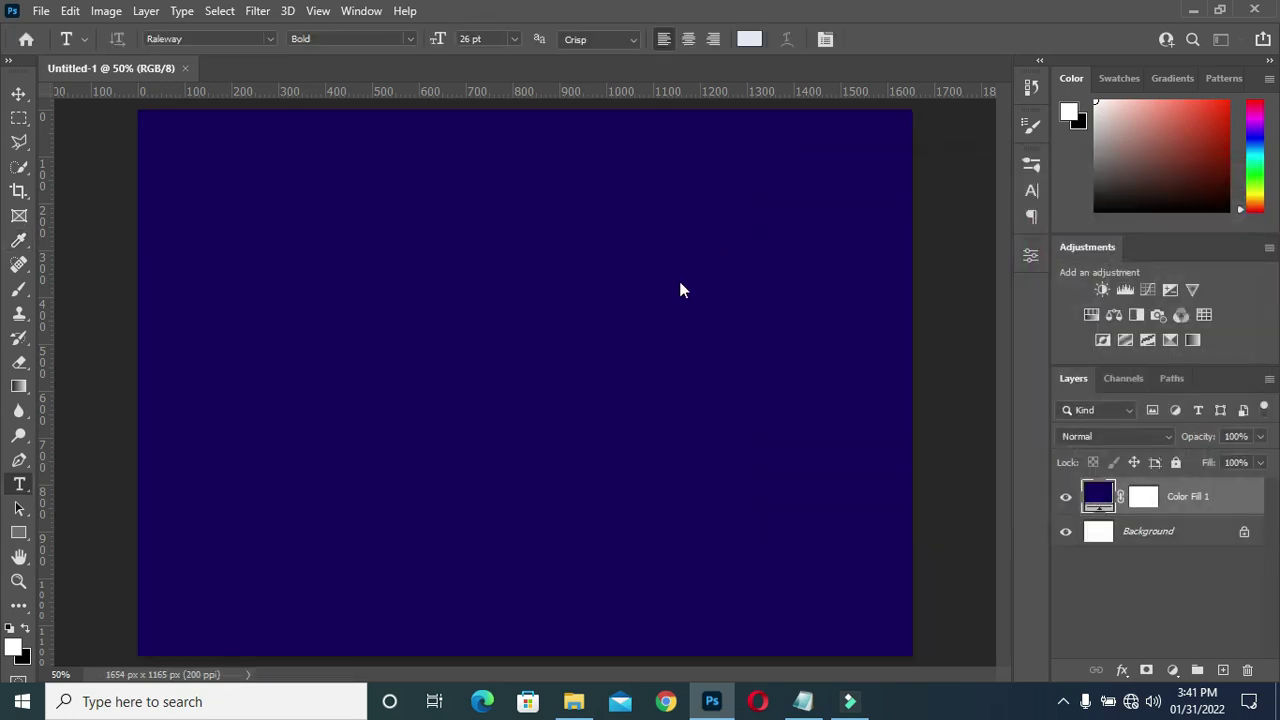
click(22, 97)
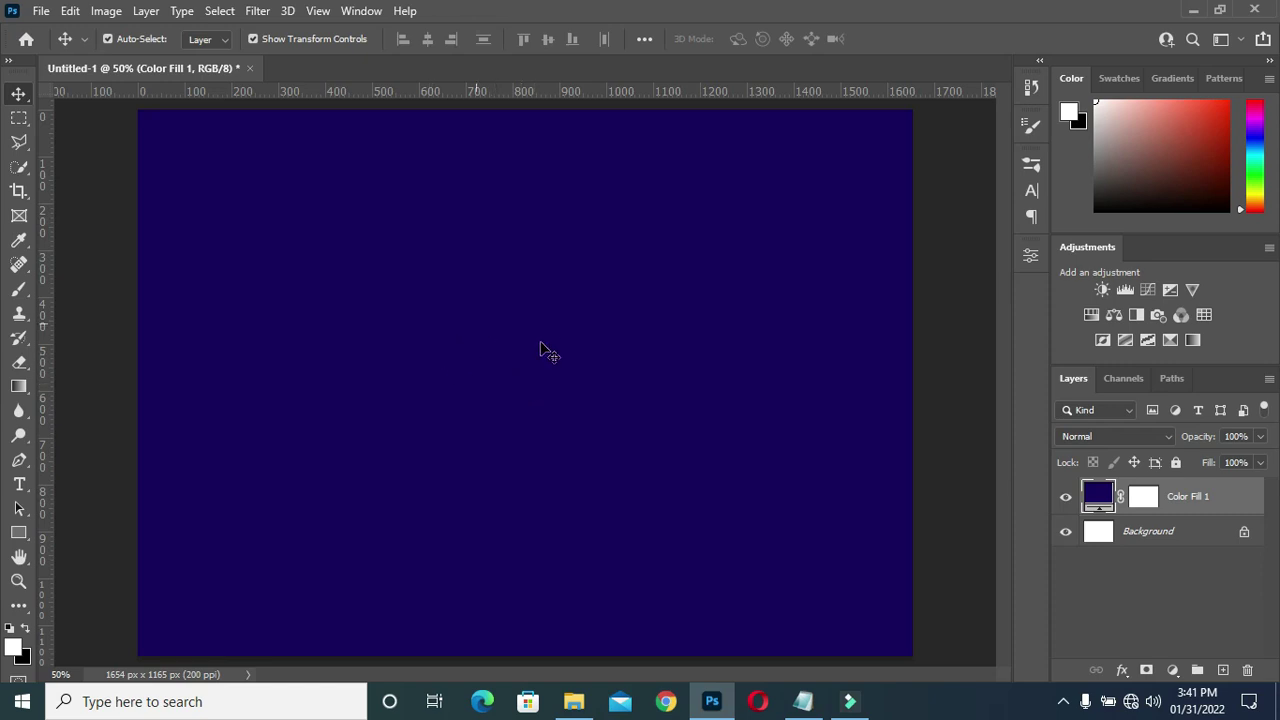
Copy the CHRIST CITY CHURCH INT'L MINISTRY line from the notes.
click(803, 701)
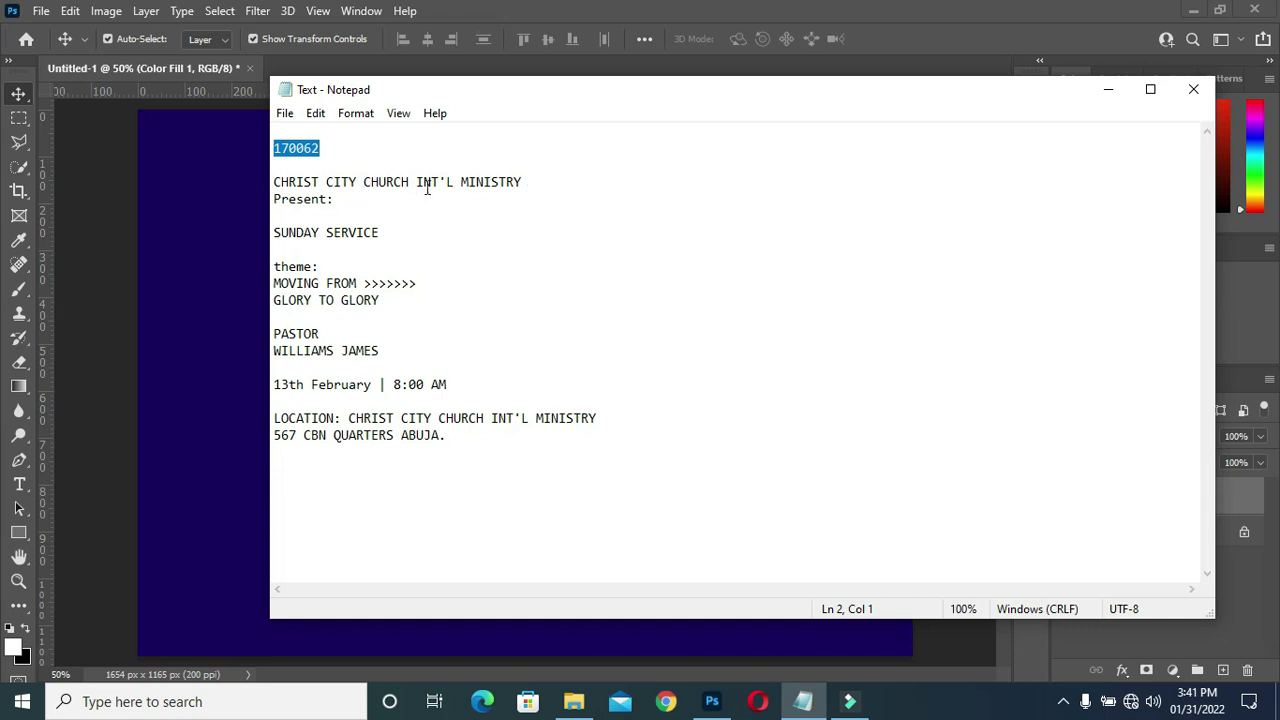
drag(528, 181, 272, 184)
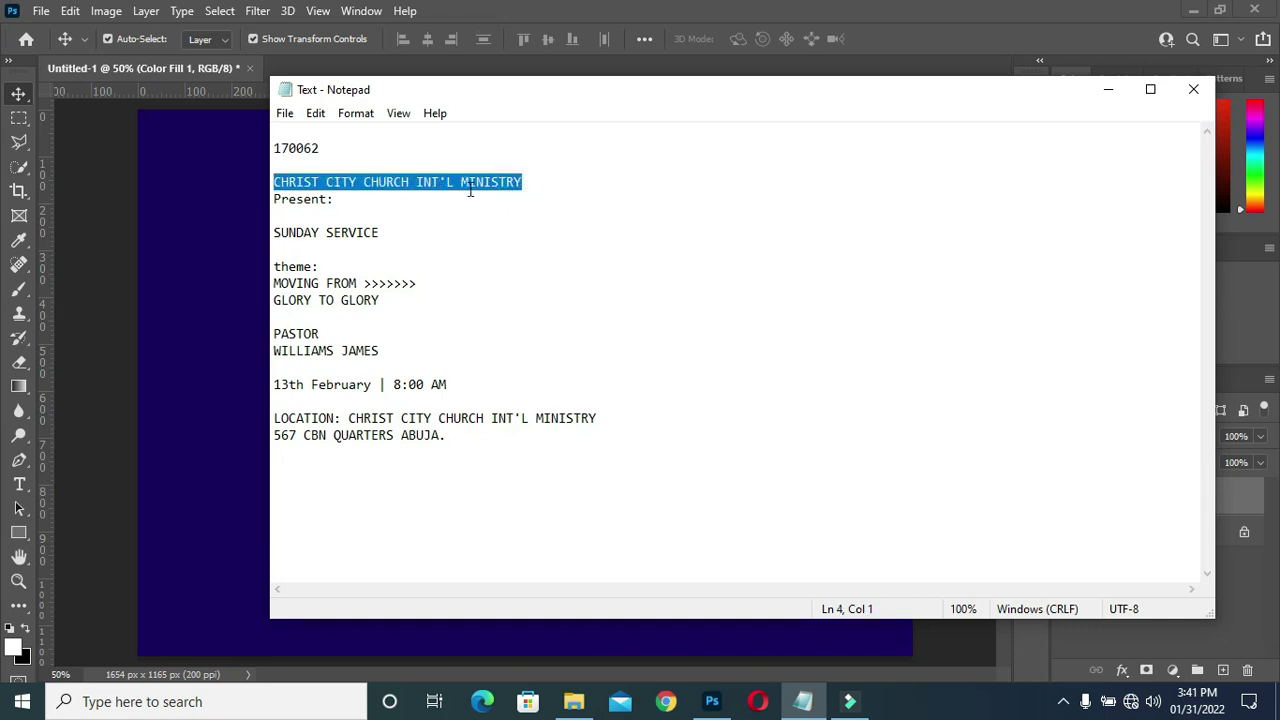
click(1107, 89)
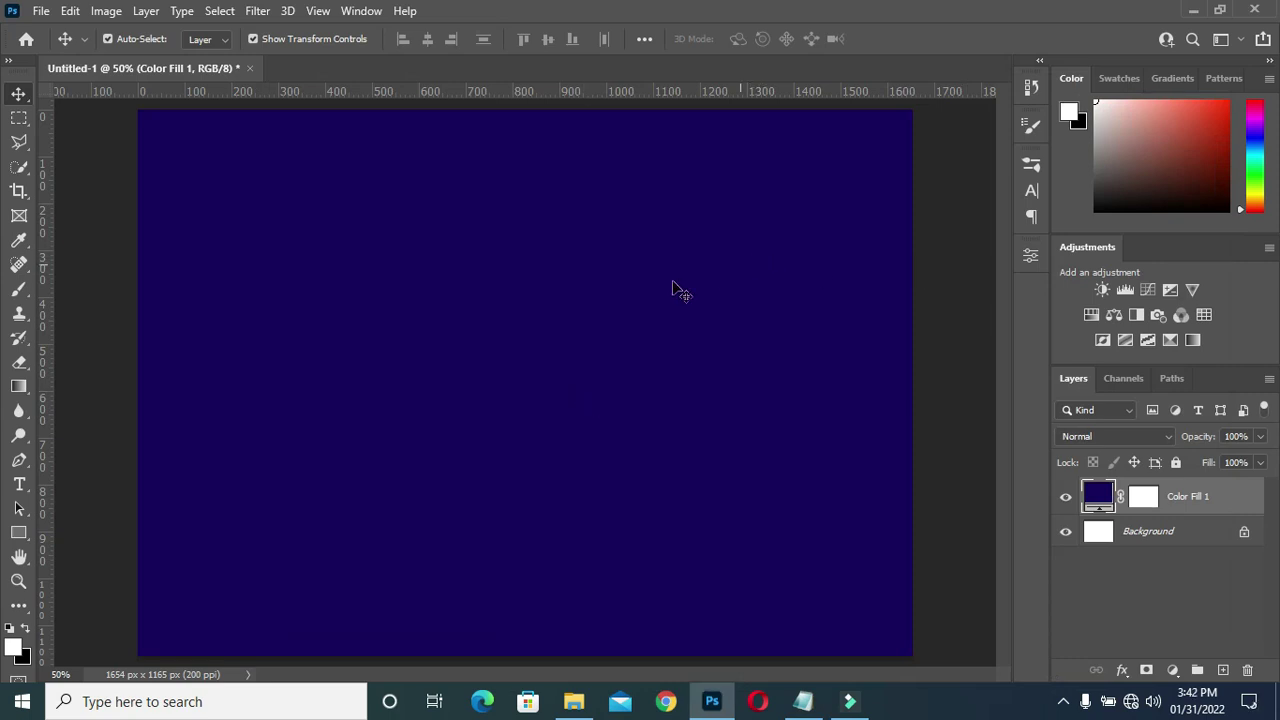
key(t)
Place the CHRIST CITY LOGO image, scaled to 17.87%, in the top-right corner.
click(573, 701)
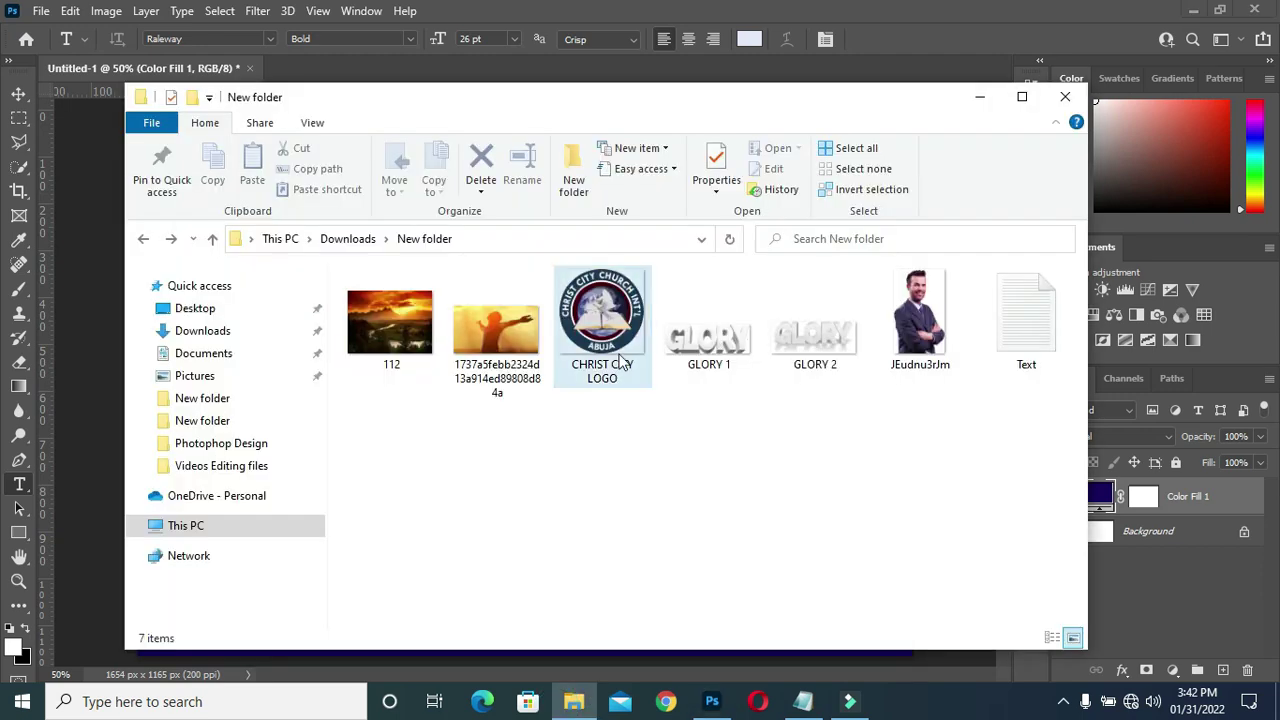
mouse_move(612, 330)
mouse_down()
mouse_move(638, 450)
mouse_move(746, 338)
mouse_up()
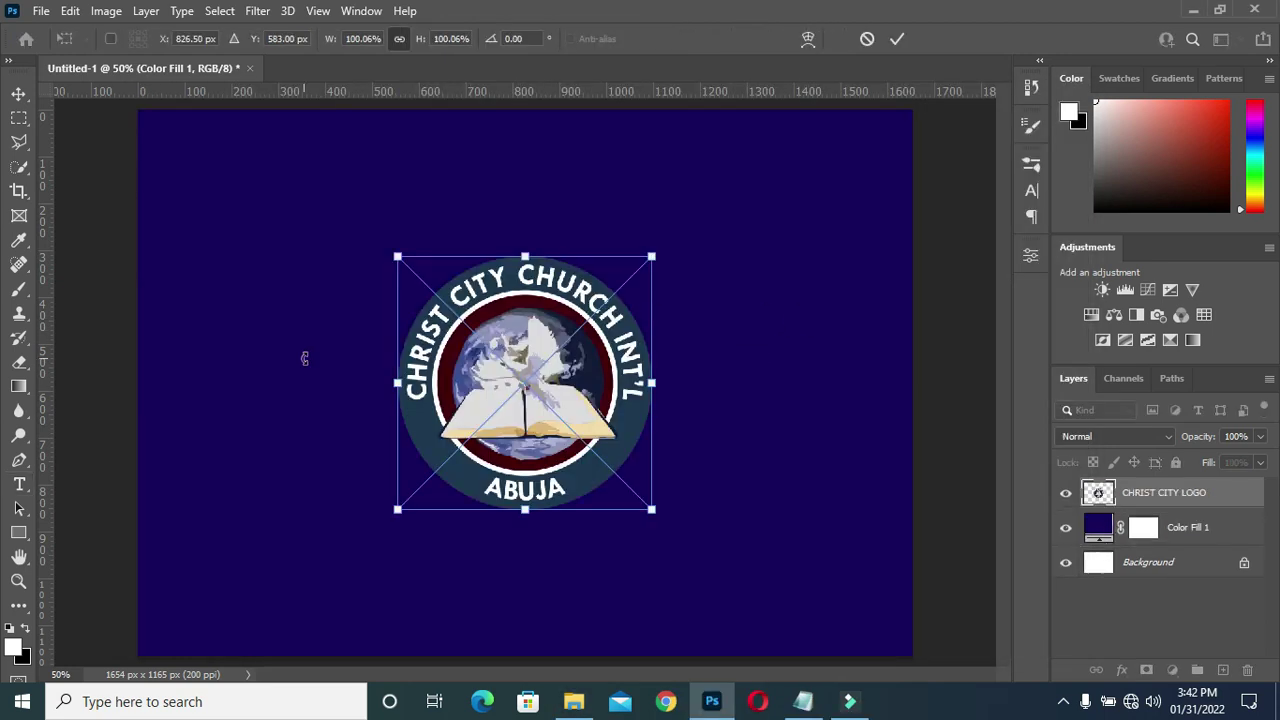
mouse_move(393, 383)
mouse_down()
mouse_move(606, 384)
mouse_move(858, 138)
mouse_move(860, 162)
mouse_move(848, 163)
mouse_up()
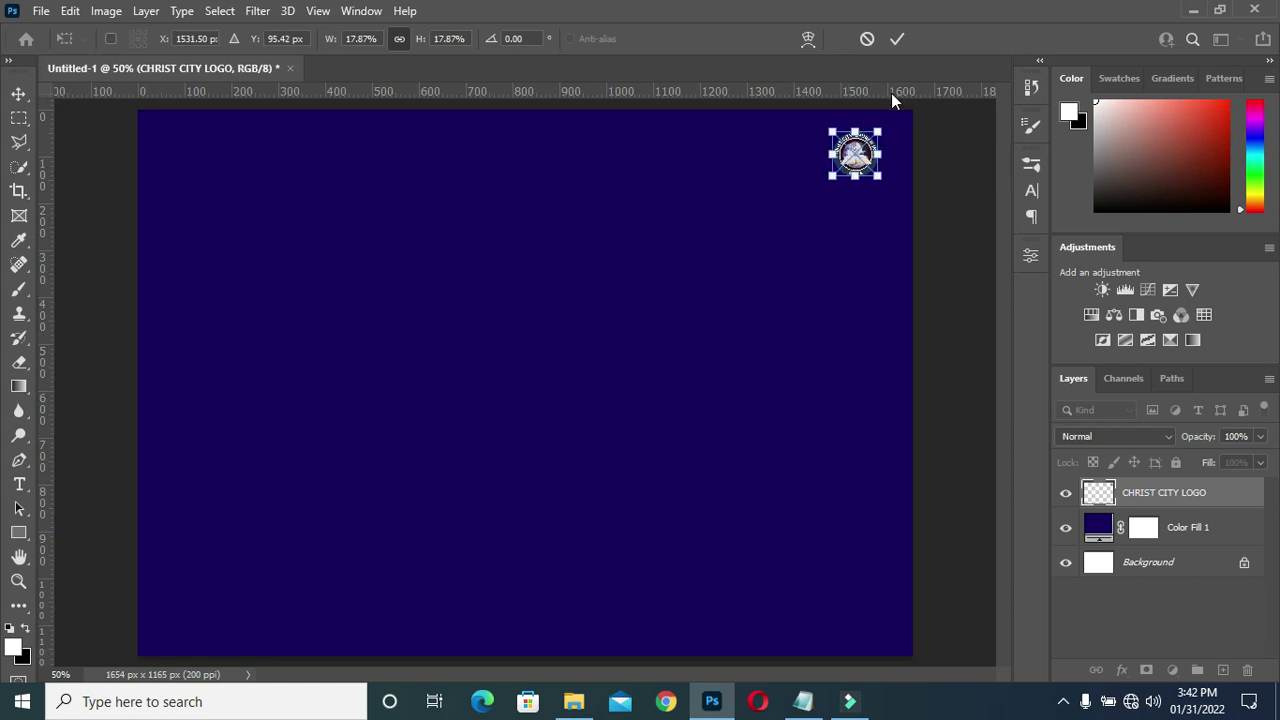
key(t)
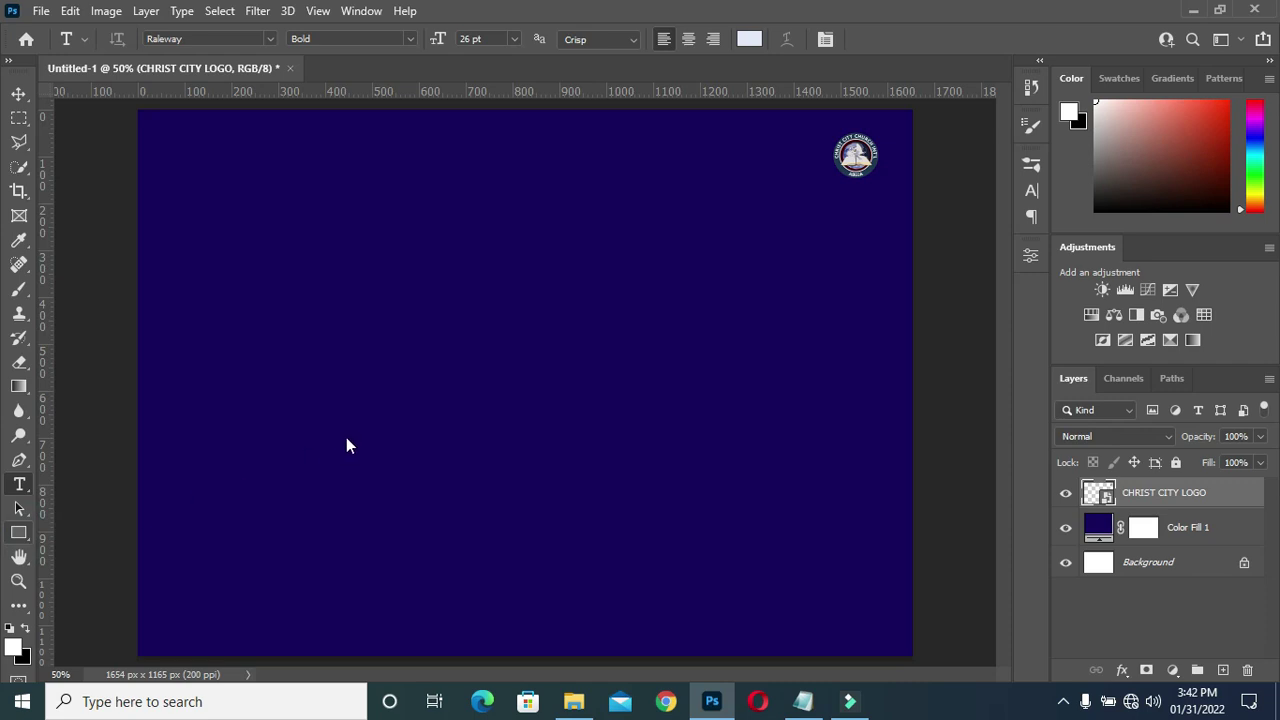
key(u)
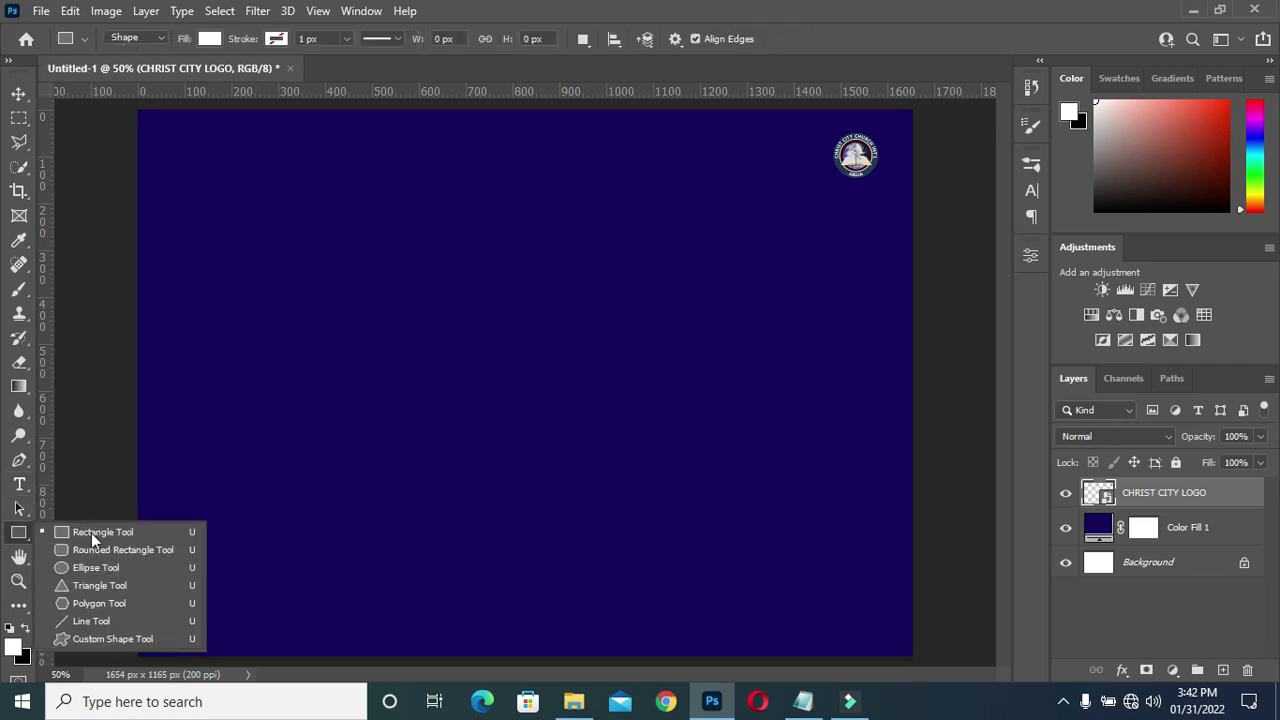
Draw a thin 6 × 81 px #fcfffd vertical bar left of the logo, nudged right.
click(100, 532)
scroll(808, 135, up, 2)
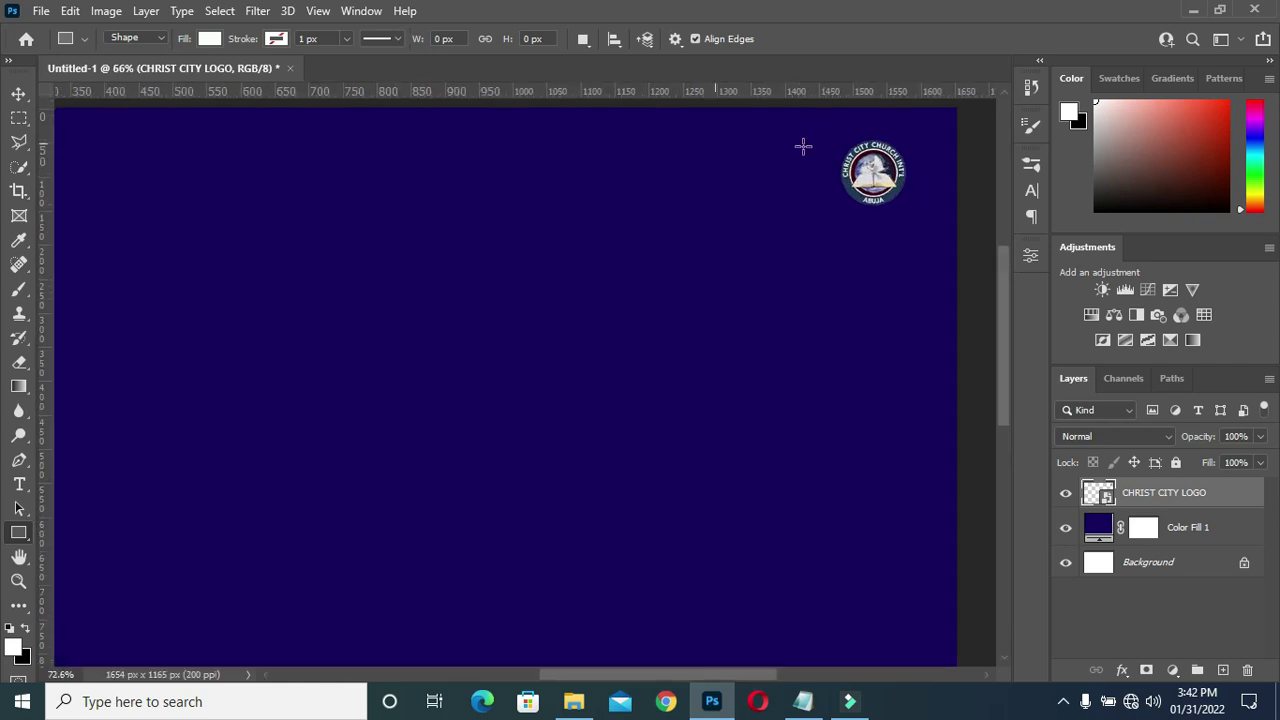
scroll(808, 146, up, 1)
drag(818, 149, 821, 210)
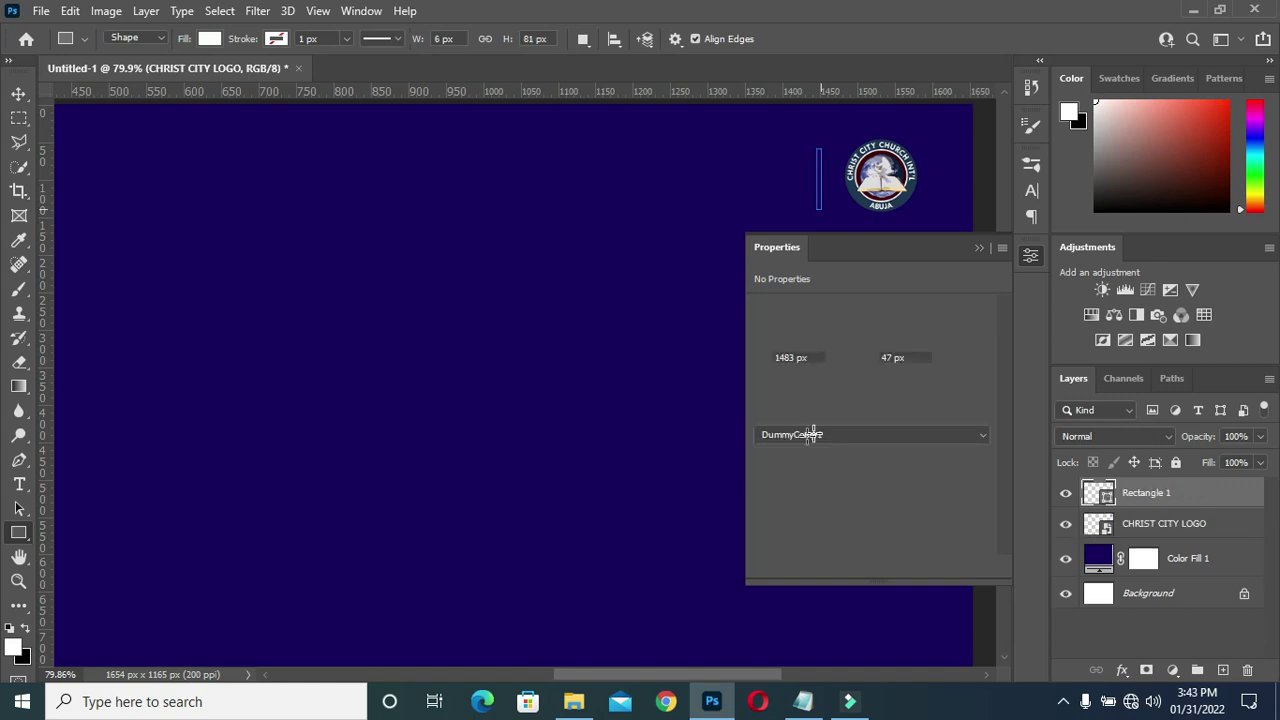
click(810, 446)
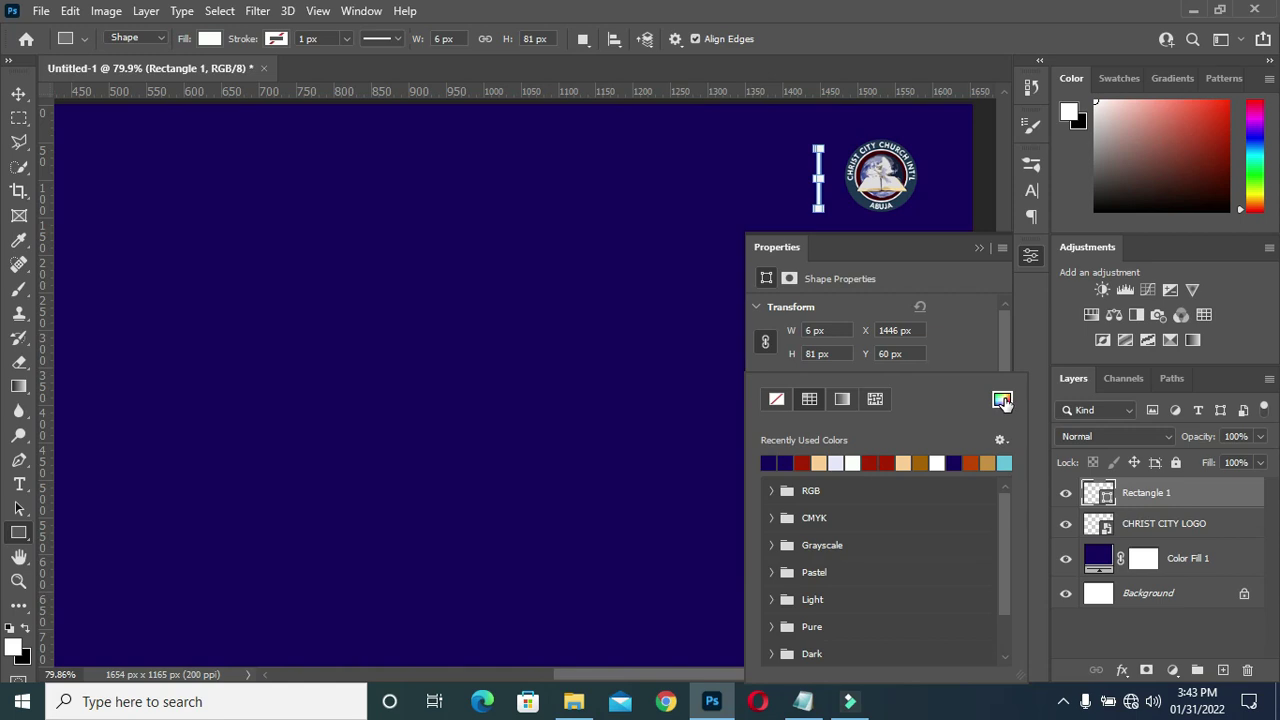
click(1002, 400)
click(1204, 206)
click(977, 244)
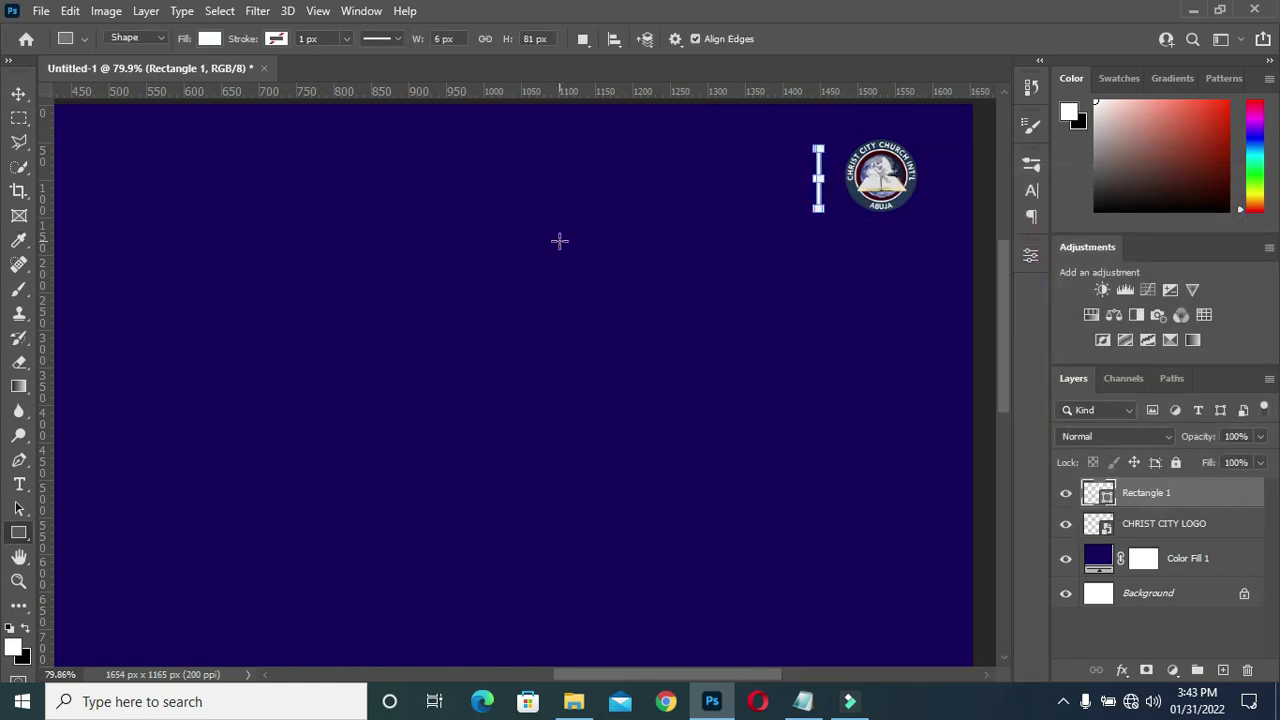
key(v)
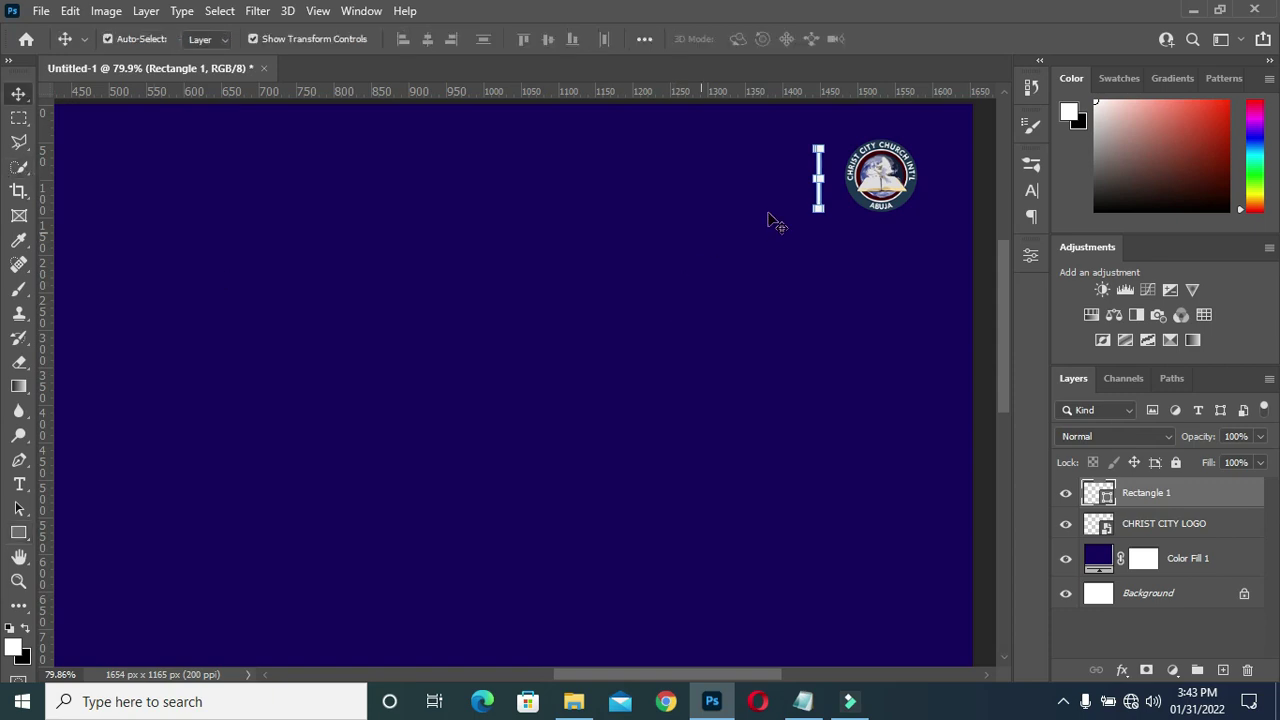
key(Right)
key(Right)
key(Right)
key(Right)
key(Right)
key(Right)
key(Right)
key(Right)
key(Right)
Add the church name CHRIST CITY CHURCH INT'L MINISTRY as a white text layer.
key(t)
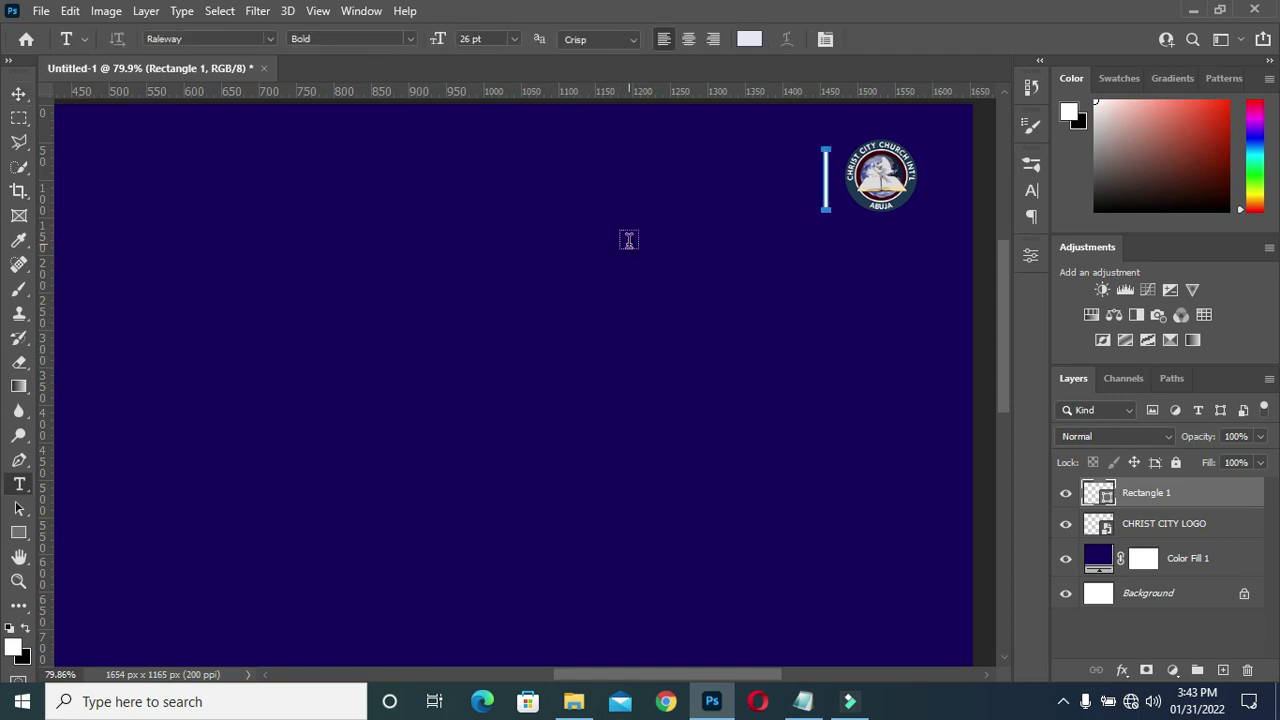
click(403, 292)
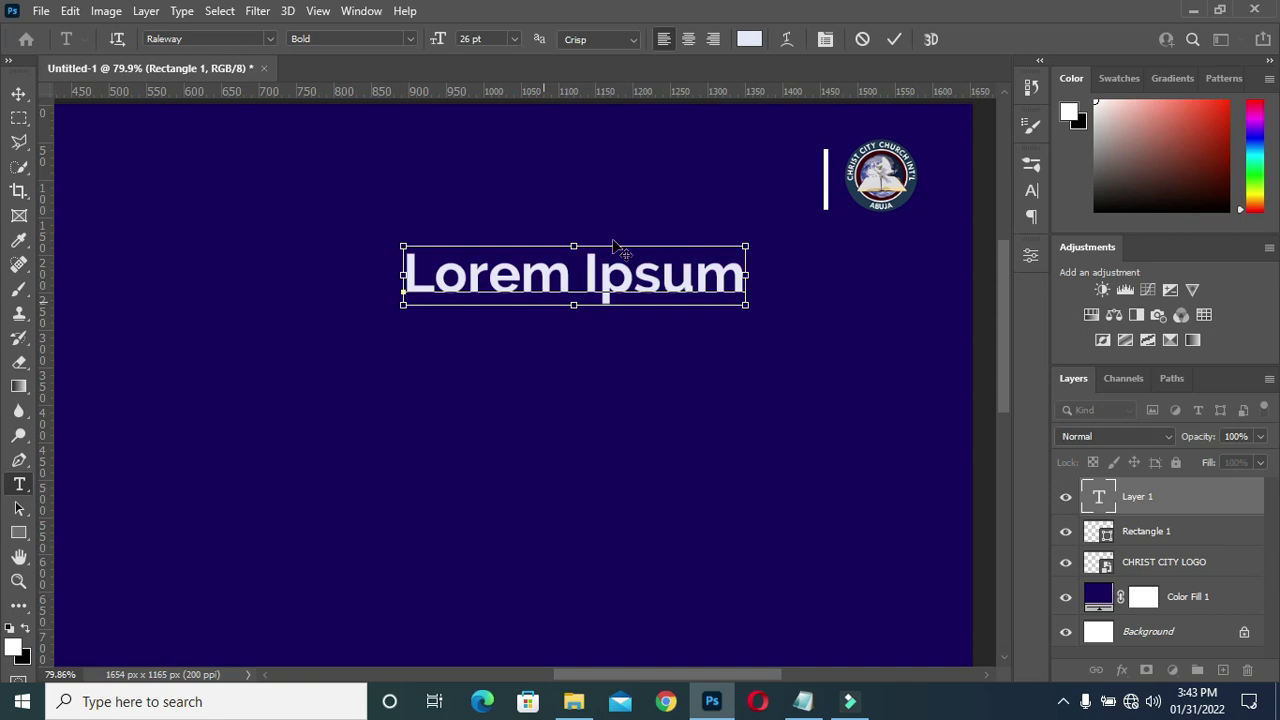
key(ctrl+v)
click(895, 40)
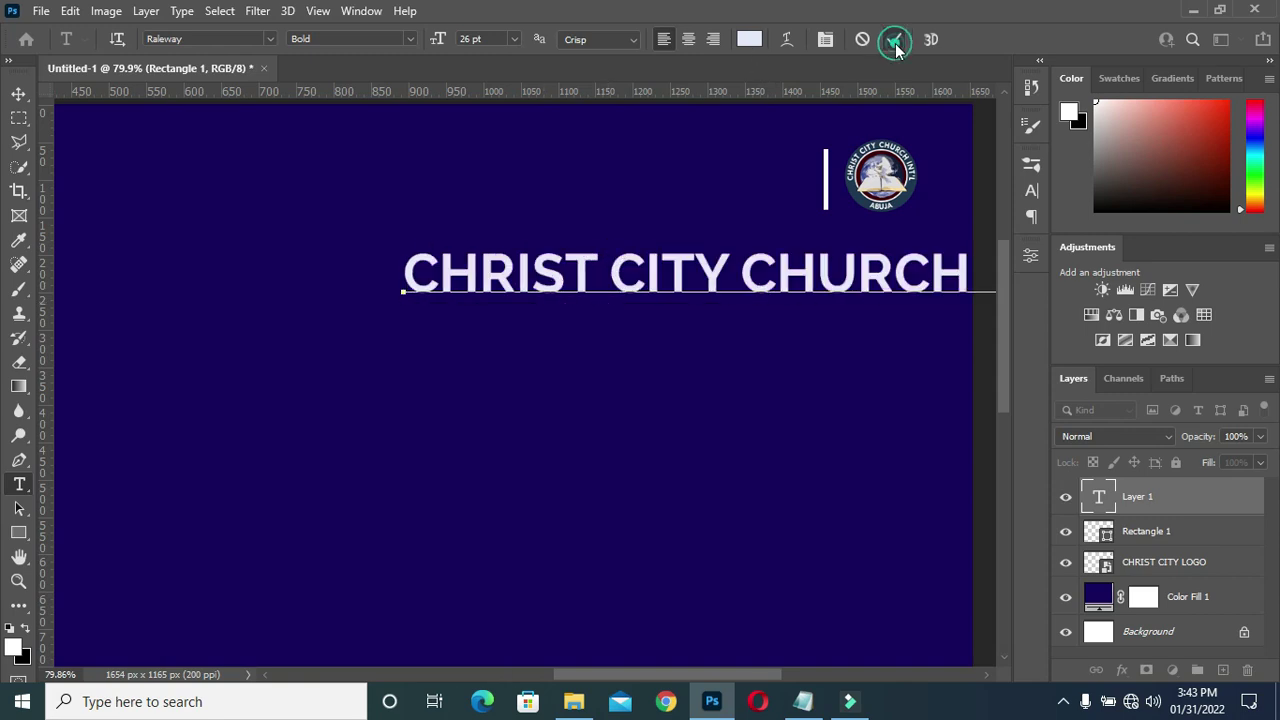
scroll(586, 250, down, 2)
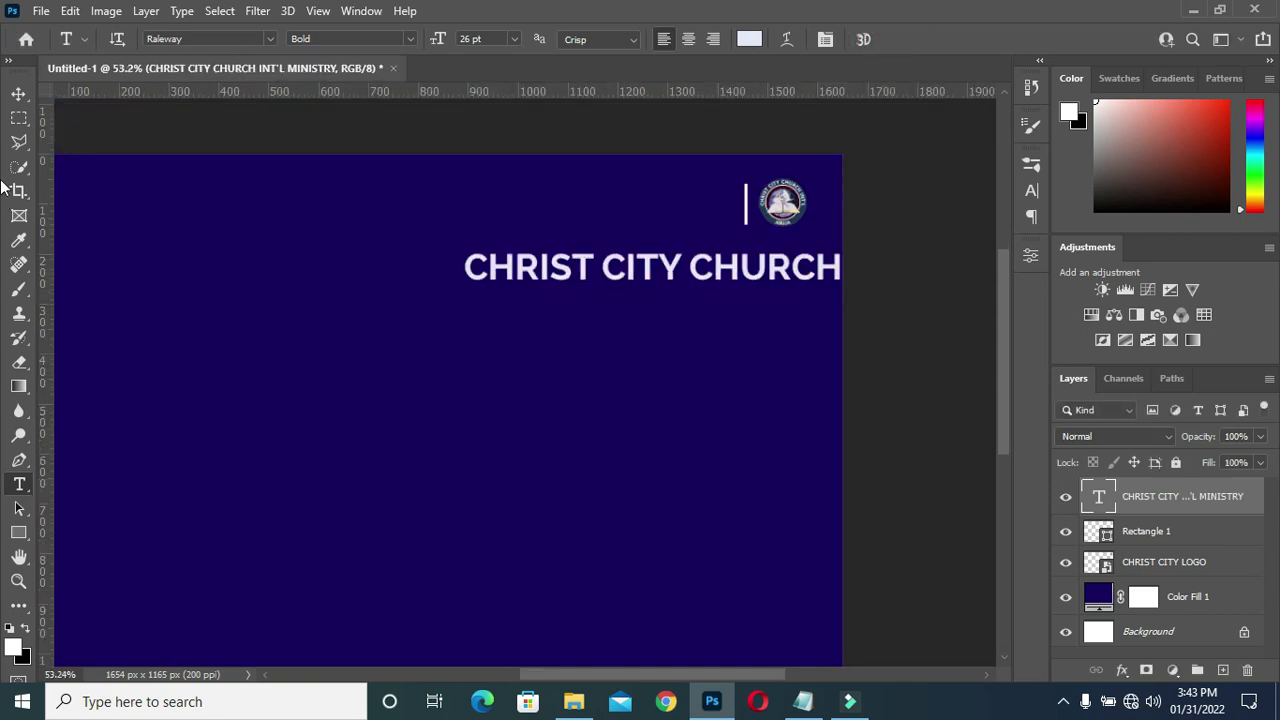
Scale the church name header to 61.66% and place it left of the bar and logo.
click(19, 93)
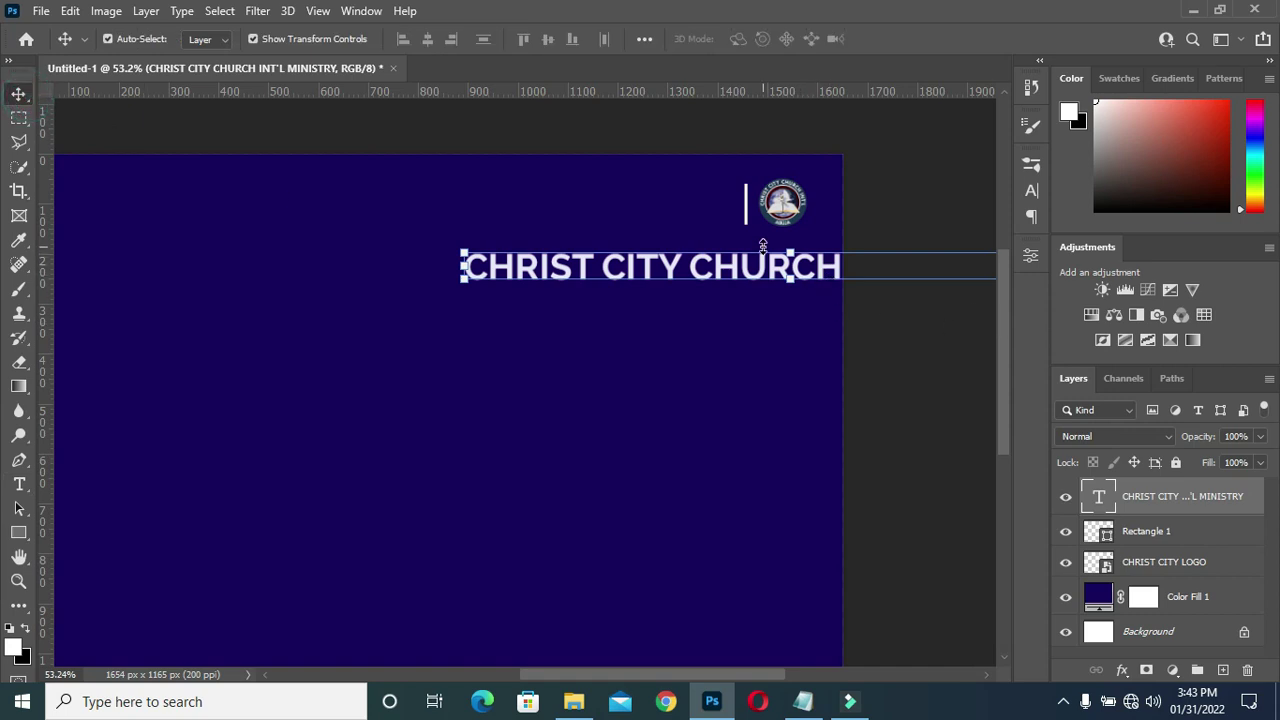
mouse_move(792, 252)
mouse_down()
mouse_move(792, 268)
mouse_move(532, 210)
mouse_up()
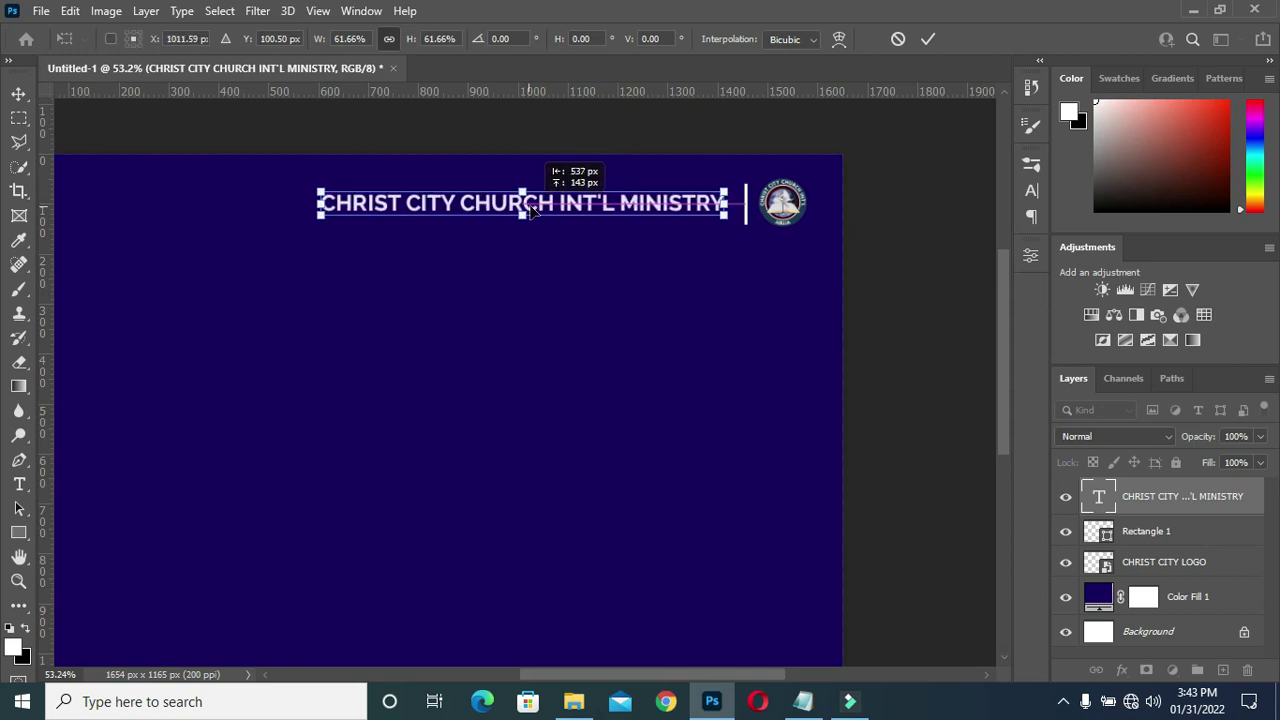
drag(533, 208, 534, 209)
click(928, 39)
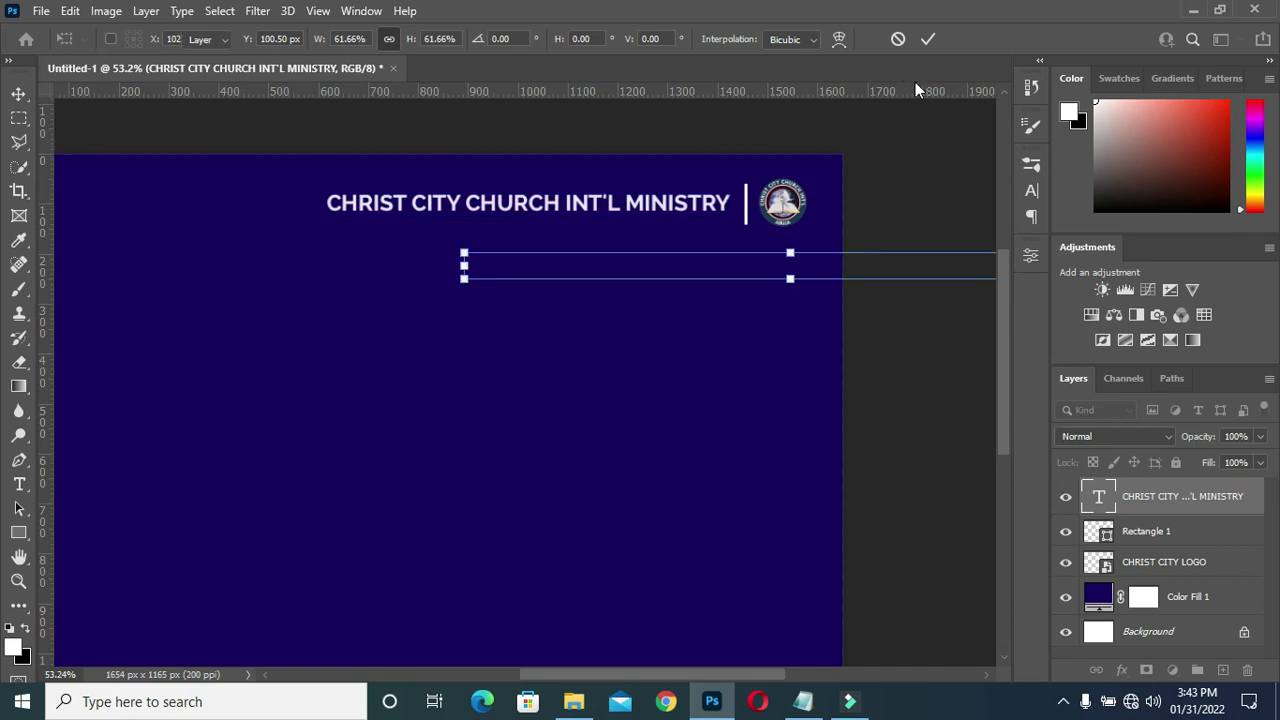
click(900, 230)
key(ctrl+0)
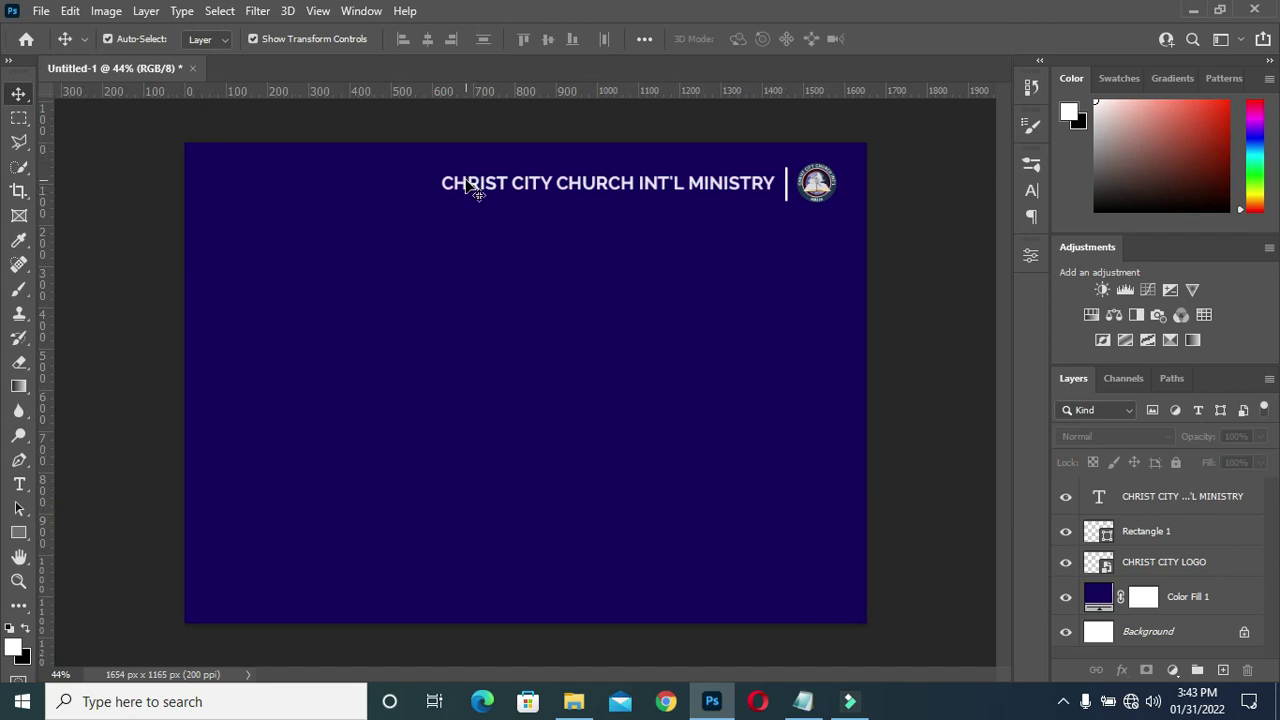
Shrink the church name header further and nudge it right and down.
click(476, 191)
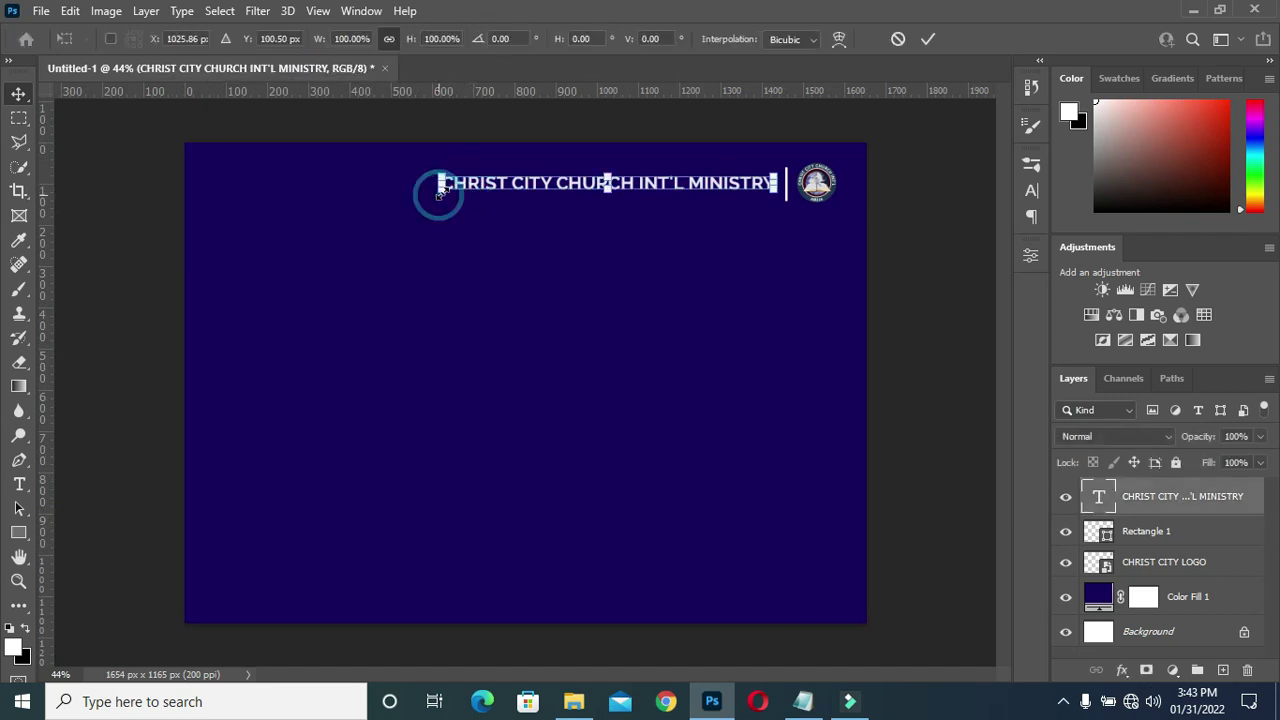
drag(436, 193, 533, 193)
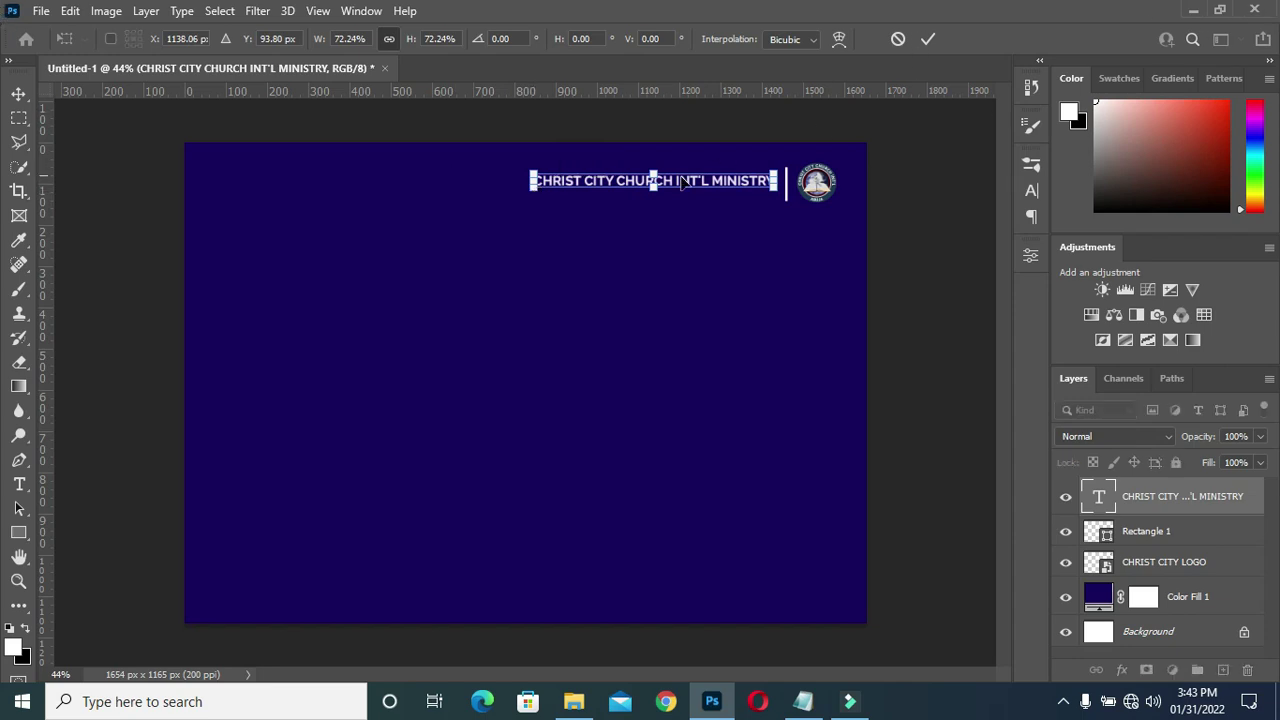
key(Return)
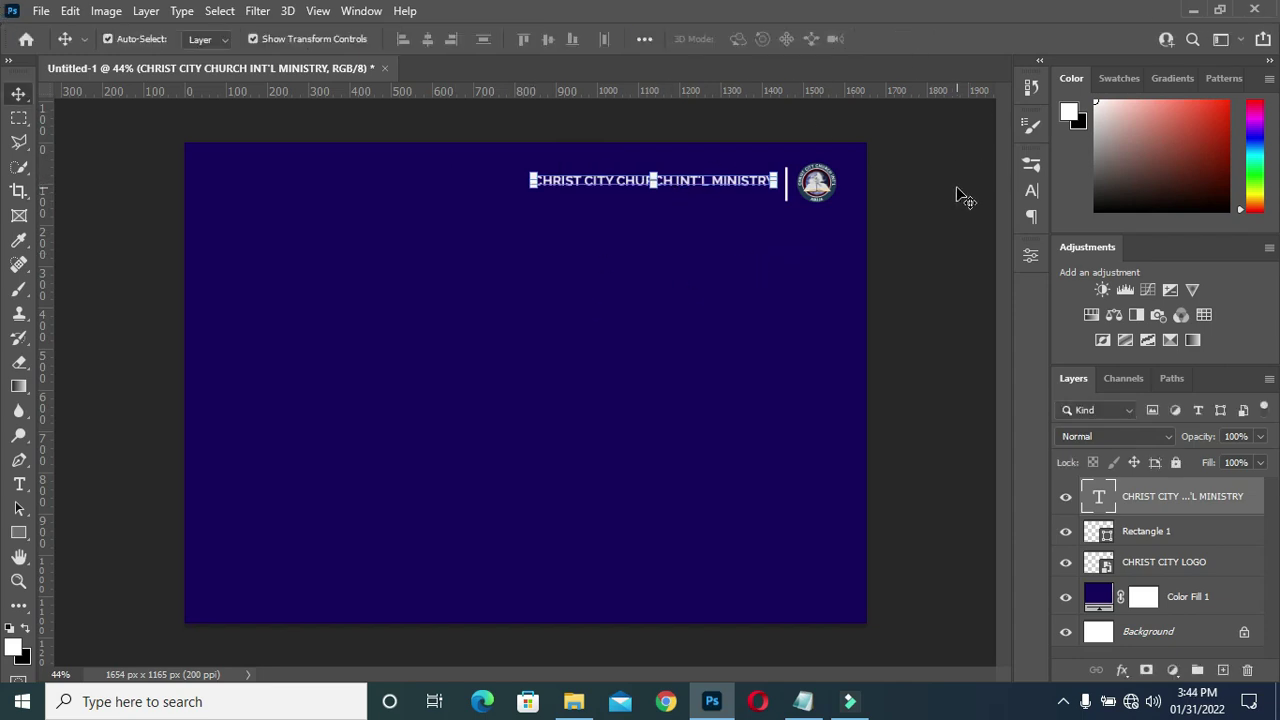
key(Down)
key(Down)
key(Down)
key(Right)
key(Right)
key(Right)
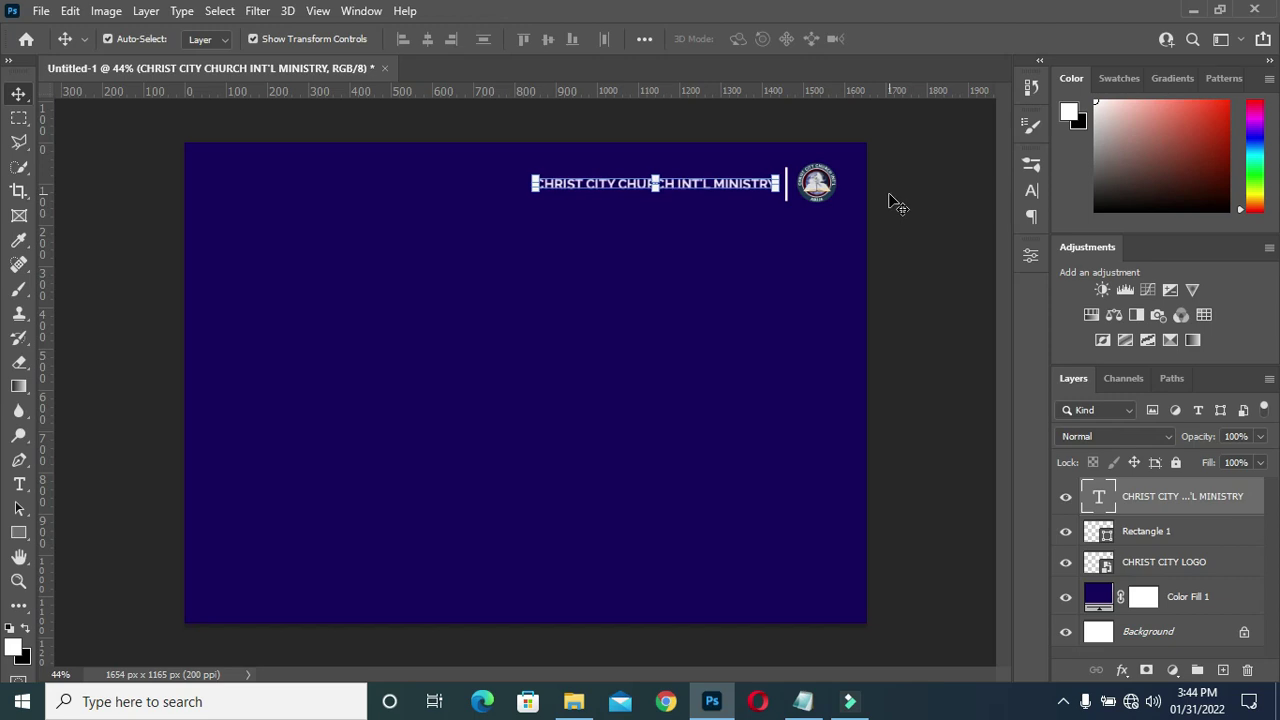
key(Right)
key(Right)
key(Right)
Nudge the divider bar beside the logo slightly right, then reselect the header text.
ctrl+click(1157, 535)
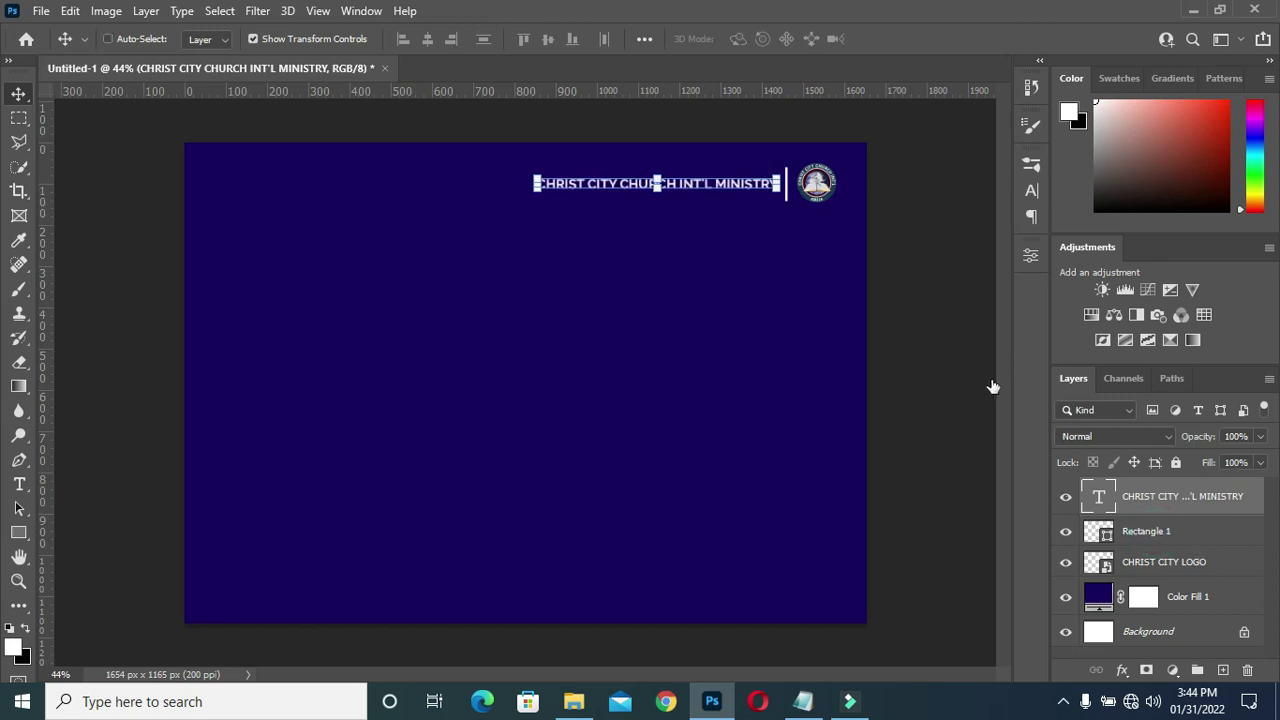
key(alt+bracketleft)
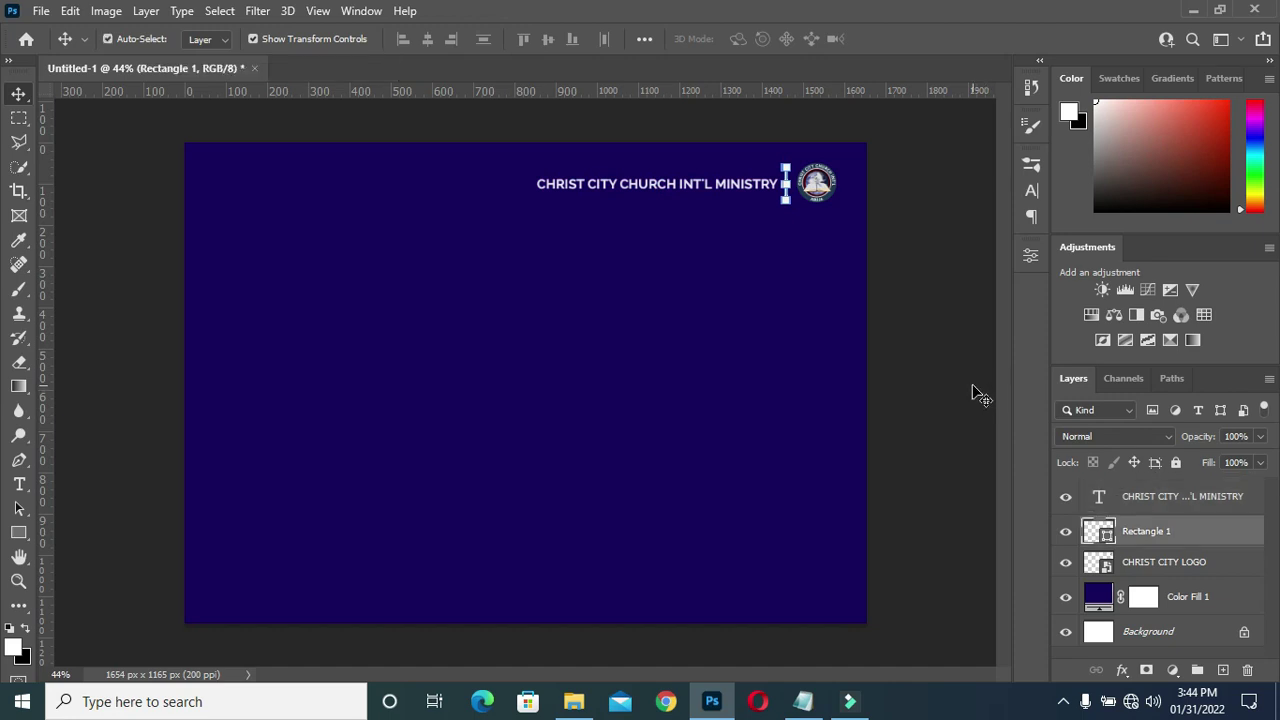
key(Right)
key(Right)
key(Right)
key(Right)
key(alt+bracketright)
click(912, 245)
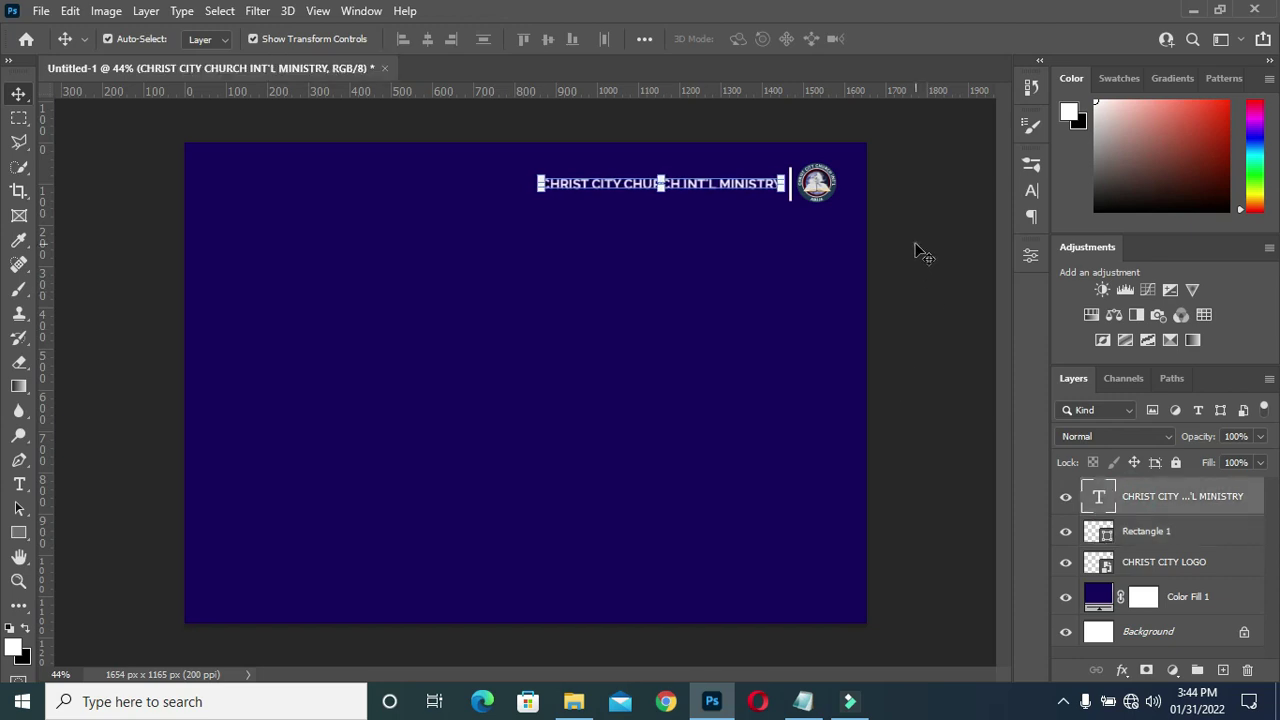
Bring the Notepad flyer notes back up over the canvas.
scroll(749, 232, up, 1)
scroll(711, 214, down, 2)
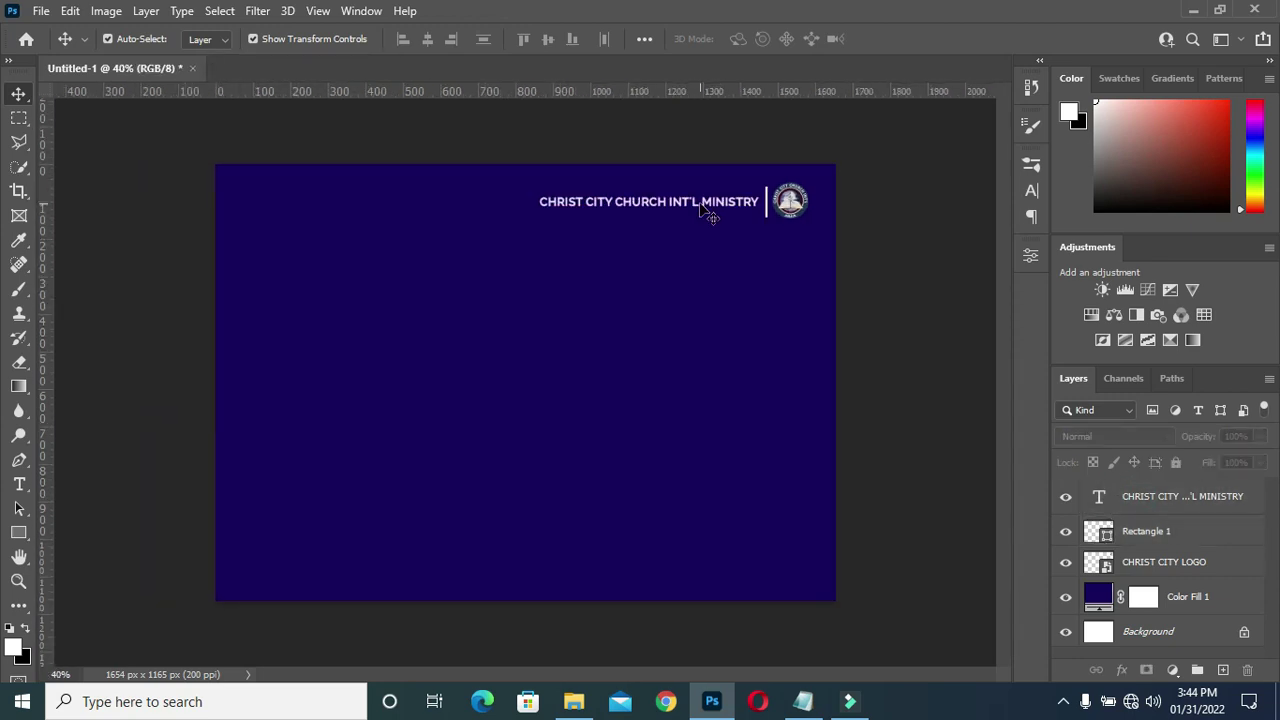
scroll(530, 254, up, 2)
scroll(528, 257, up, 2)
scroll(537, 229, down, 2)
scroll(597, 200, up, 1)
scroll(600, 203, down, 1)
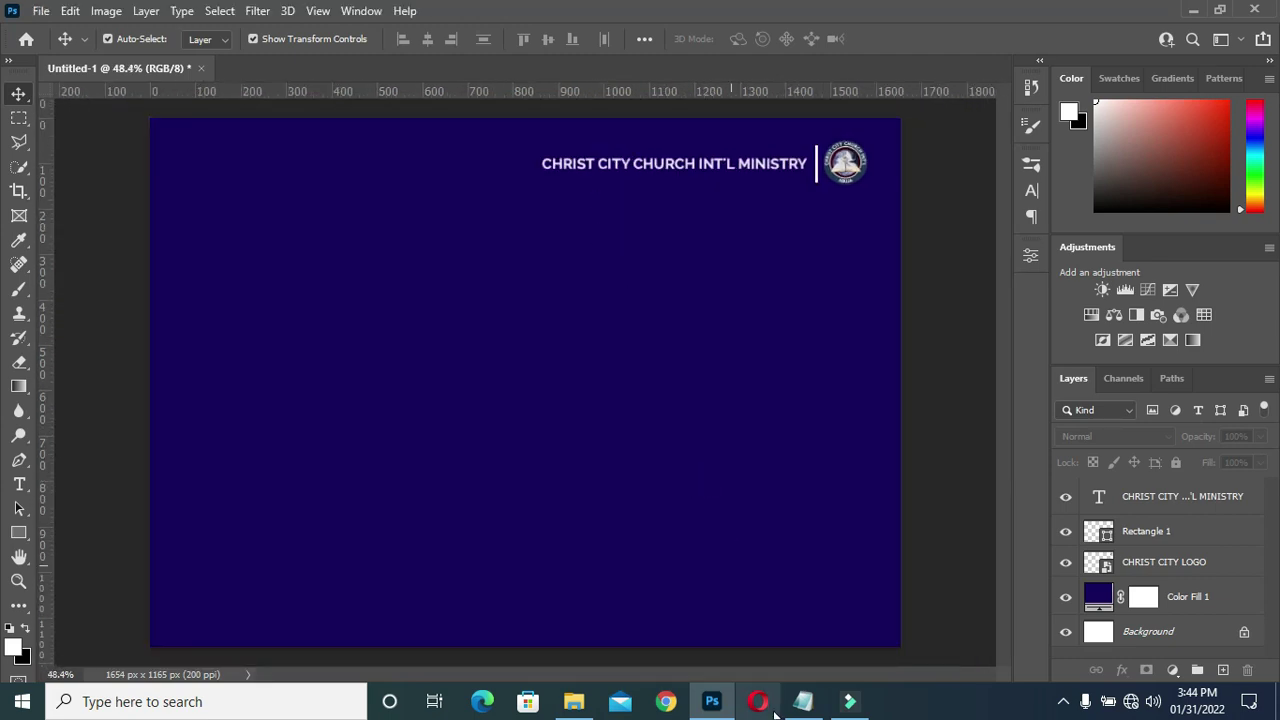
click(803, 701)
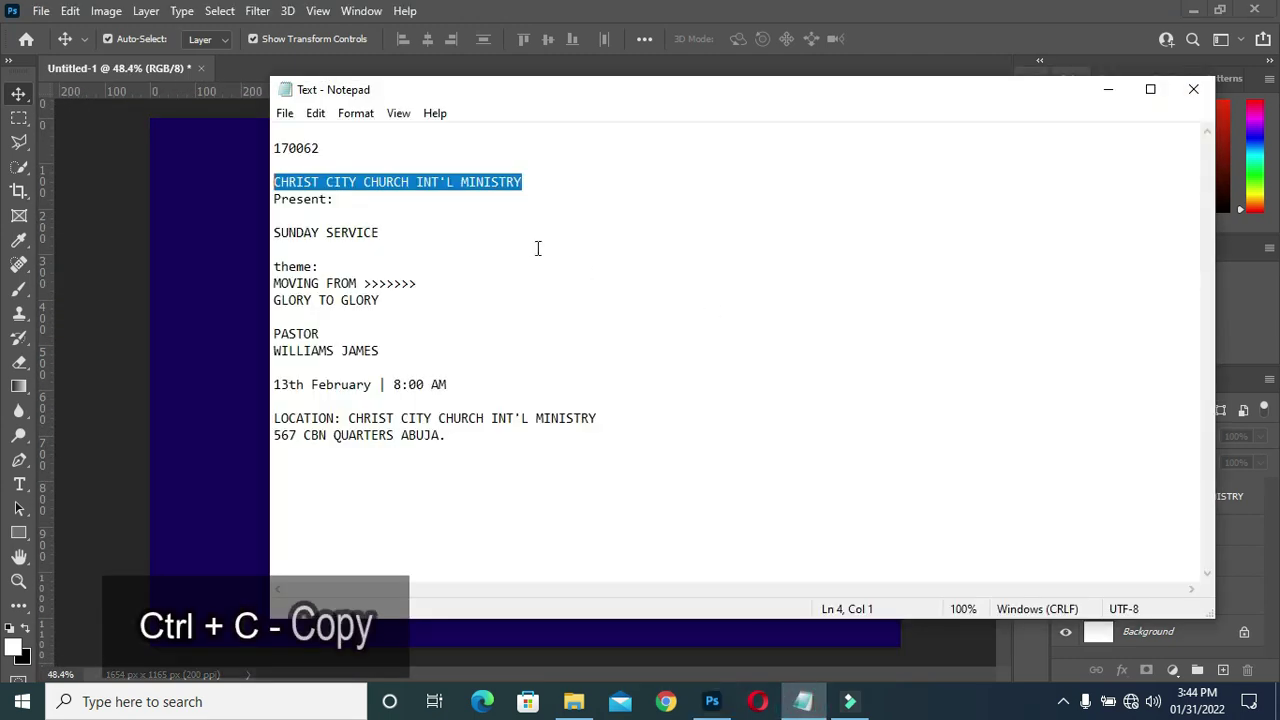
Draw a 303 × 45 px dark-red Rectangle 2 bar below the header.
triple_click(343, 200)
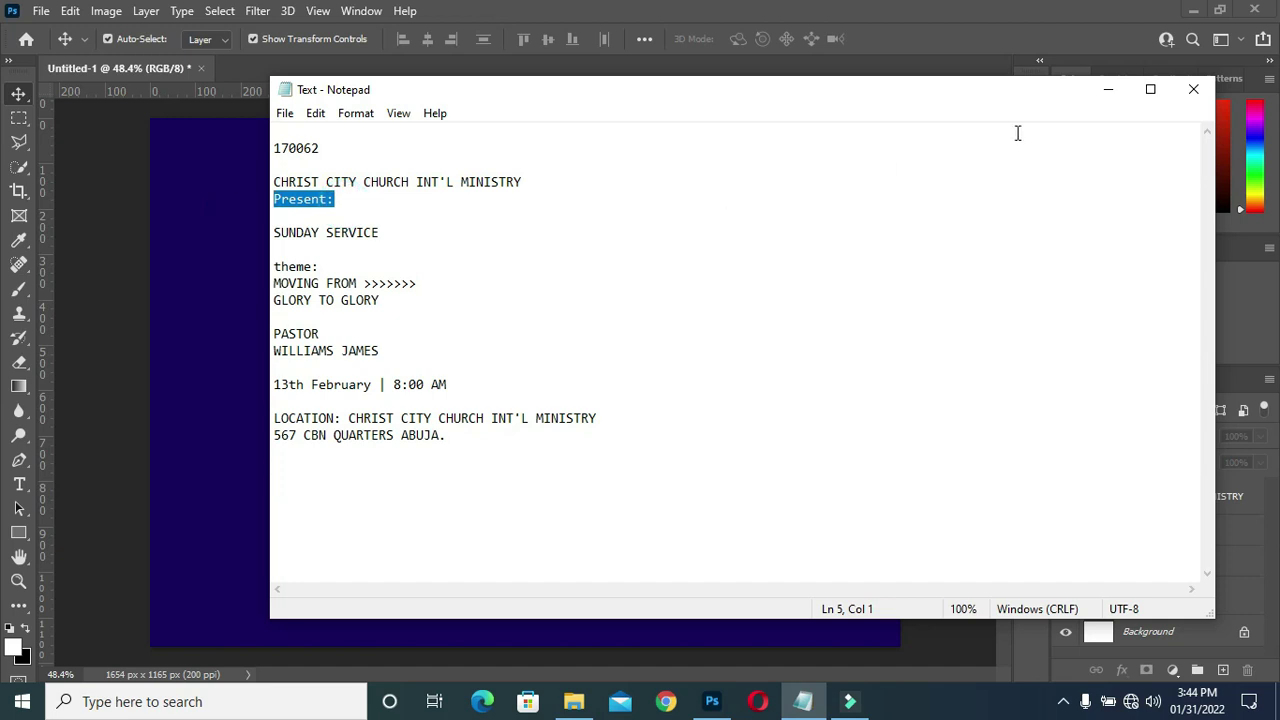
click(1108, 89)
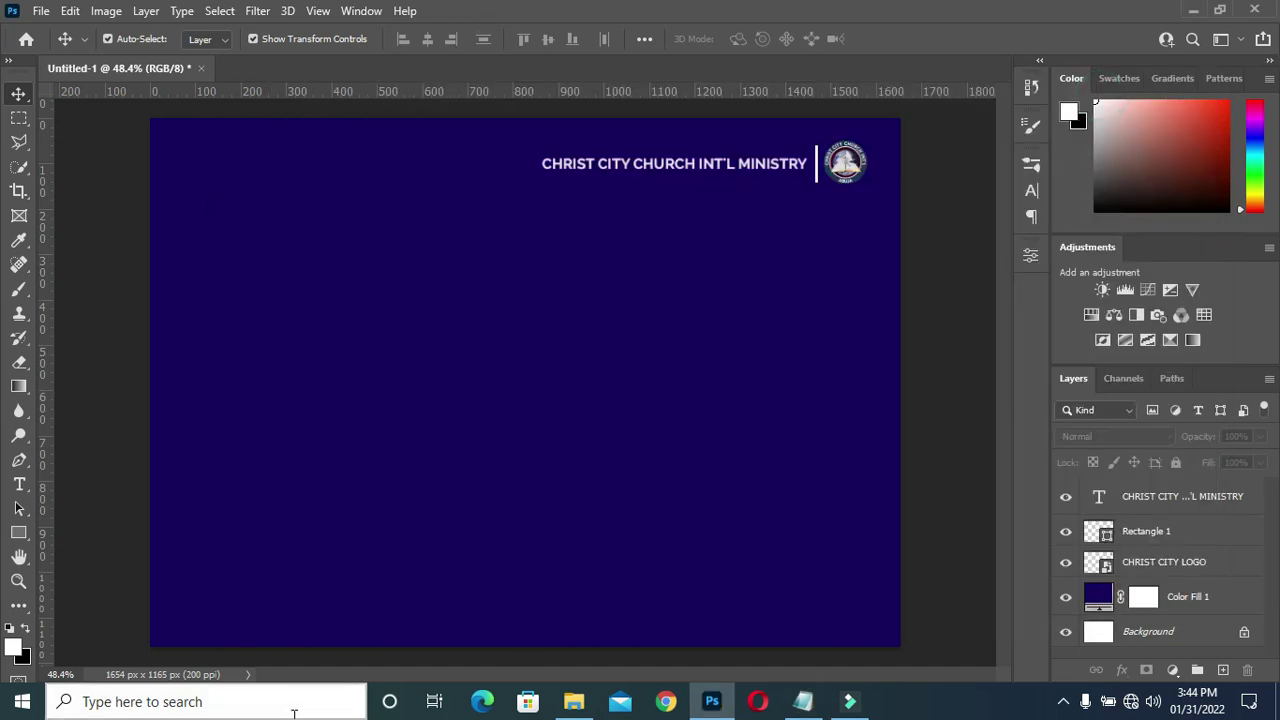
key(u)
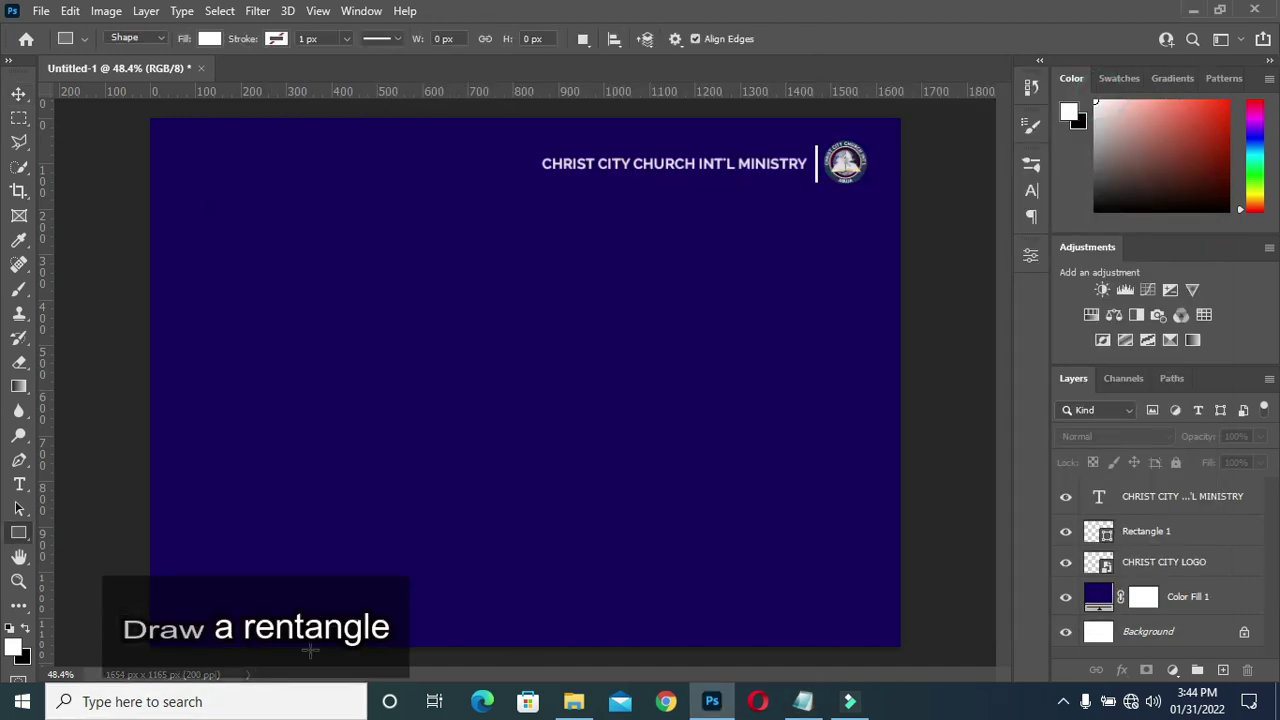
scroll(496, 259, up, 1)
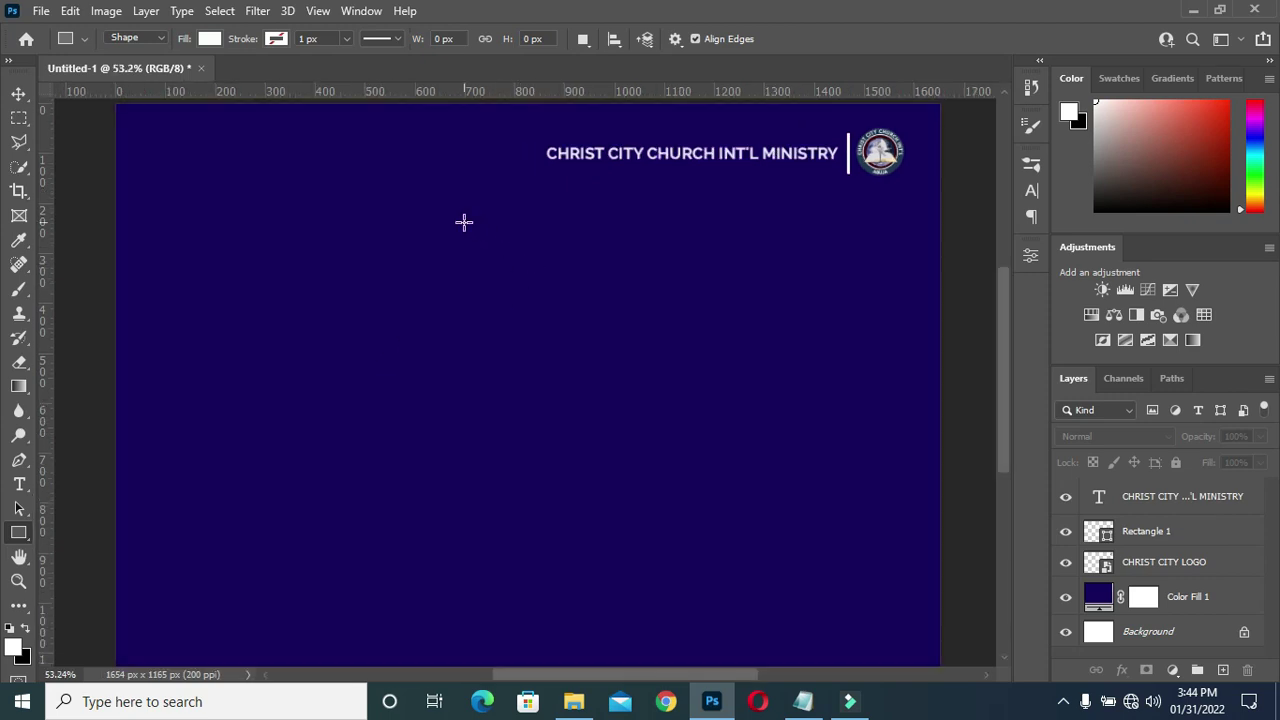
drag(463, 211, 614, 233)
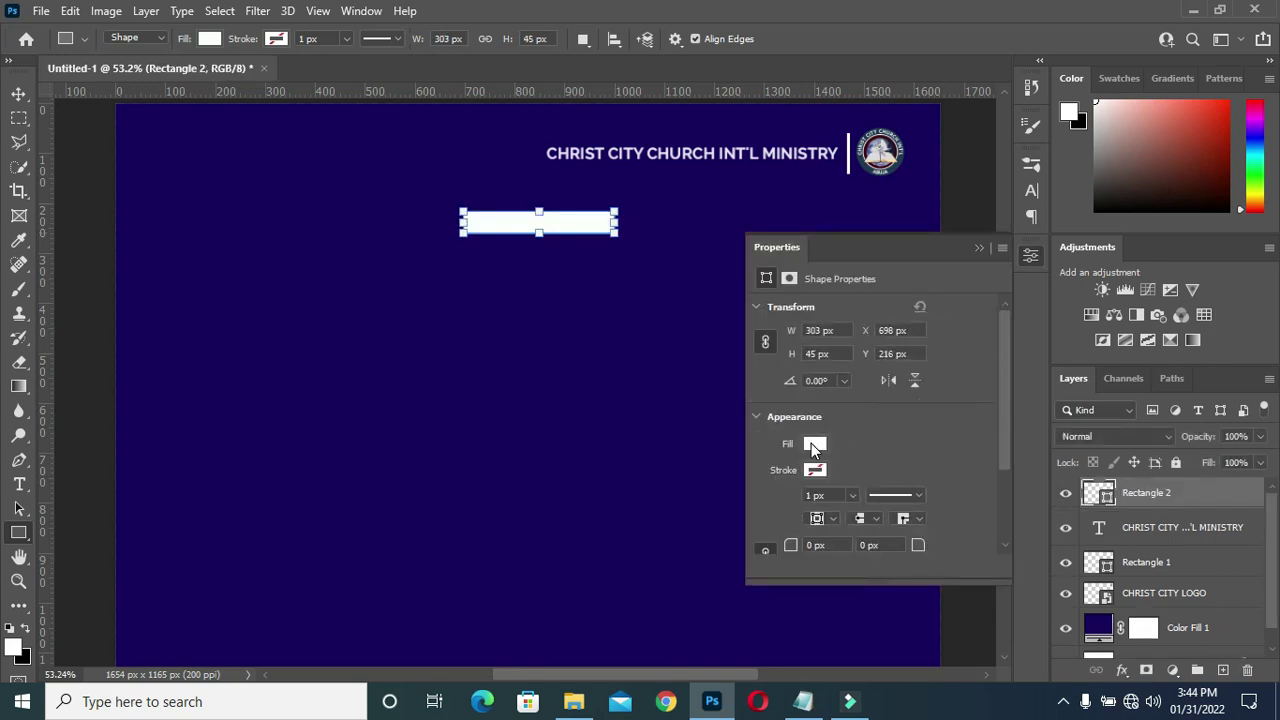
click(813, 445)
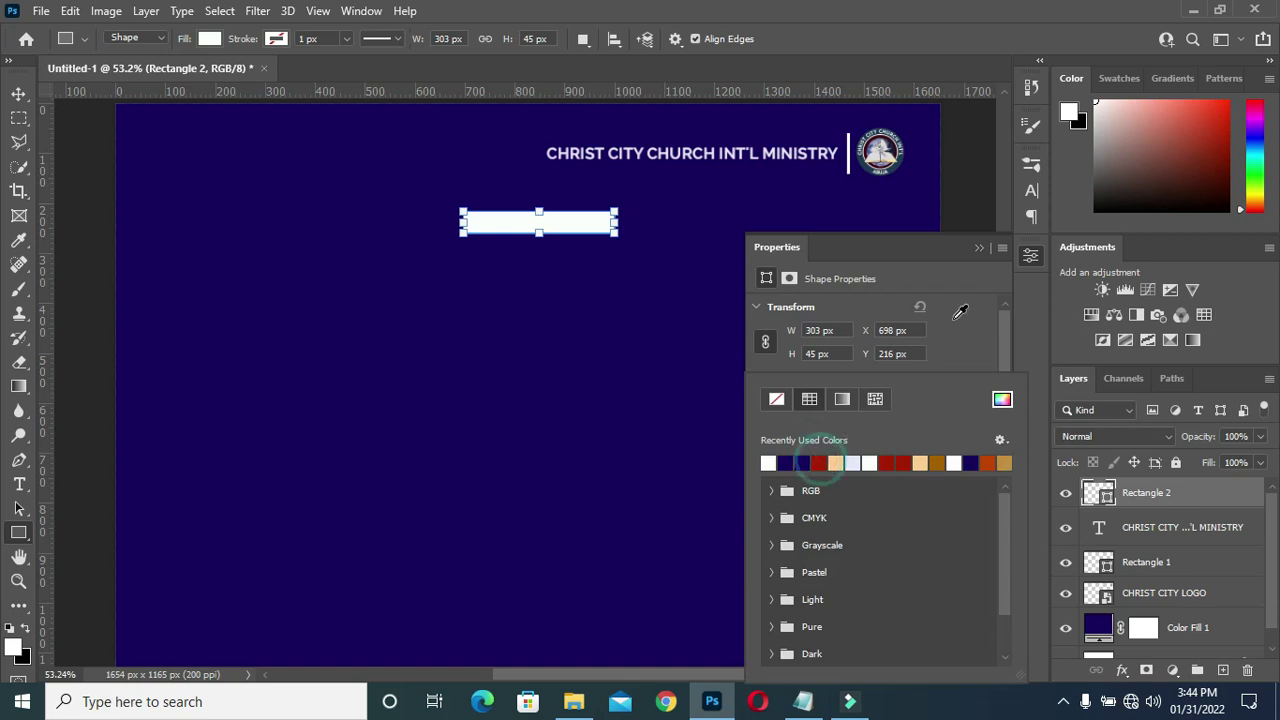
click(822, 457)
click(974, 245)
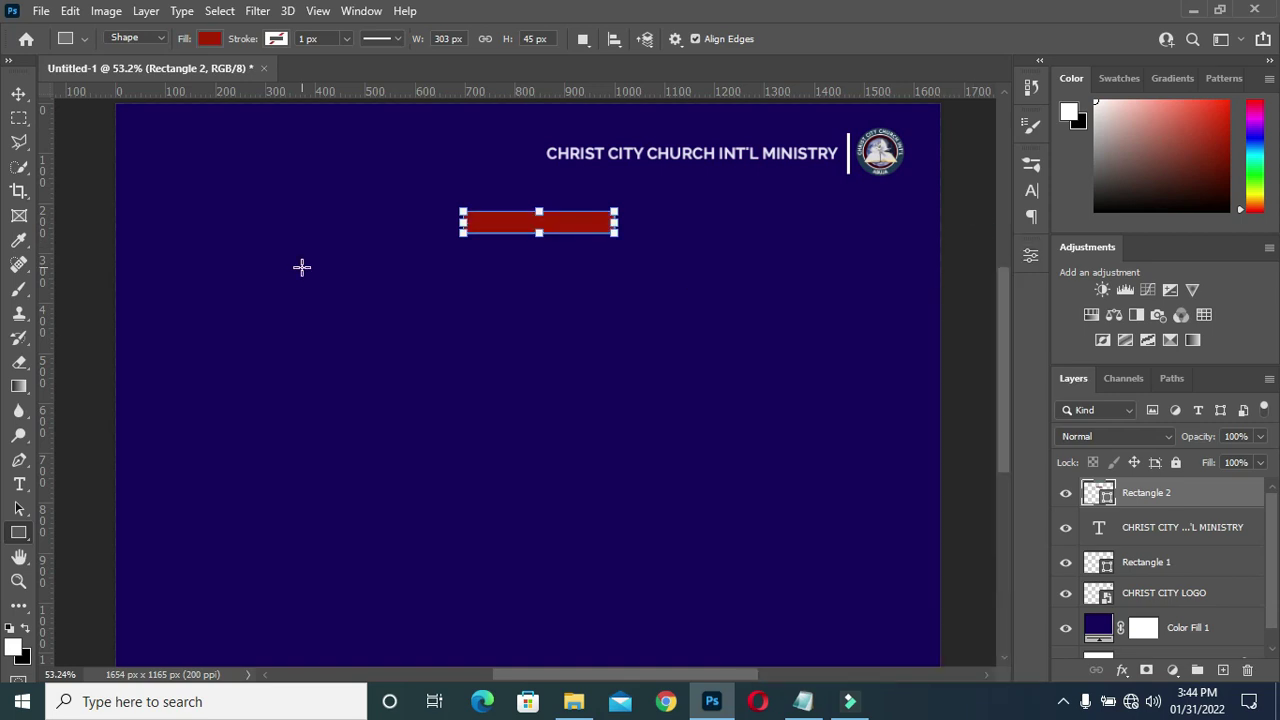
key(v)
scroll(575, 277, down, 2)
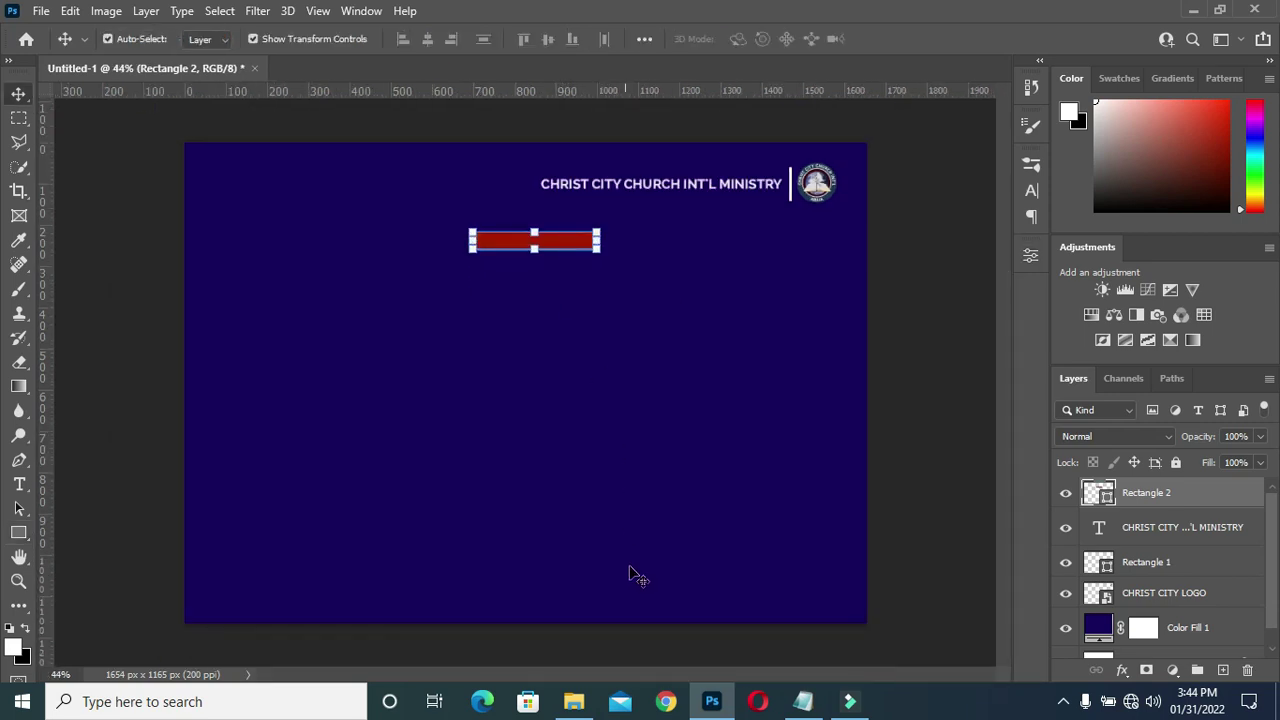
click(803, 701)
Add a white SUNDAY SERVICE heading below the red bar, copied from the notes.
drag(385, 232, 274, 232)
key(ctrl+c)
click(1106, 92)
key(t)
scroll(409, 371, up, 2)
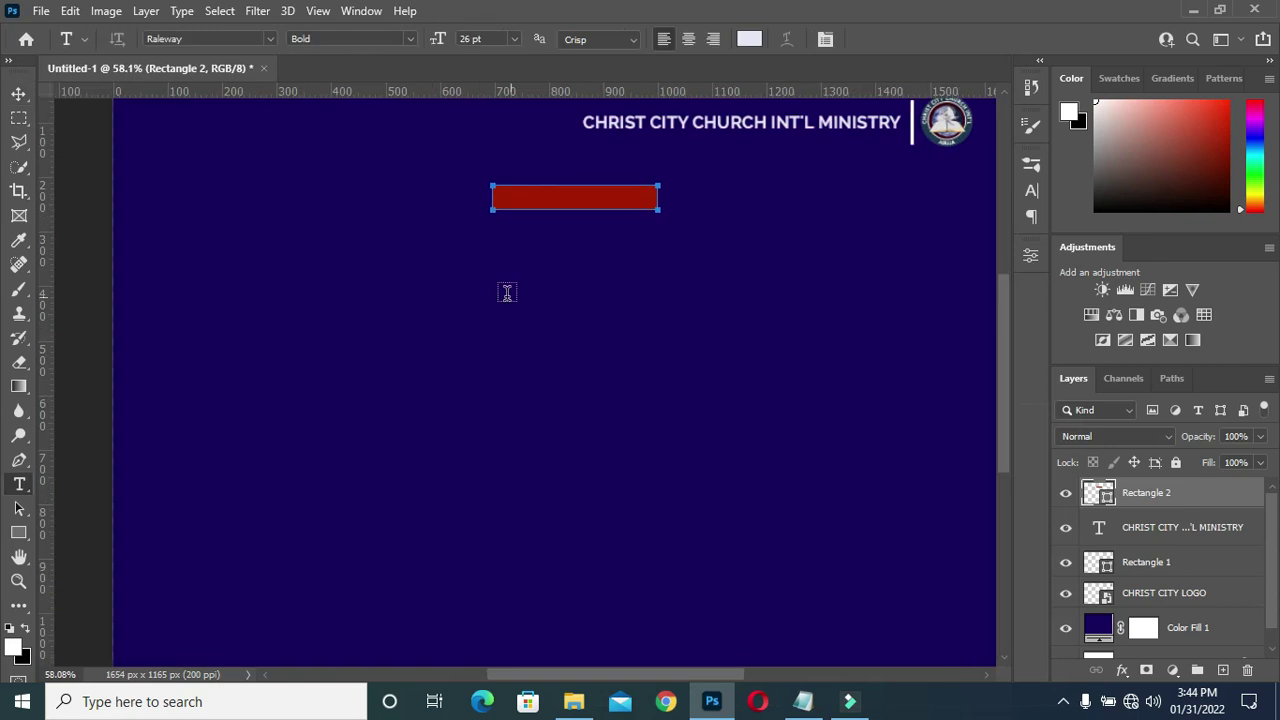
click(582, 310)
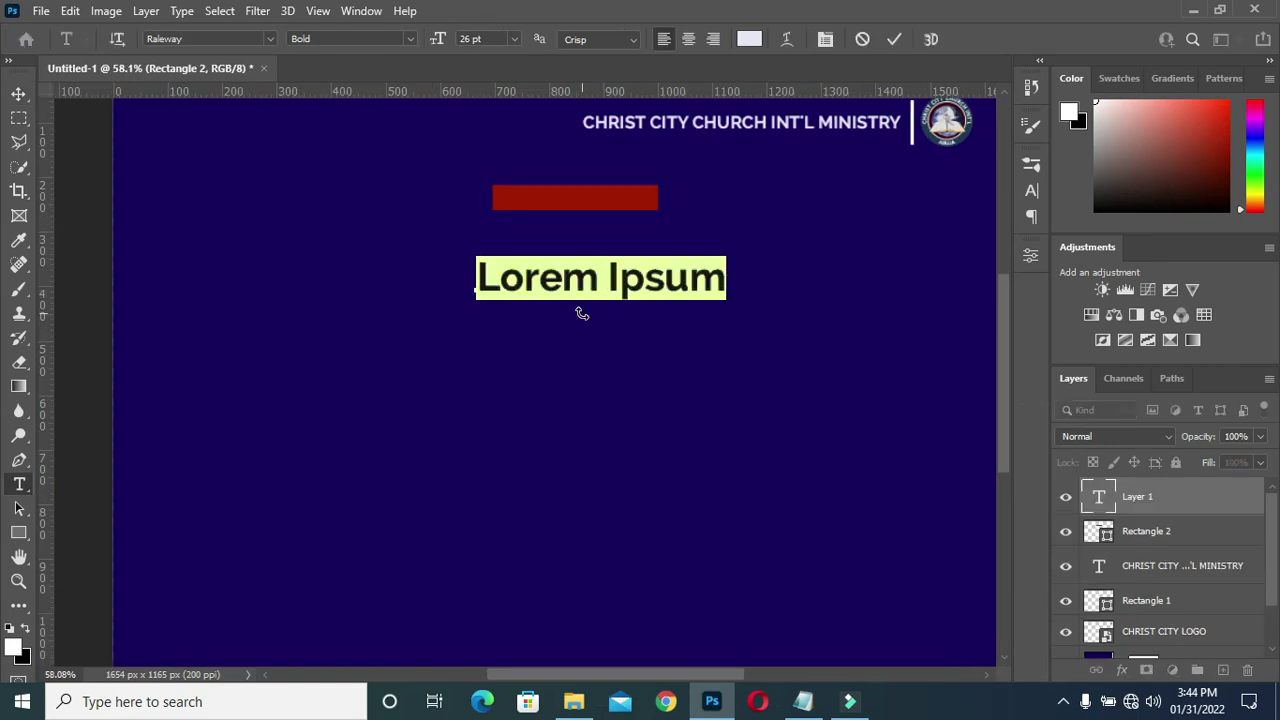
key(ctrl+v)
click(894, 39)
Add a Present: text line from the notes, scaled to 60.74% onto the red bar.
click(803, 701)
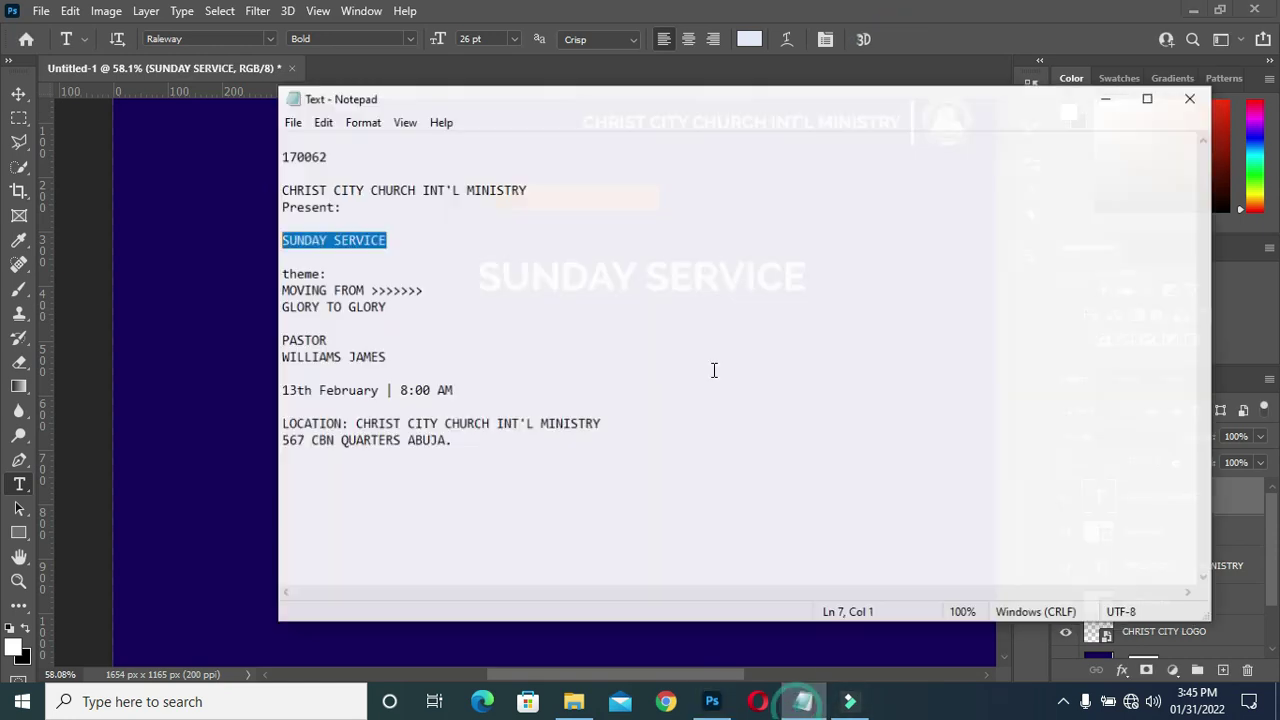
click(334, 199)
key(shift+Home)
key(ctrl+c)
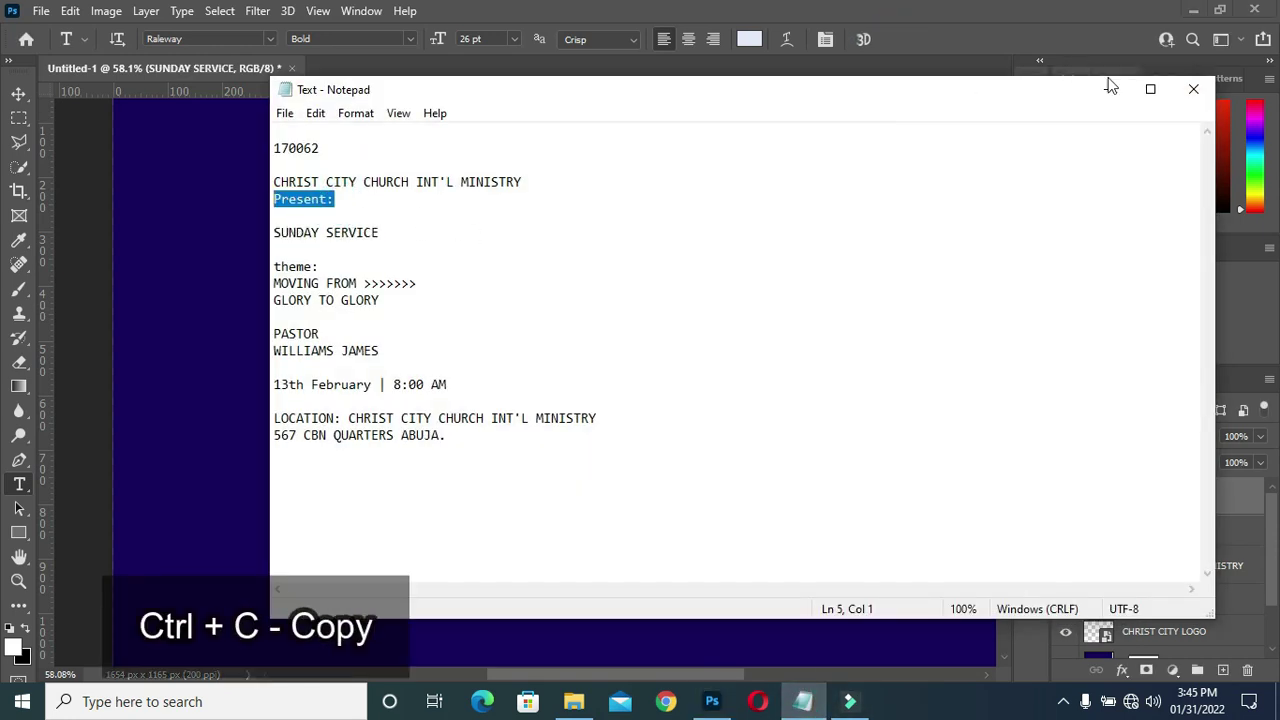
click(1108, 89)
click(1147, 531)
key(ctrl+v)
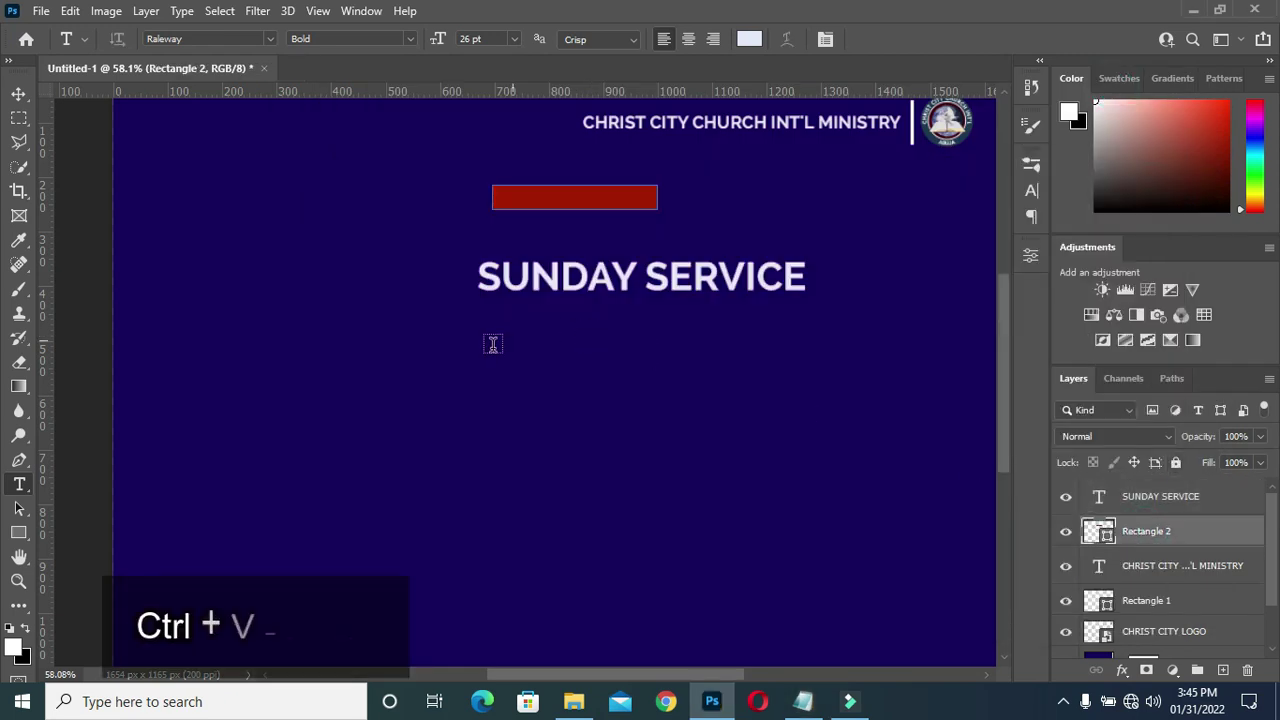
click(491, 346)
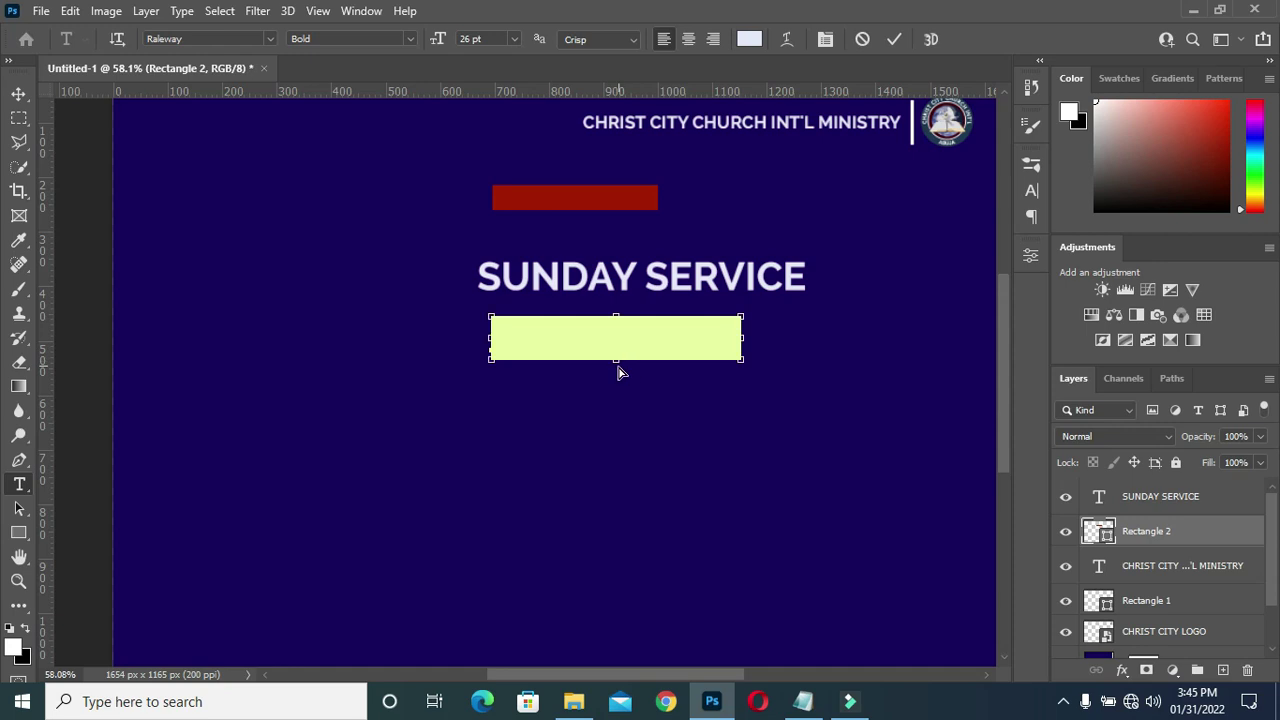
text(Present:)
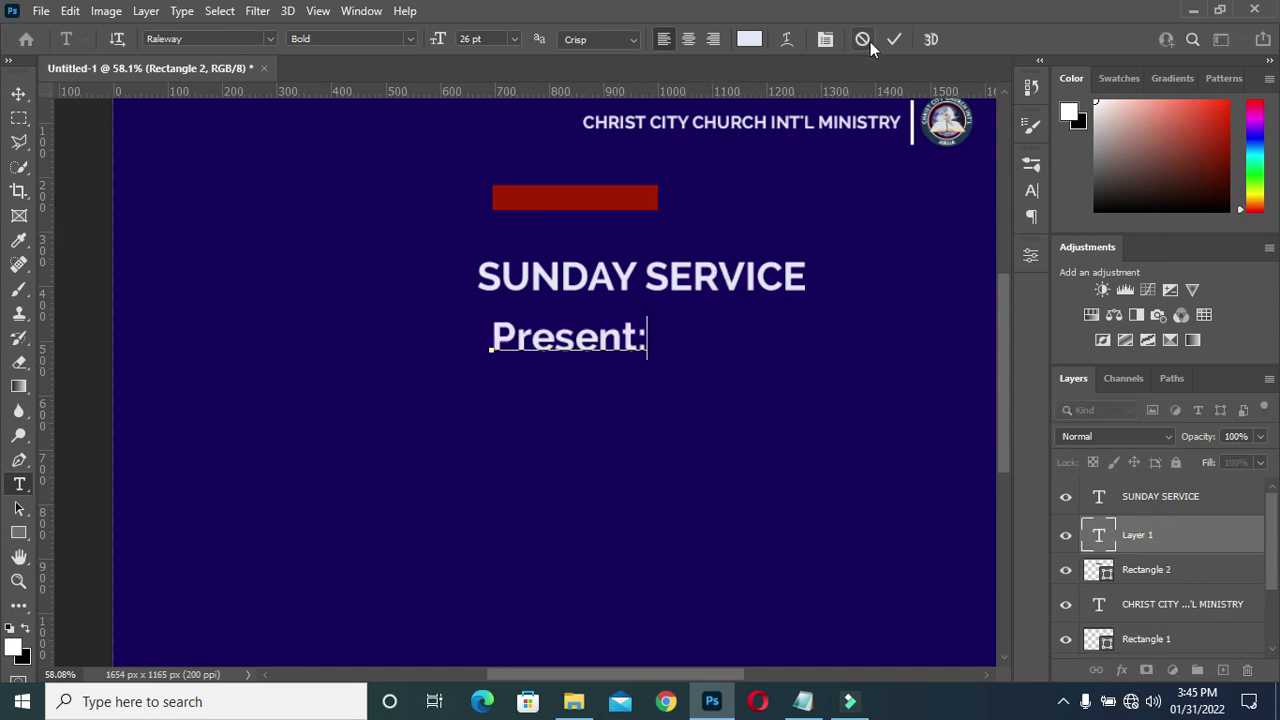
click(893, 38)
click(19, 93)
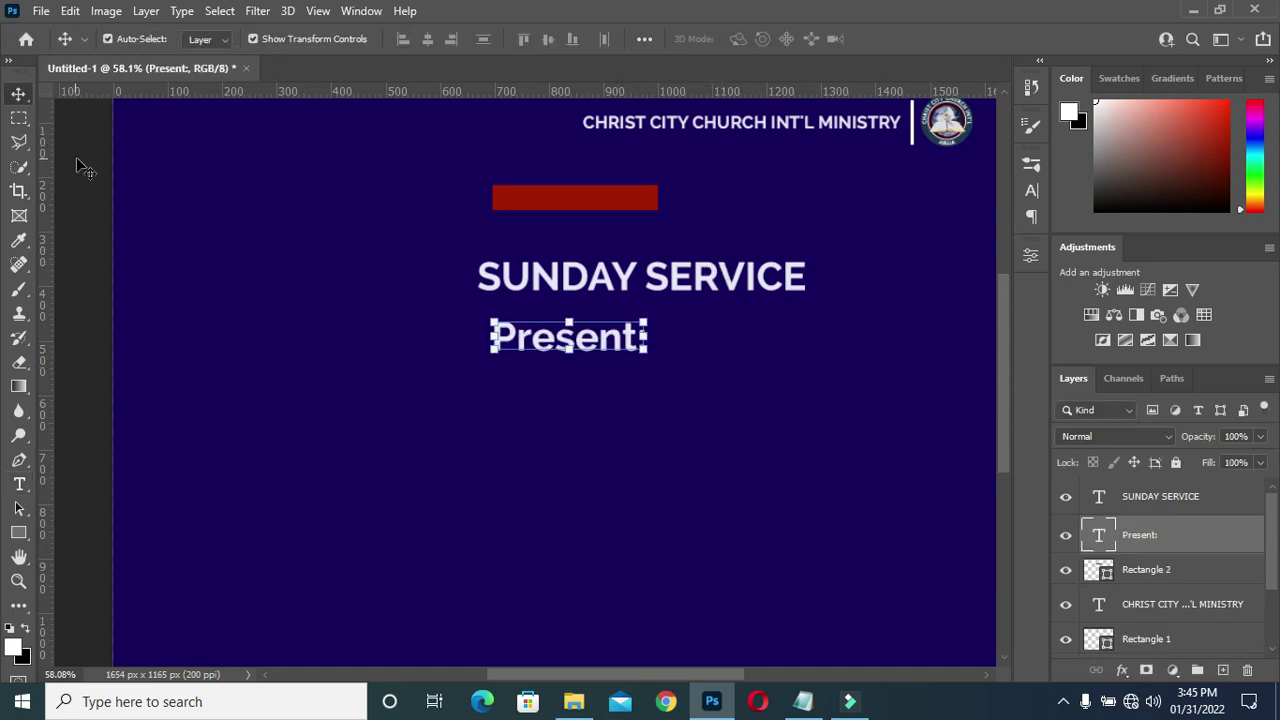
mouse_move(648, 358)
mouse_down()
mouse_move(573, 329)
mouse_move(590, 203)
mouse_move(590, 214)
mouse_up()
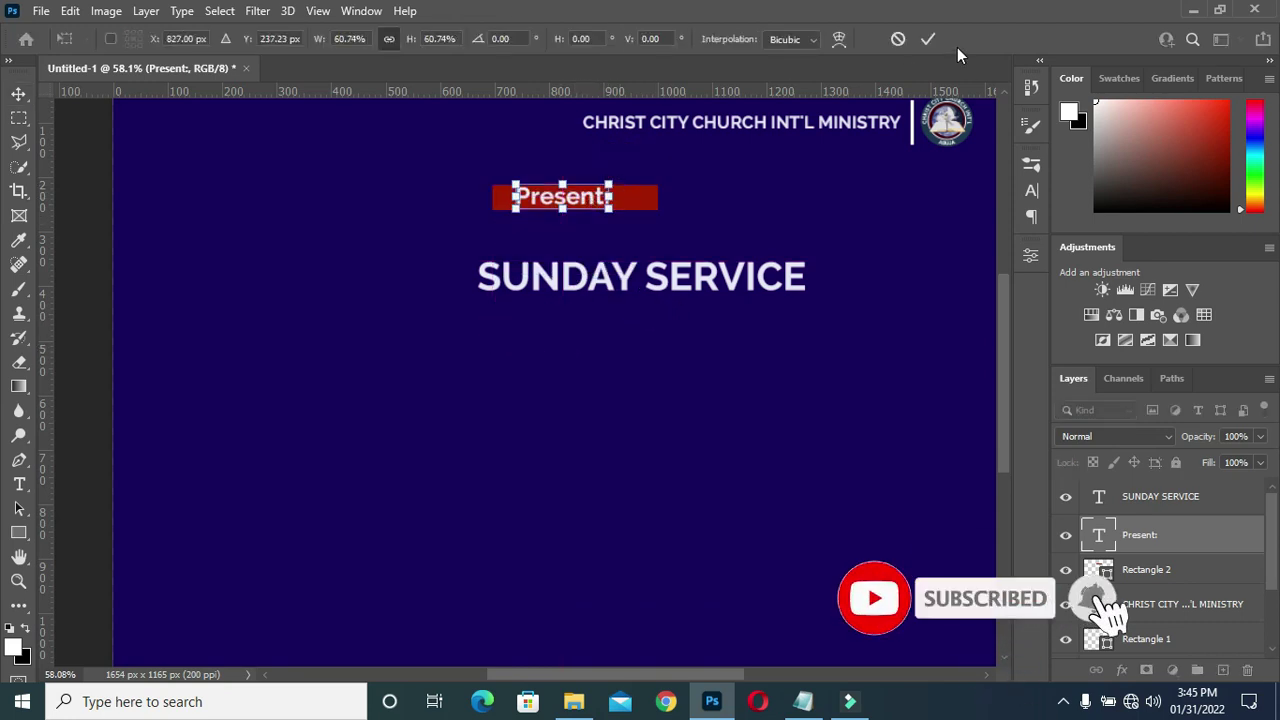
Centre the Present: text horizontally and vertically on the red bar.
click(928, 39)
key(ctrl)
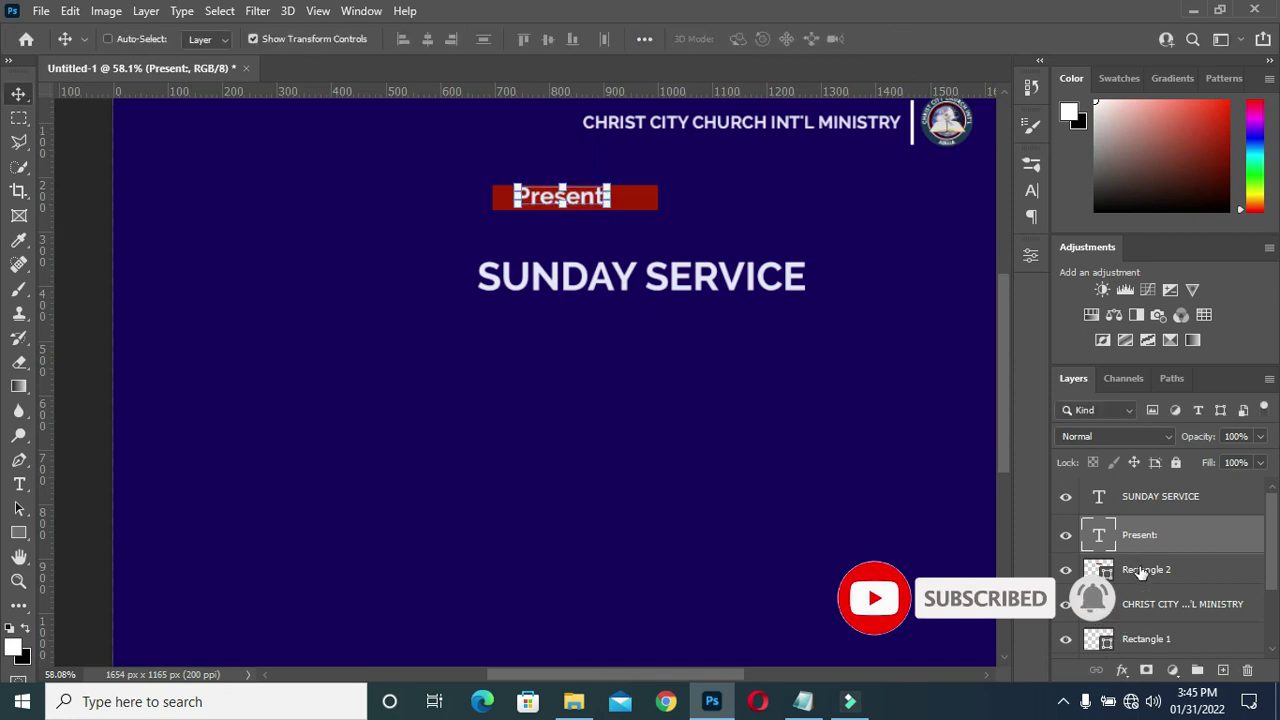
click(1140, 570)
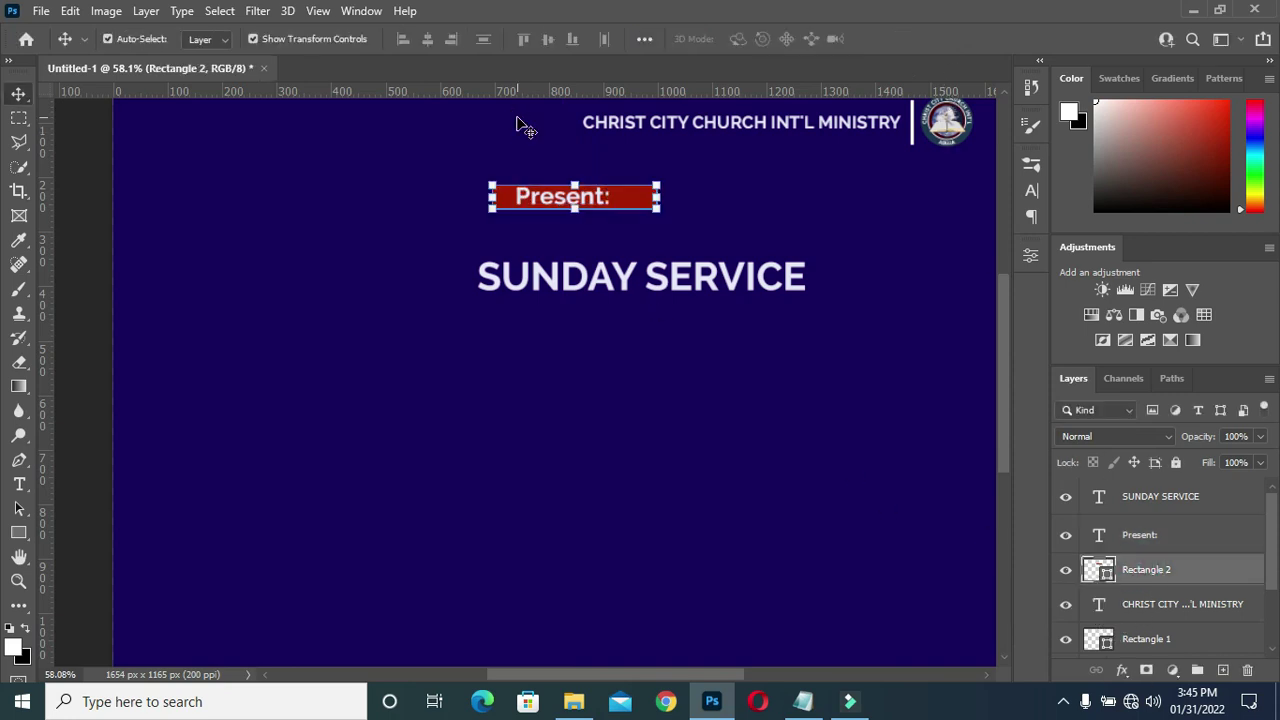
ctrl+click(1168, 536)
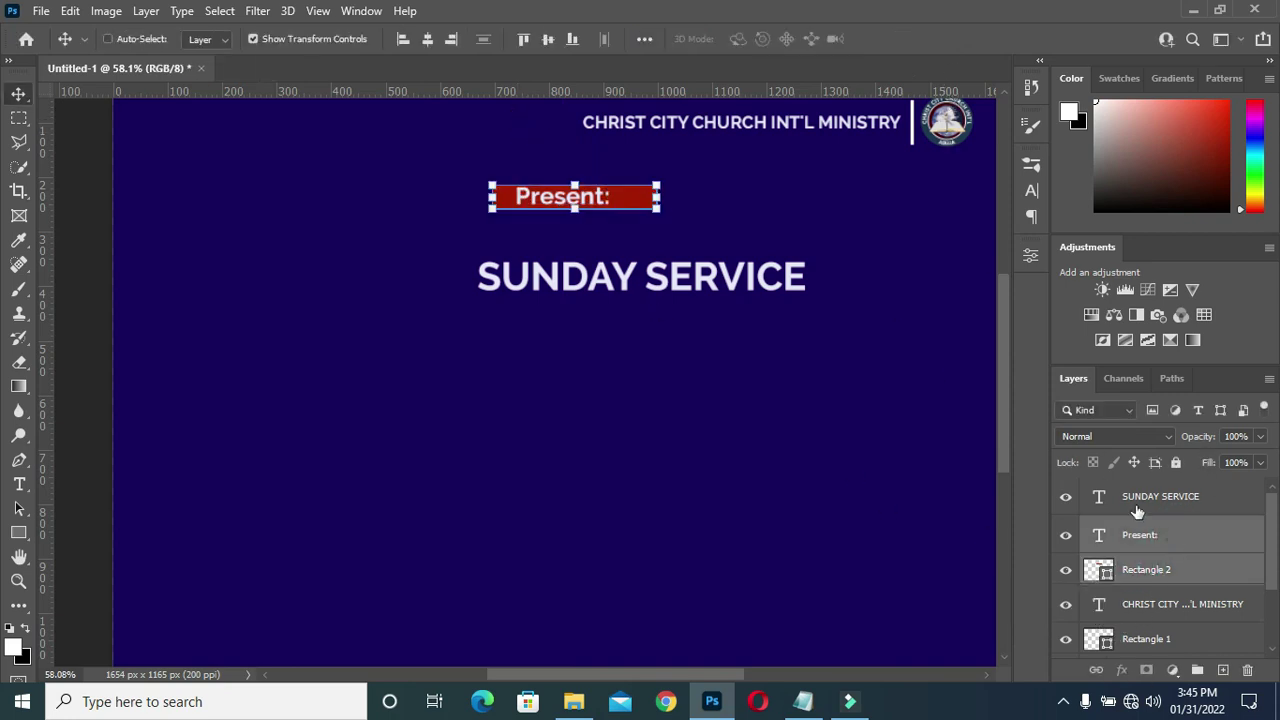
click(427, 39)
click(548, 39)
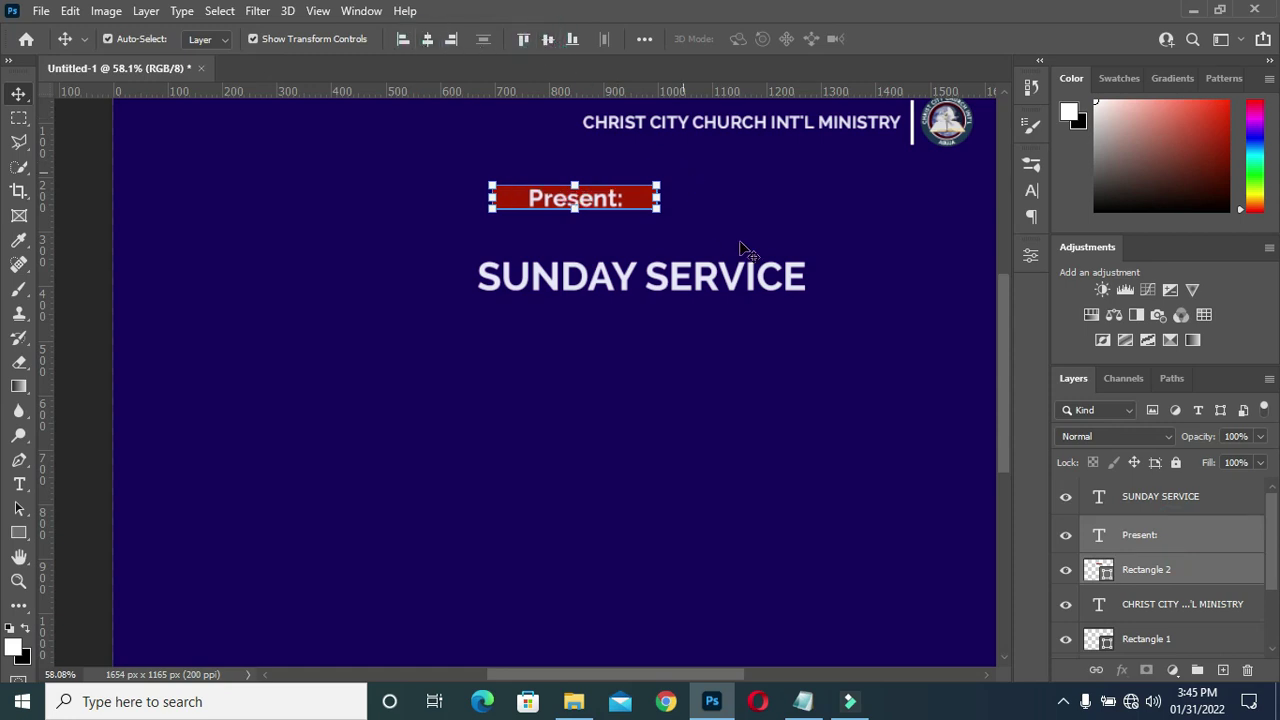
click(122, 338)
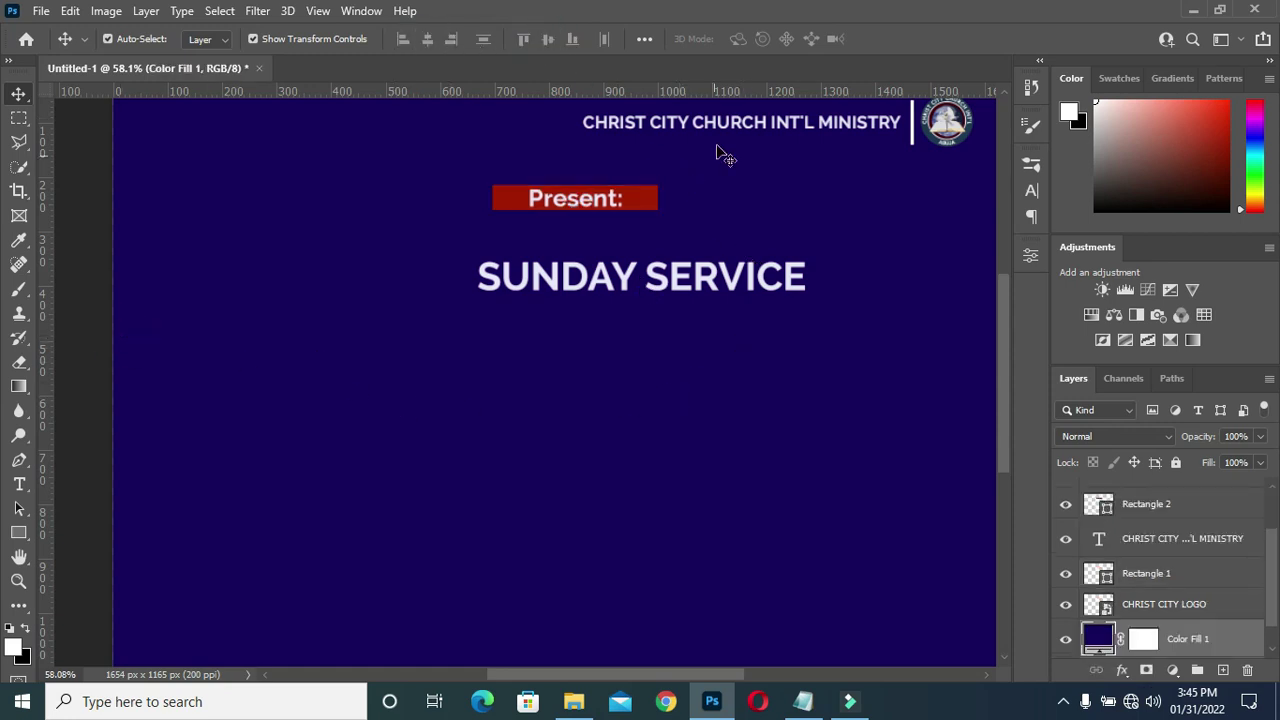
Narrow the red bar to 76.57% width around the Present: text.
click(655, 204)
drag(655, 200, 642, 200)
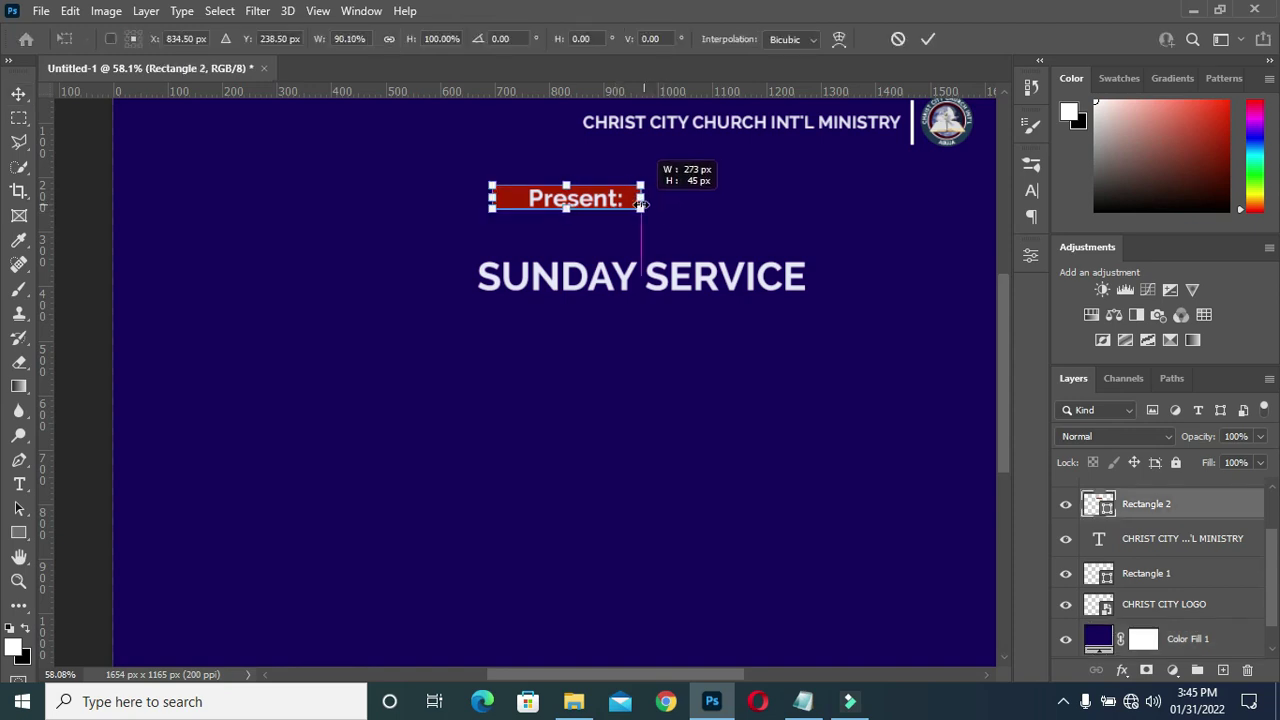
drag(495, 200, 514, 205)
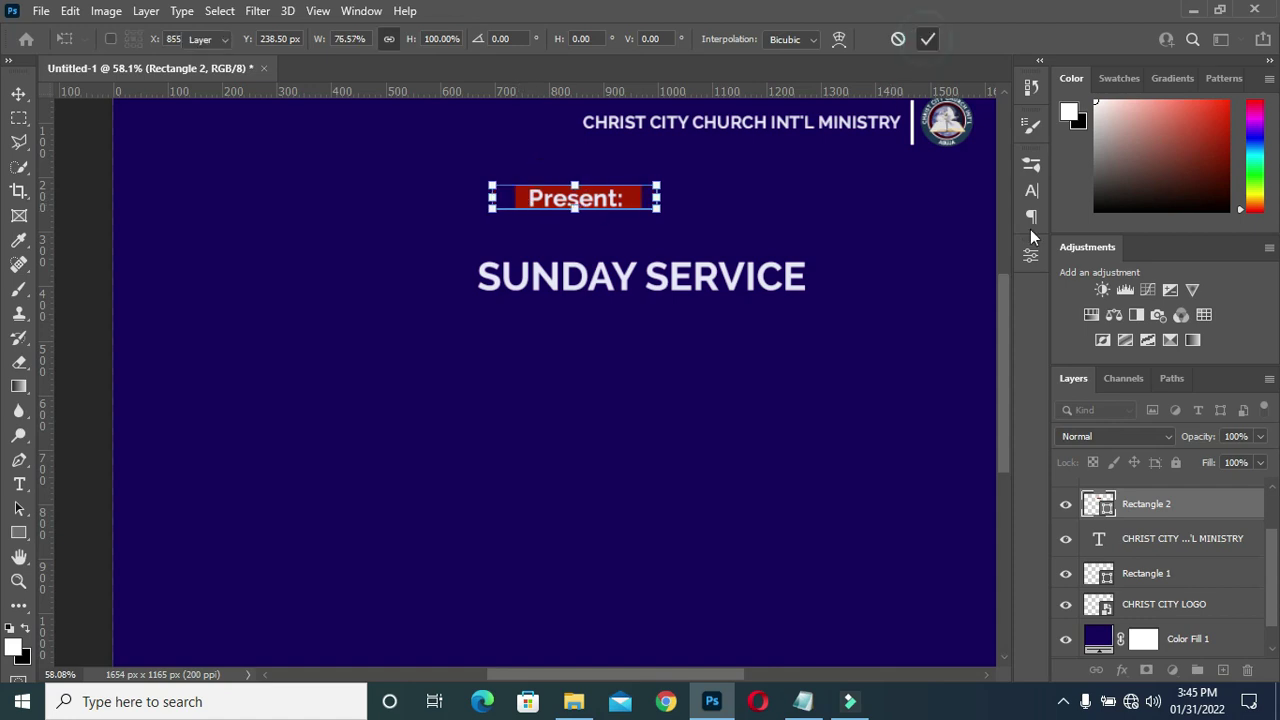
click(928, 39)
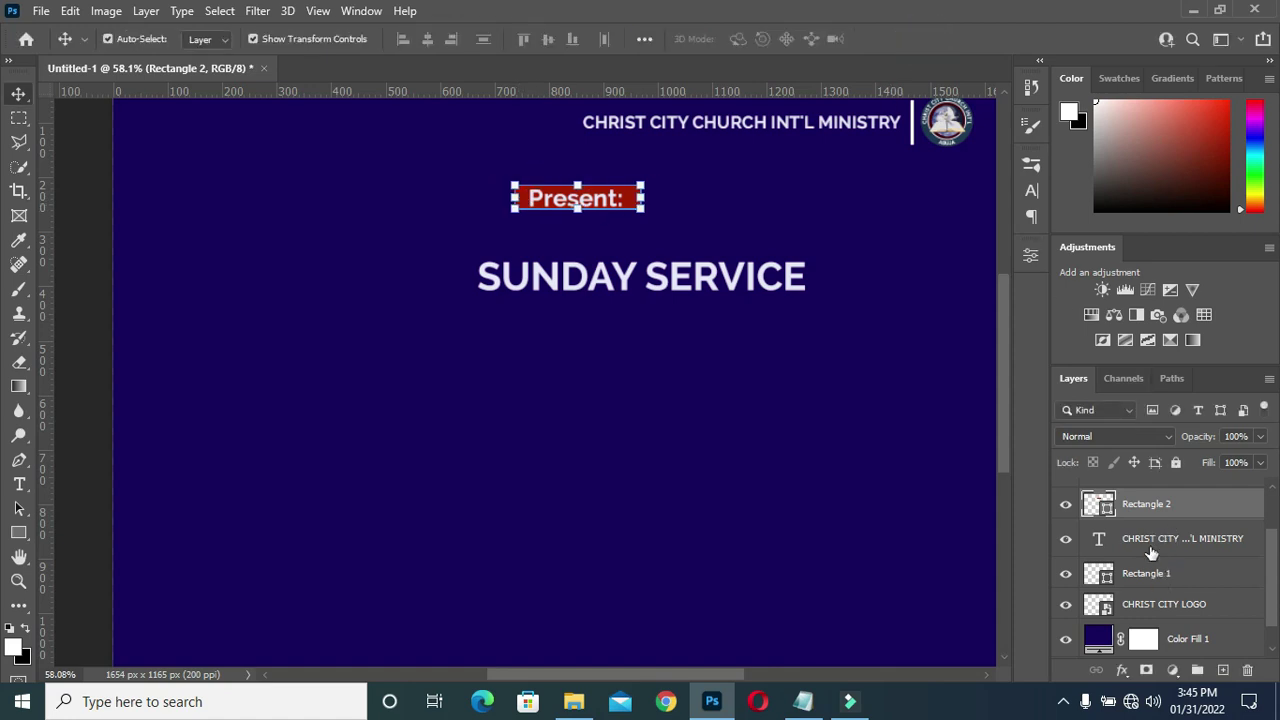
Recentre Present: on the bar and group both into a layer group named PRESENT.
scroll(1159, 584, up, 1)
ctrl+click(1137, 510)
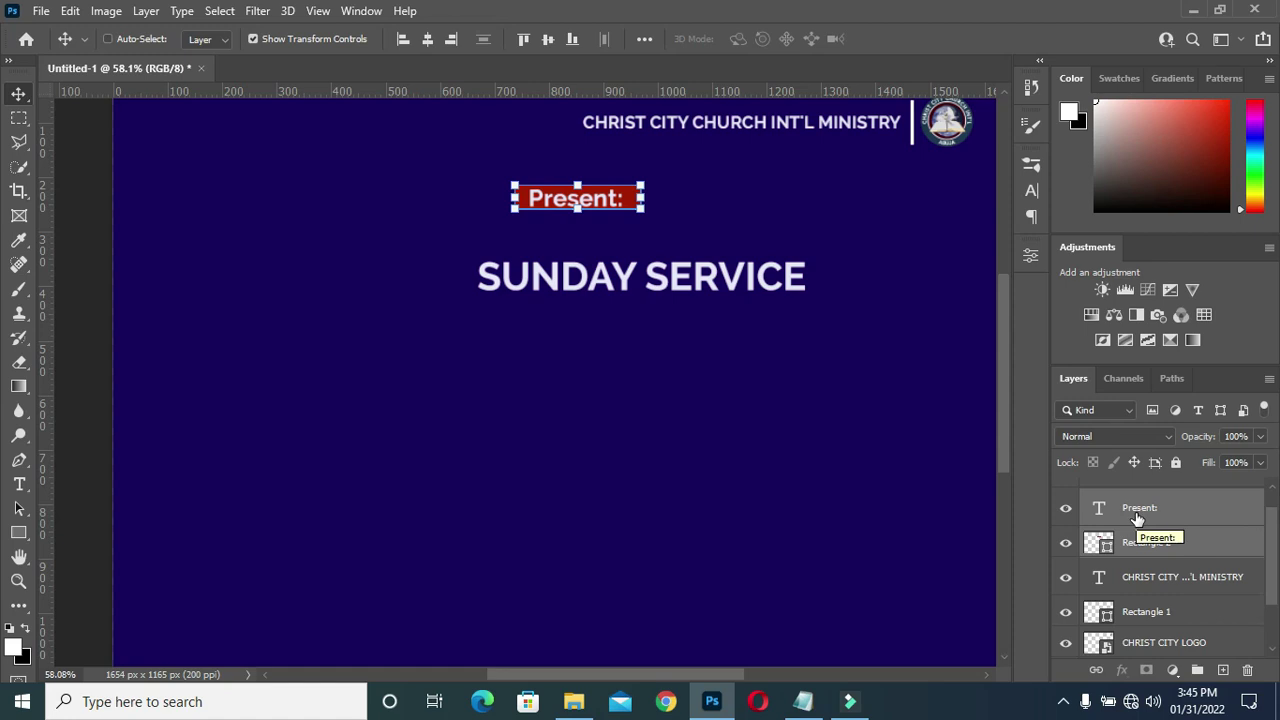
click(427, 39)
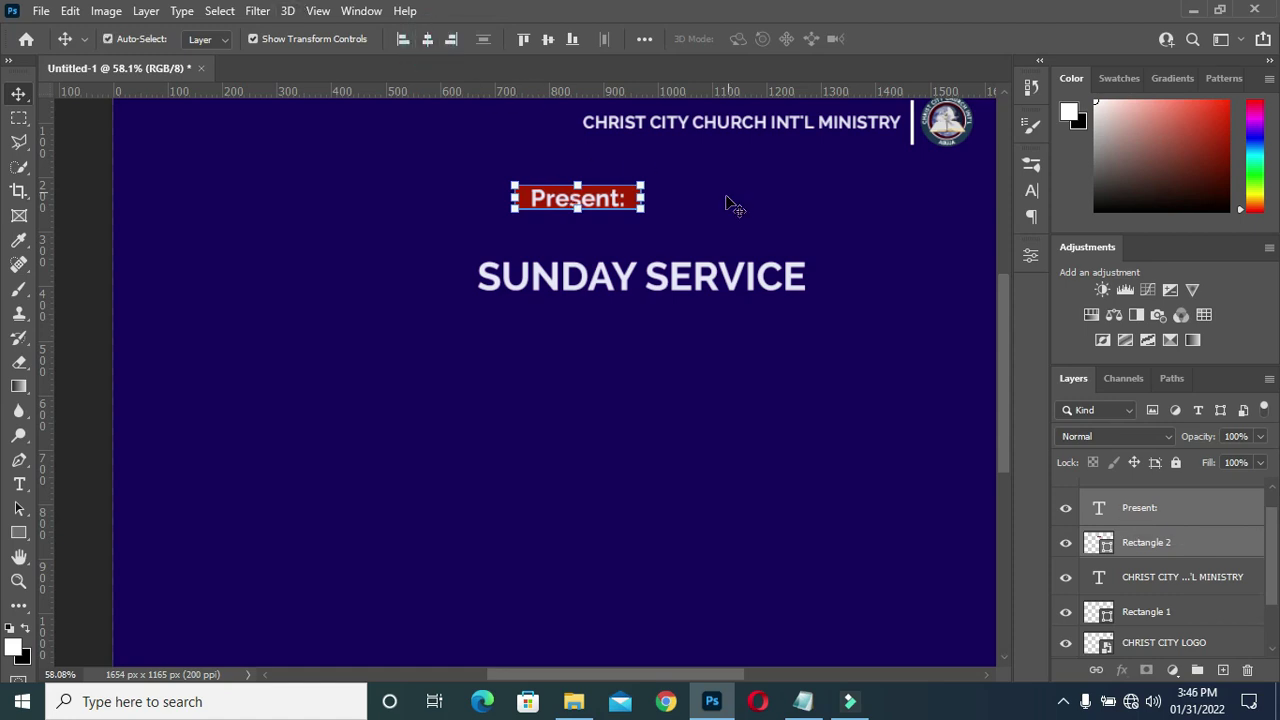
key(ctrl+g)
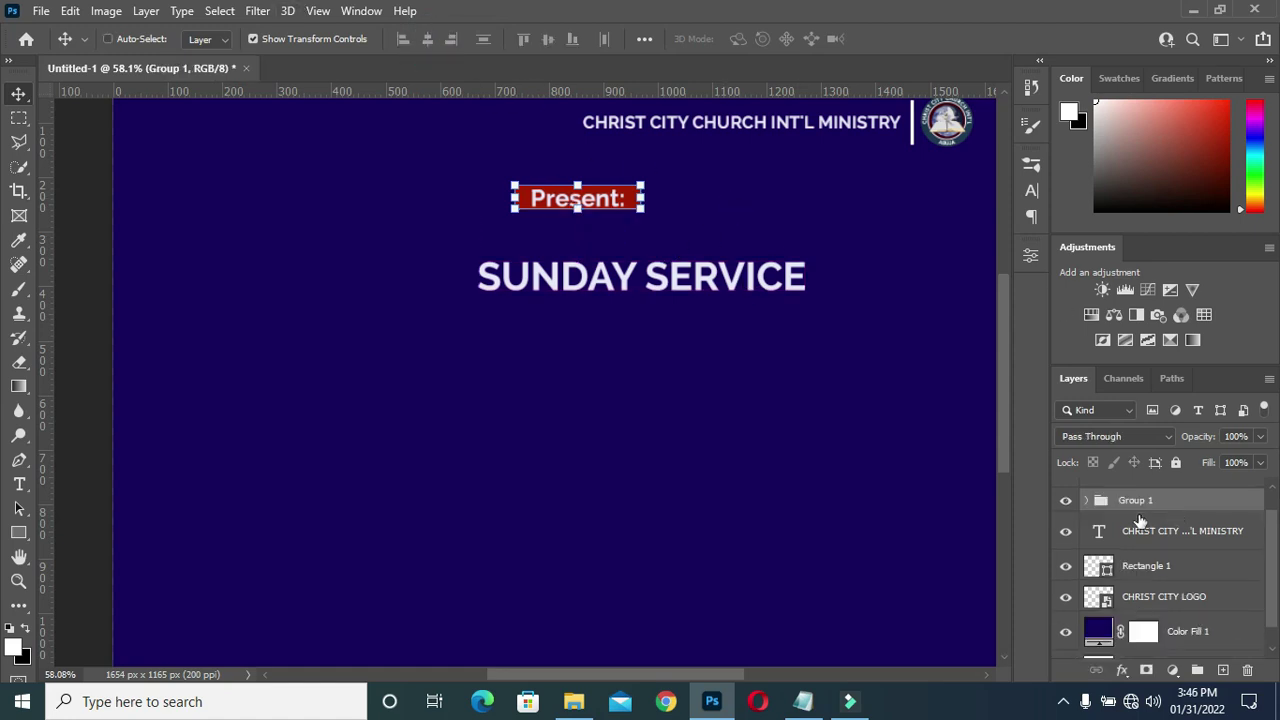
double_click(1130, 500)
text(PRESENT)
key(Return)
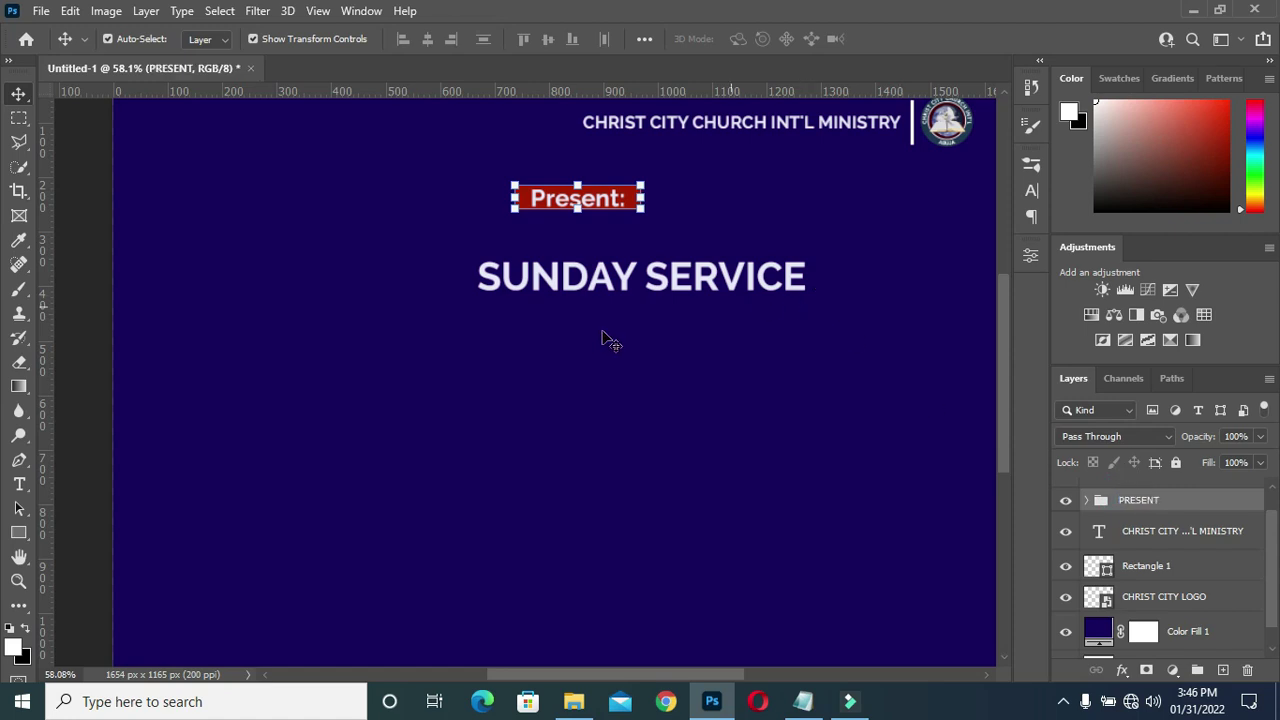
Move the SUNDAY SERVICE heading up to sit just below Present:.
click(676, 286)
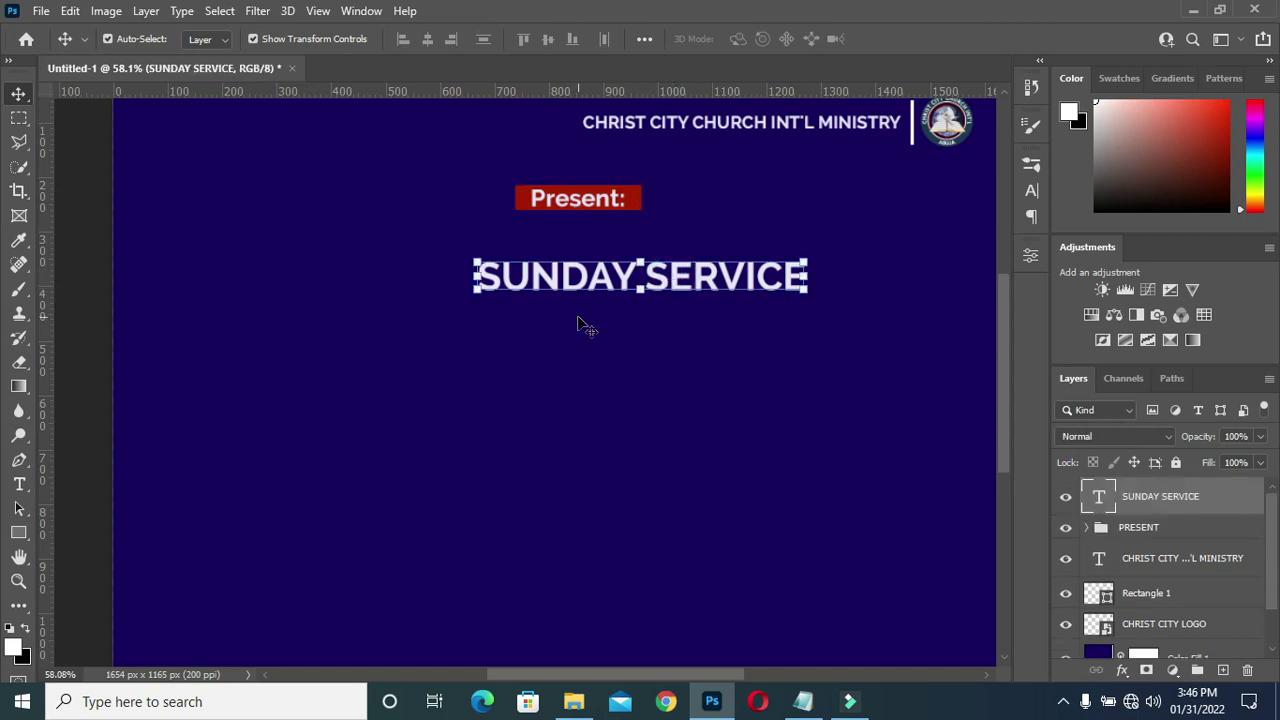
scroll(495, 365, down, 1)
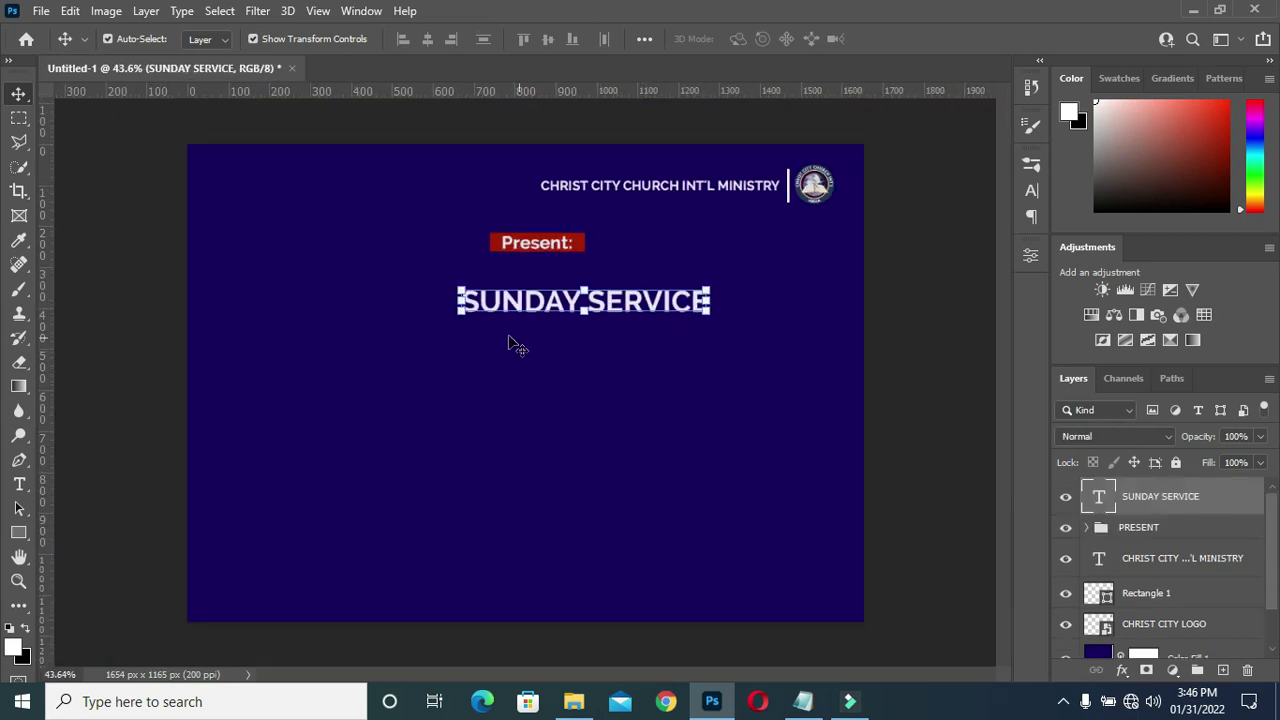
scroll(512, 344, up, 1)
drag(573, 290, 520, 267)
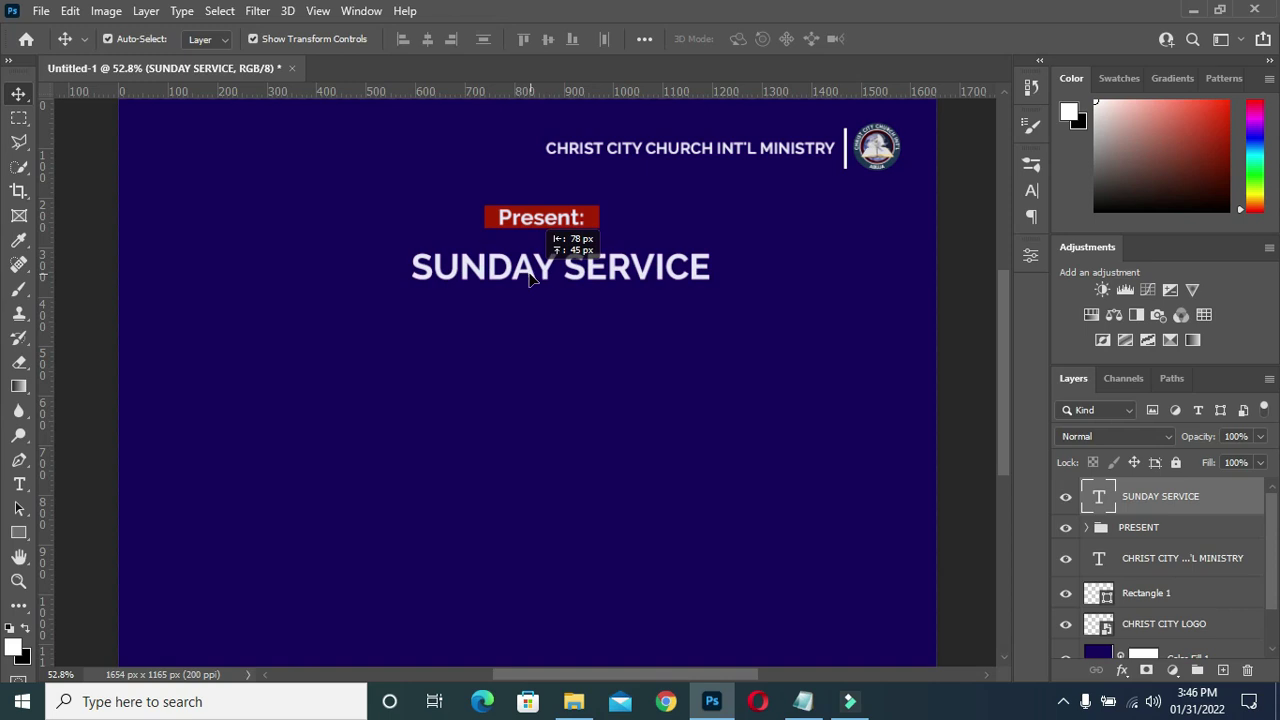
click(985, 305)
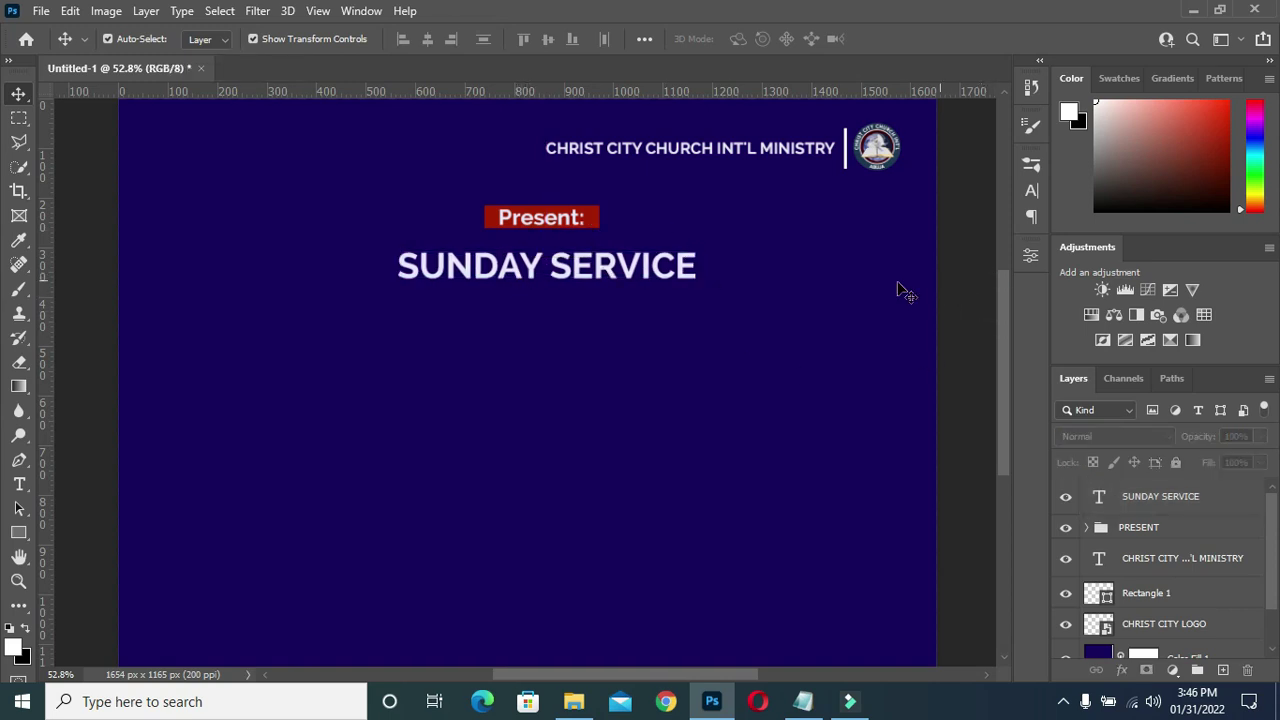
click(605, 270)
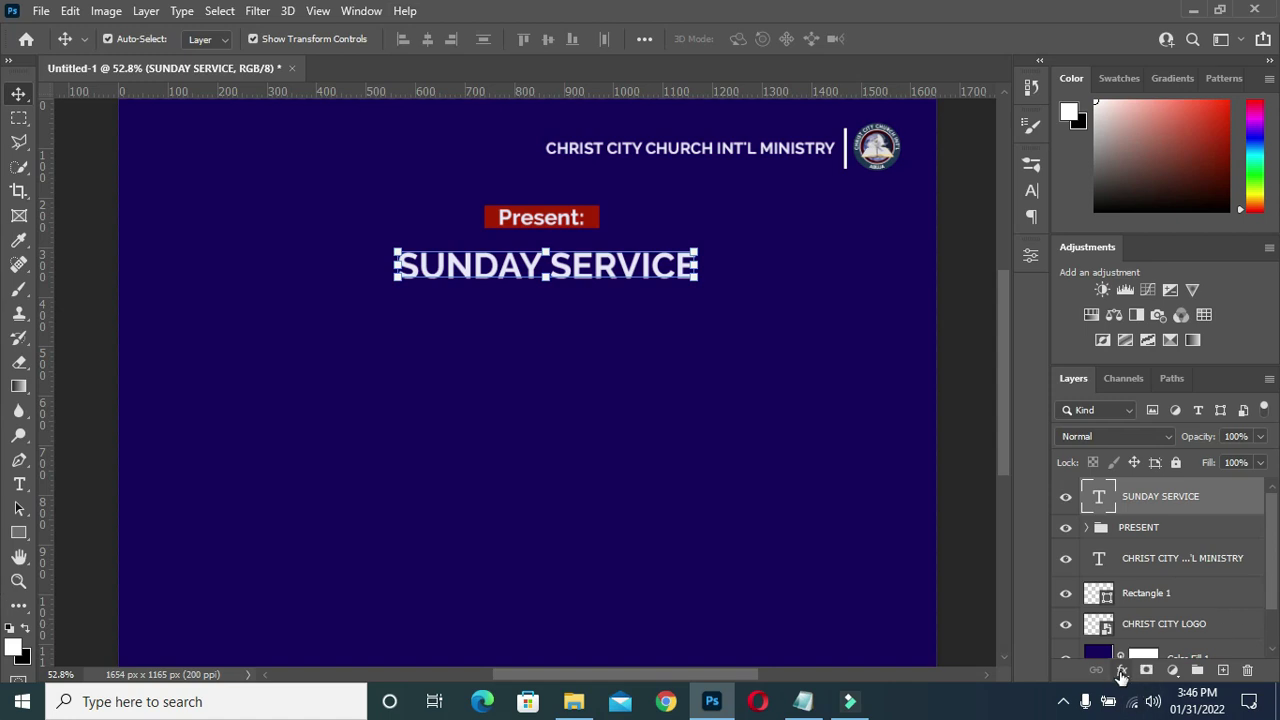
Give the heading a Normal-mode drop shadow with 6% spread and 21 px size.
click(1122, 670)
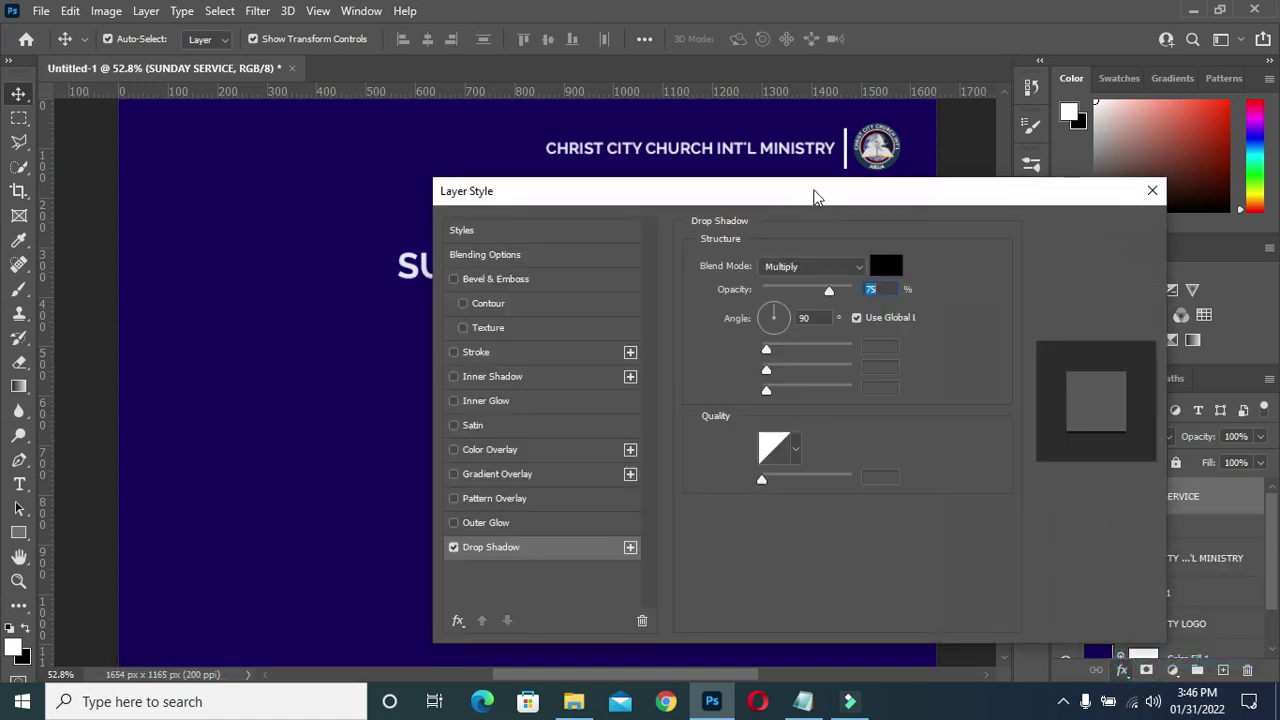
drag(813, 190, 1119, 157)
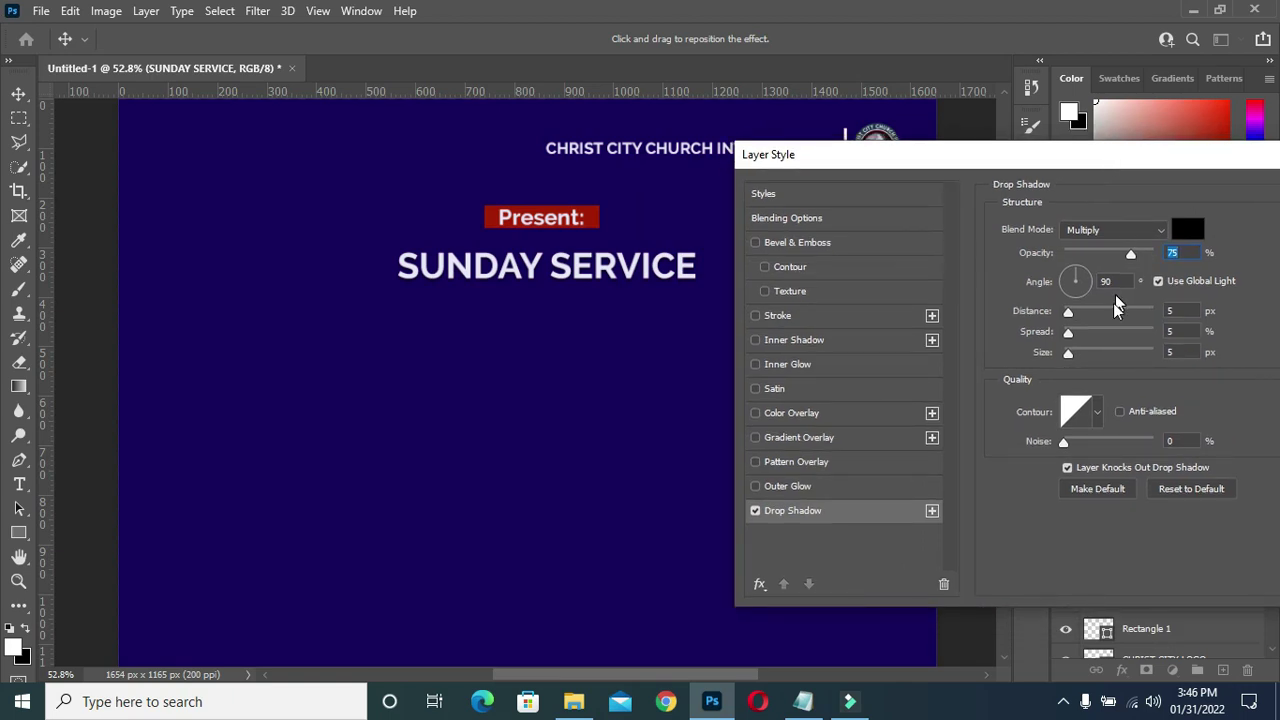
click(1115, 230)
click(1124, 230)
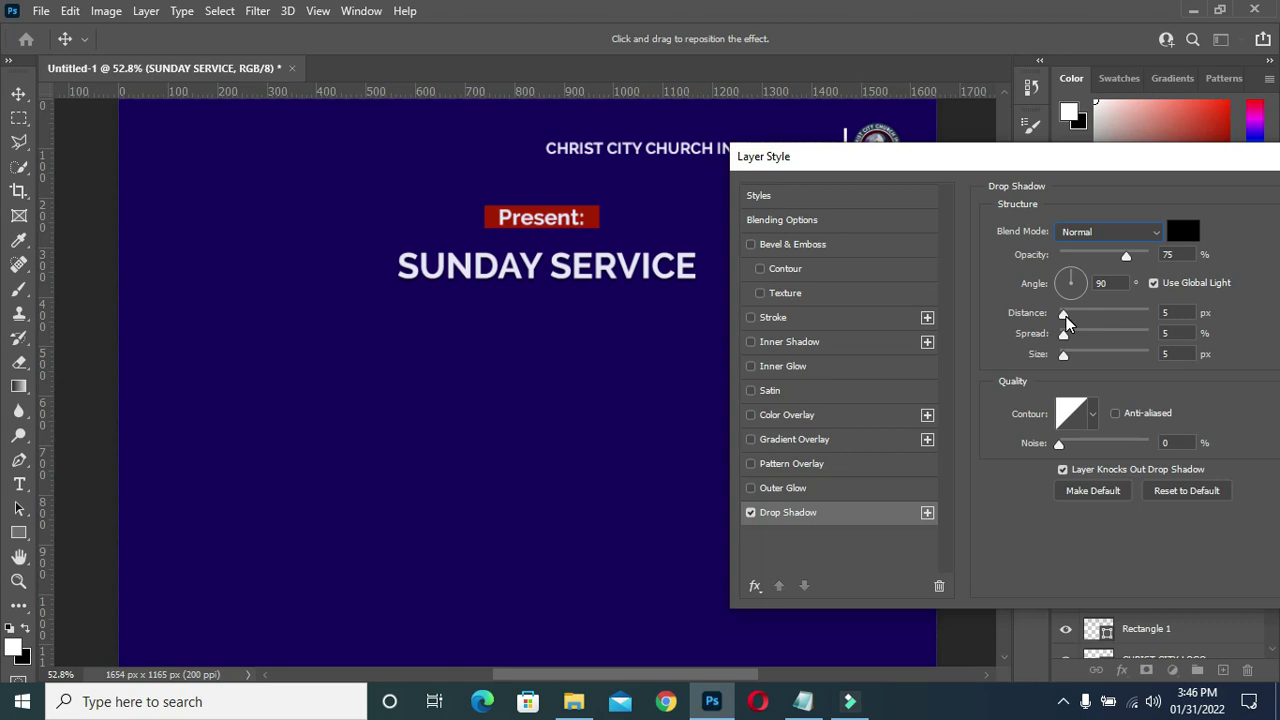
drag(1064, 358, 1071, 355)
click(1066, 338)
Turn on Inner Glow and Satin effects for the heading.
click(806, 366)
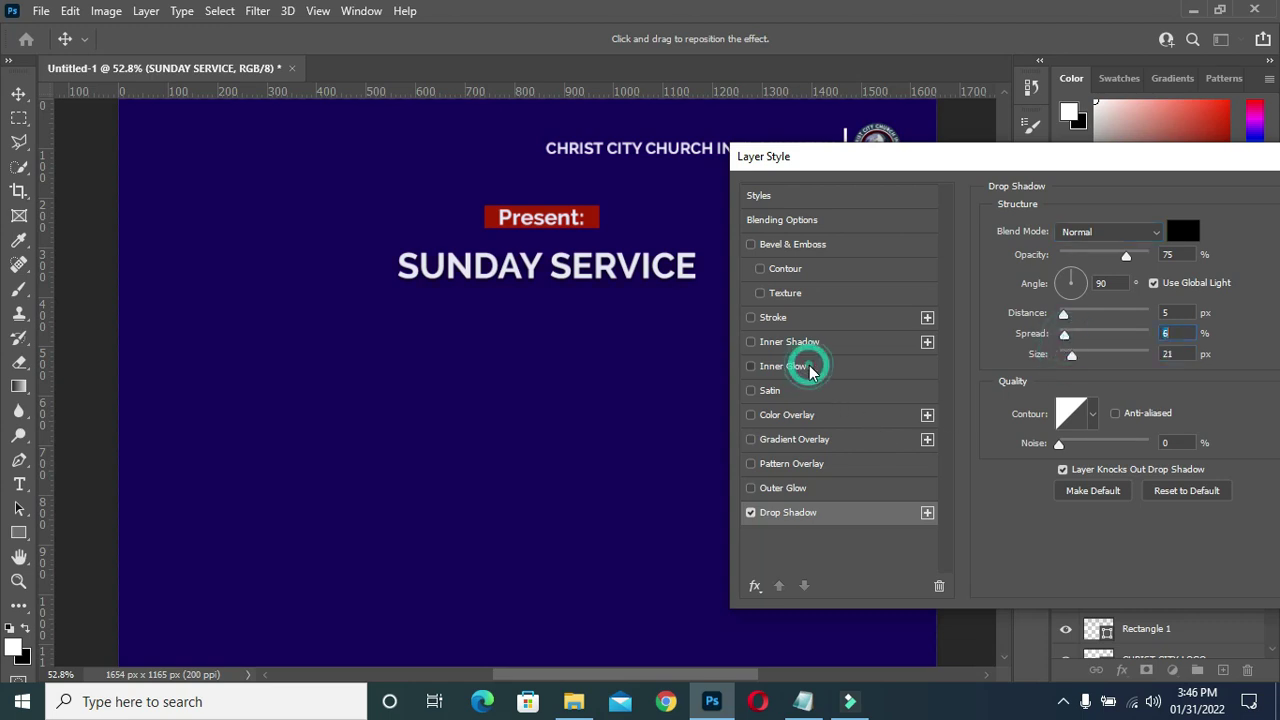
click(799, 391)
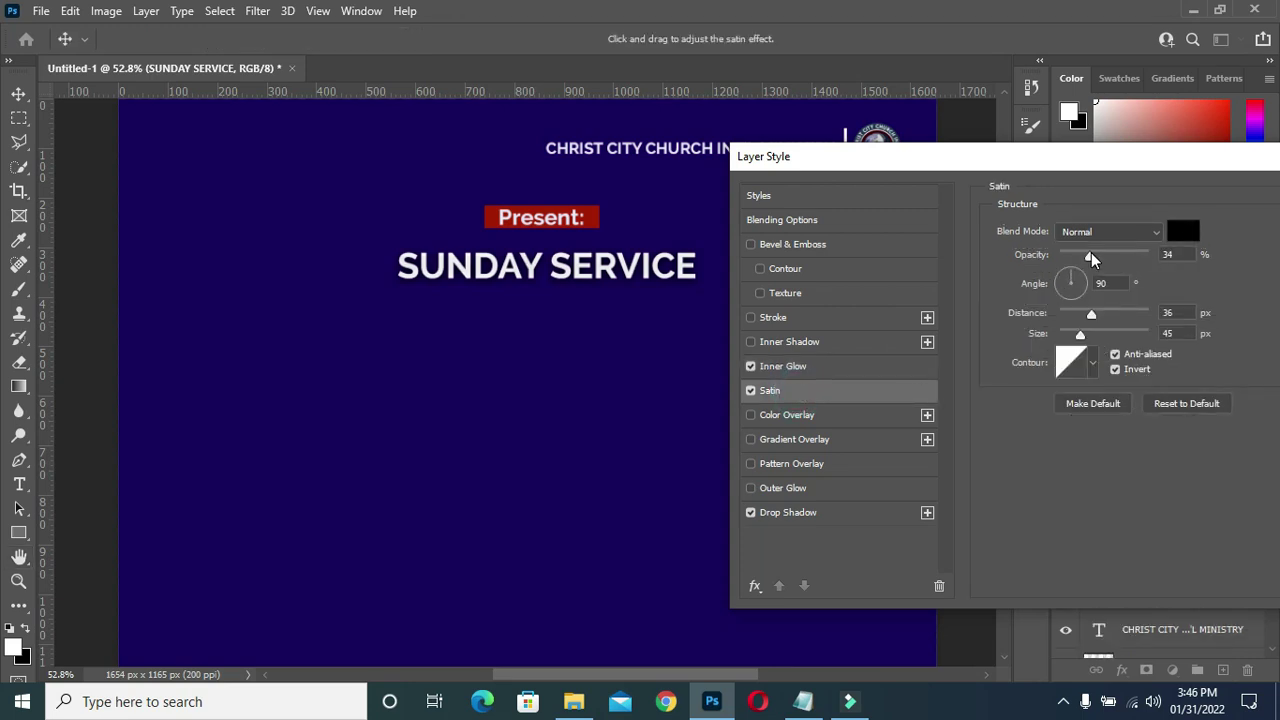
double_click(1169, 255)
key(Tab)
key(Tab)
key(Tab)
click(780, 366)
double_click(1178, 248)
double_click(1169, 411)
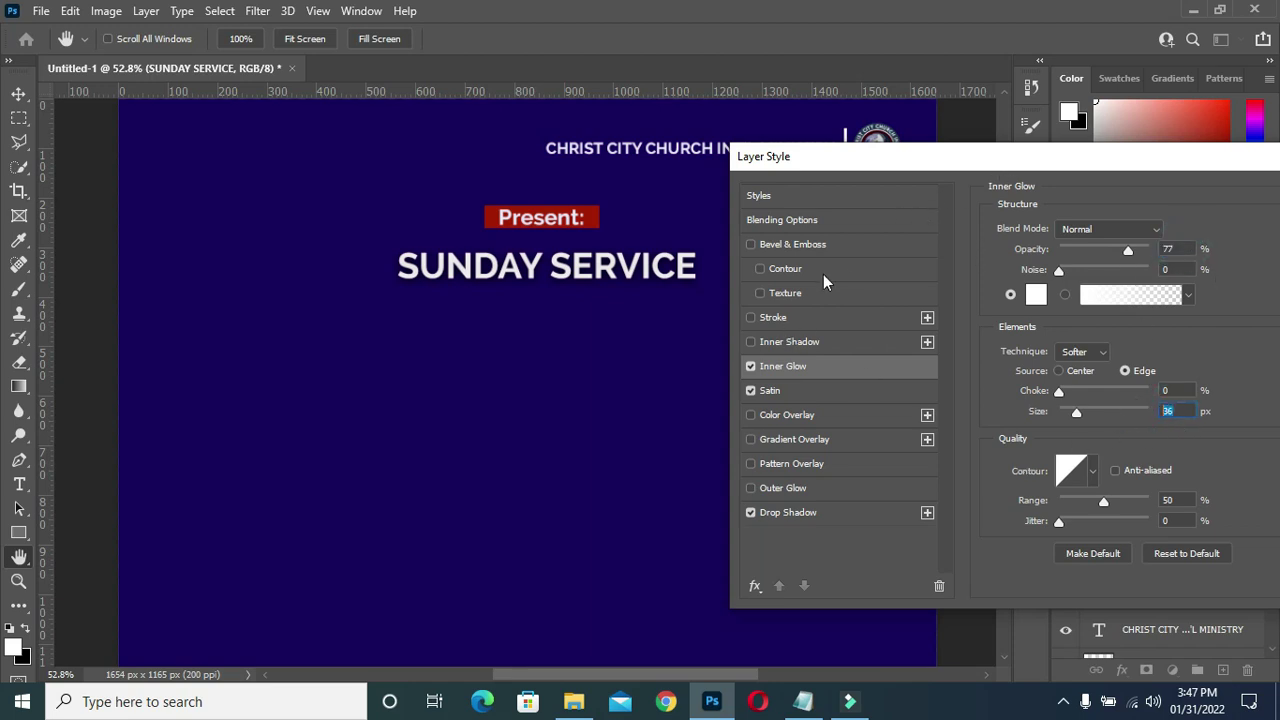
Add Bevel & Emboss with 115% depth and 9 px size.
click(805, 246)
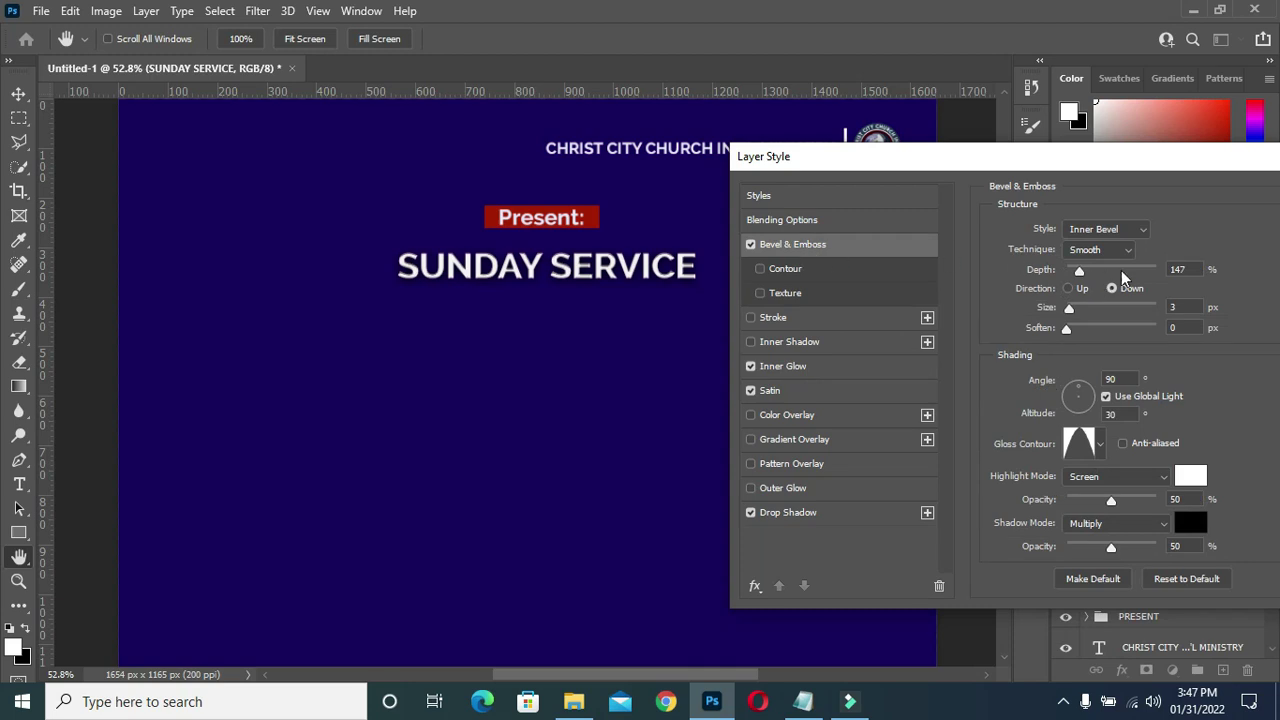
double_click(1198, 269)
text(1)
text(15)
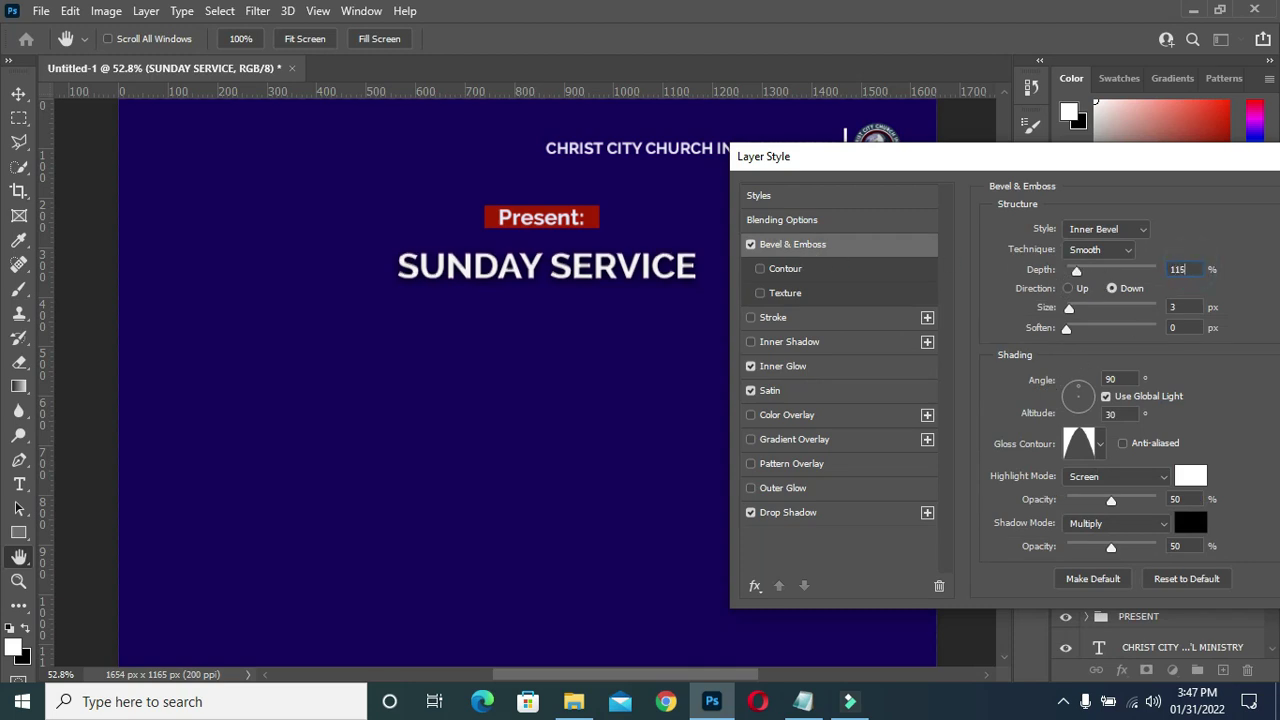
double_click(1182, 307)
text(7)
double_click(1180, 307)
text(9)
Apply all four effects to SUNDAY SERVICE and fit the flyer in the window.
click(1100, 444)
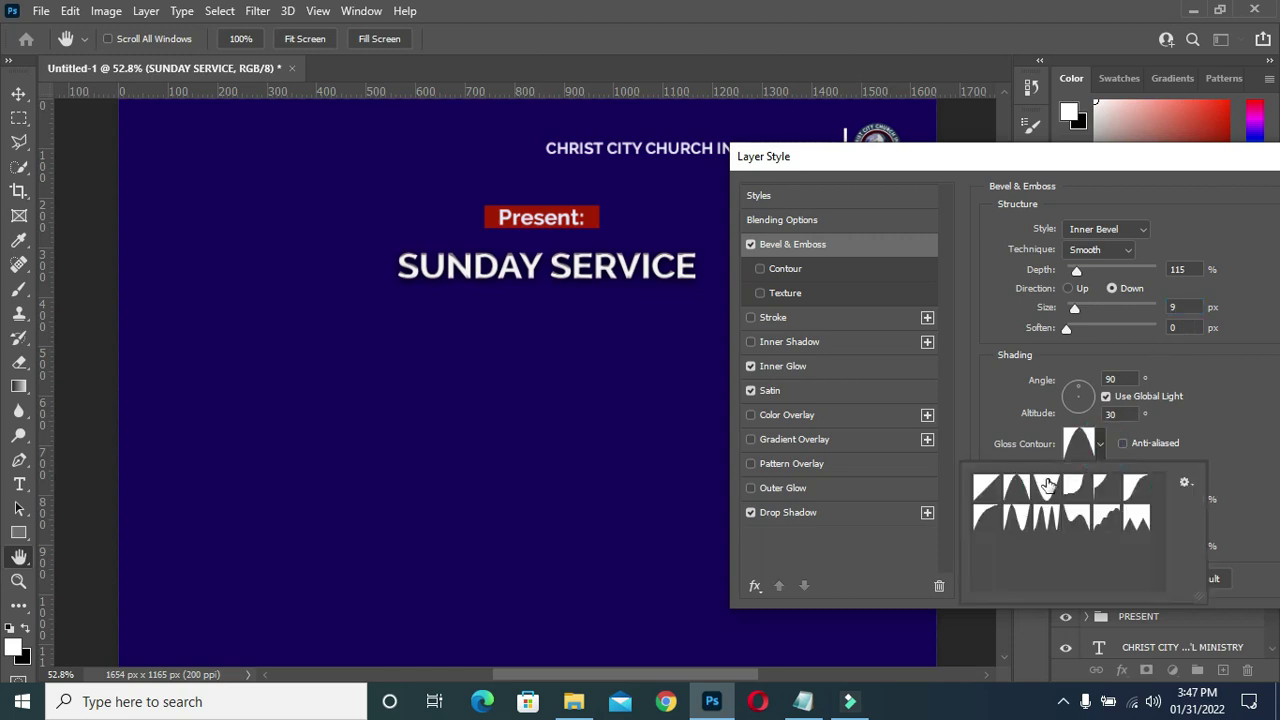
click(1222, 414)
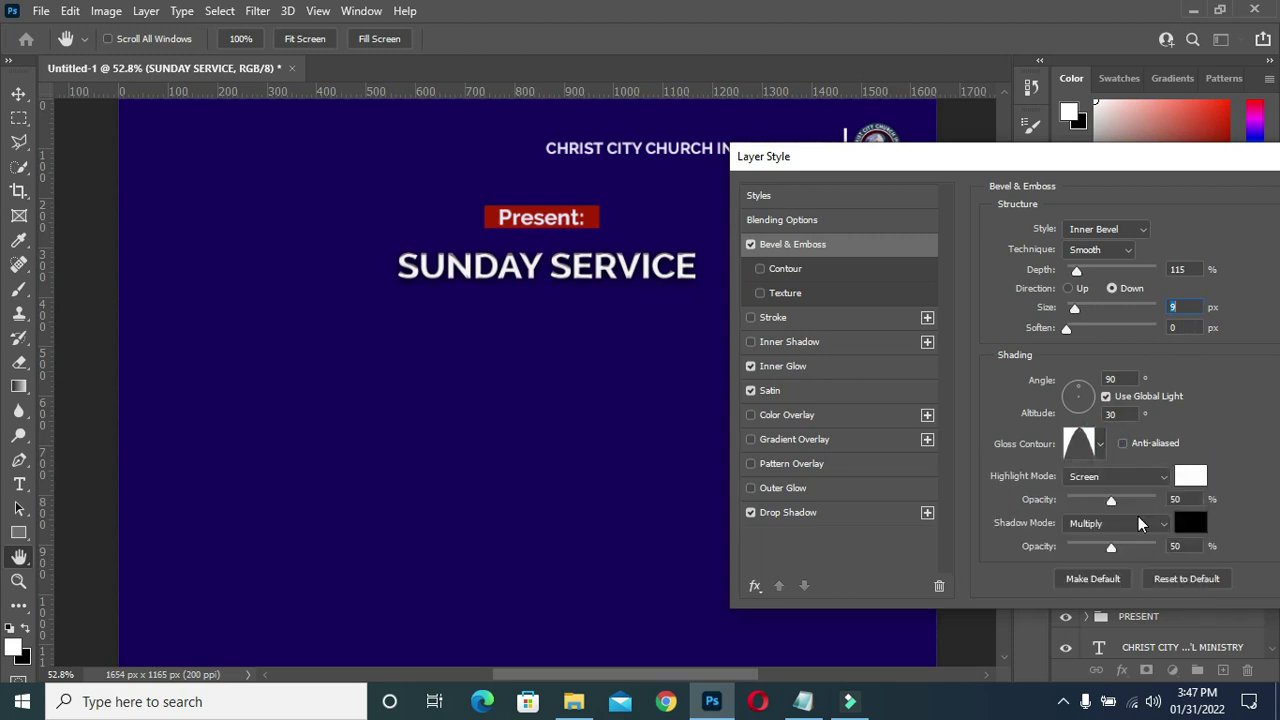
drag(980, 160, 710, 148)
click(1130, 183)
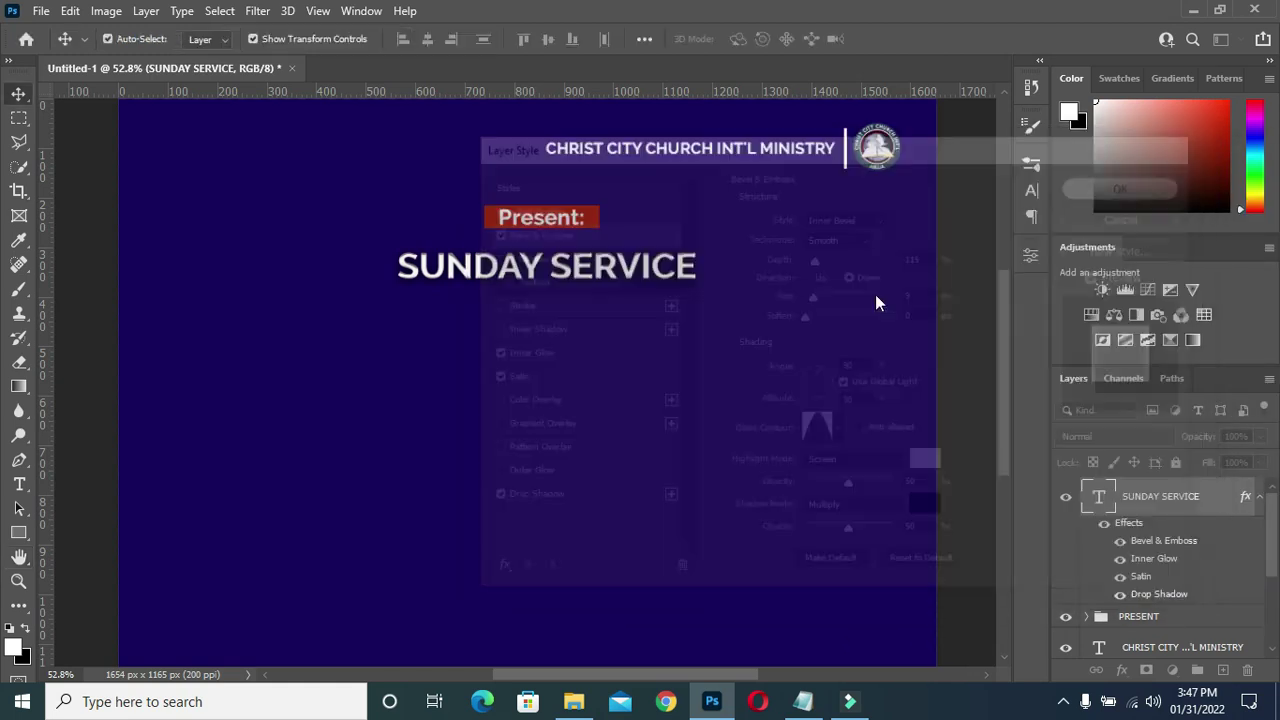
click(607, 335)
key(ctrl+0)
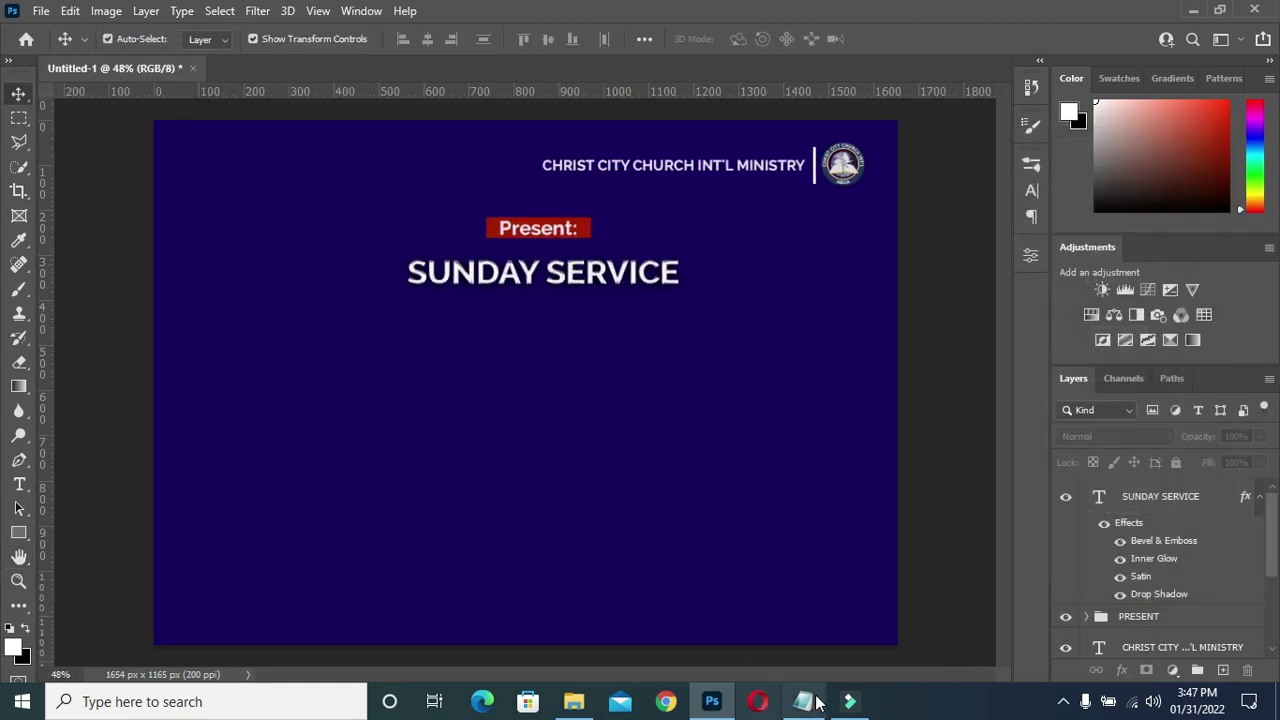
click(805, 701)
Paste the word theme: from the notes as a new text line below SUNDAY SERVICE.
key(ctrl+c)
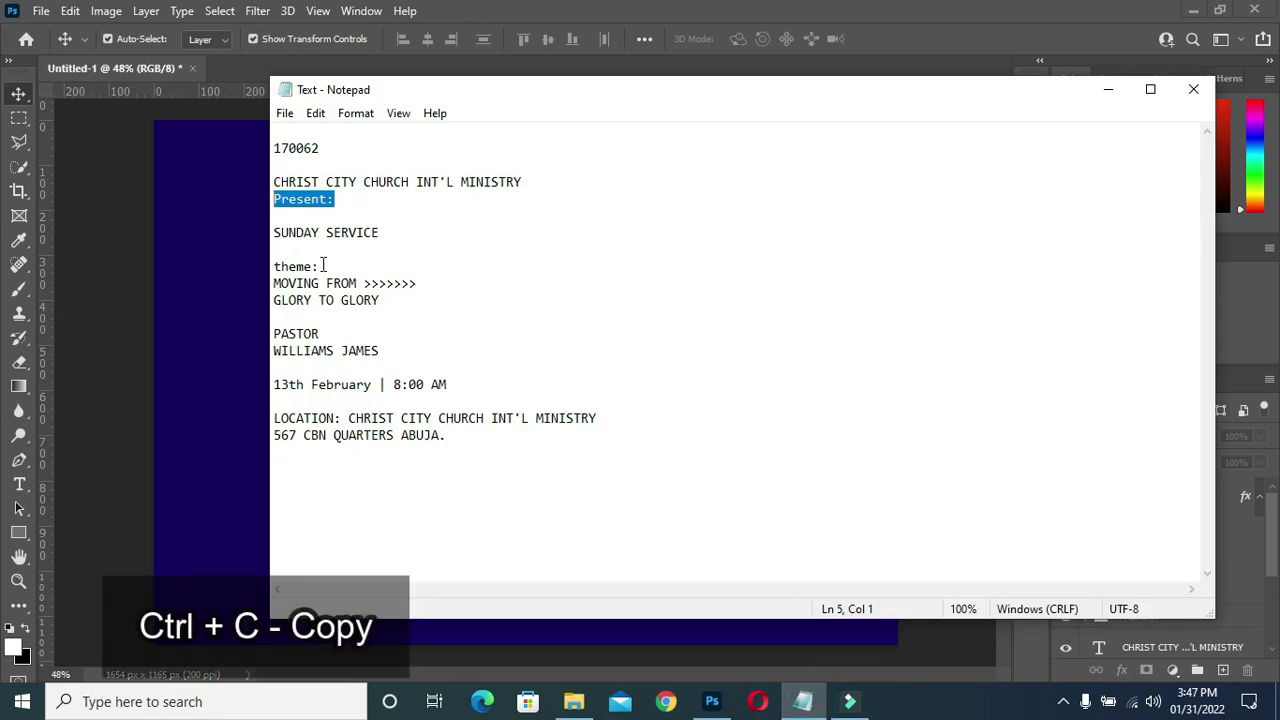
drag(322, 266, 274, 266)
click(1107, 89)
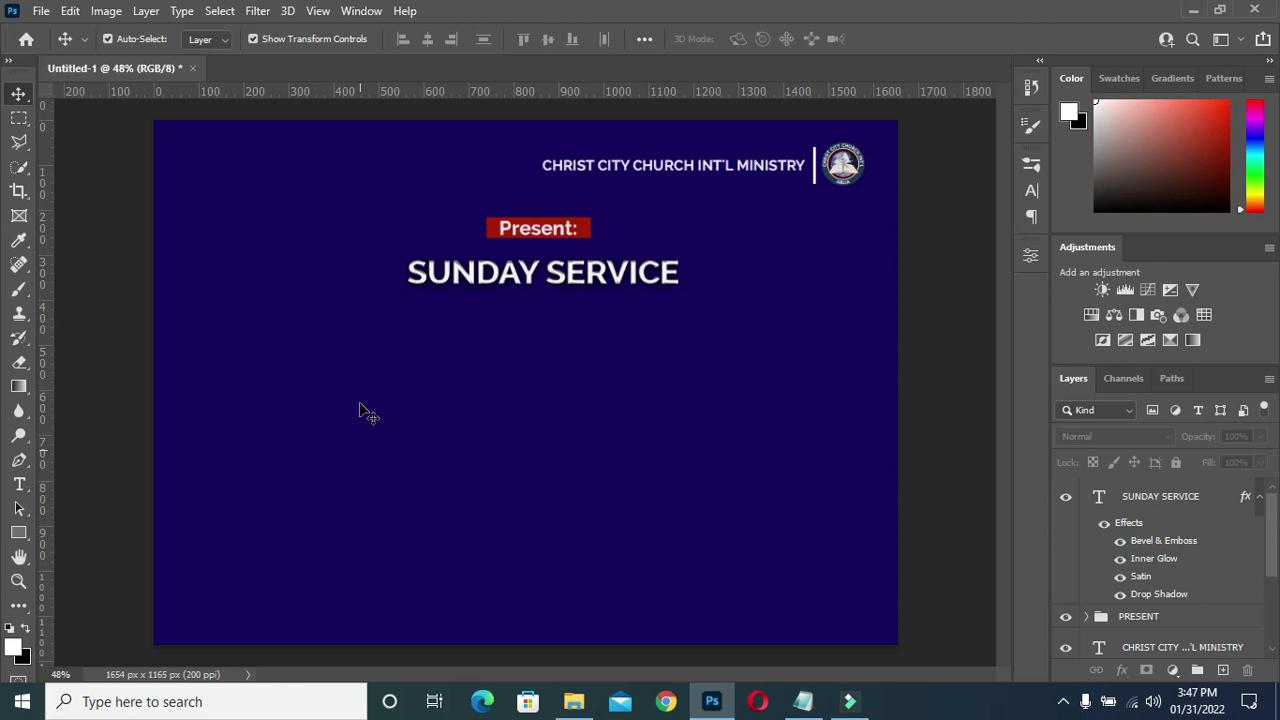
key(t)
click(510, 394)
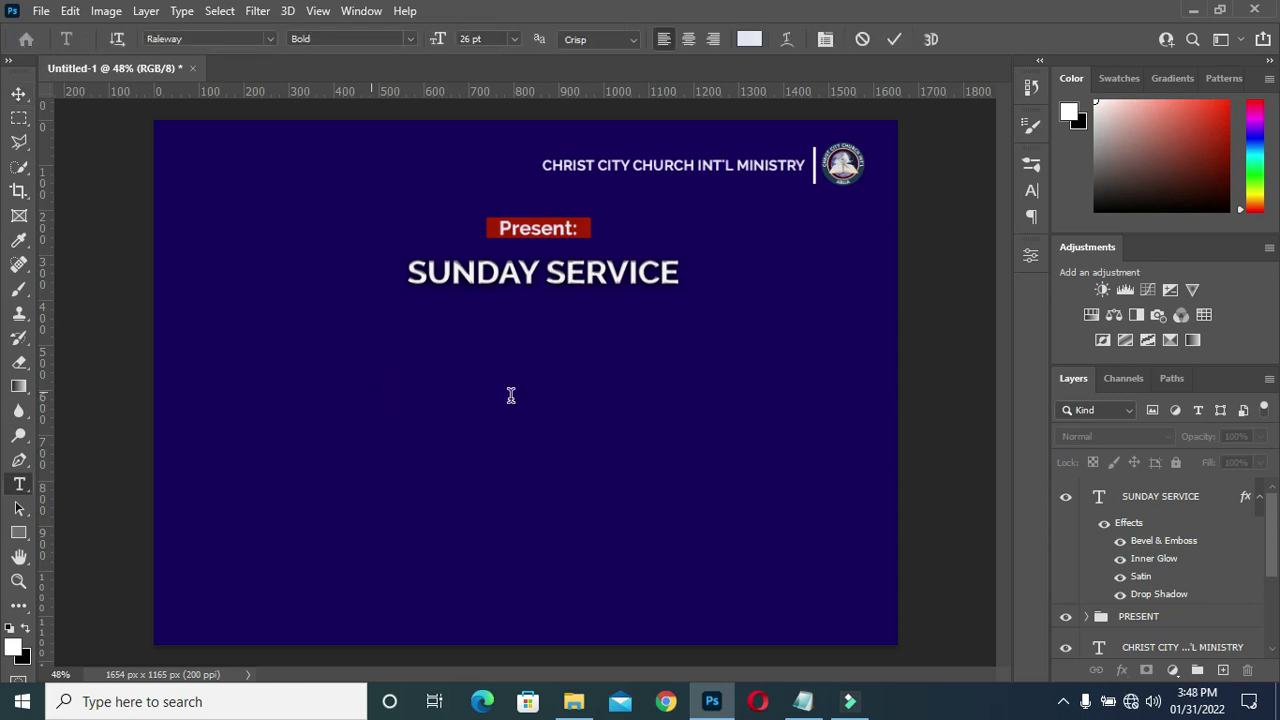
key(ctrl+v)
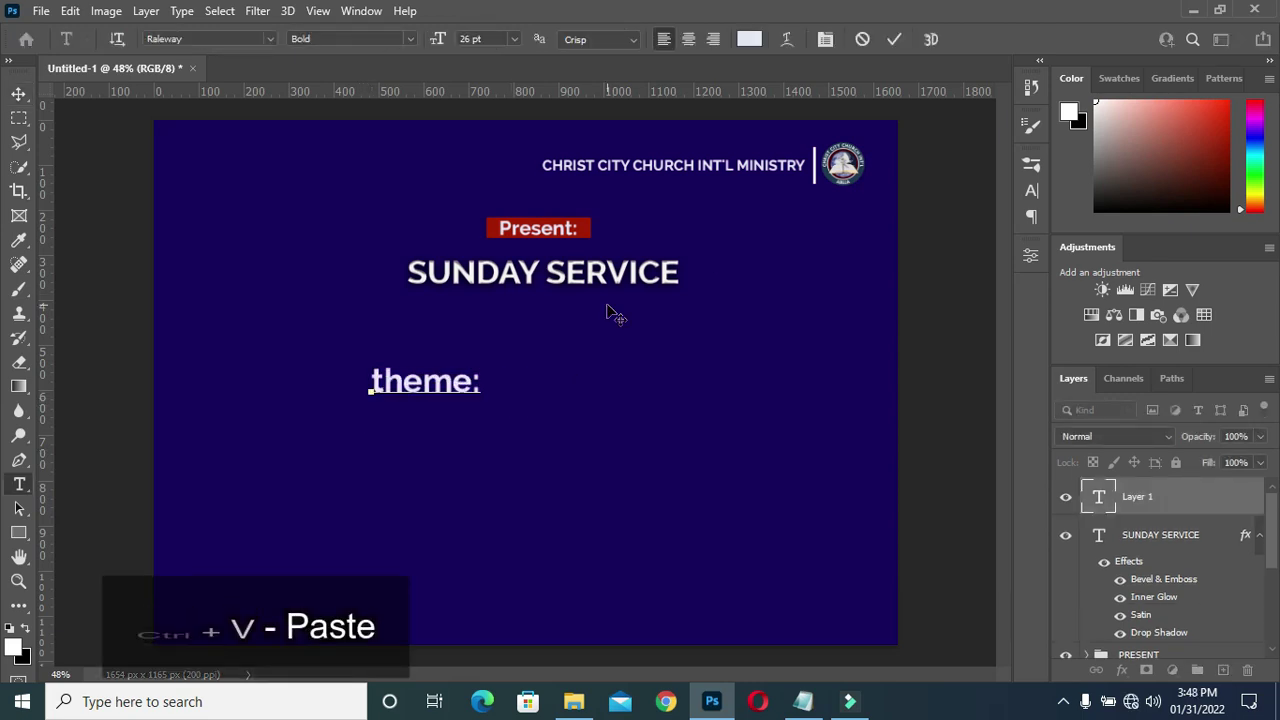
click(893, 39)
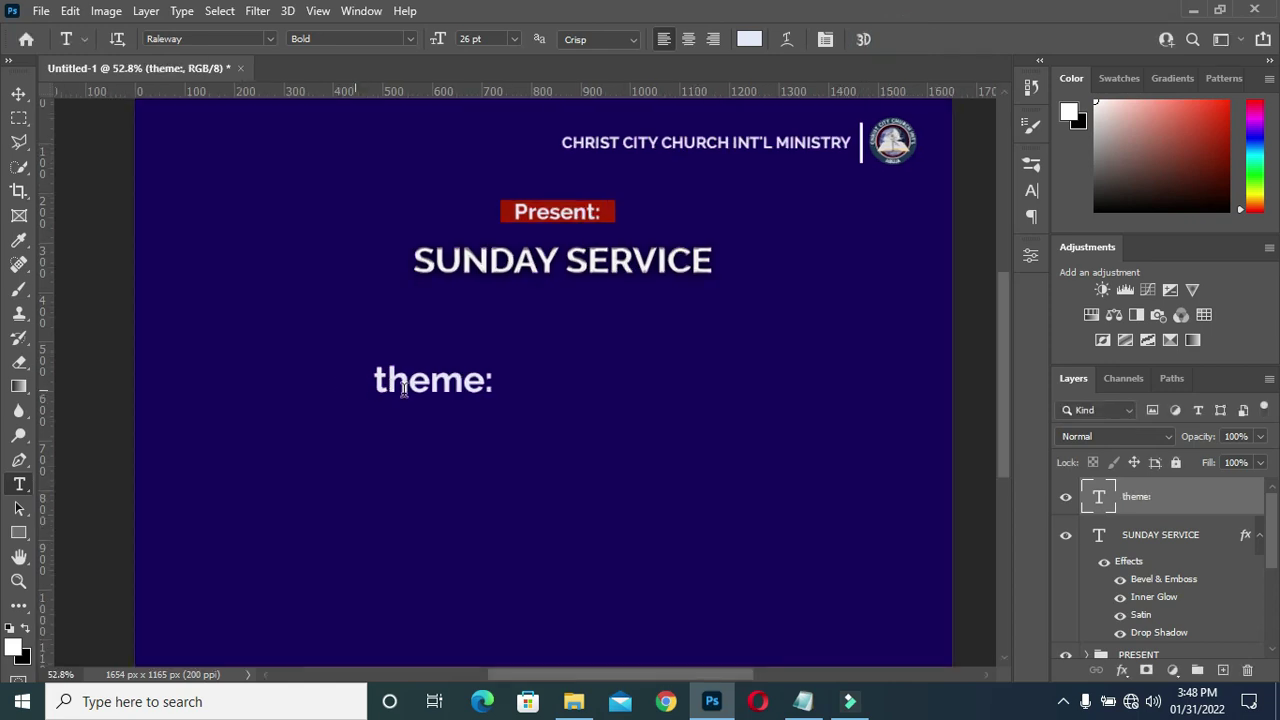
Set the theme: text in the Rage Italic font.
scroll(390, 390, up, 2)
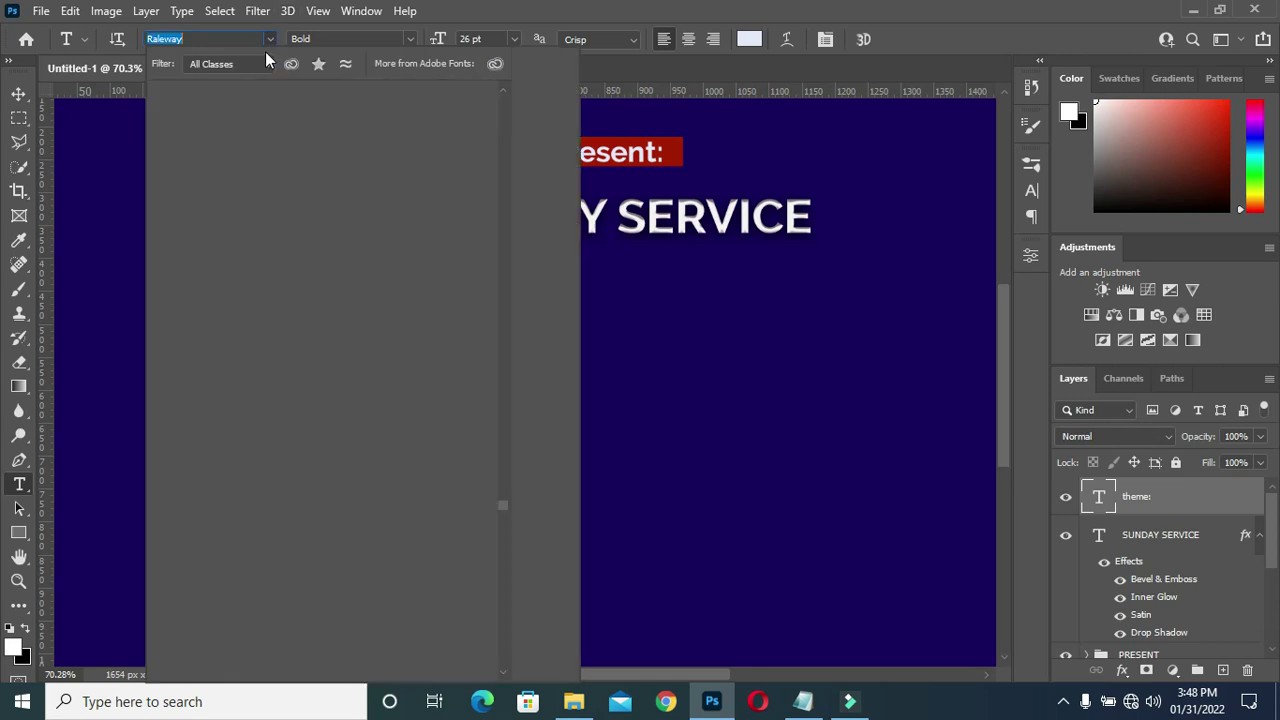
click(278, 85)
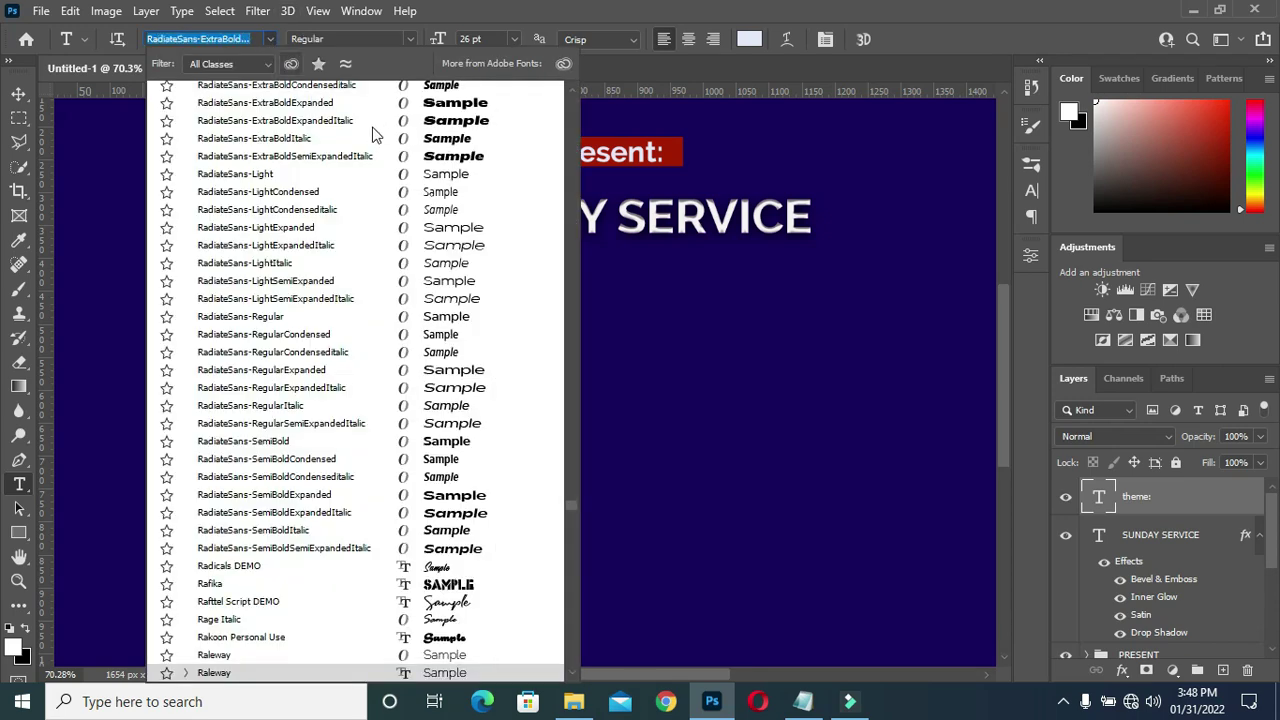
scroll(334, 137, up, 2)
scroll(334, 137, up, 2)
scroll(334, 137, up, 1)
text(R)
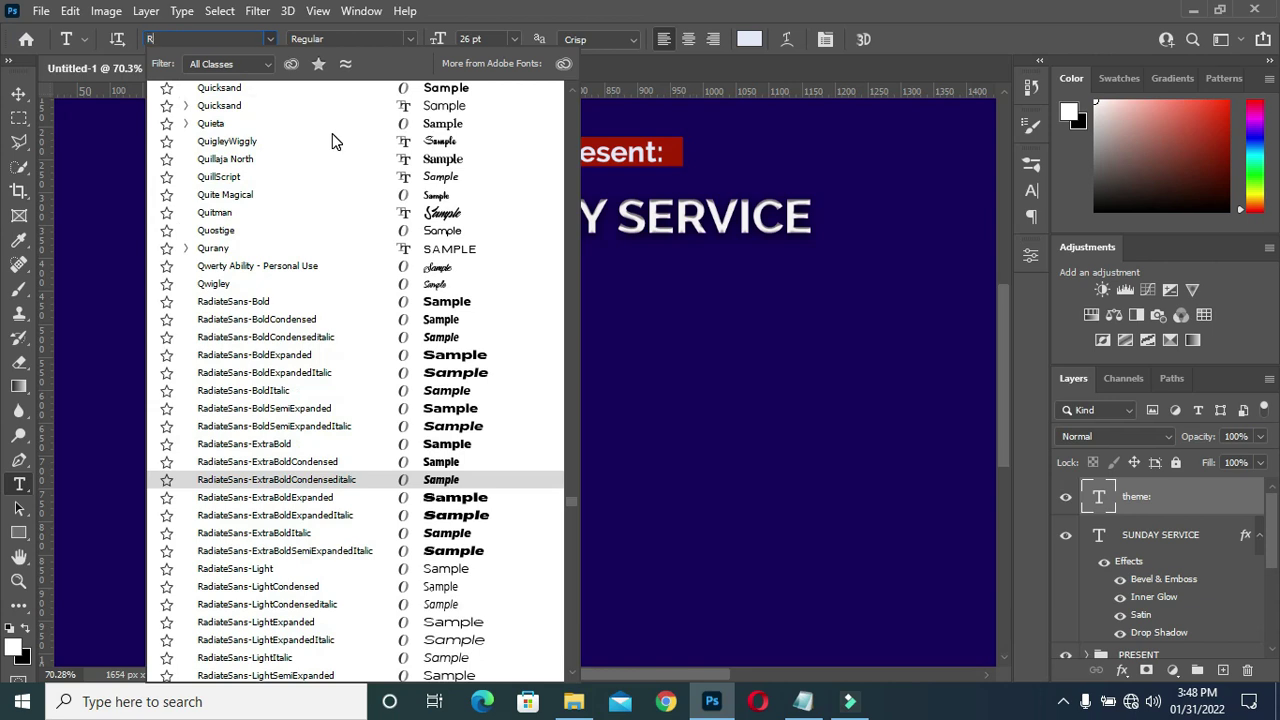
key(BackSpace)
text(age)
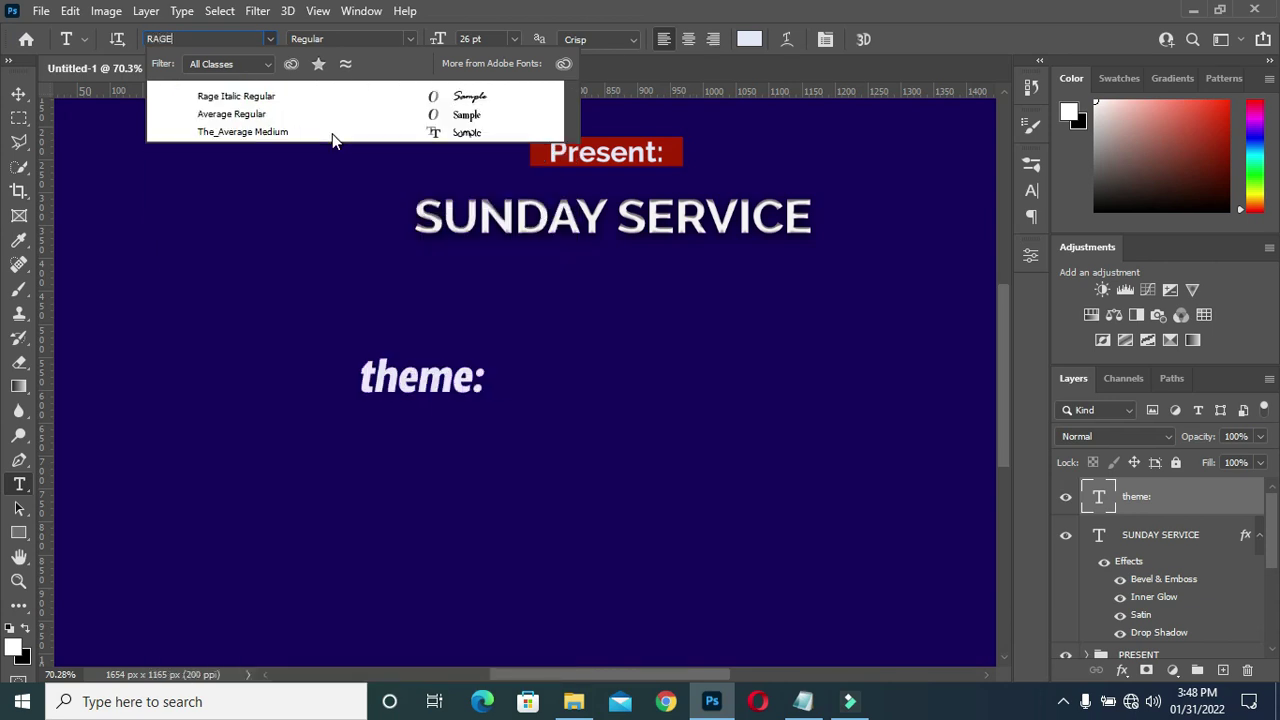
click(334, 133)
click(257, 100)
key(Return)
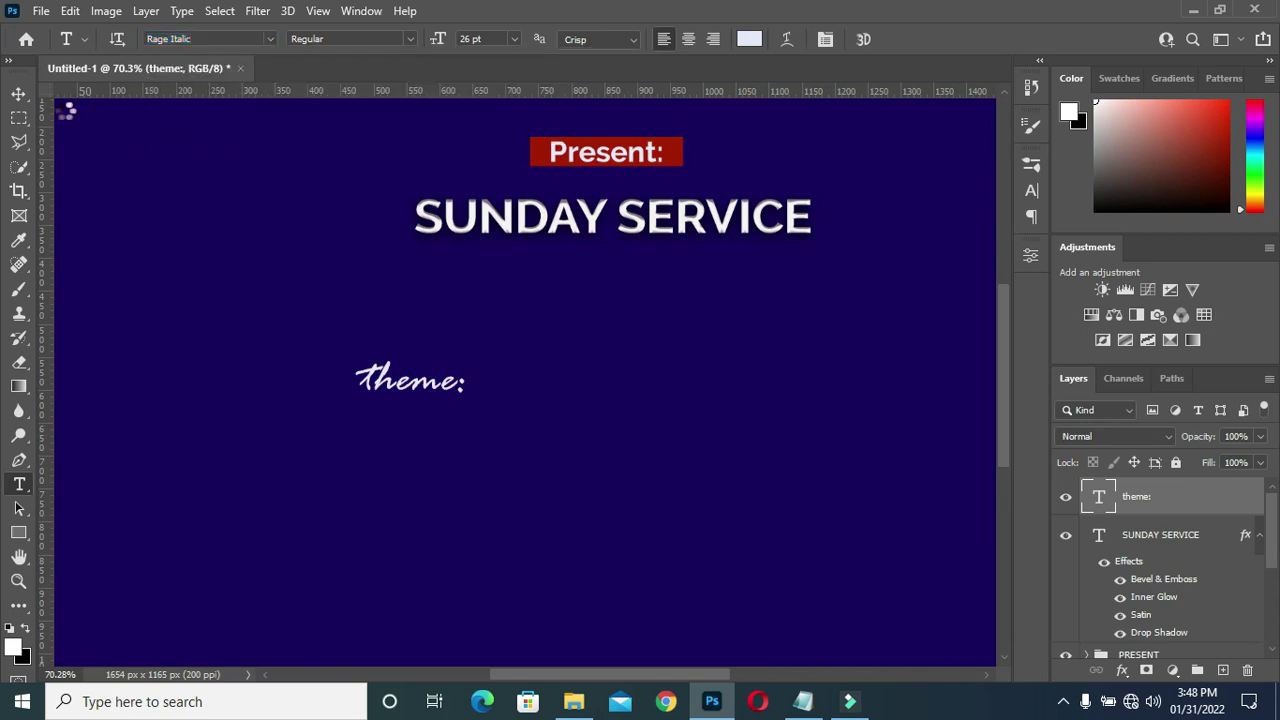
key(v)
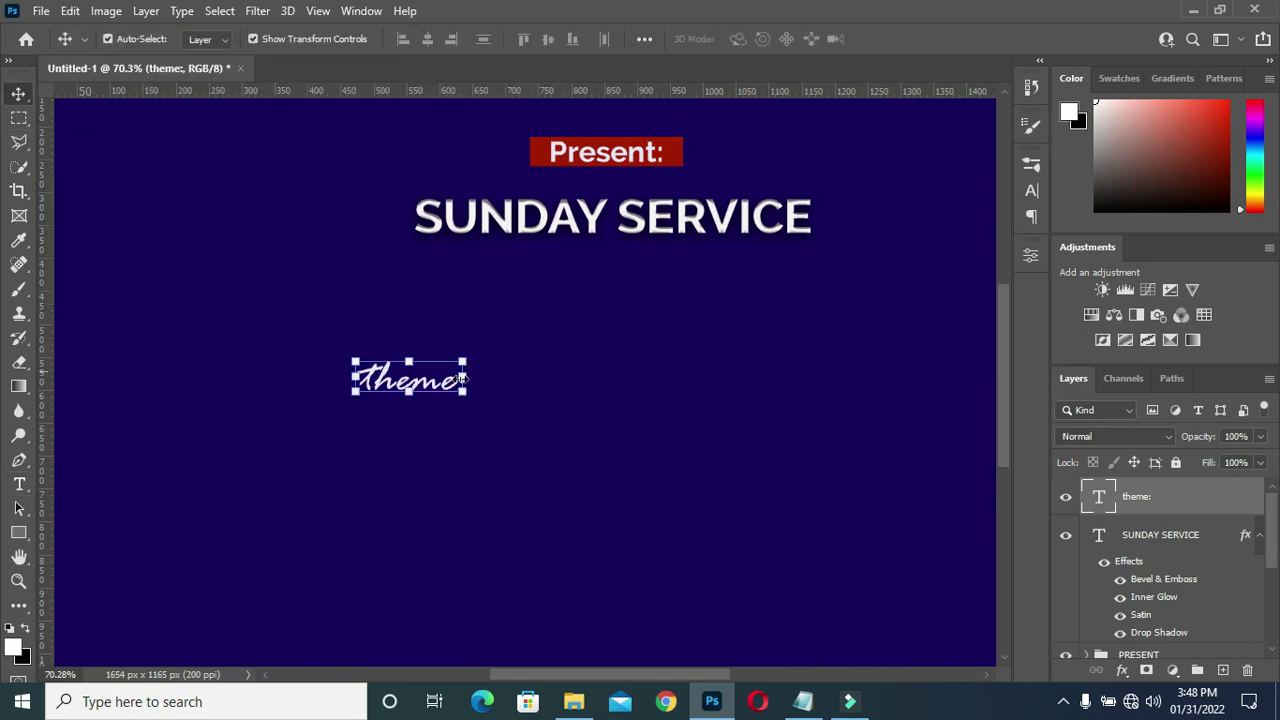
Tilt the theme: text about -25° and place it below-left of SUNDAY SERVICE.
mouse_move(422, 388)
mouse_down()
mouse_move(437, 318)
mouse_move(457, 323)
mouse_up()
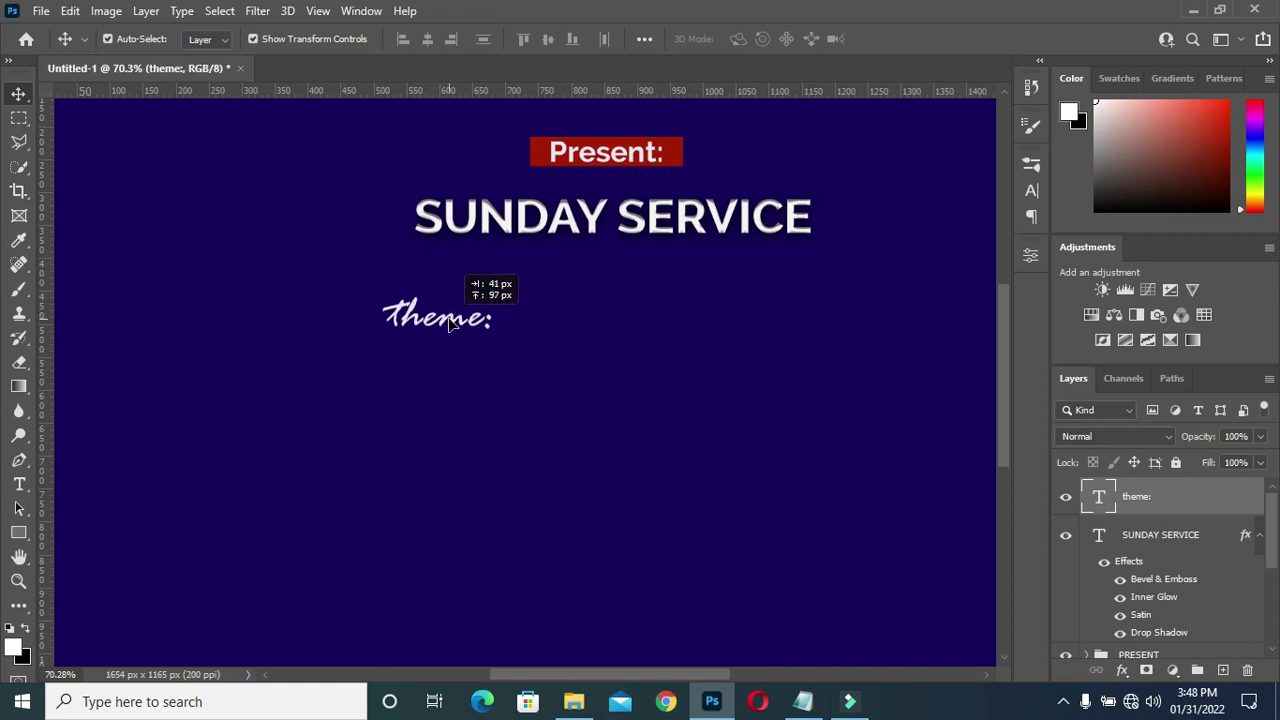
drag(491, 327, 516, 330)
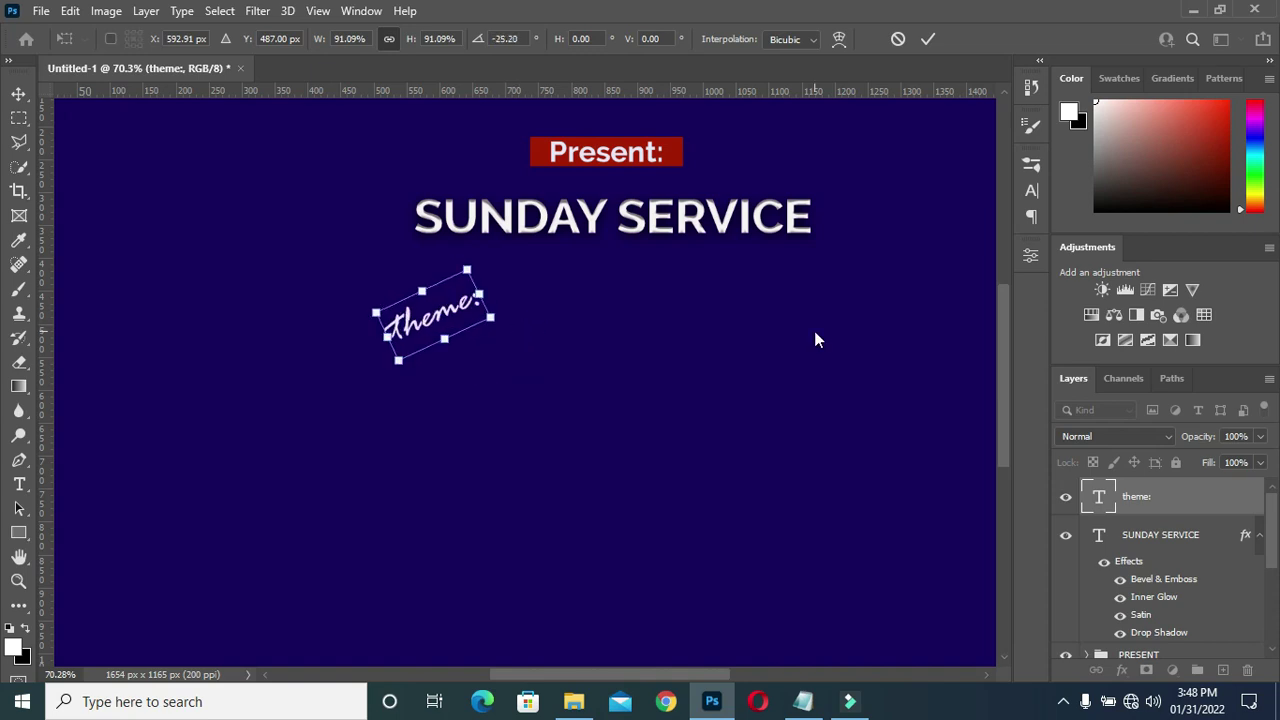
key(Escape)
scroll(686, 360, down, 1)
scroll(683, 363, down, 1)
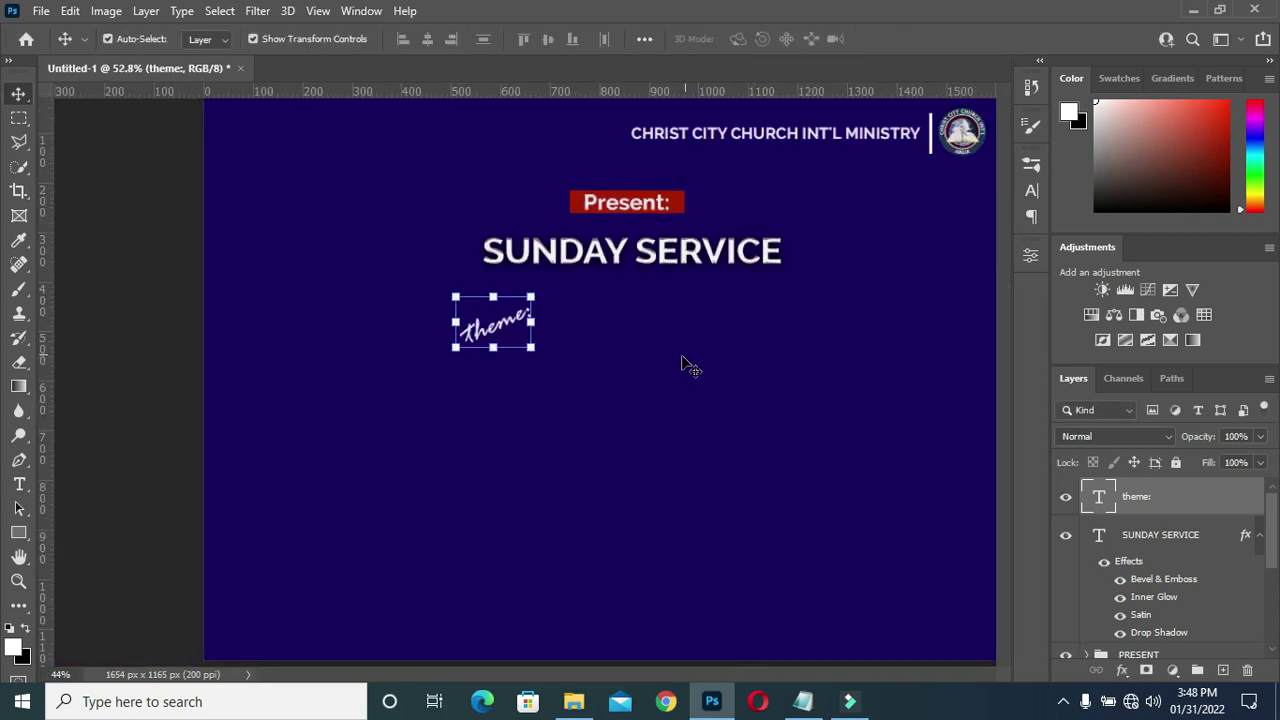
scroll(451, 371, up, 2)
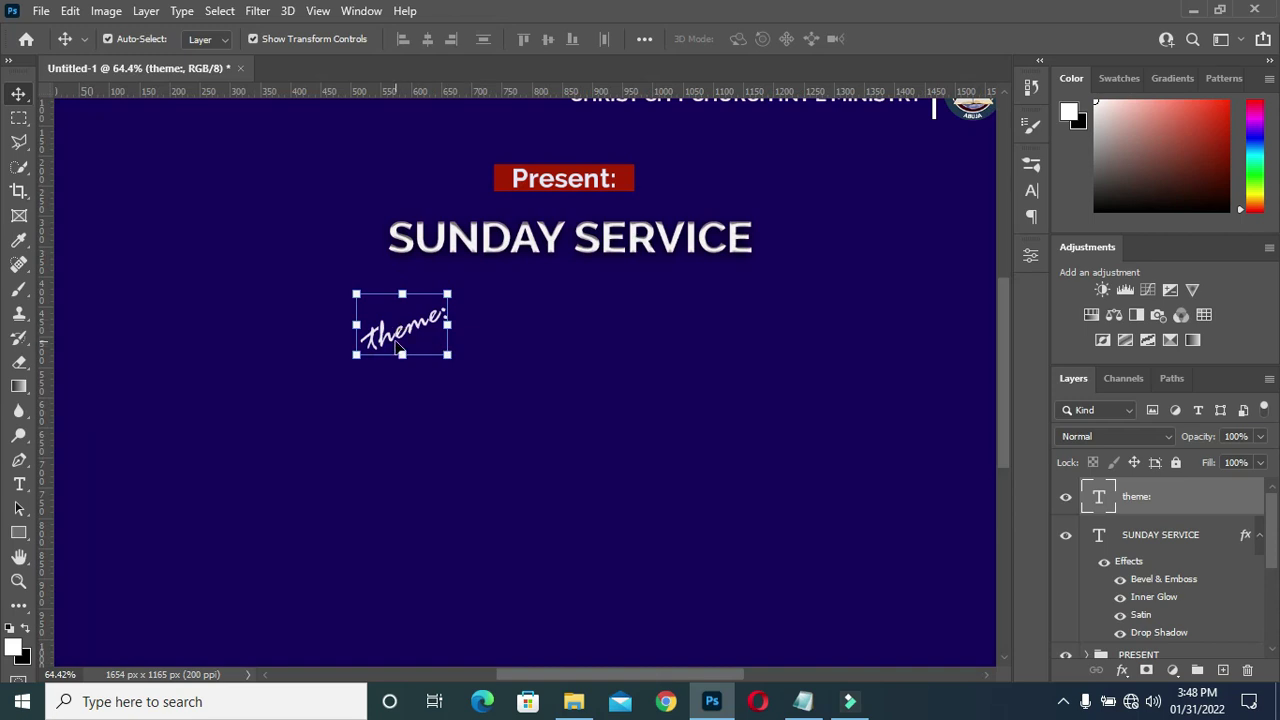
drag(353, 354, 386, 336)
click(940, 46)
click(567, 703)
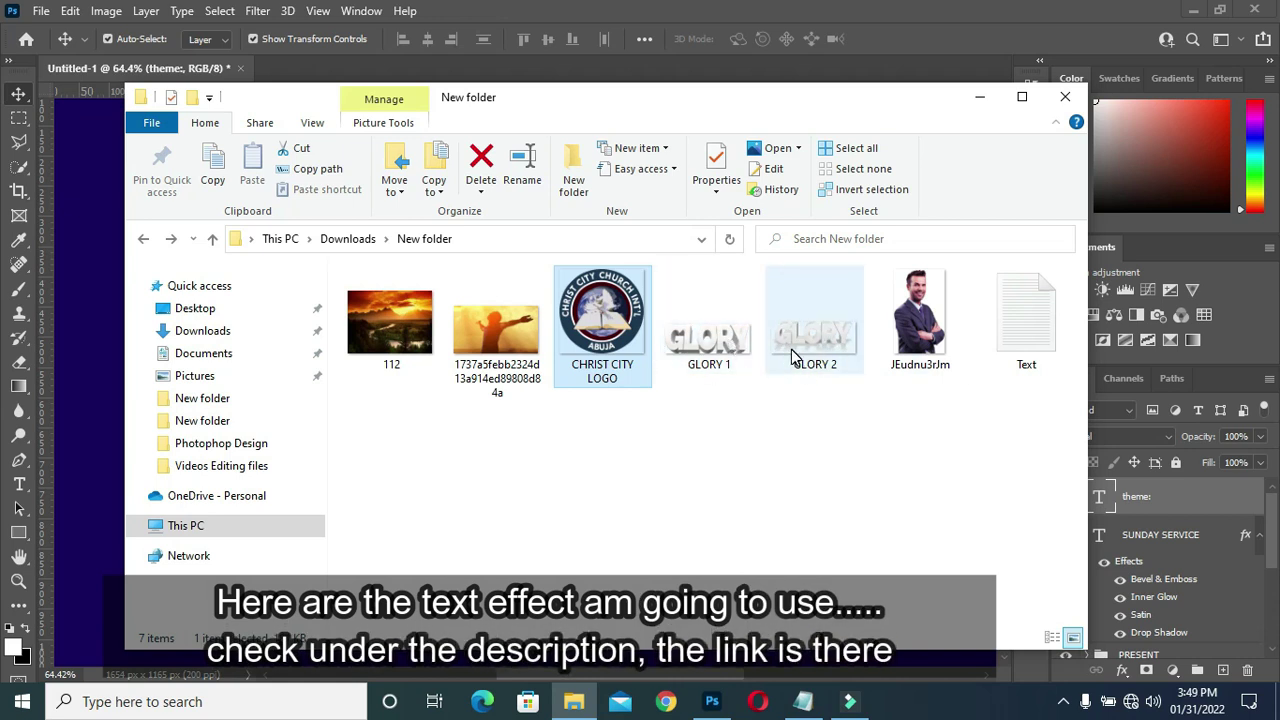
click(727, 345)
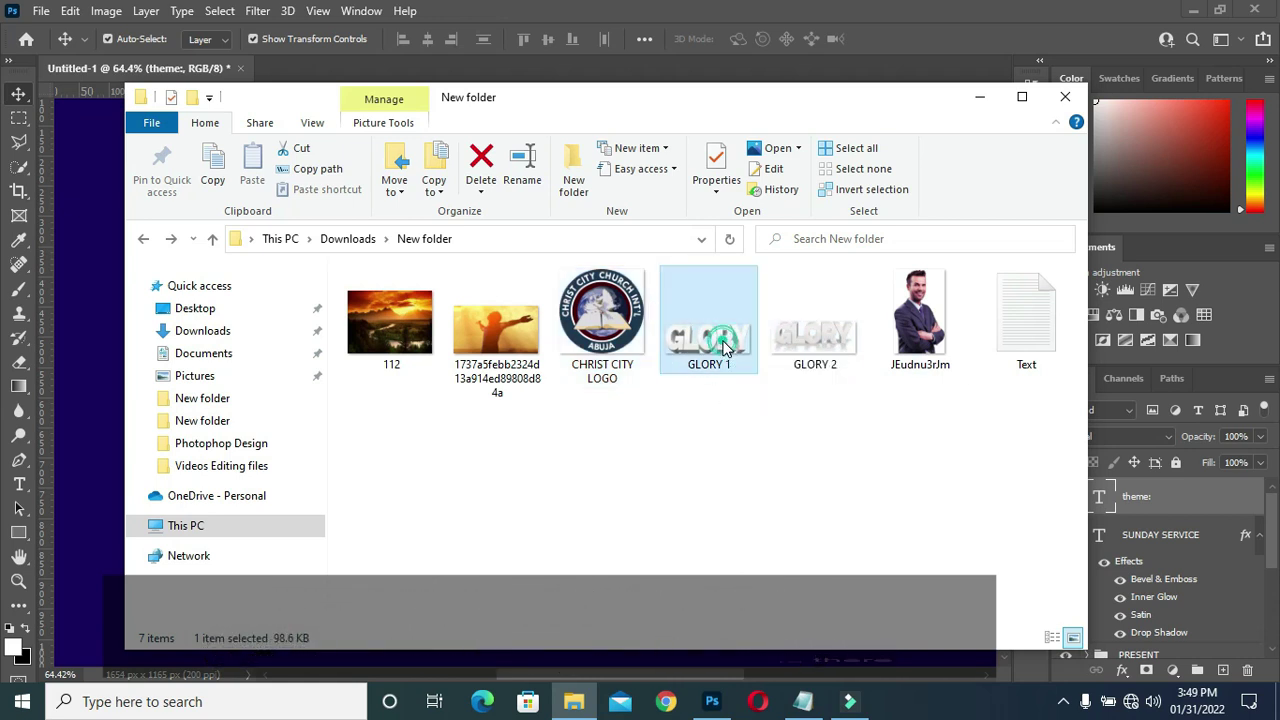
click(979, 97)
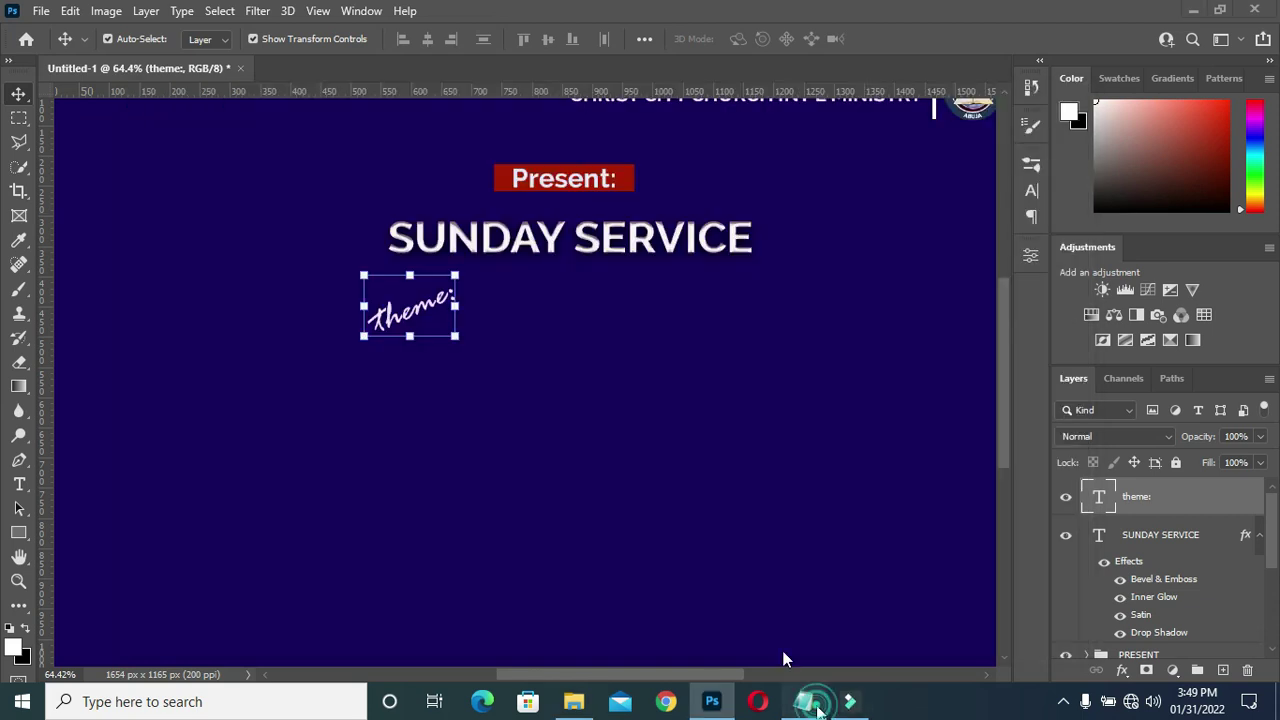
Copy the words MOVING FROM from the notes.
click(810, 701)
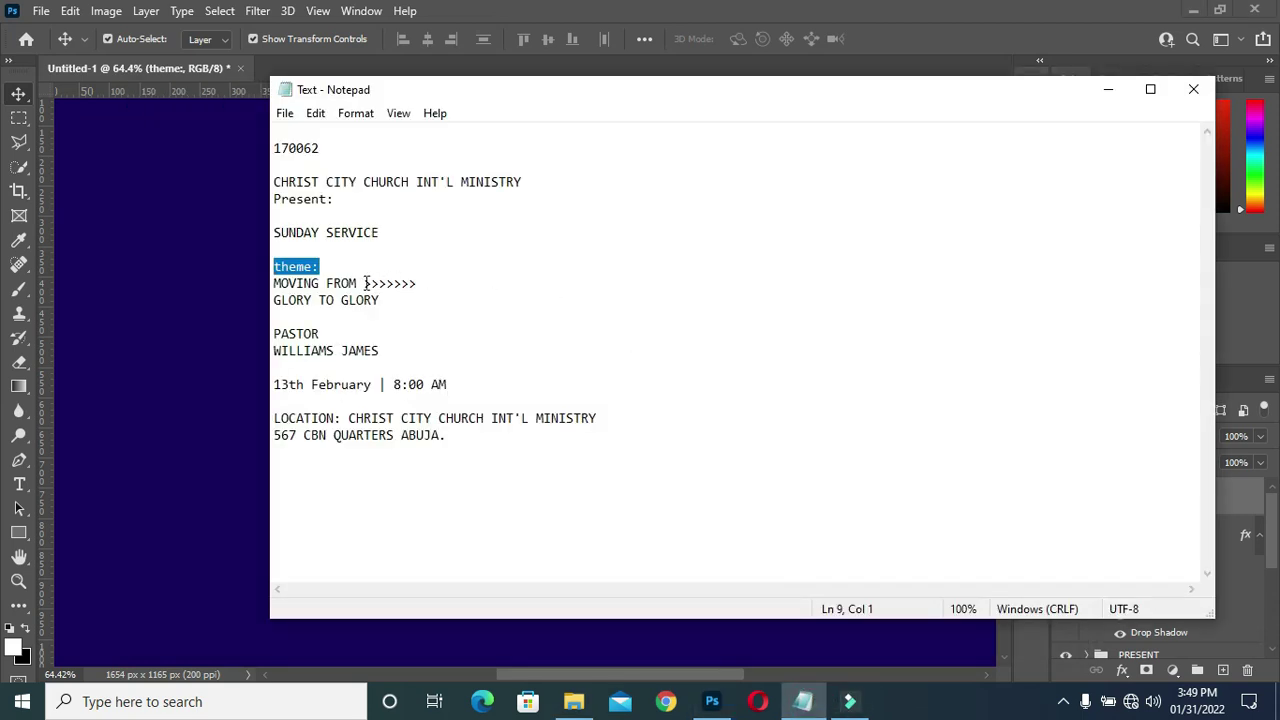
drag(357, 284, 262, 284)
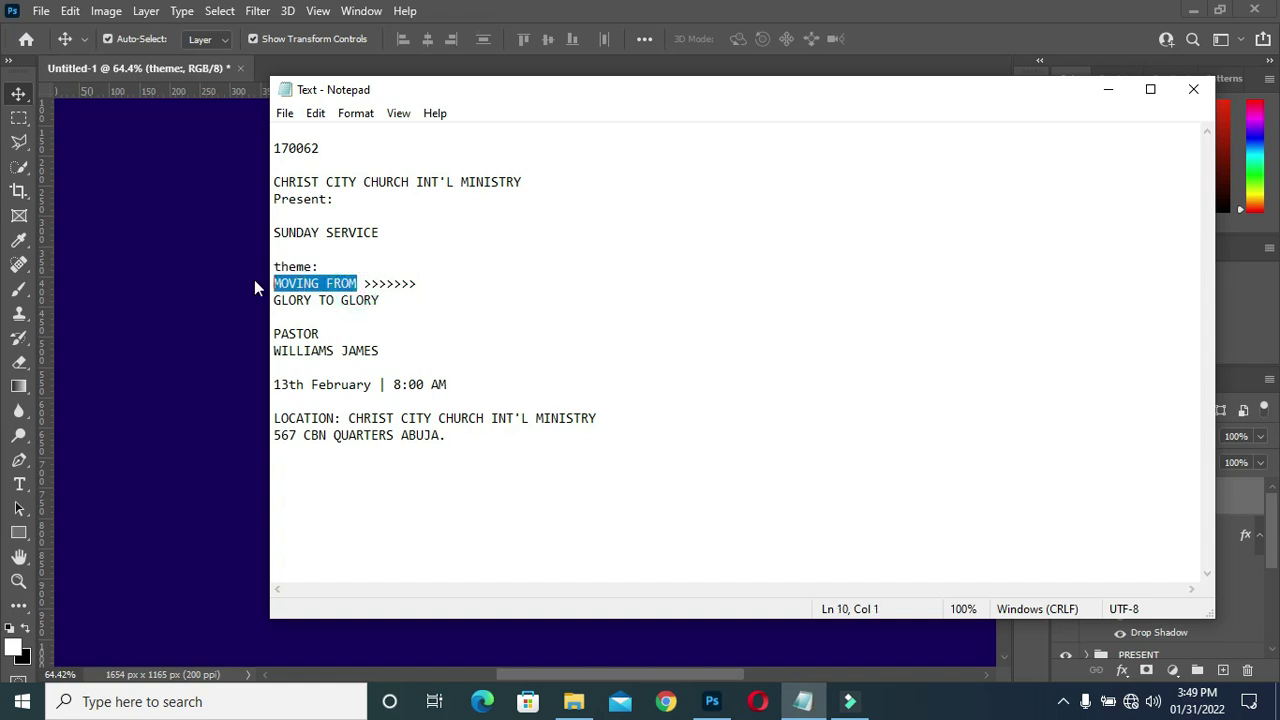
key(ctrl+c)
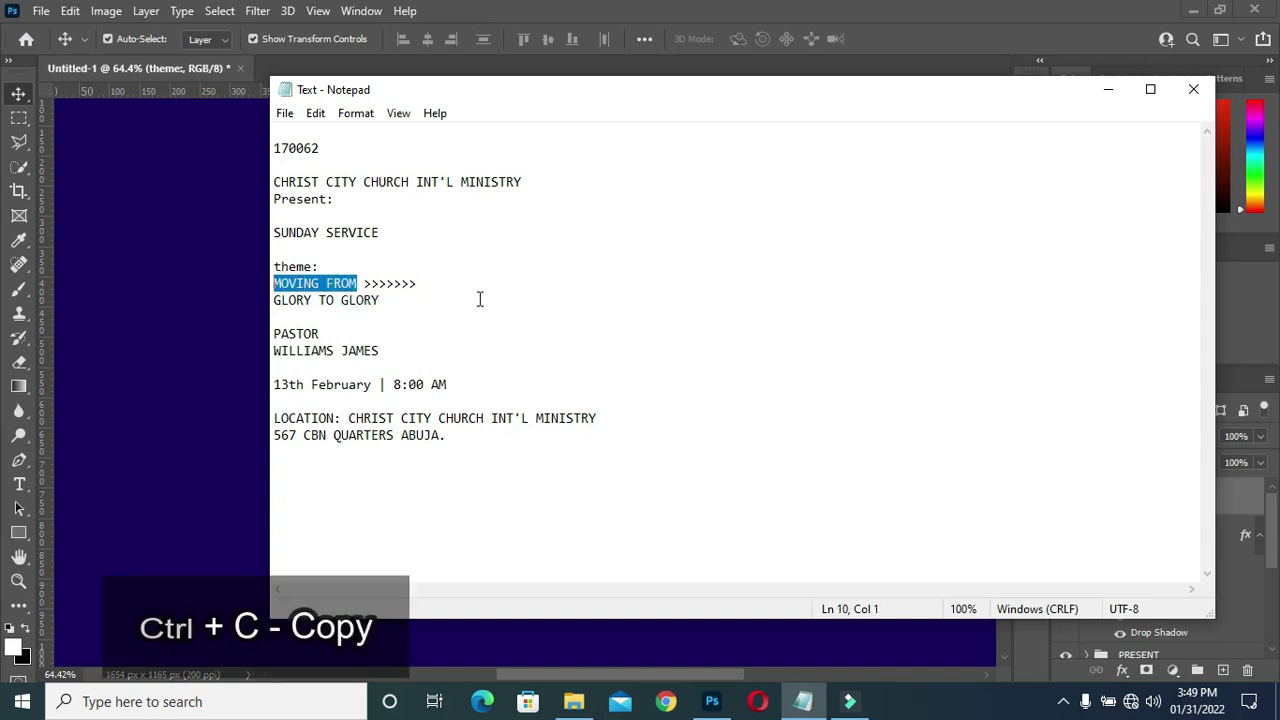
click(1108, 89)
Duplicate the SUNDAY SERVICE layer and move the copy below the theme: text.
key(t)
click(1259, 535)
click(1158, 539)
click(1170, 538)
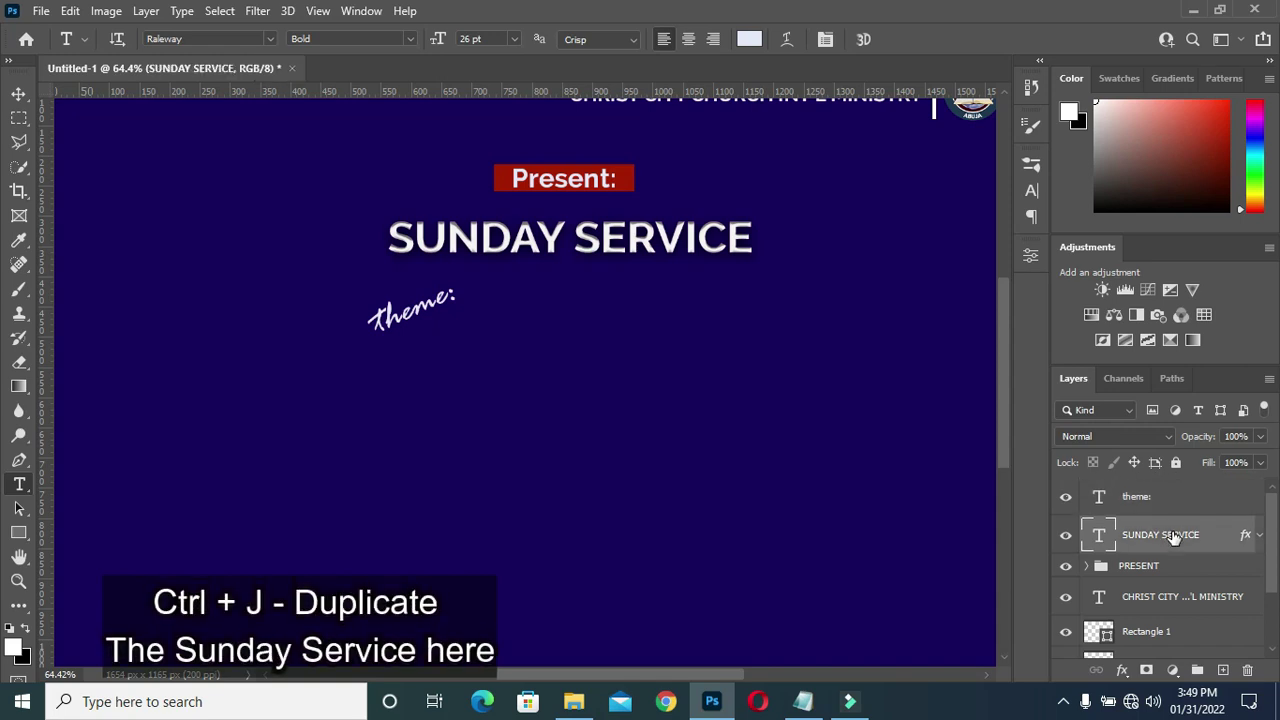
drag(1183, 540, 1222, 666)
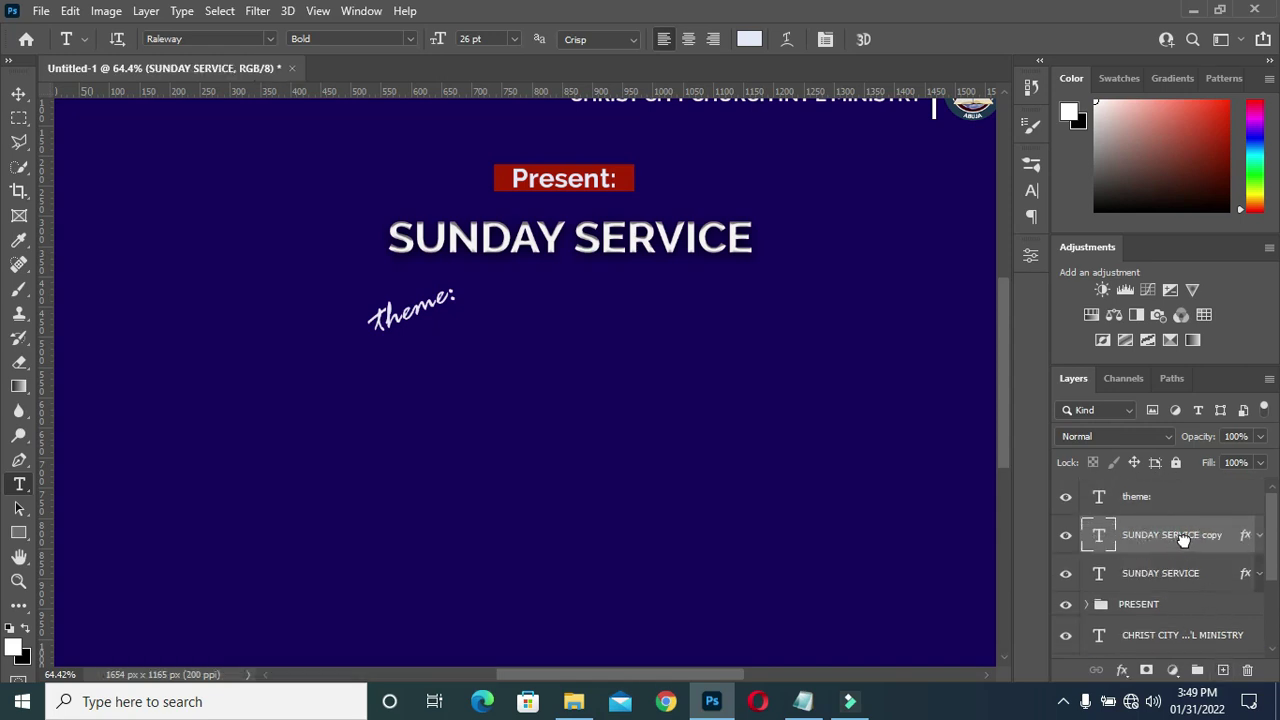
mouse_move(1183, 540)
mouse_down()
mouse_move(752, 500)
mouse_move(608, 255)
mouse_up()
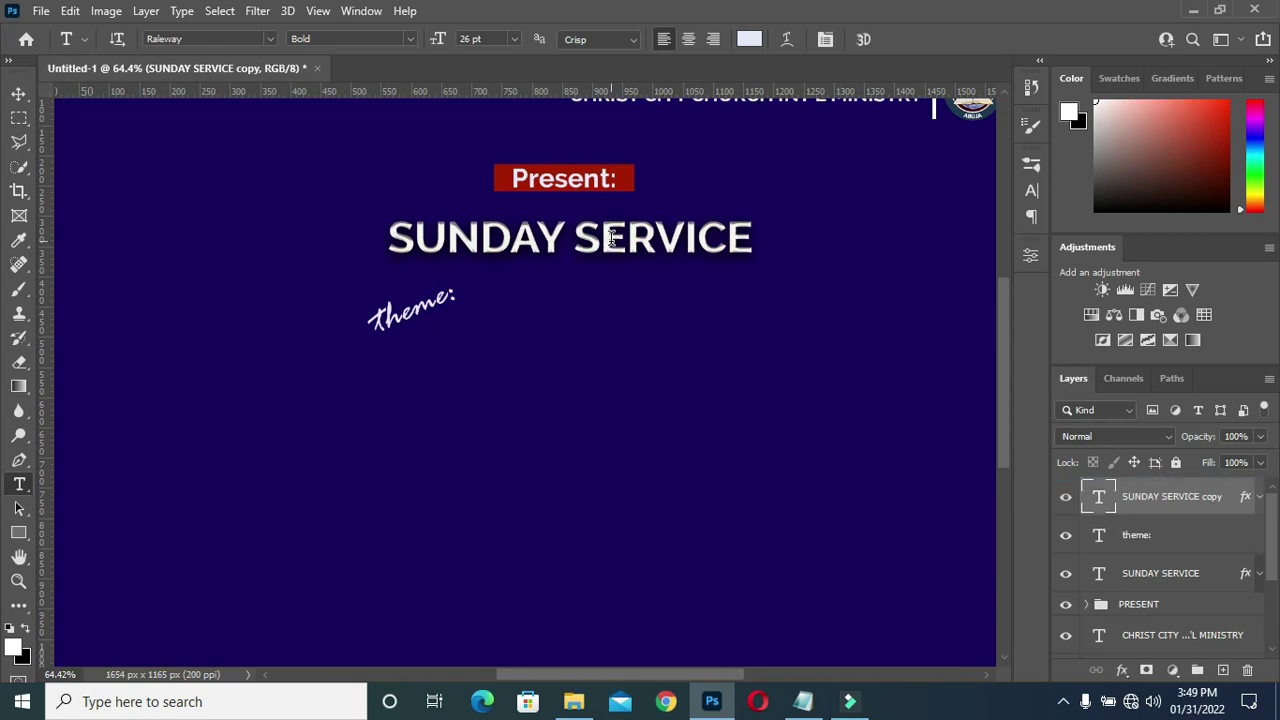
key(v)
mouse_move(613, 248)
mouse_down()
mouse_move(616, 362)
mouse_move(630, 365)
mouse_up()
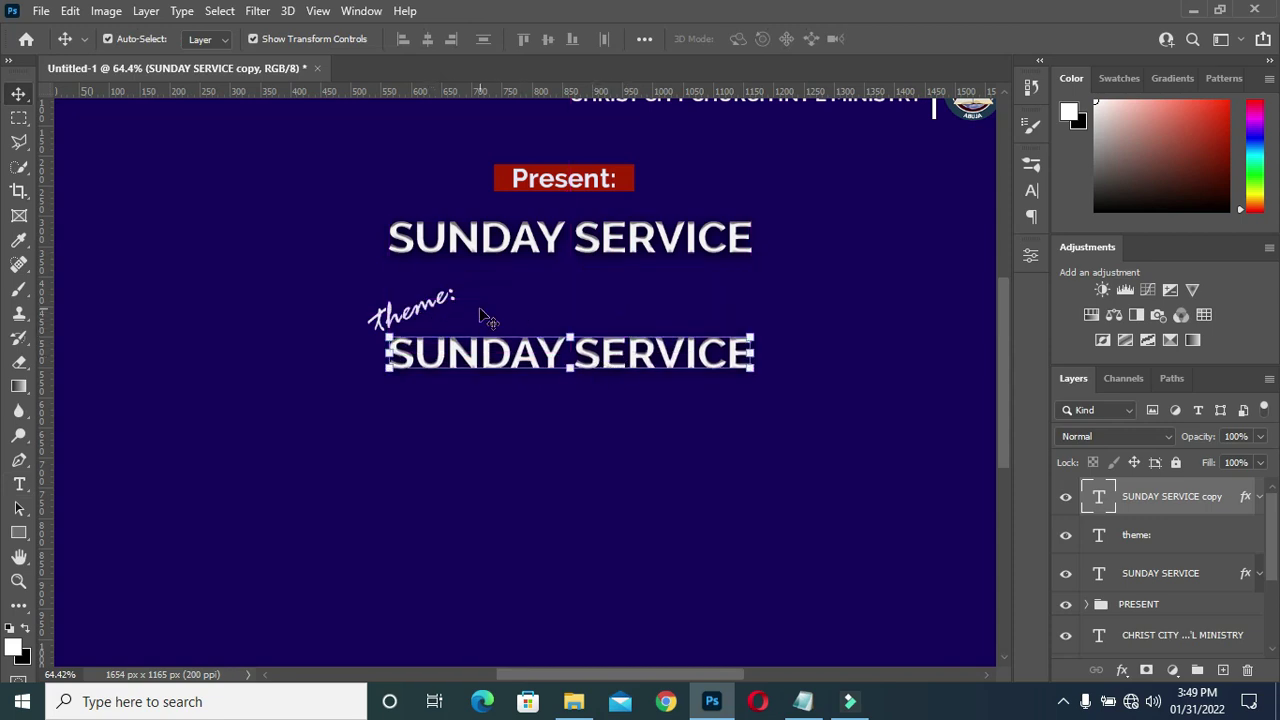
Replace the copied heading's text with MOVING FROM and commit it.
double_click(535, 366)
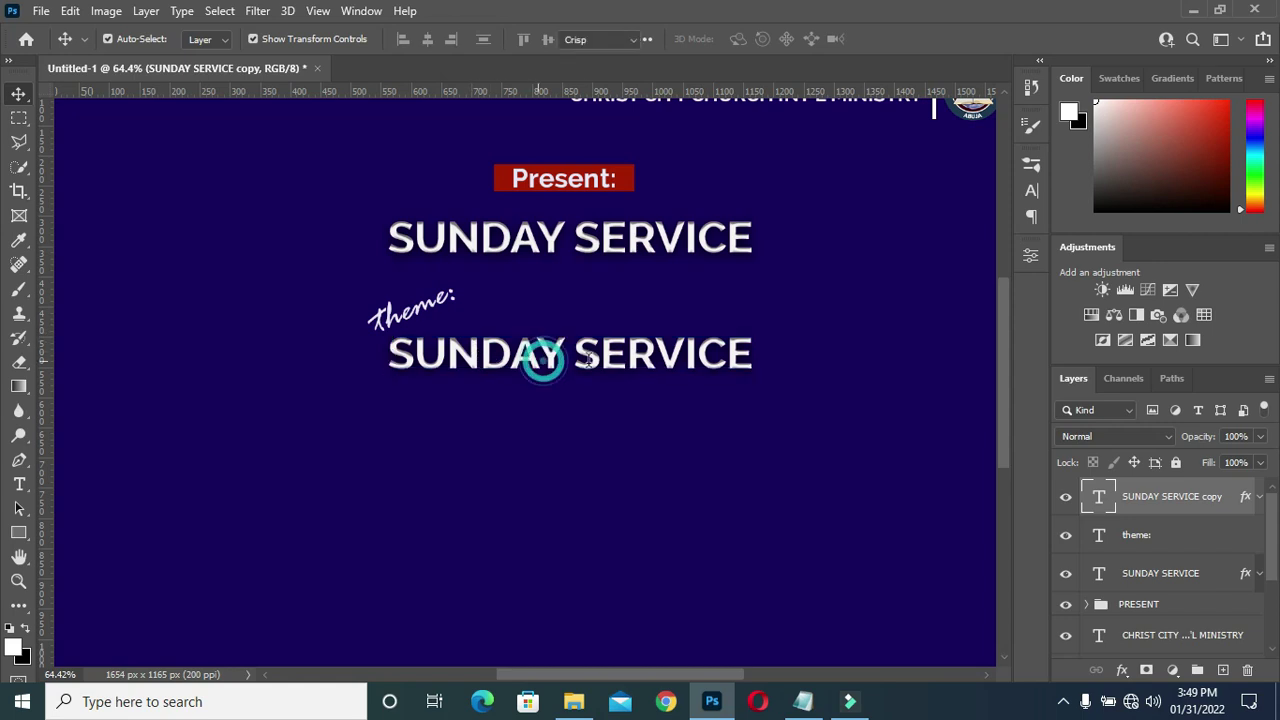
drag(538, 358, 594, 362)
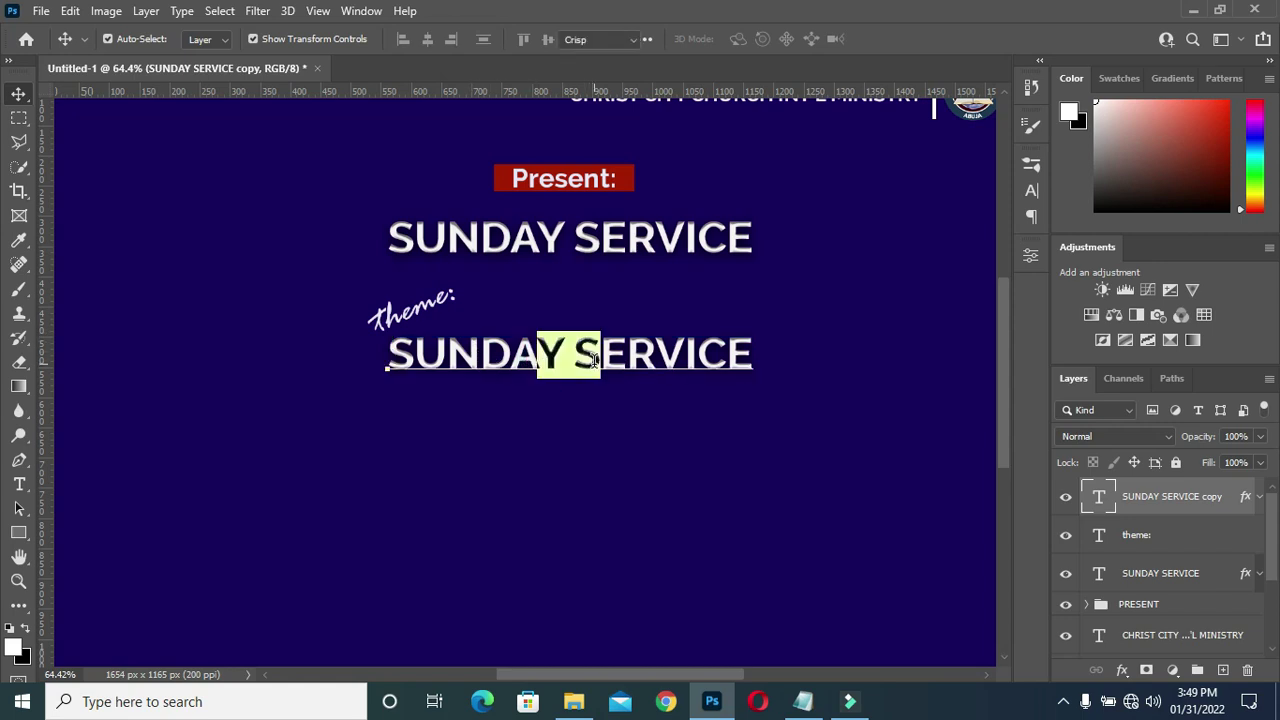
triple_click(735, 352)
key(ctrl+v)
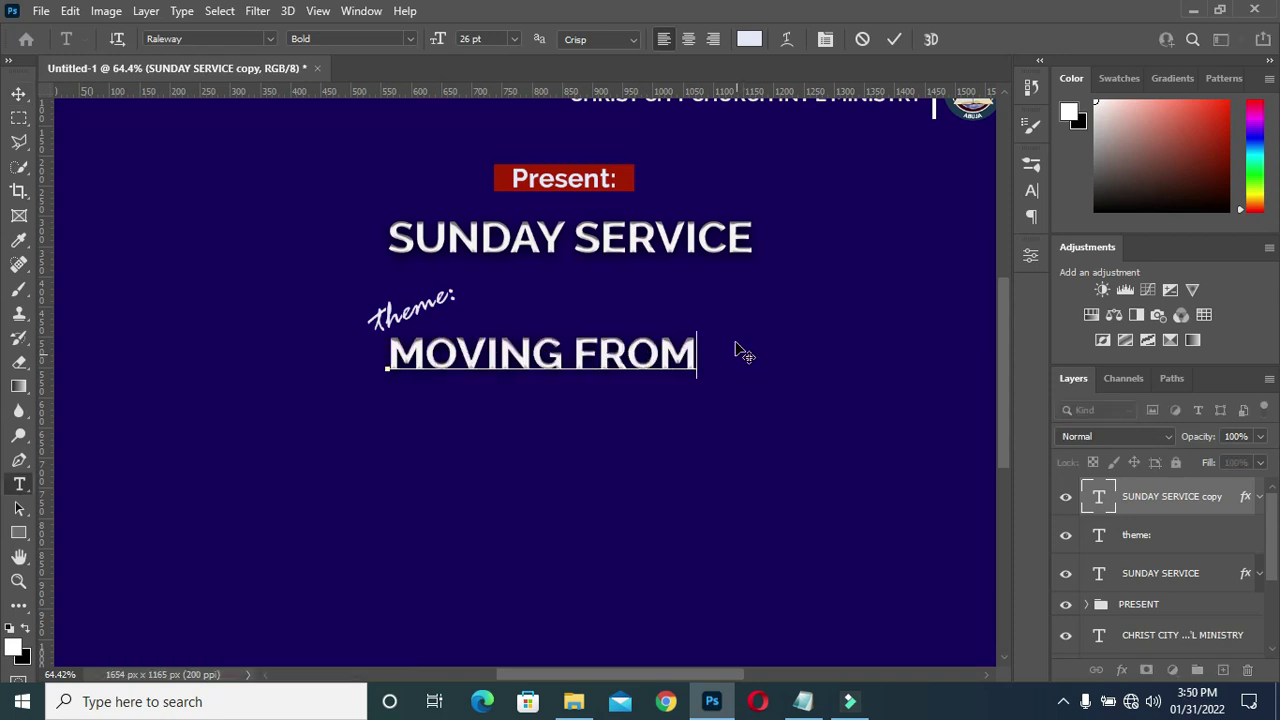
click(534, 435)
click(531, 289)
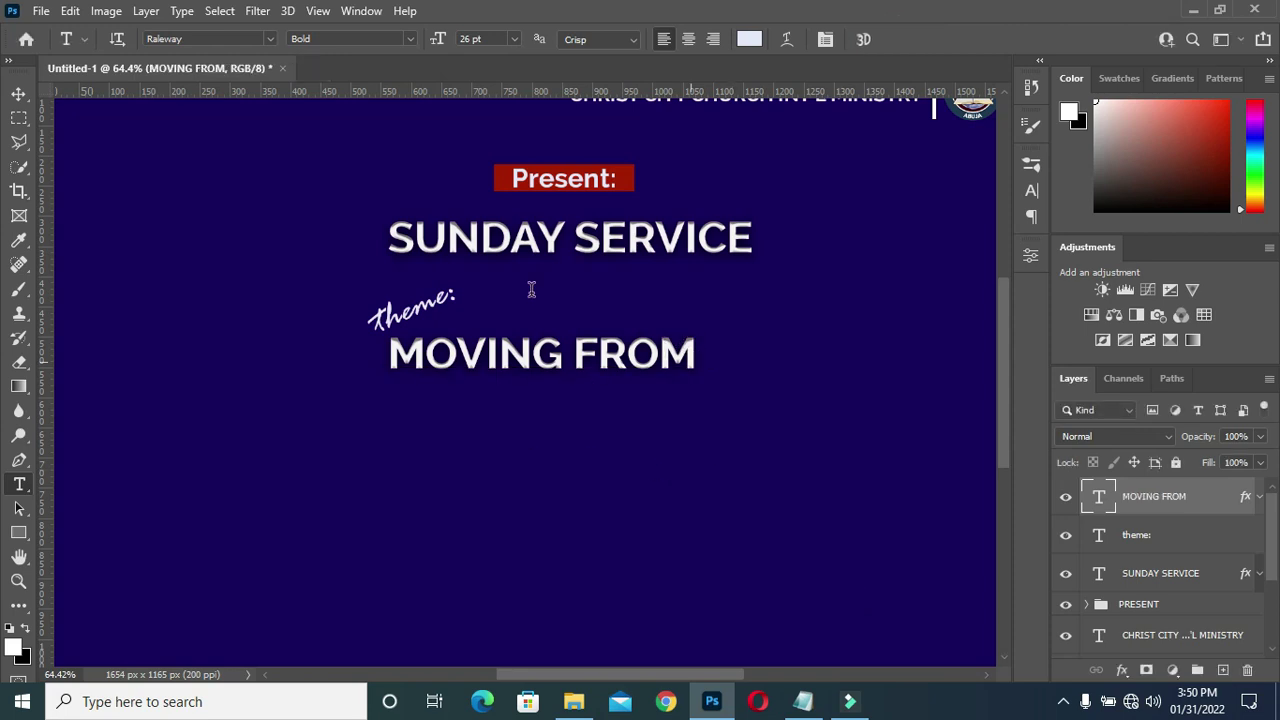
click(18, 93)
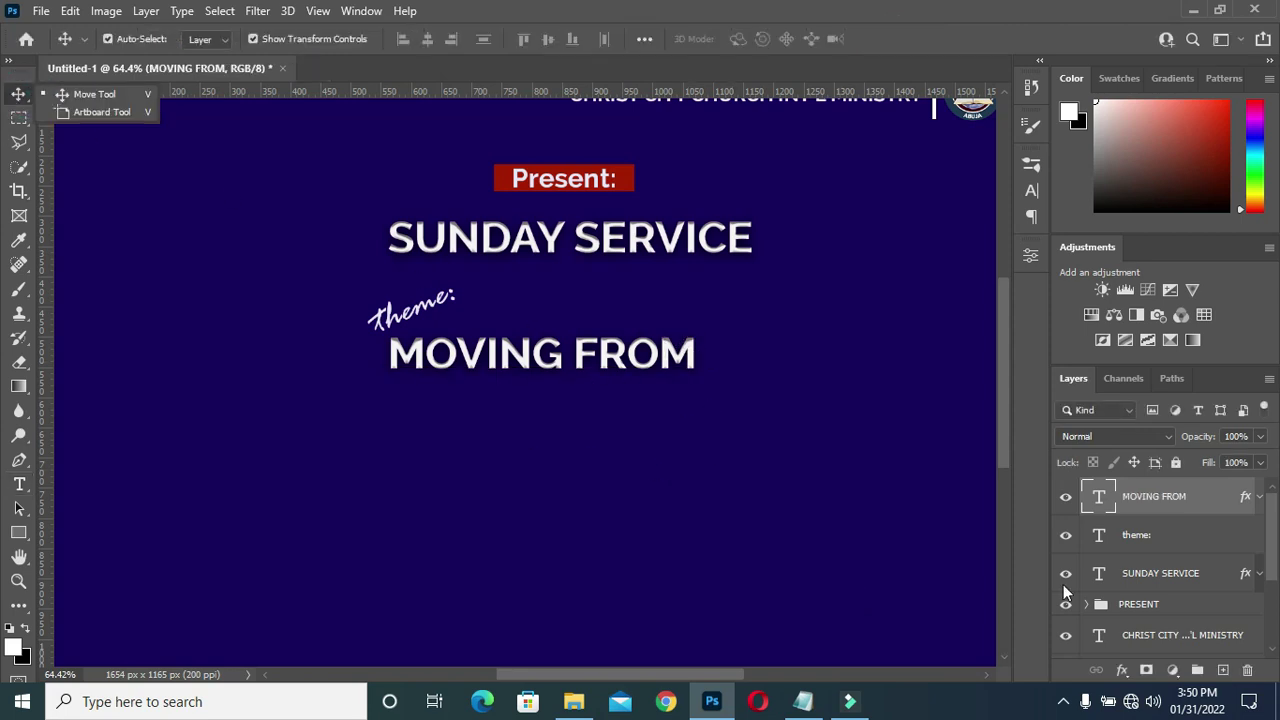
Outline MOVING FROM with a 3 px outside red Stroke at Normal, 100% opacity.
click(1124, 675)
click(1143, 536)
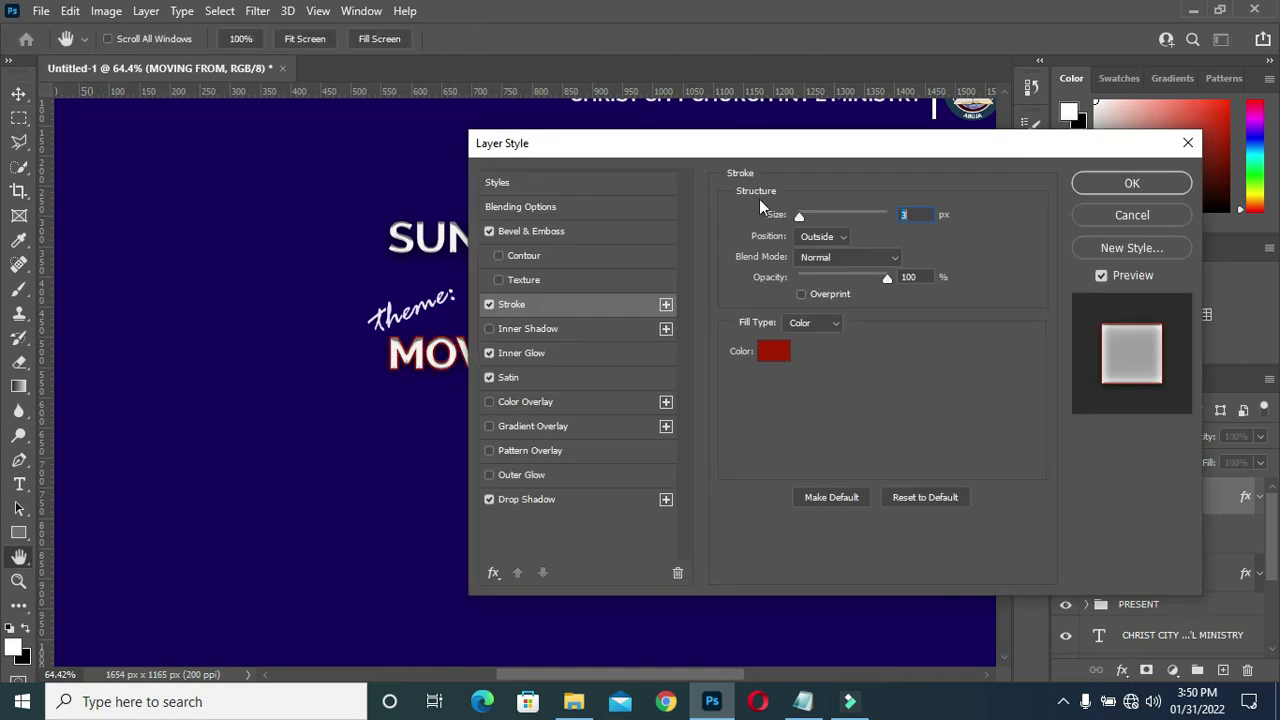
drag(753, 157, 941, 171)
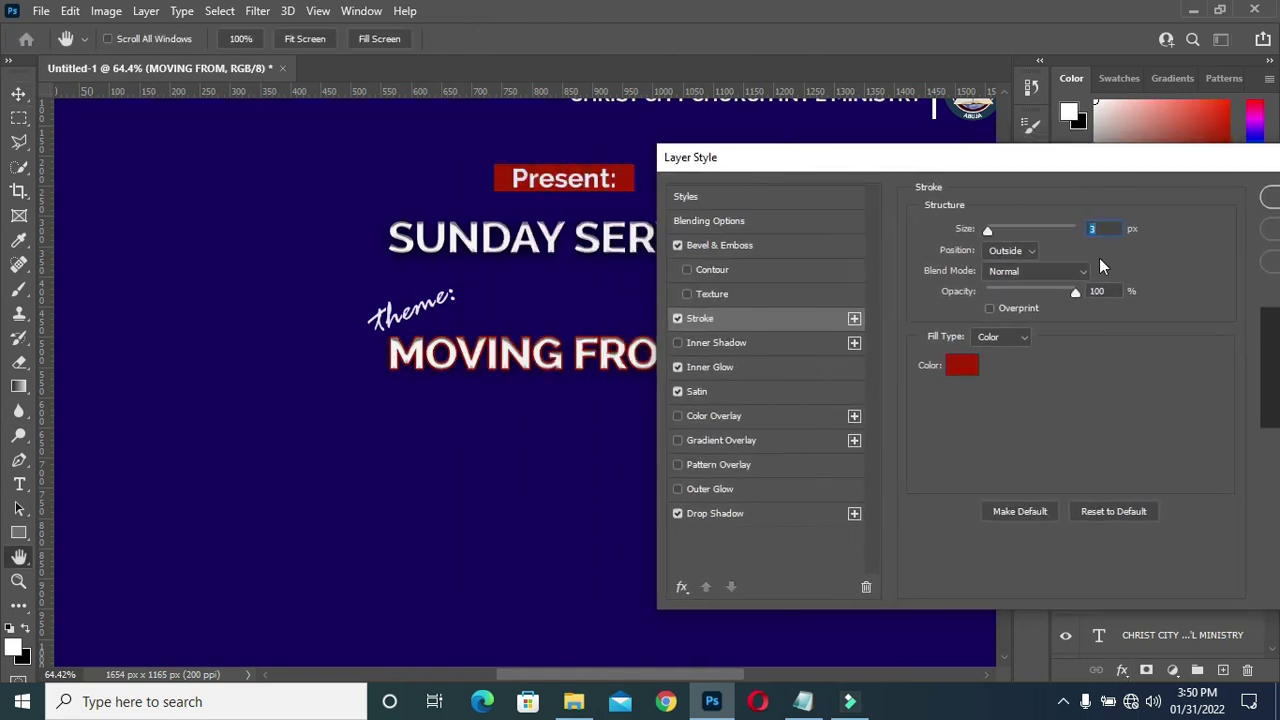
click(1100, 228)
click(1068, 272)
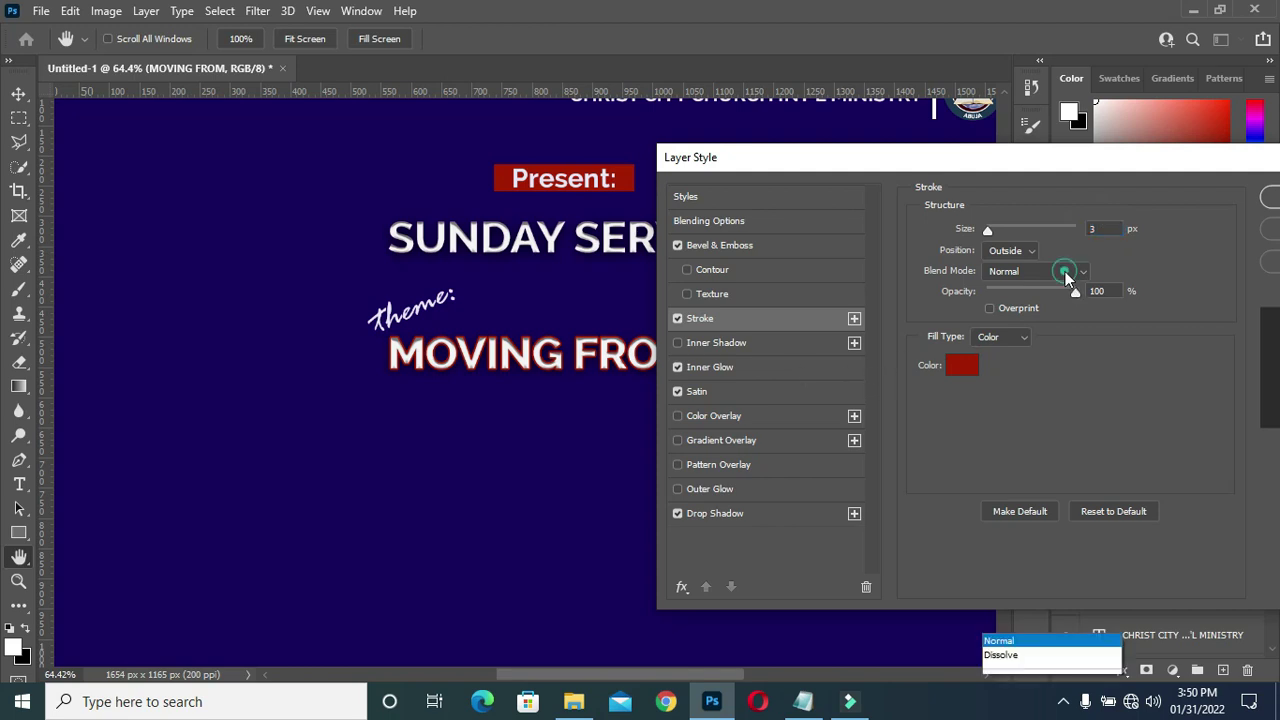
click(1017, 233)
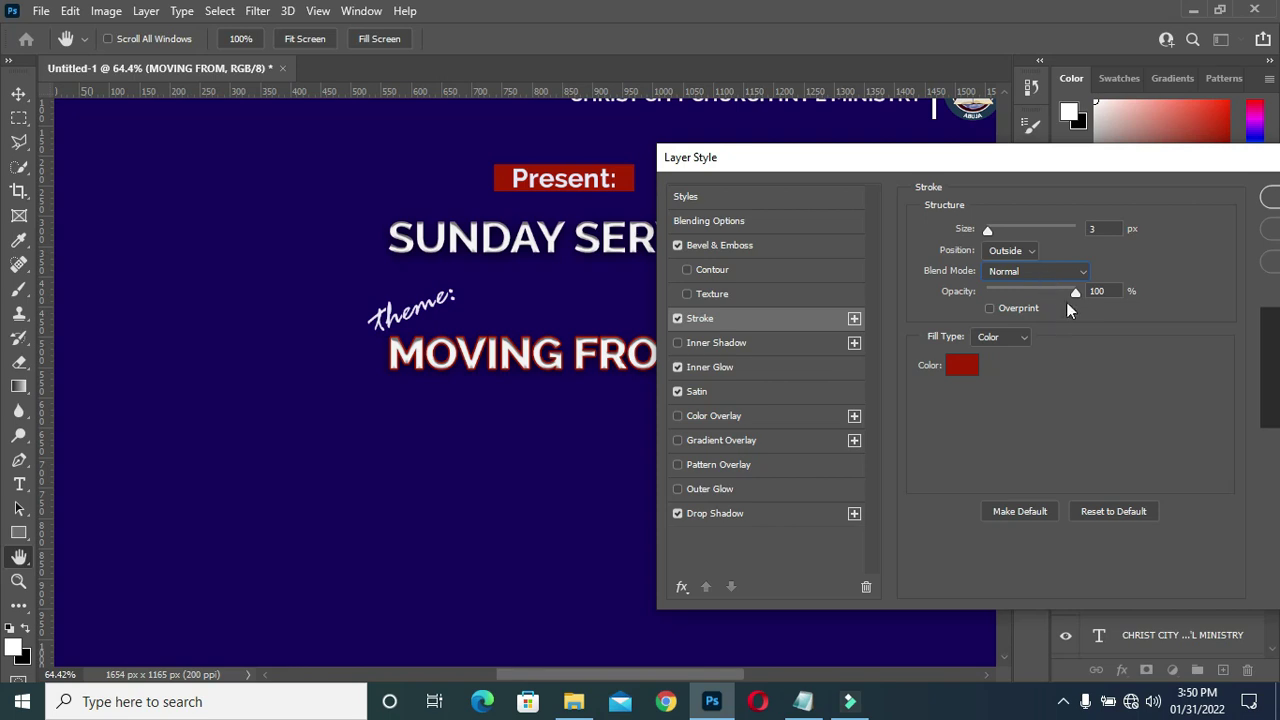
click(1096, 287)
click(1100, 161)
drag(1093, 167, 778, 174)
click(962, 203)
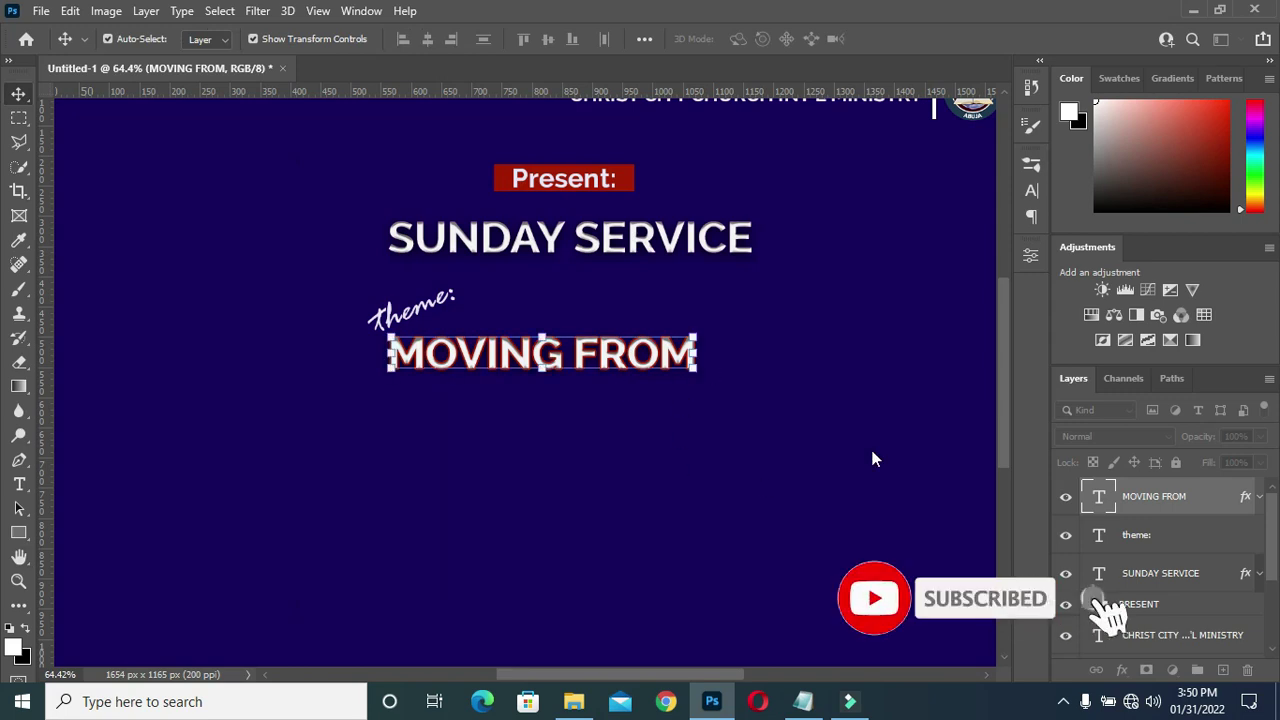
scroll(872, 452, up, 1)
drag(740, 683, 792, 679)
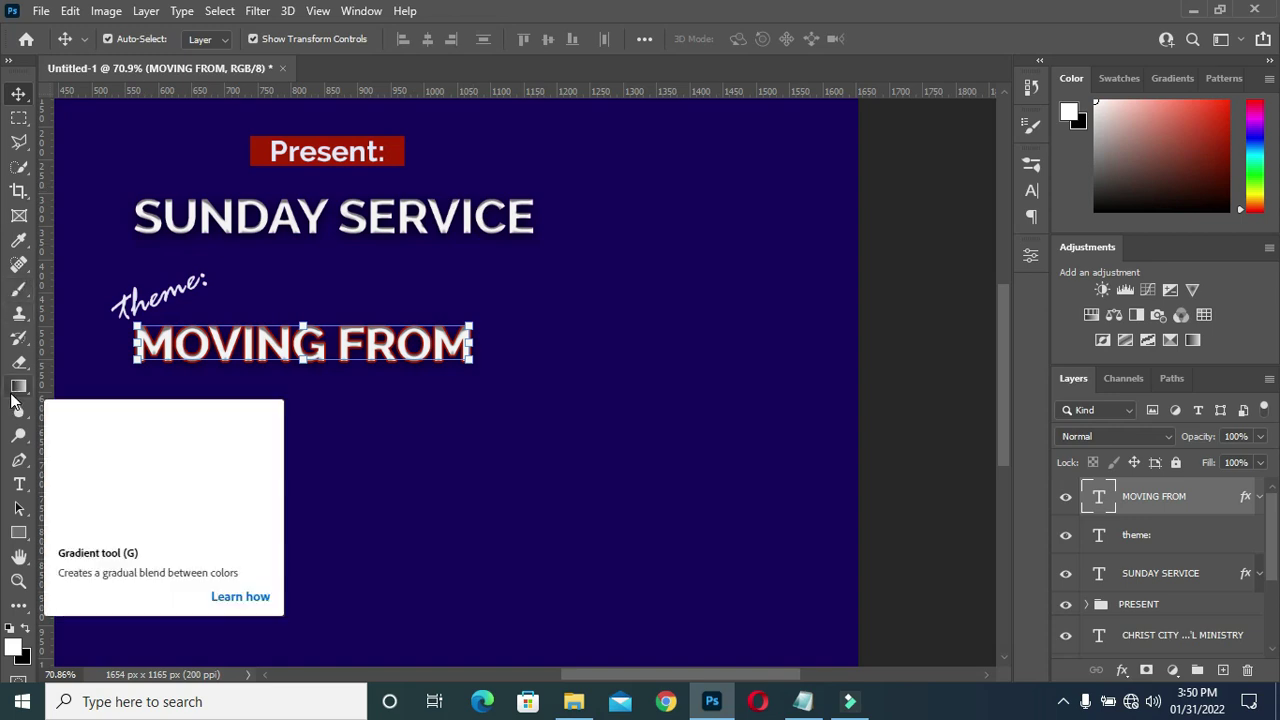
Select the Triangle Tool and zoom in on the title area.
click(18, 533)
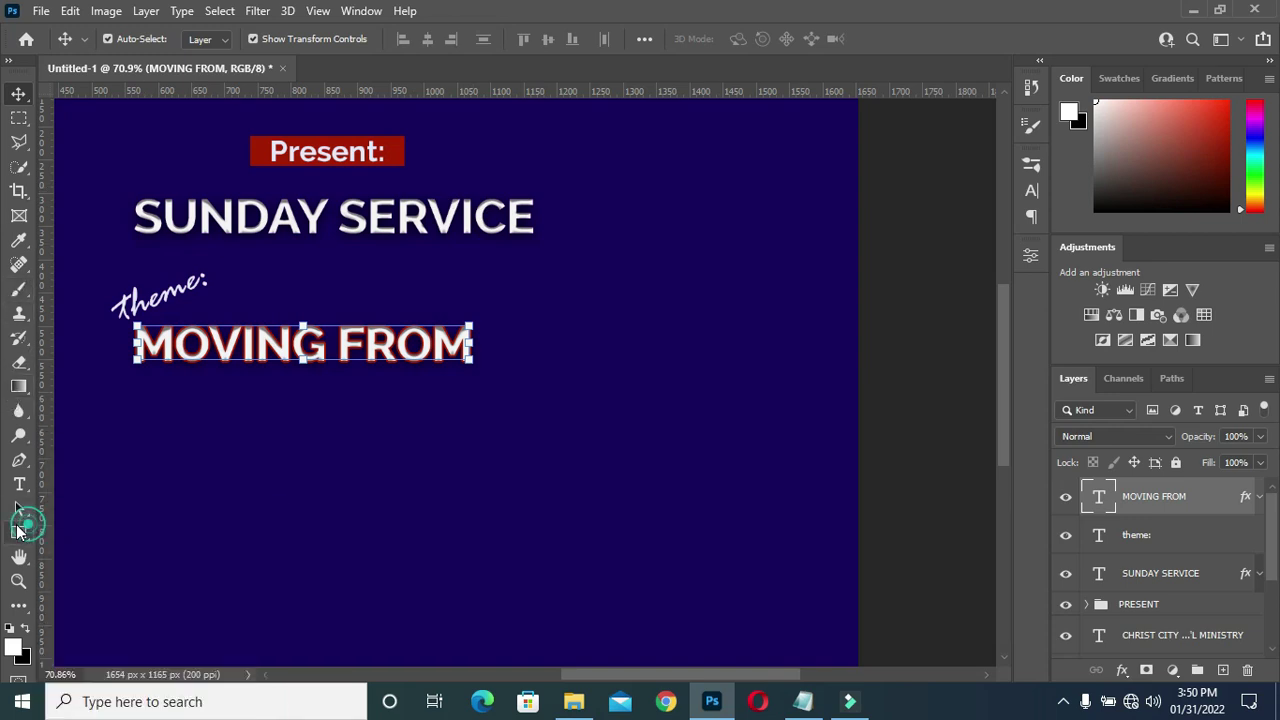
click(110, 578)
click(18, 533)
click(100, 531)
click(25, 535)
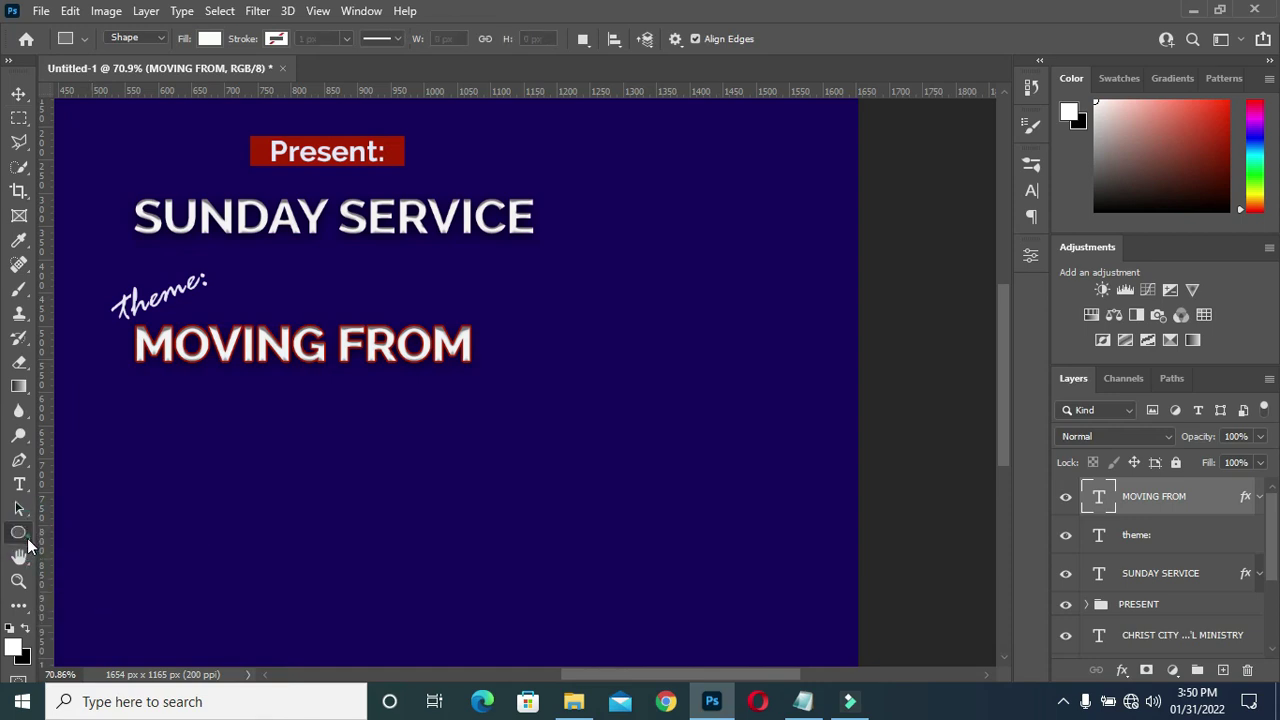
click(25, 535)
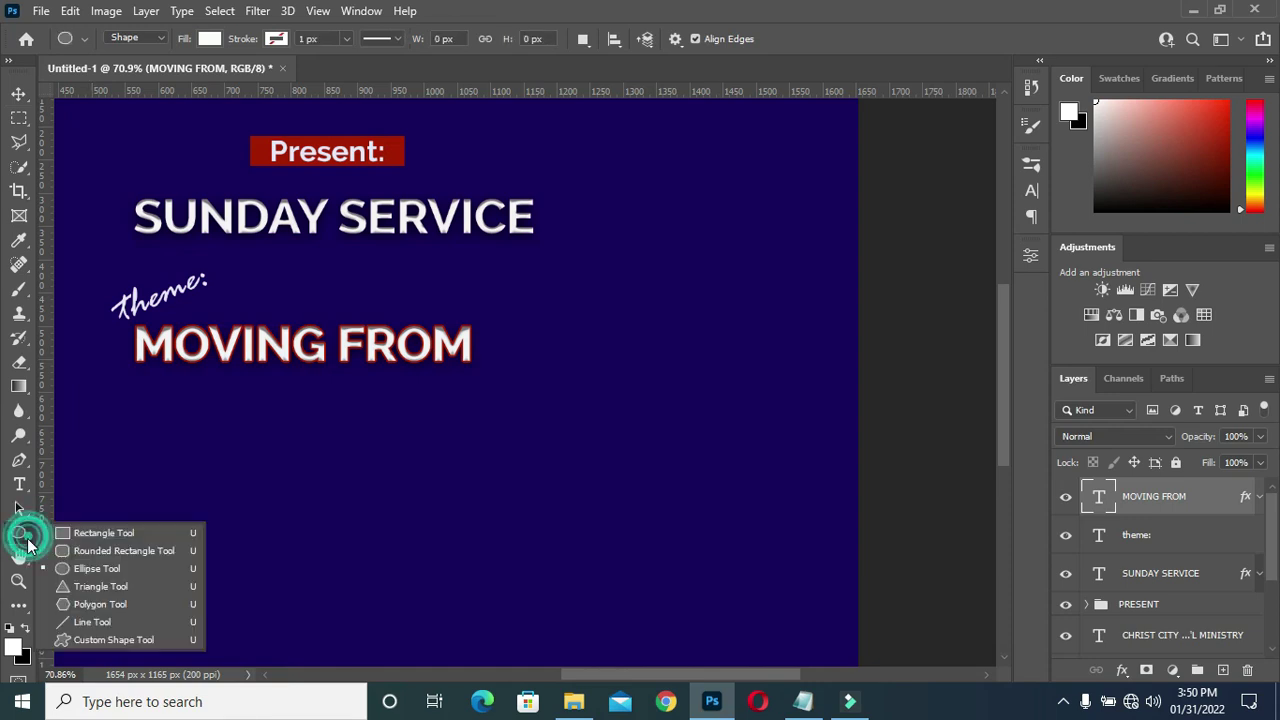
click(69, 582)
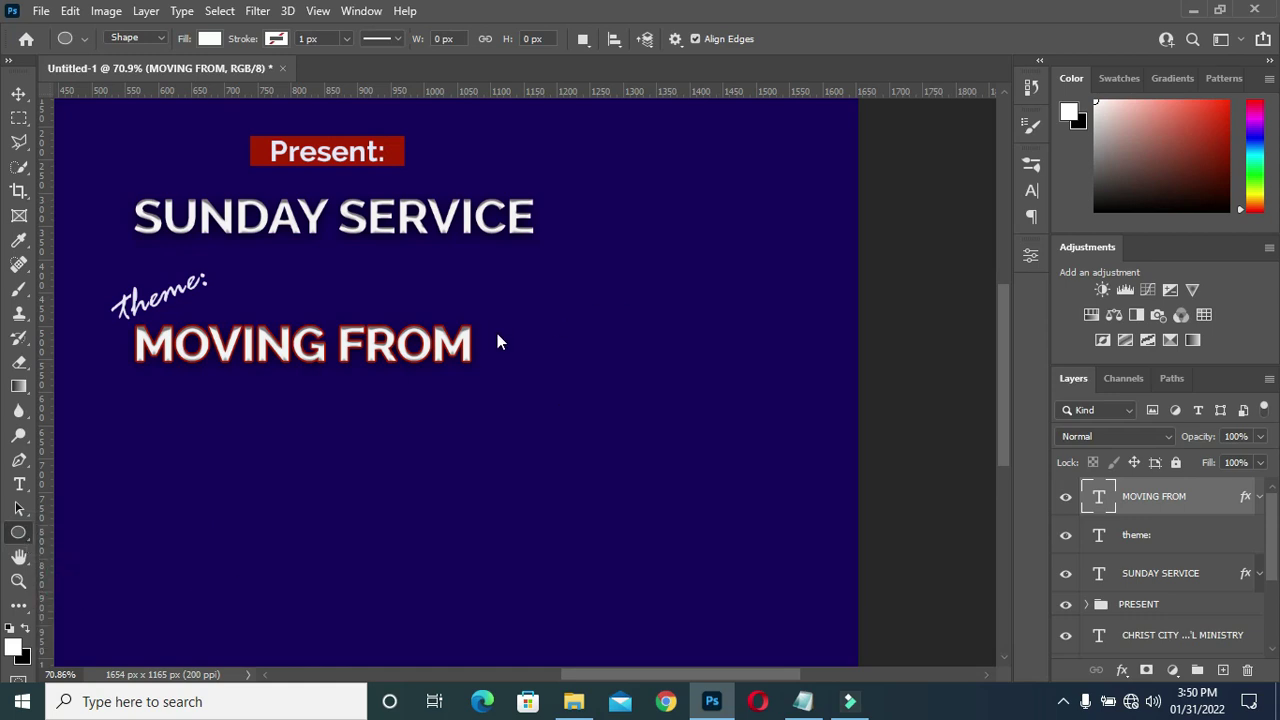
key(shift+u)
scroll(497, 338, up, 1)
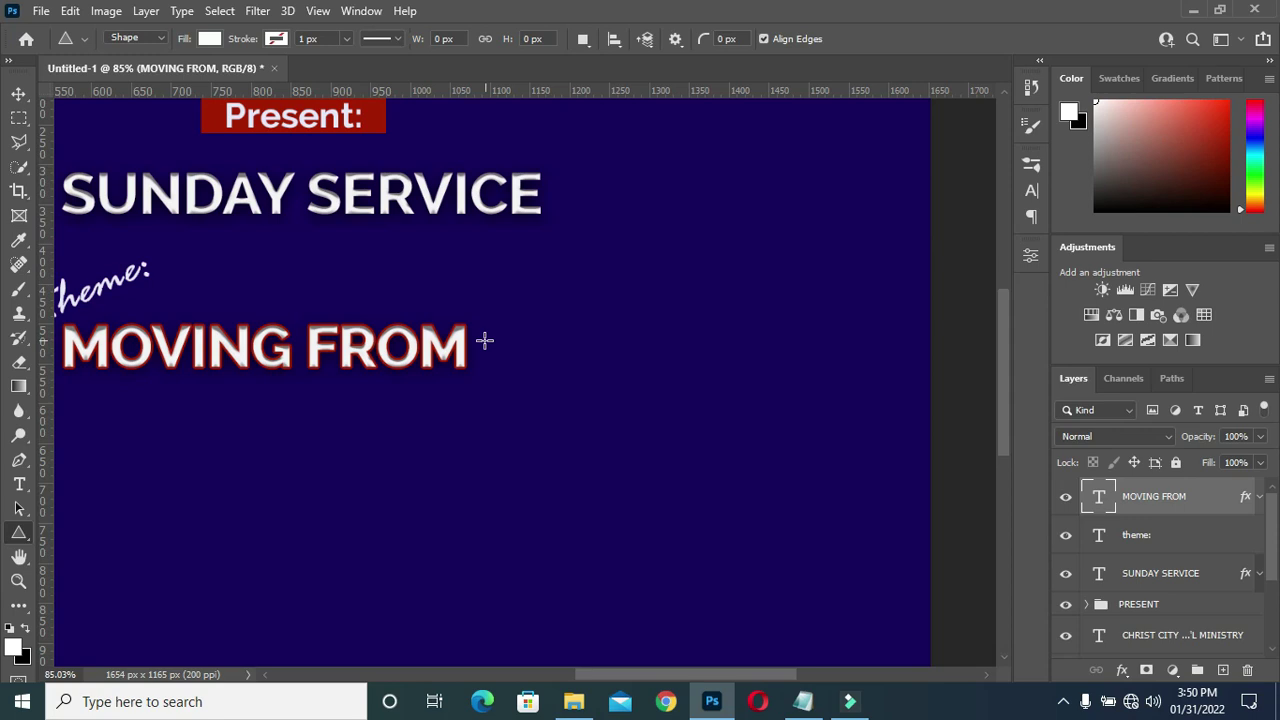
Draw a small 43 × 42 px triangle right of the title, filled #fd6363.
drag(534, 262, 569, 292)
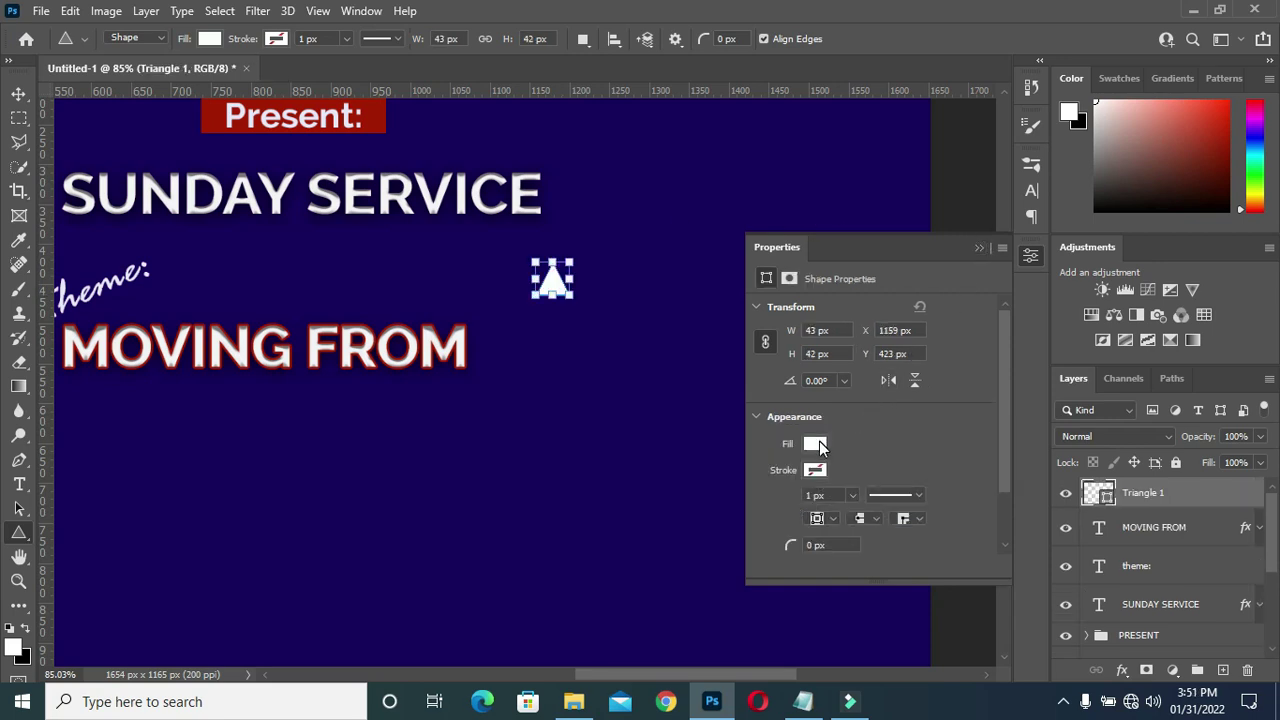
click(818, 442)
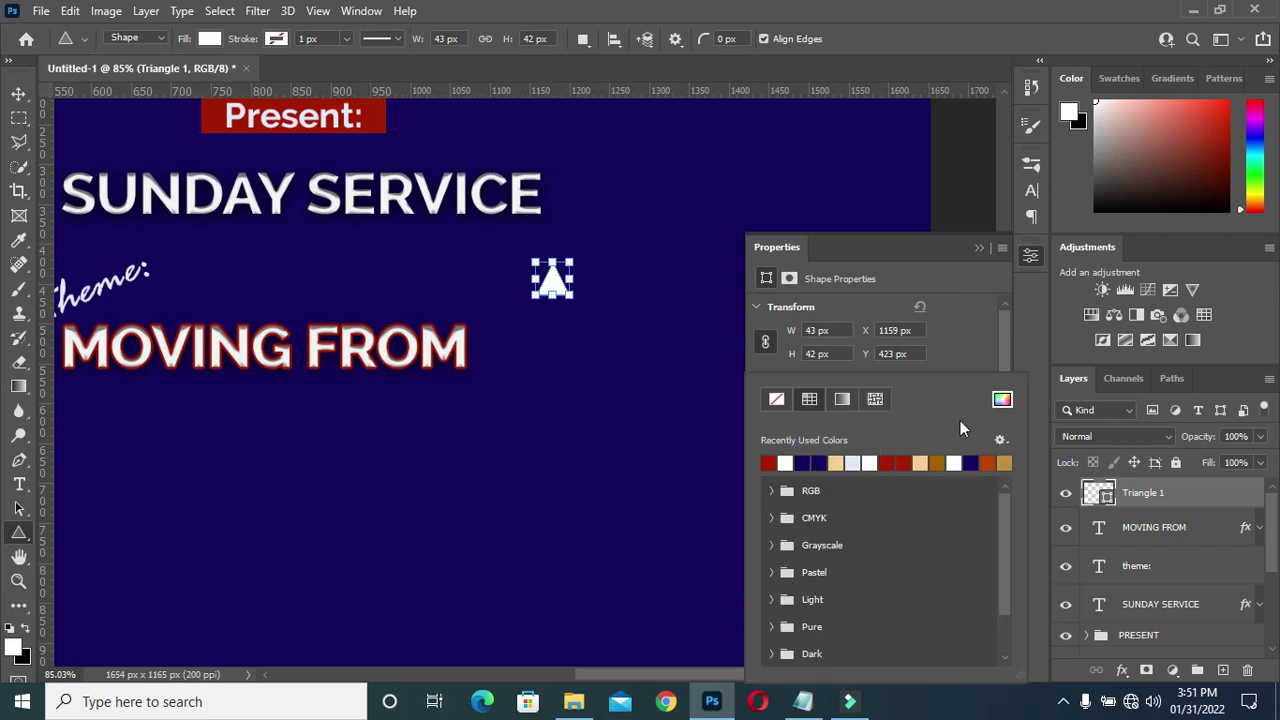
click(1004, 400)
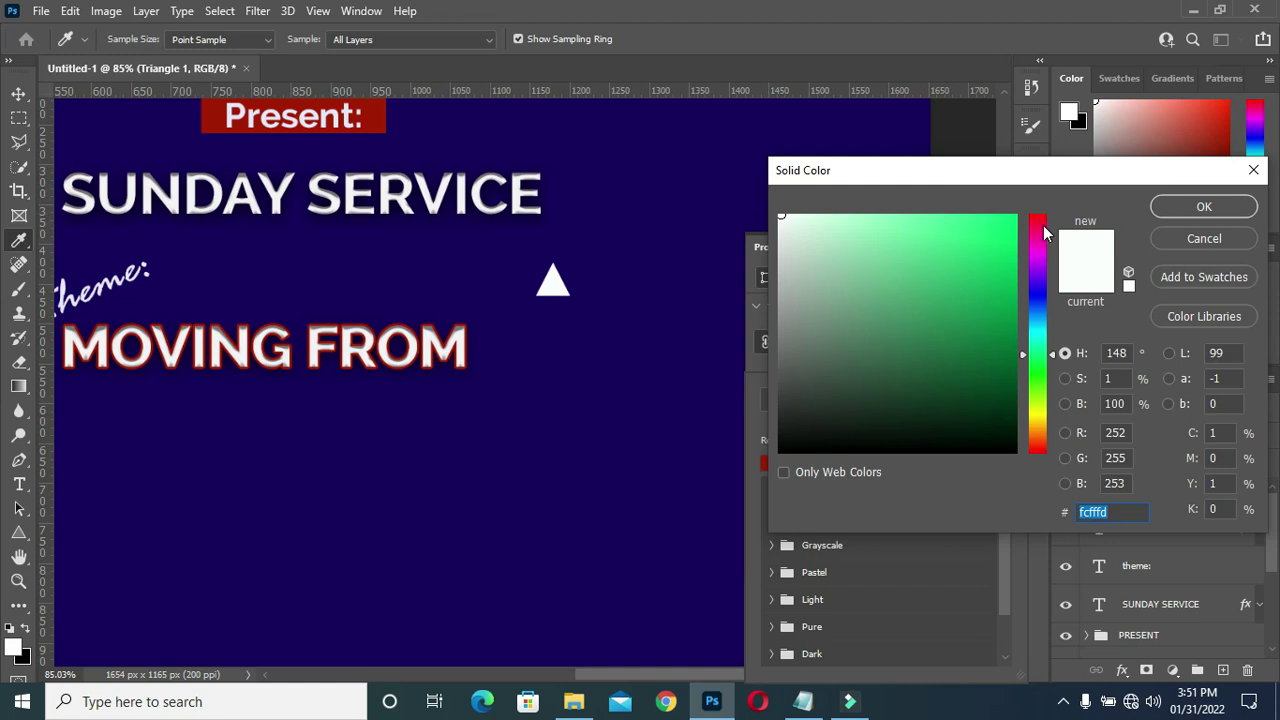
click(1045, 228)
click(893, 224)
click(1037, 214)
click(915, 218)
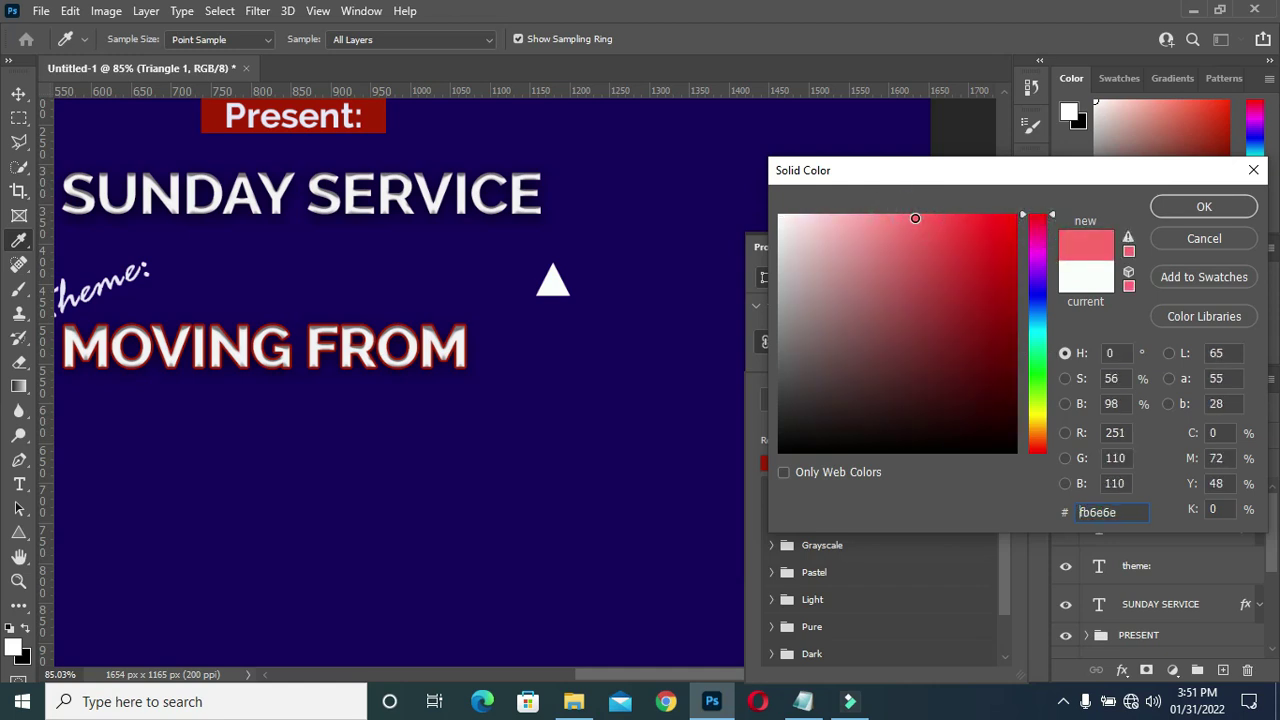
click(1201, 207)
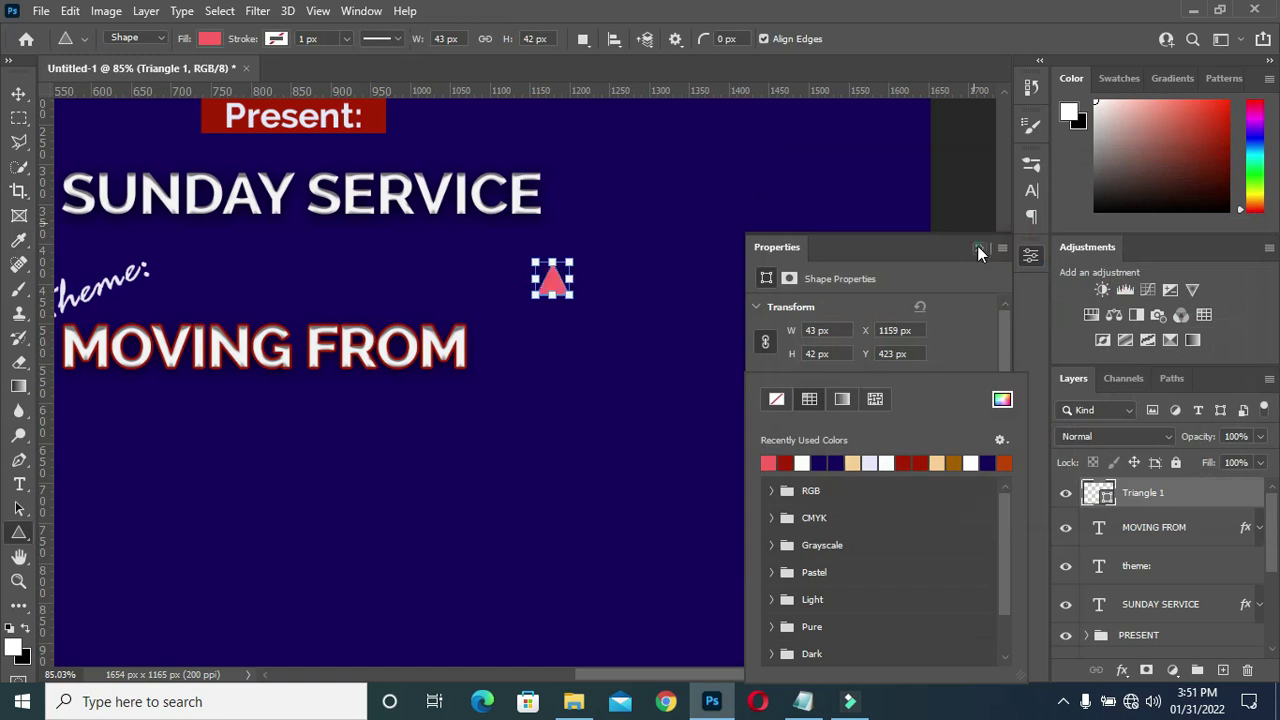
click(979, 247)
click(19, 94)
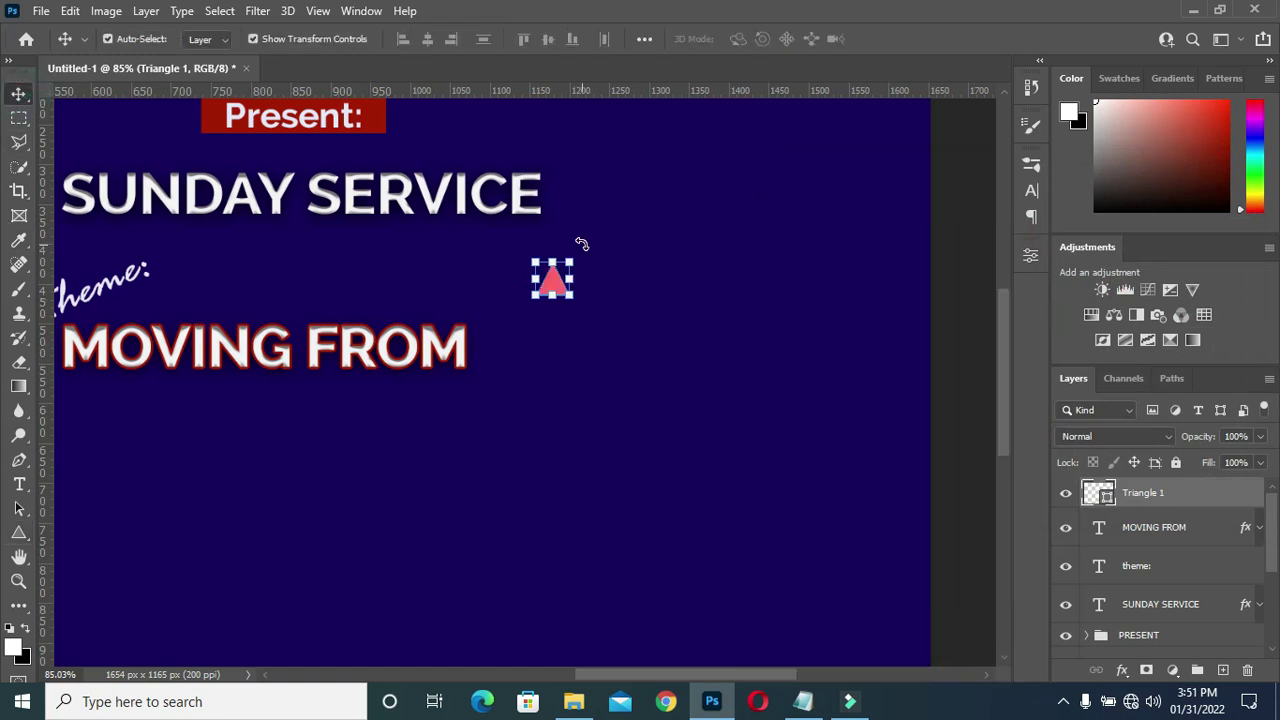
Rotate the triangle 90° to point right, shrink it and set it beside MOVING FROM.
drag(581, 243, 617, 323)
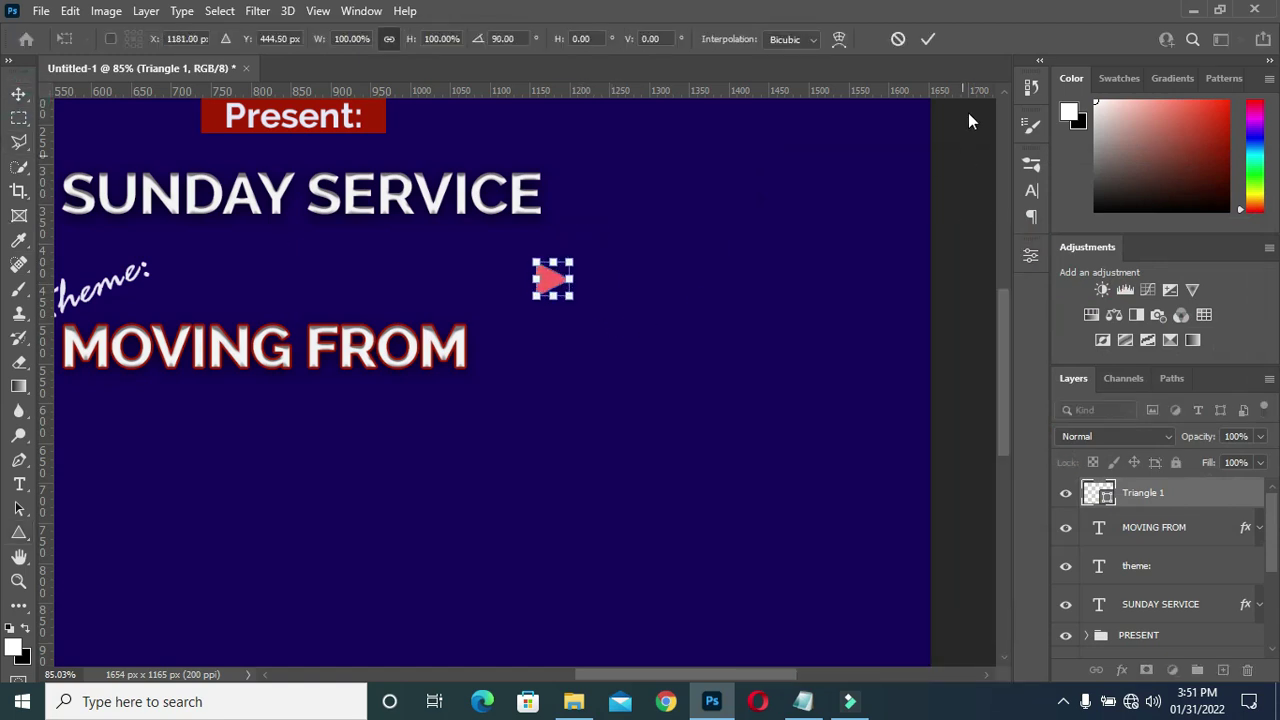
key(Return)
mouse_move(552, 279)
mouse_down()
mouse_move(505, 355)
mouse_move(516, 359)
mouse_up()
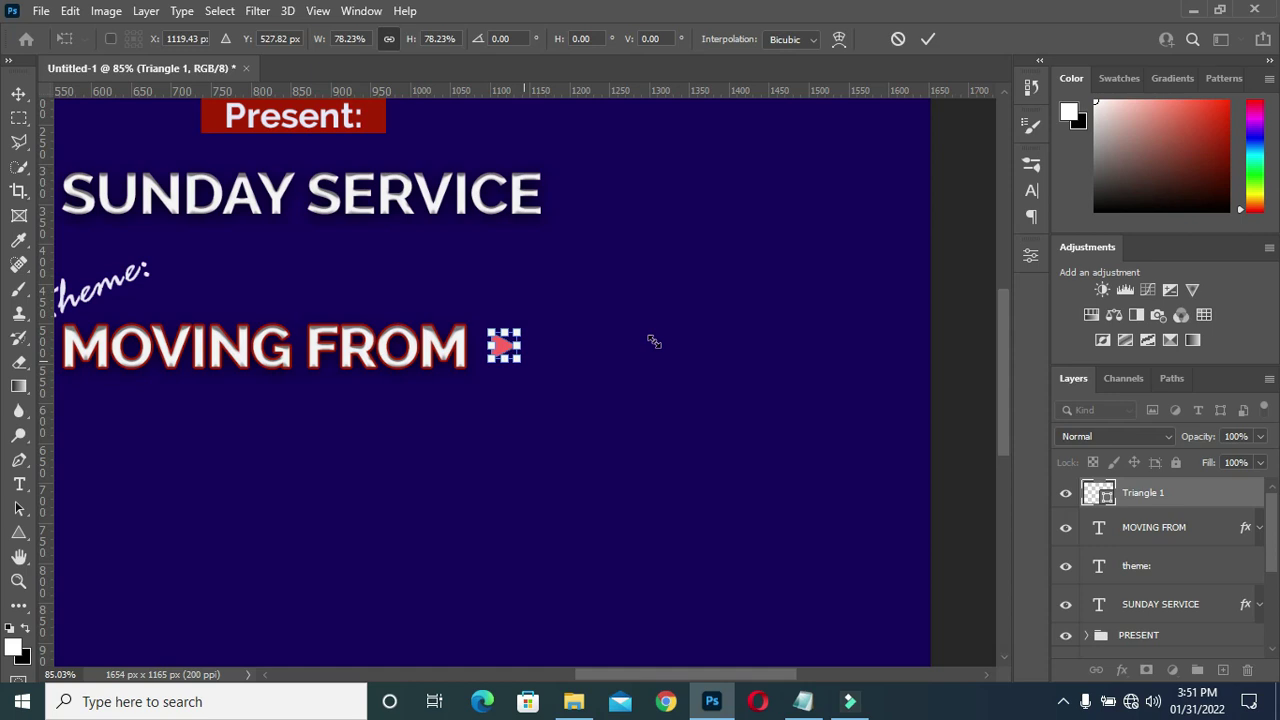
key(shift+Left)
key(Down)
key(Down)
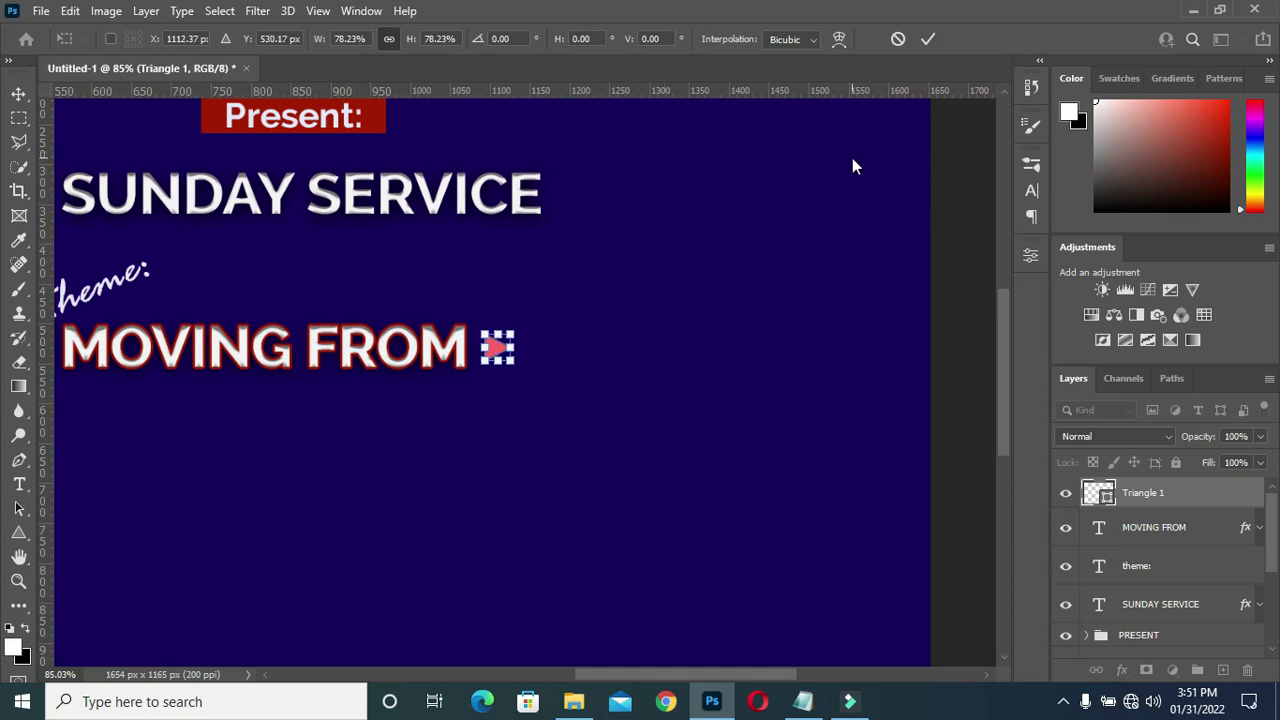
click(928, 39)
mouse_move(1201, 492)
mouse_down()
mouse_move(1222, 607)
mouse_move(934, 503)
mouse_up()
Duplicate the triangle into a row of five and select all the triangle layers.
key(ctrl+j)
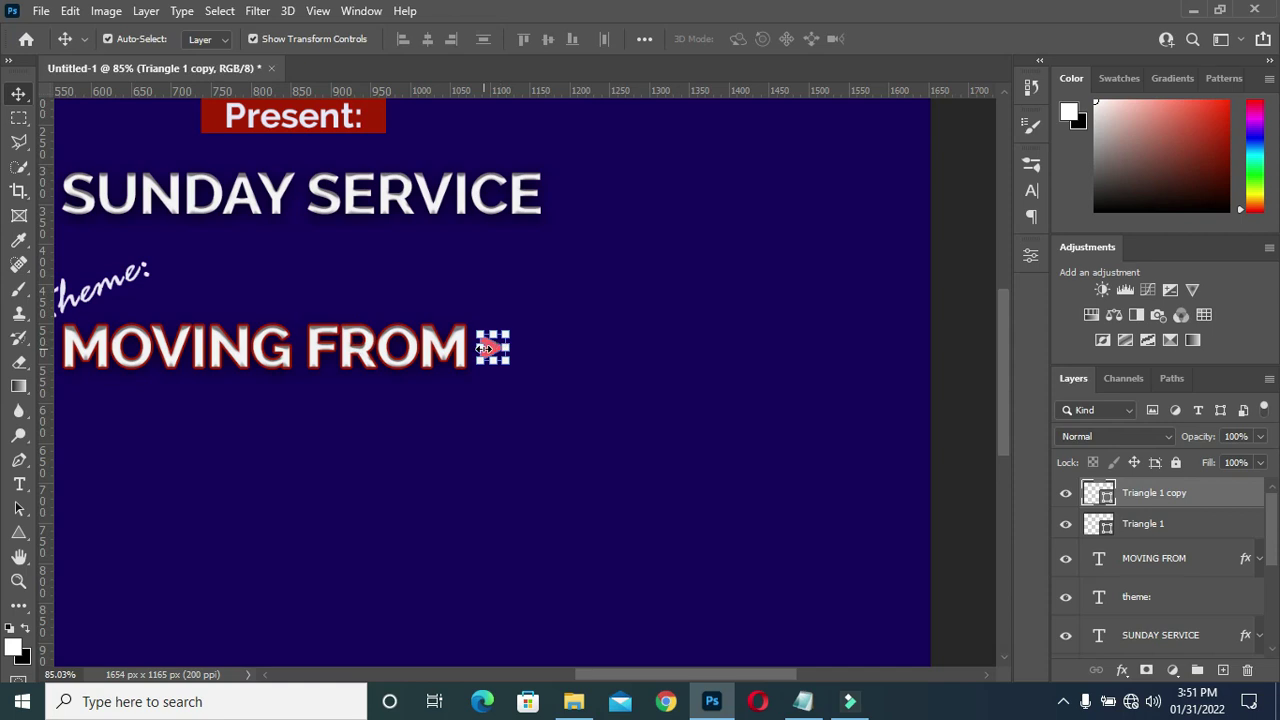
scroll(483, 347, up, 2)
scroll(483, 347, up, 2)
drag(492, 363, 712, 347)
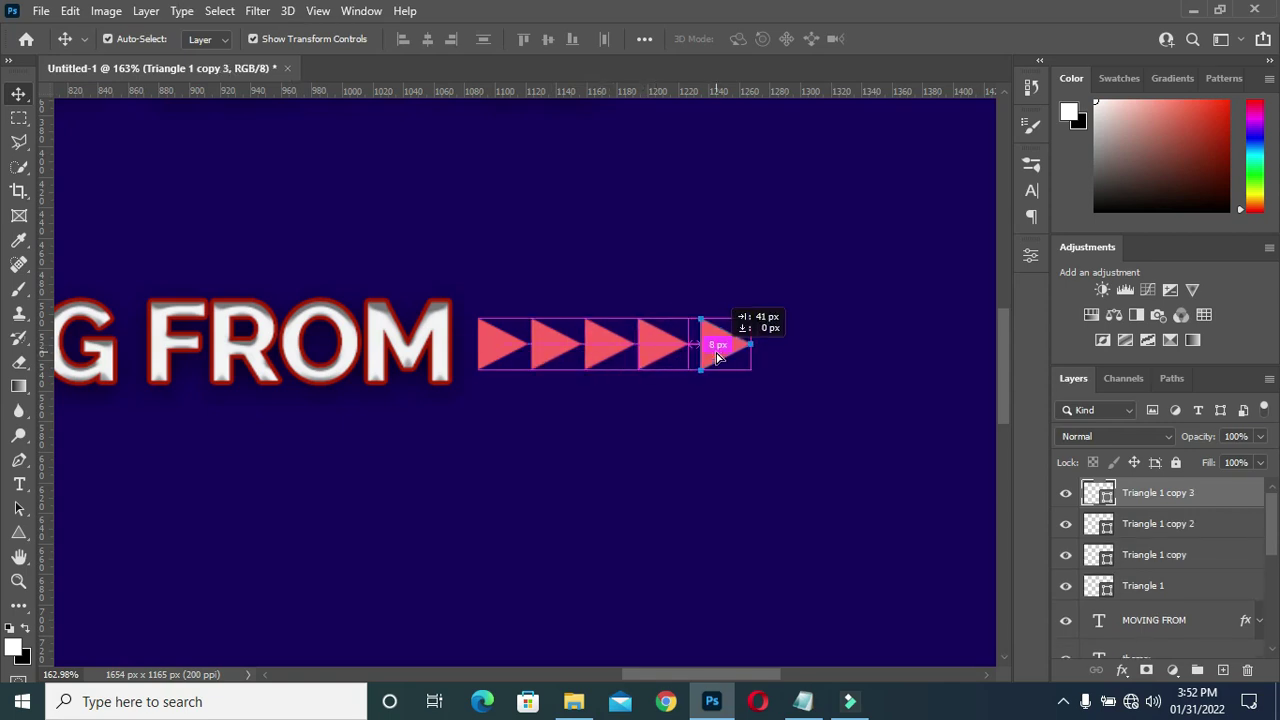
scroll(741, 317, down, 2)
scroll(741, 317, down, 2)
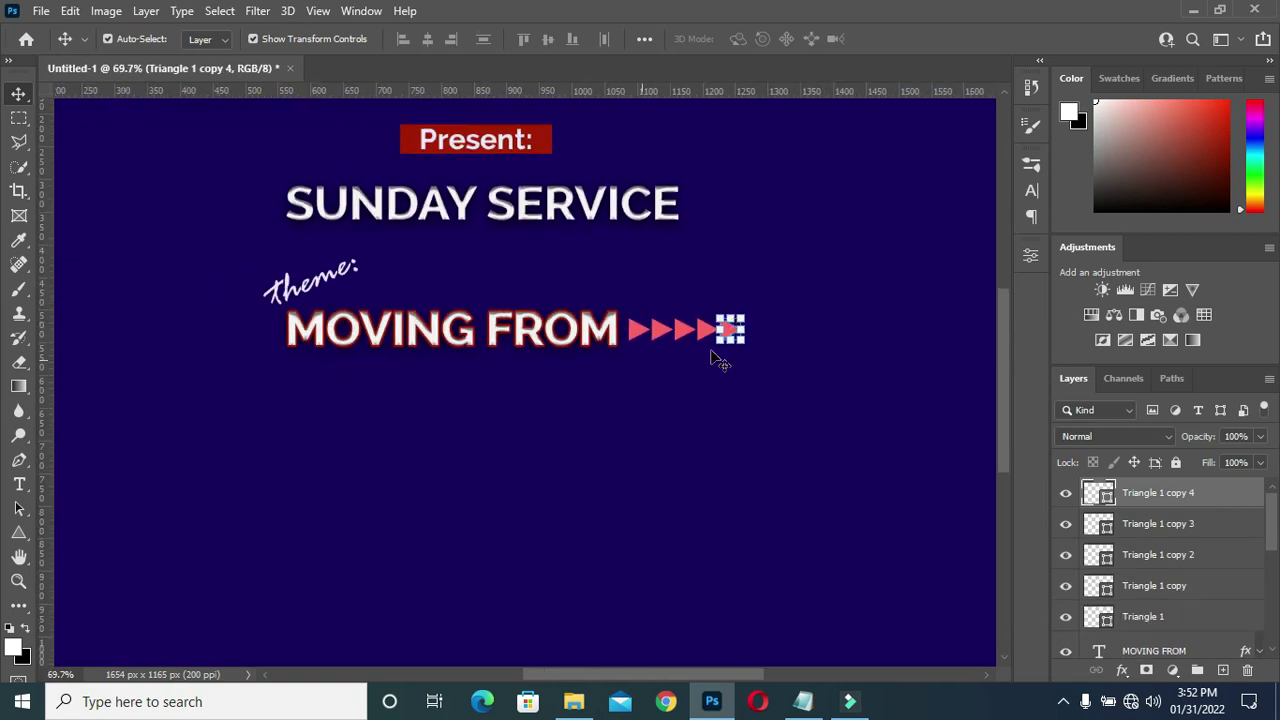
scroll(1157, 541, down, 2)
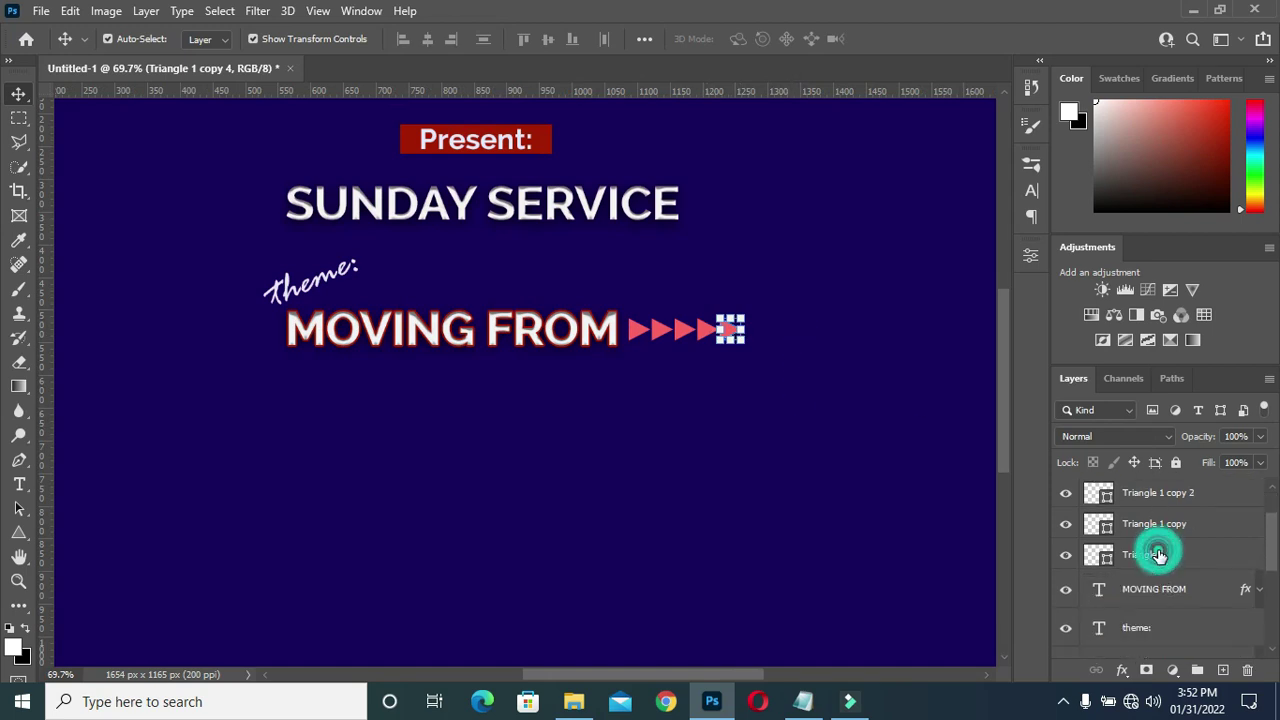
click(1160, 552)
scroll(1160, 552, up, 2)
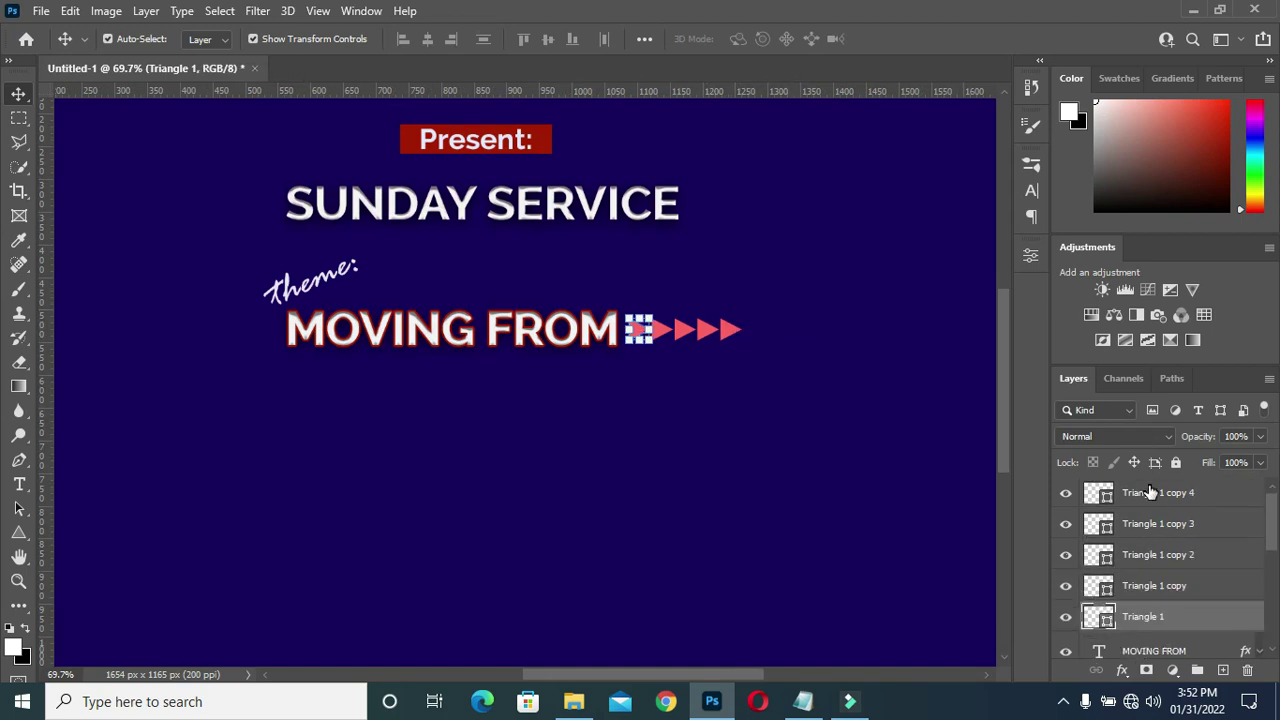
shift+click(1147, 499)
Convert the five selected triangle layers into a single smart object.
right_click(1147, 499)
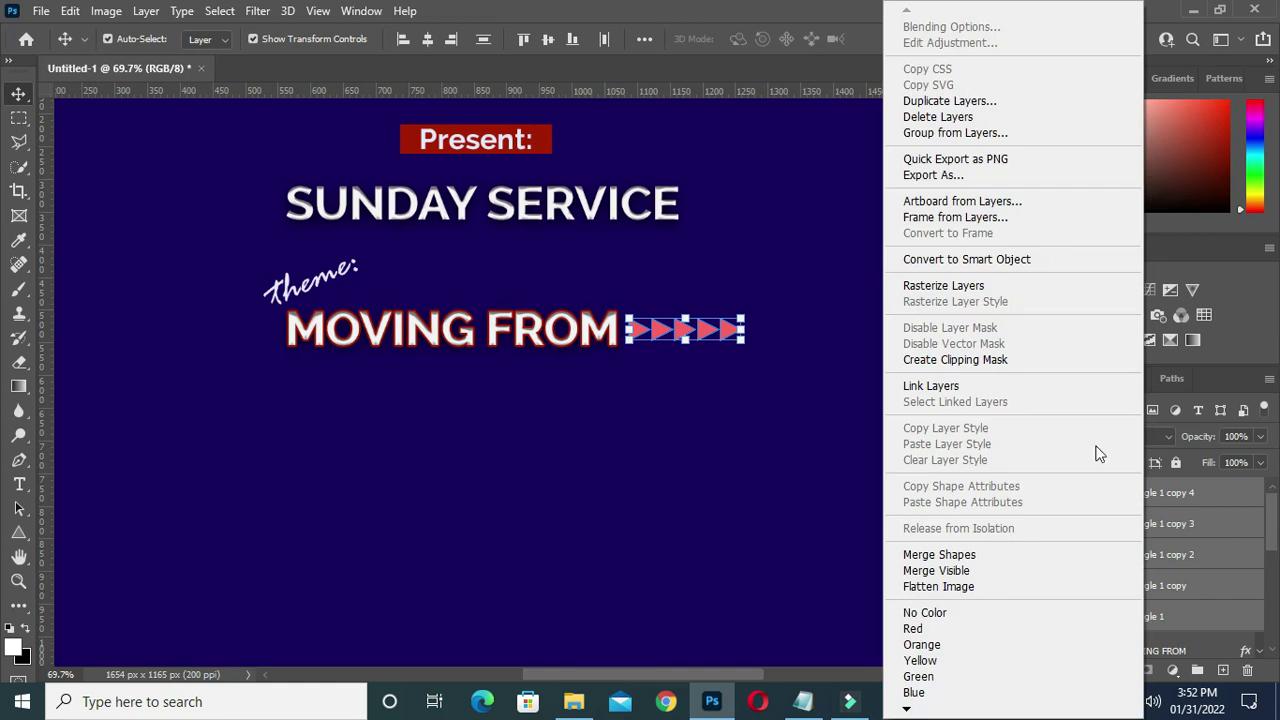
click(960, 259)
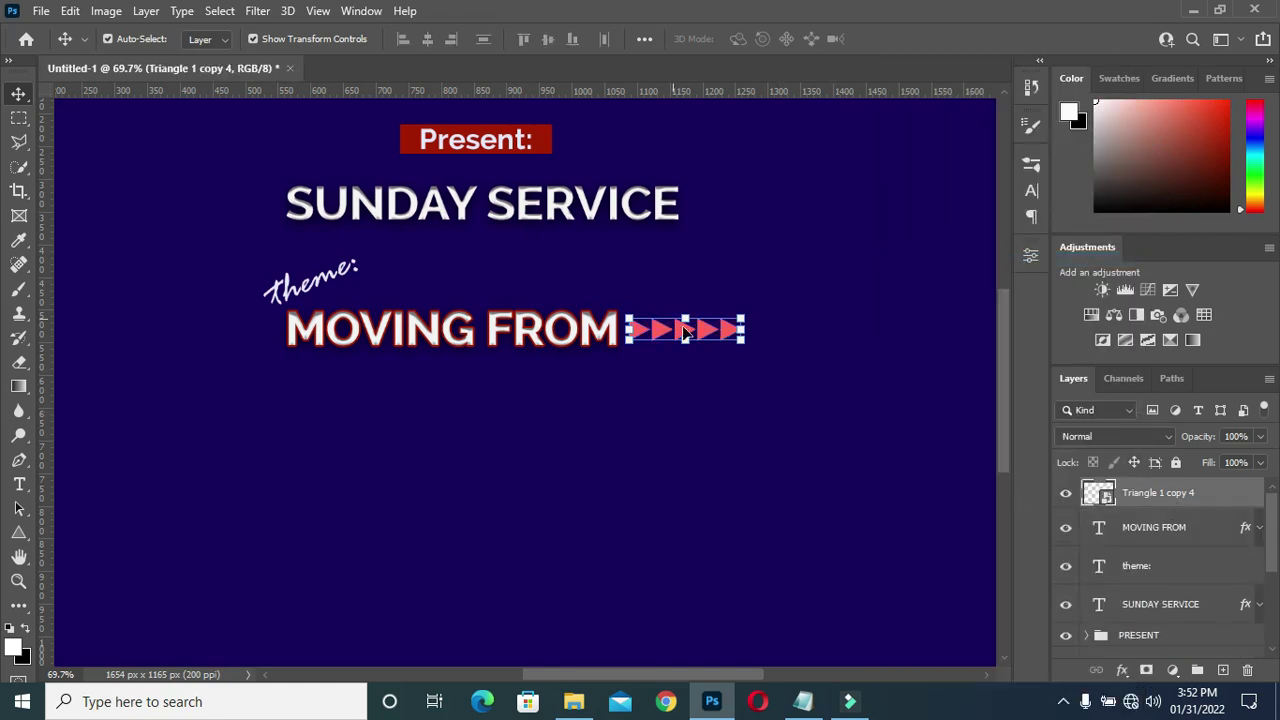
key(ctrl+0)
click(966, 371)
Move MOVING FROM and the arrows smart object left together as one unit.
scroll(686, 363, up, 1)
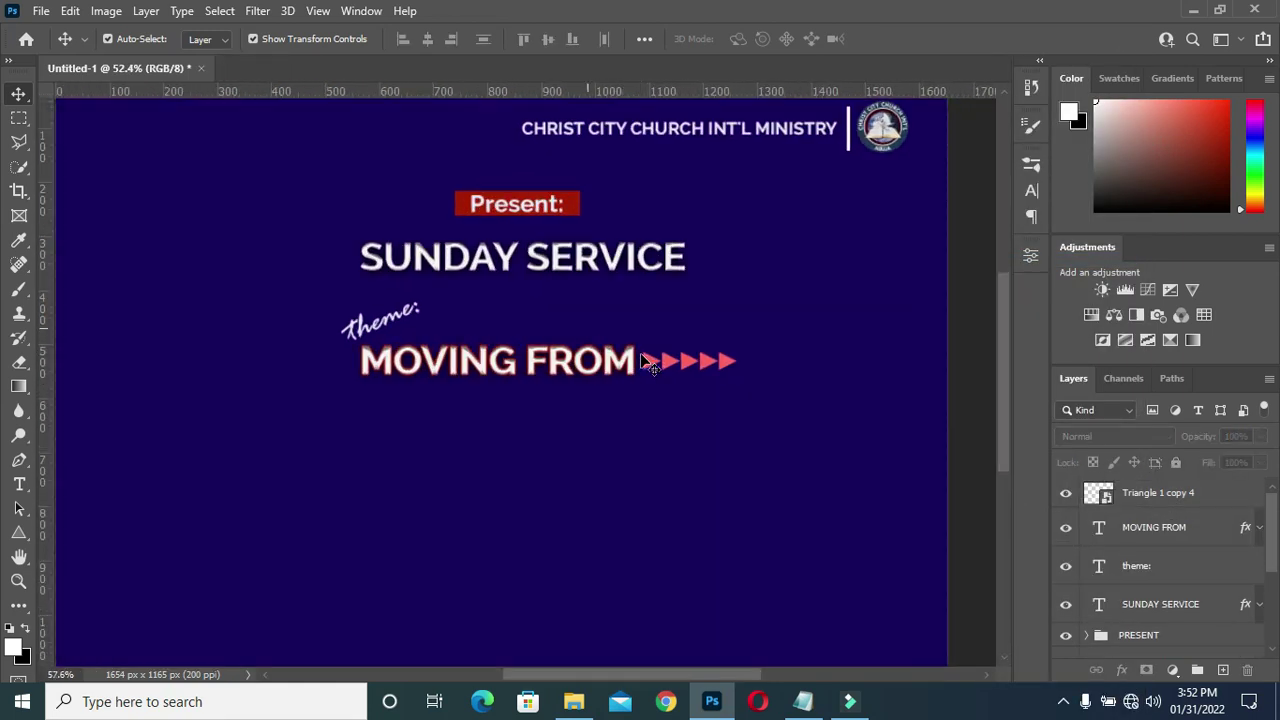
click(1140, 495)
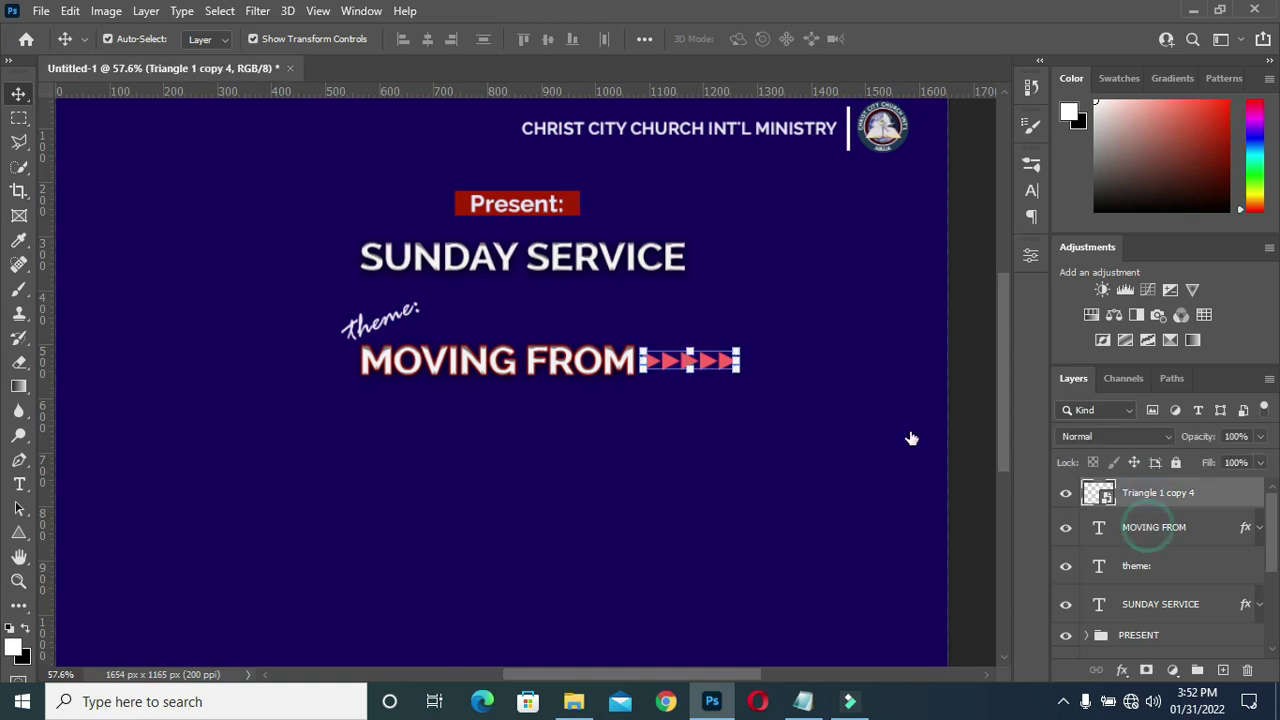
click(1150, 527)
shift+click(1150, 493)
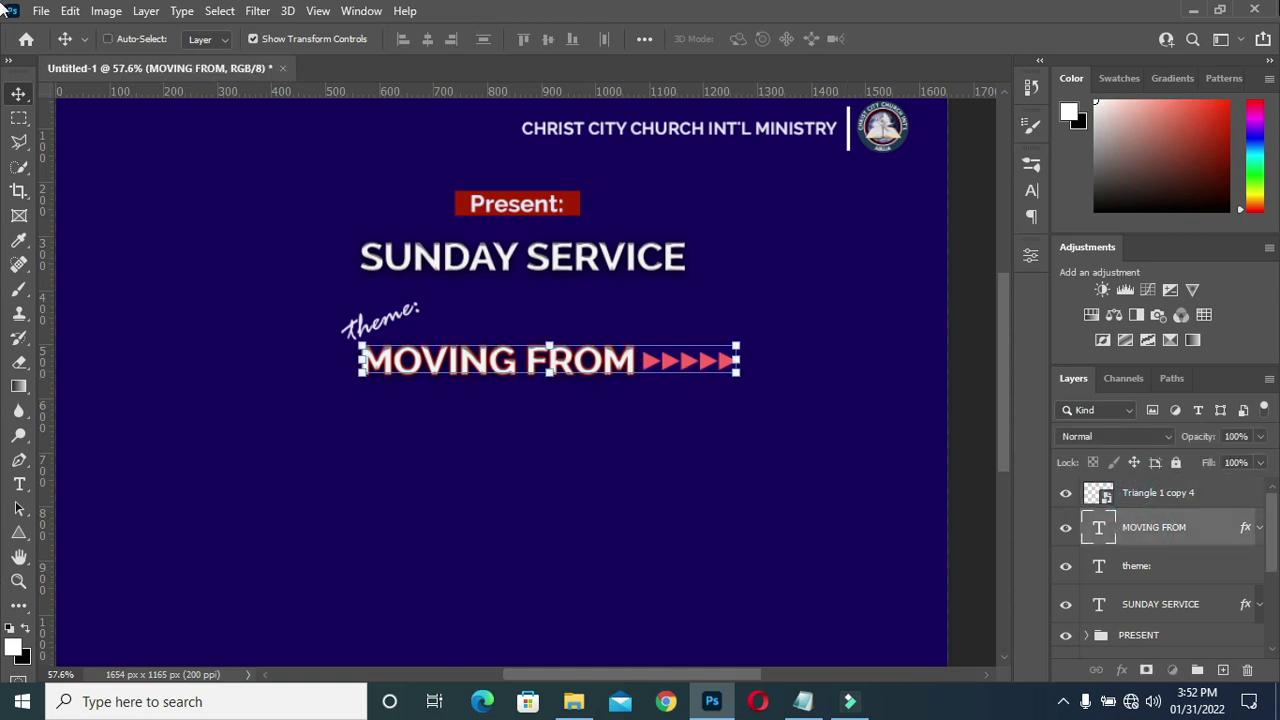
click(735, 374)
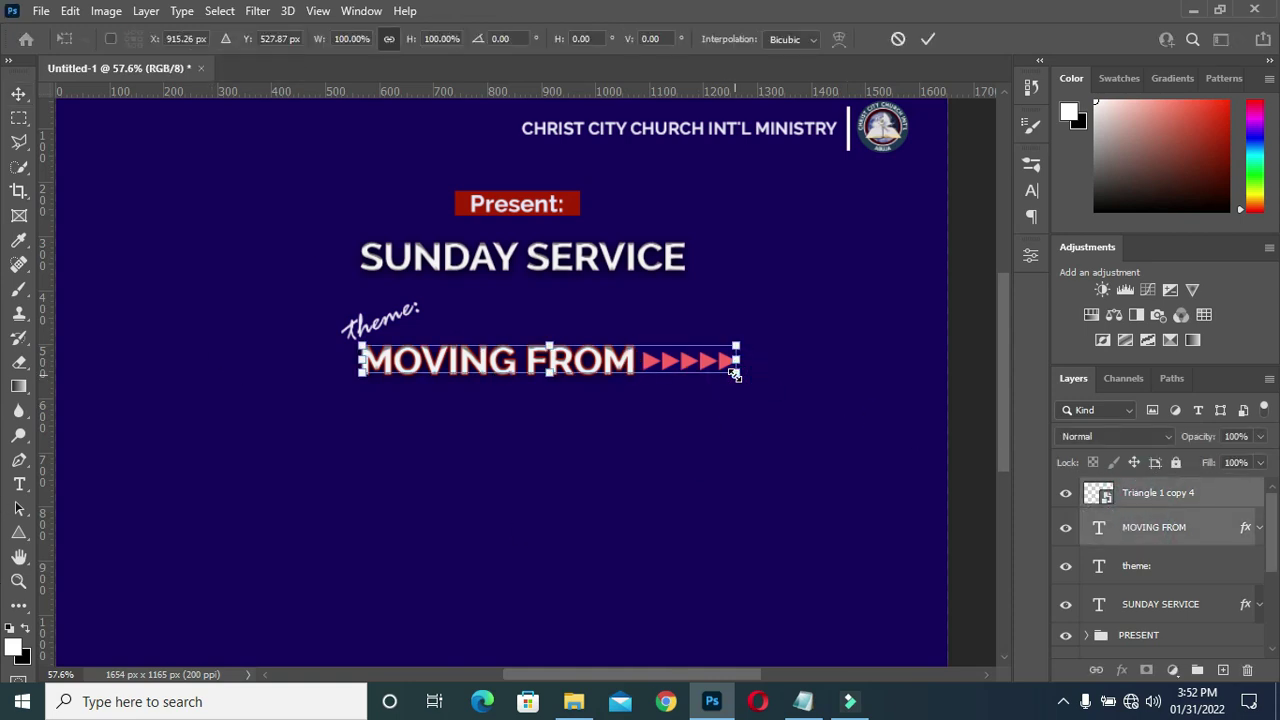
mouse_move(590, 364)
mouse_down()
mouse_move(537, 370)
mouse_move(549, 370)
mouse_up()
key(Return)
key(ctrl+0)
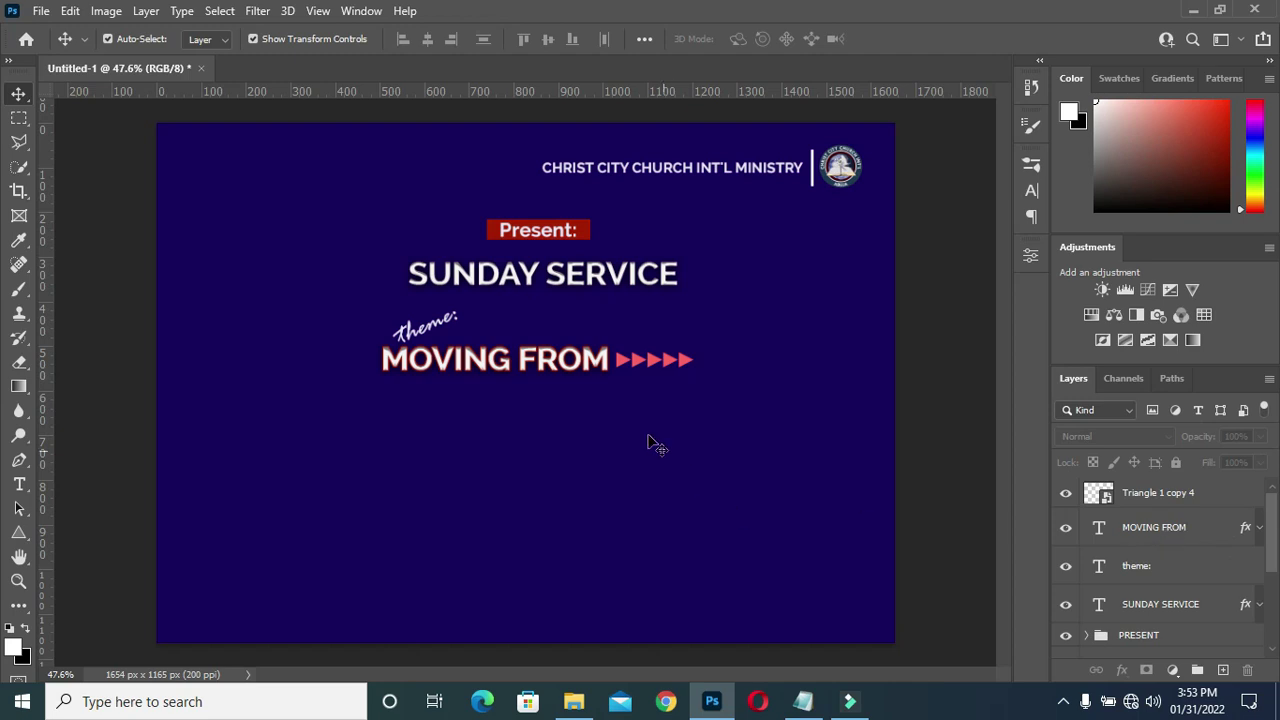
Drag the GLORY 1 image from File Explorer onto the flyer canvas.
scroll(668, 458, down, 1)
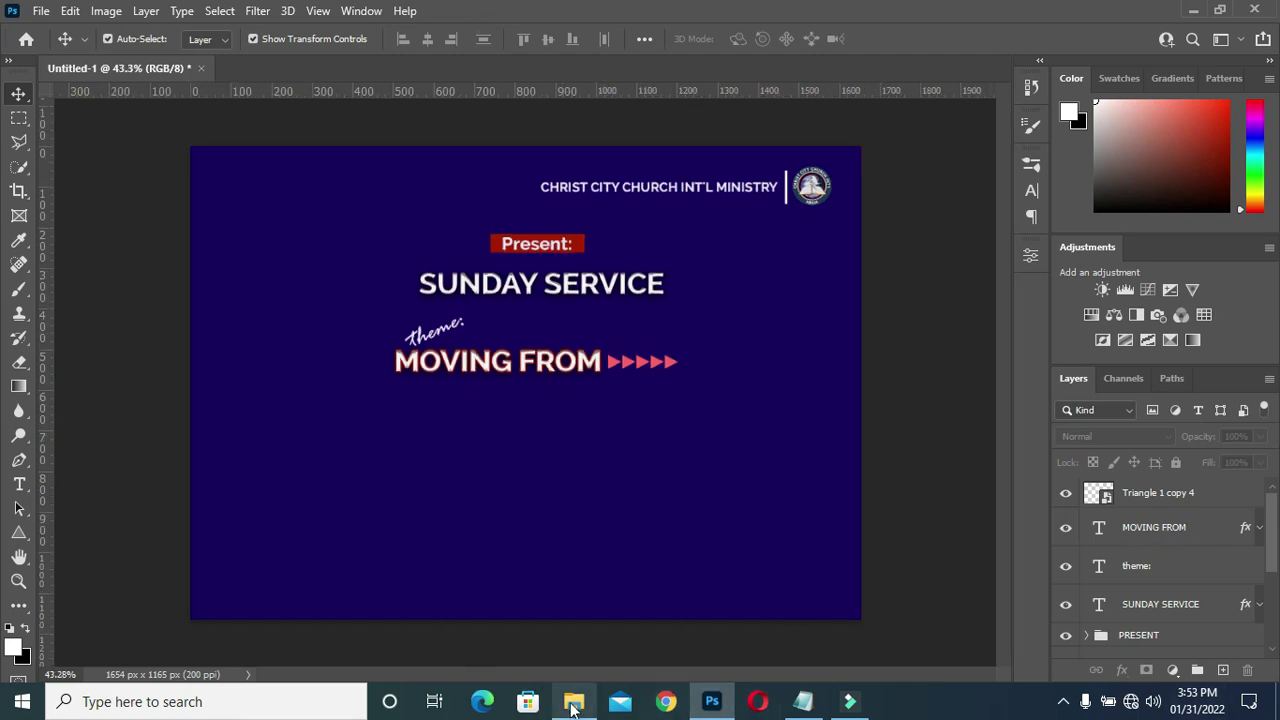
click(573, 701)
double_click(717, 341)
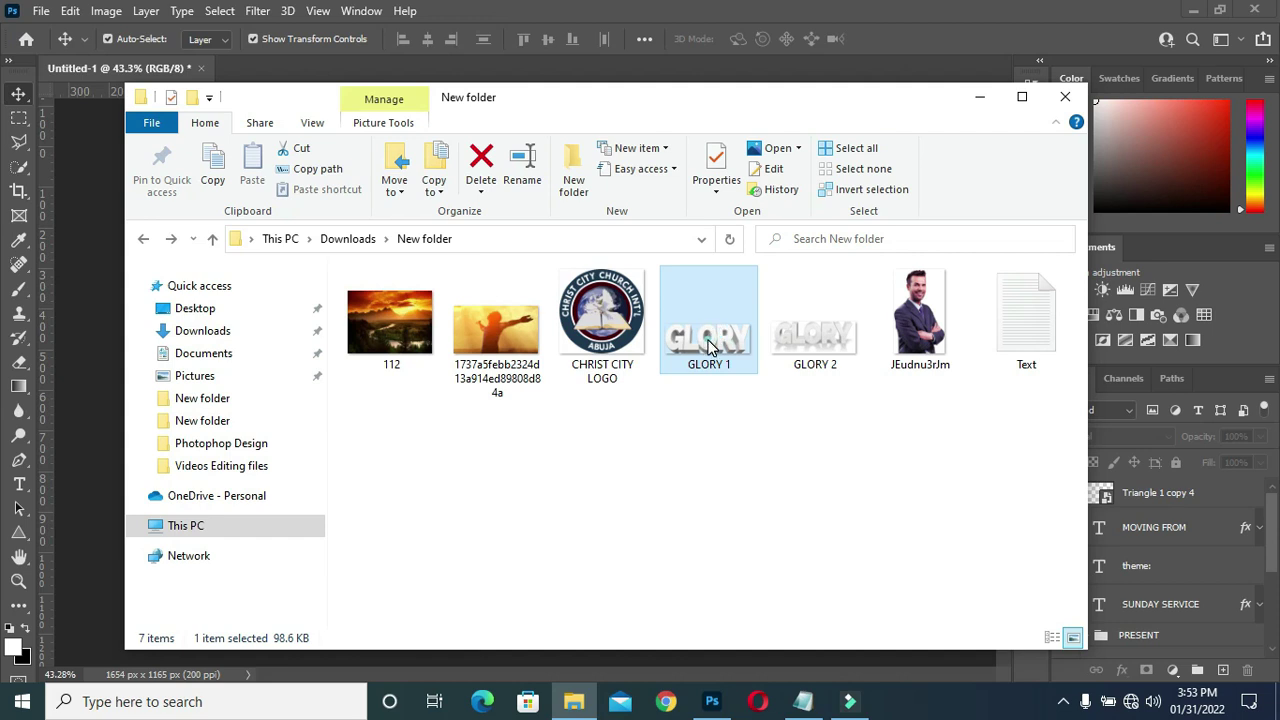
drag(708, 345, 708, 710)
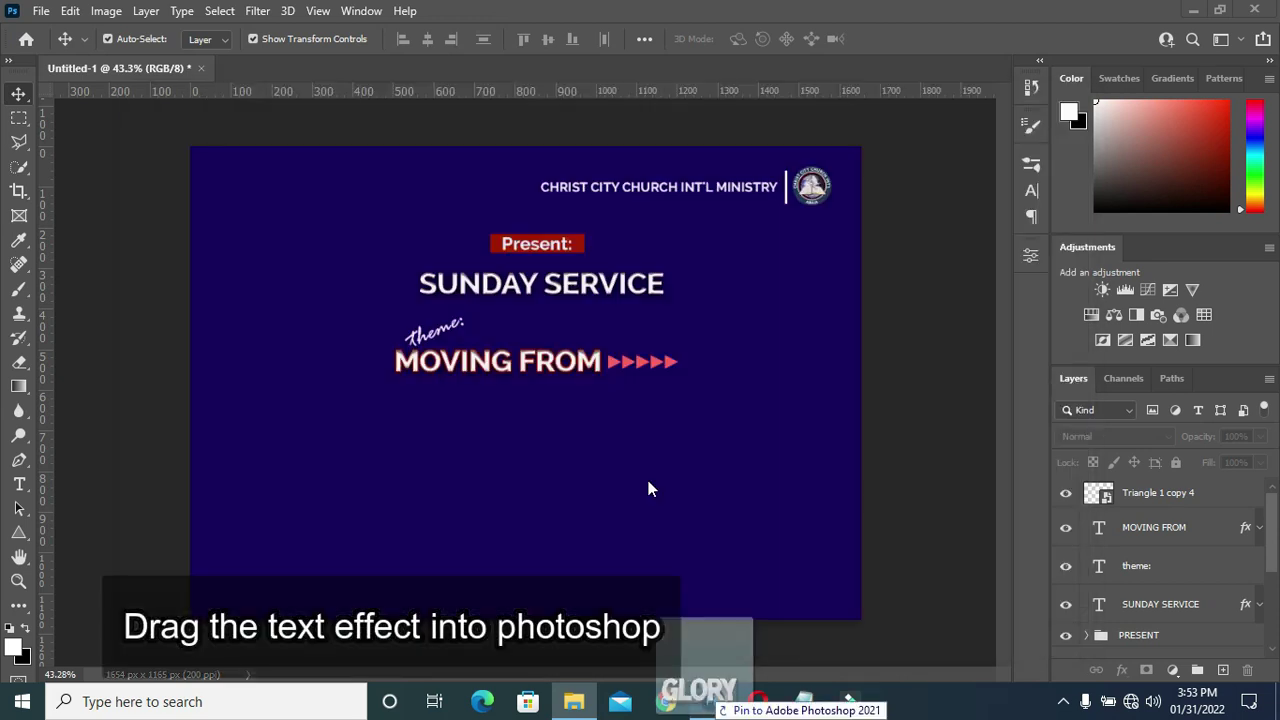
drag(708, 710, 646, 475)
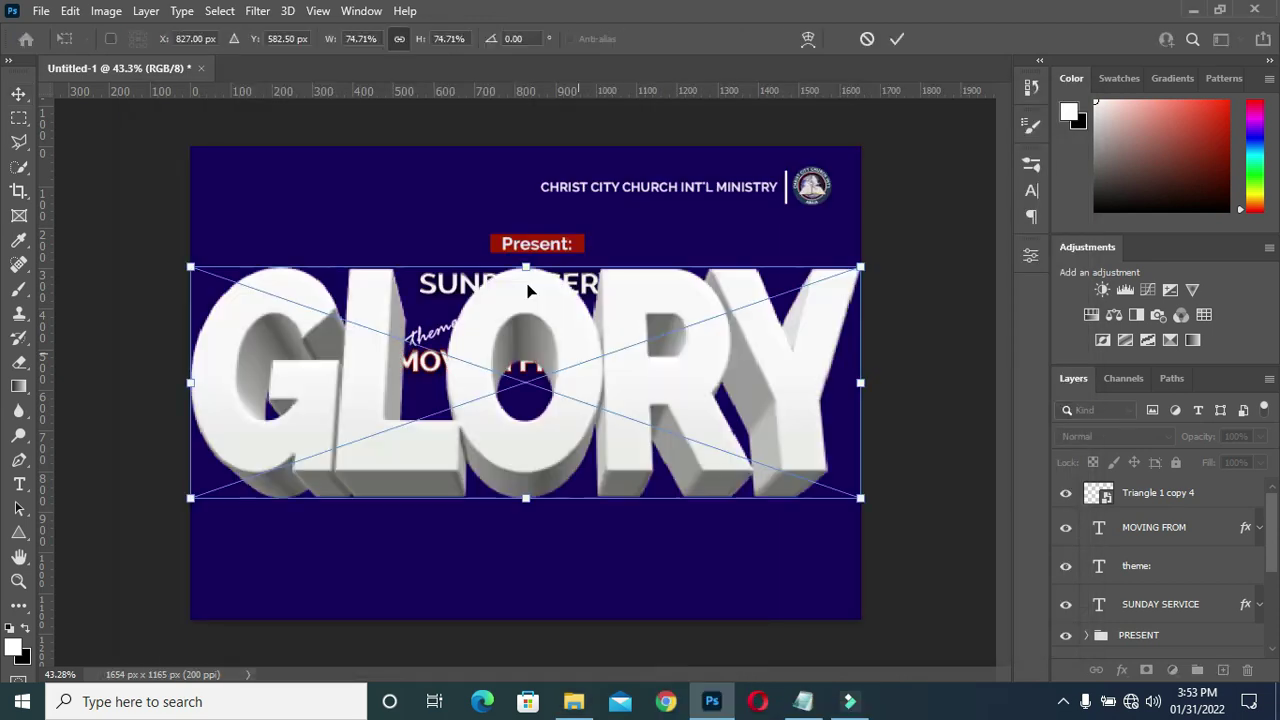
Scale the placed GLORY 1 image to 37.36% and shift it right beneath MOVING FROM.
drag(527, 264, 526, 385)
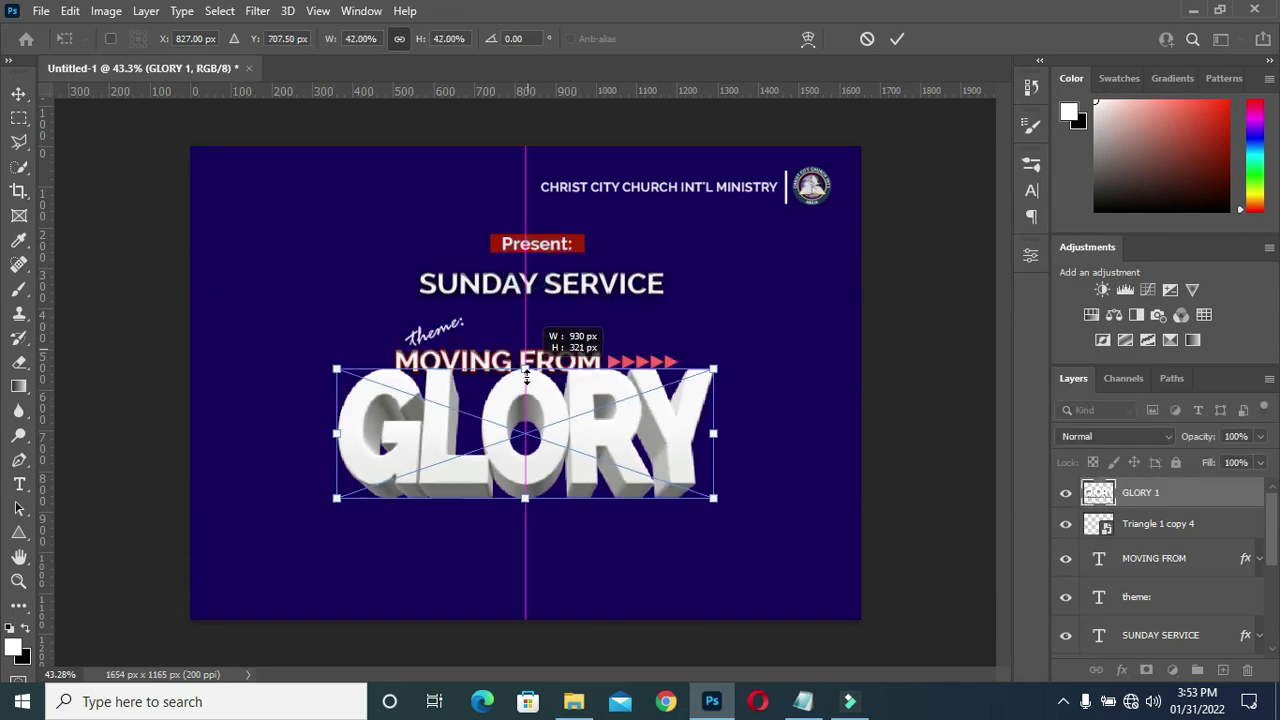
drag(535, 445, 583, 438)
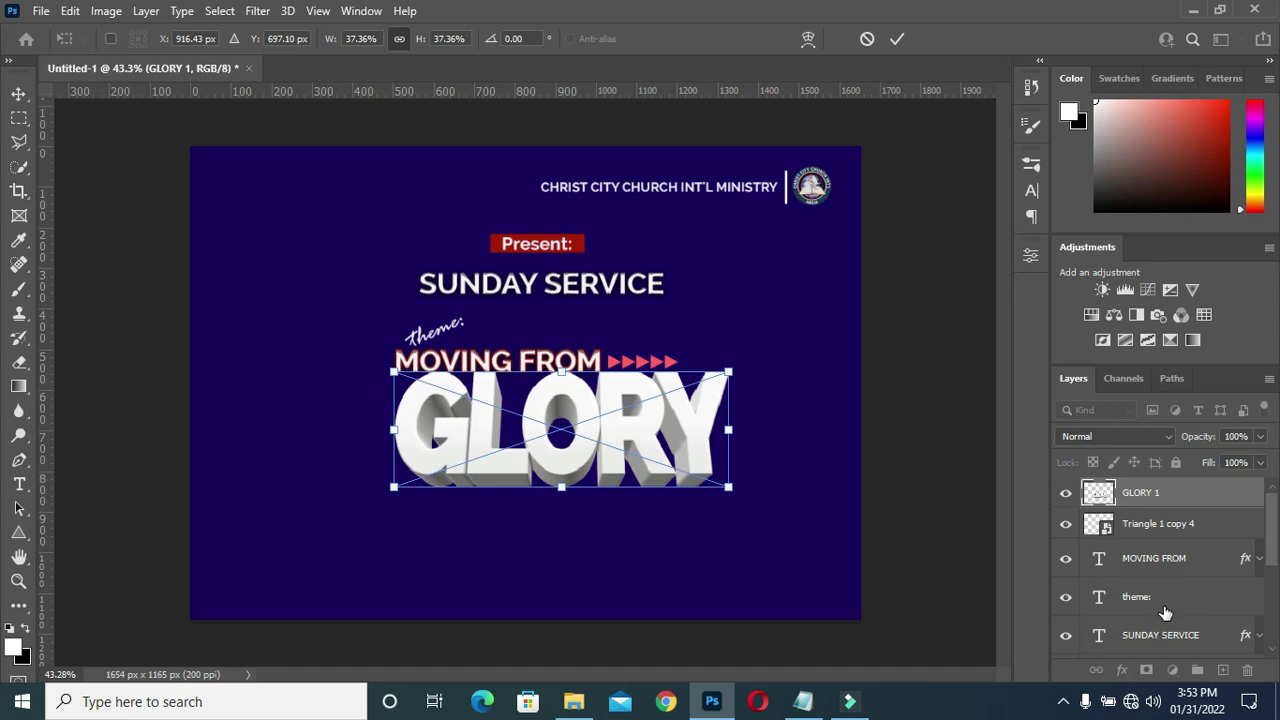
scroll(1168, 600, down, 2)
scroll(1165, 580, down, 1)
scroll(1160, 558, up, 1)
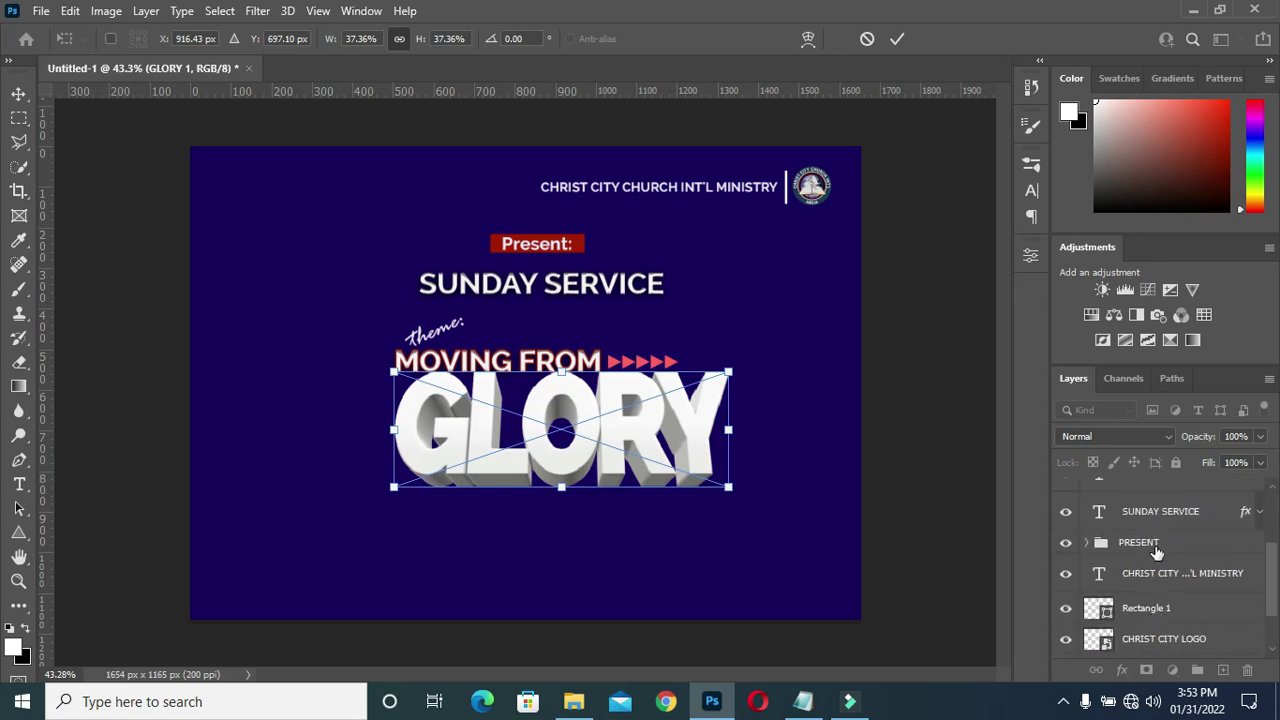
shift+click(1151, 546)
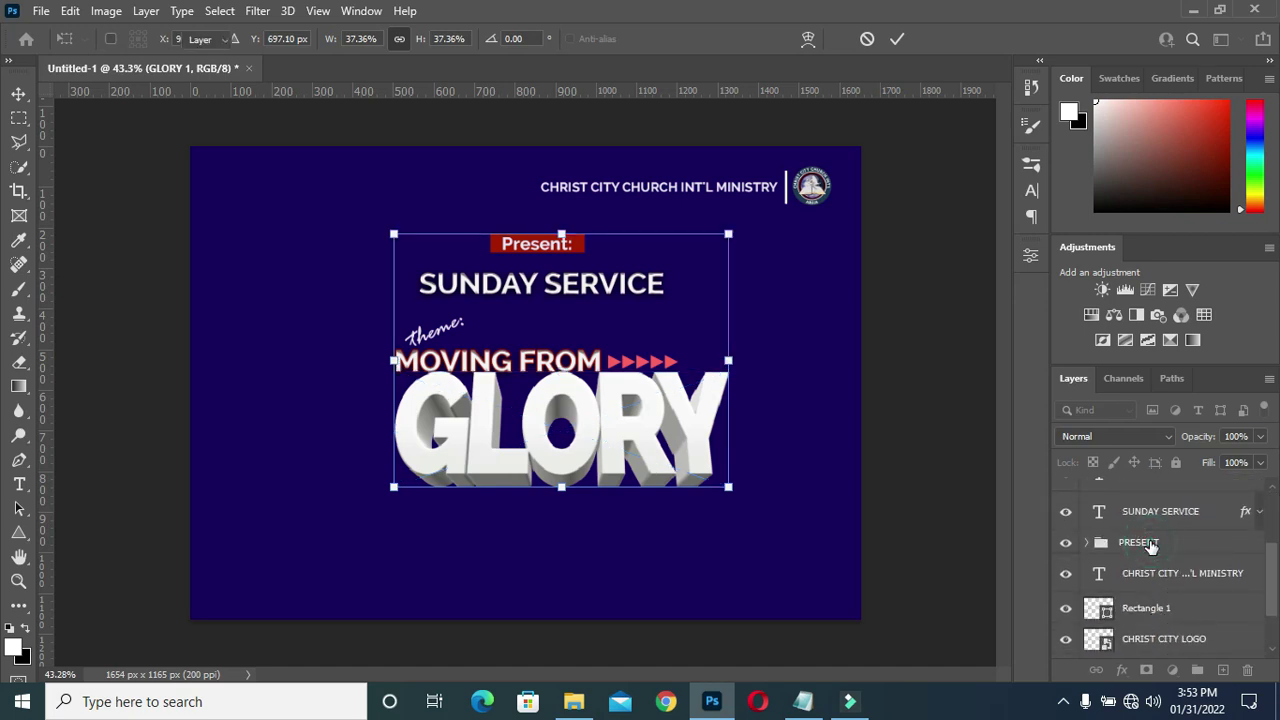
Move the Present-through-GLORY title block right and slightly up, centred under the church header.
click(730, 357)
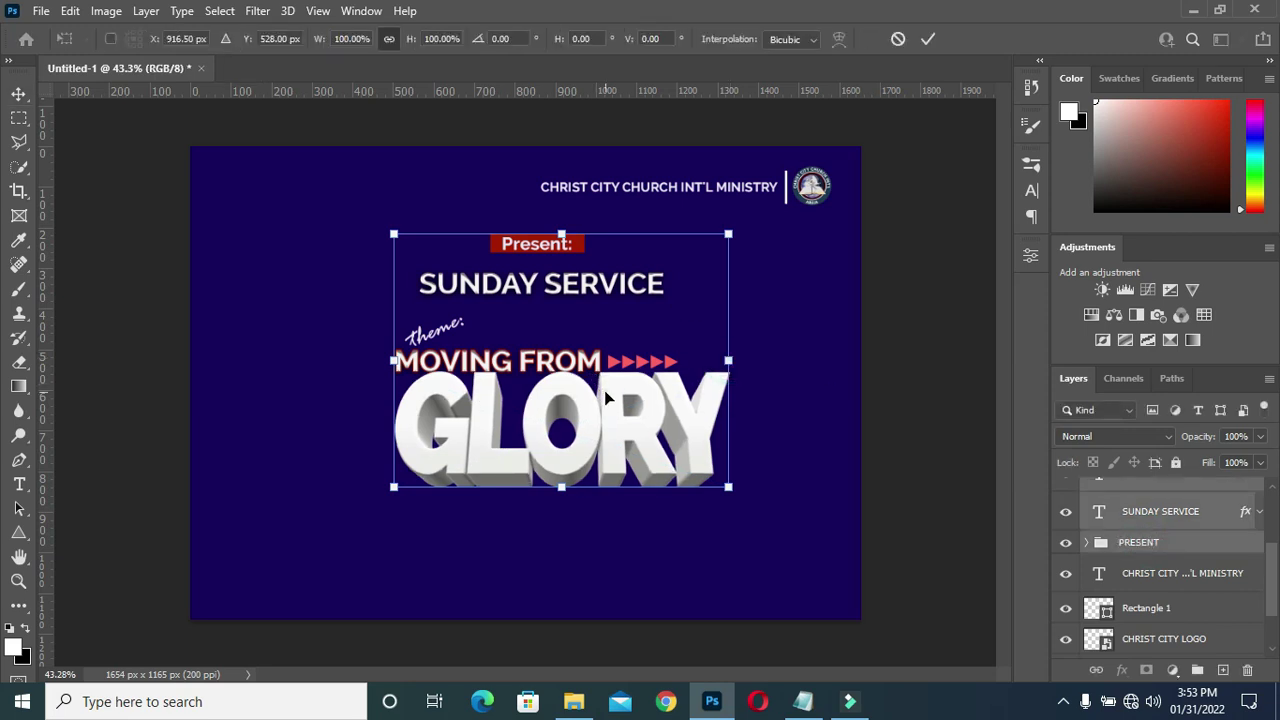
drag(606, 396, 702, 396)
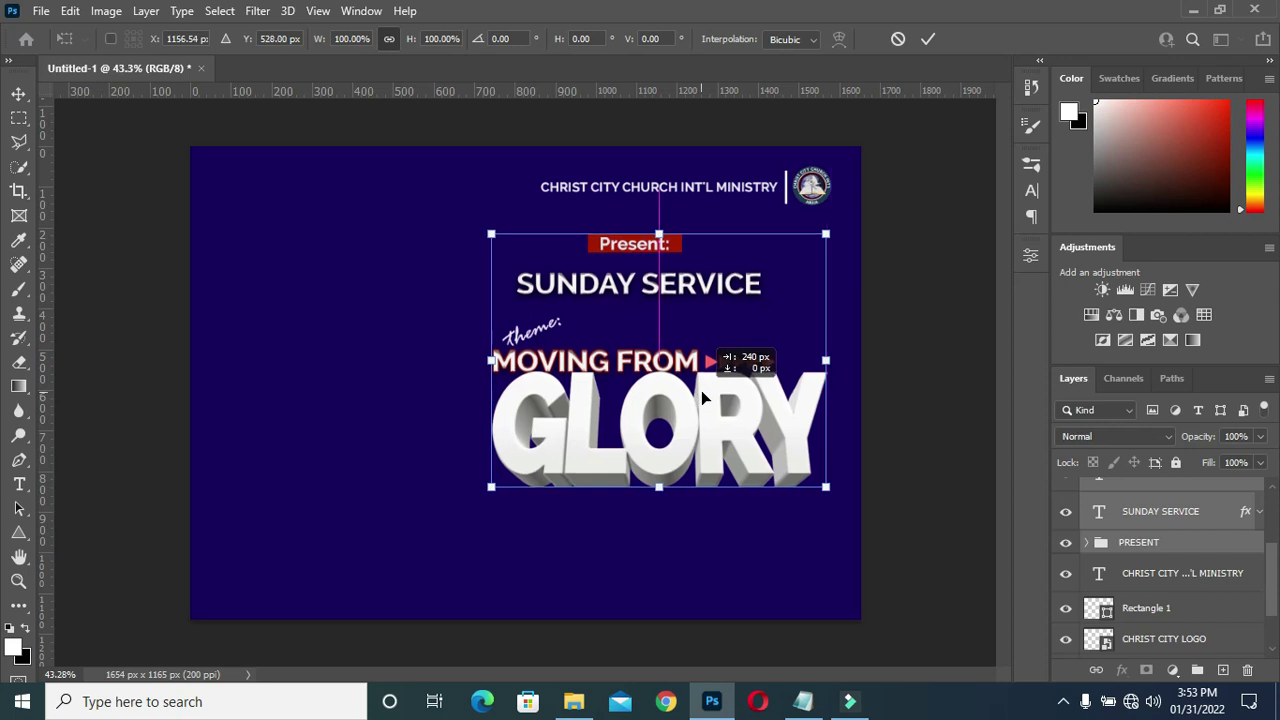
drag(702, 393, 701, 381)
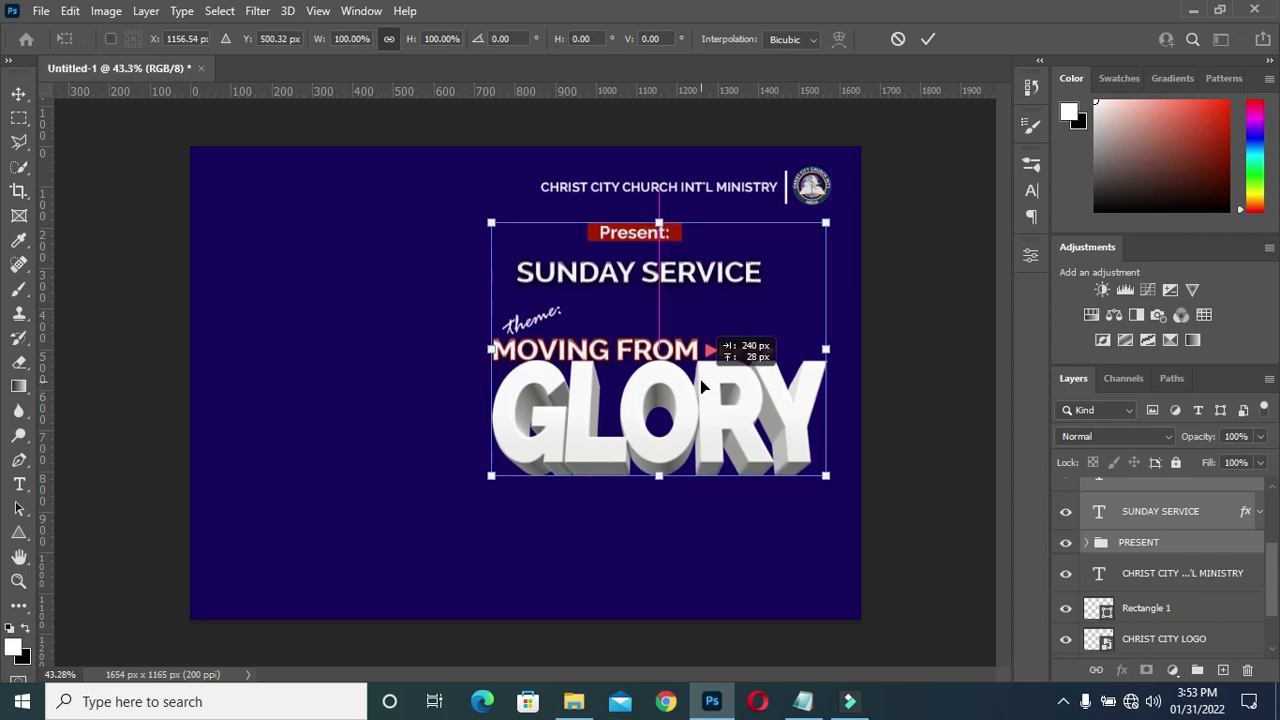
drag(700, 379, 687, 384)
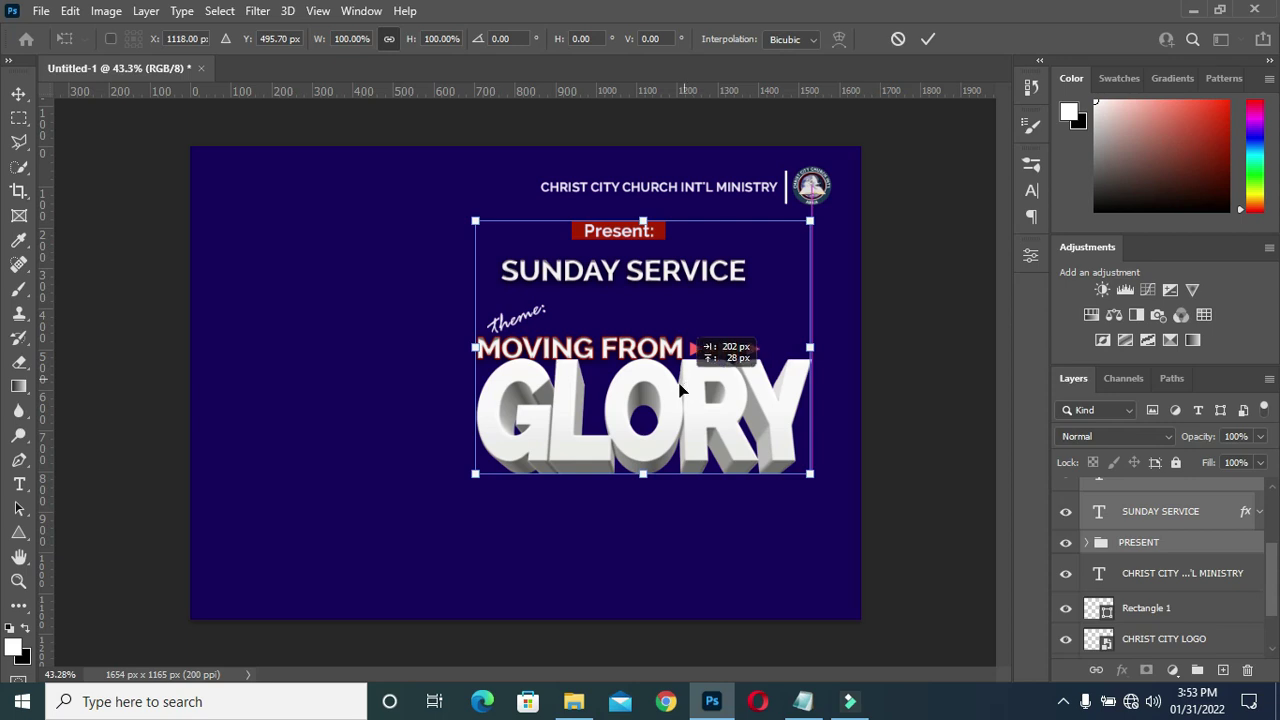
drag(686, 385, 682, 389)
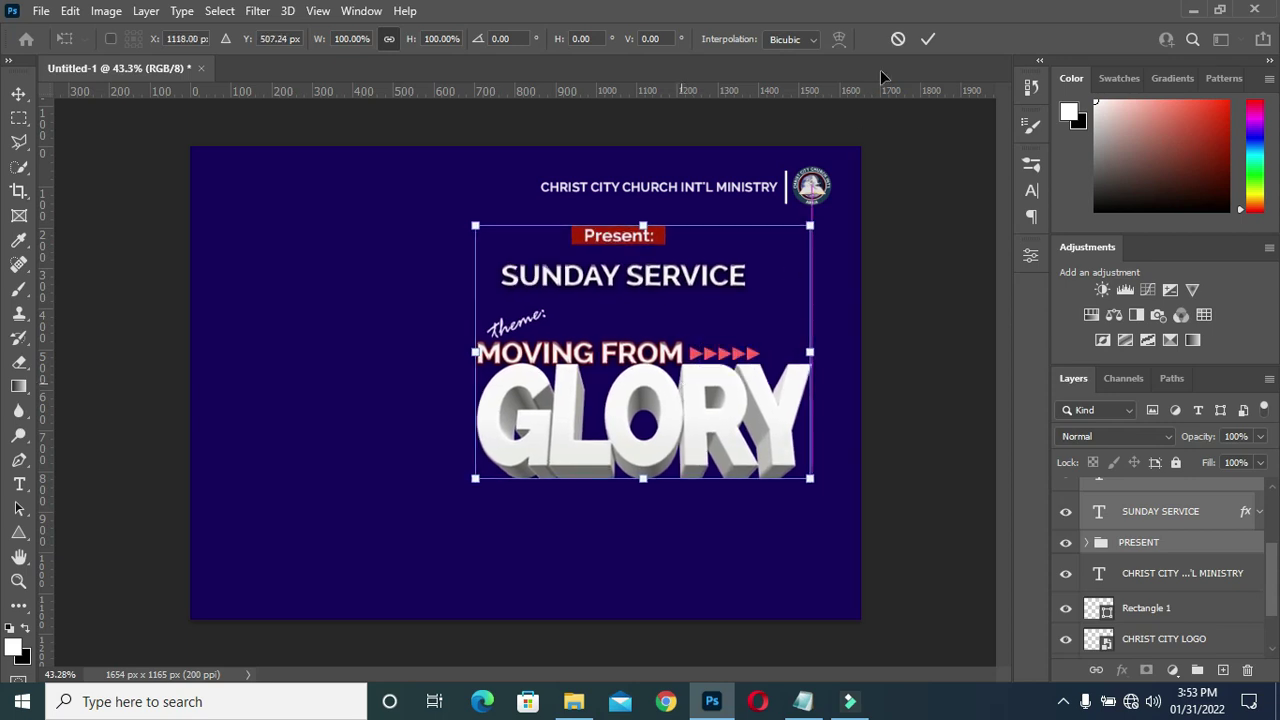
click(929, 39)
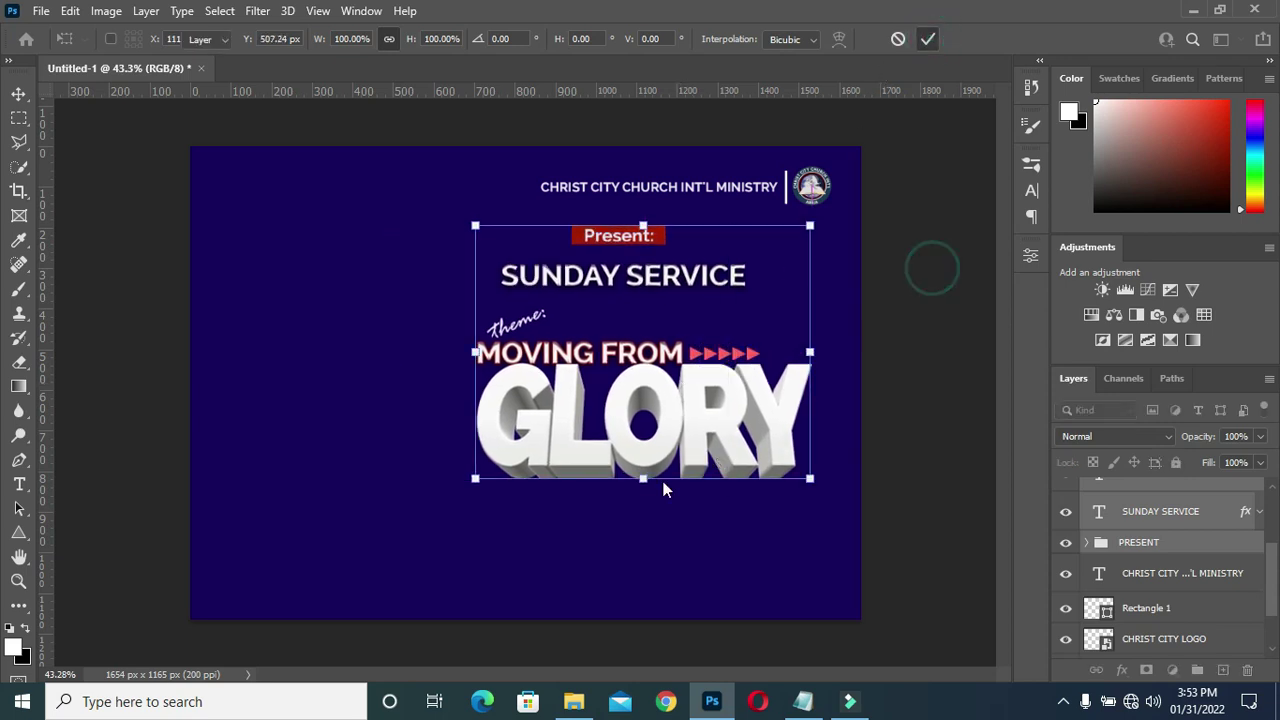
Rescale the GLORY 1 lettering to about 27.92%, tucked directly under MOVING FROM.
scroll(470, 435, up, 2)
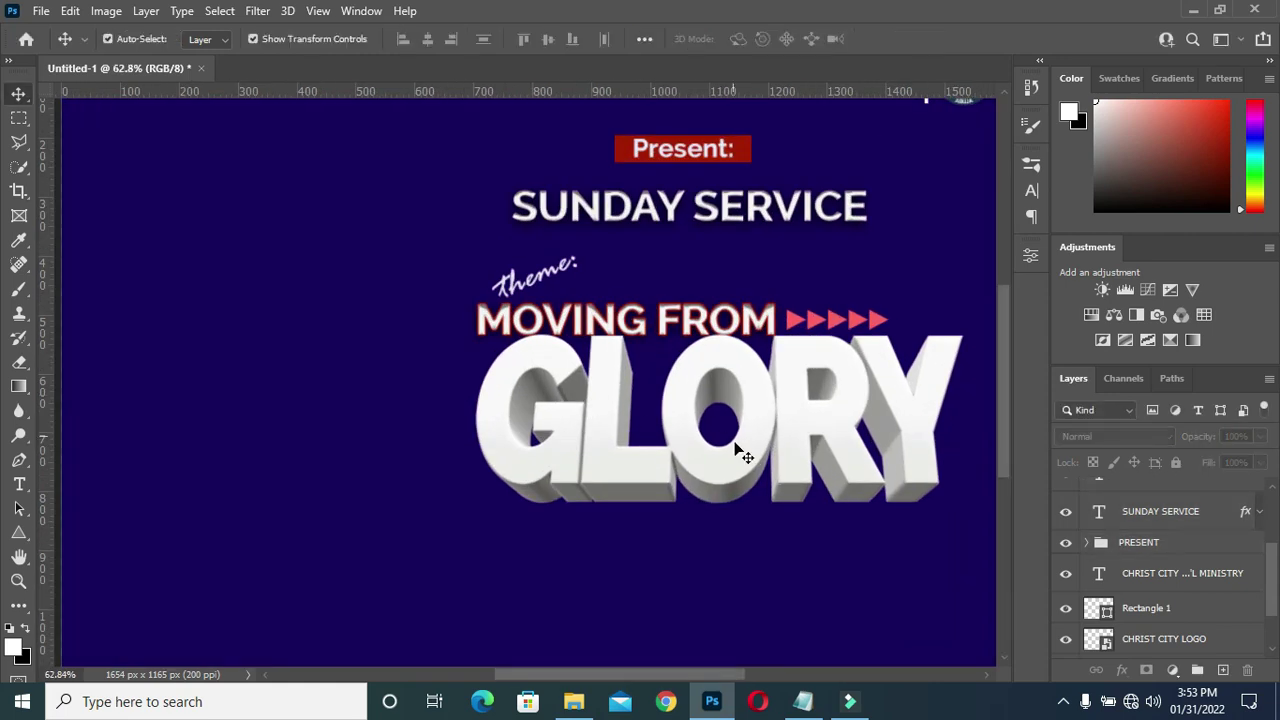
scroll(686, 623, up, 1)
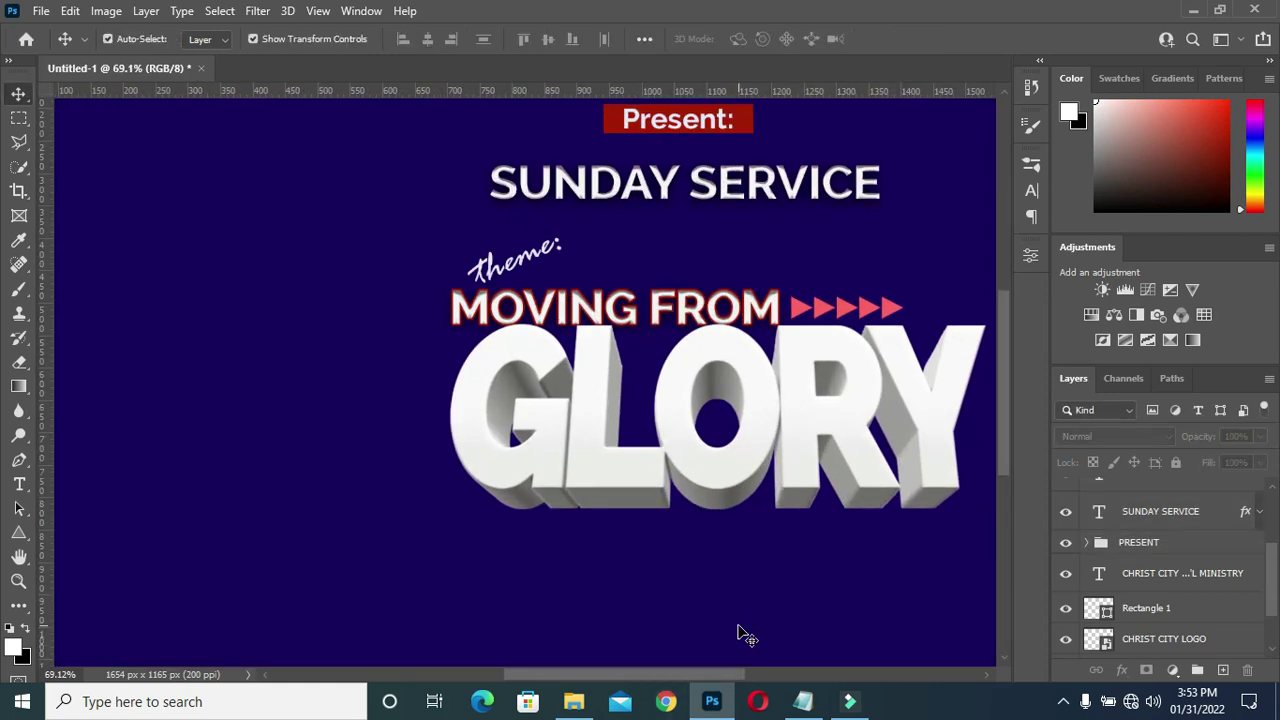
scroll(740, 634, right, 2)
scroll(740, 634, right, 1)
scroll(740, 634, right, 1)
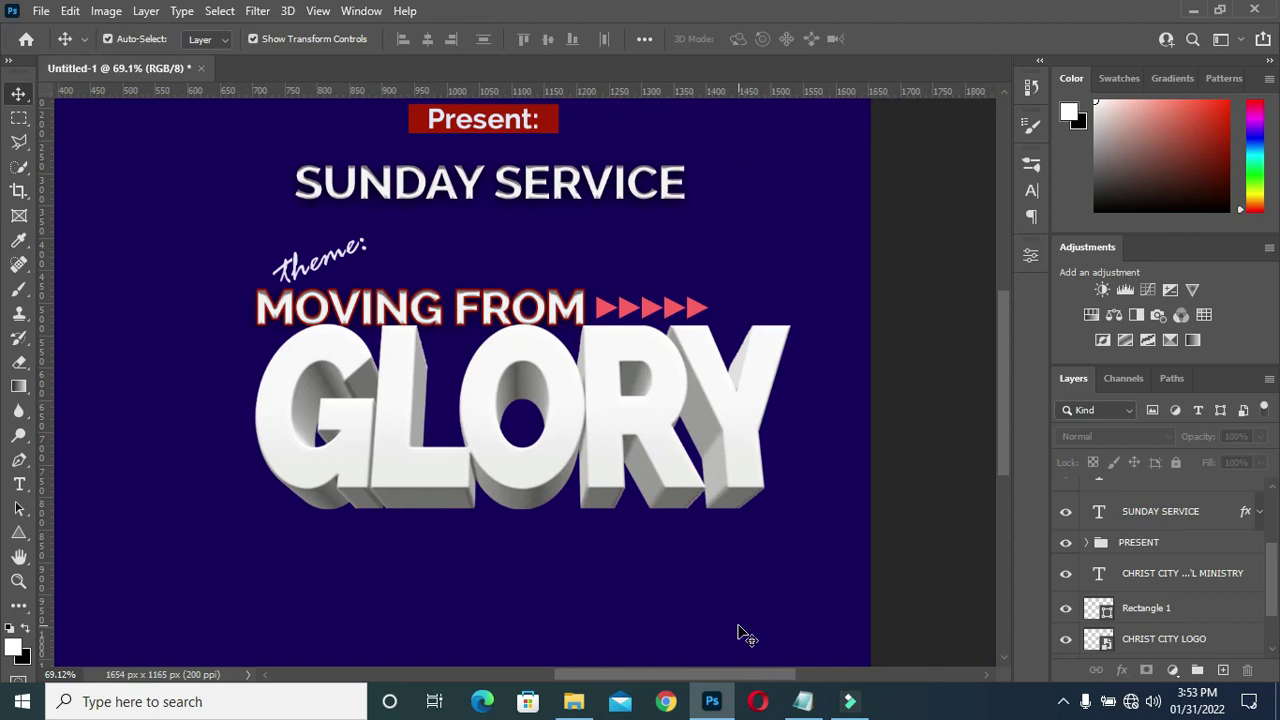
click(675, 467)
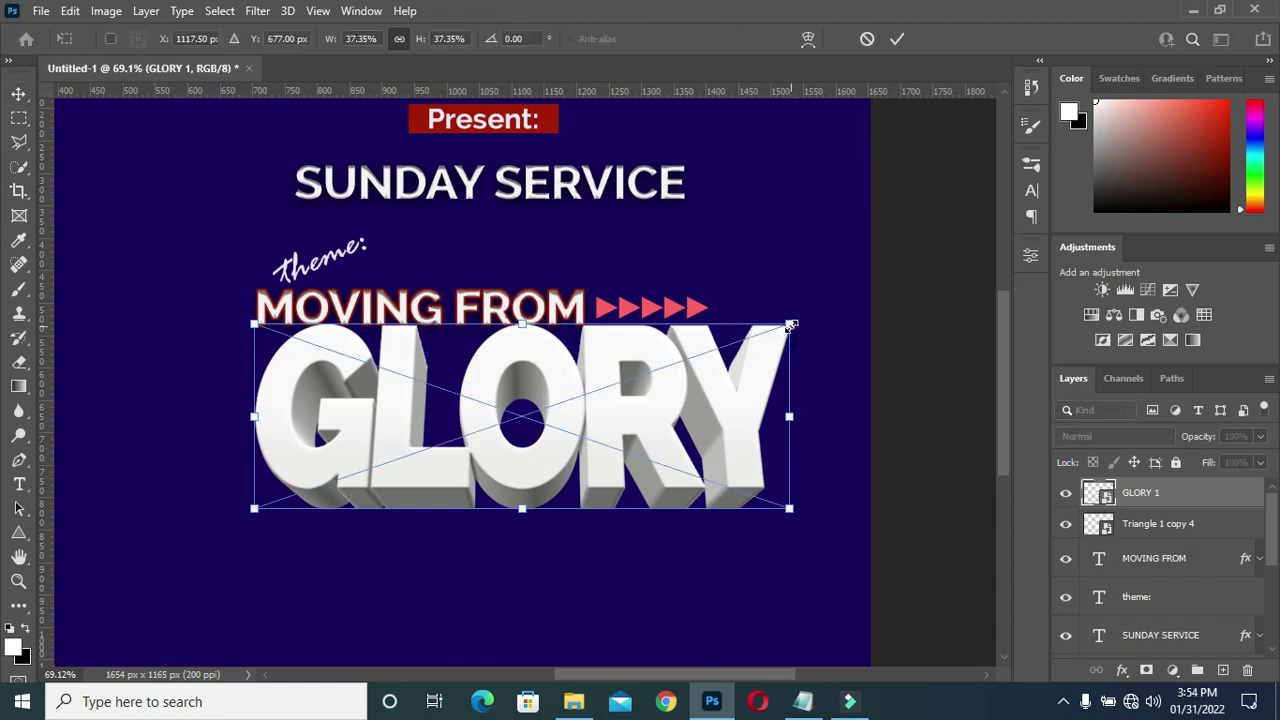
drag(791, 323, 723, 348)
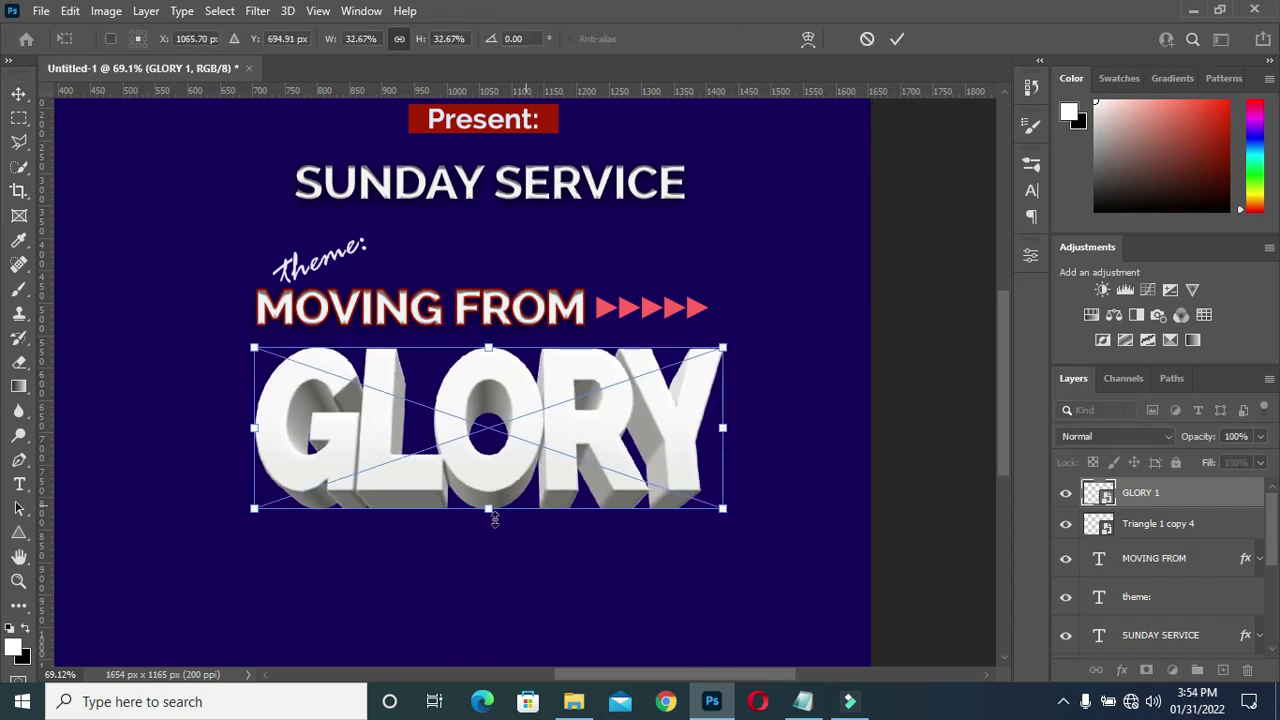
mouse_move(492, 508)
mouse_down()
mouse_move(492, 446)
mouse_move(445, 430)
mouse_up()
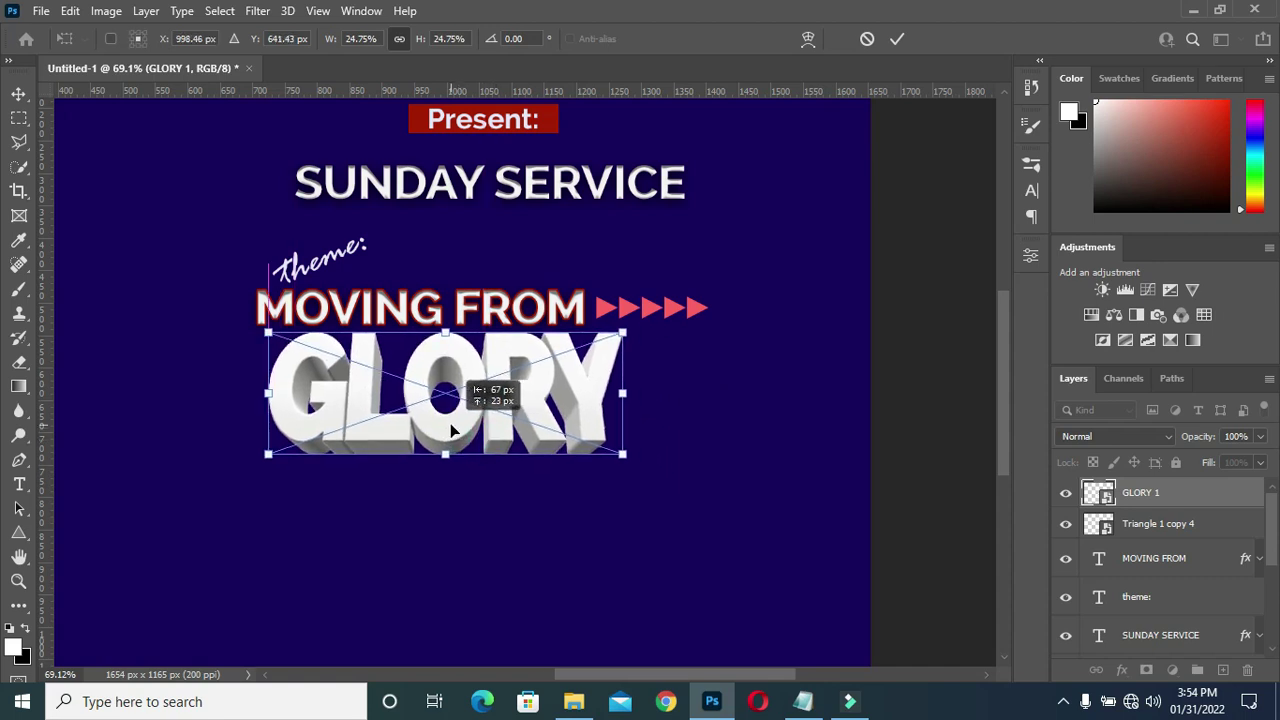
drag(445, 430, 446, 428)
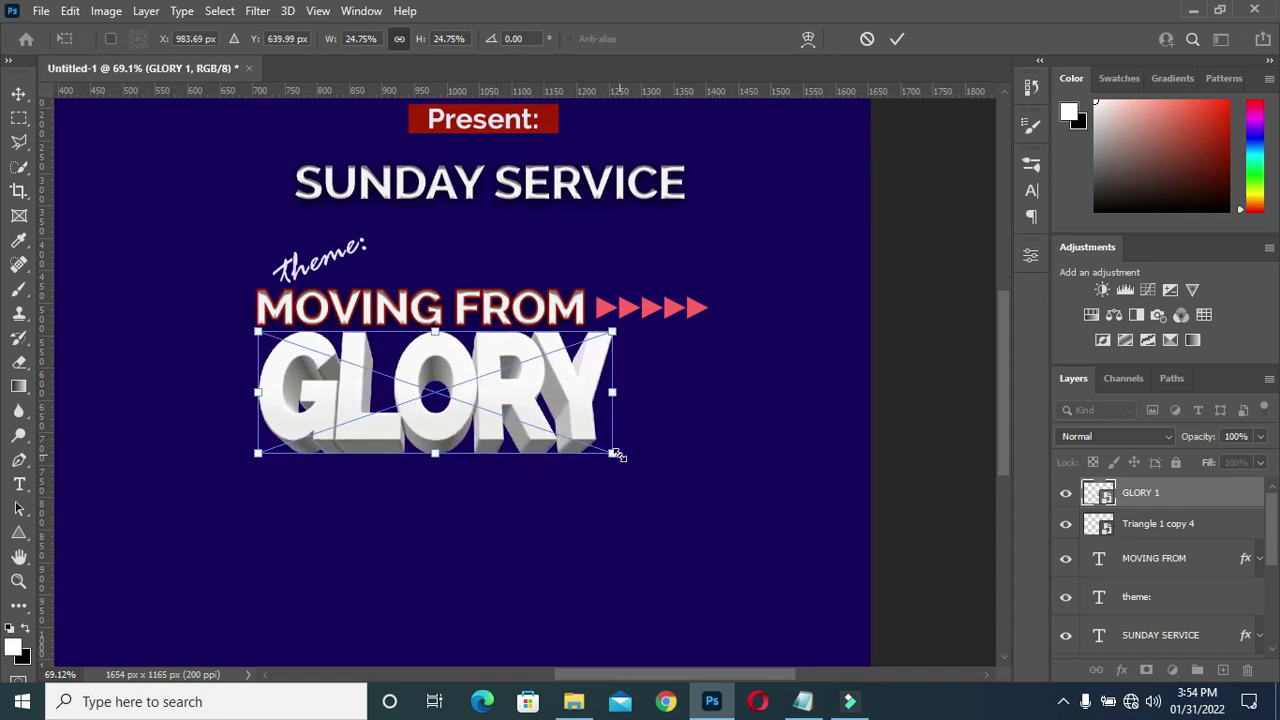
drag(614, 456, 697, 398)
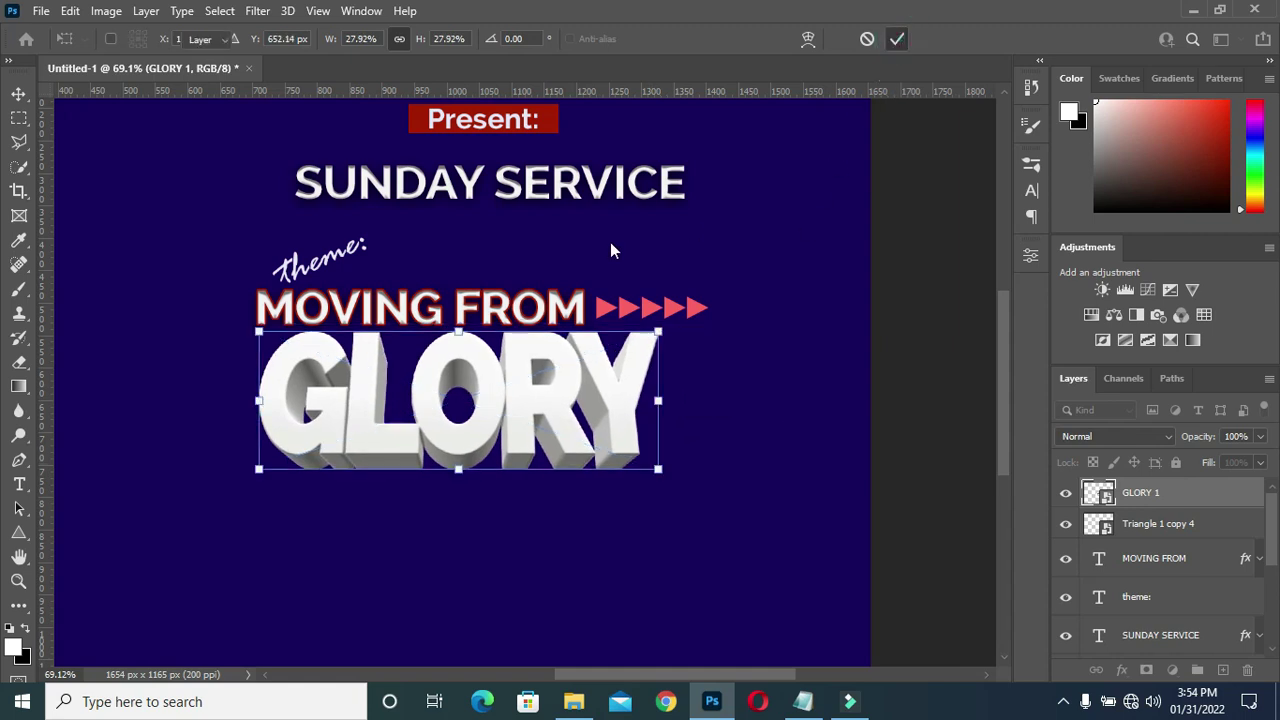
key(ctrl+0)
key(Return)
scroll(607, 360, down, 1)
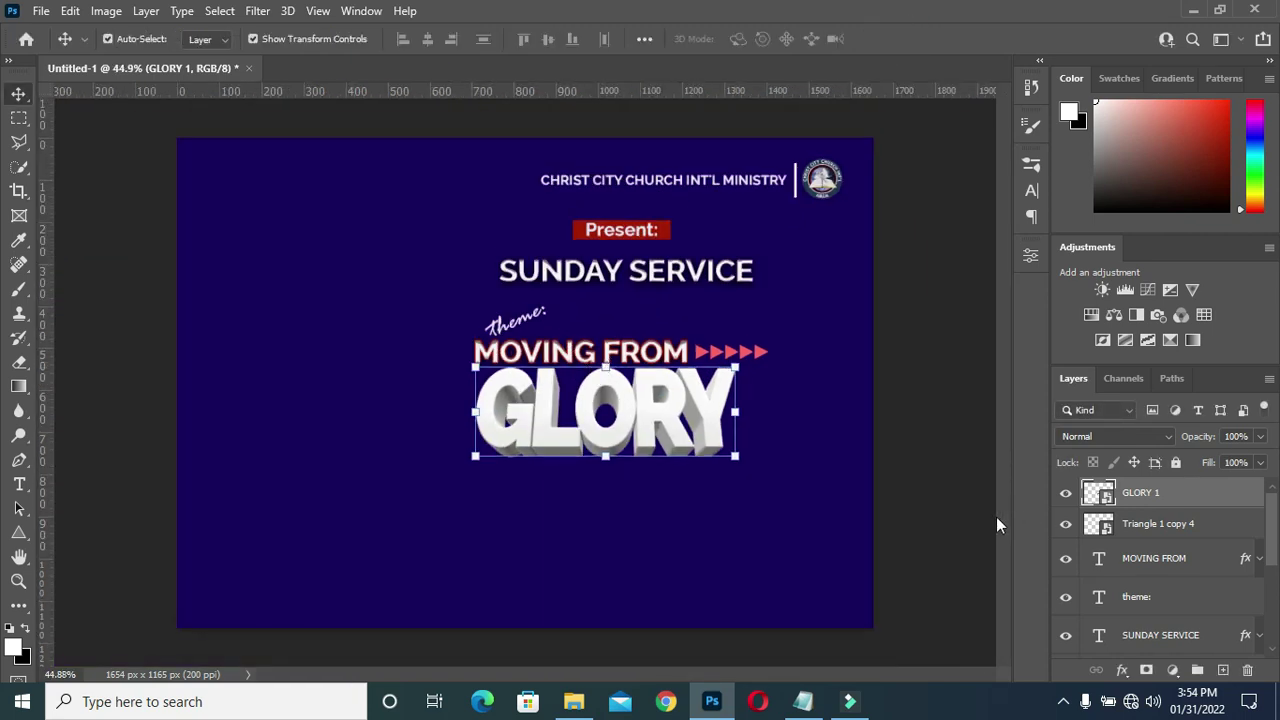
Bring GLORY 2 from File Explorer into the flyer, scaled to about 23% under the first GLORY.
click(573, 701)
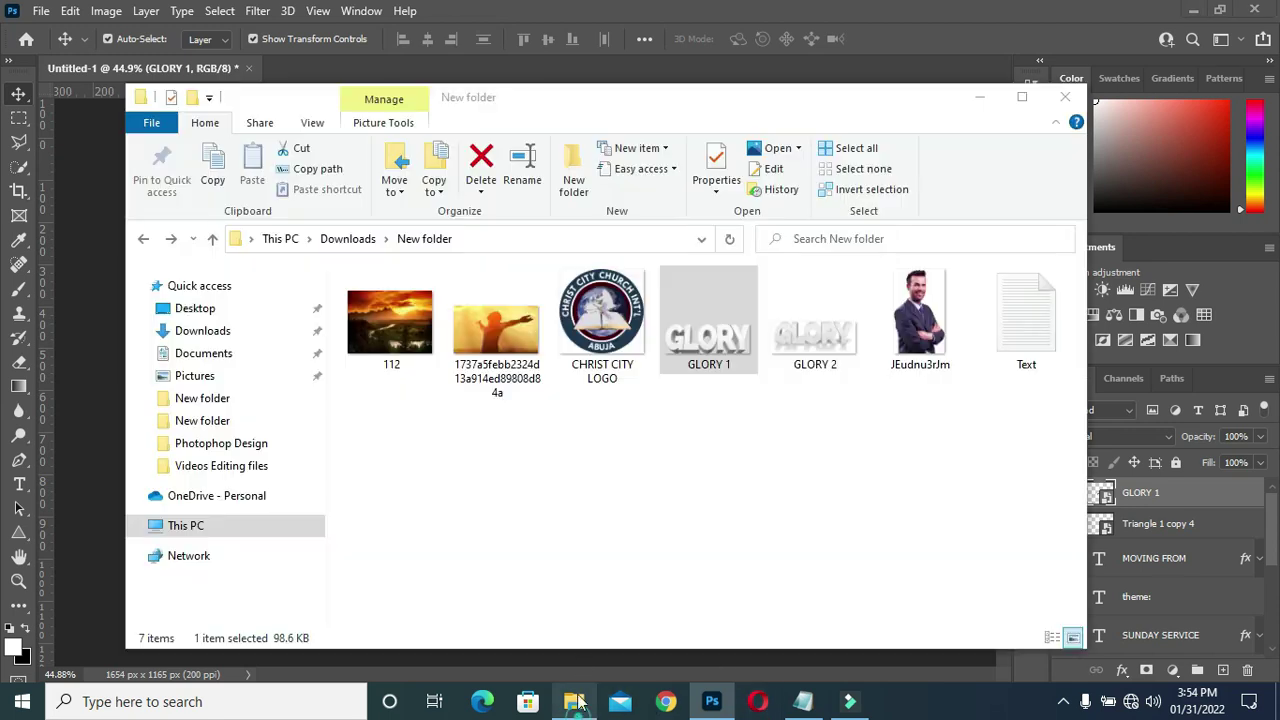
click(833, 341)
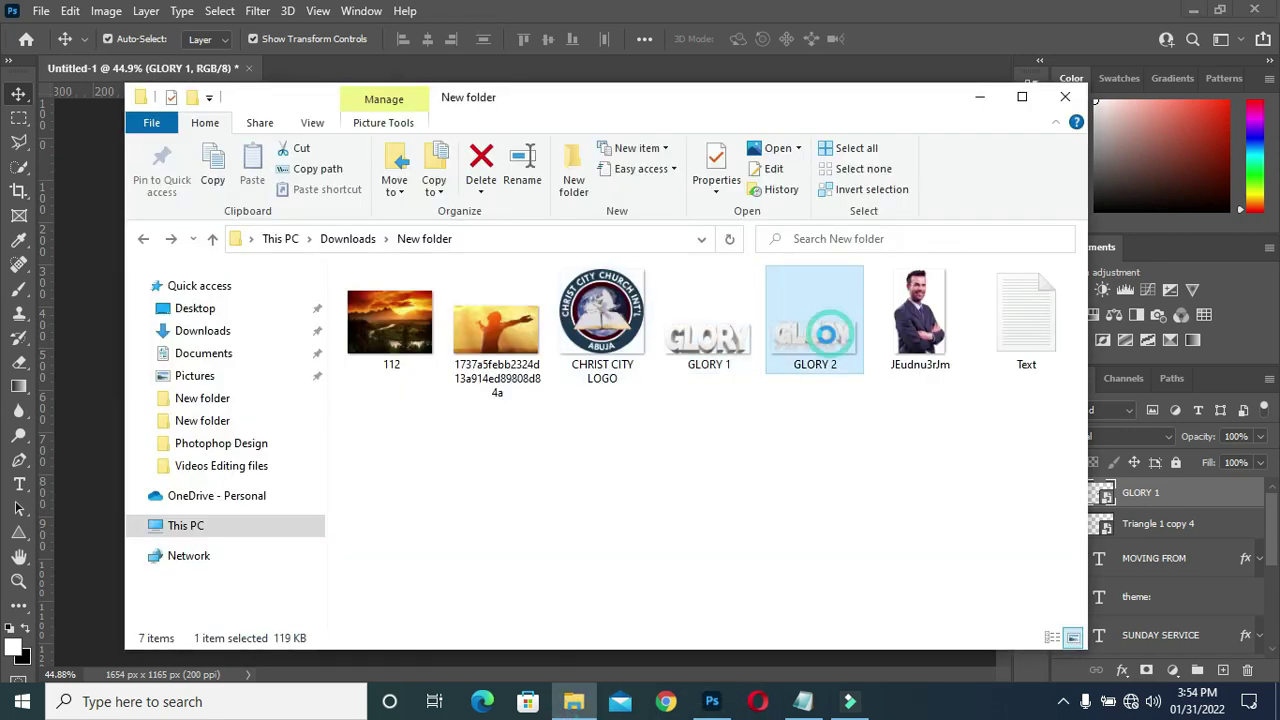
drag(805, 410, 650, 547)
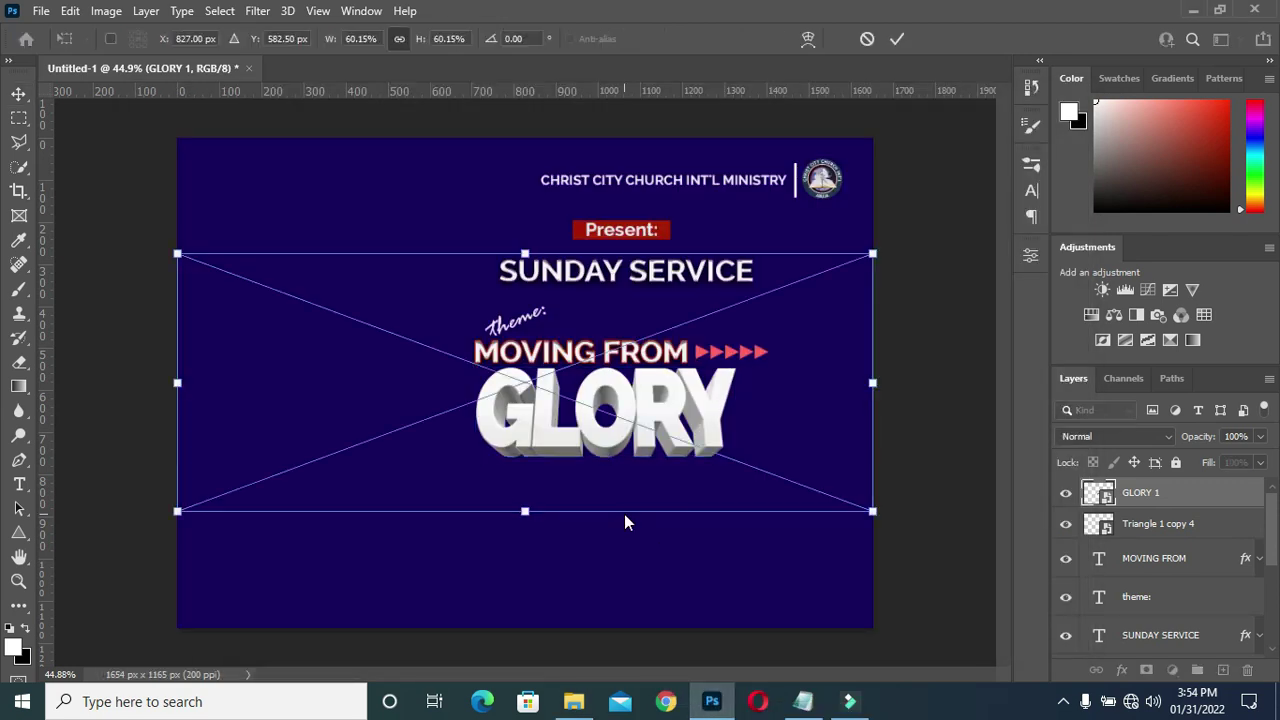
mouse_move(525, 254)
mouse_down()
mouse_move(515, 427)
mouse_move(617, 495)
mouse_up()
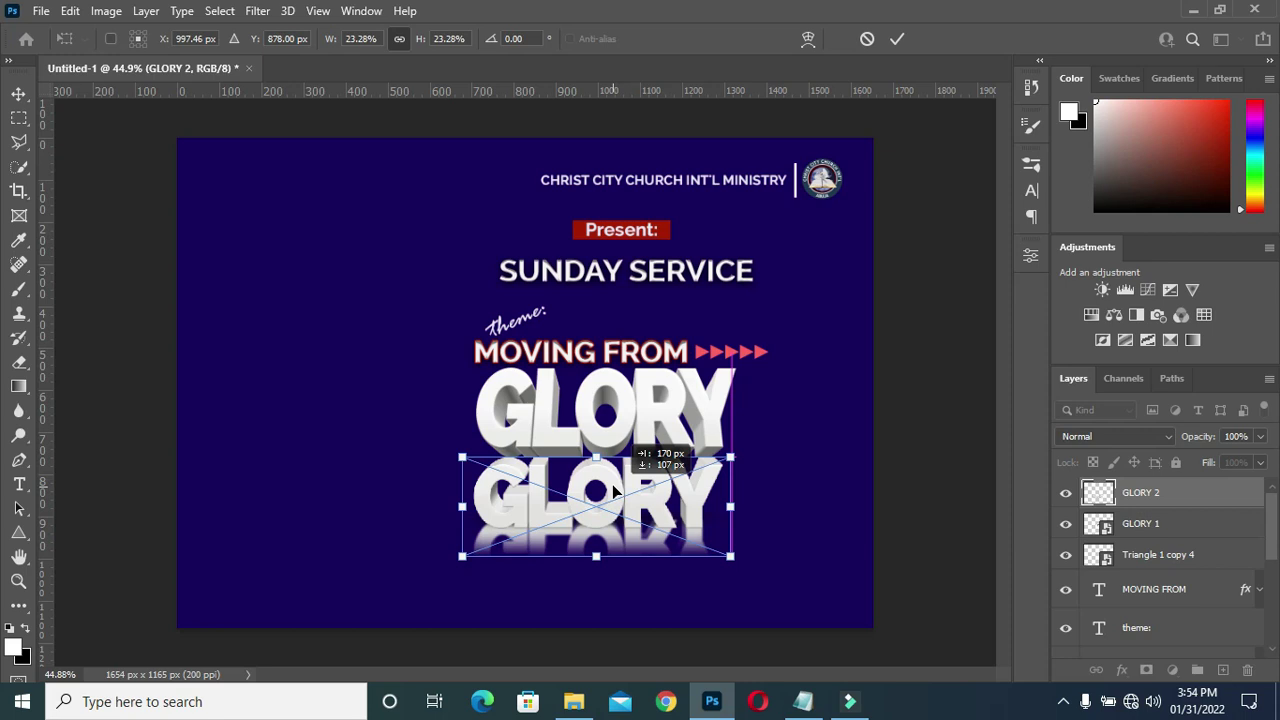
drag(614, 490, 620, 492)
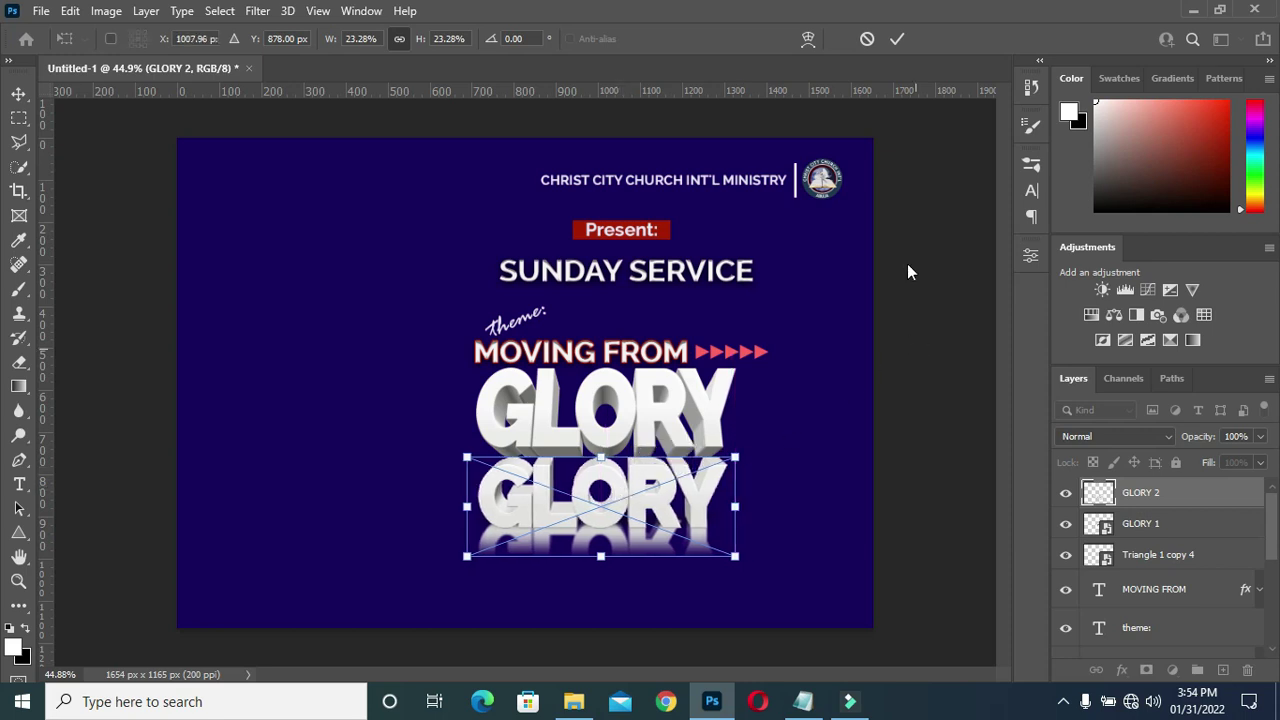
click(897, 40)
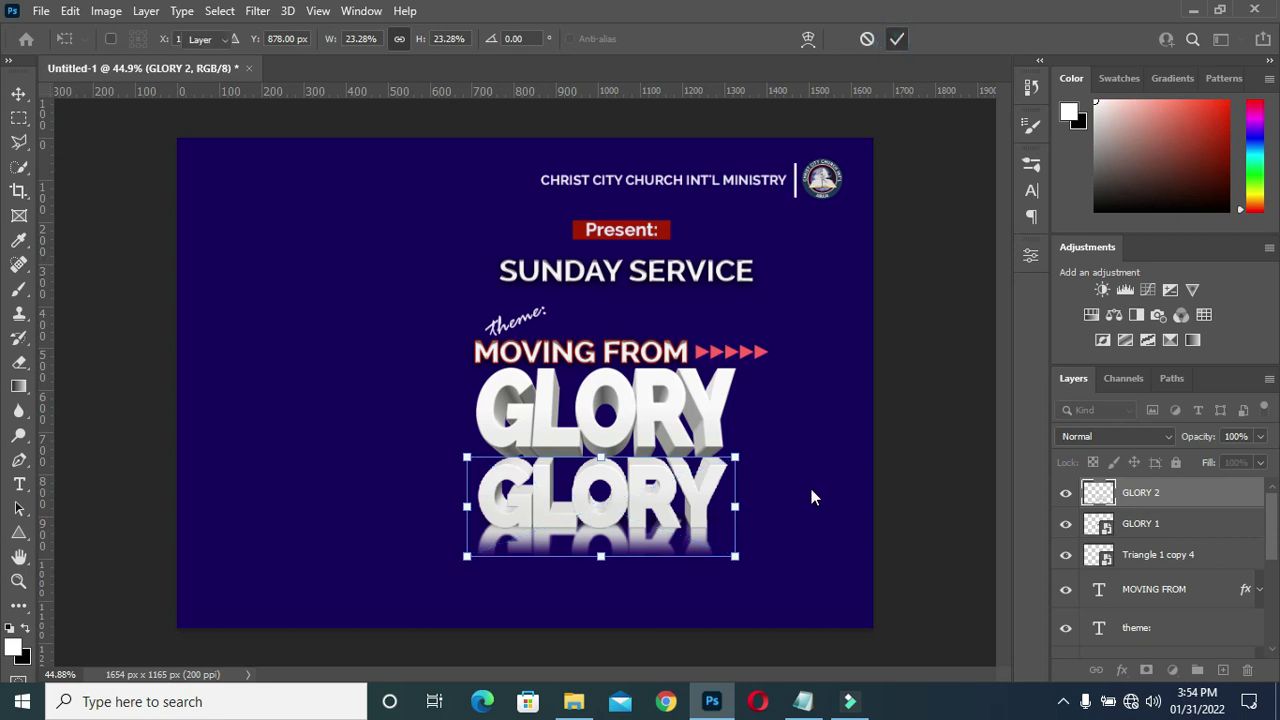
Widen GLORY 2 slightly to 23.94% to match the first GLORY, then deselect to preview.
scroll(800, 505, up, 3)
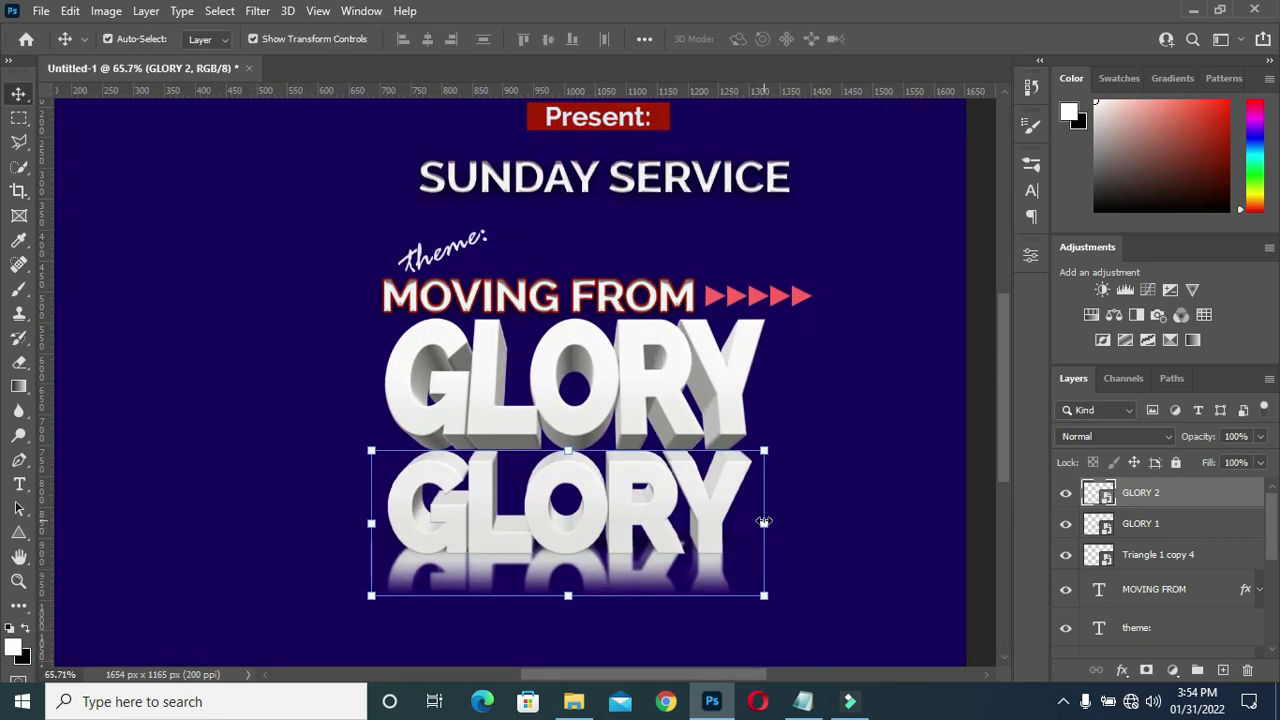
click(762, 522)
drag(762, 522, 774, 525)
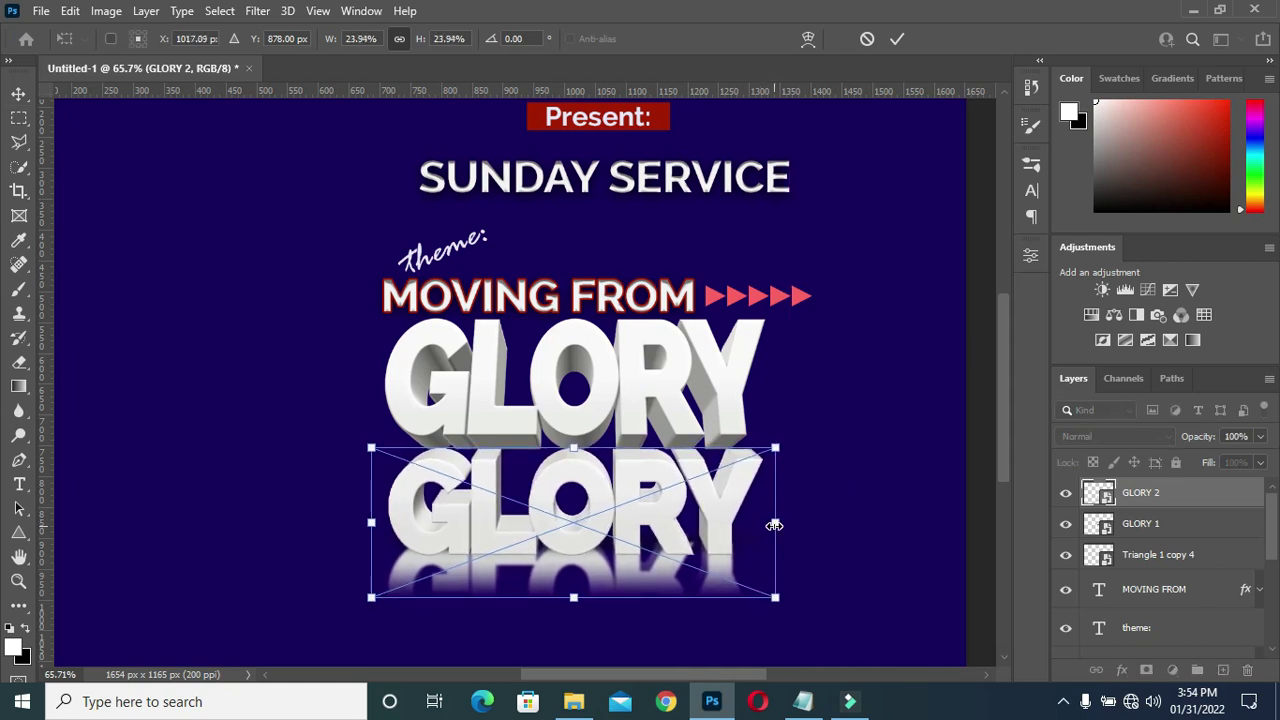
click(898, 39)
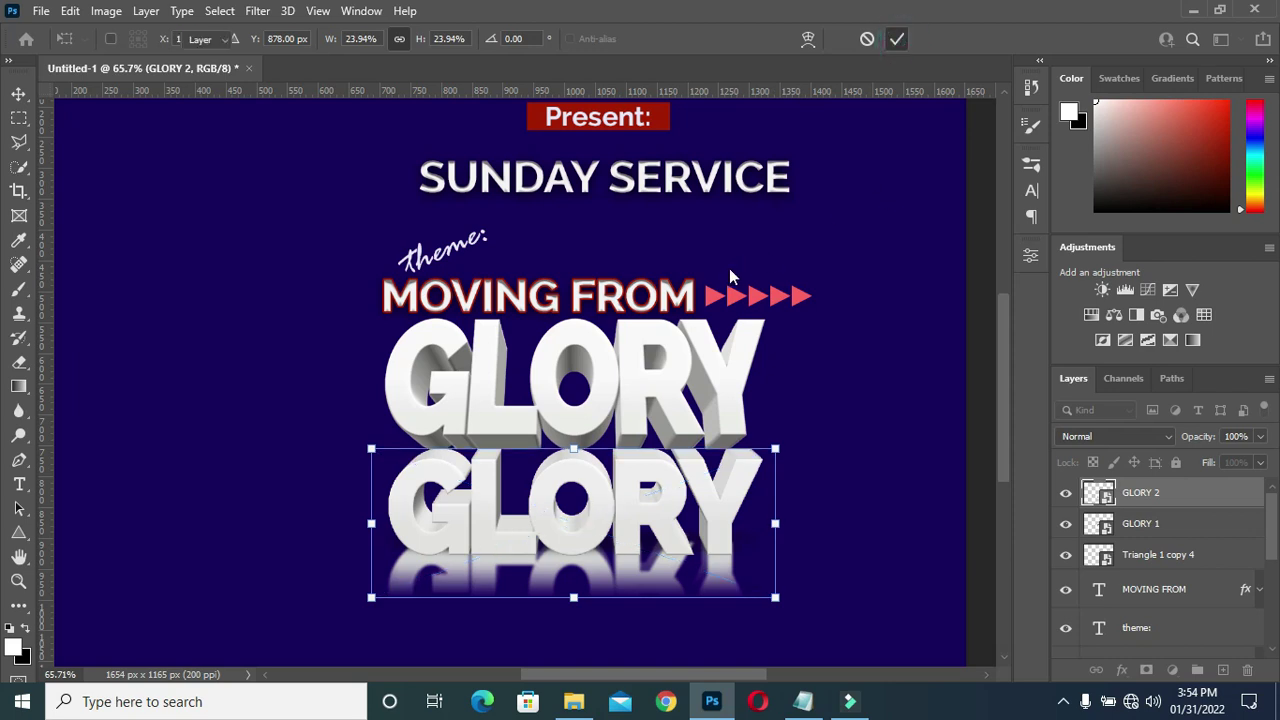
scroll(973, 200, down, 2)
click(950, 432)
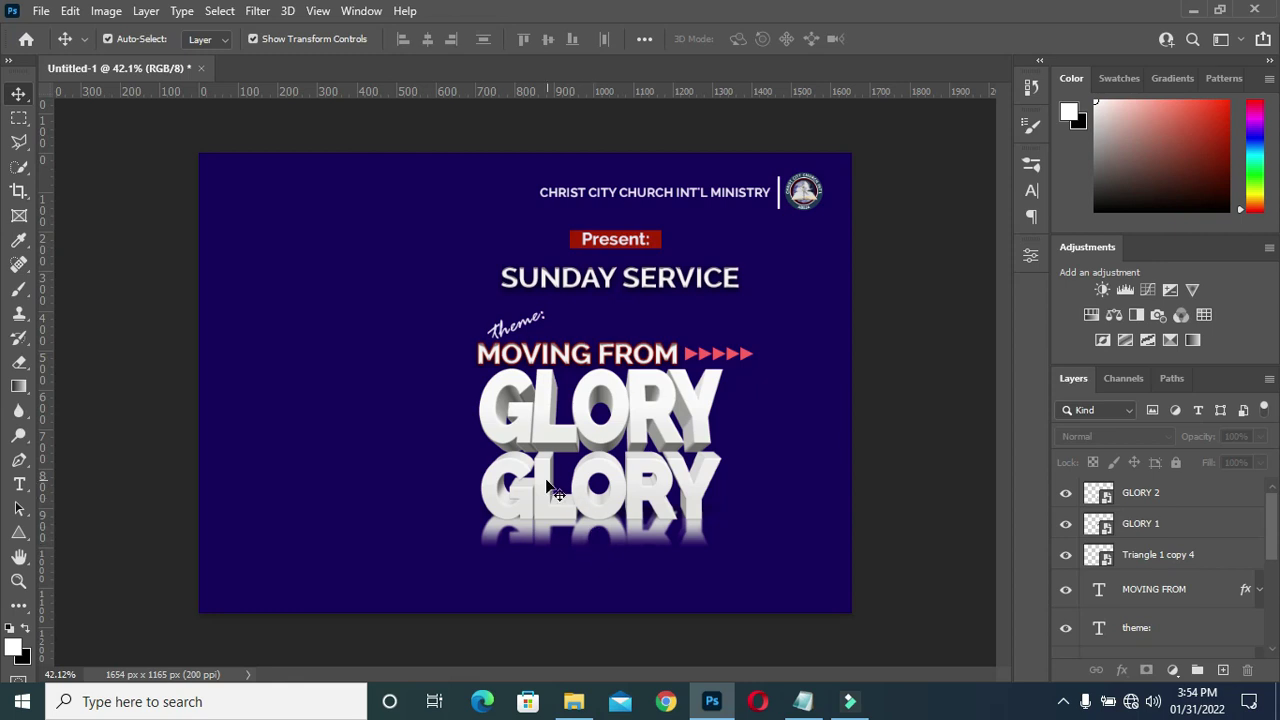
Draw a white rectangle and move it below the GLORY GLORY reflection.
scroll(547, 490, up, 1)
scroll(583, 596, up, 2)
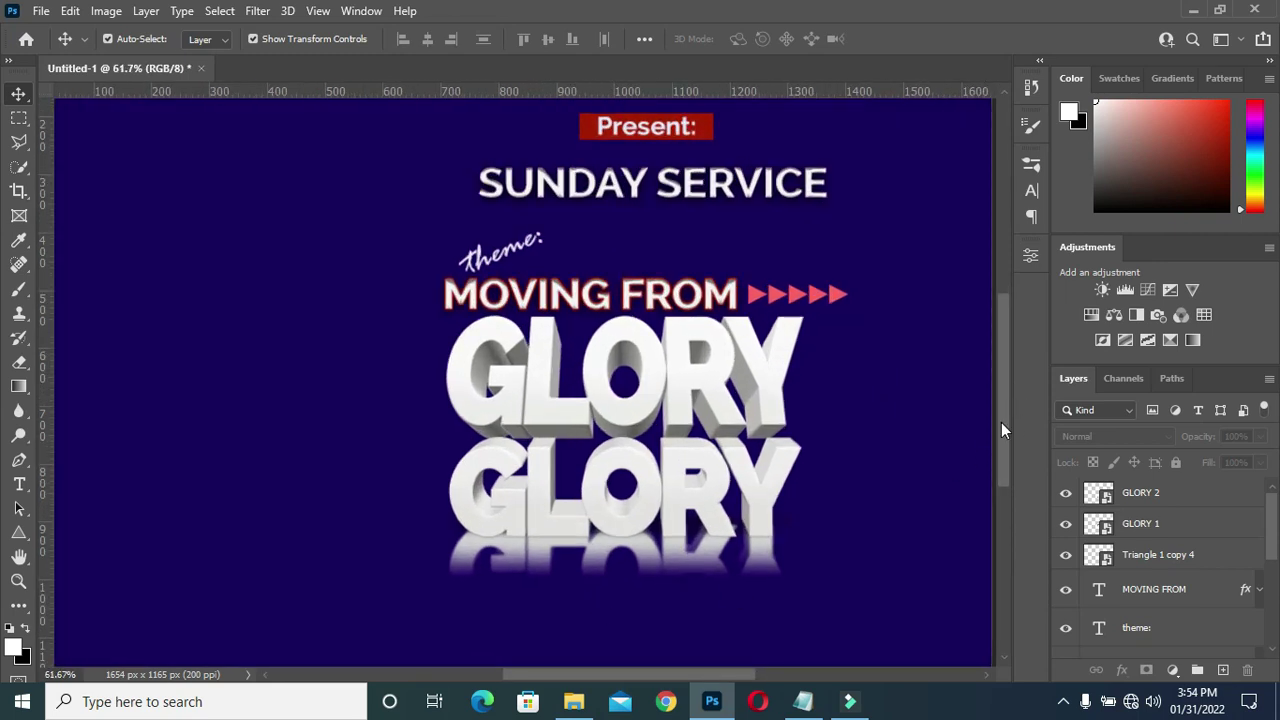
scroll(1003, 428, down, 2)
scroll(1003, 425, down, 1)
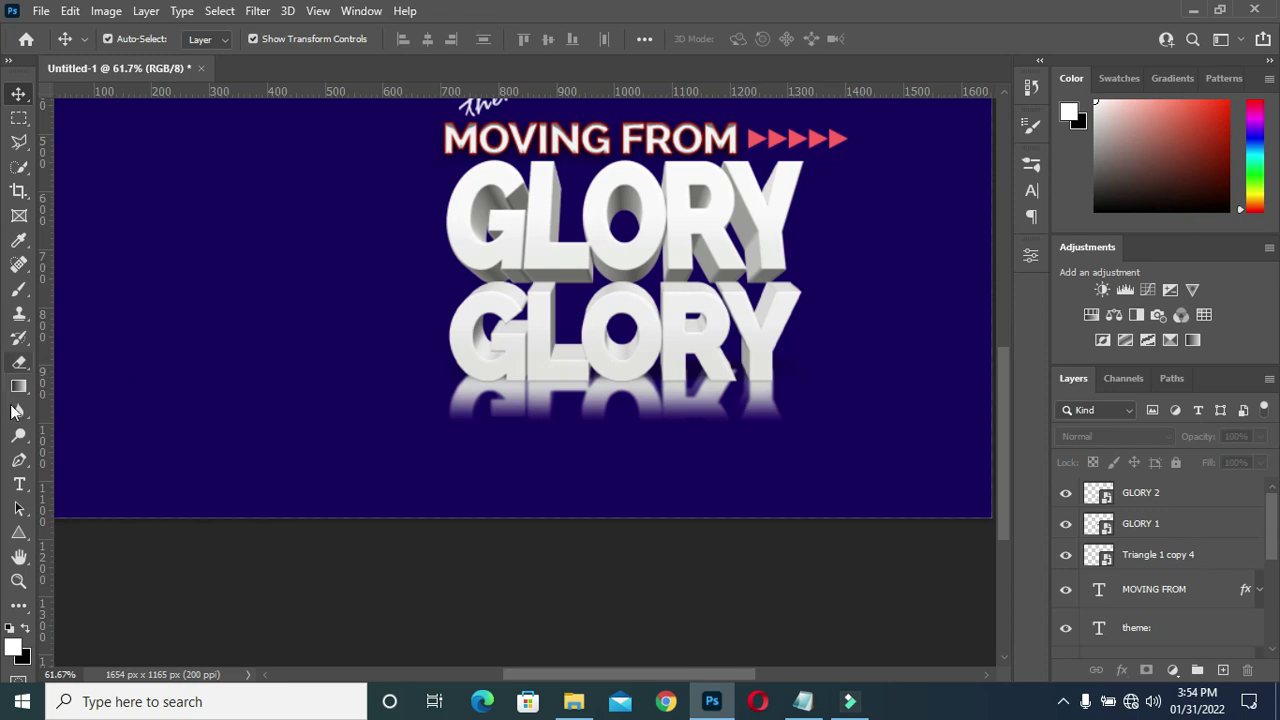
click(18, 535)
right_click(16, 540)
click(89, 532)
drag(468, 425, 452, 434)
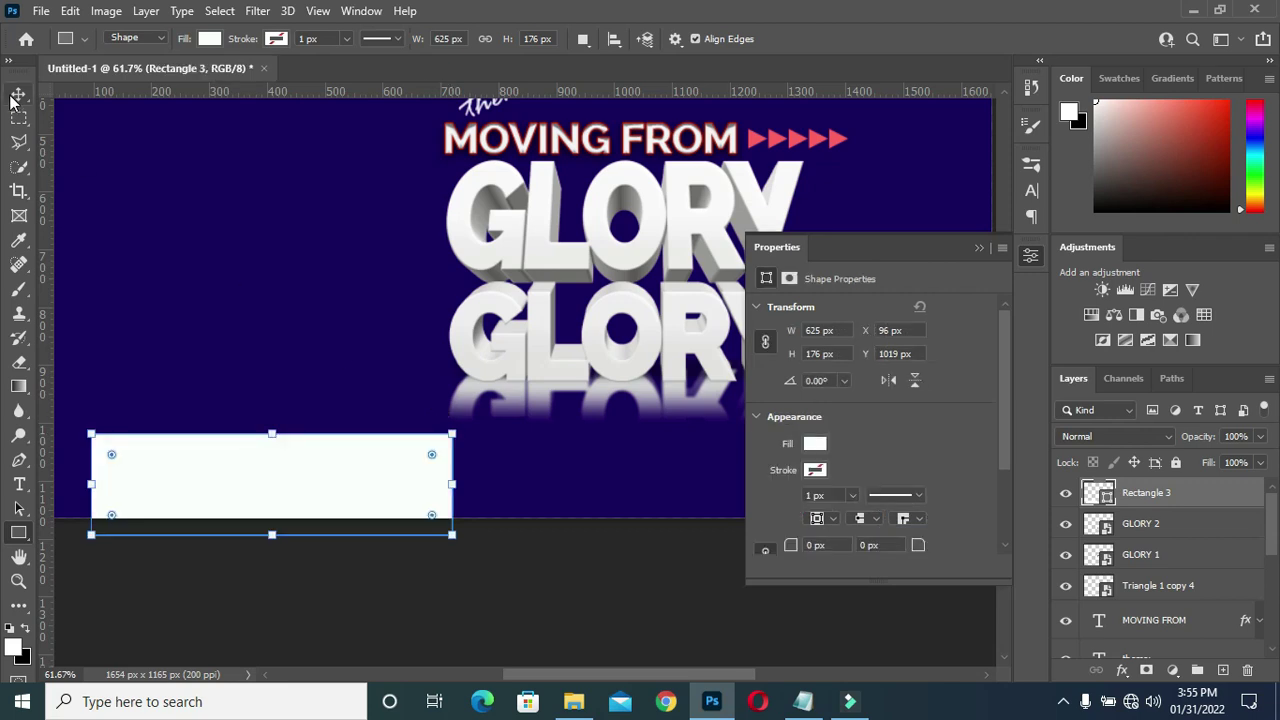
key(v)
drag(266, 490, 655, 448)
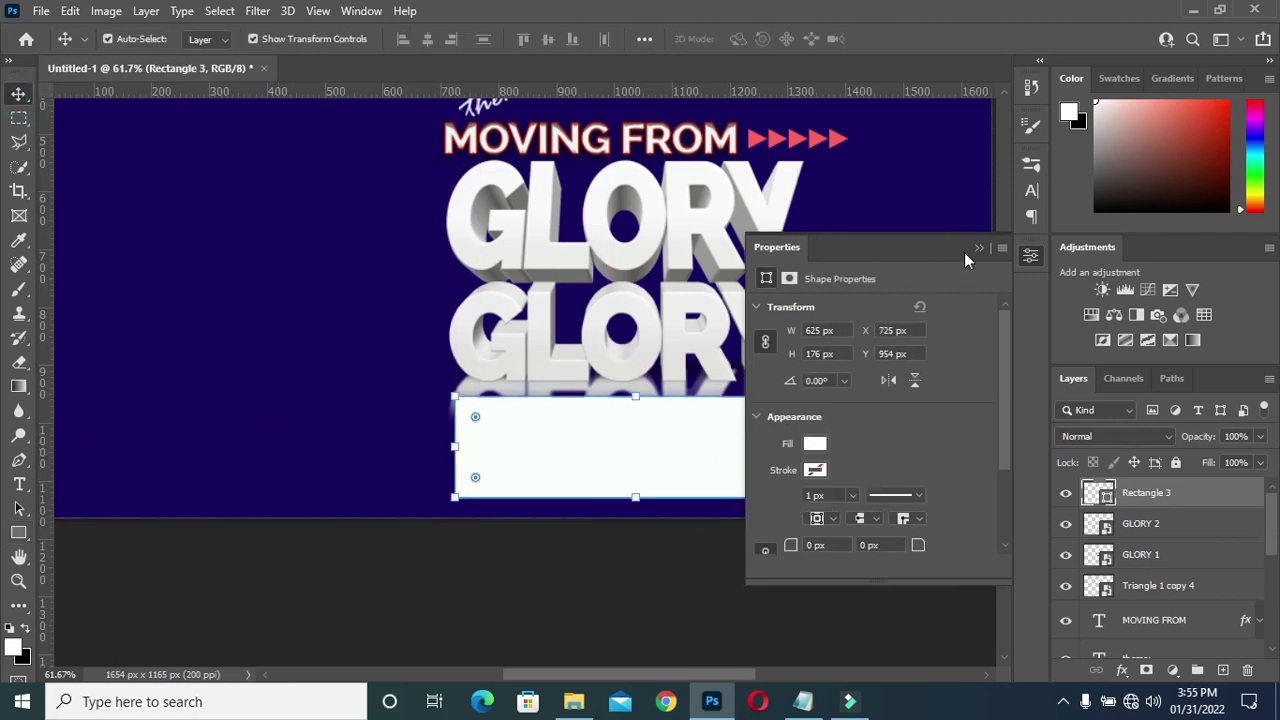
Fill the rectangle red and flatten it into a thin bar just below GLORY.
click(817, 442)
click(786, 456)
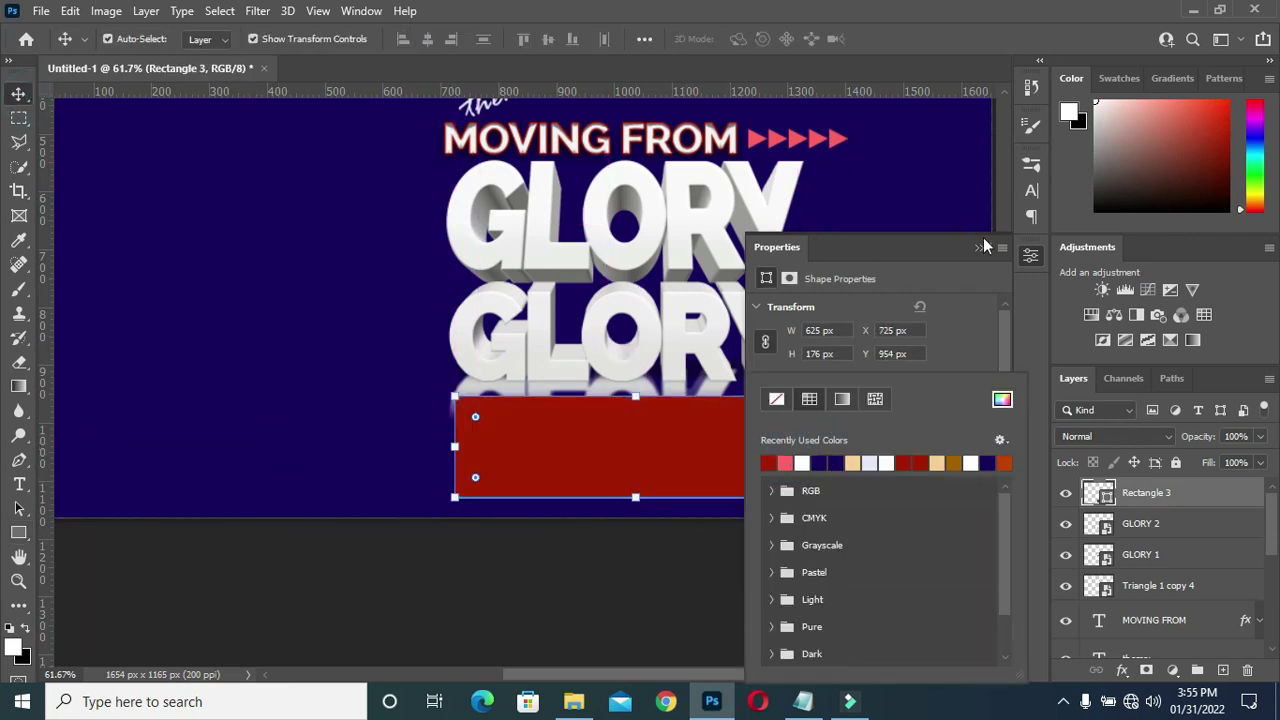
click(980, 253)
drag(816, 446, 803, 446)
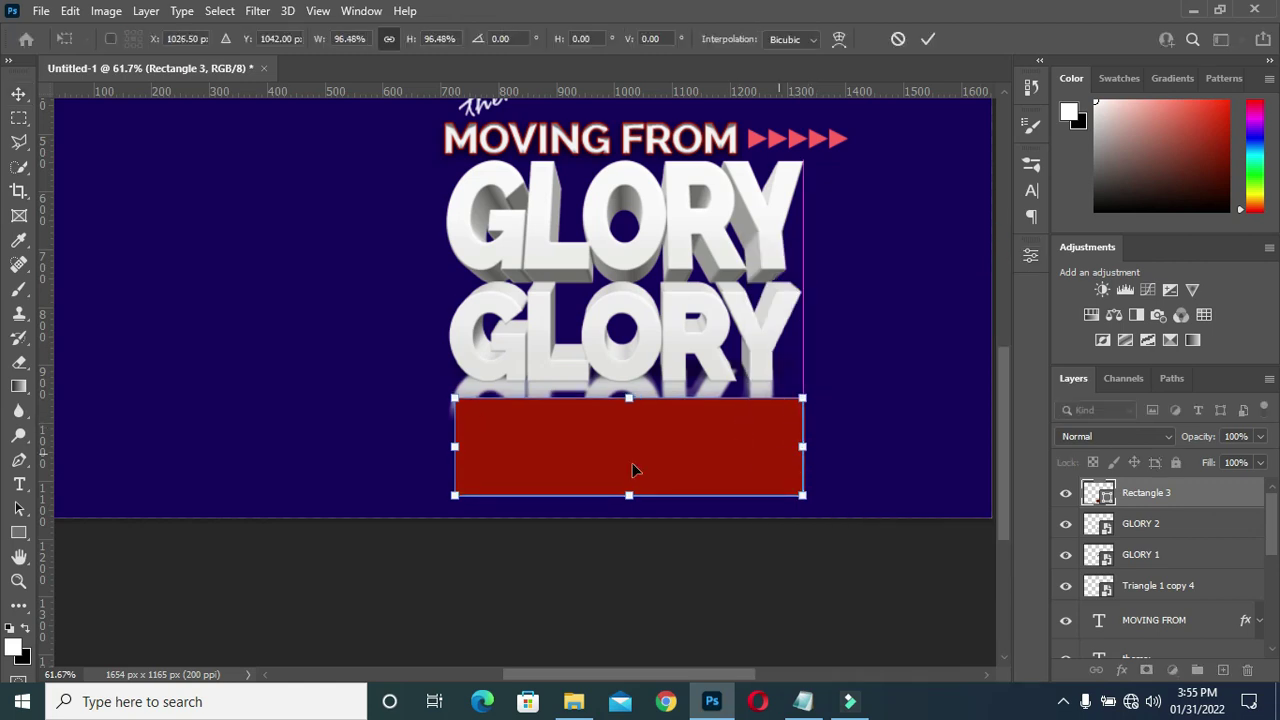
drag(628, 496, 622, 502)
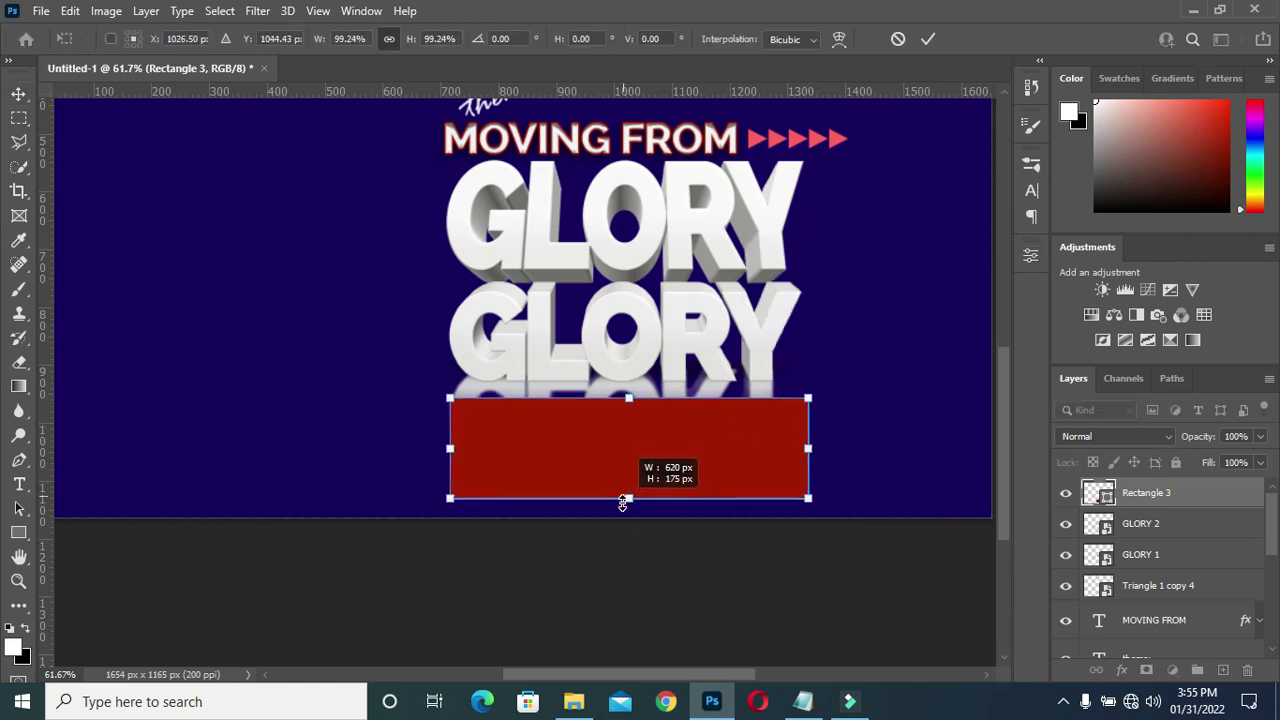
drag(623, 498, 614, 430)
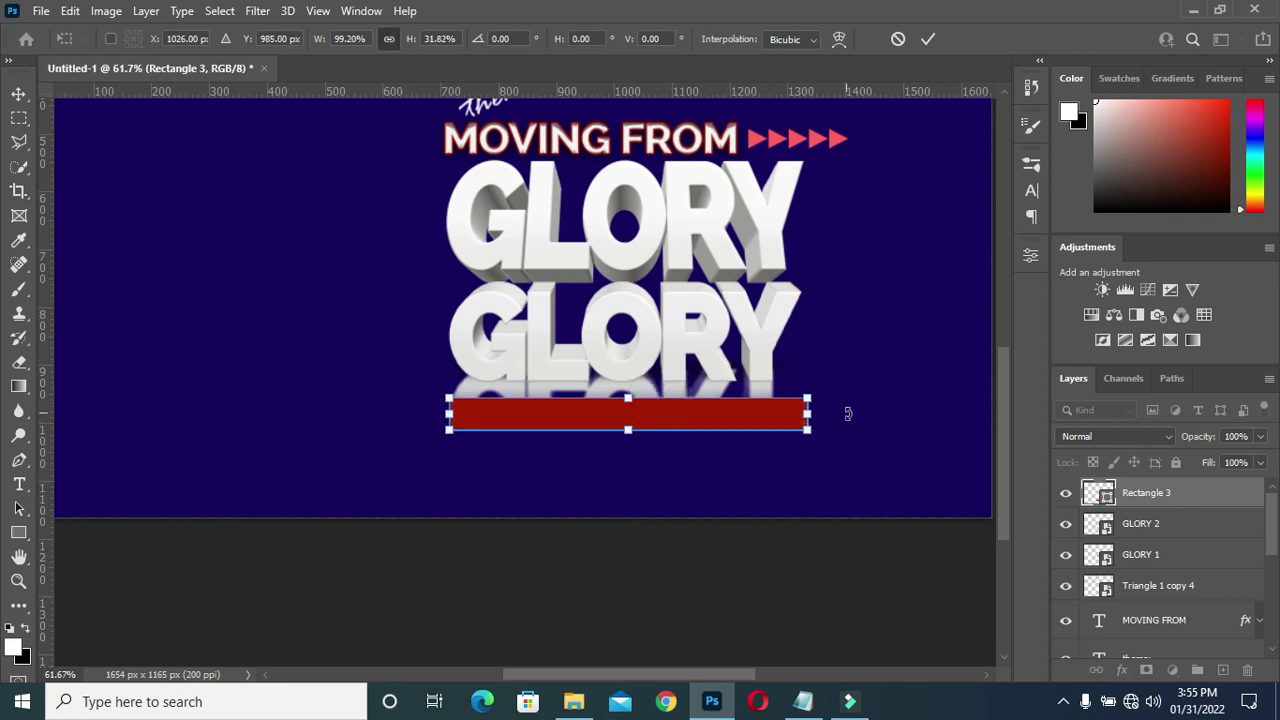
key(Down)
key(Down)
key(Down)
key(Down)
key(Down)
key(Down)
key(Down)
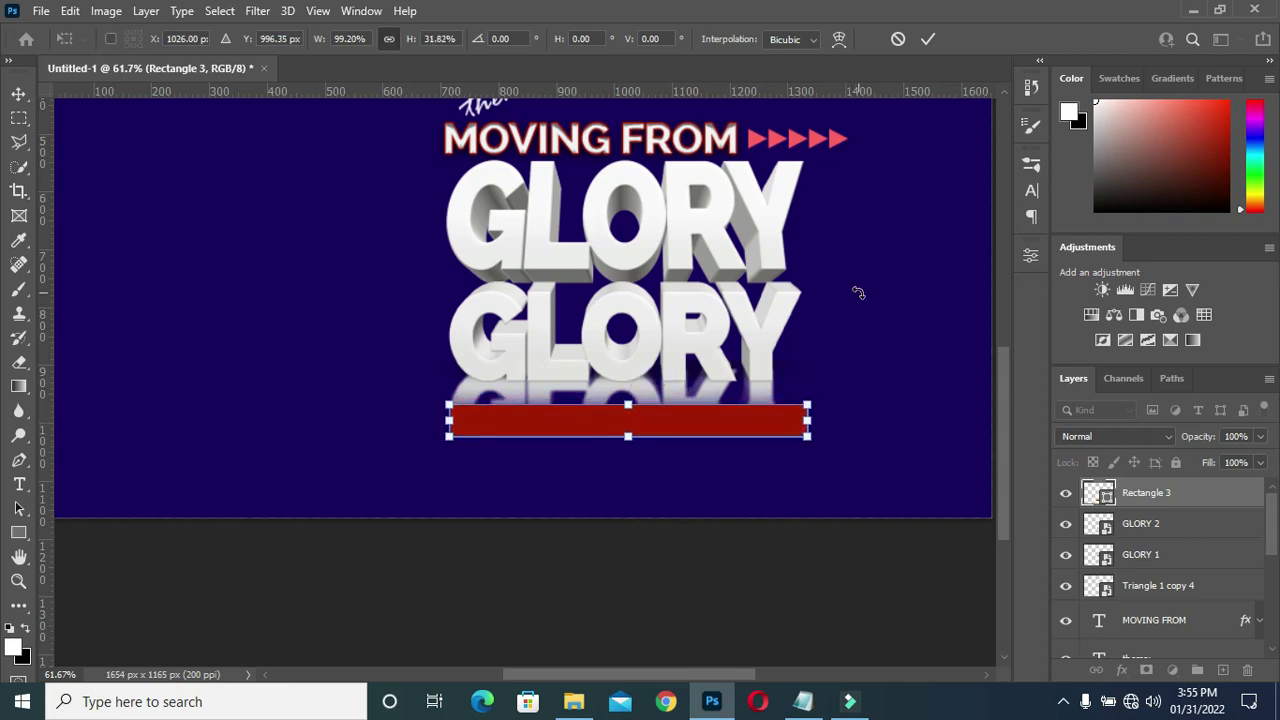
click(927, 39)
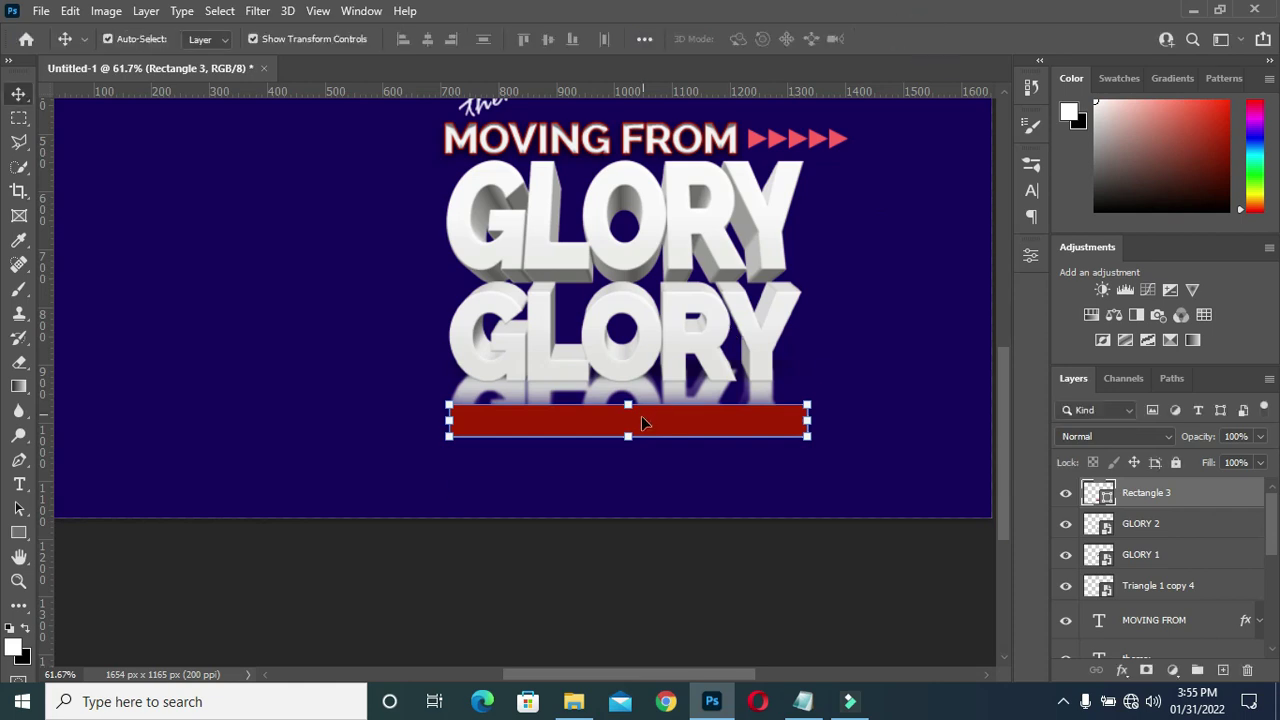
scroll(636, 475, up, 1)
key(Down)
key(Down)
key(Down)
Copy the '13th February | 8:00 AM' line from the Notepad notes, then minimize Notepad.
click(806, 703)
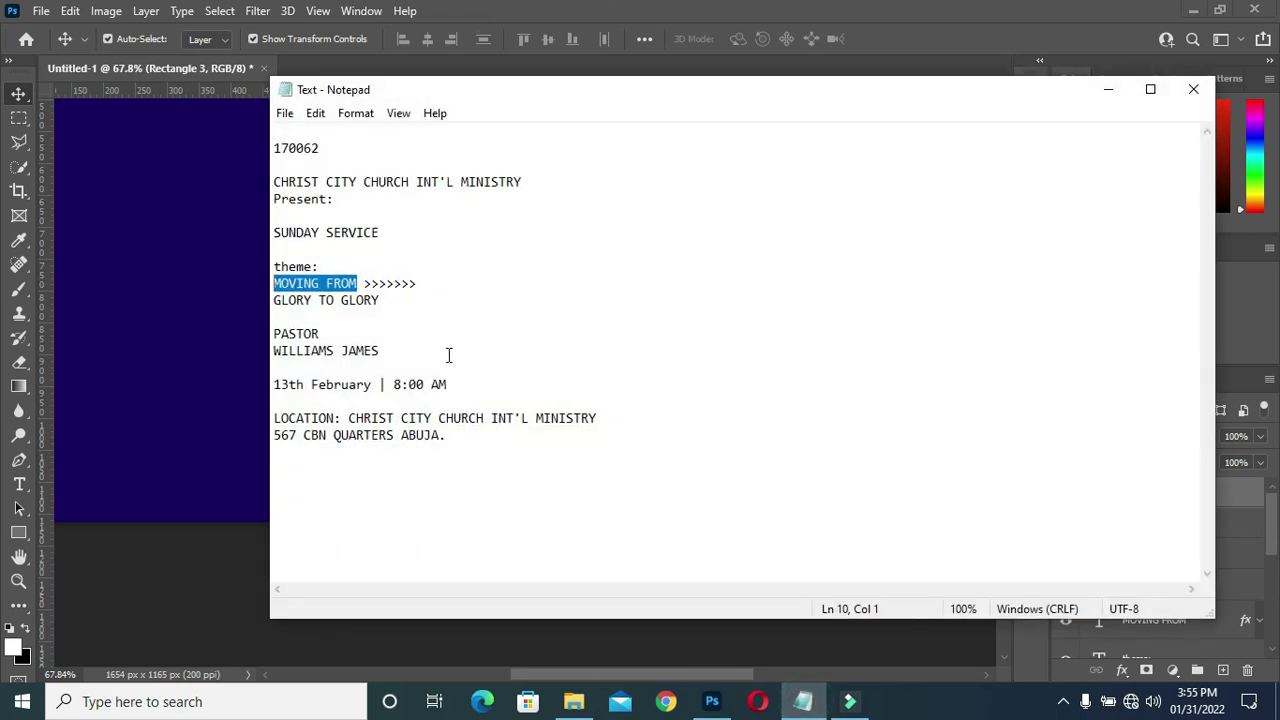
key(ctrl+c)
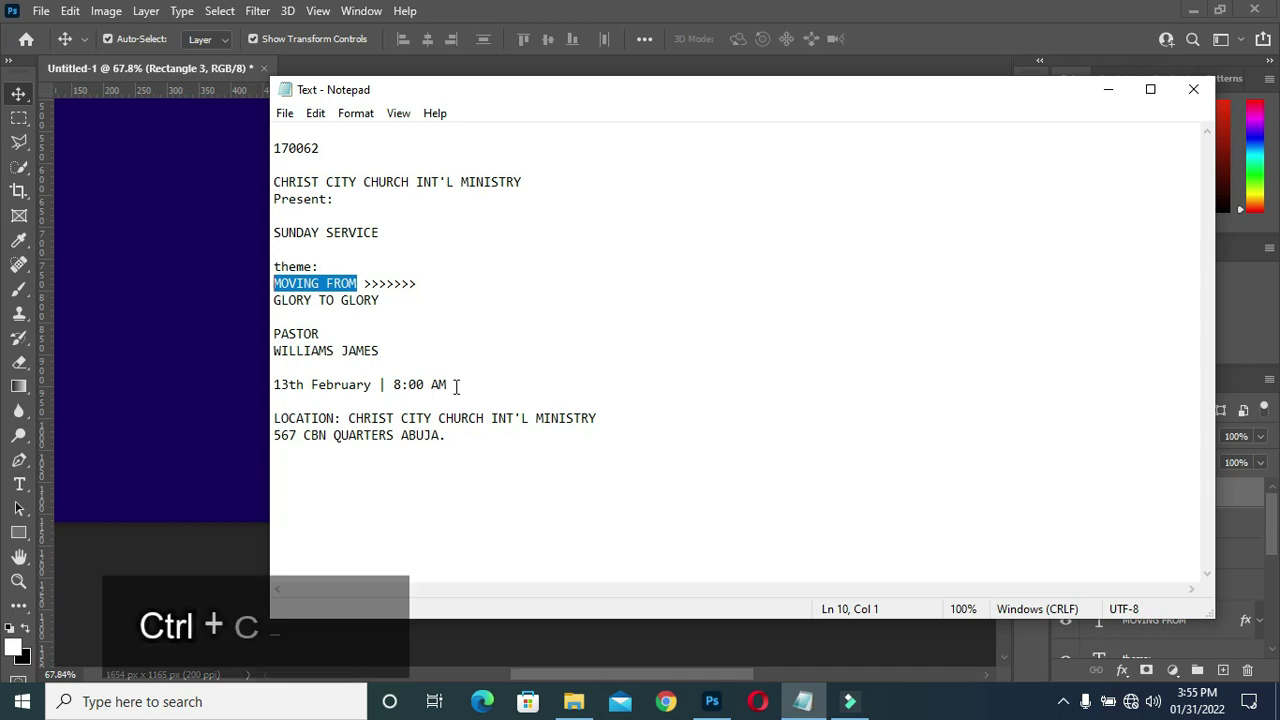
drag(447, 384, 274, 384)
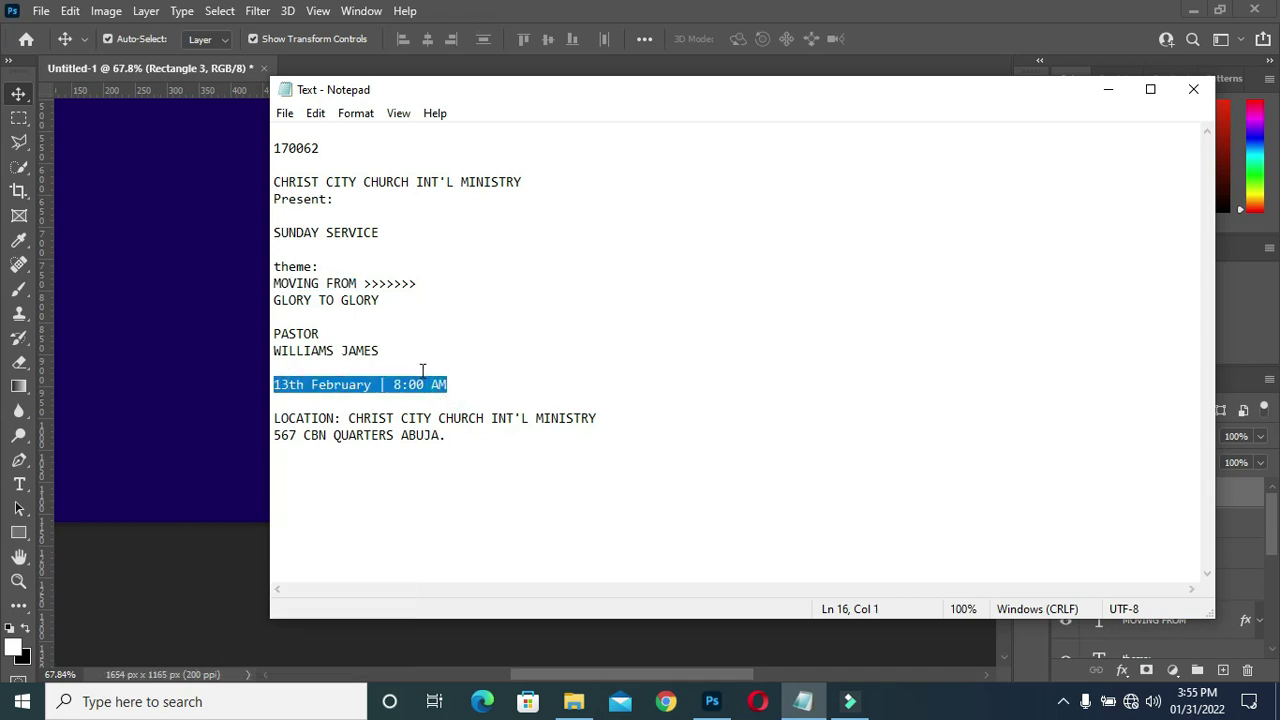
click(1107, 90)
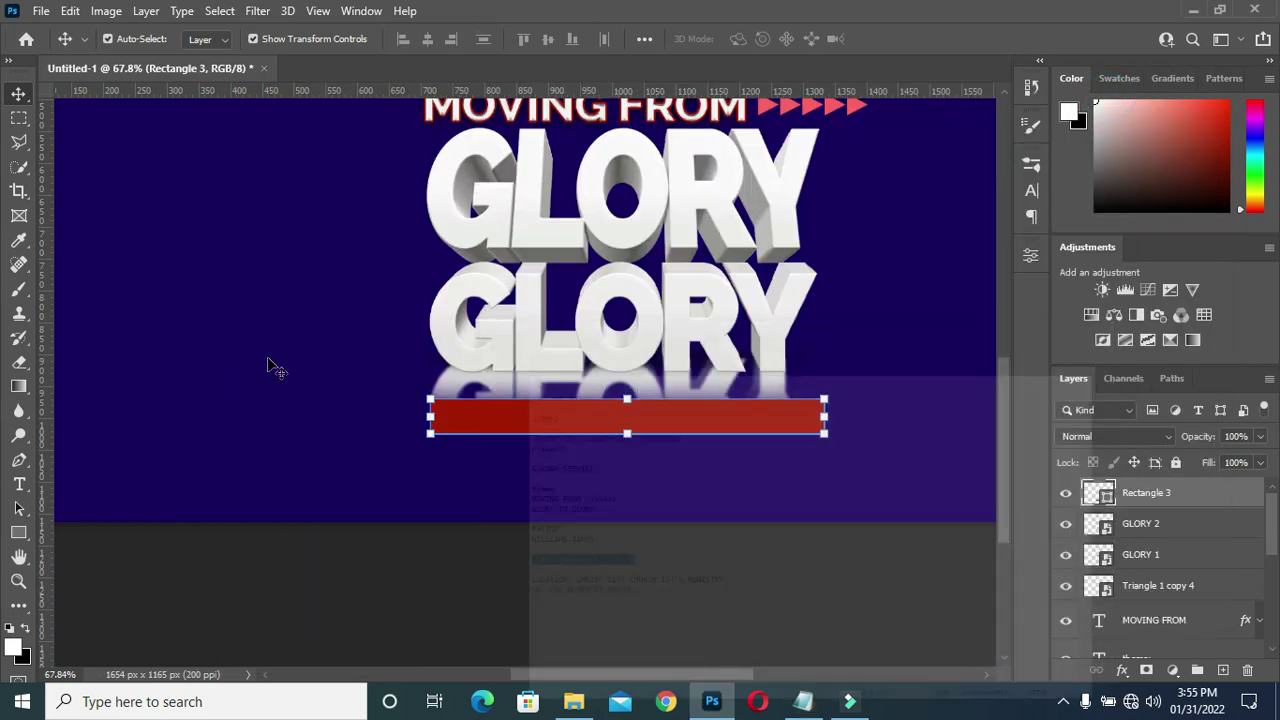
Paste the date text as a new text layer and set its font to Rage Italic.
key(t)
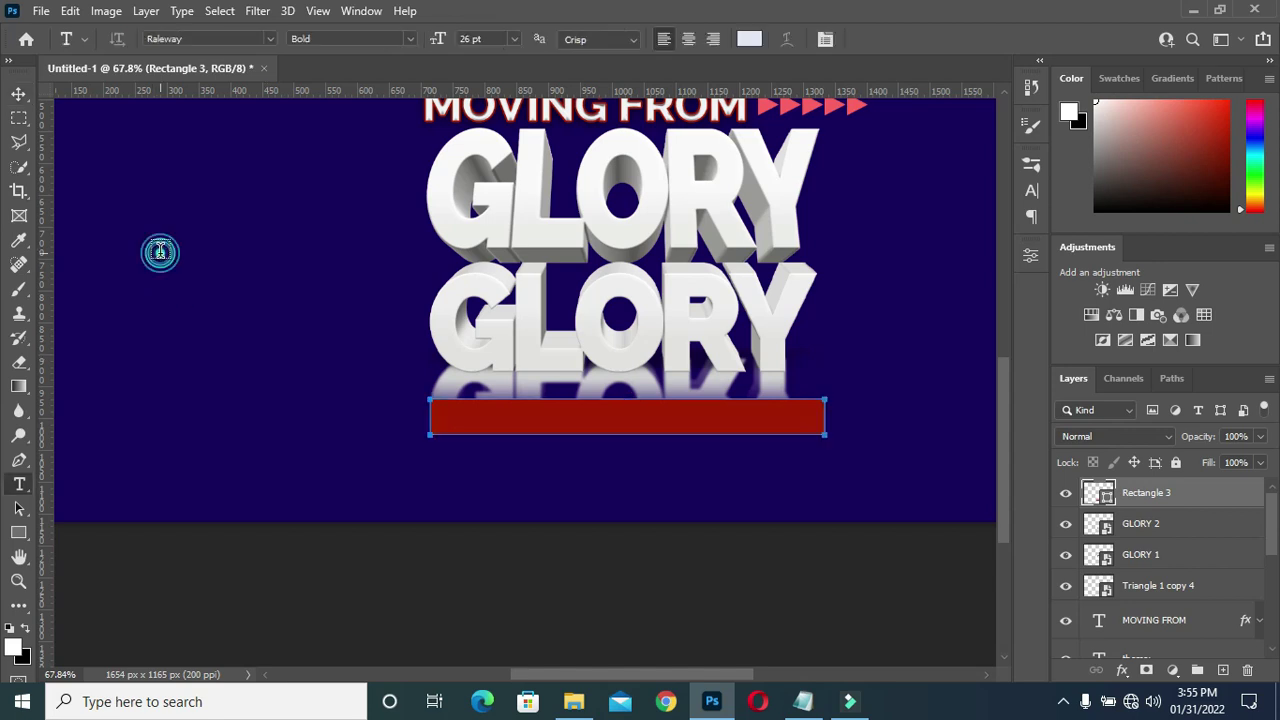
click(283, 256)
key(ctrl+v)
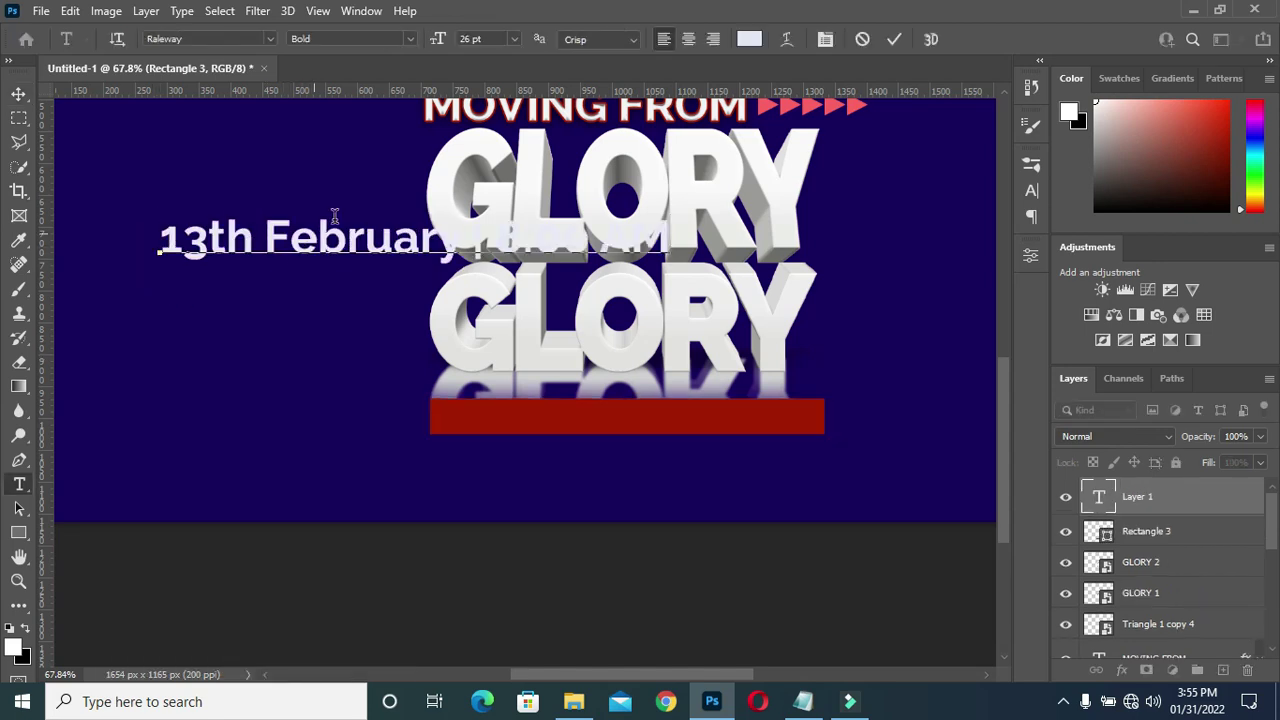
click(893, 39)
click(270, 38)
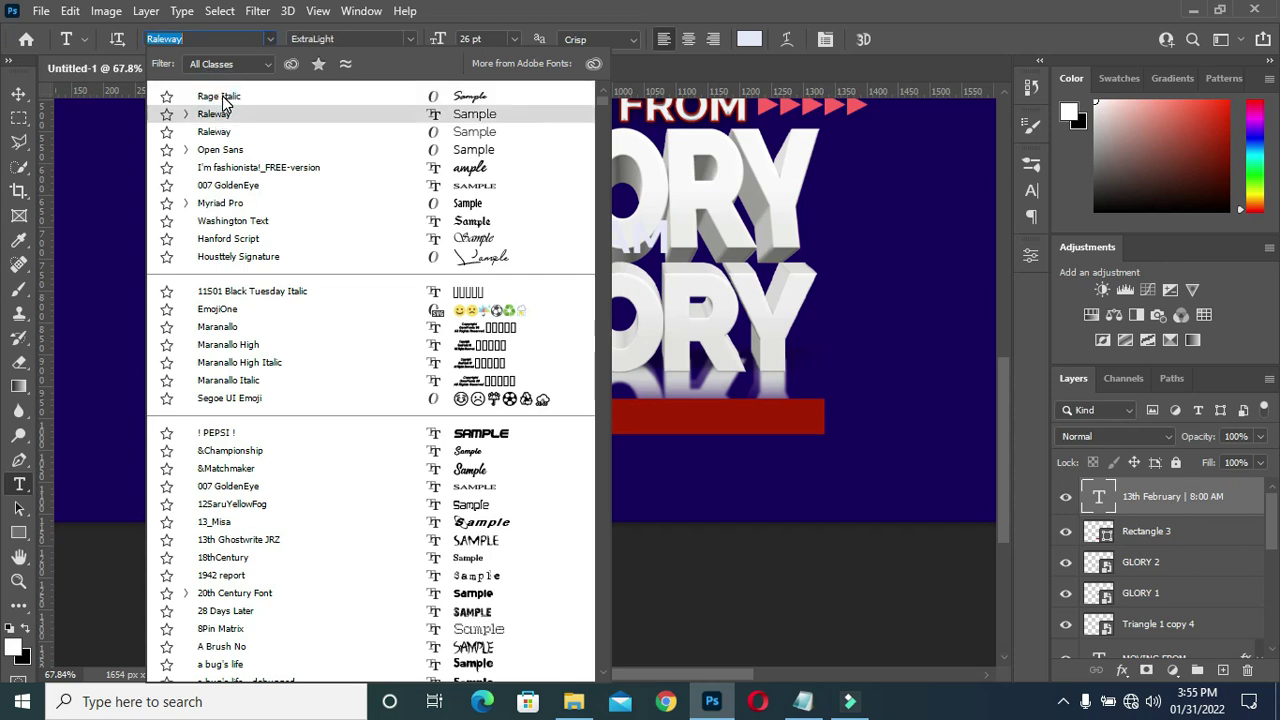
click(220, 96)
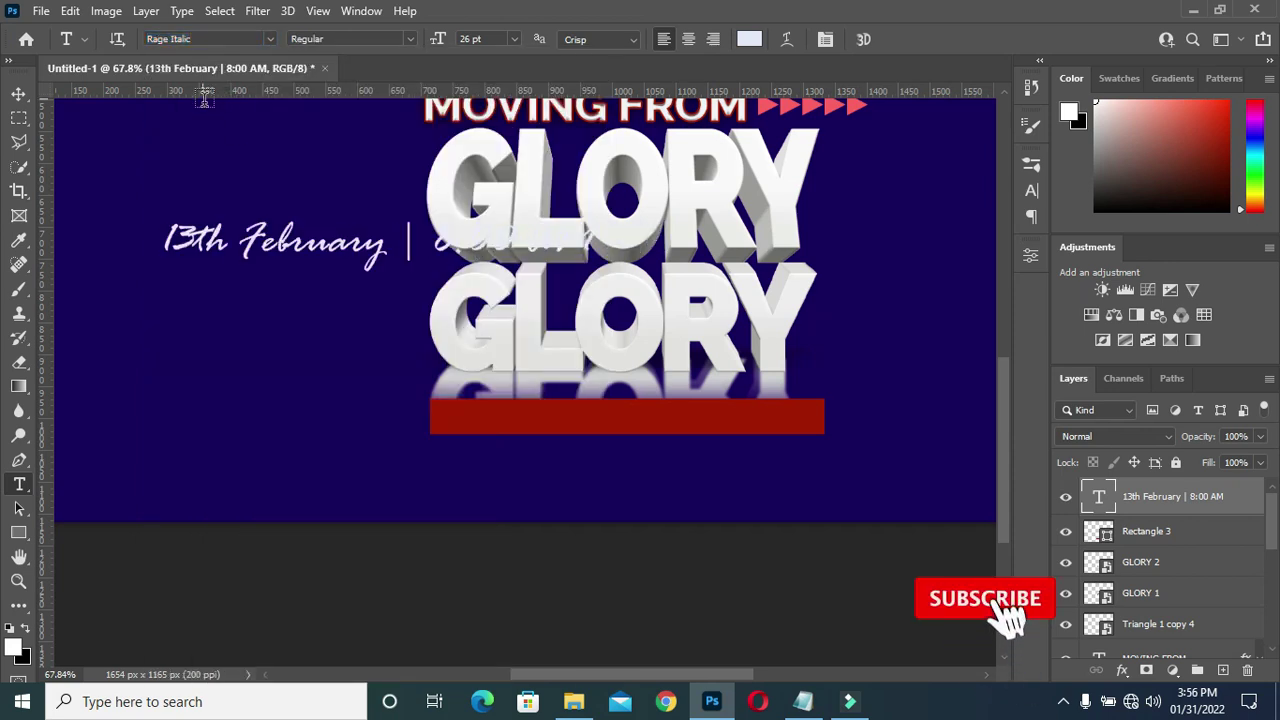
Move the date text onto the red bar and scale it to 86.74% to fit.
click(19, 93)
mouse_move(348, 250)
mouse_down()
mouse_move(582, 428)
mouse_move(623, 428)
mouse_up()
click(875, 427)
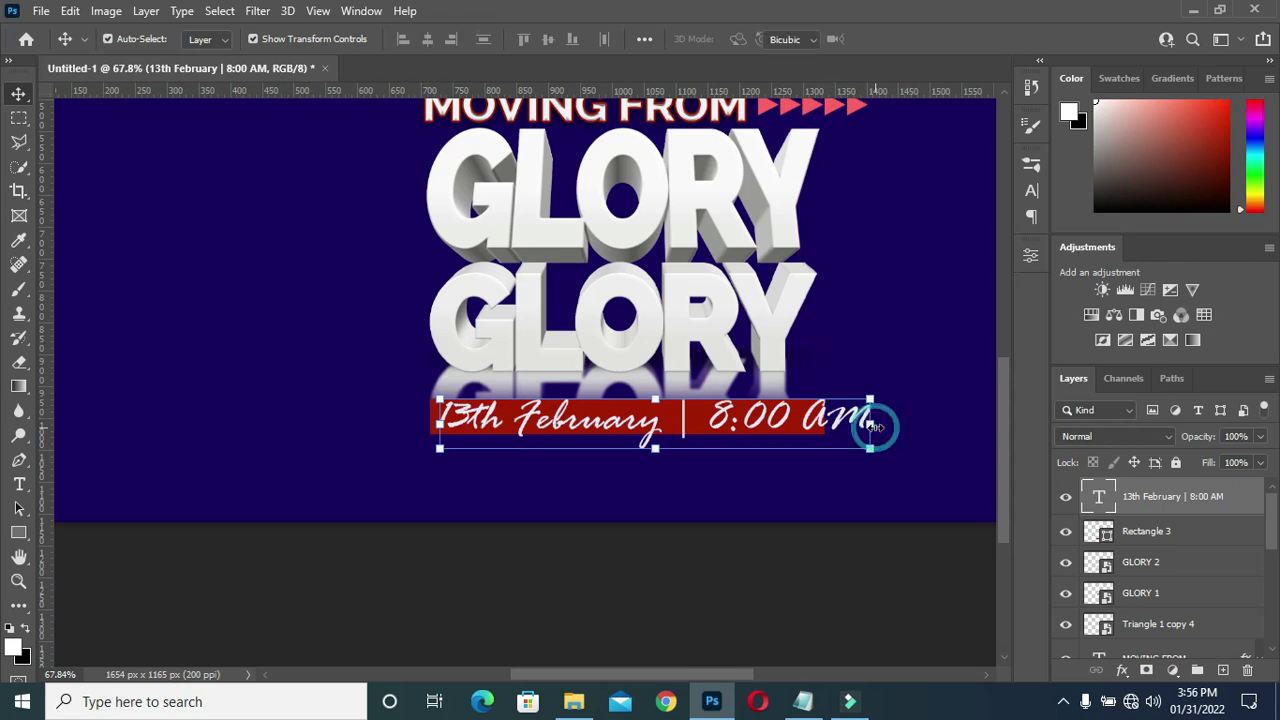
drag(870, 420, 808, 425)
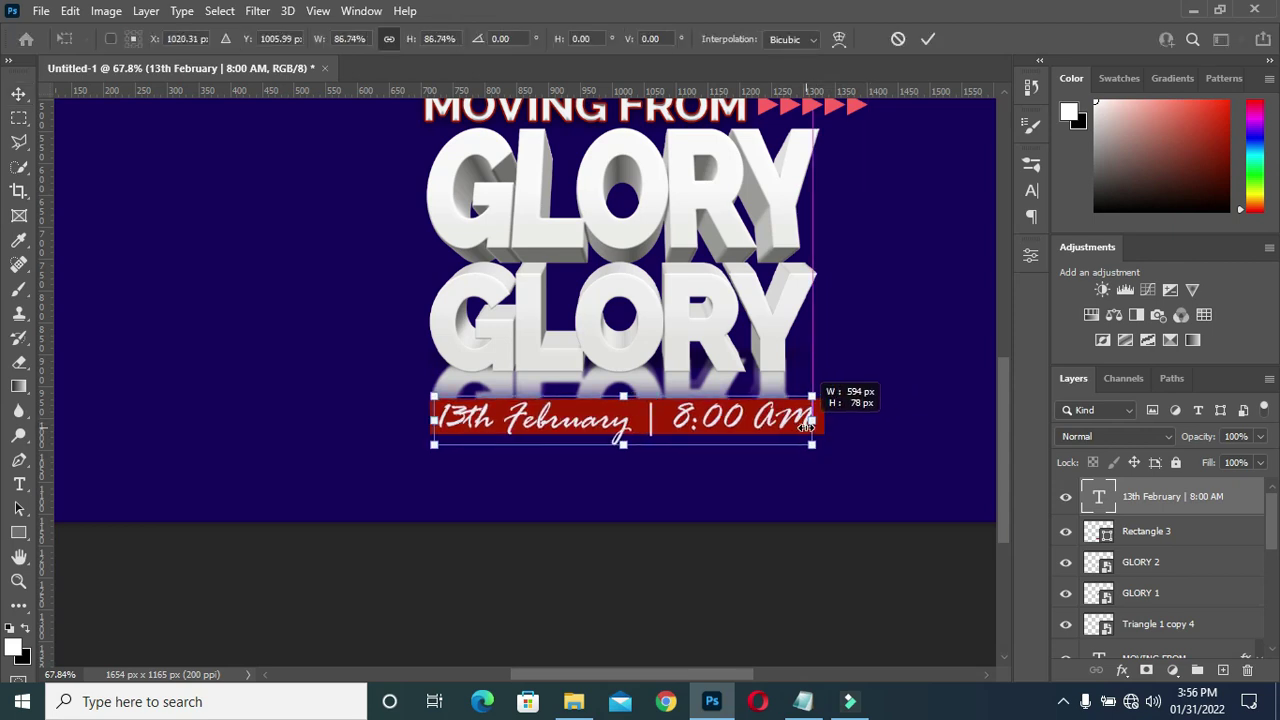
click(929, 40)
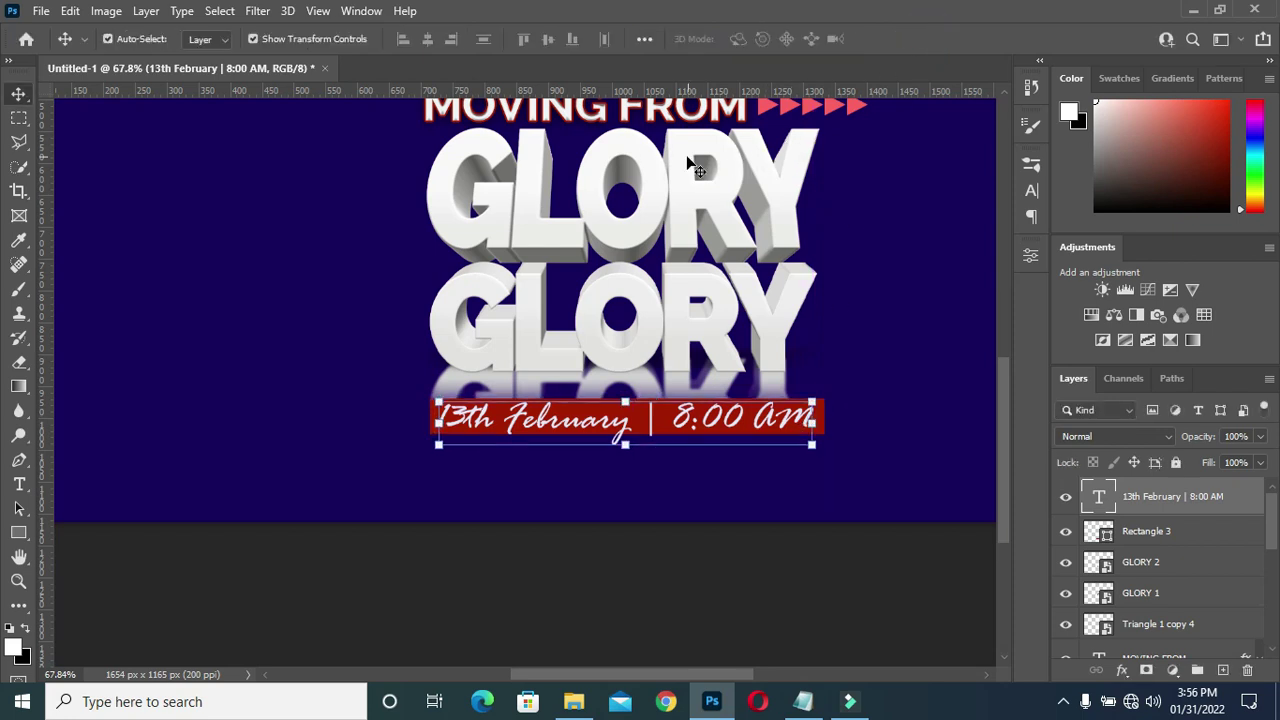
key(t)
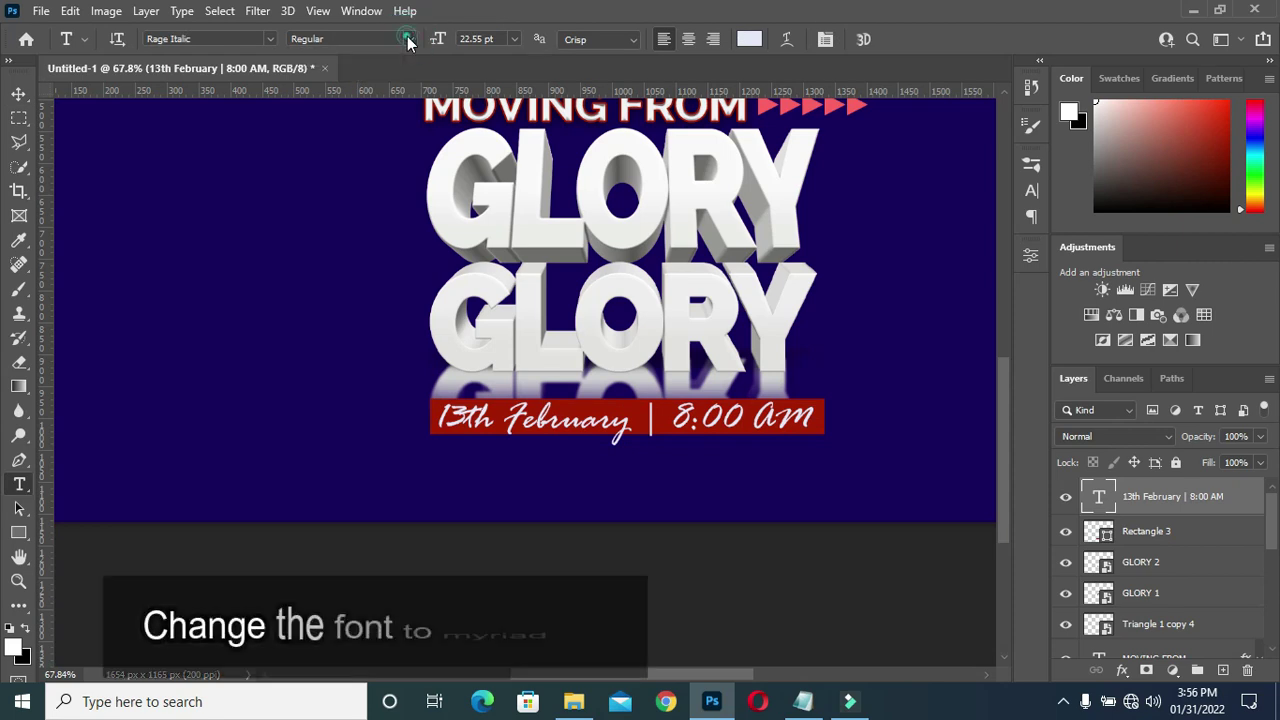
Change the date text font to Myriad Pro Semibold.
click(270, 39)
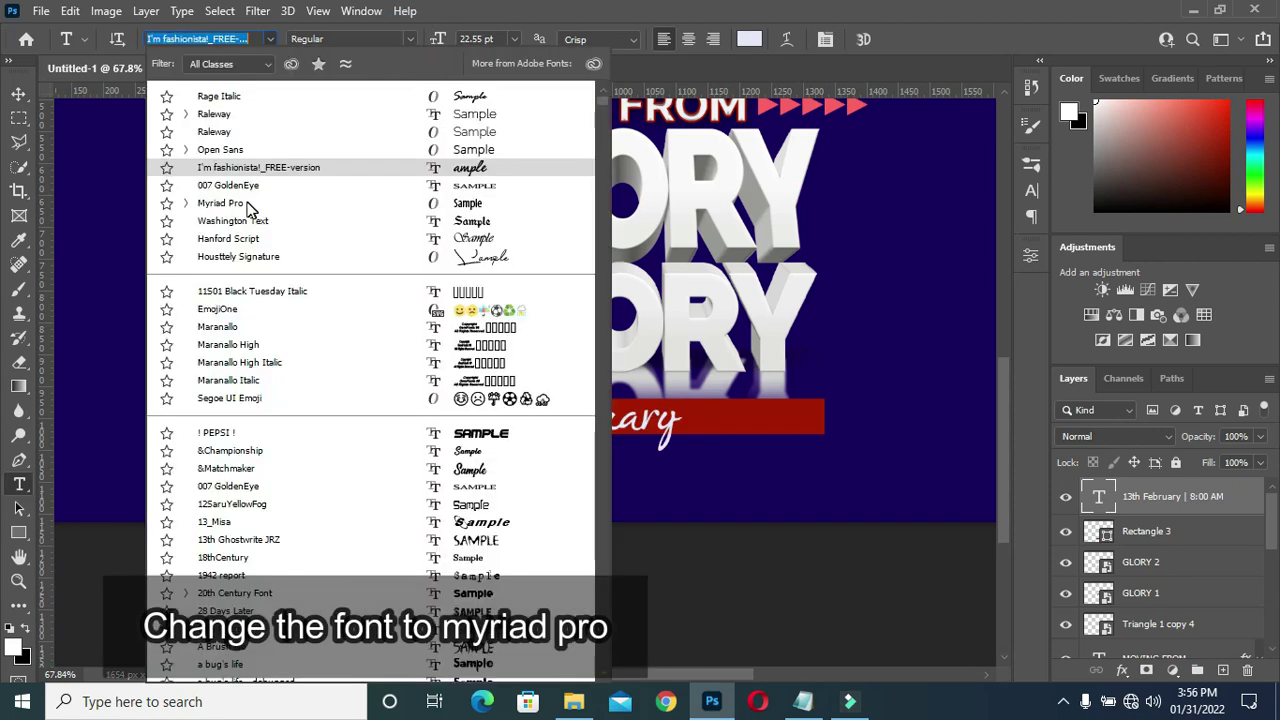
click(217, 204)
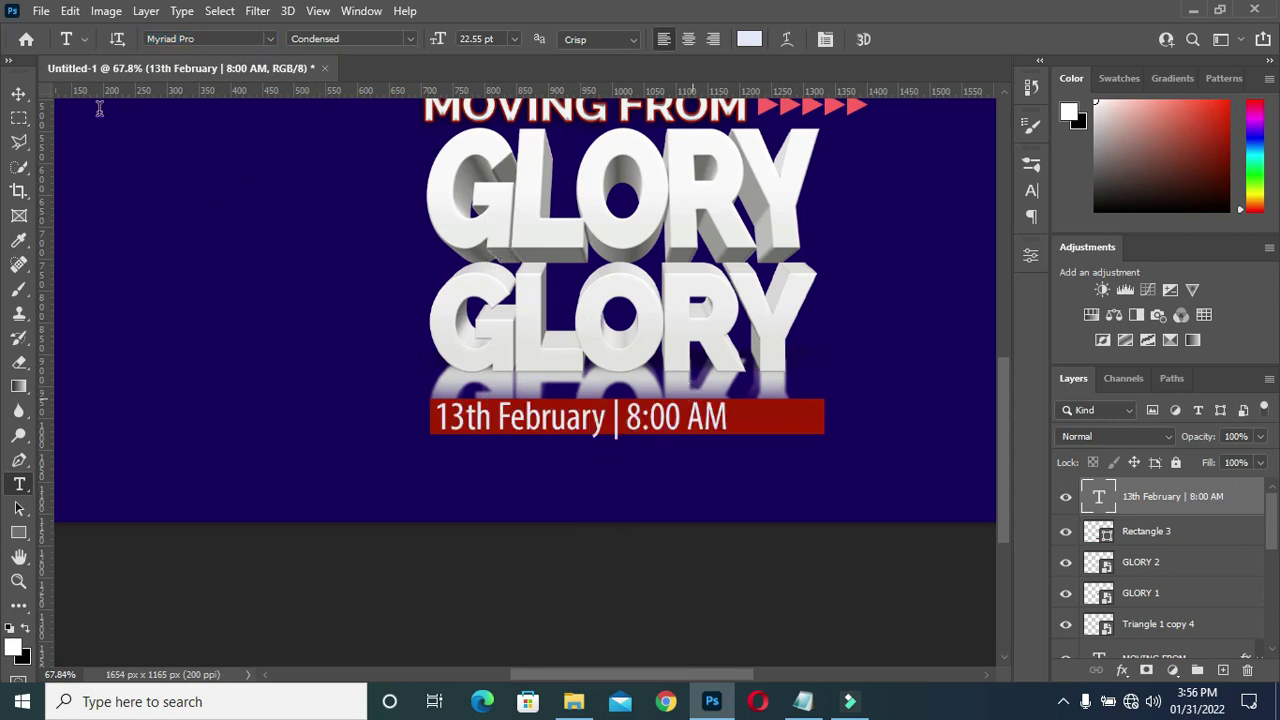
click(411, 39)
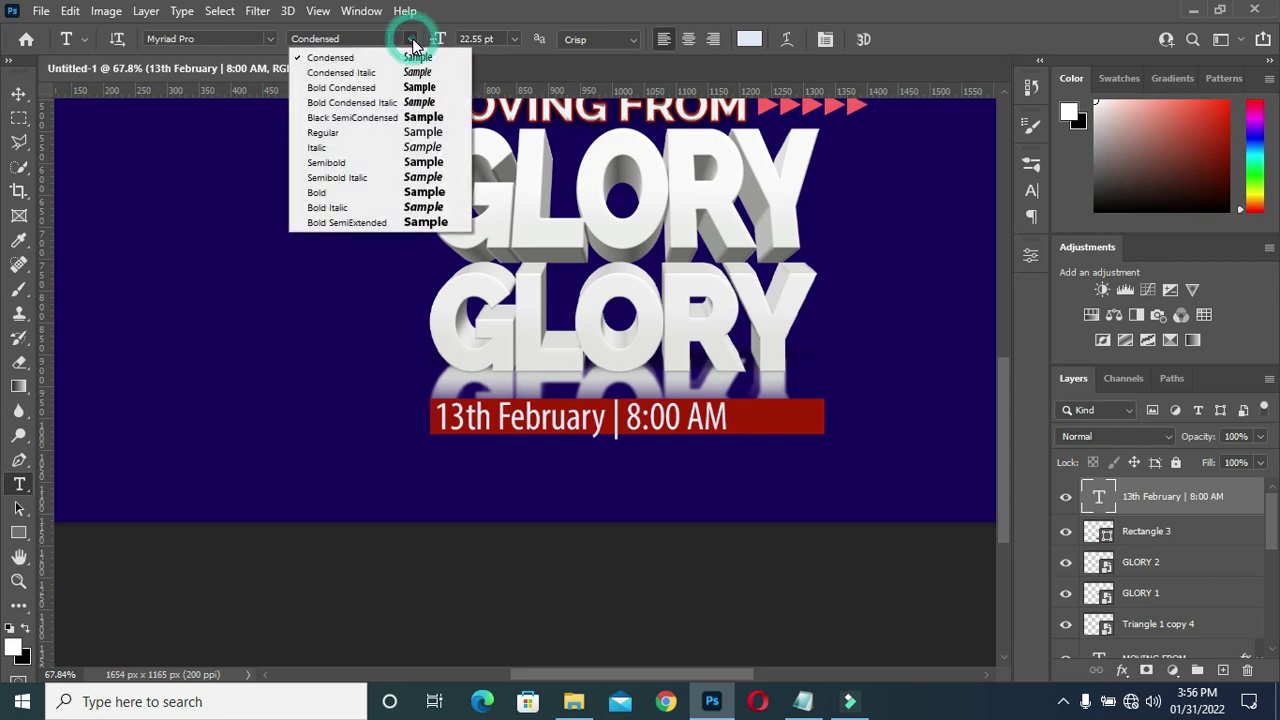
click(340, 163)
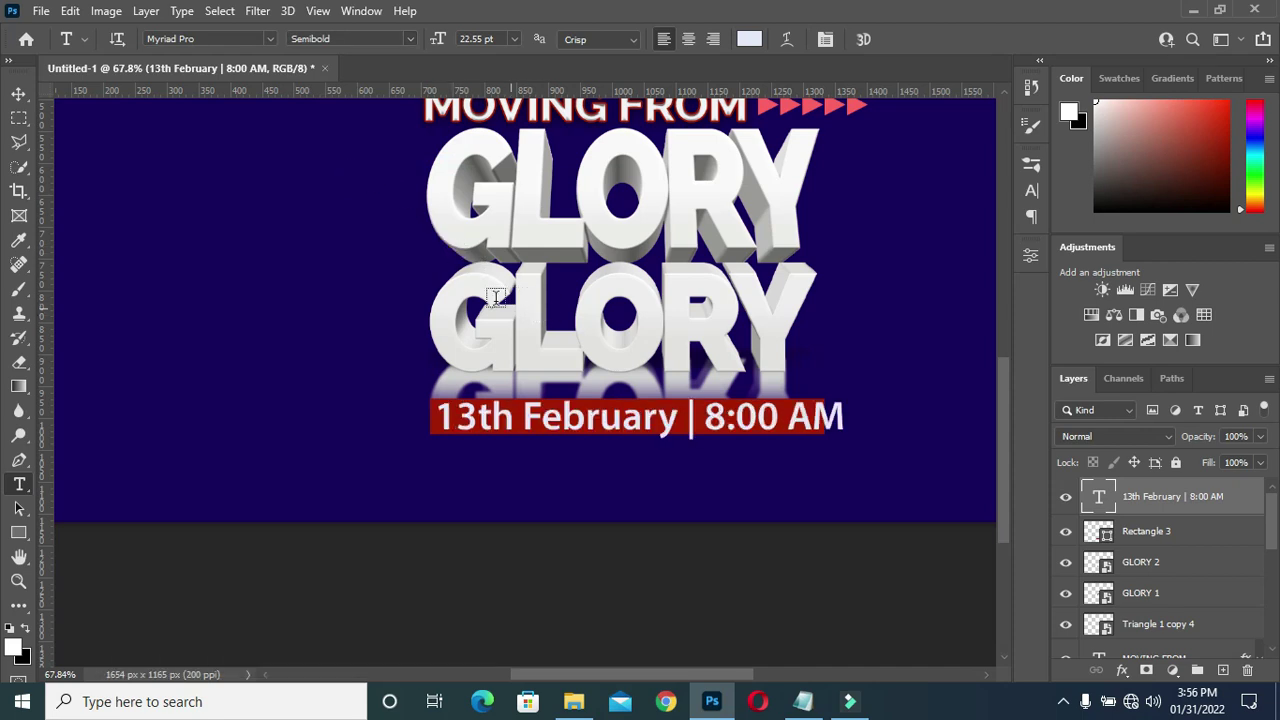
Scale the date text to 92.10% and squash its height to sit inside the red bar.
click(19, 90)
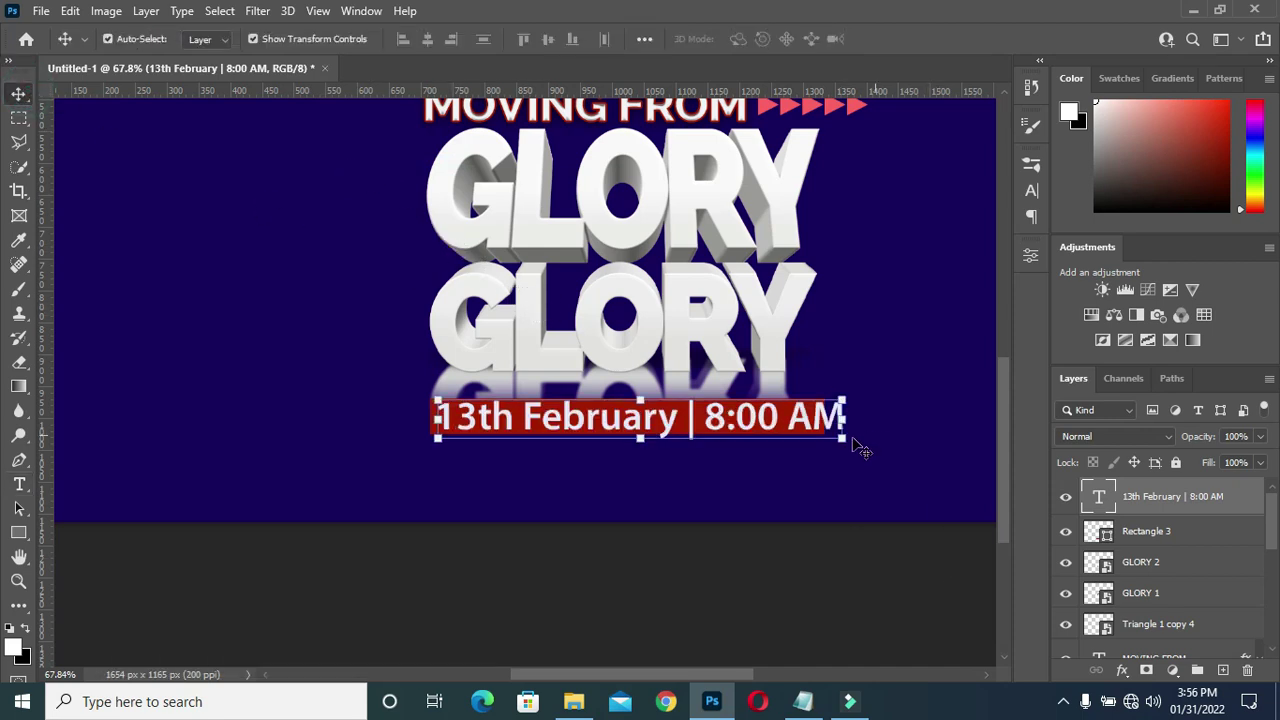
drag(843, 421, 810, 428)
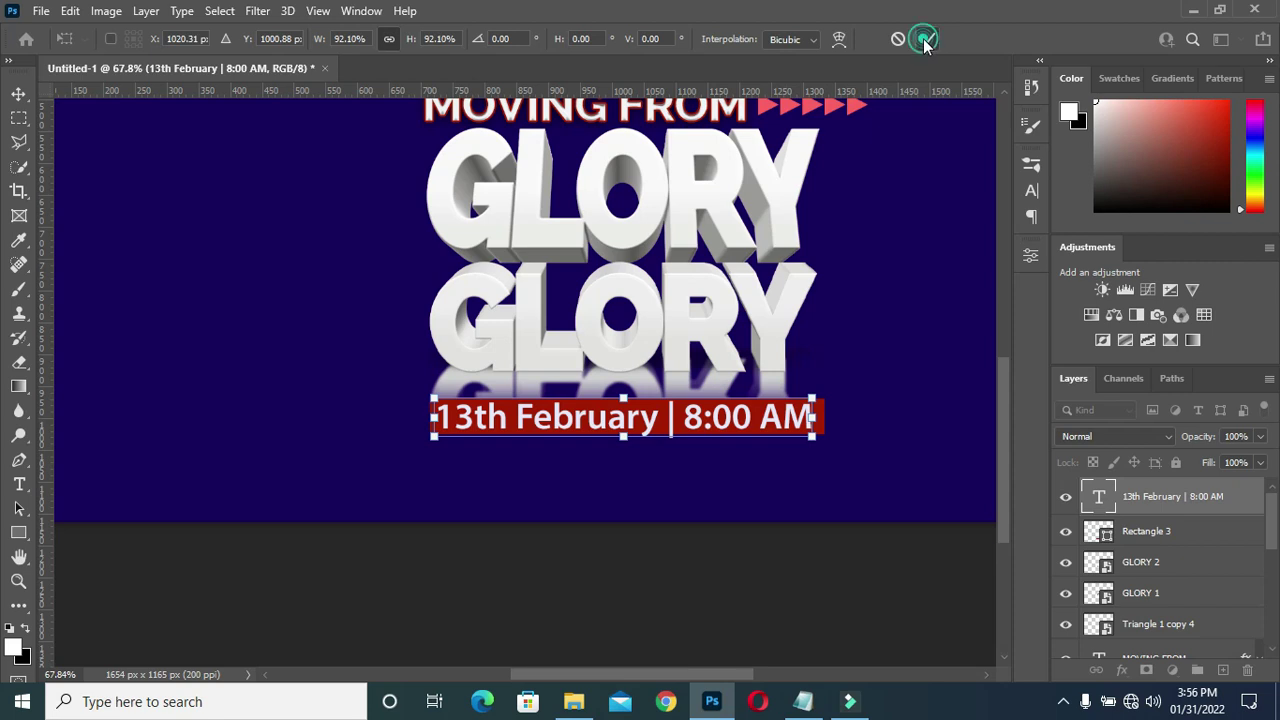
click(925, 40)
scroll(610, 434, up, 3)
scroll(632, 432, up, 2)
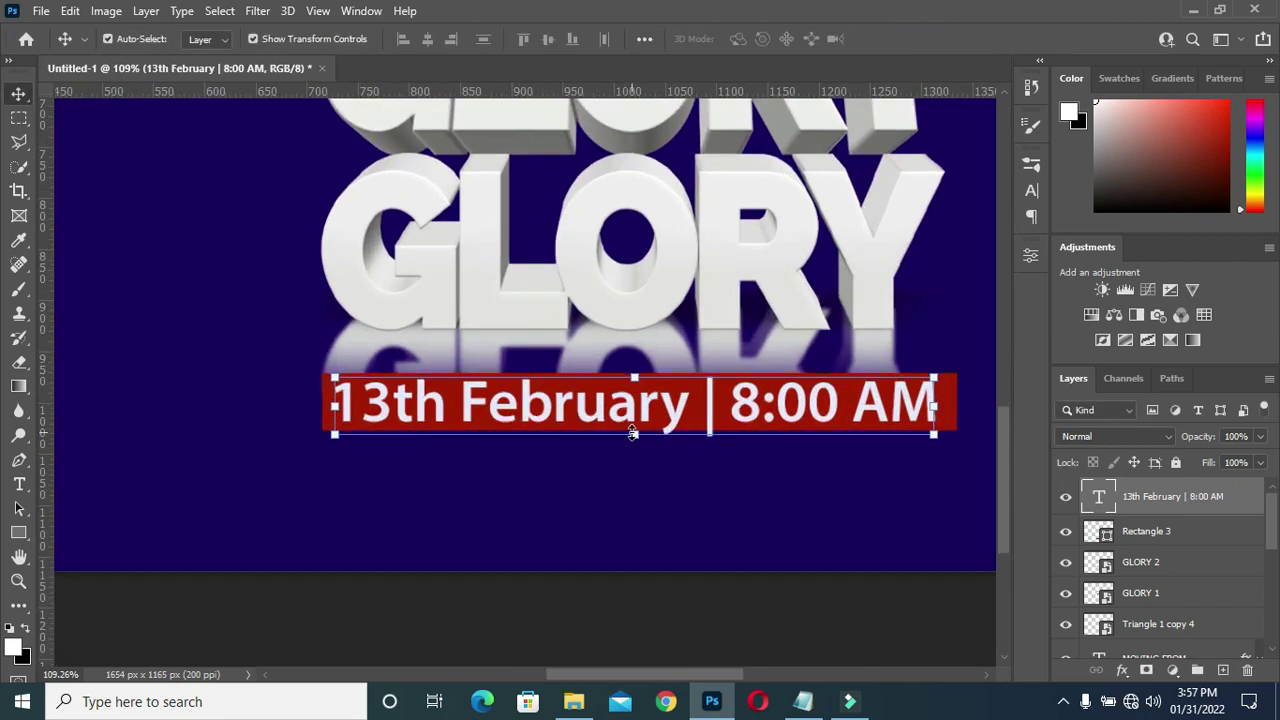
drag(635, 434, 635, 428)
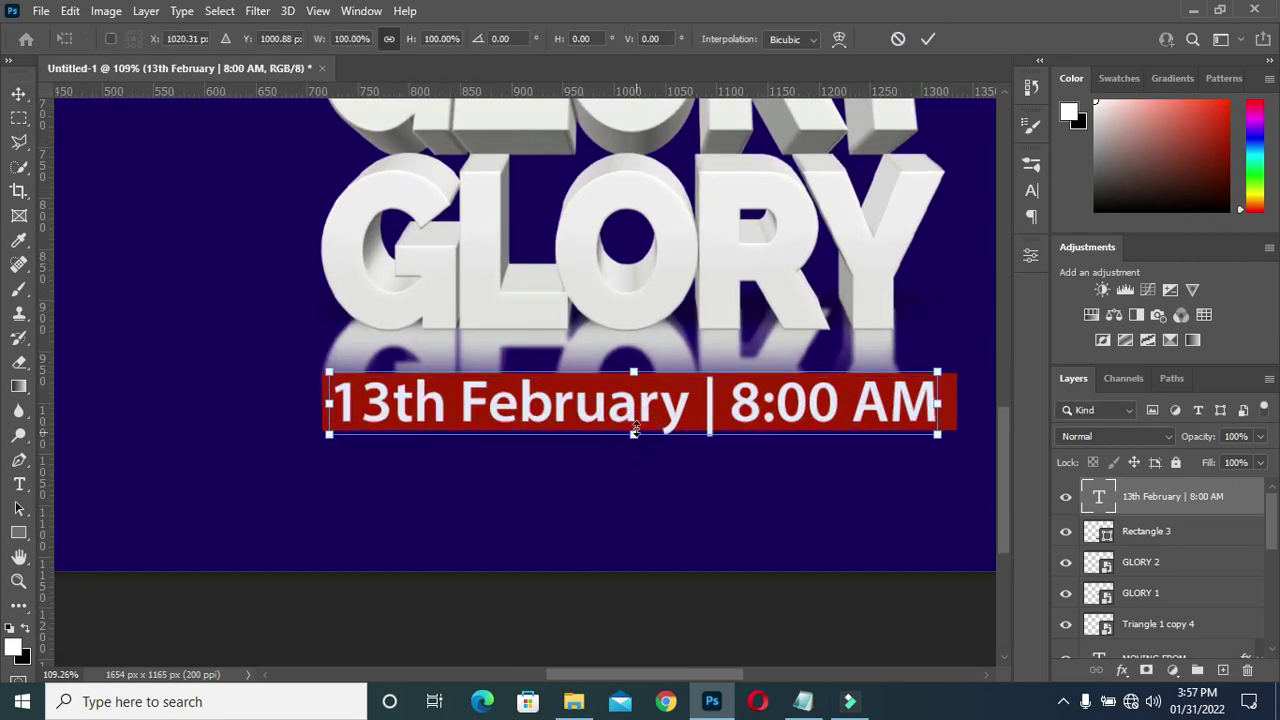
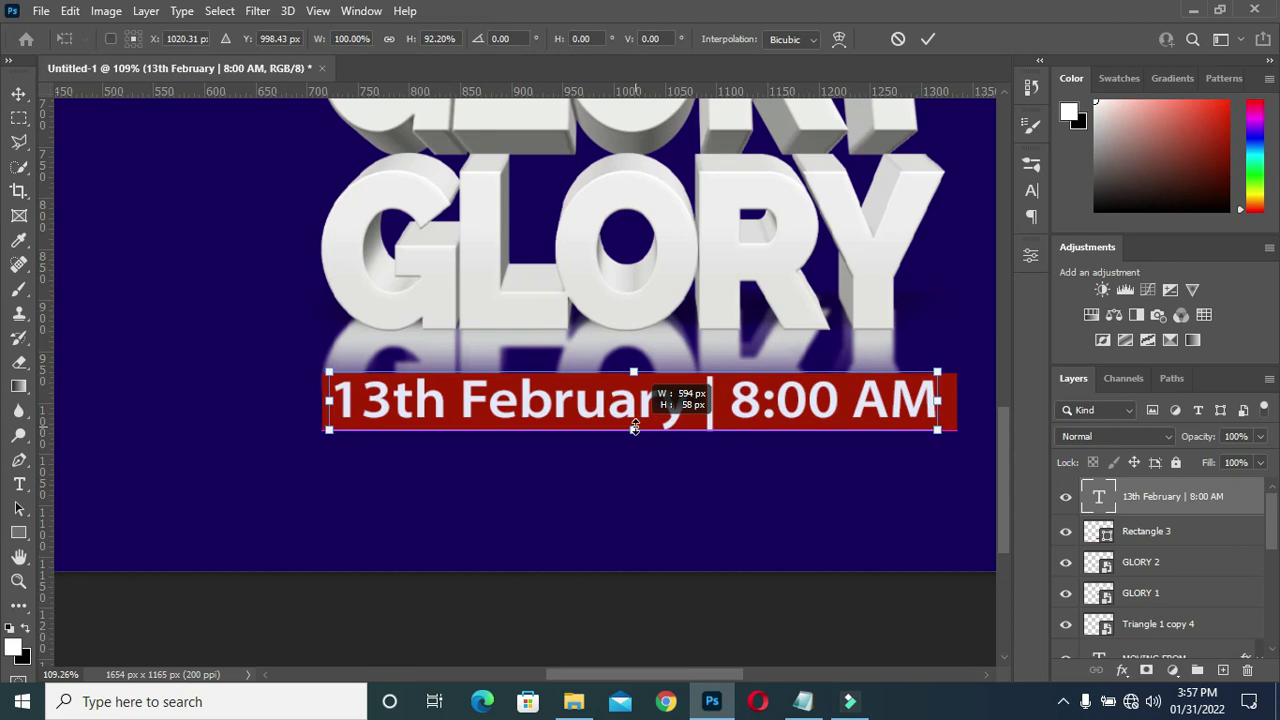
Align the date text with Rectangle 3 on vertical and horizontal centres, then deselect.
click(926, 40)
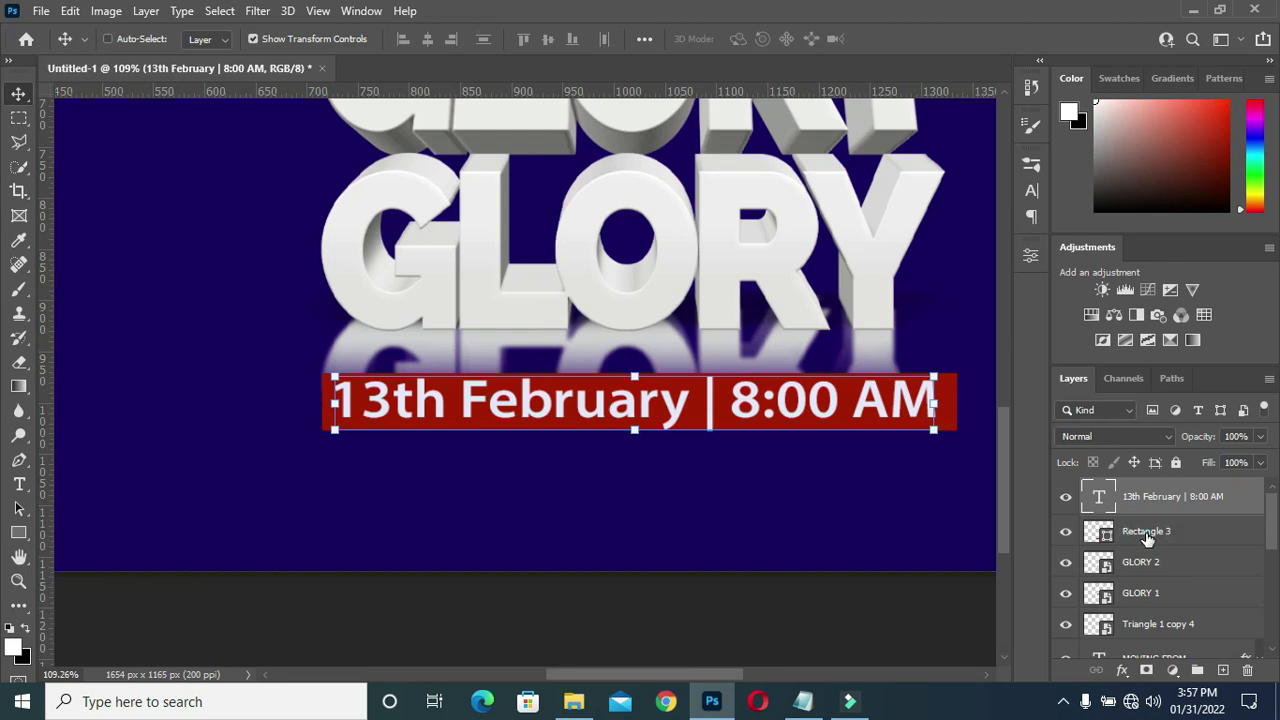
ctrl+click(1147, 534)
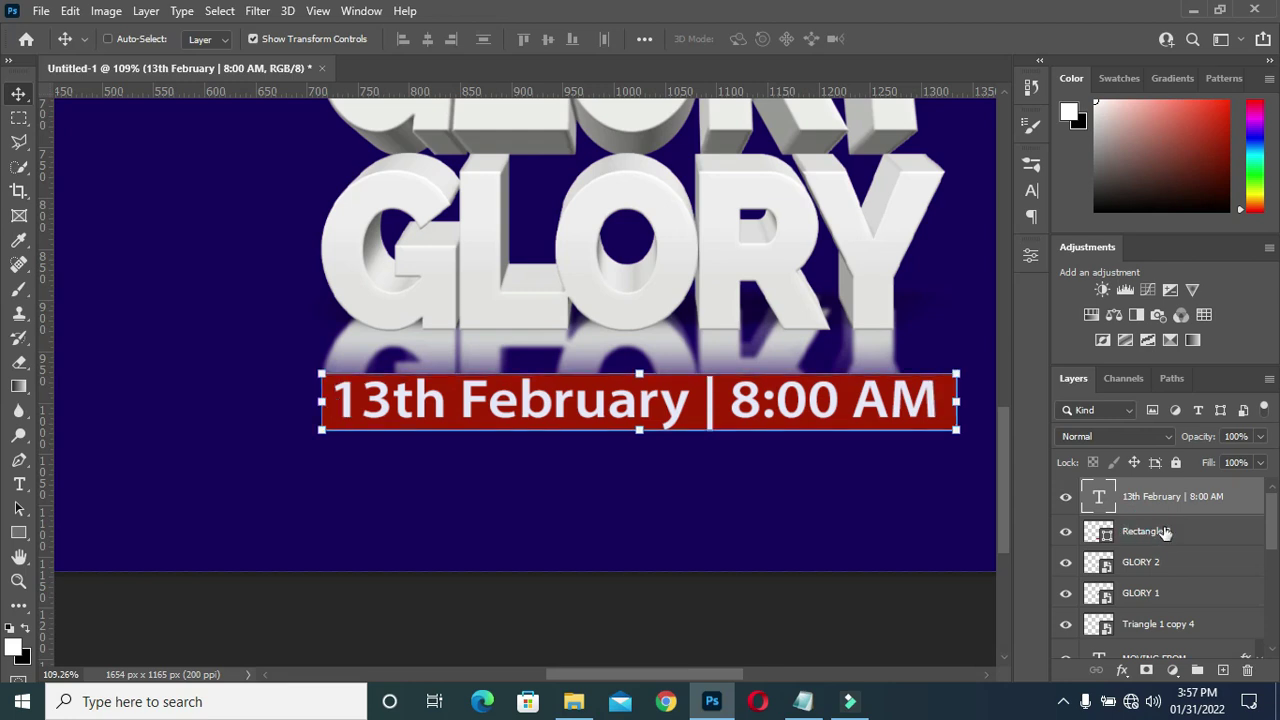
click(548, 38)
click(427, 38)
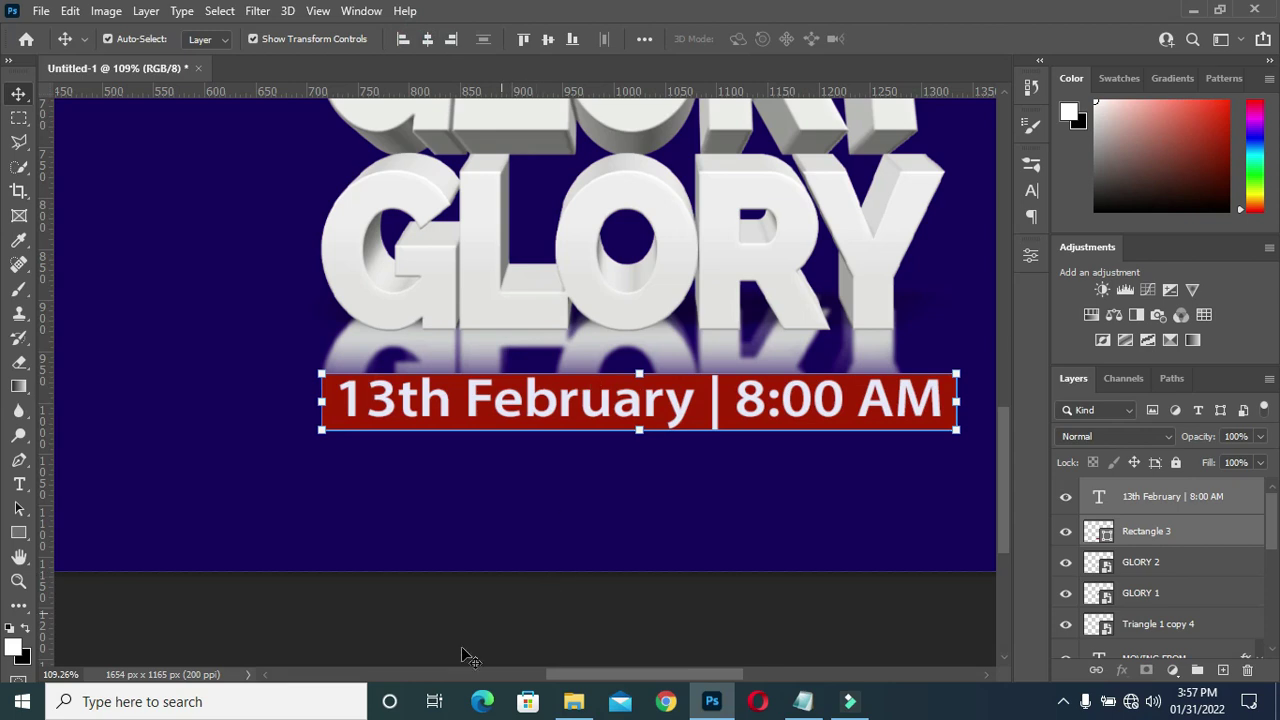
click(525, 610)
scroll(529, 560, down, 2)
scroll(528, 525, down, 2)
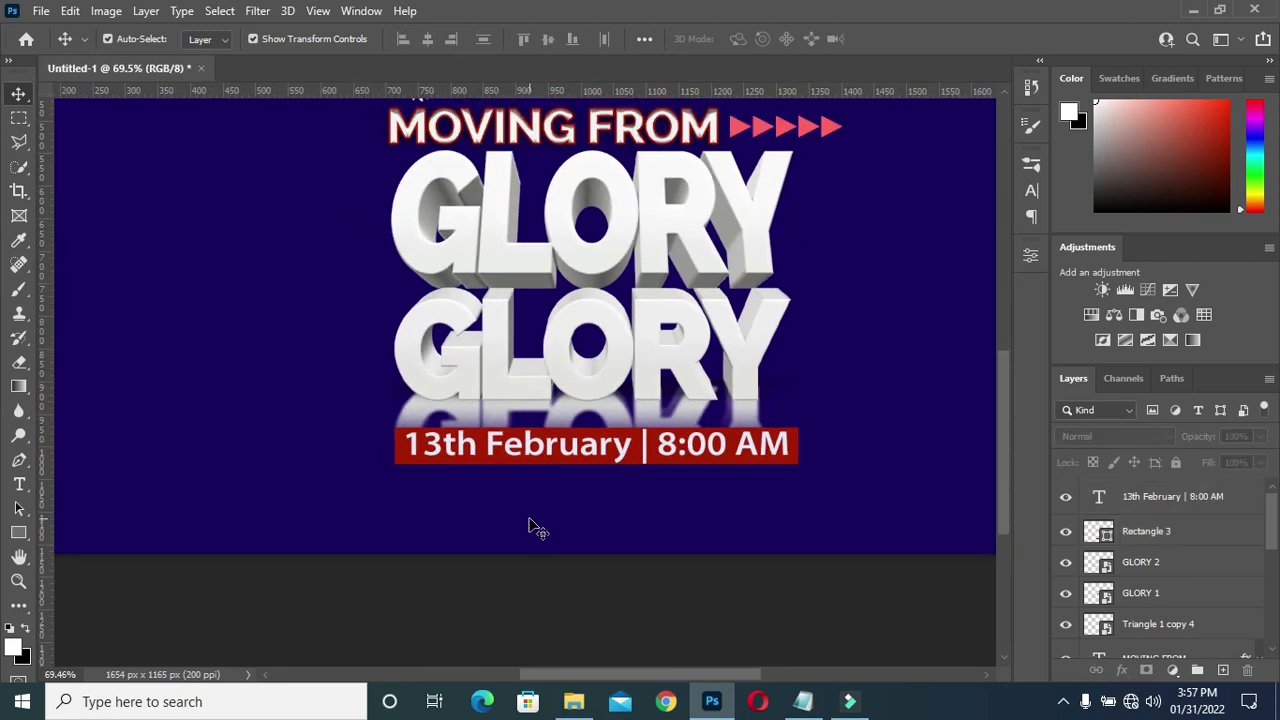
scroll(530, 525, down, 1)
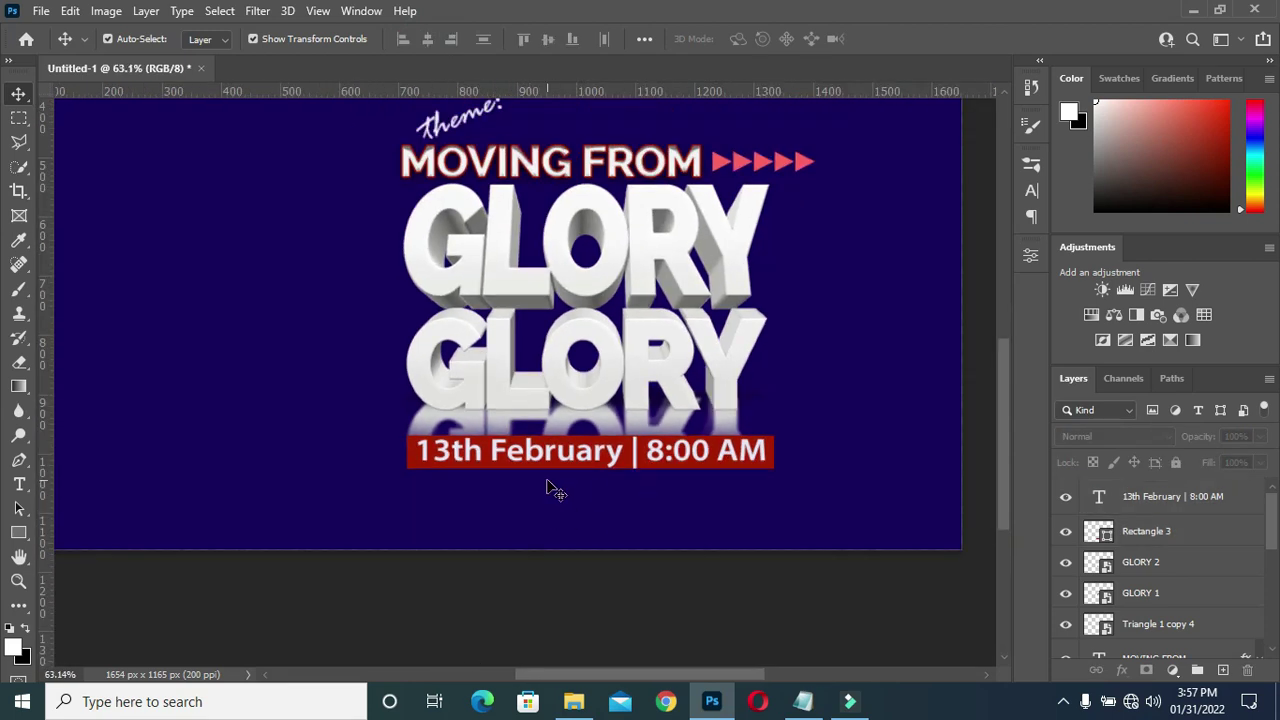
scroll(549, 487, down, 2)
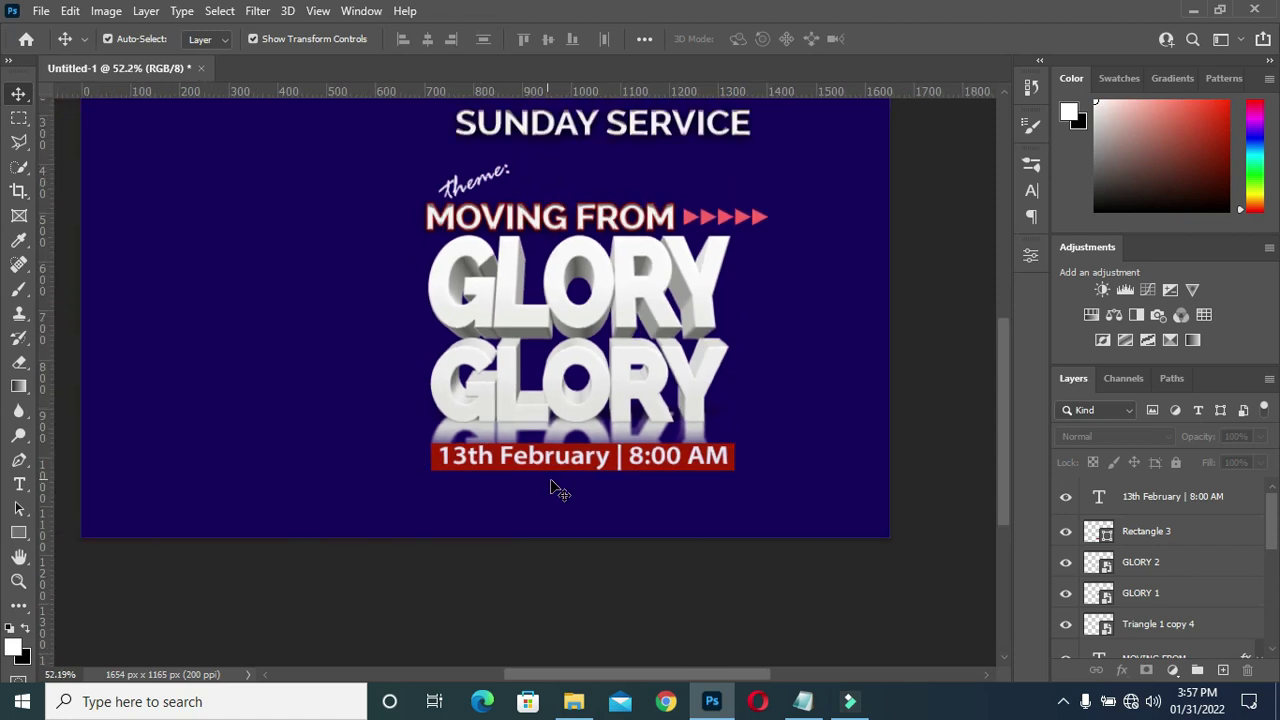
scroll(620, 508, up, 3)
scroll(620, 510, up, 2)
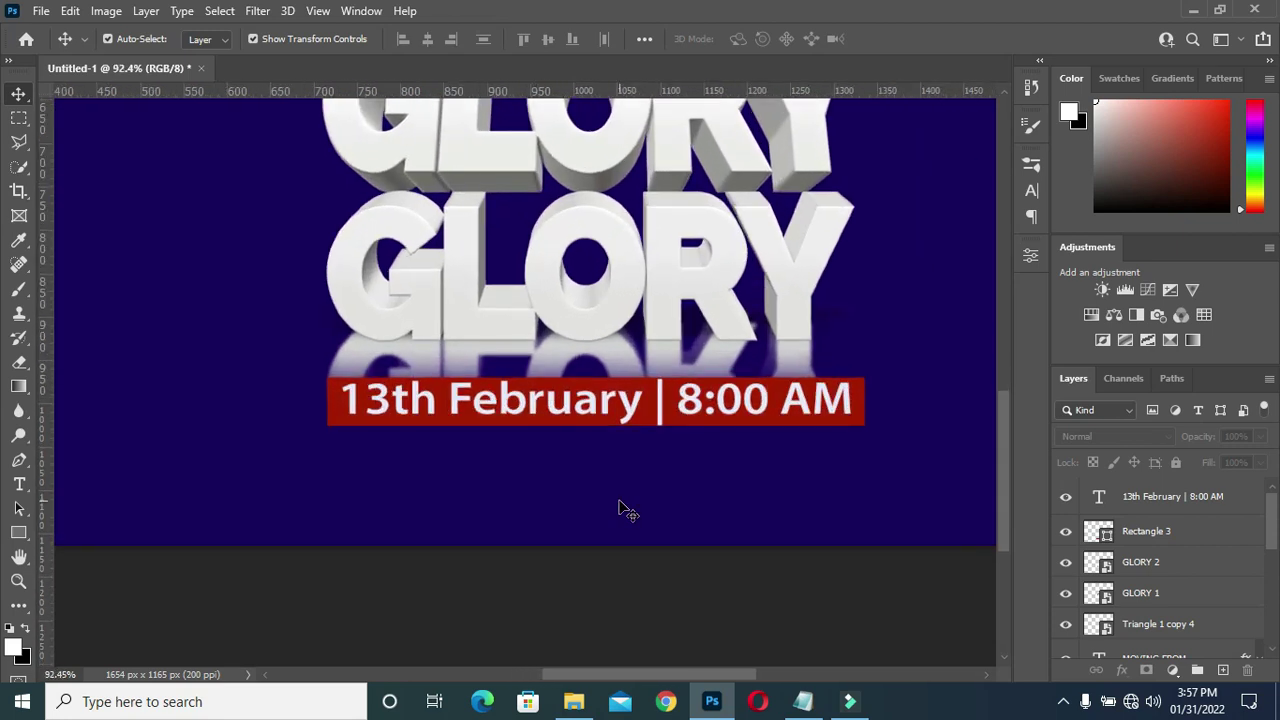
scroll(620, 508, up, 1)
Copy the two LOCATION lines from the Notepad event notes and return to Photoshop.
click(806, 705)
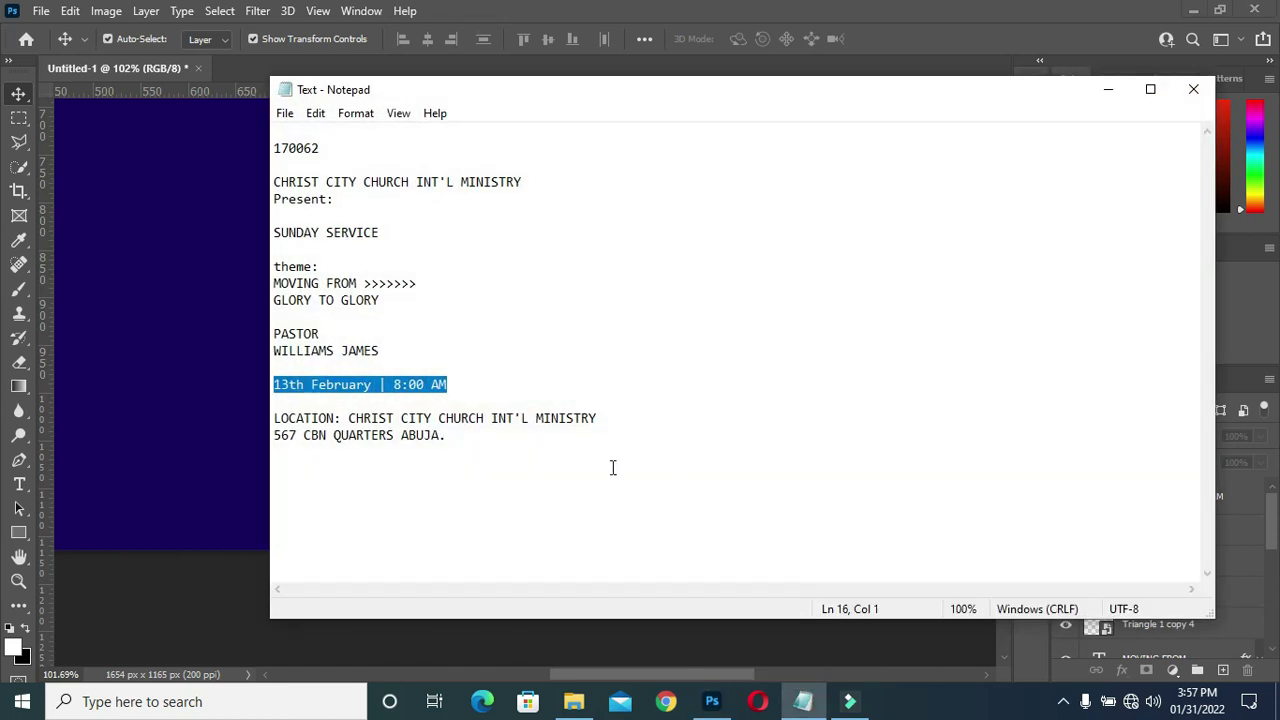
drag(480, 437, 274, 418)
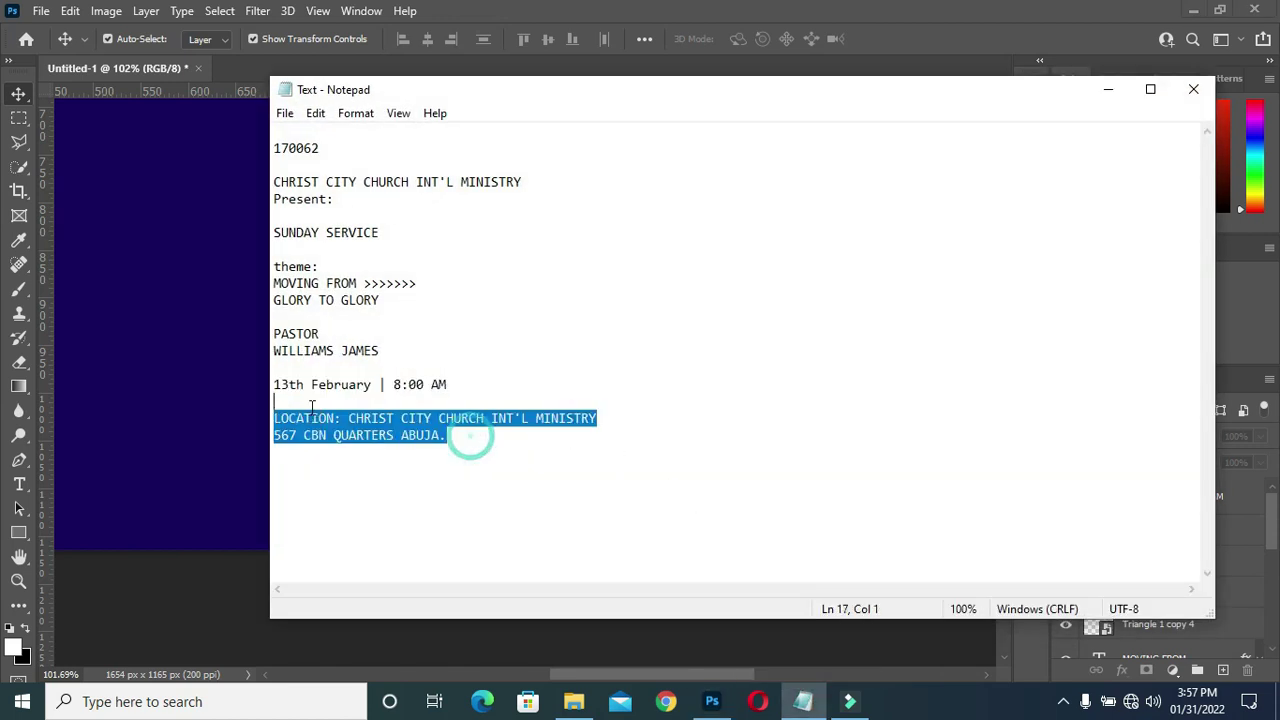
key(ctrl+c)
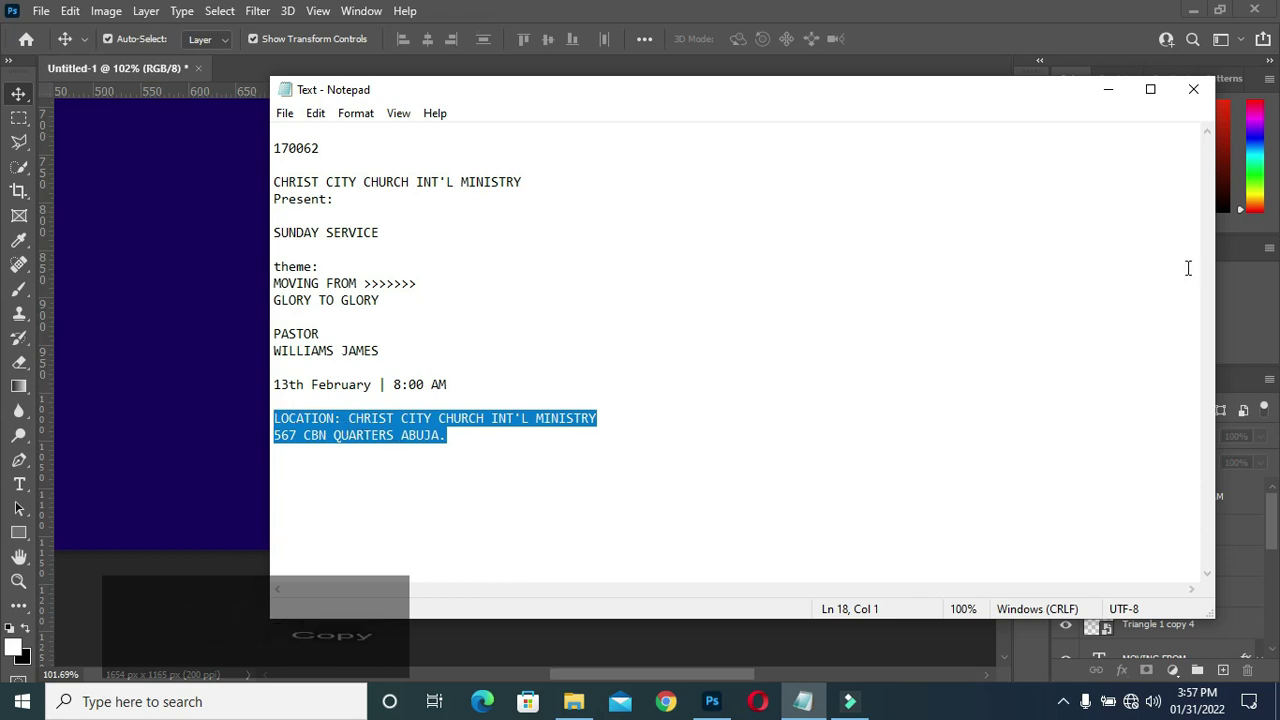
click(1108, 89)
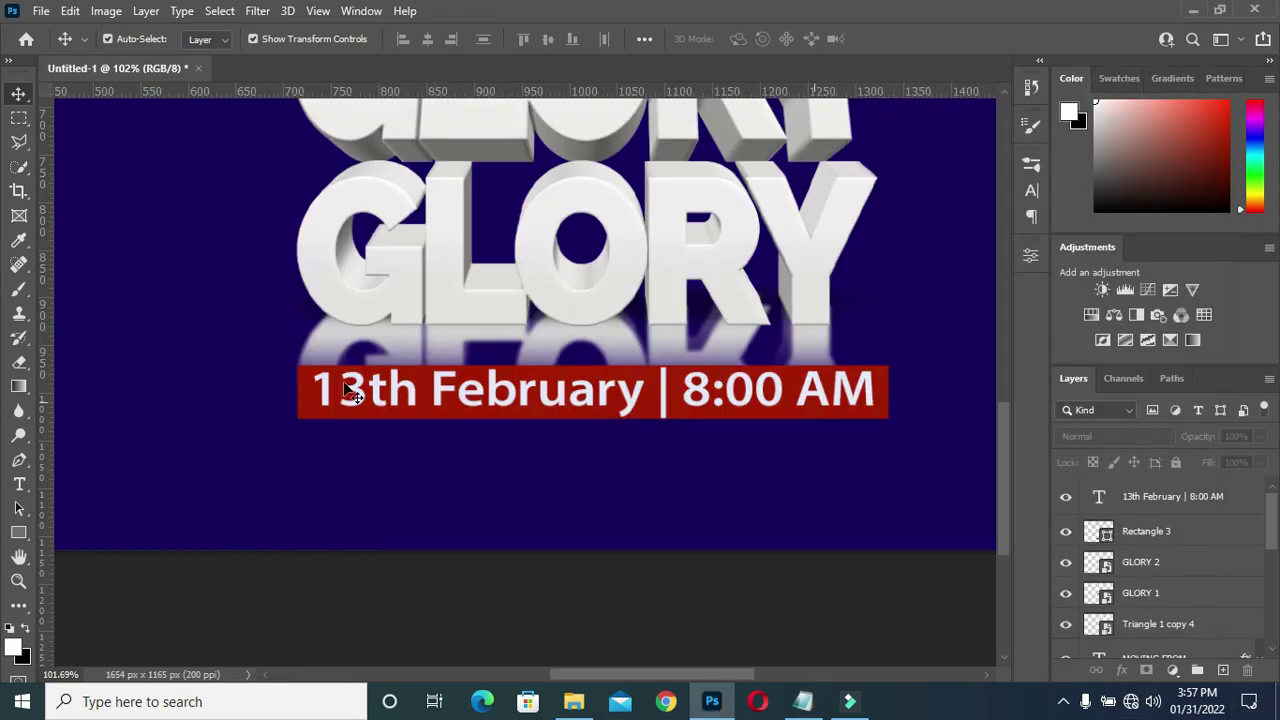
Paste the copied location lines as a new text layer below the date banner.
key(t)
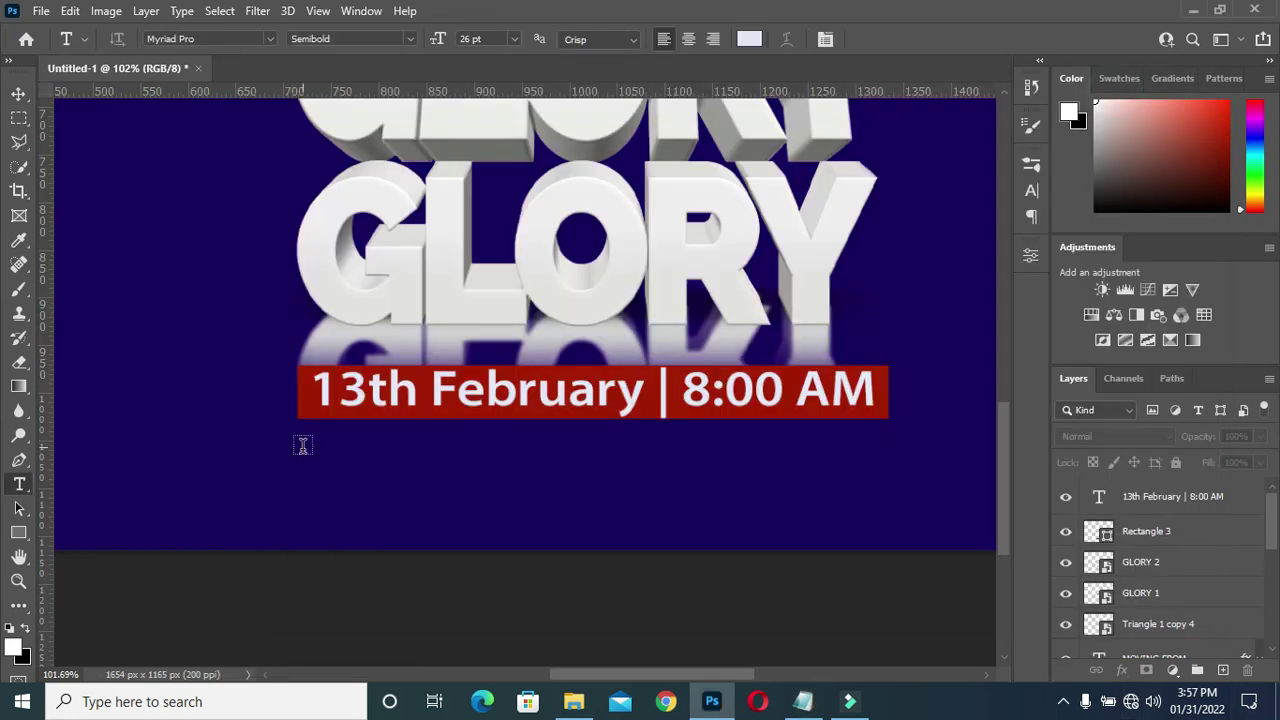
click(303, 449)
click(370, 444)
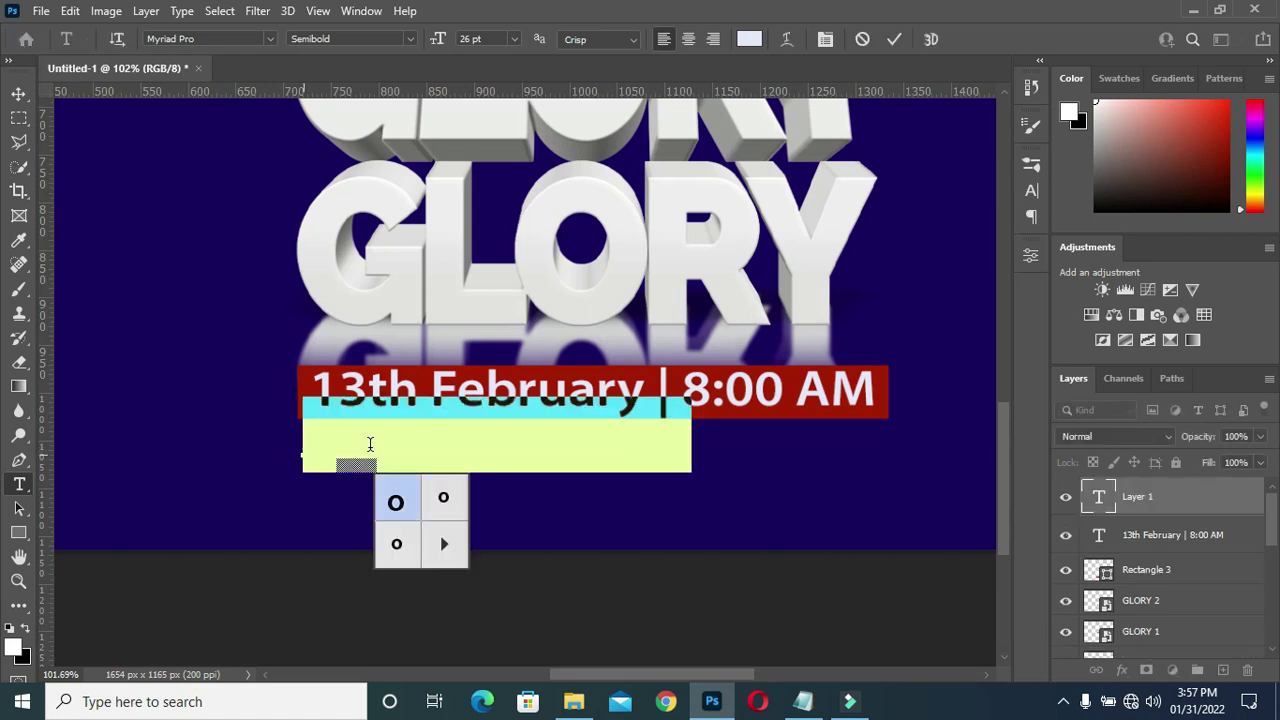
key(ctrl+v)
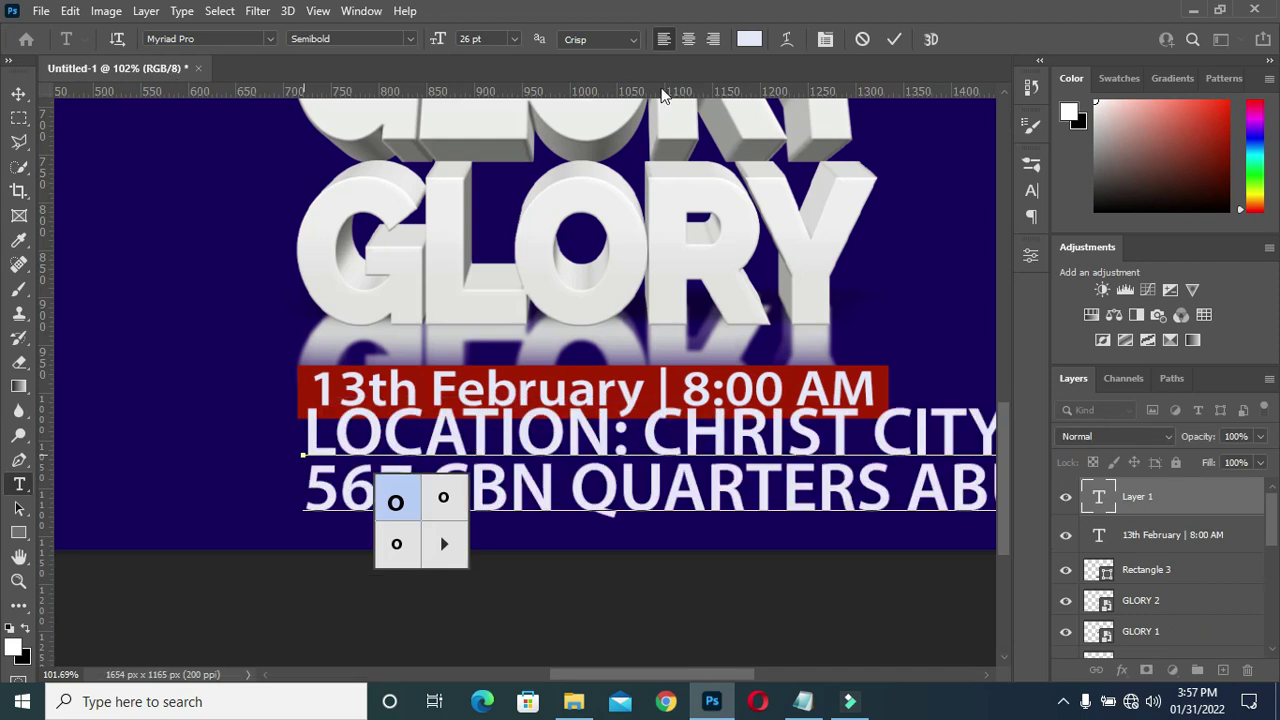
click(893, 39)
click(893, 39)
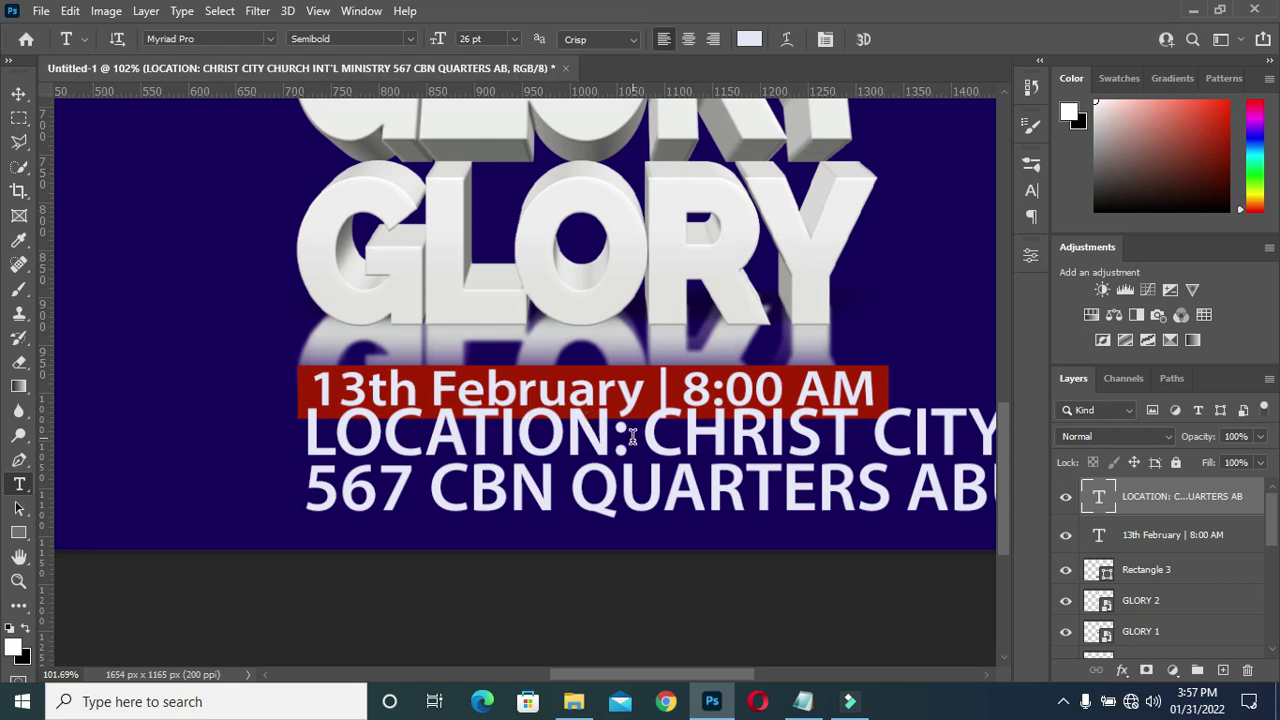
Colour the word LOCATION: with the red sampled from the date banner.
drag(632, 437, 304, 437)
click(753, 39)
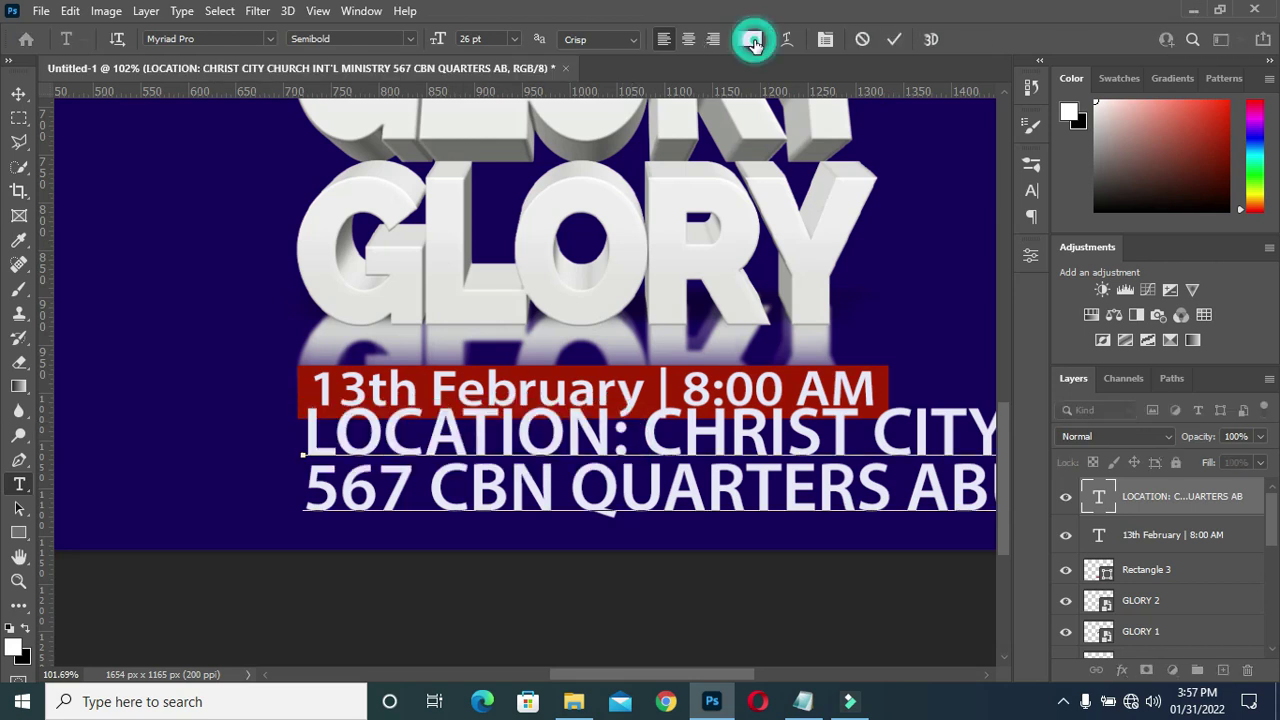
click(639, 372)
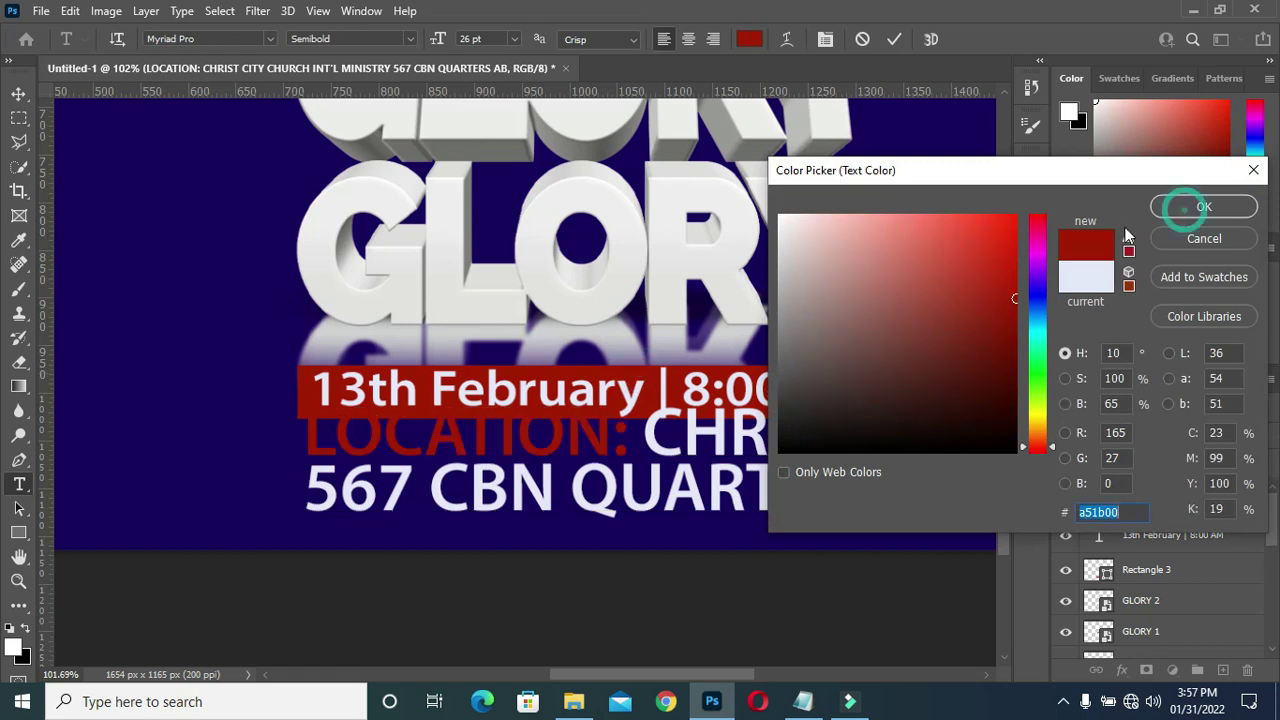
click(1189, 211)
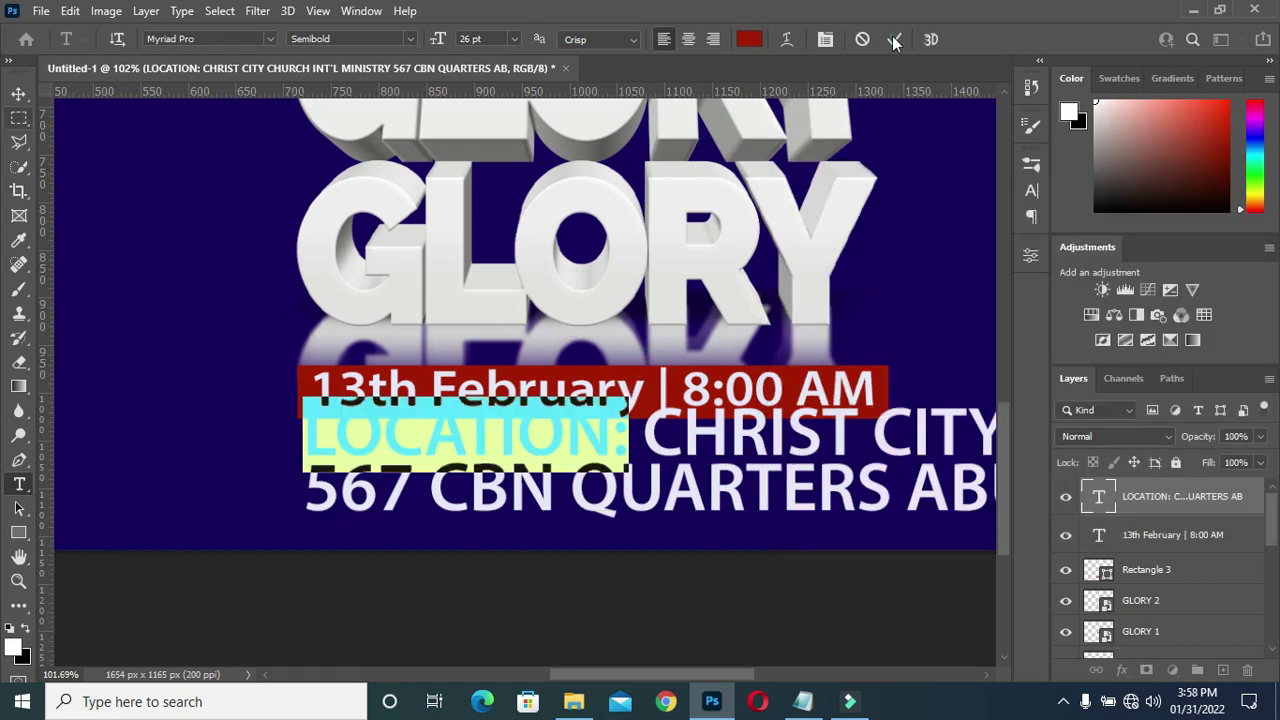
click(894, 40)
Scale the location text down to 49.33% and place it under the banner.
click(18, 93)
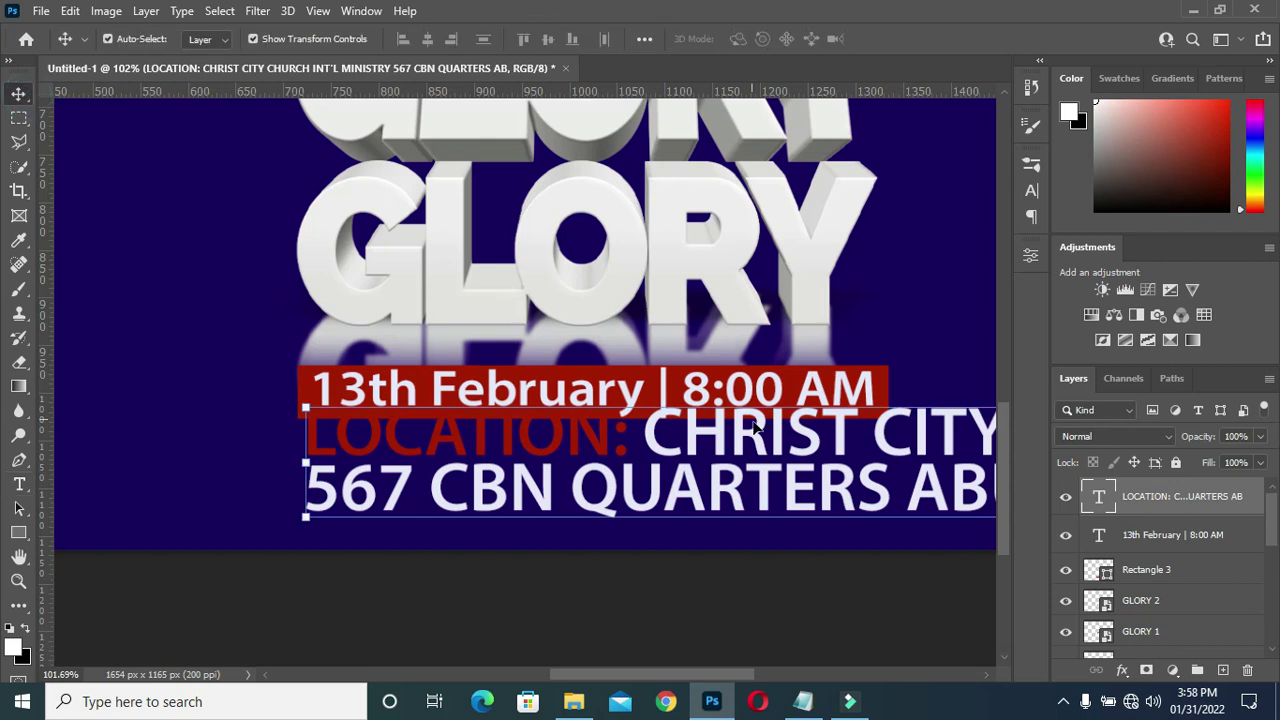
scroll(720, 420, down, 2)
scroll(720, 420, down, 1)
mouse_move(882, 410)
mouse_down()
mouse_move(855, 460)
mouse_move(656, 453)
mouse_up()
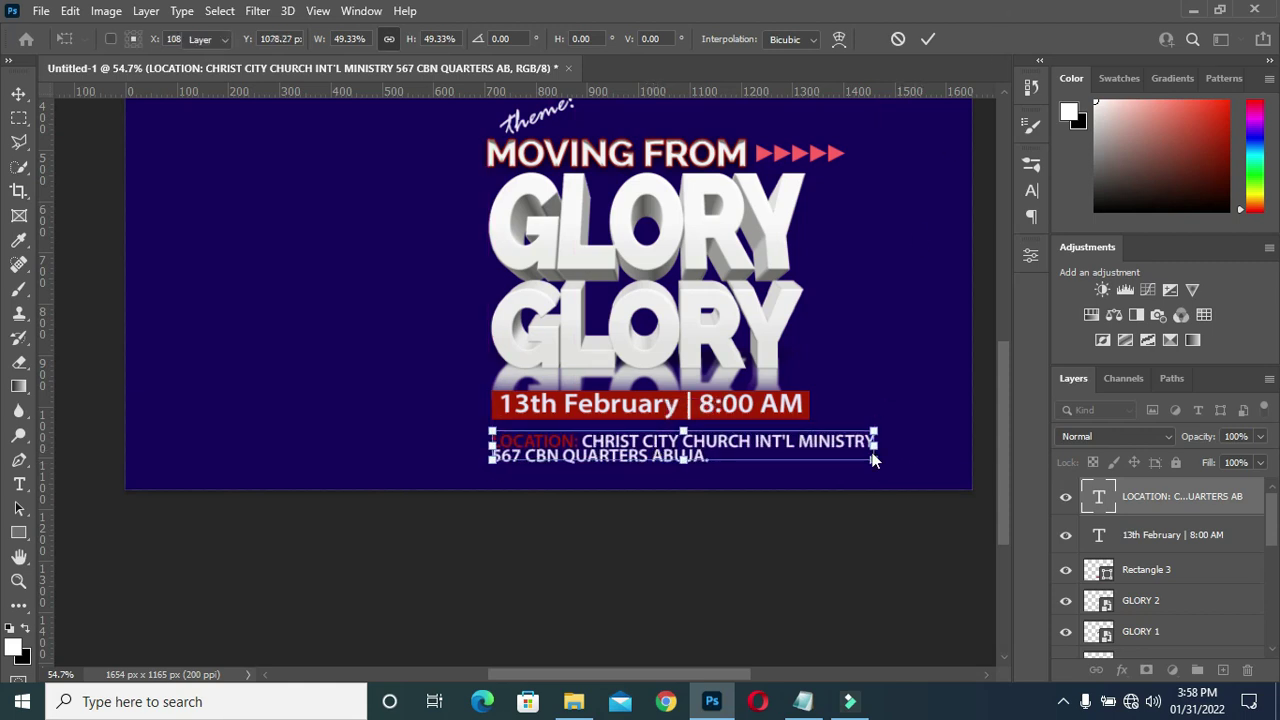
Nudge the location text up and narrow it to the date banner's width.
key(Return)
drag(820, 463, 820, 454)
scroll(820, 454, up, 2)
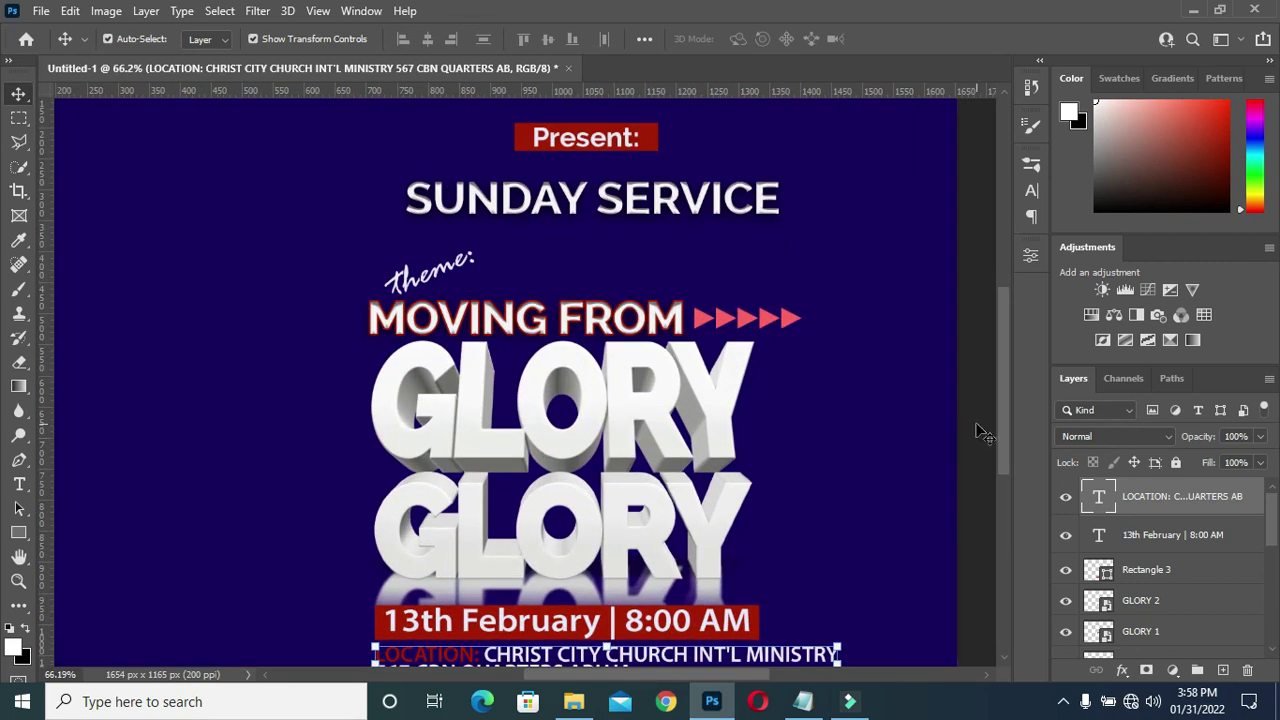
scroll(495, 287, down, 1)
scroll(530, 365, down, 3)
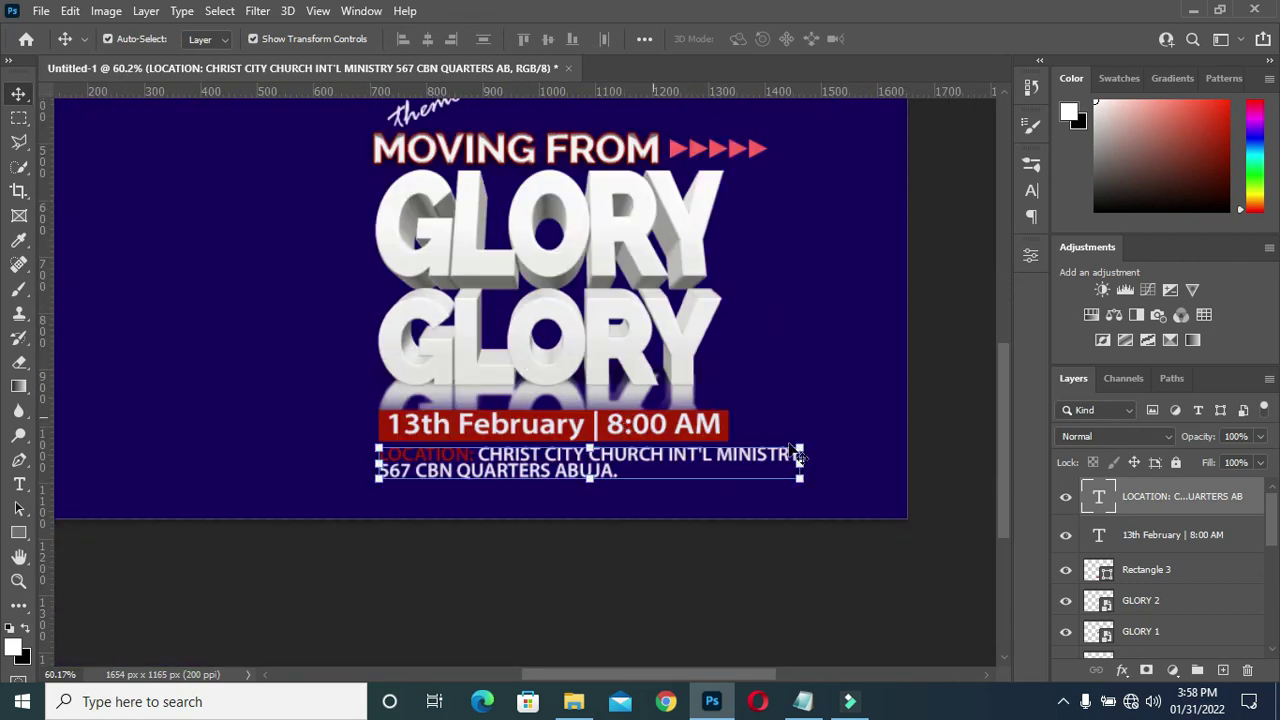
drag(800, 467, 740, 470)
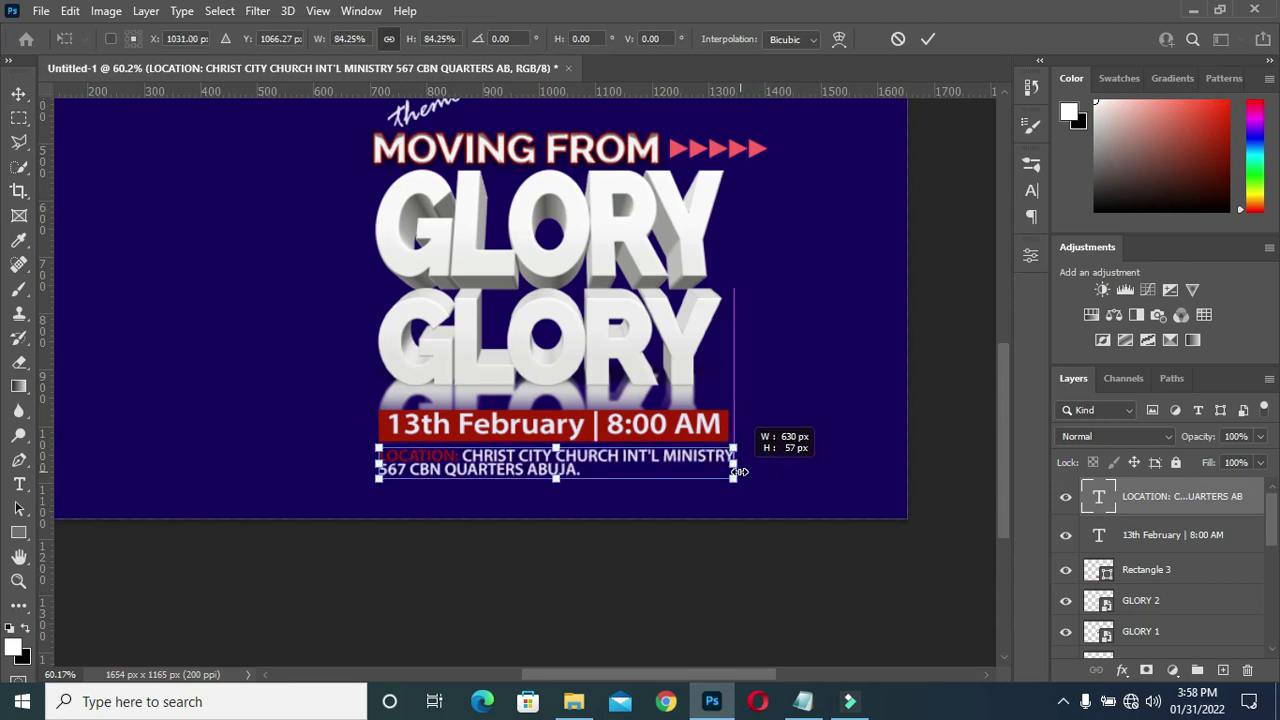
drag(740, 471, 731, 471)
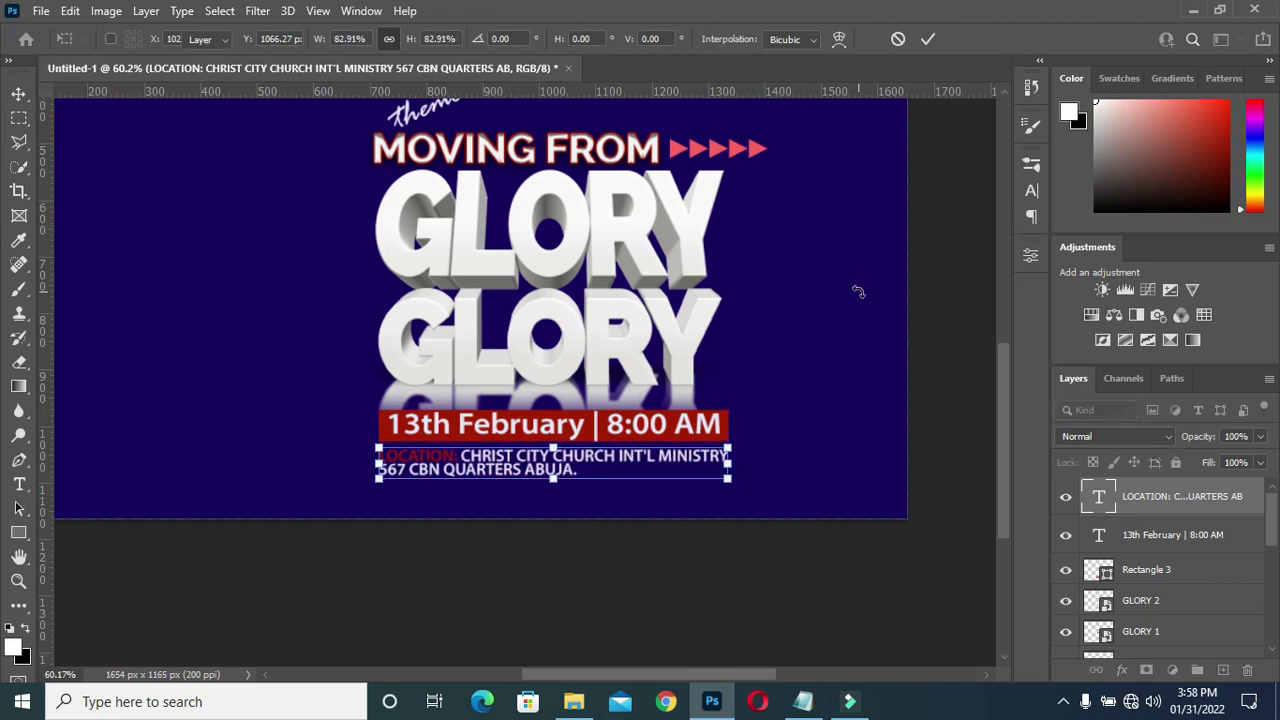
click(955, 430)
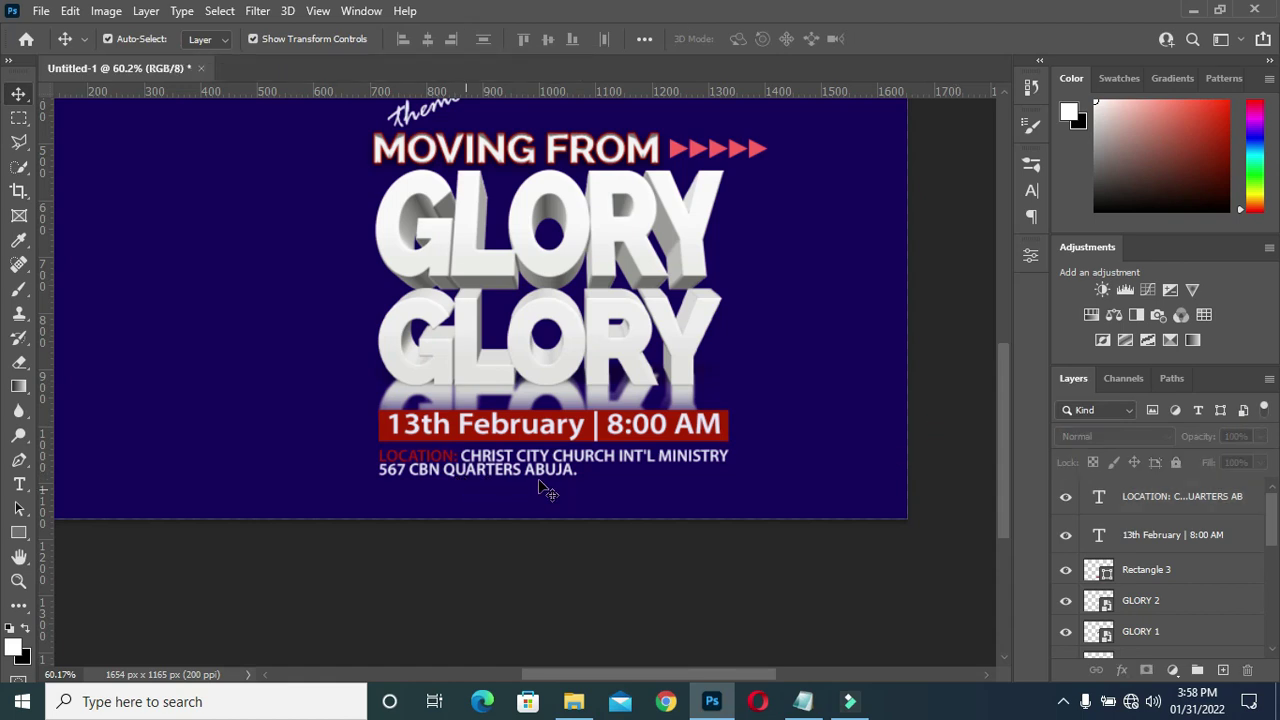
Set the location text's line spacing to 11 pt in the Character panel.
click(1032, 191)
click(966, 216)
text(9)
key(Return)
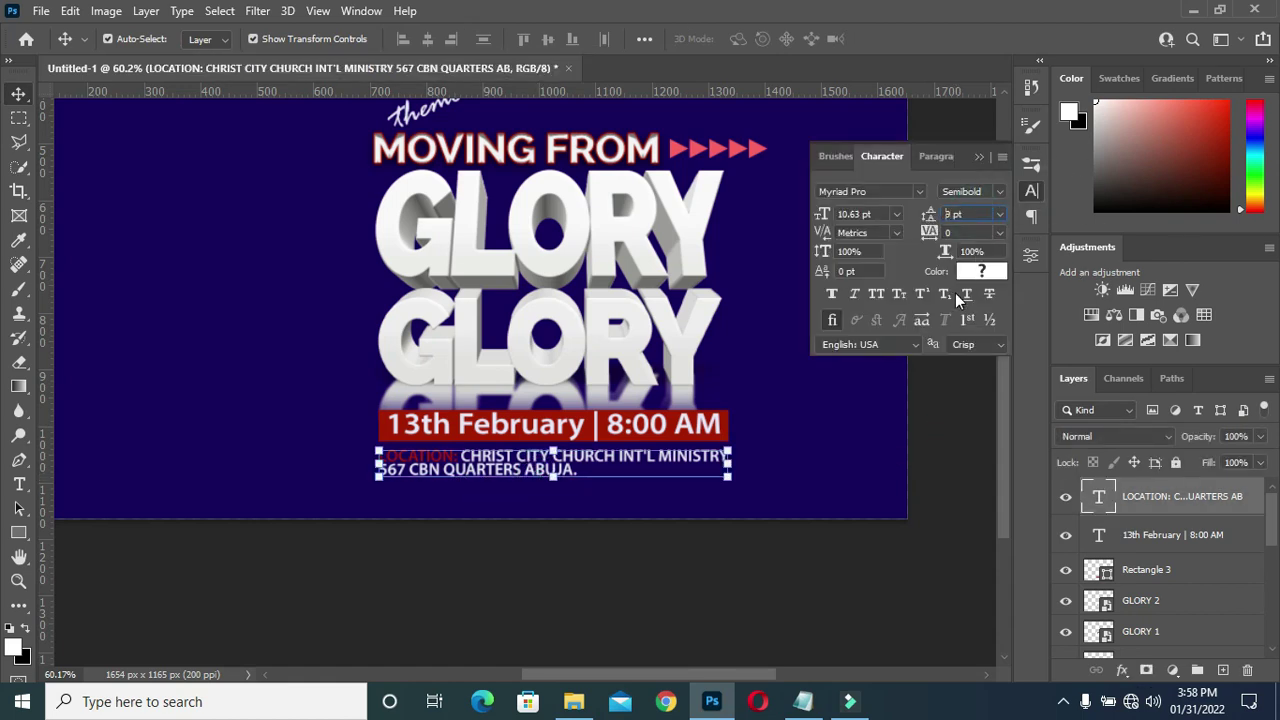
click(954, 214)
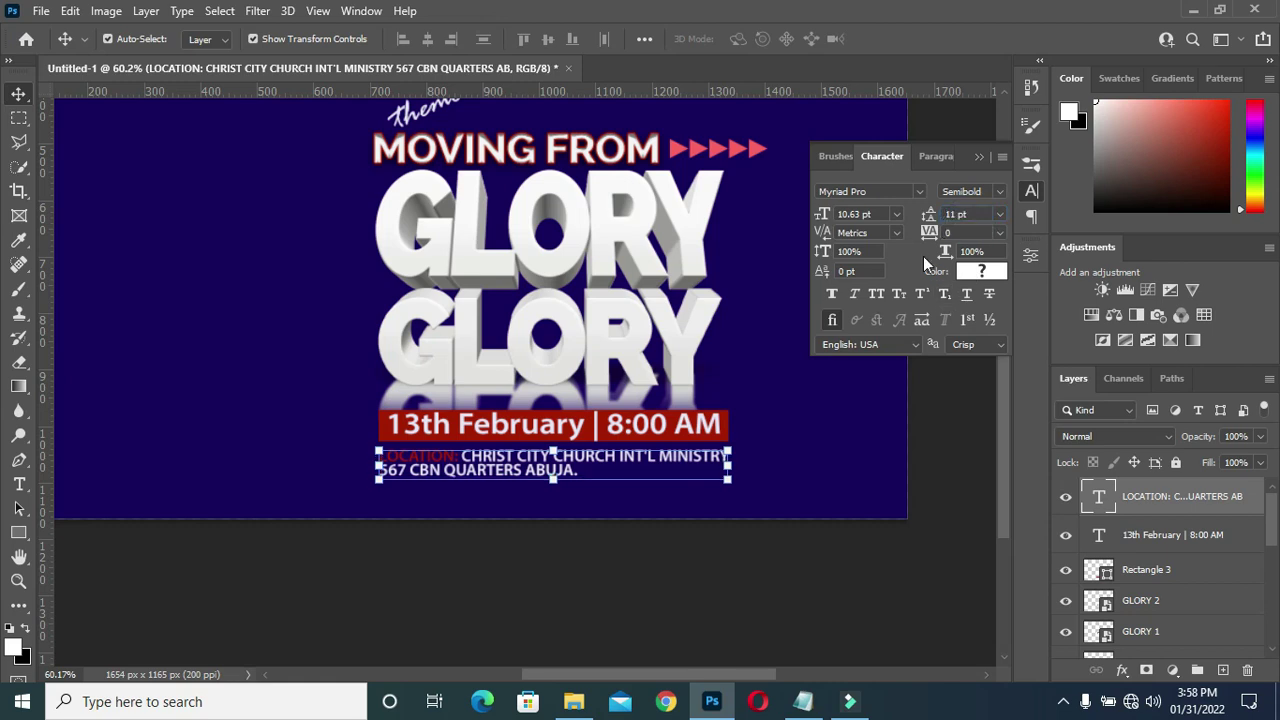
click(978, 156)
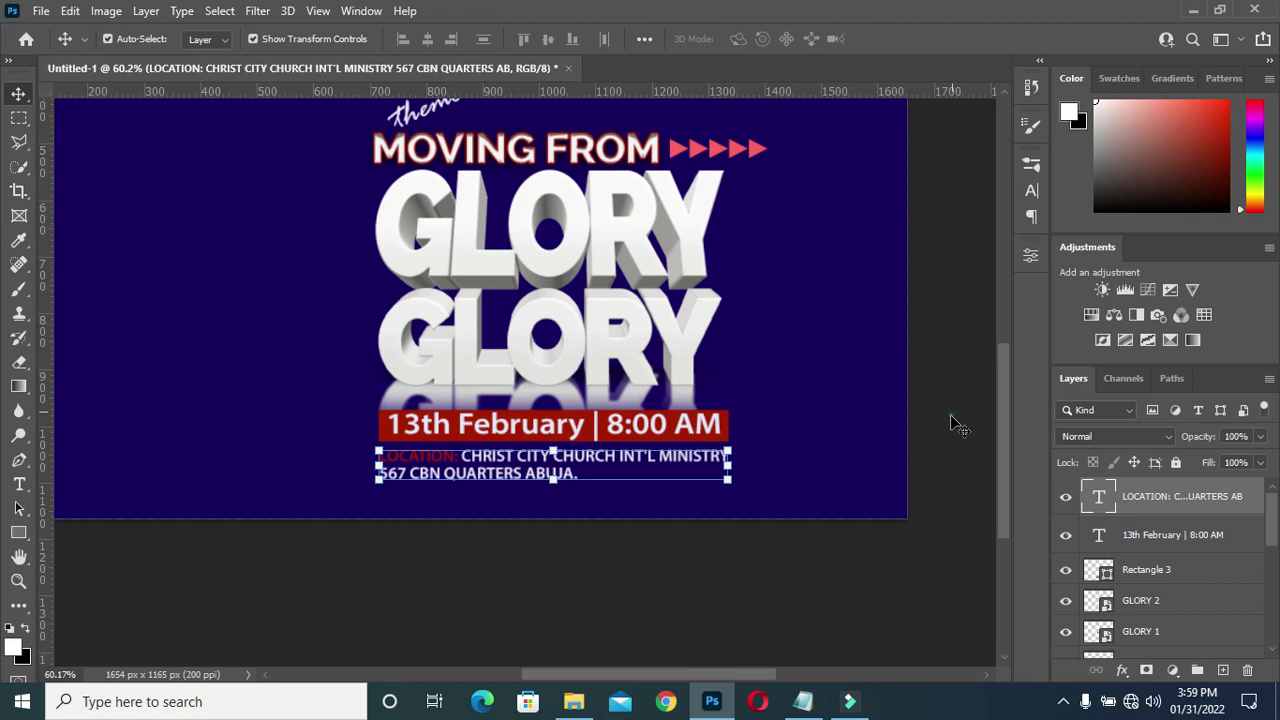
click(951, 418)
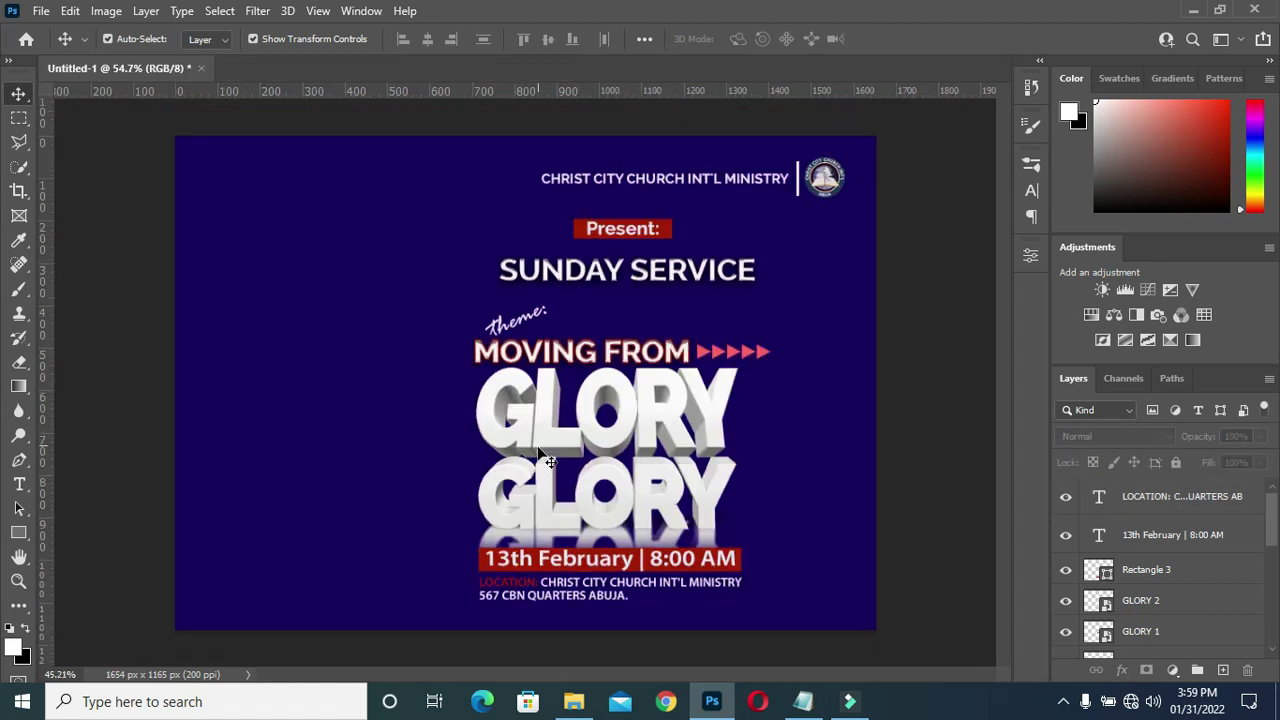
scroll(552, 428, down, 2)
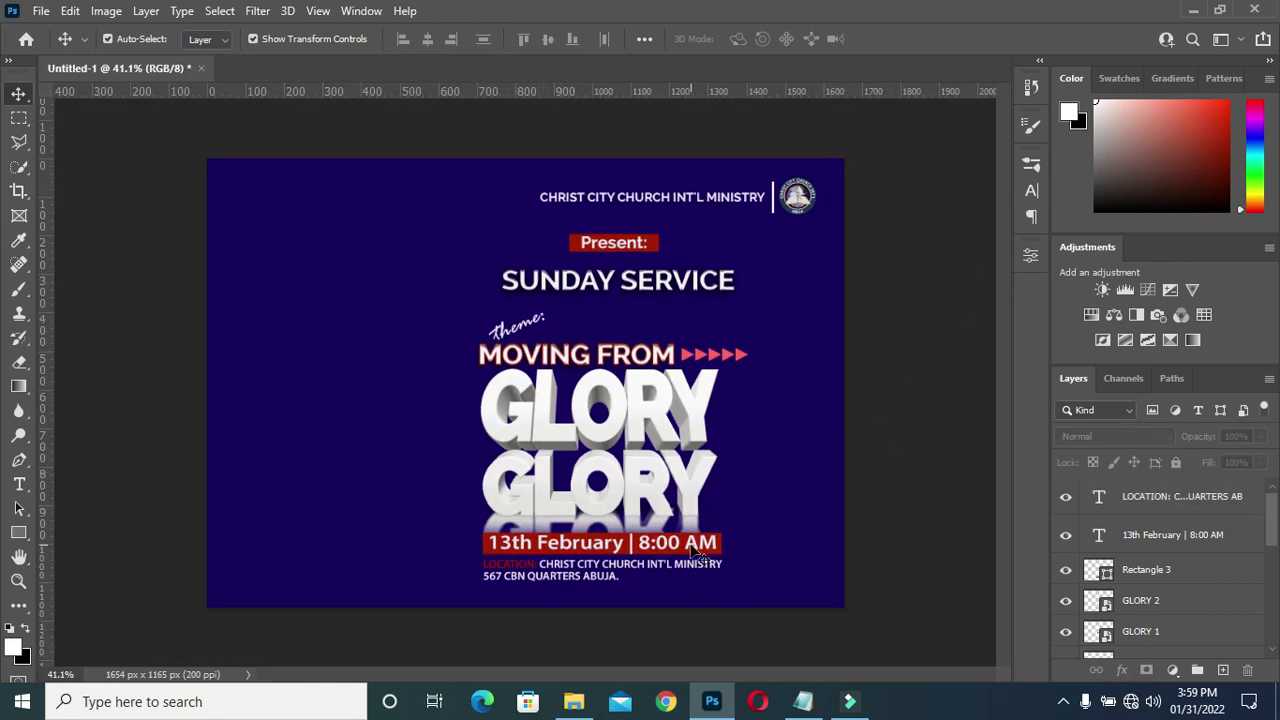
scroll(643, 643, up, 1)
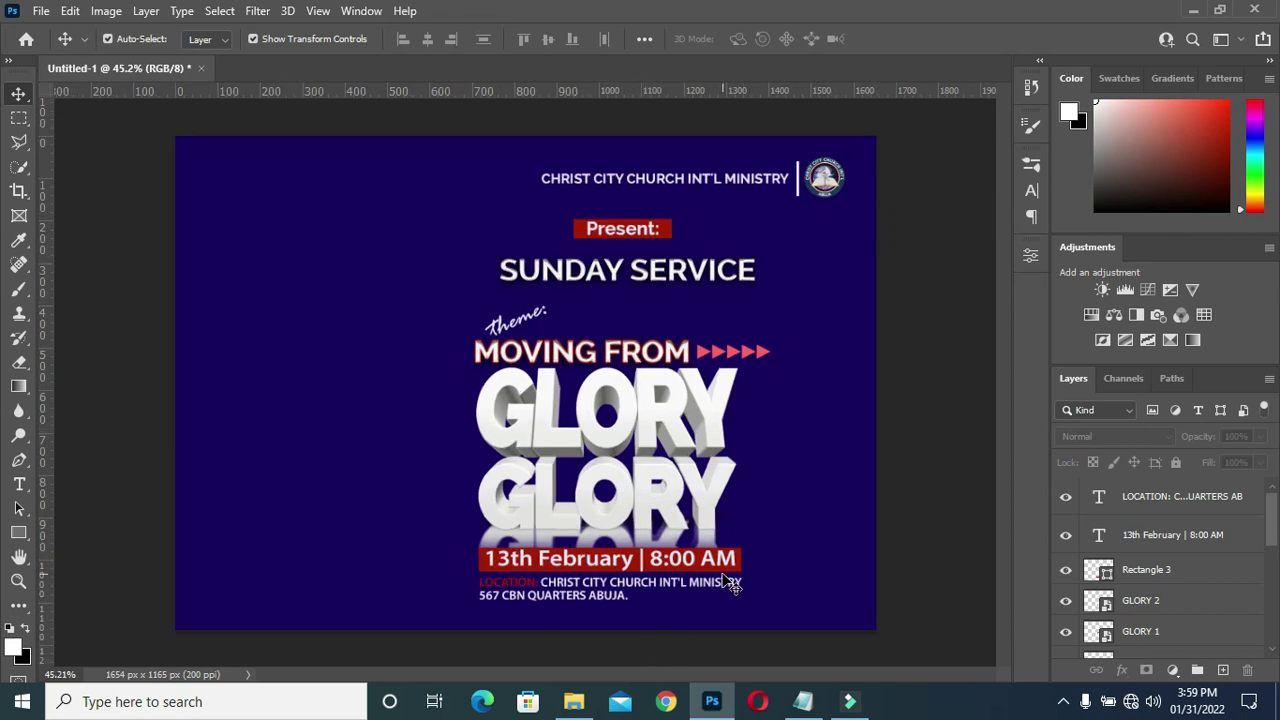
scroll(828, 448, up, 1)
scroll(910, 322, down, 2)
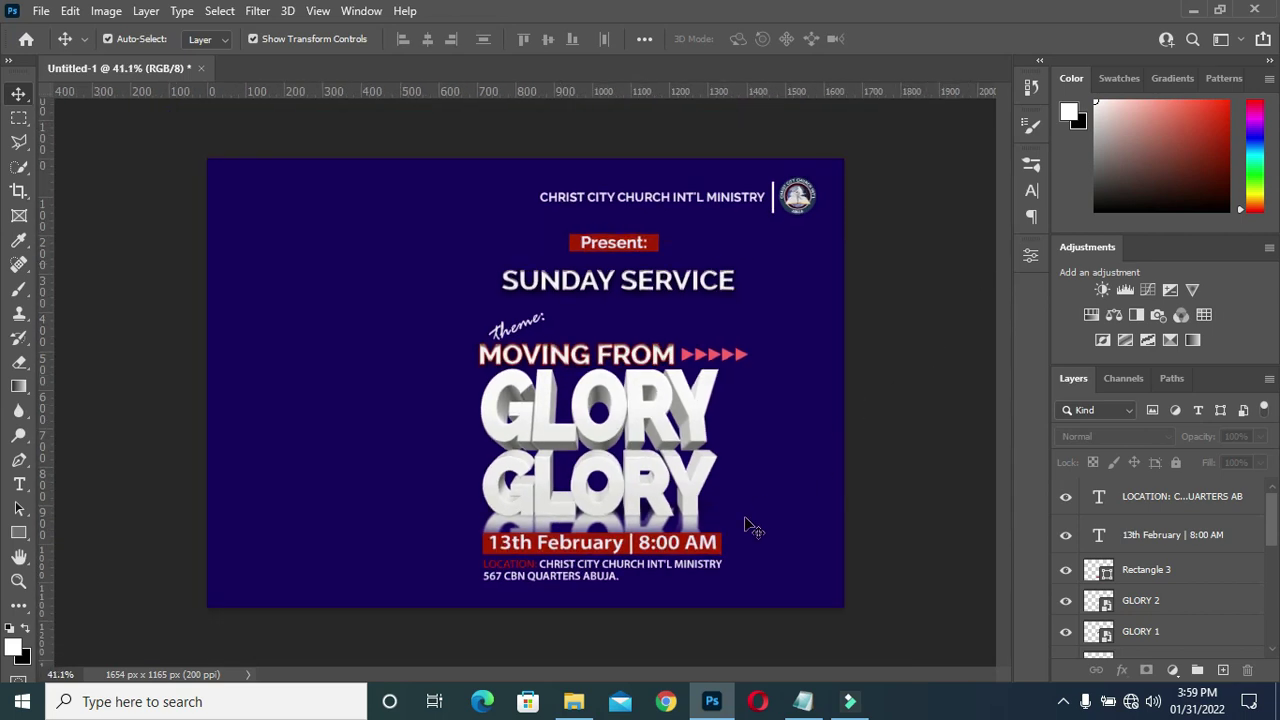
scroll(540, 500, up, 4)
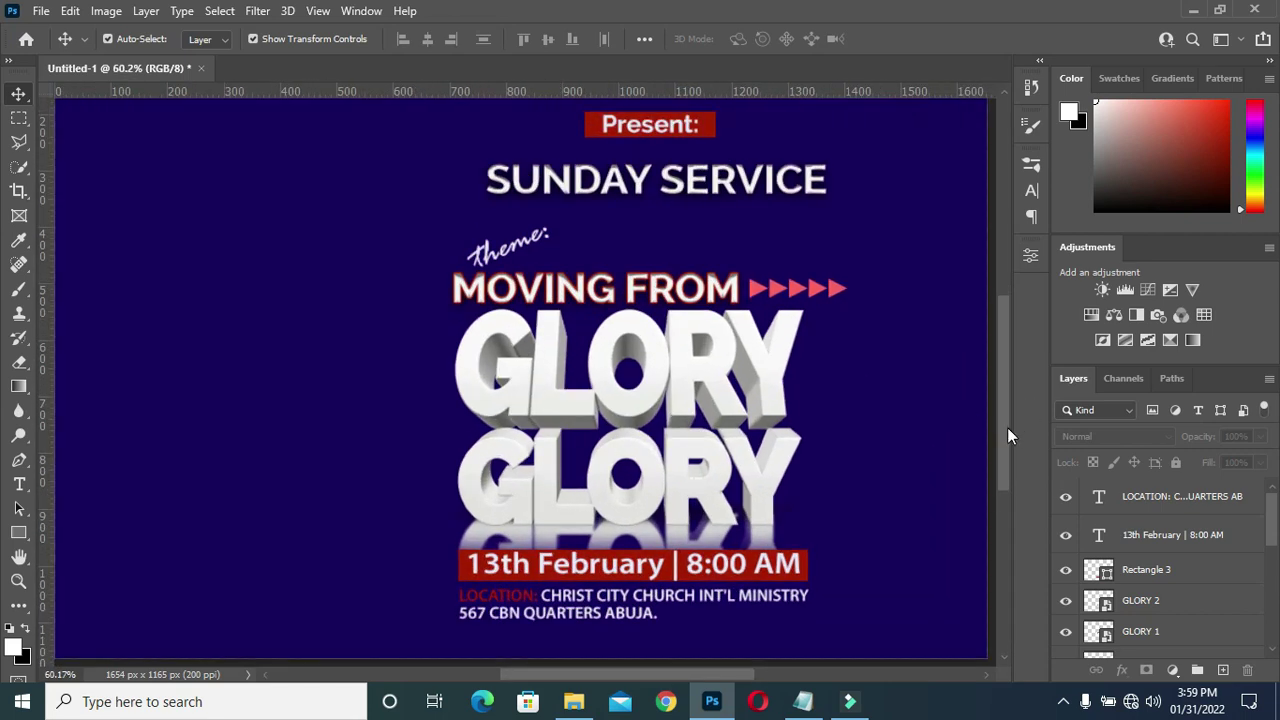
drag(1007, 427, 1006, 441)
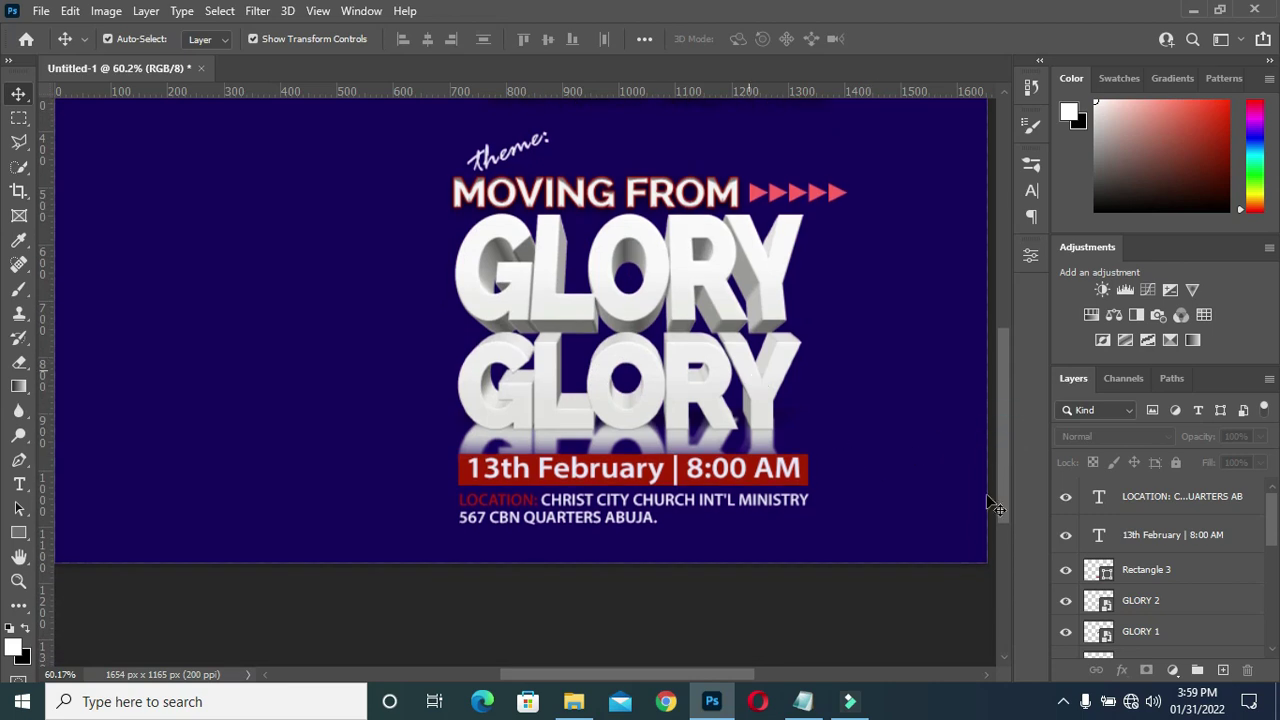
click(1147, 497)
click(1147, 497)
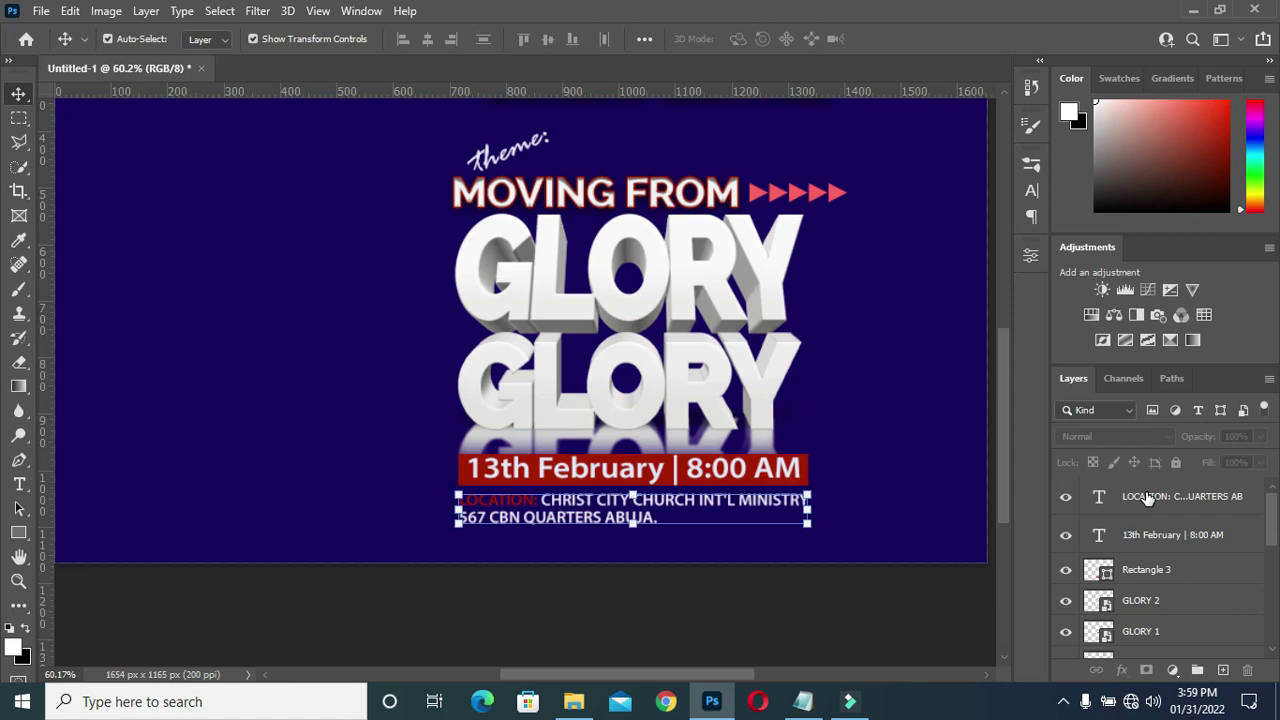
shift+click(1152, 573)
Group the date, location and banner layers as TINE DATE LOCATION and nudge it down.
key(ctrl+g)
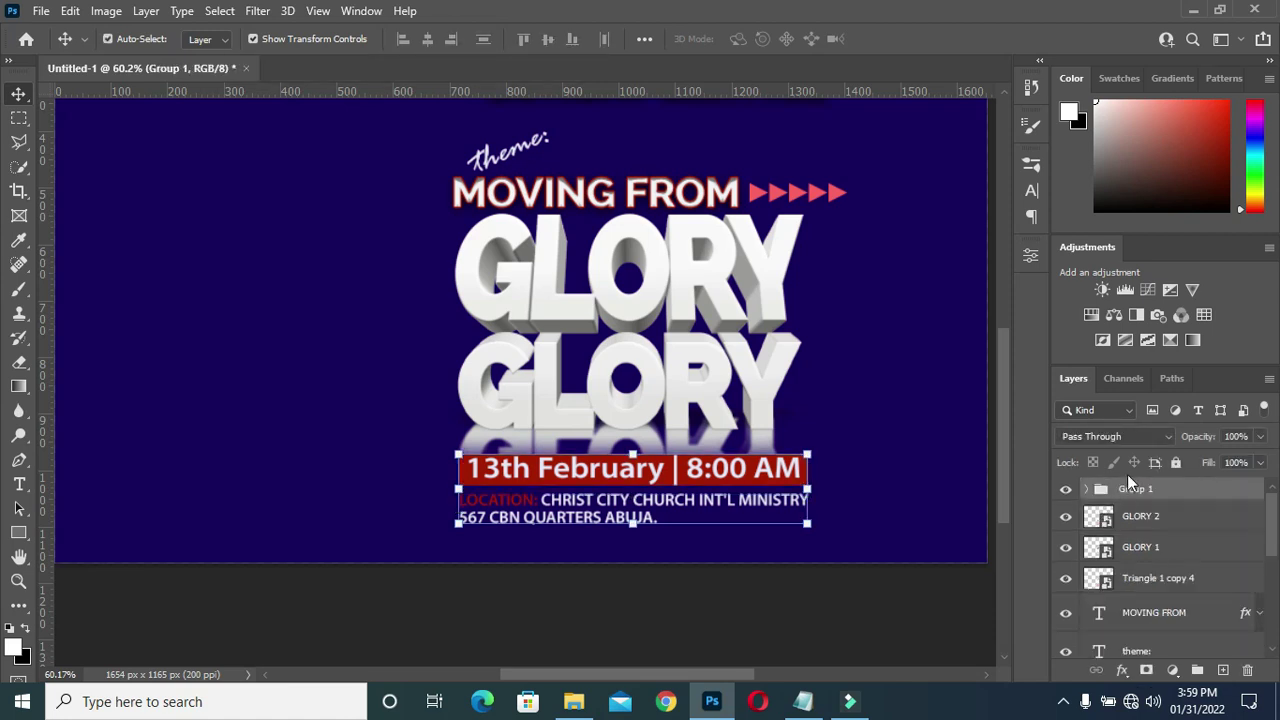
double_click(1134, 489)
text(NE DATE LOCATIO)
key(Return)
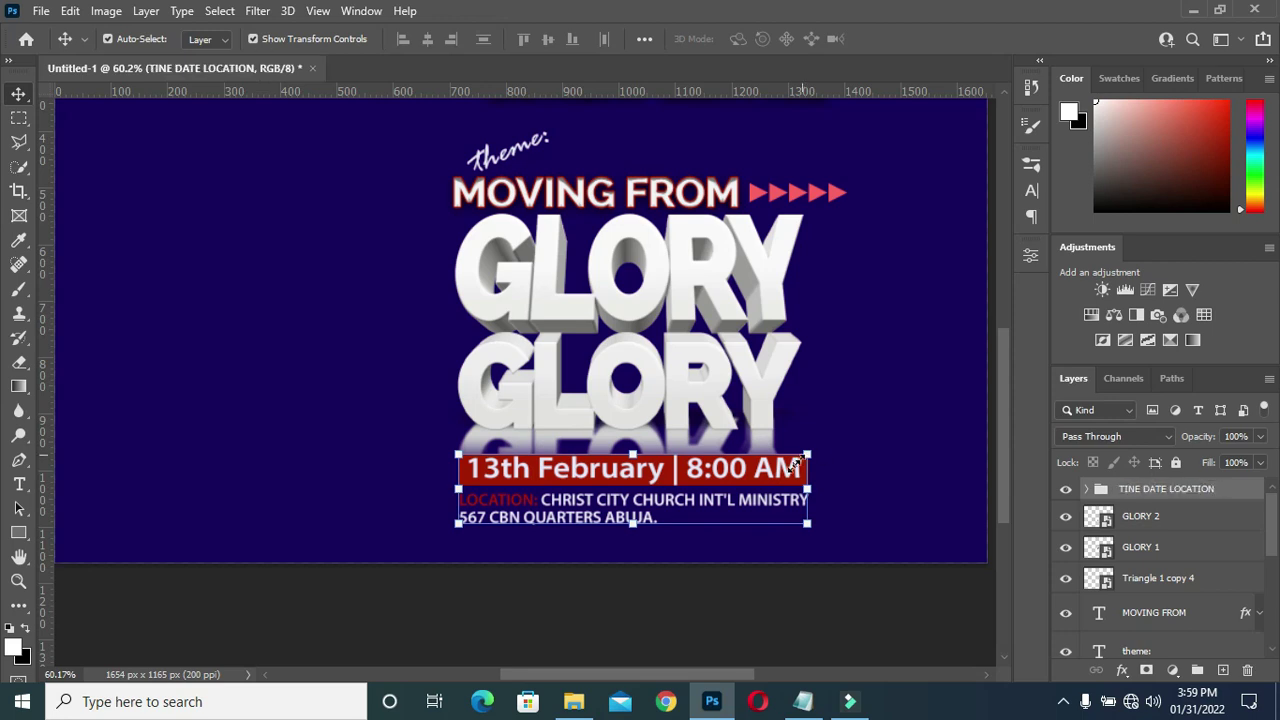
key(Down)
key(Down)
key(Down)
key(Down)
key(Down)
key(Down)
key(Down)
key(Down)
key(Down)
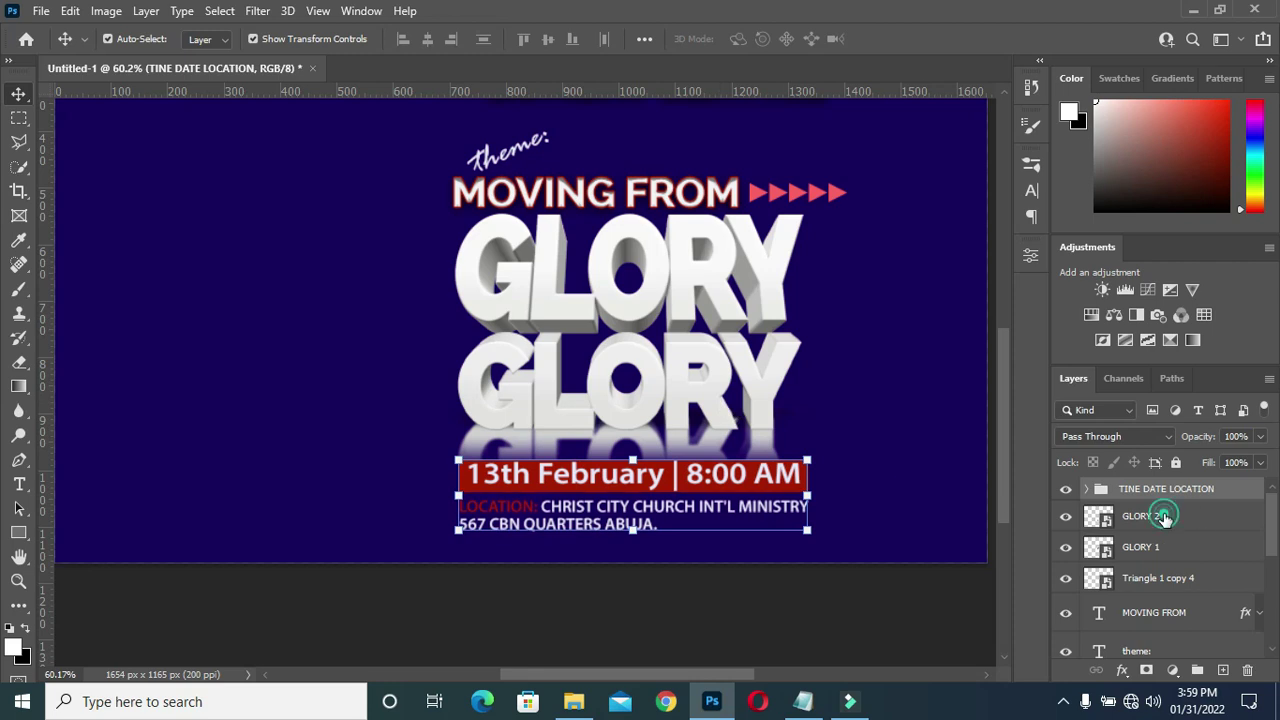
Group the GLORY, theme: and SUNDAY SERVICE headline layers into a group named TEXT.
click(1165, 518)
scroll(1165, 518, down, 1)
scroll(1165, 518, down, 1)
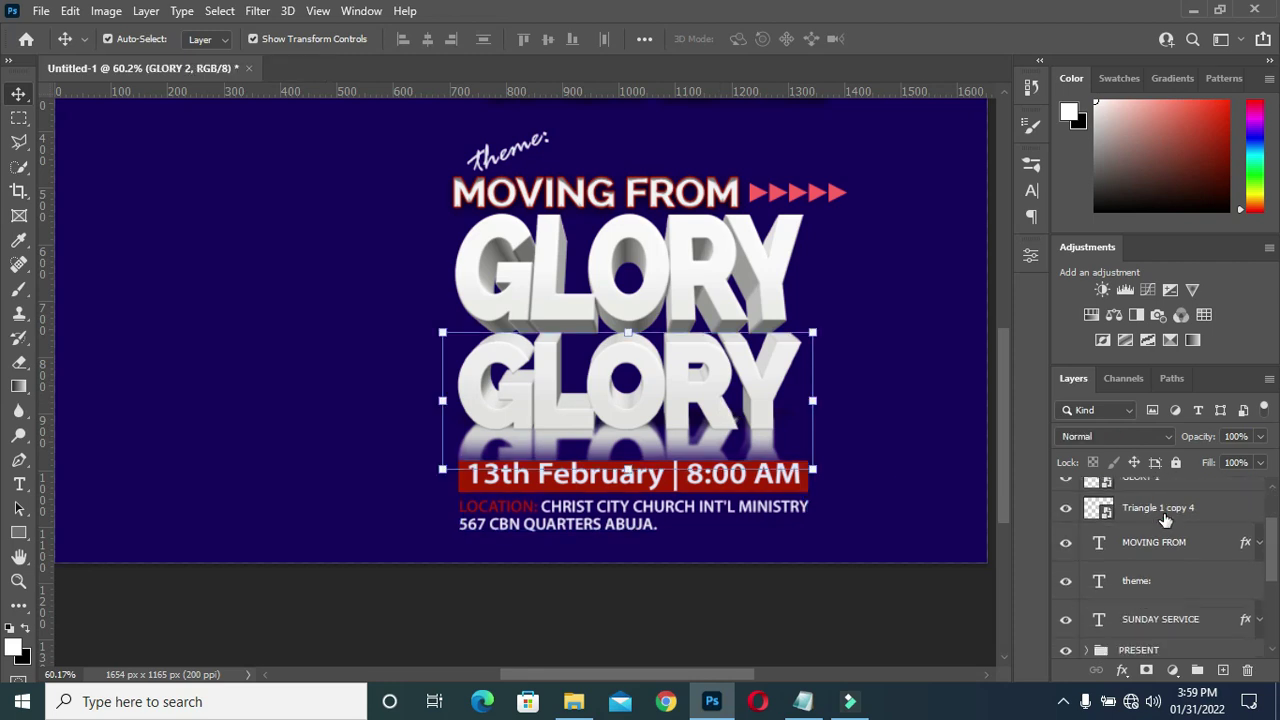
scroll(1143, 589, down, 1)
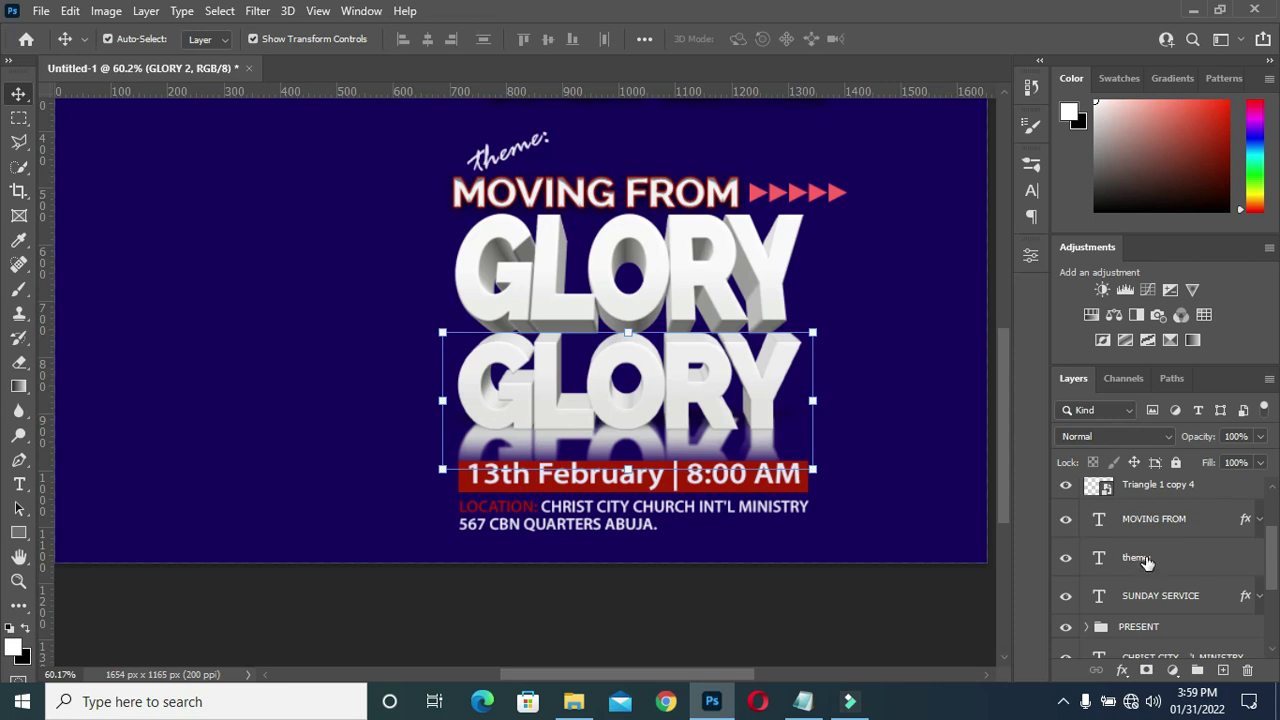
shift+click(1145, 562)
key(ctrl+0)
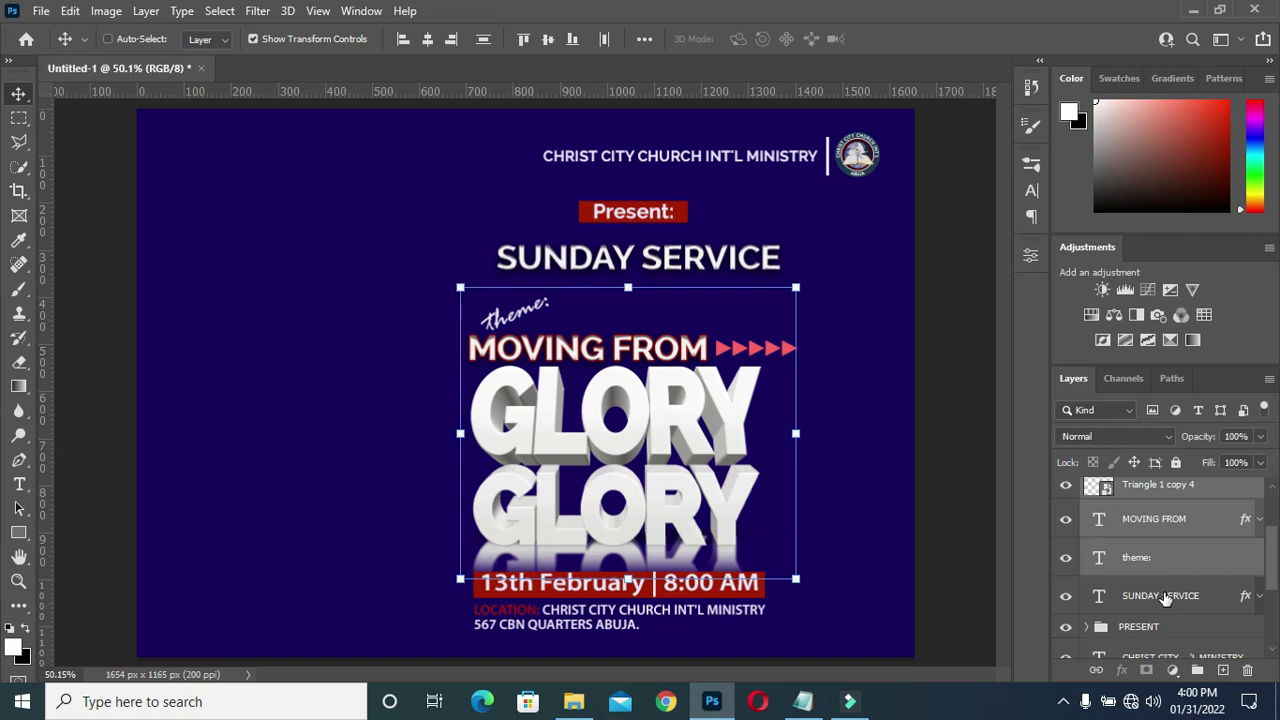
shift+click(1163, 597)
key(ctrl+g)
double_click(1131, 488)
key(Return)
click(930, 403)
Nudge the TINE DATE LOCATION group down and its location text slightly up.
scroll(740, 463, up, 2)
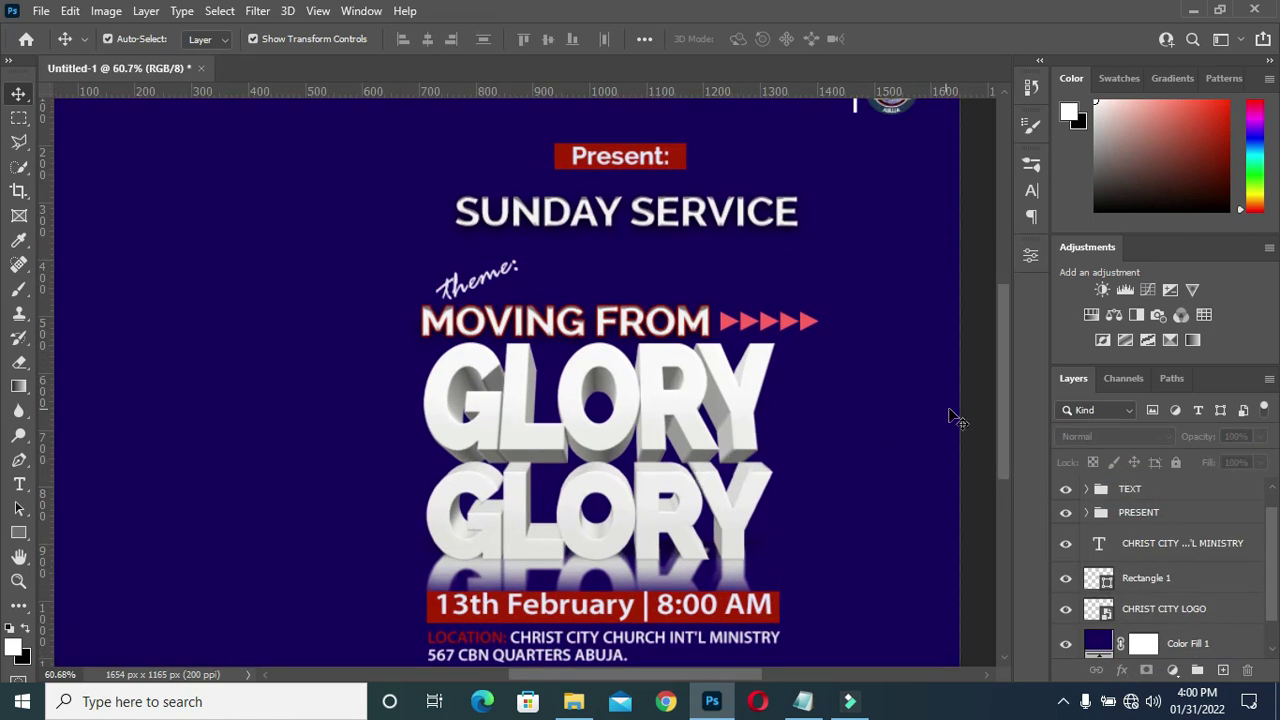
scroll(1000, 462, down, 2)
scroll(1140, 500, up, 1)
click(1140, 488)
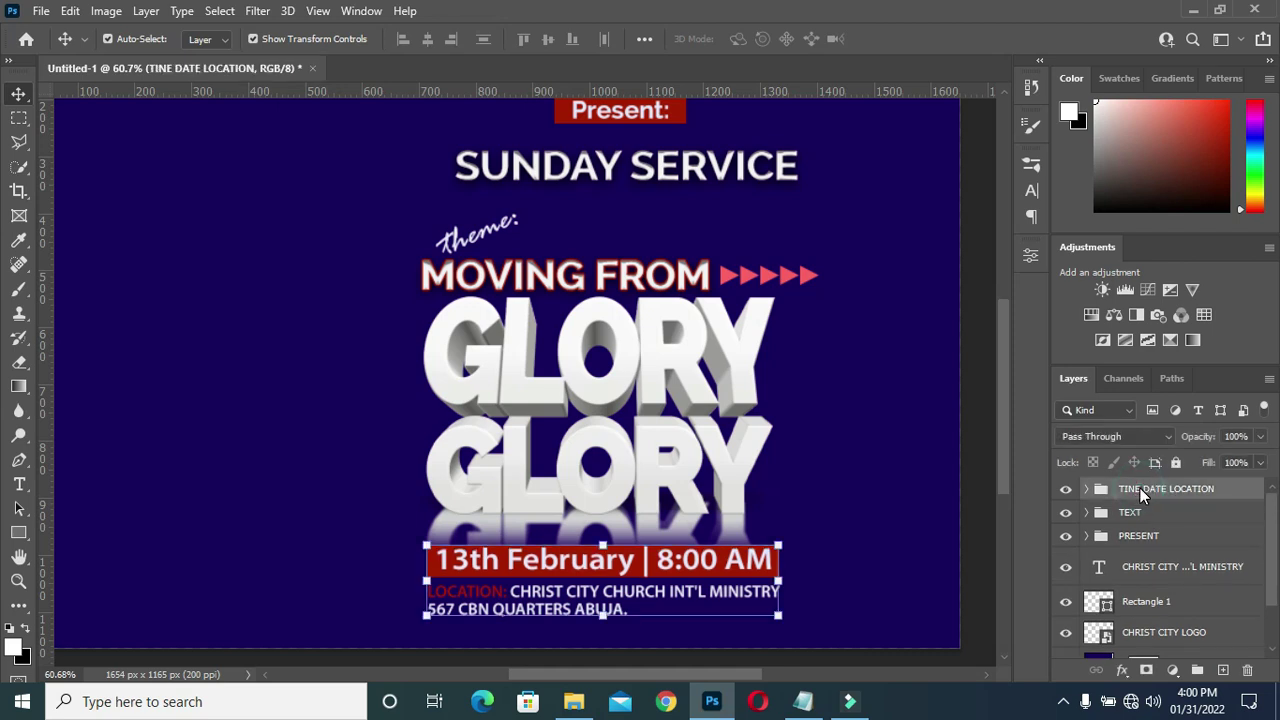
key(Down)
key(Down)
key(Down)
key(Down)
key(Down)
key(Down)
click(977, 520)
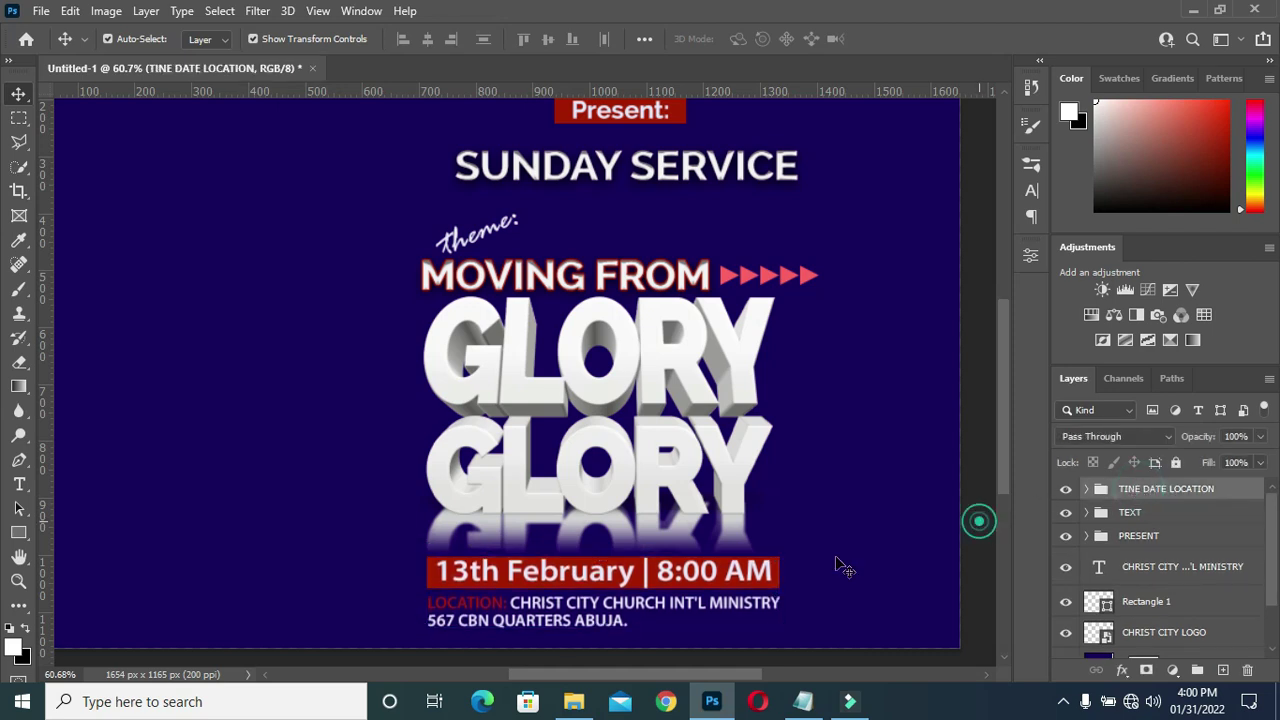
click(670, 605)
key(Up)
key(Up)
key(Up)
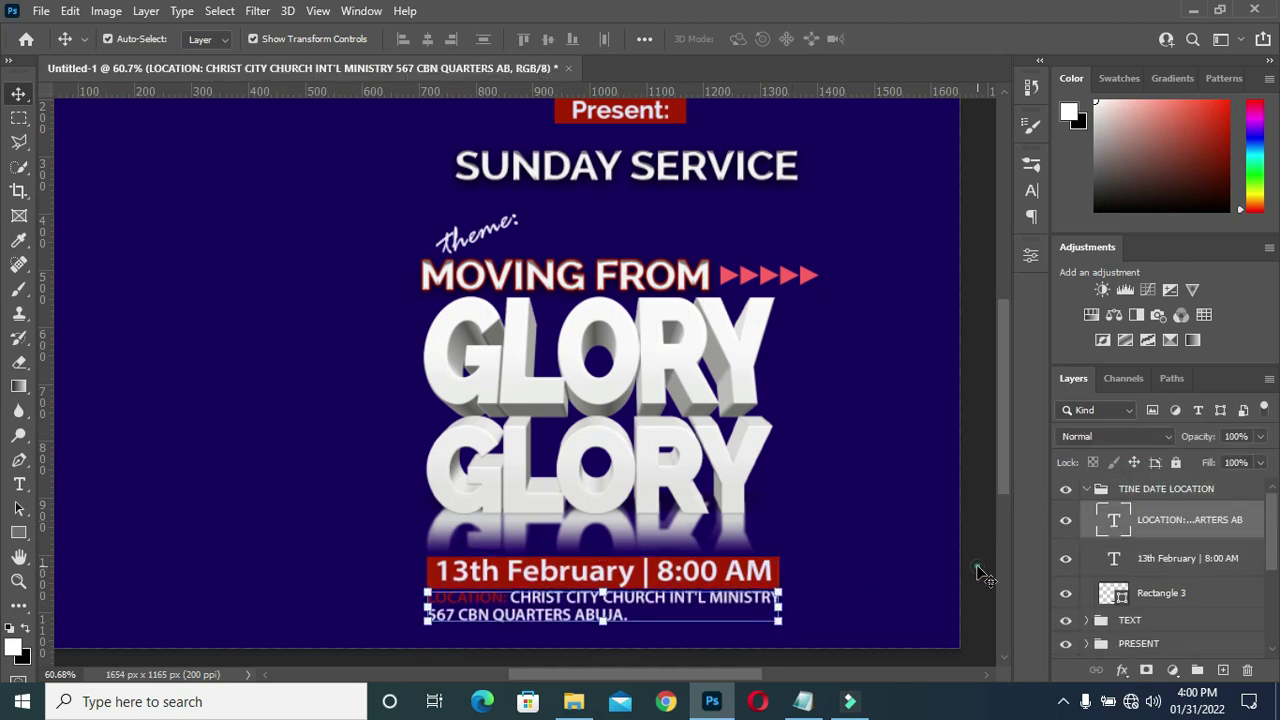
click(1087, 489)
Expand the TEXT group and select both GLORY word layers.
click(1133, 512)
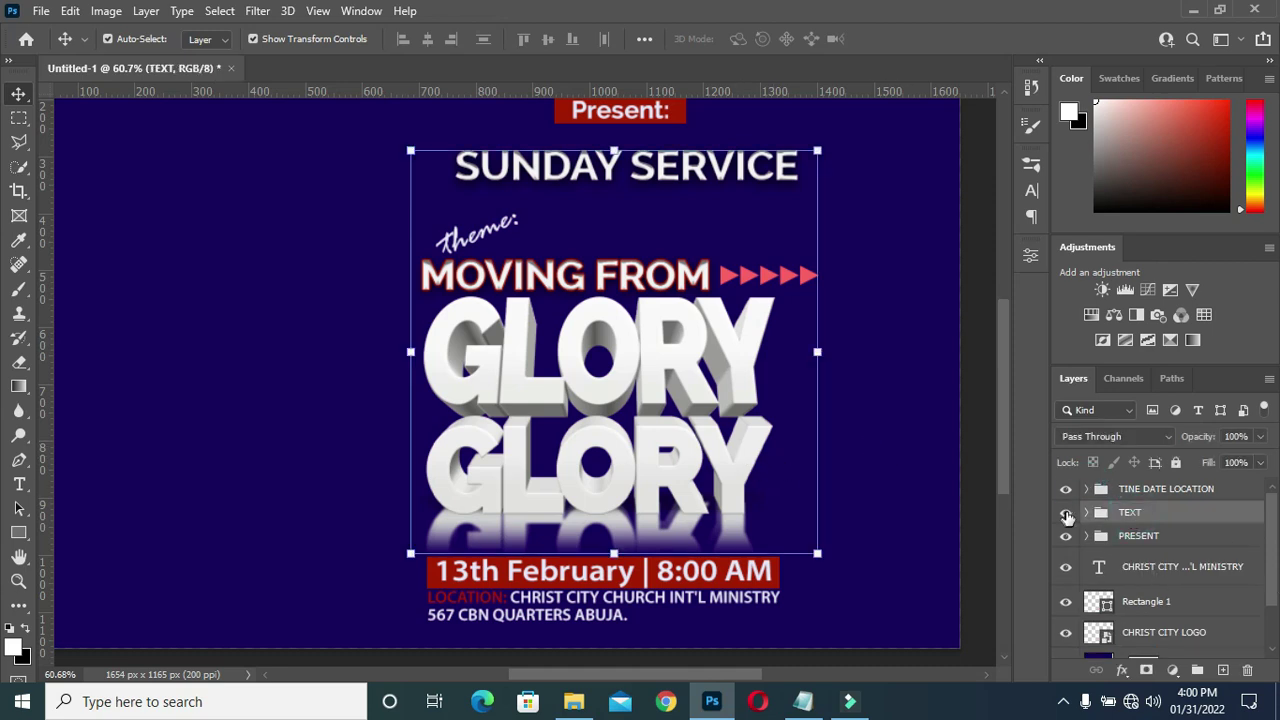
click(1087, 512)
click(740, 440)
shift+click(716, 316)
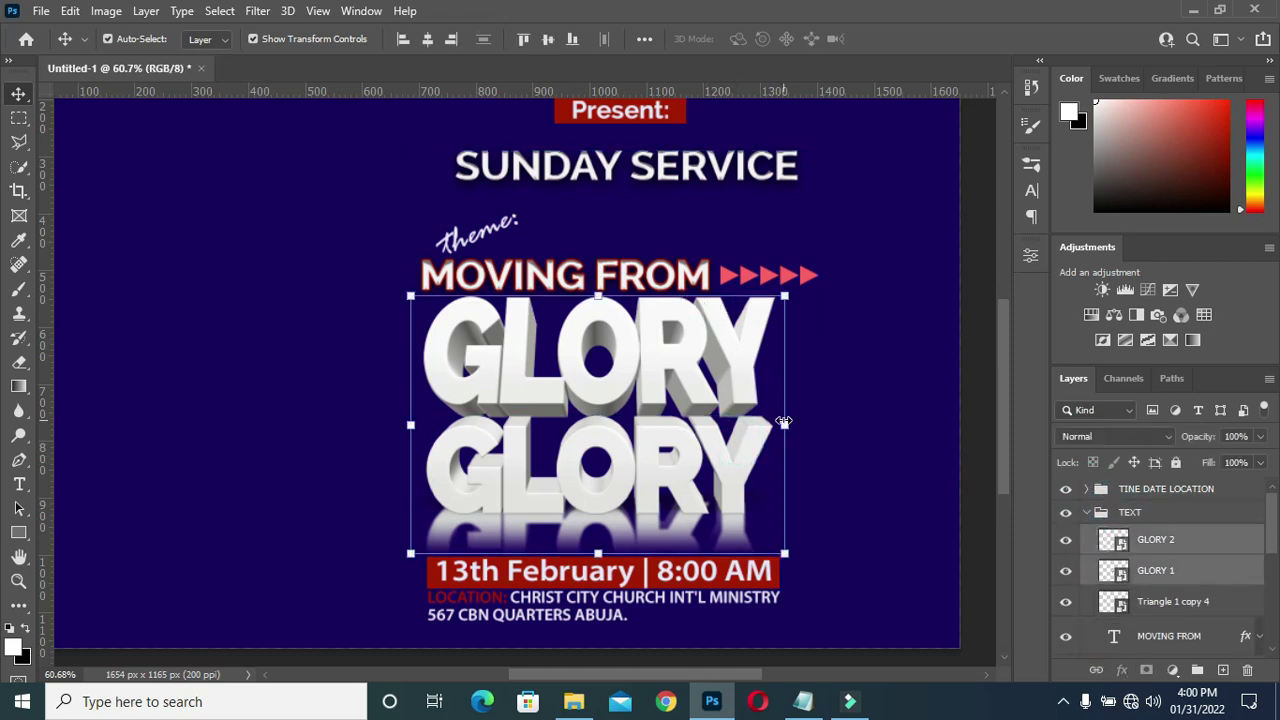
Scale both GLORY words up proportionally.
key(ctrl+t)
mouse_move(784, 421)
mouse_down()
mouse_move(832, 431)
mouse_move(846, 409)
mouse_move(826, 440)
mouse_up()
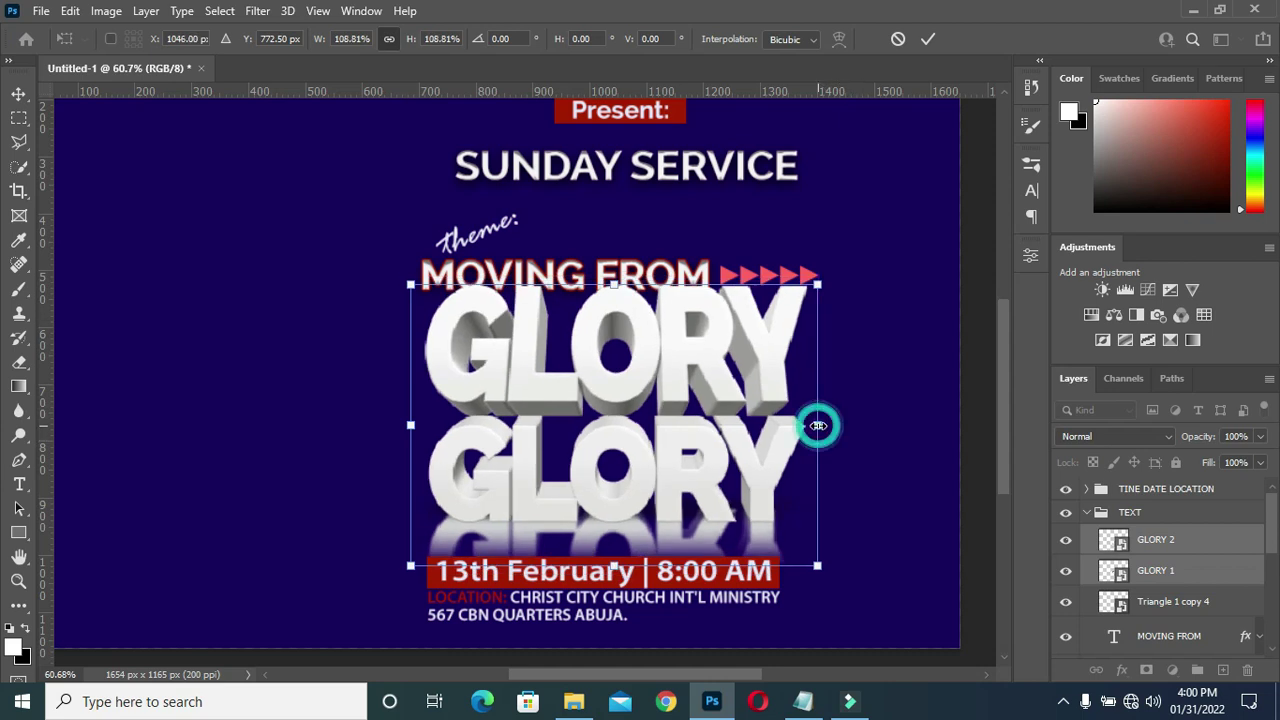
drag(826, 440, 838, 427)
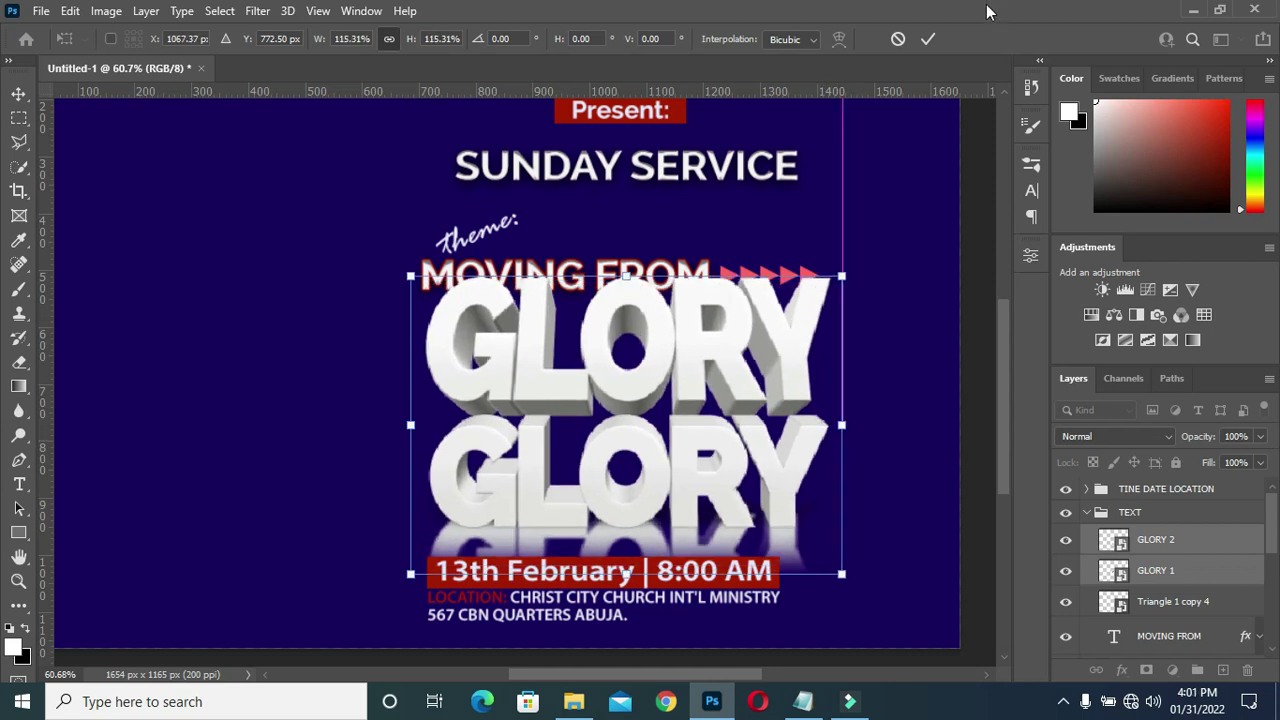
click(928, 39)
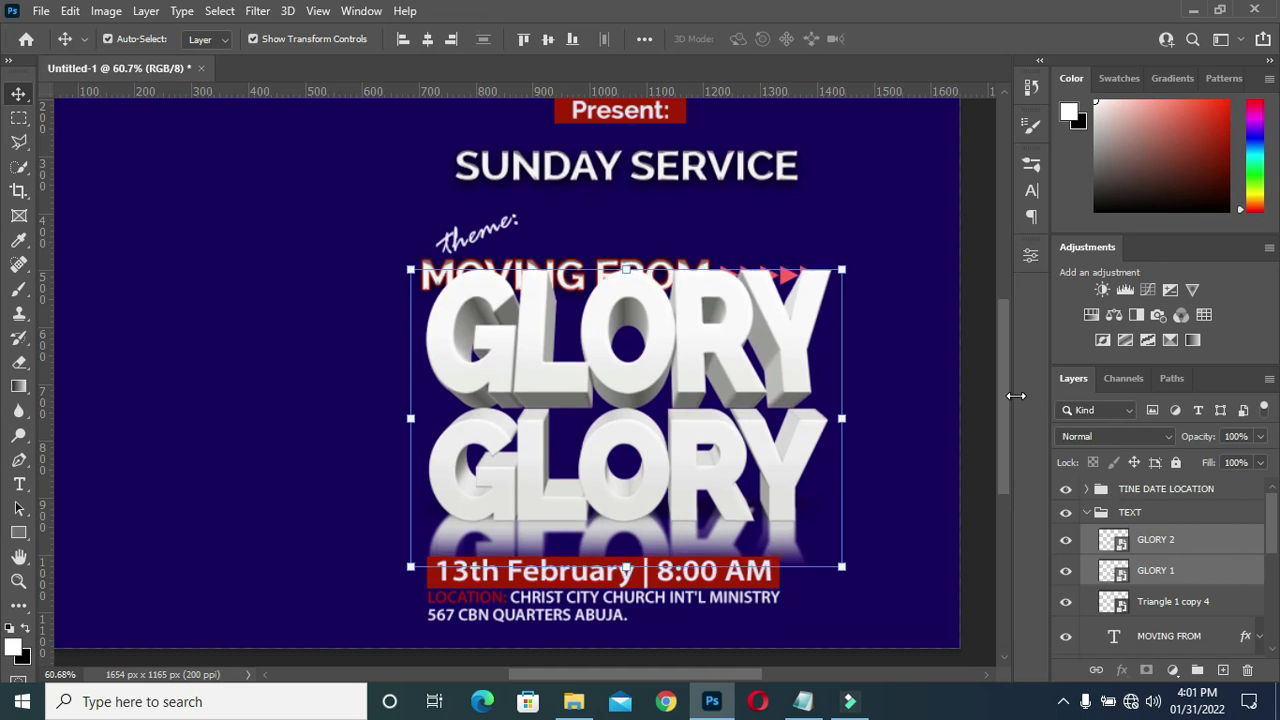
Move the arrows, MOVING FROM and theme: layers up together.
scroll(1172, 605, down, 1)
click(1167, 556)
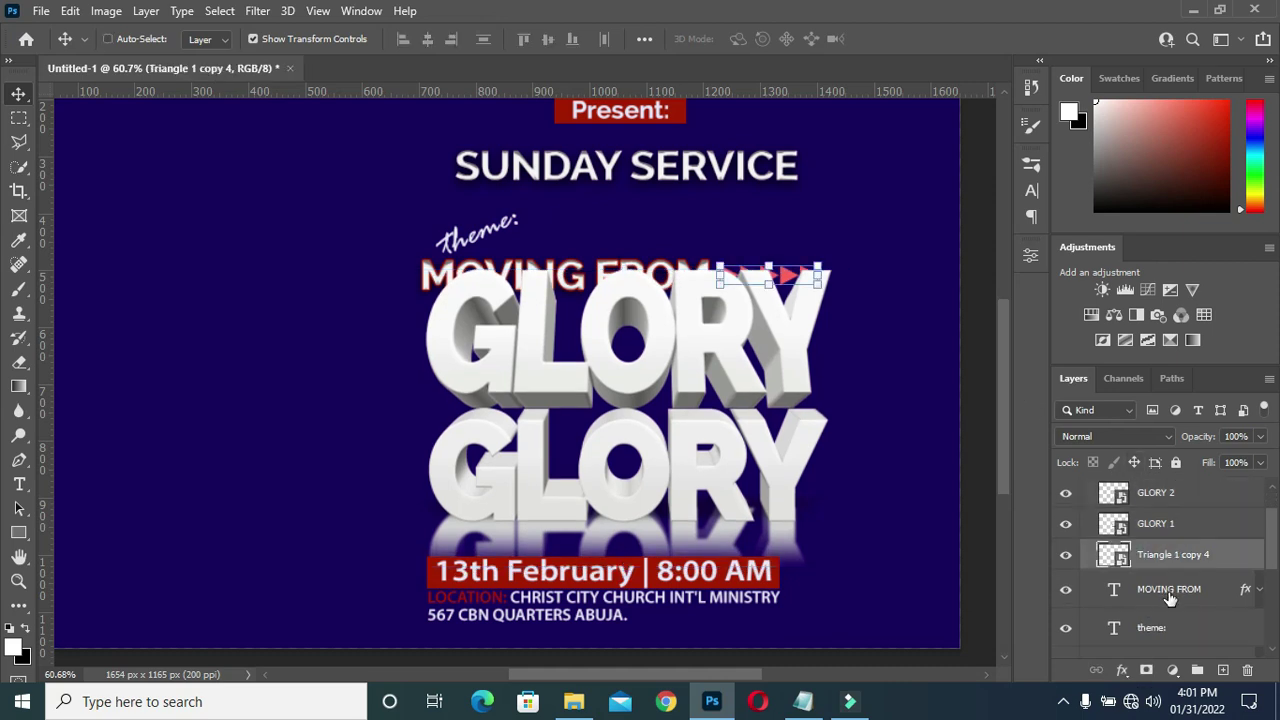
shift+click(1170, 598)
shift+click(1180, 628)
key(Up)
key(Up)
key(Up)
key(Up)
key(Up)
key(Up)
key(Up)
key(Up)
key(Up)
key(Up)
key(Up)
key(Up)
key(Up)
key(Up)
key(Up)
key(Up)
key(Up)
key(Up)
key(Up)
click(982, 278)
Shrink the theme: label to about 65% of its size.
click(445, 218)
key(ctrl+t)
mouse_move(528, 166)
mouse_down()
mouse_move(500, 197)
mouse_move(421, 233)
mouse_up()
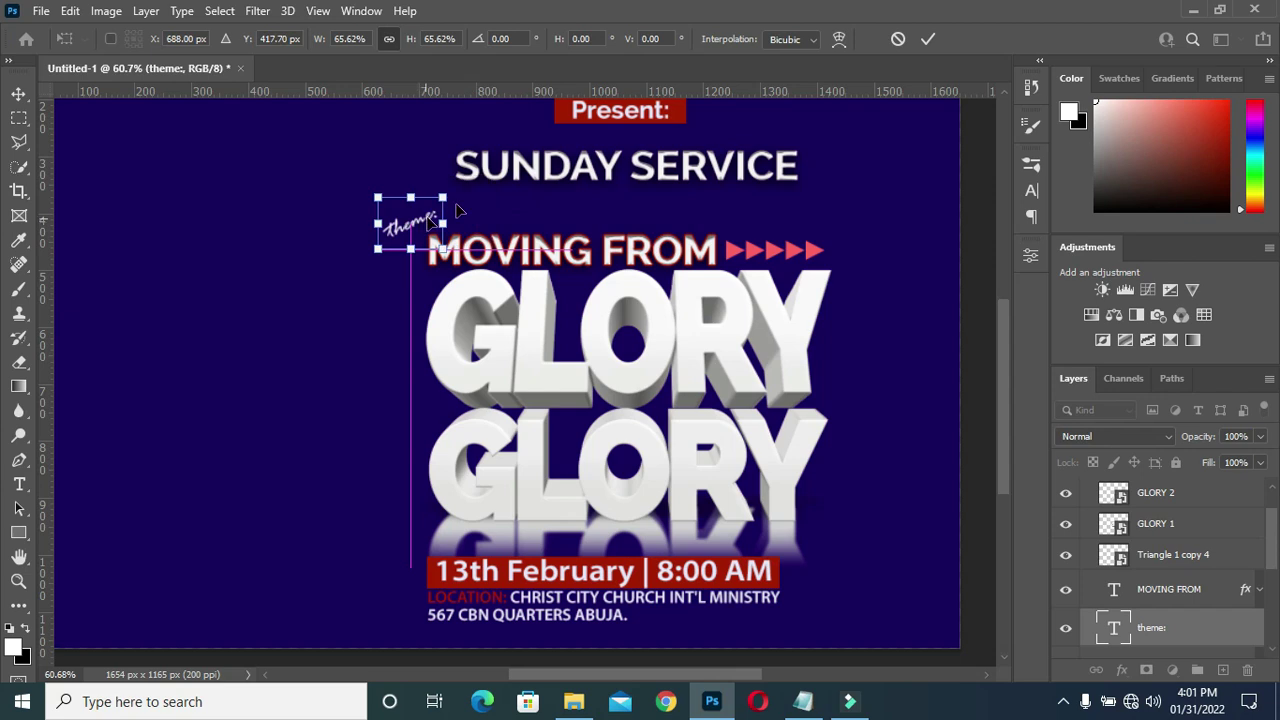
key(Return)
scroll(794, 206, down, 2)
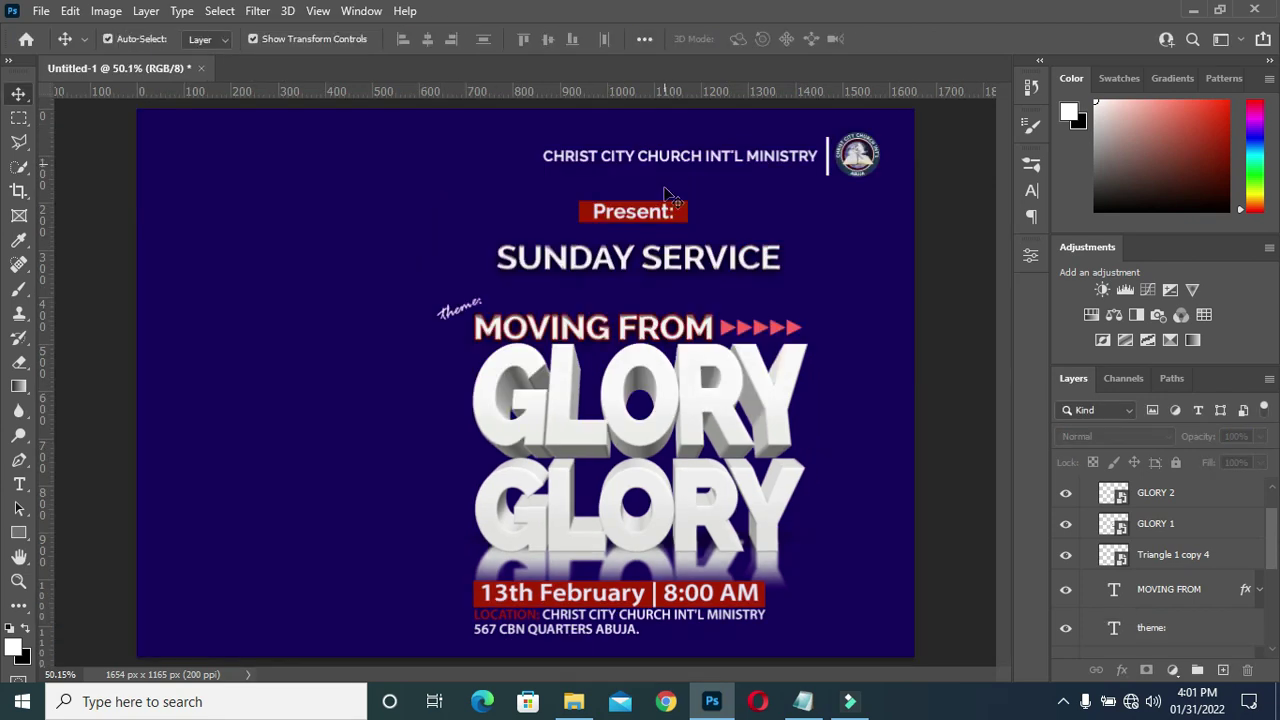
Nudge the SUNDAY SERVICE text up slightly and collapse the TEXT group.
scroll(666, 166, up, 1)
click(690, 262)
key(shift+Up)
key(shift+Up)
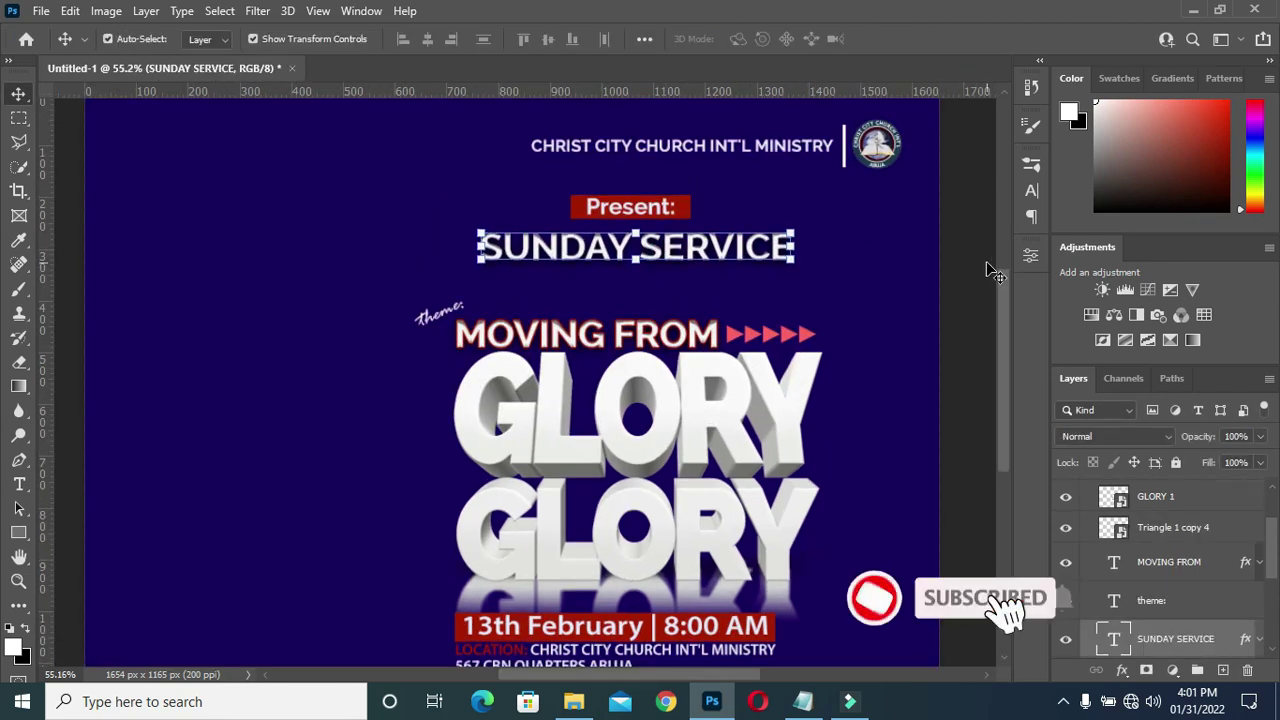
click(991, 266)
scroll(1128, 540, down, 3)
scroll(1128, 540, up, 2)
click(1086, 512)
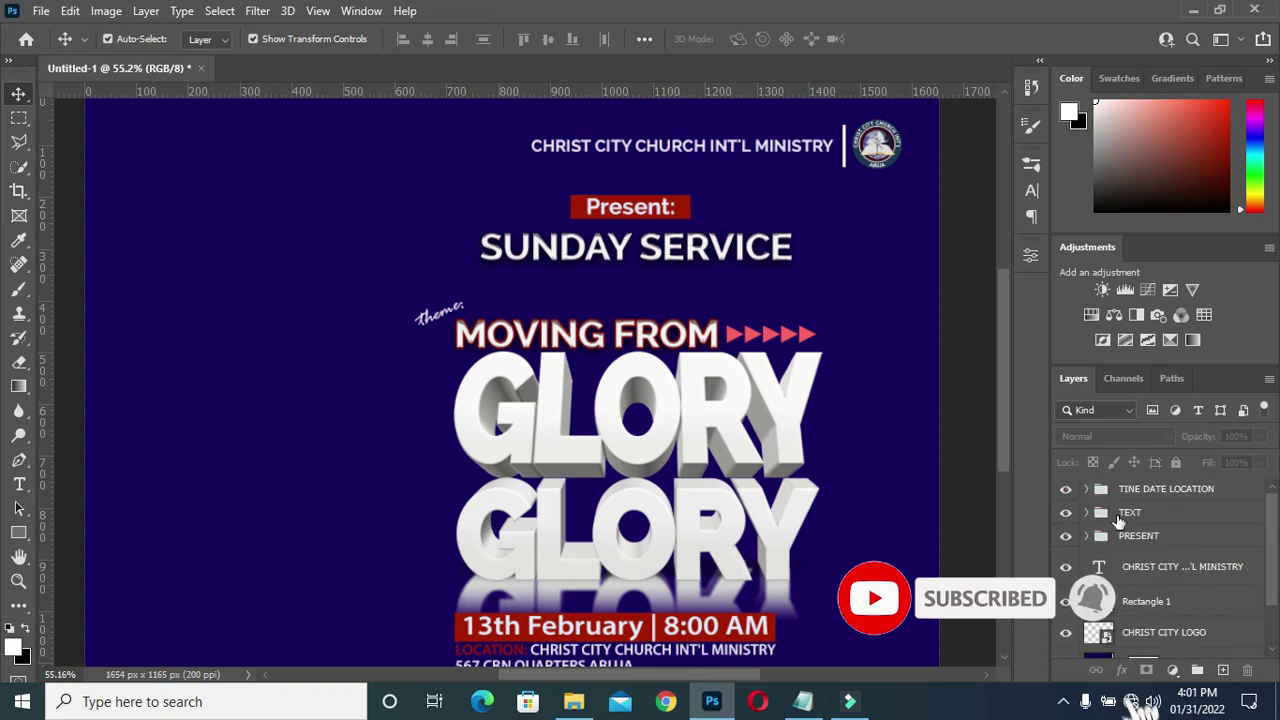
Group the church name, banner and logo layers as CHURCH.
click(1152, 548)
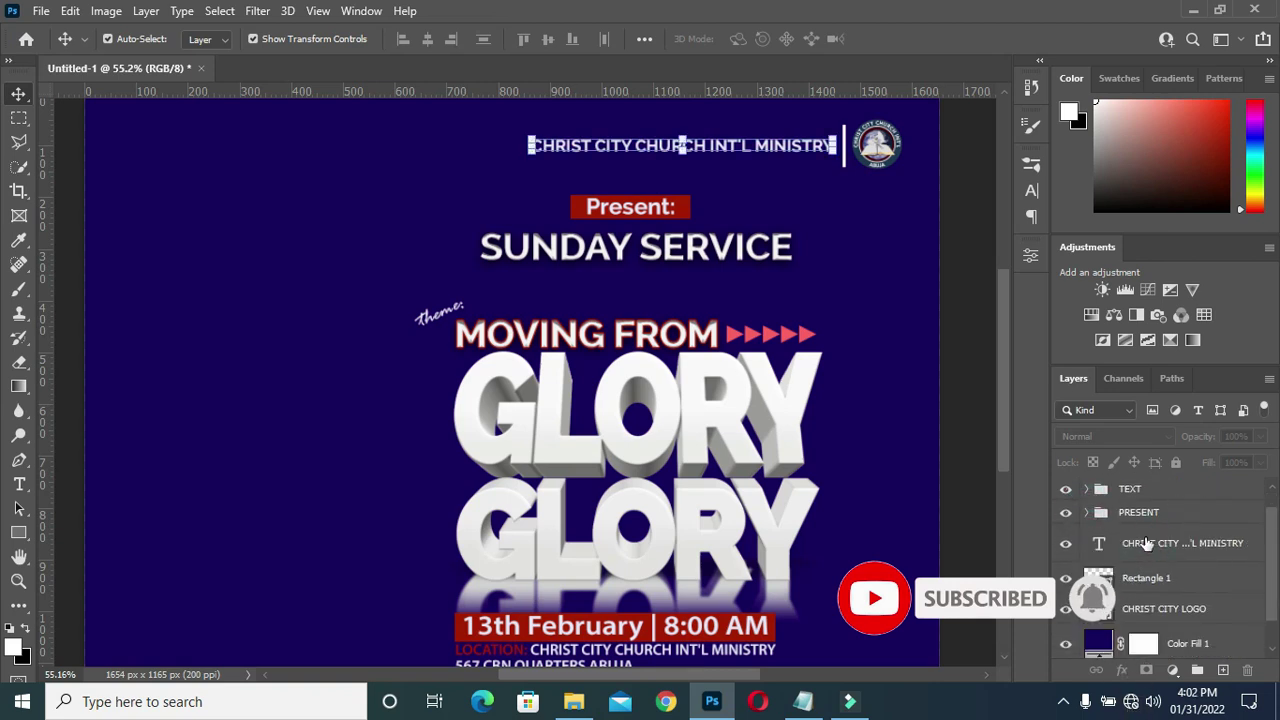
scroll(1152, 565, down, 1)
shift+click(1152, 576)
key(ctrl+g)
double_click(1136, 560)
text(CHURCH)
key(Return)
click(971, 414)
key(ctrl+0)
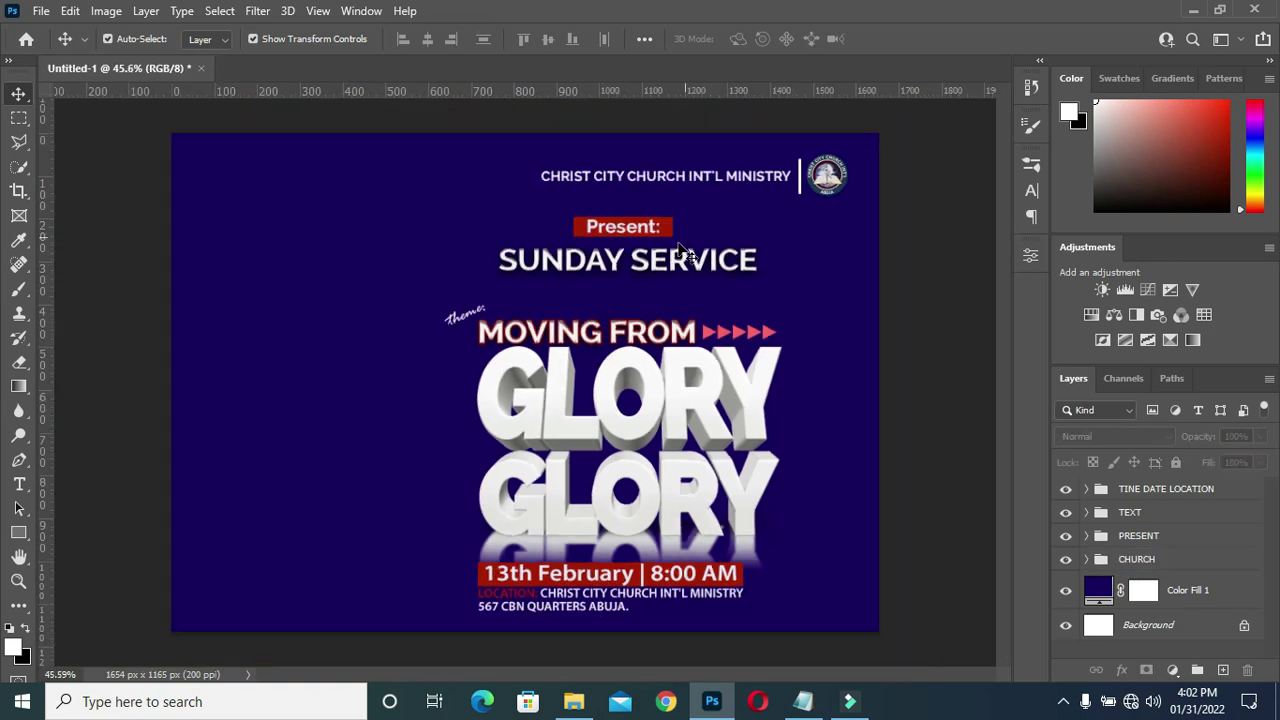
Enlarge the TINE DATE LOCATION group slightly.
click(1125, 493)
scroll(604, 508, up, 1)
scroll(604, 508, up, 1)
key(ctrl+t)
drag(778, 618, 824, 622)
key(Return)
key(ctrl+0)
click(914, 534)
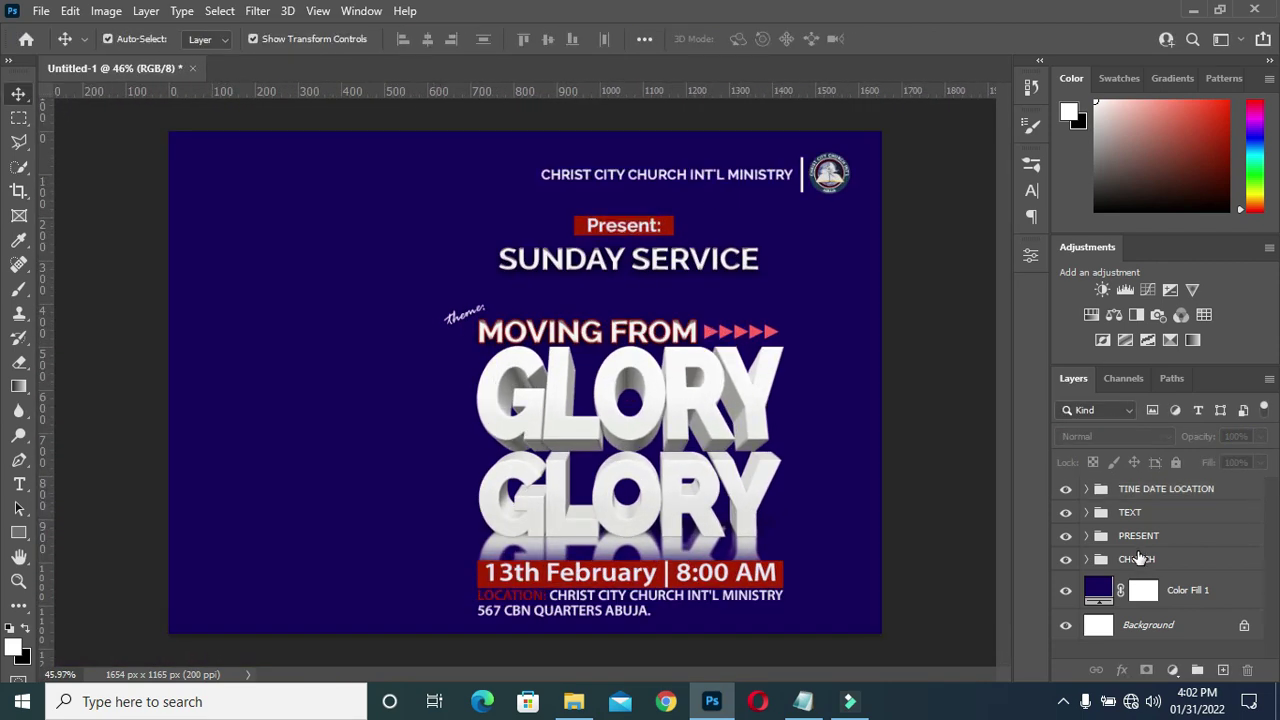
Move all four content groups up and slightly right together.
click(1140, 559)
shift+click(1140, 488)
key(Up)
key(Up)
key(Up)
key(Up)
key(Up)
key(Up)
key(Up)
key(Up)
key(Up)
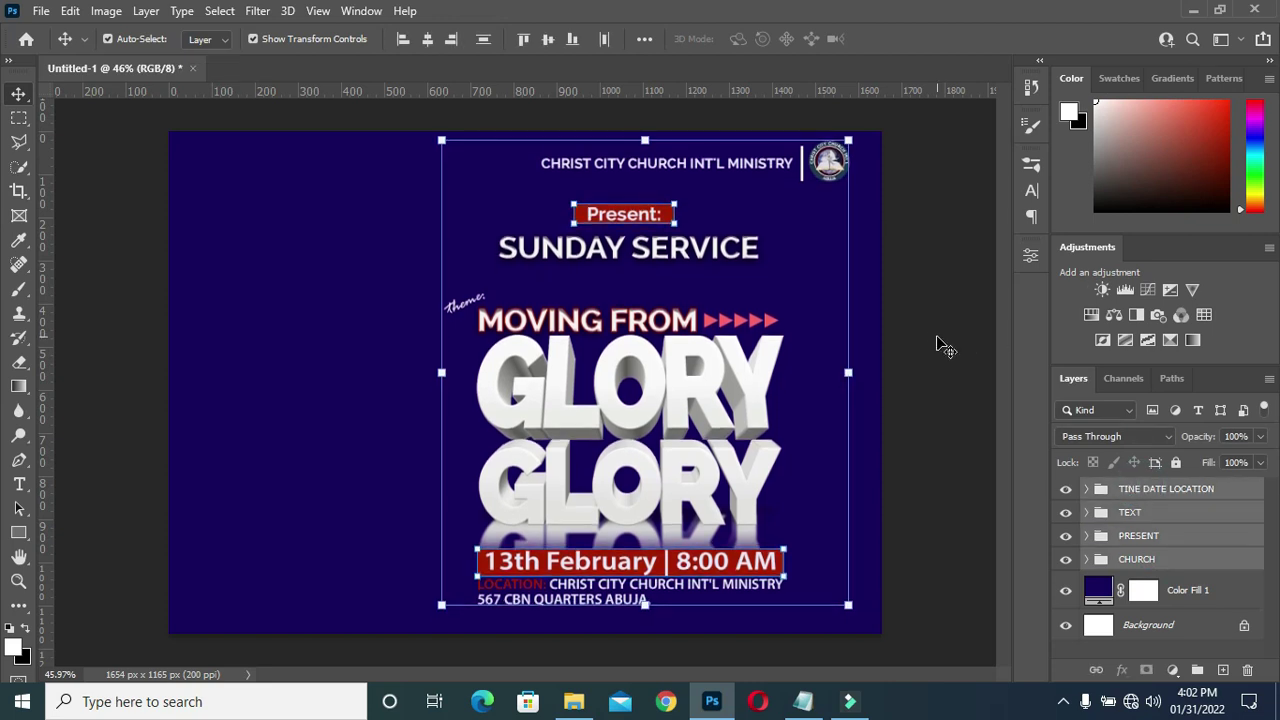
key(Right)
key(Right)
key(Right)
click(945, 378)
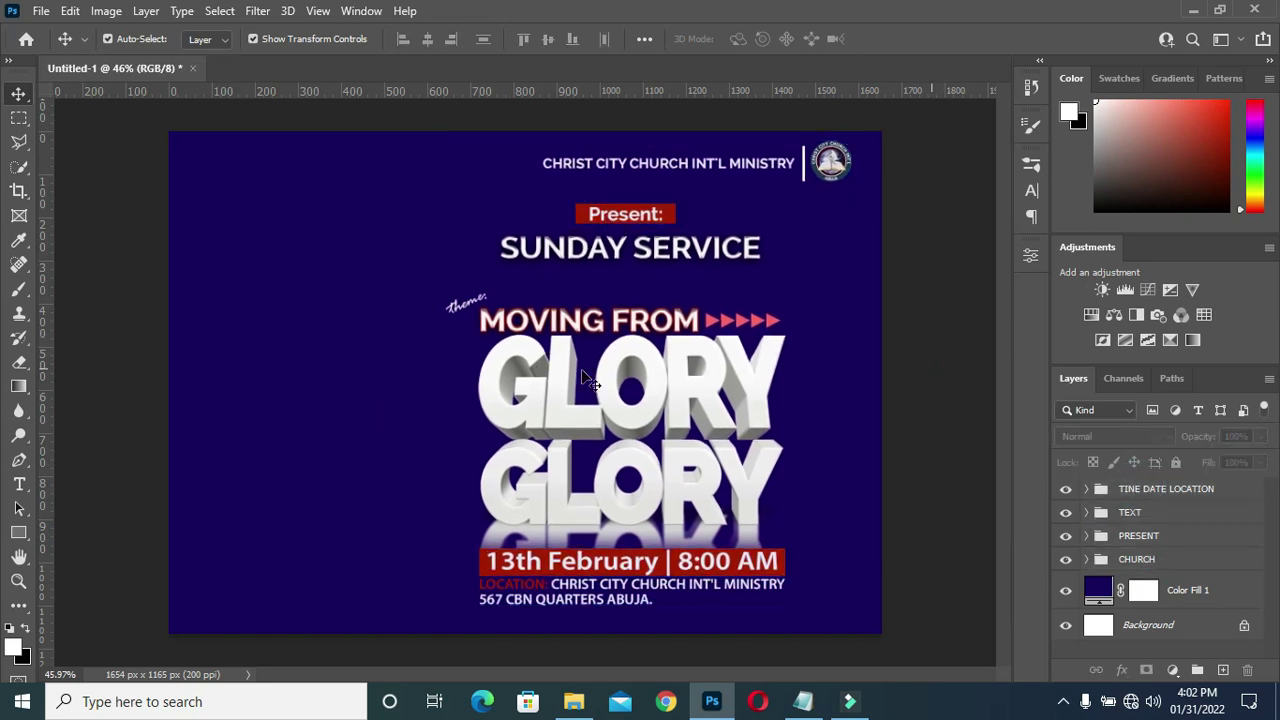
Nudge the theme: label right beside MOVING FROM and collapse the TEXT group.
click(457, 318)
key(Right)
key(Right)
key(Right)
click(965, 352)
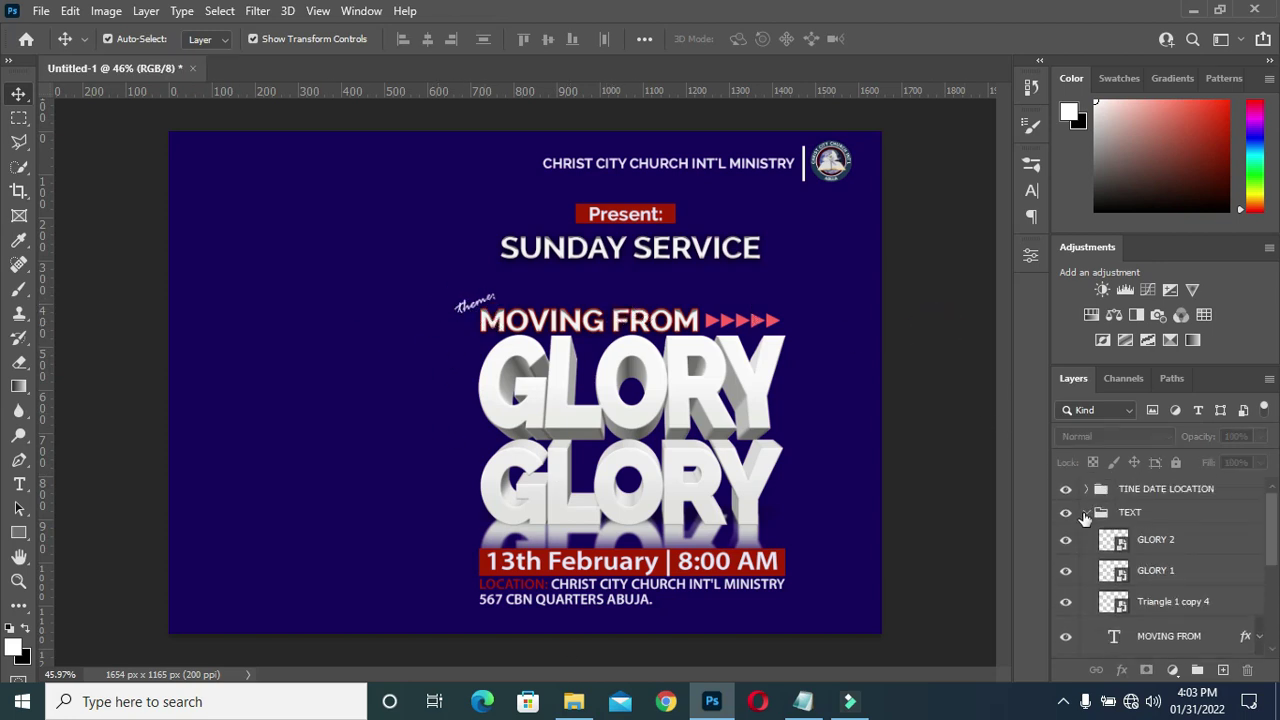
click(1130, 512)
click(1086, 512)
click(952, 449)
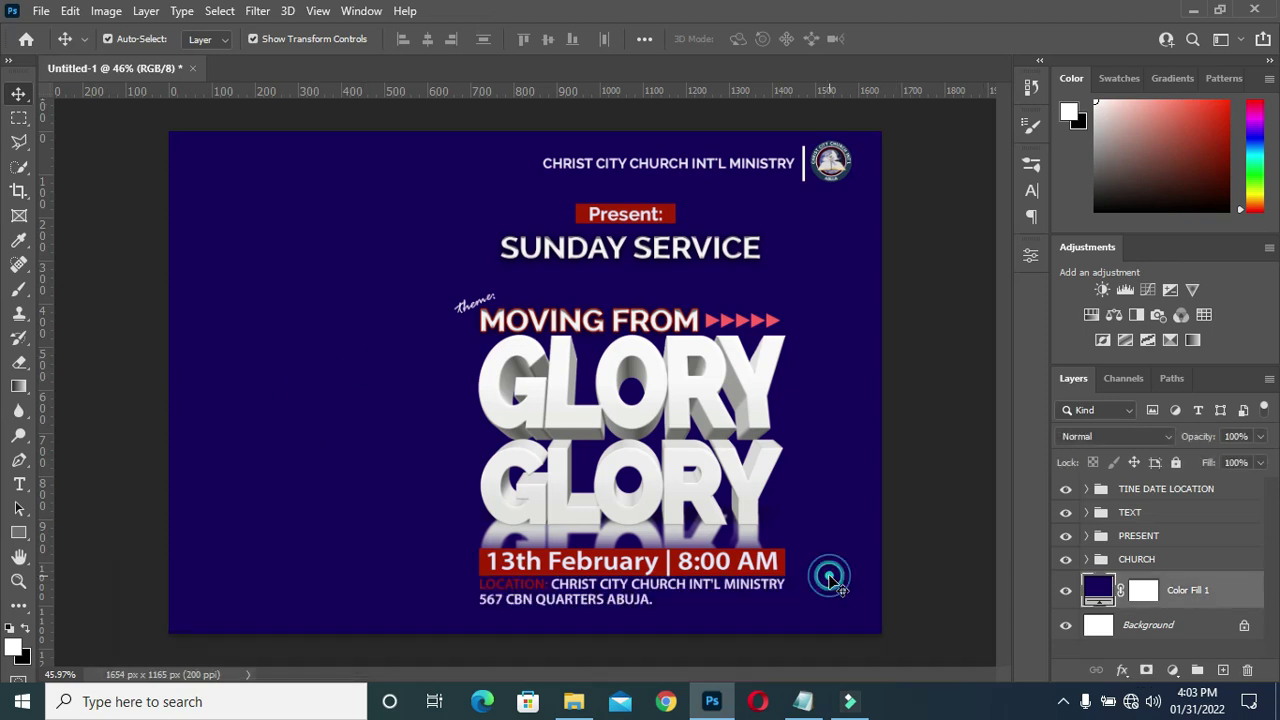
Drag photo 112 from File Explorer above the purple background and scale it to 73.67%.
click(831, 576)
click(573, 701)
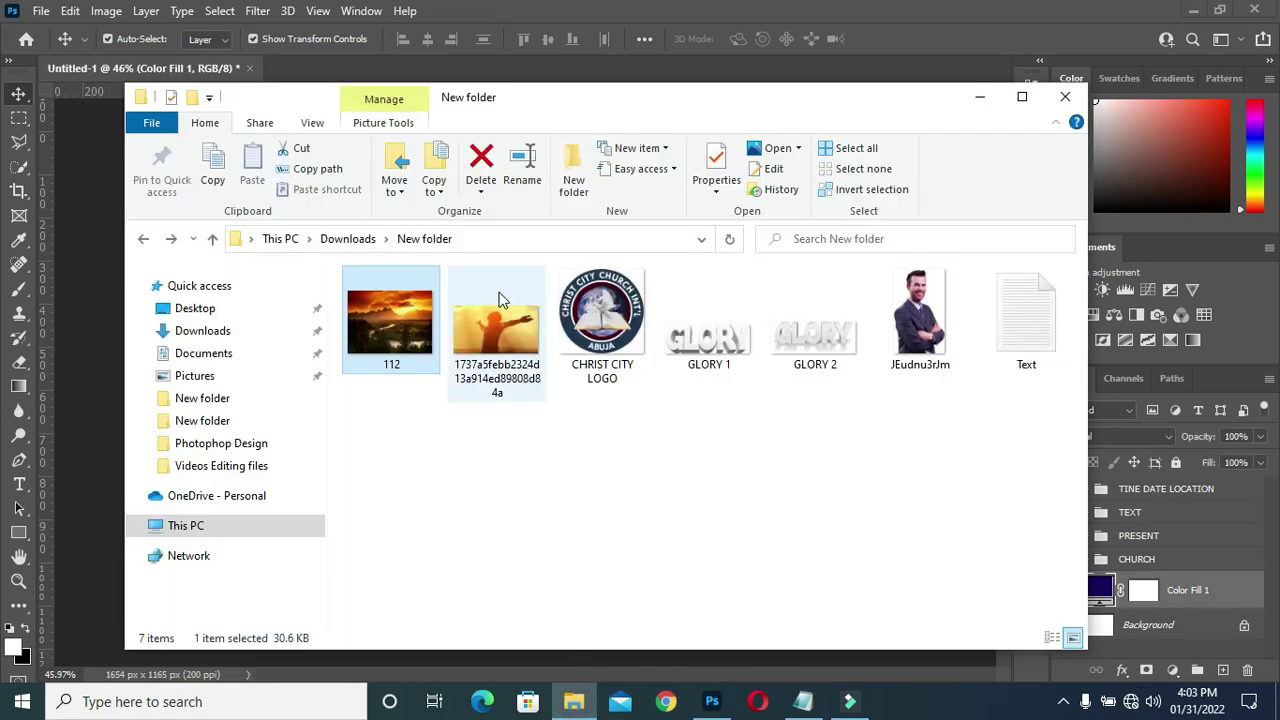
drag(405, 337, 104, 506)
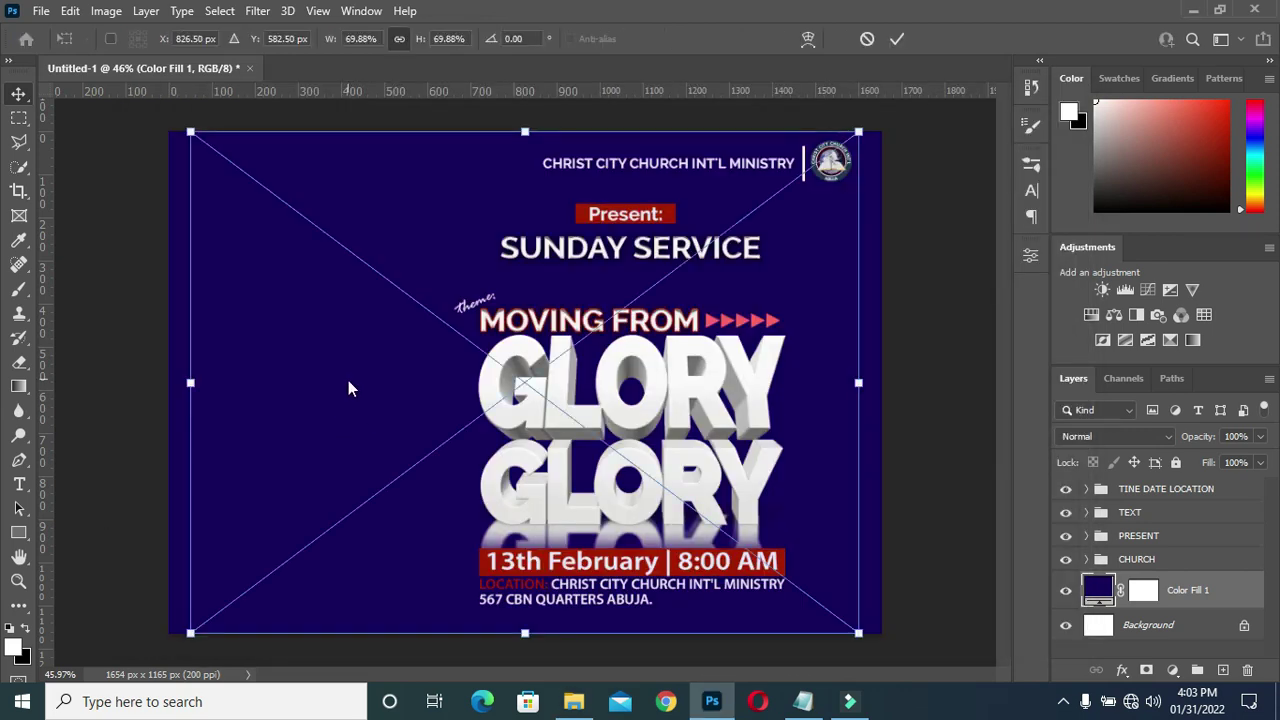
drag(339, 372, 311, 366)
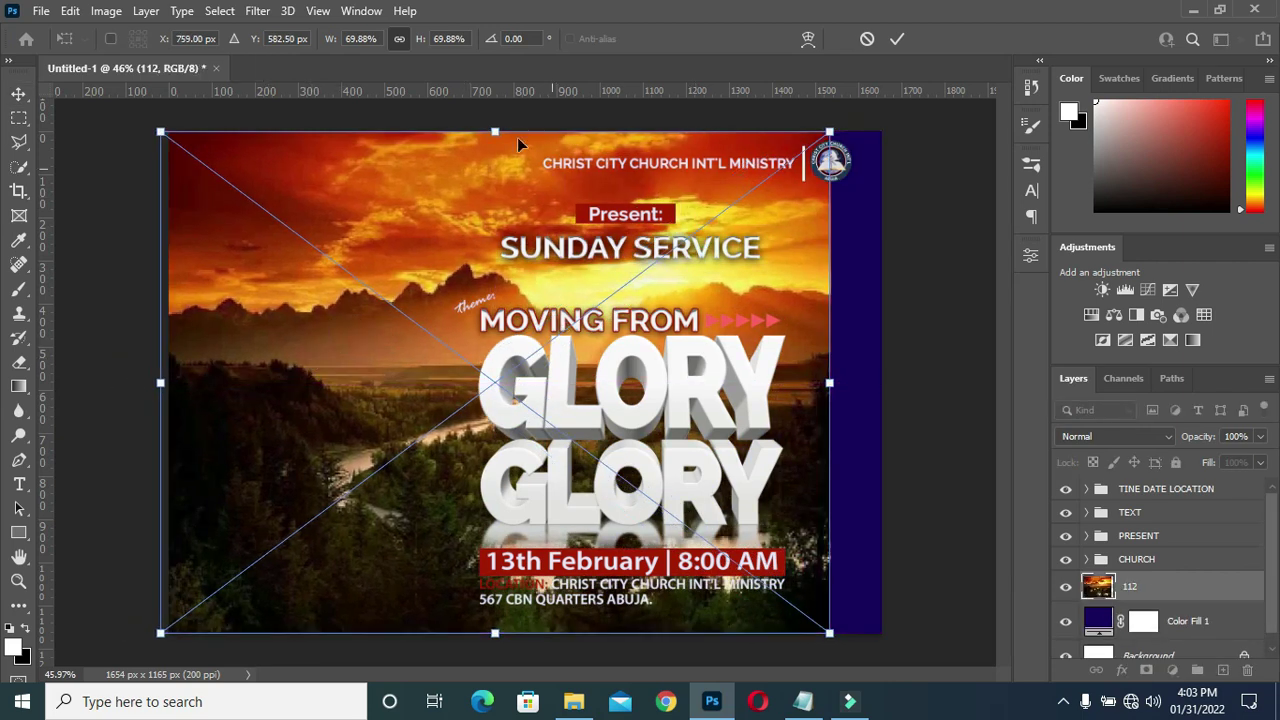
drag(494, 133, 490, 104)
mouse_move(407, 259)
mouse_down()
mouse_move(323, 271)
mouse_move(345, 229)
mouse_up()
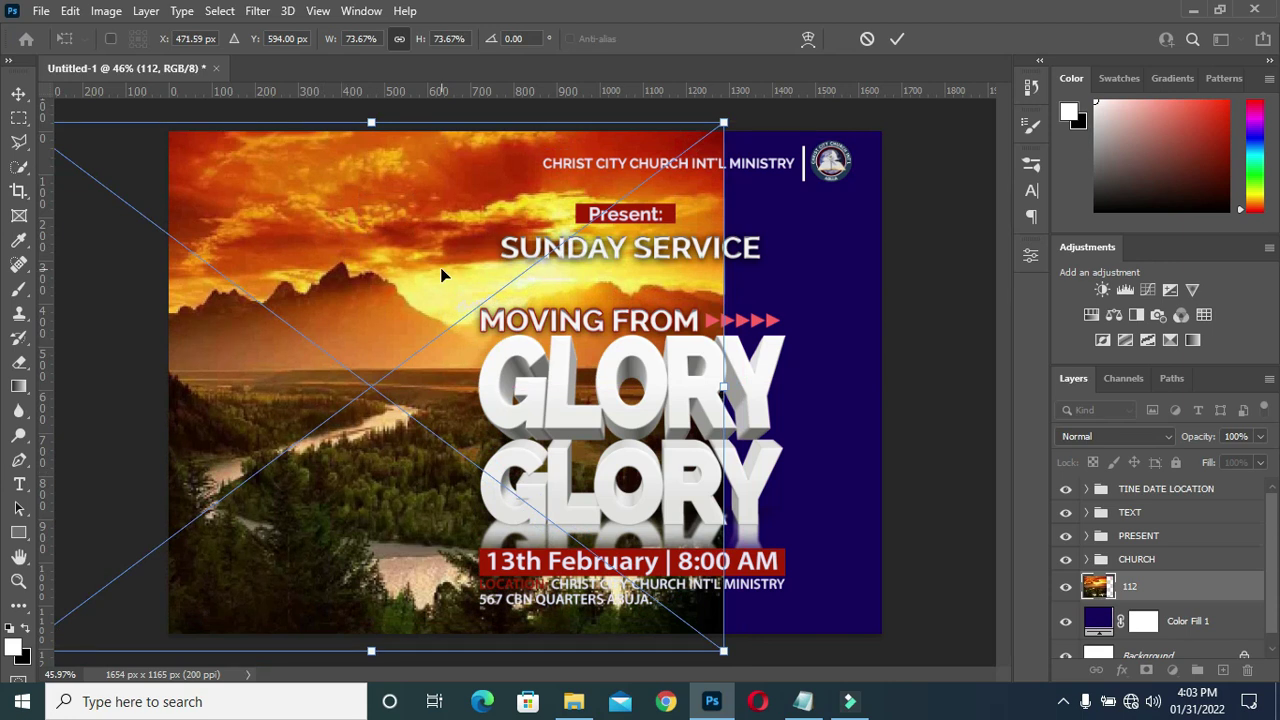
key(Return)
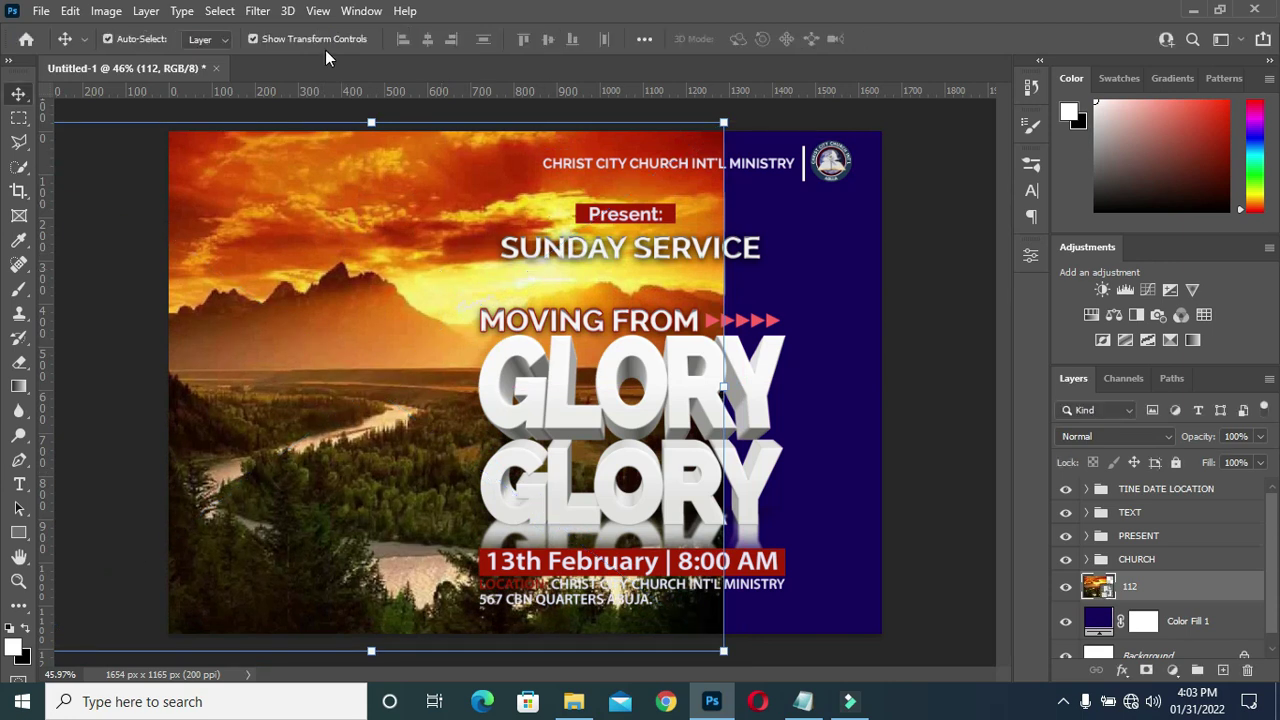
Give layer 112 a 22.2-pixel Gaussian Blur smart filter and Screen blend mode.
click(257, 12)
mouse_move(268, 251)
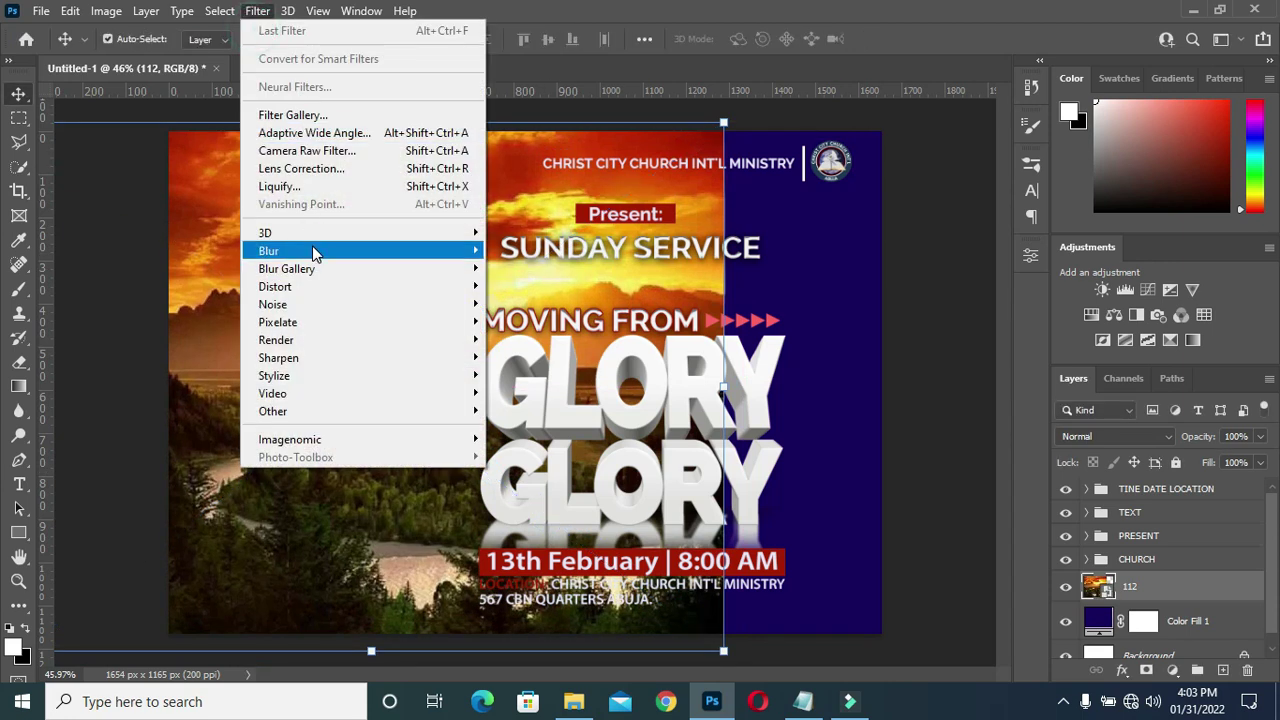
click(537, 321)
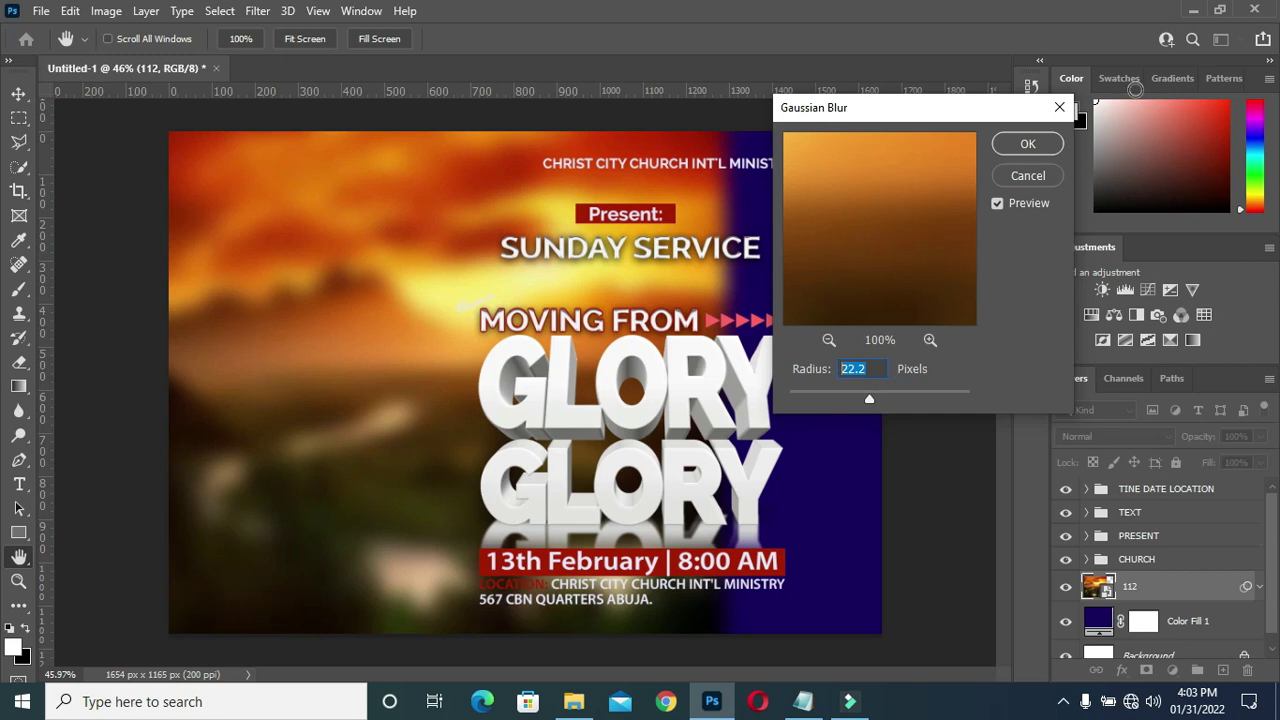
click(1026, 146)
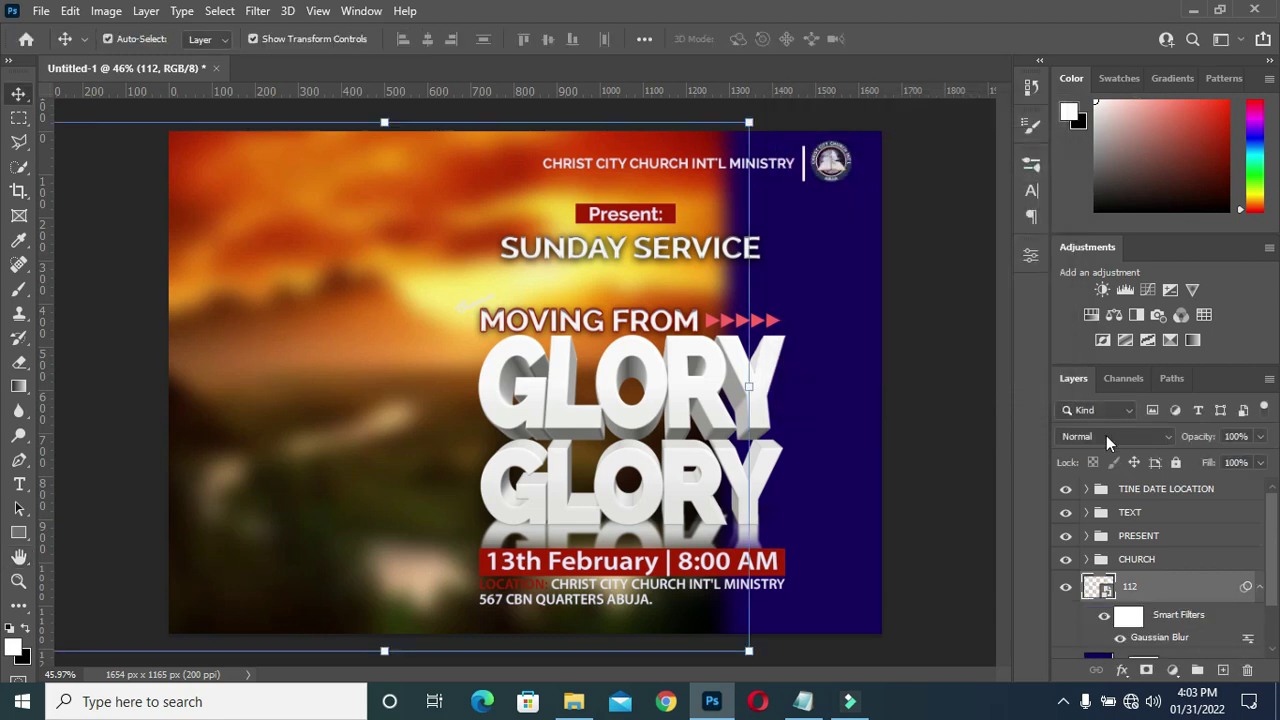
click(1106, 437)
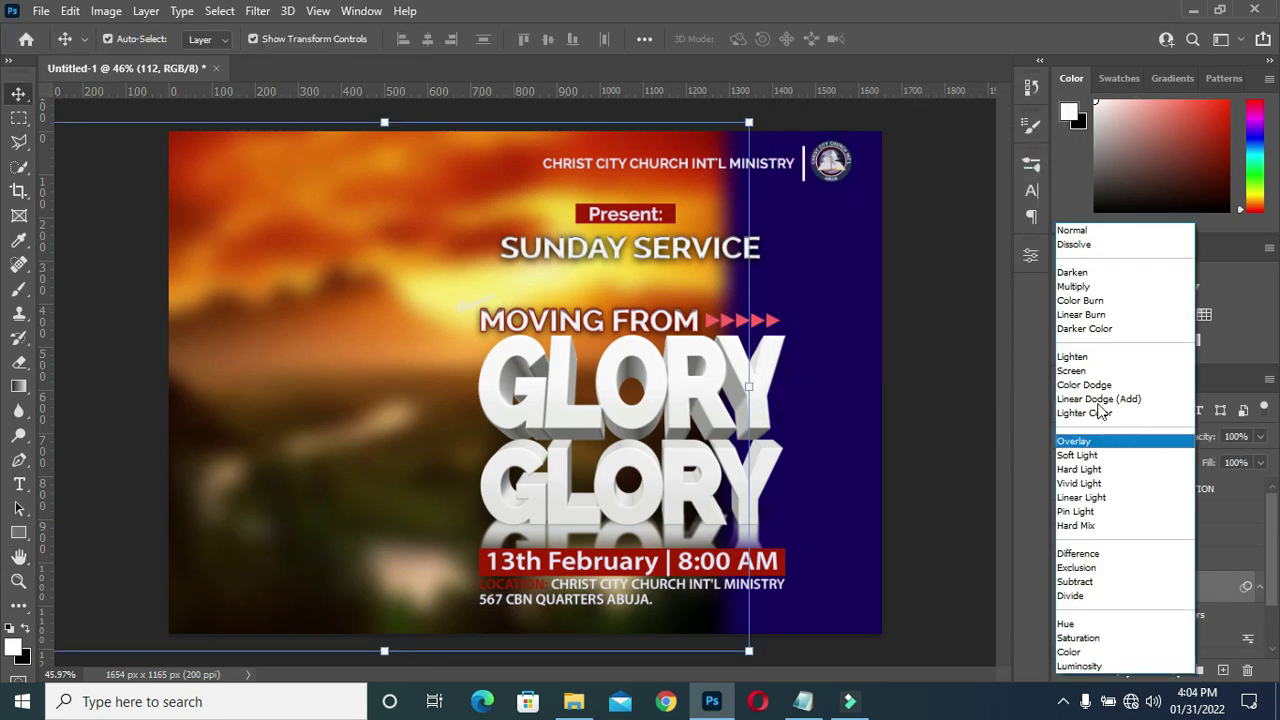
click(1096, 371)
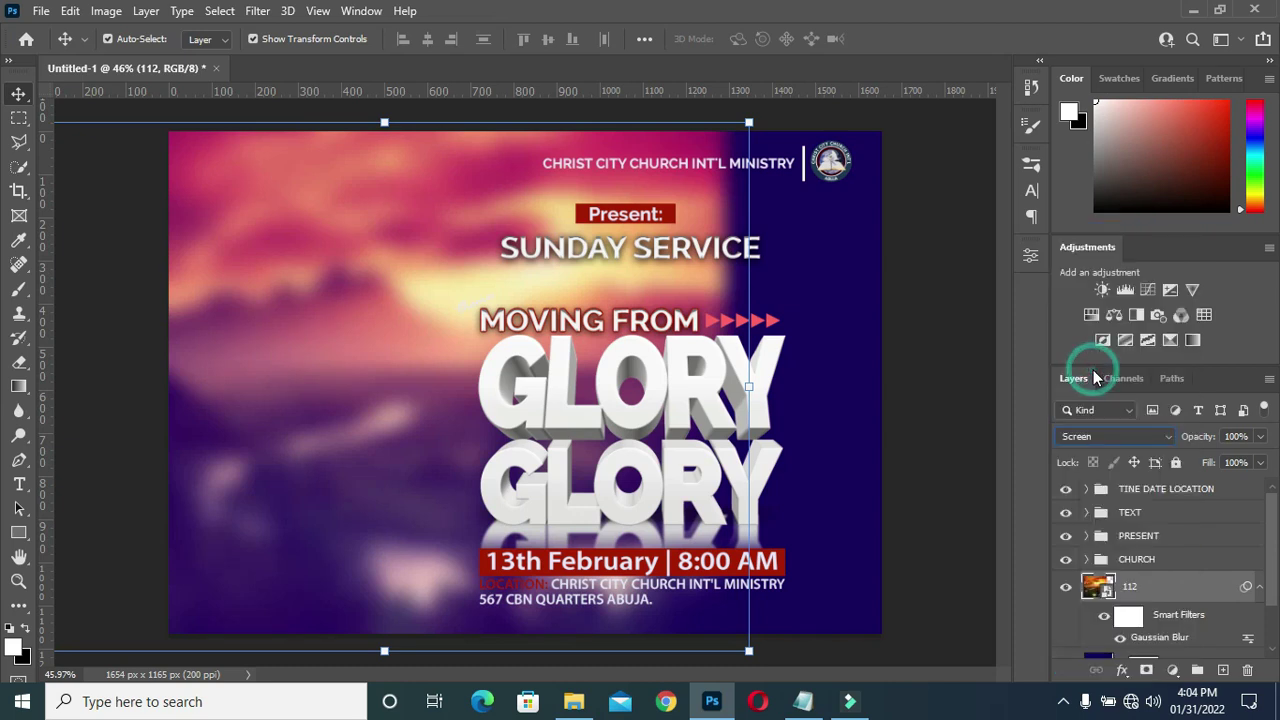
click(1260, 588)
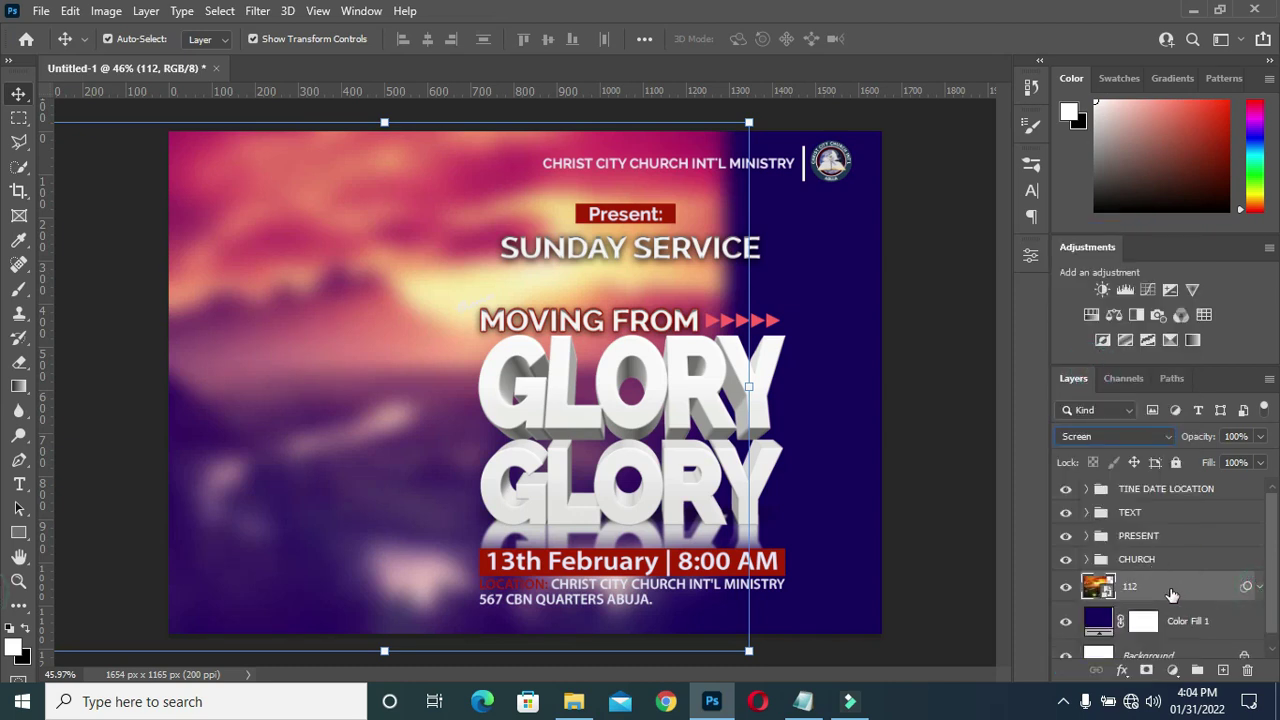
Add a black-to-white gradient mask to Layer 112 so the sunset fades into the purple on the right.
click(1146, 670)
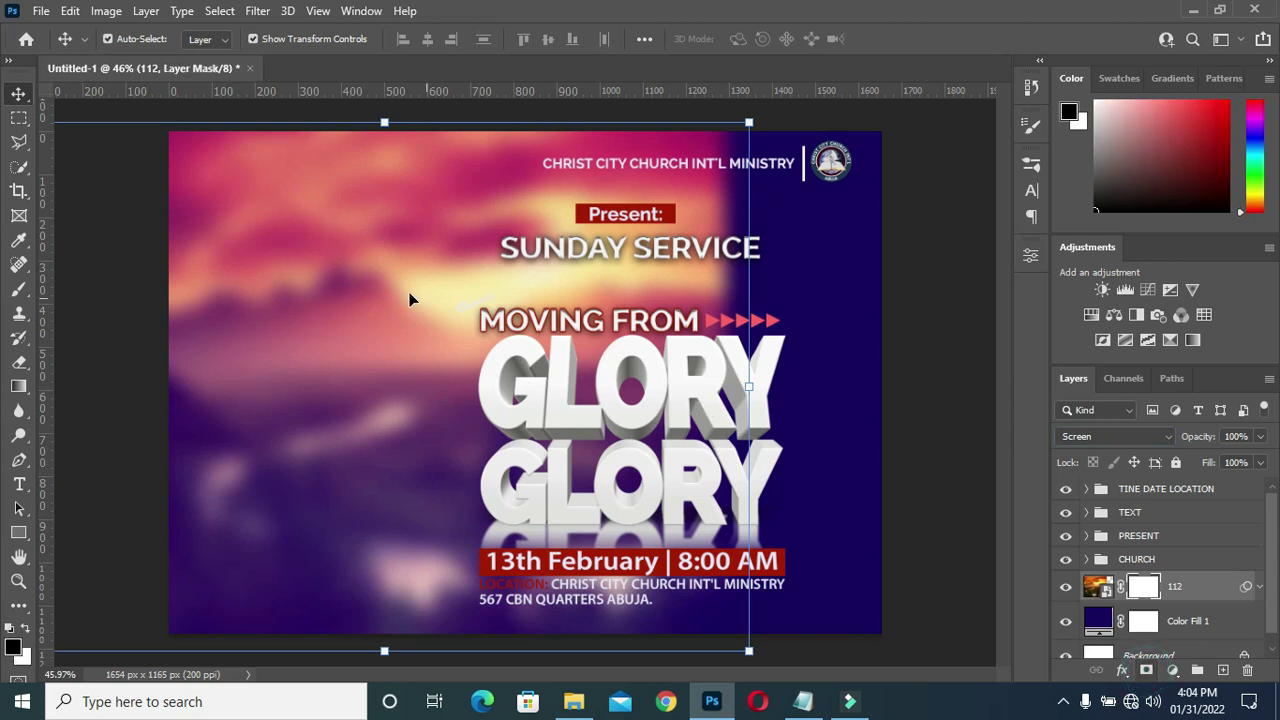
click(18, 388)
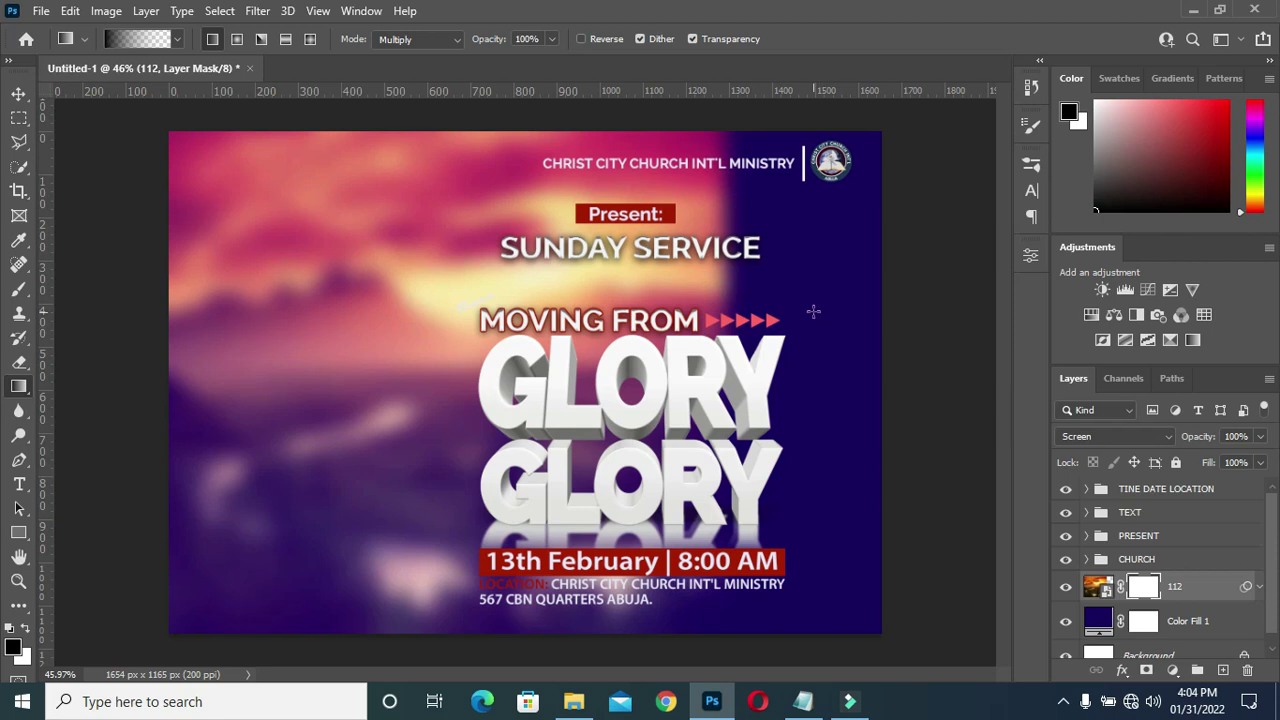
drag(811, 290, 420, 304)
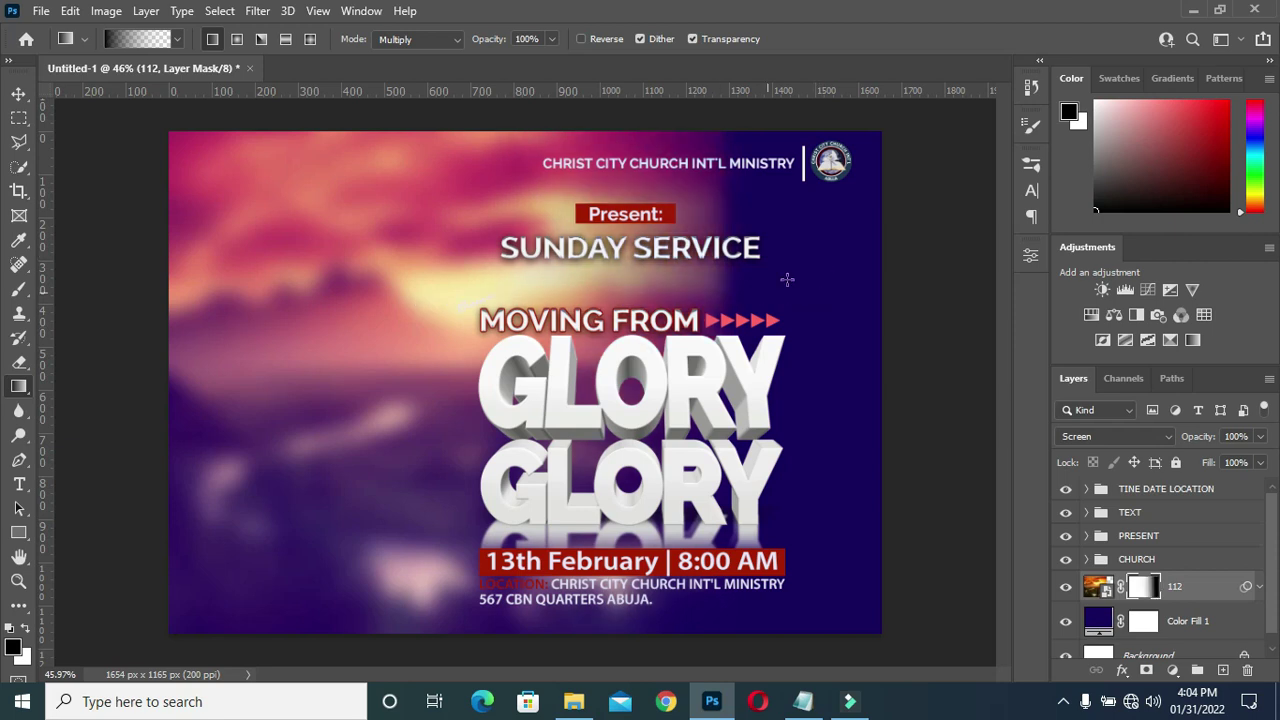
drag(802, 291, 494, 297)
drag(789, 297, 404, 278)
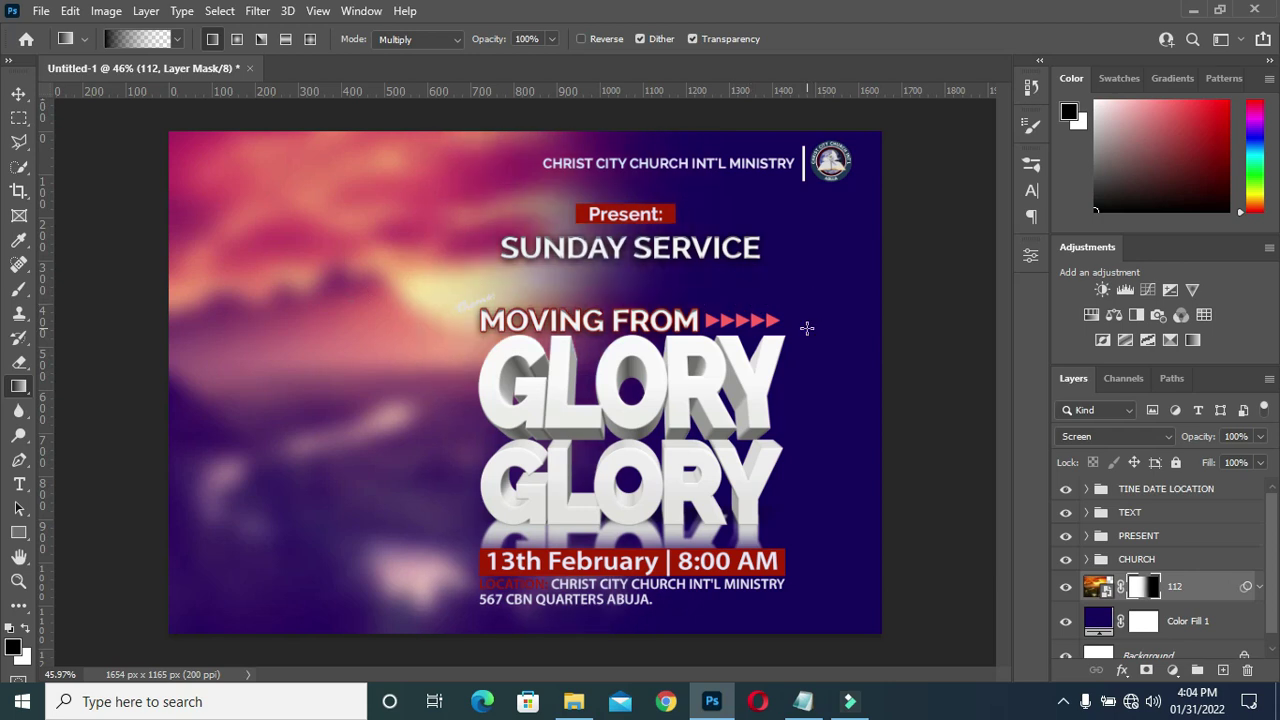
click(15, 95)
click(935, 250)
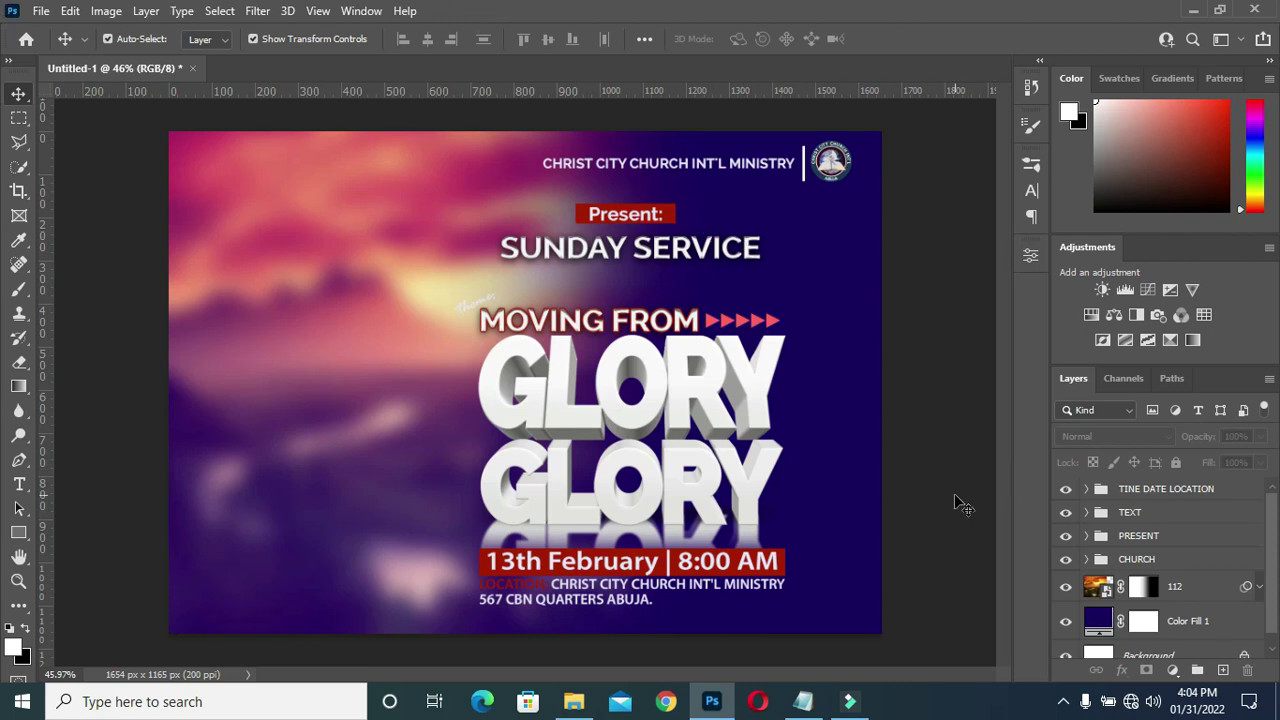
Place the 1737a5… photo of the man with outstretched arms onto the flyer.
click(573, 701)
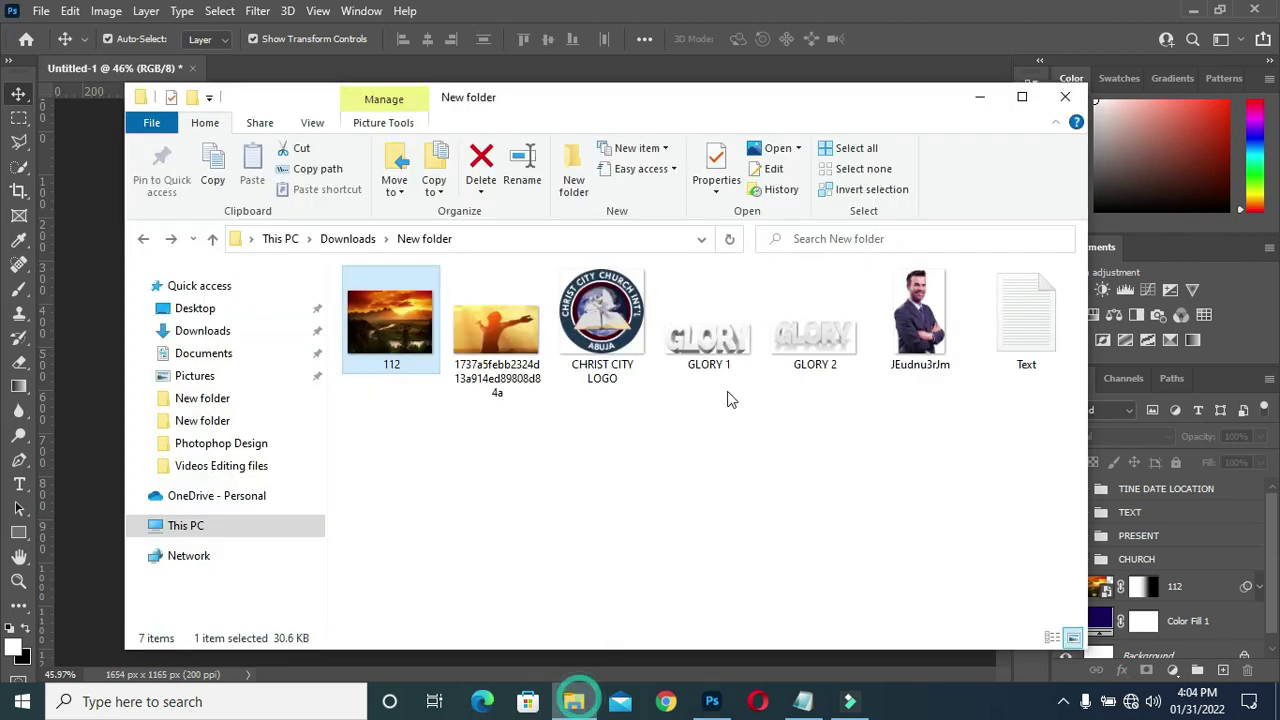
click(512, 343)
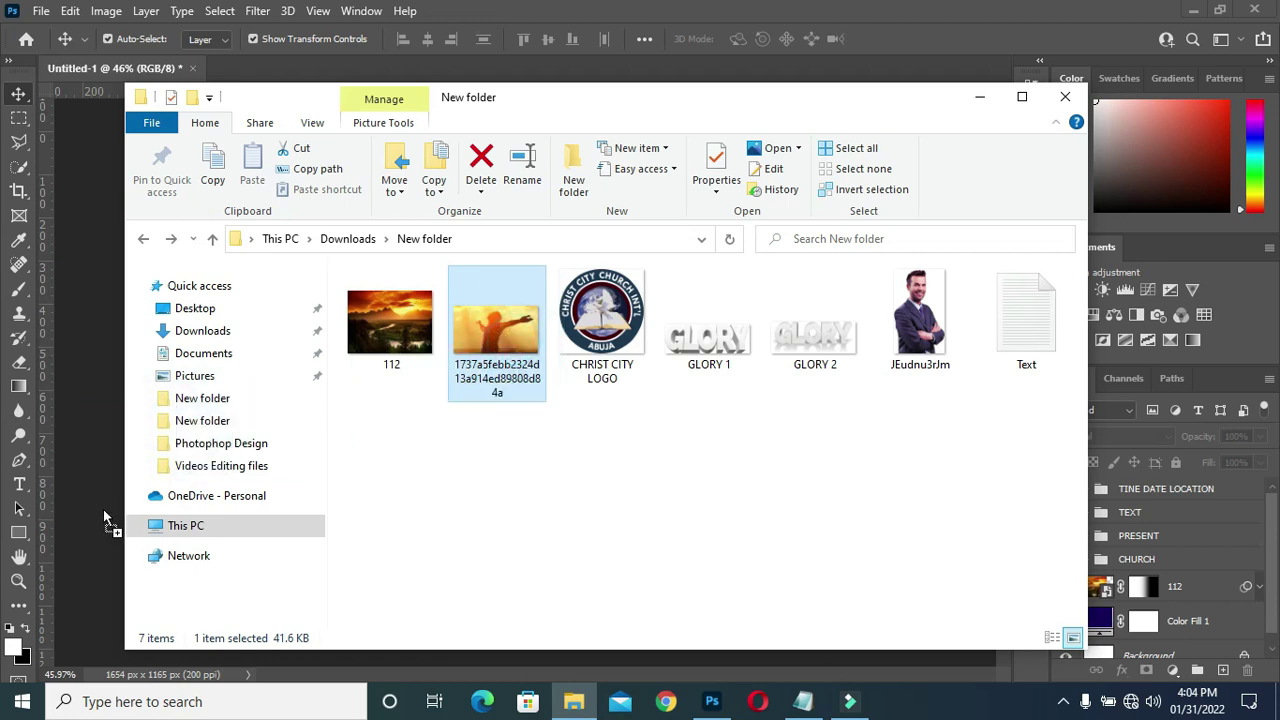
drag(515, 345, 106, 520)
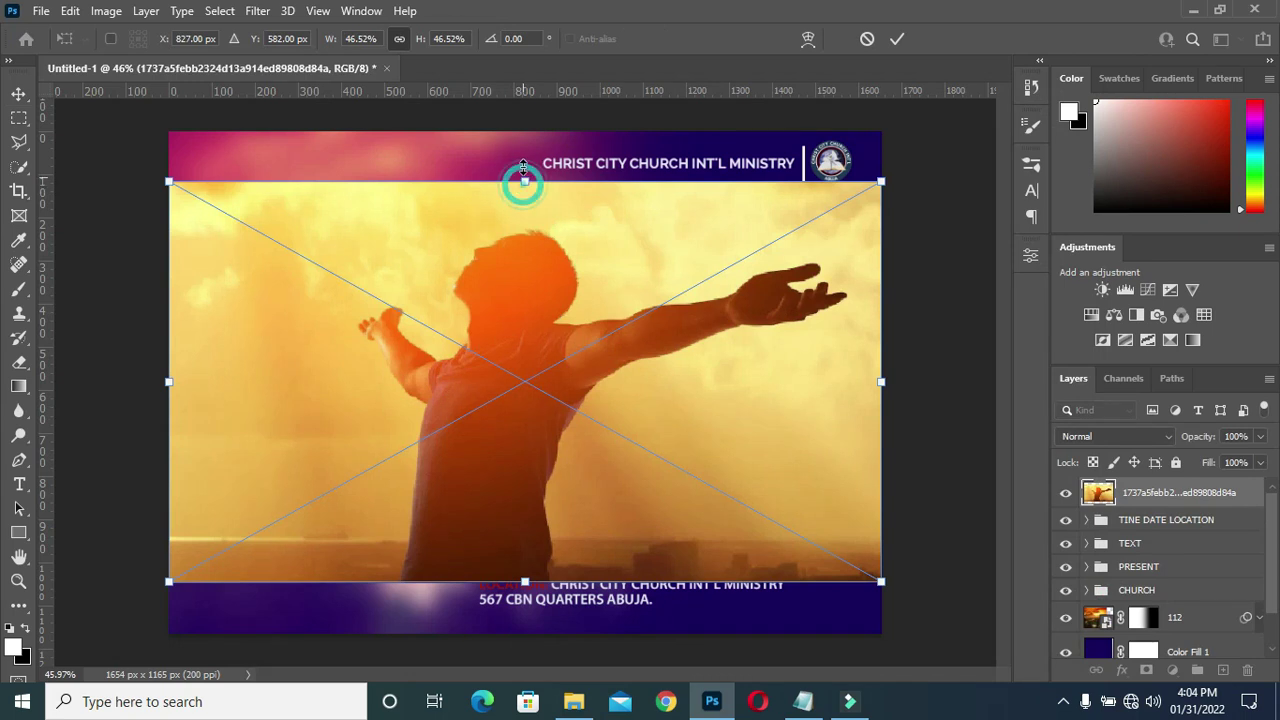
Scale the man's photo to 58.91% and position it over the flyer's right side.
drag(523, 184, 525, 112)
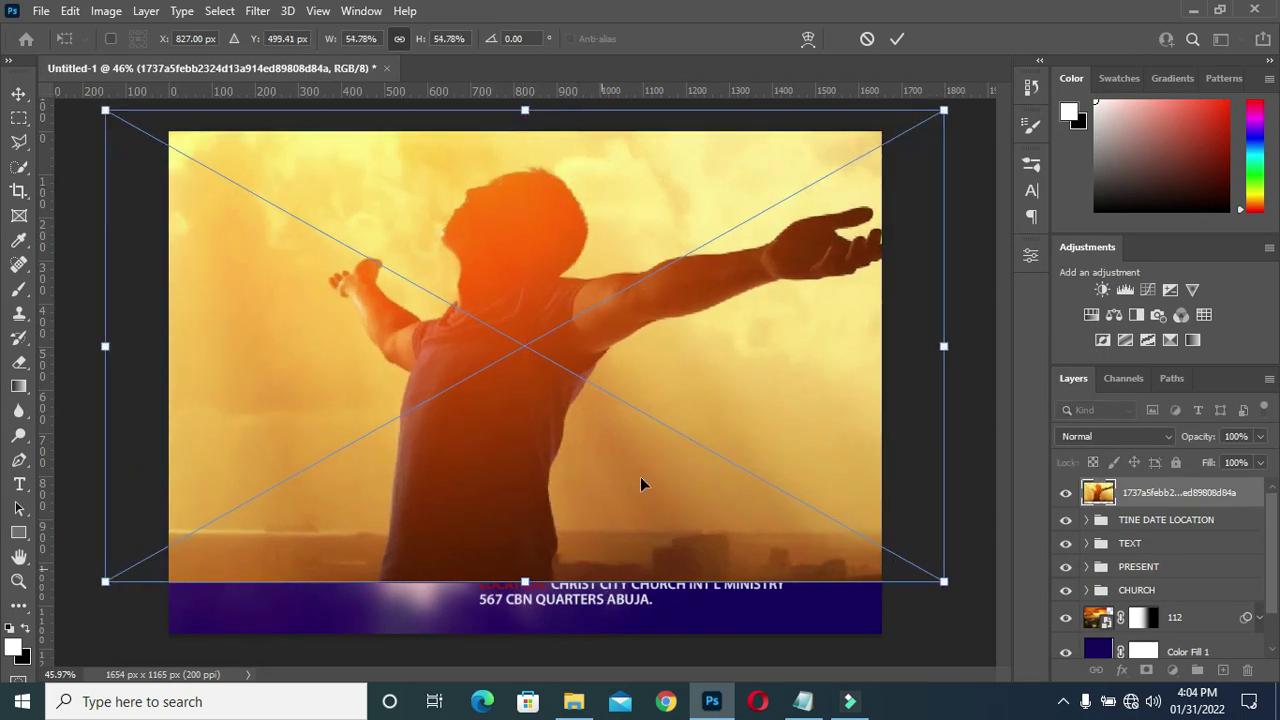
drag(528, 580, 525, 617)
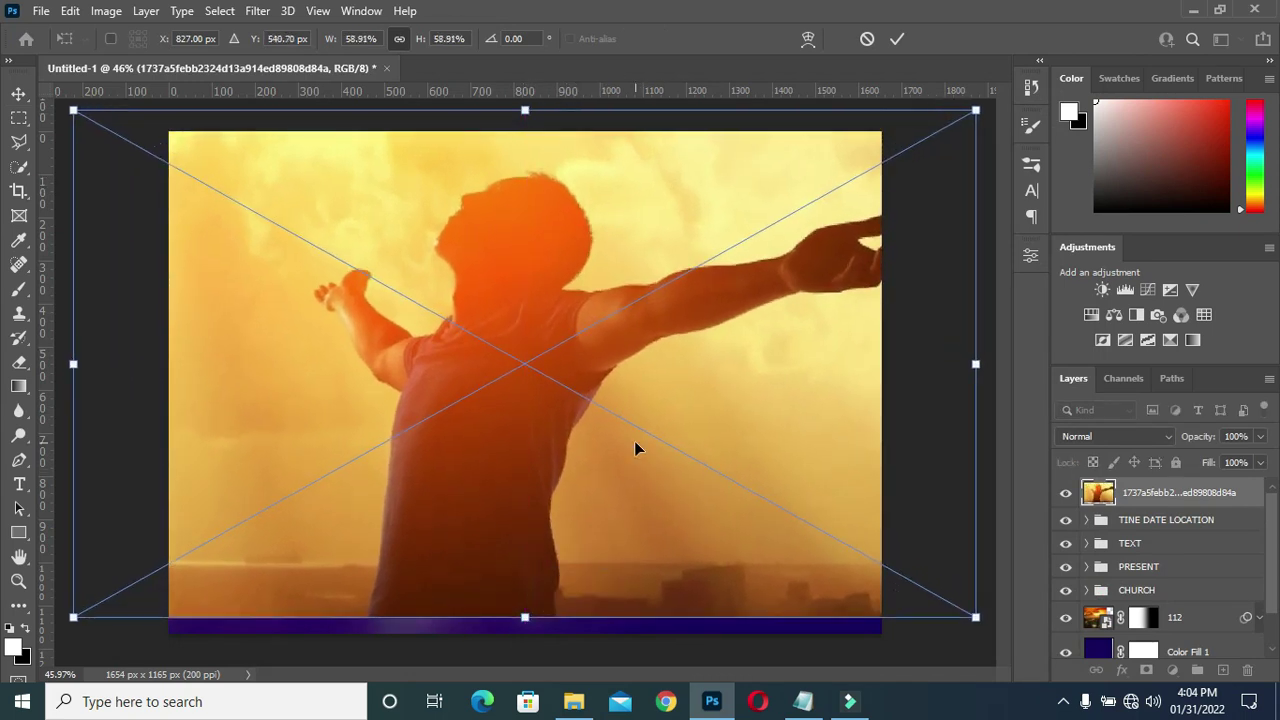
mouse_move(720, 460)
mouse_down()
mouse_move(905, 441)
mouse_move(924, 468)
mouse_up()
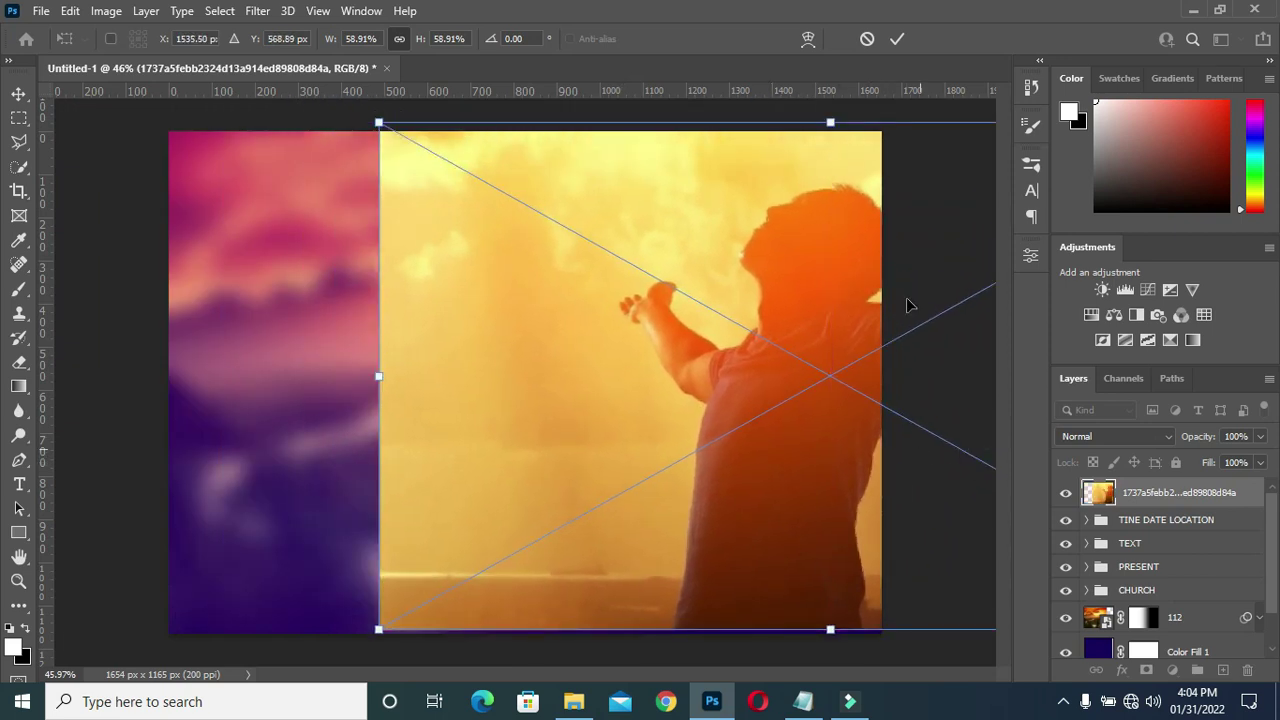
click(897, 39)
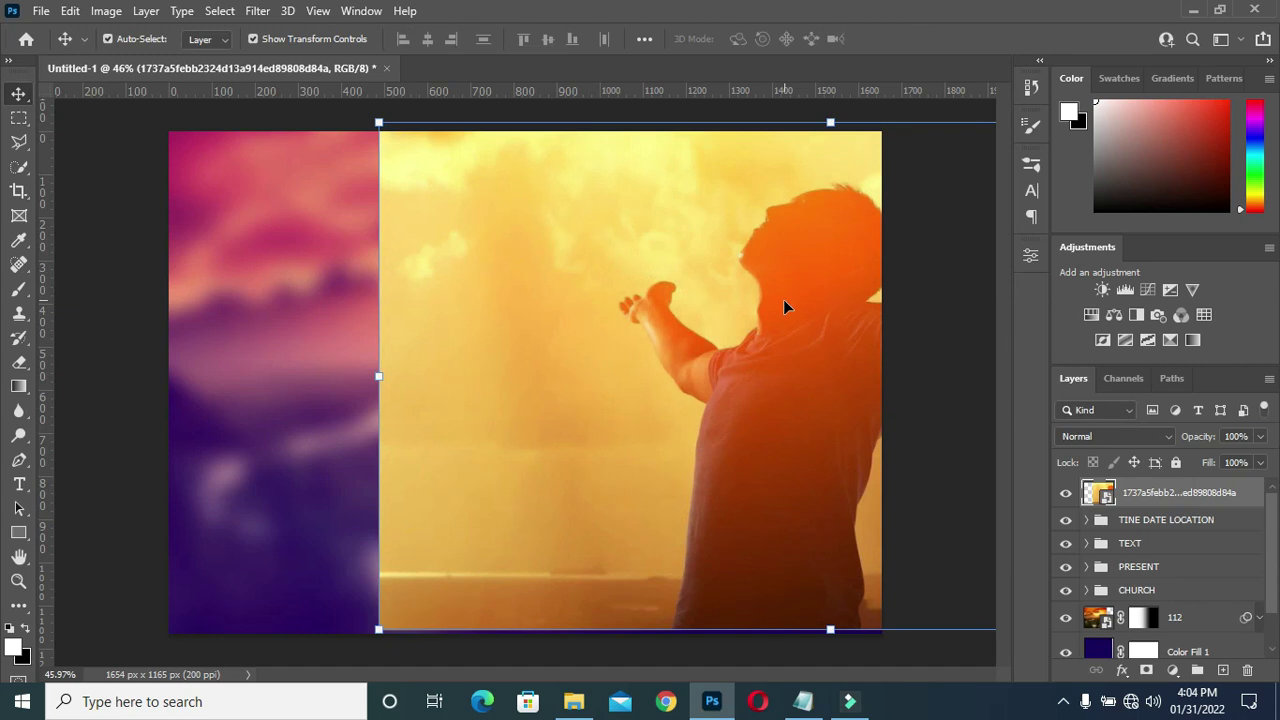
click(1148, 442)
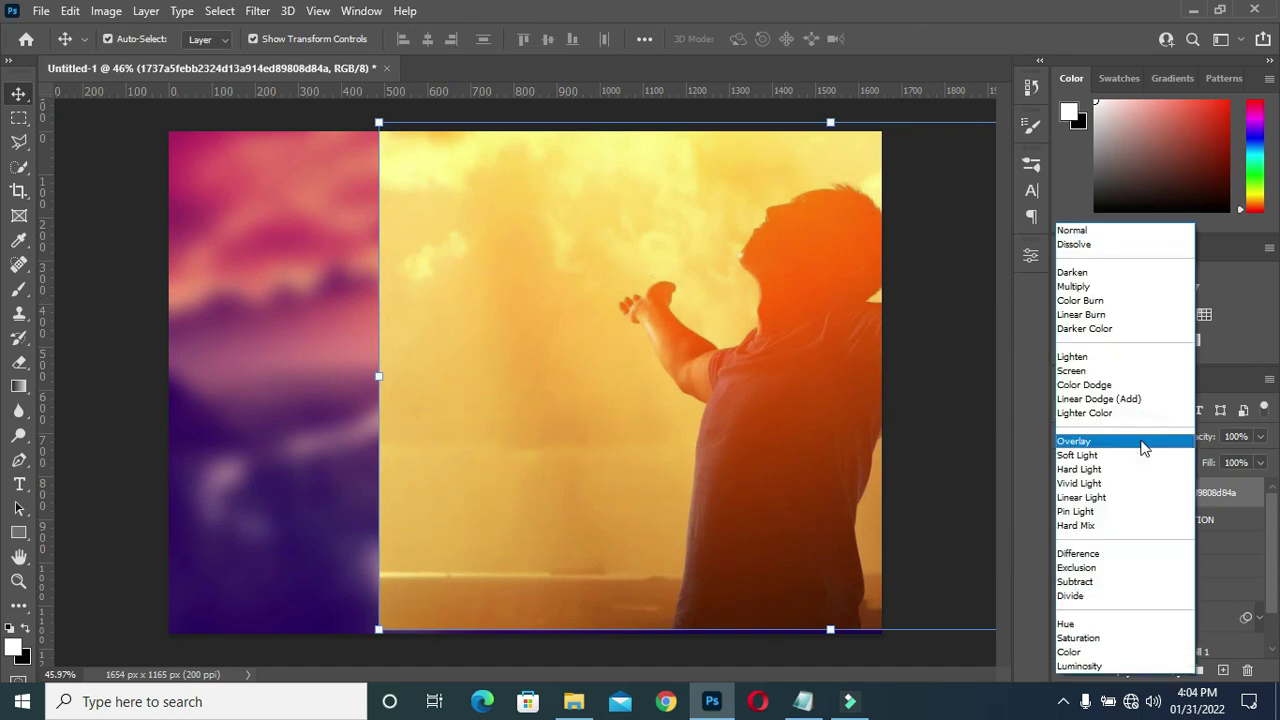
Set the man's photo to Hard Light below the text groups, then rasterize and desaturate it.
click(1100, 474)
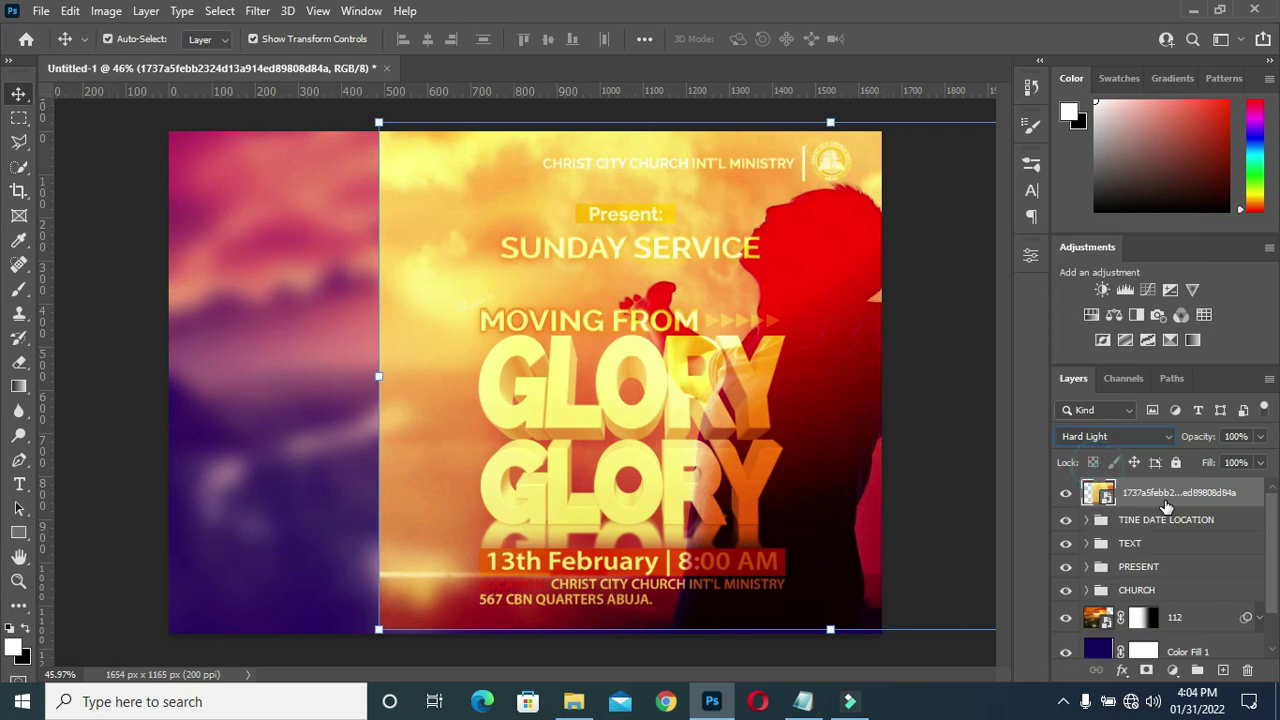
drag(1166, 496, 1167, 600)
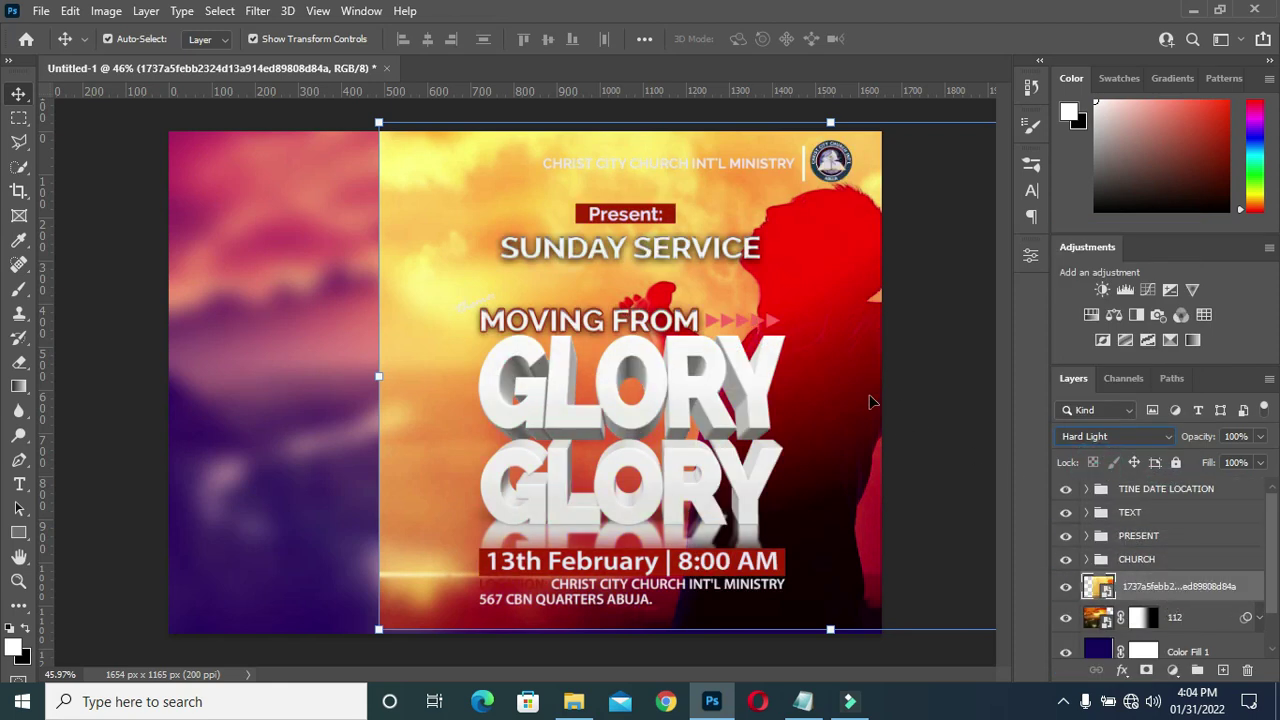
right_click(1149, 586)
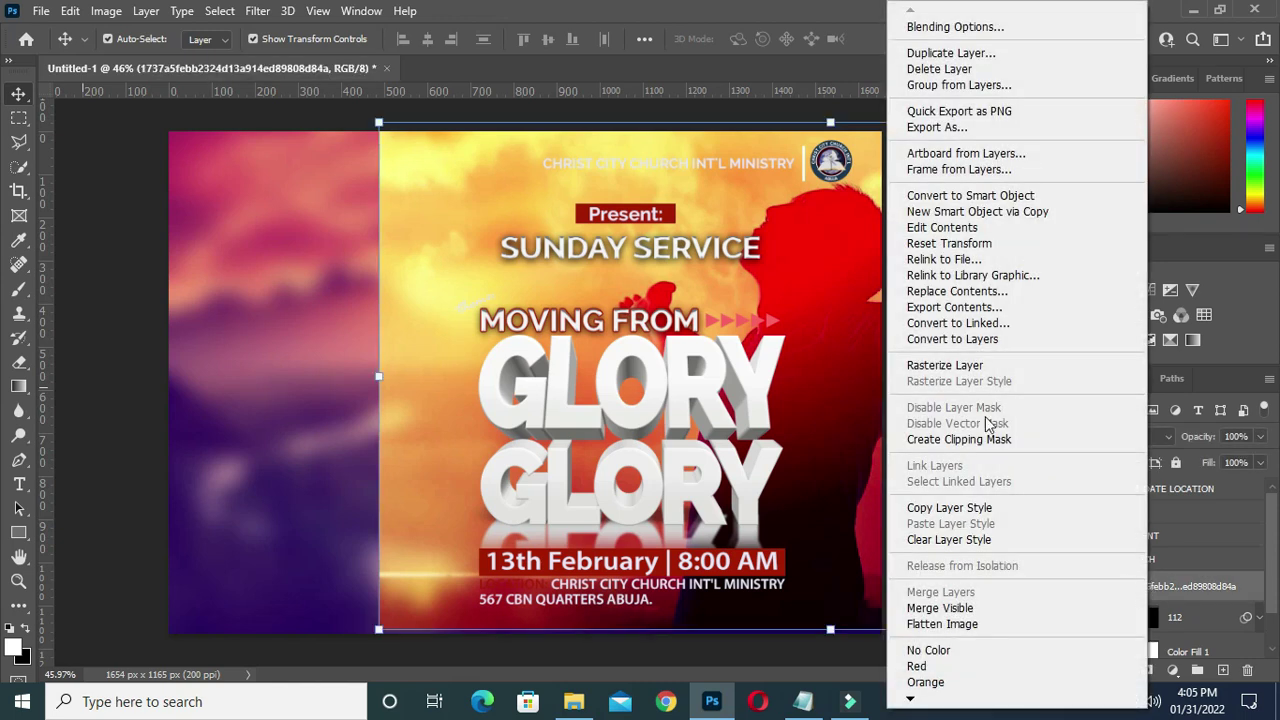
click(972, 365)
key(ctrl)
key(ctrl+shift+u)
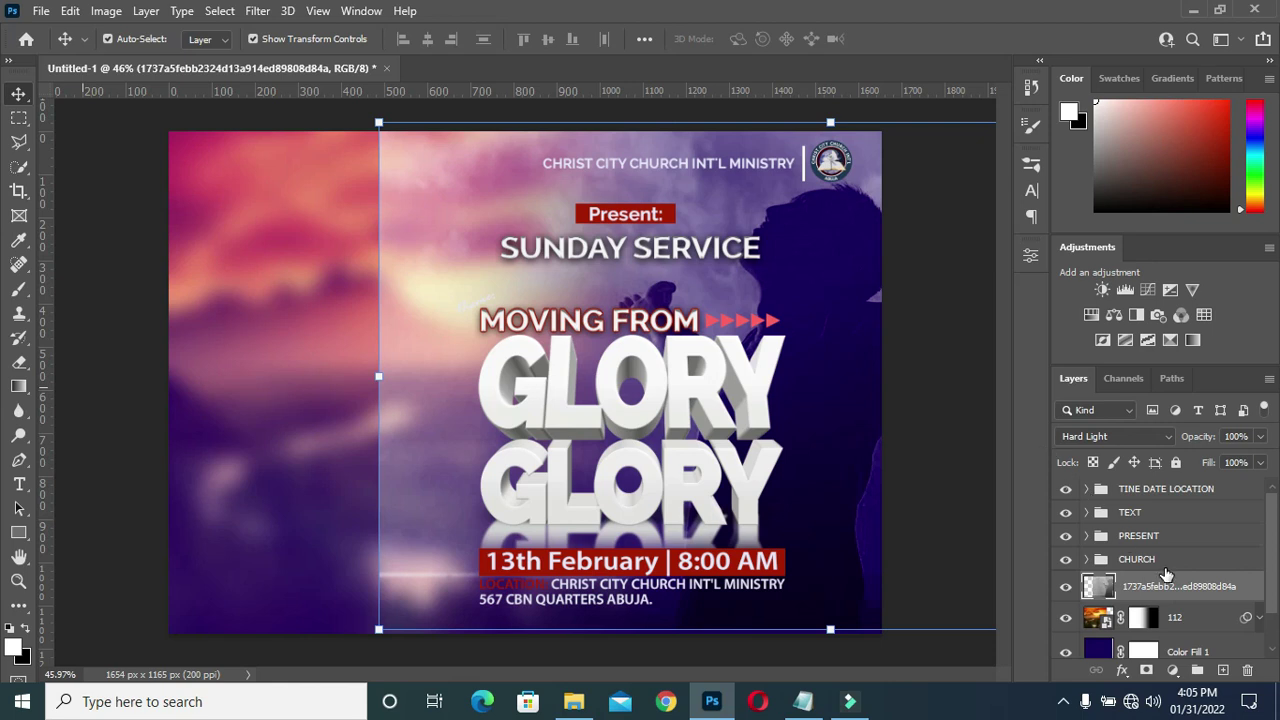
Lower the worshipper photo's opacity to about 66% and shift it 24 px left.
drag(1204, 438, 1199, 440)
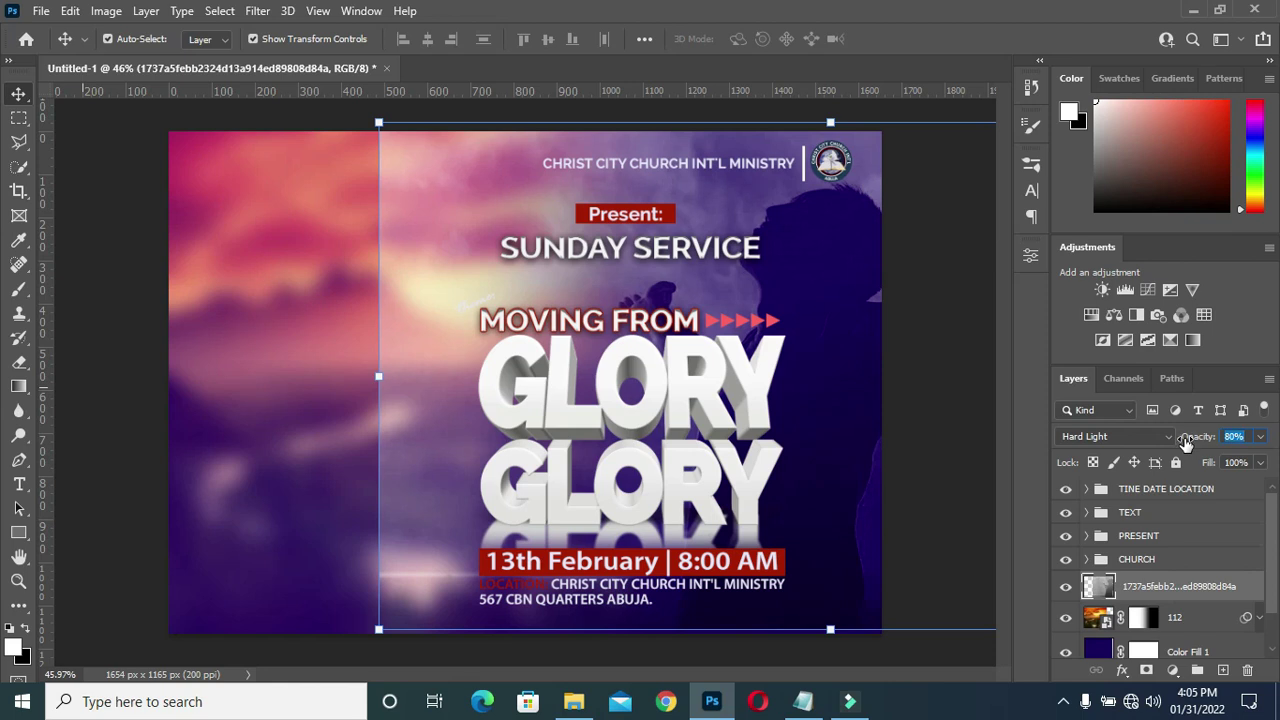
drag(1185, 443, 1195, 442)
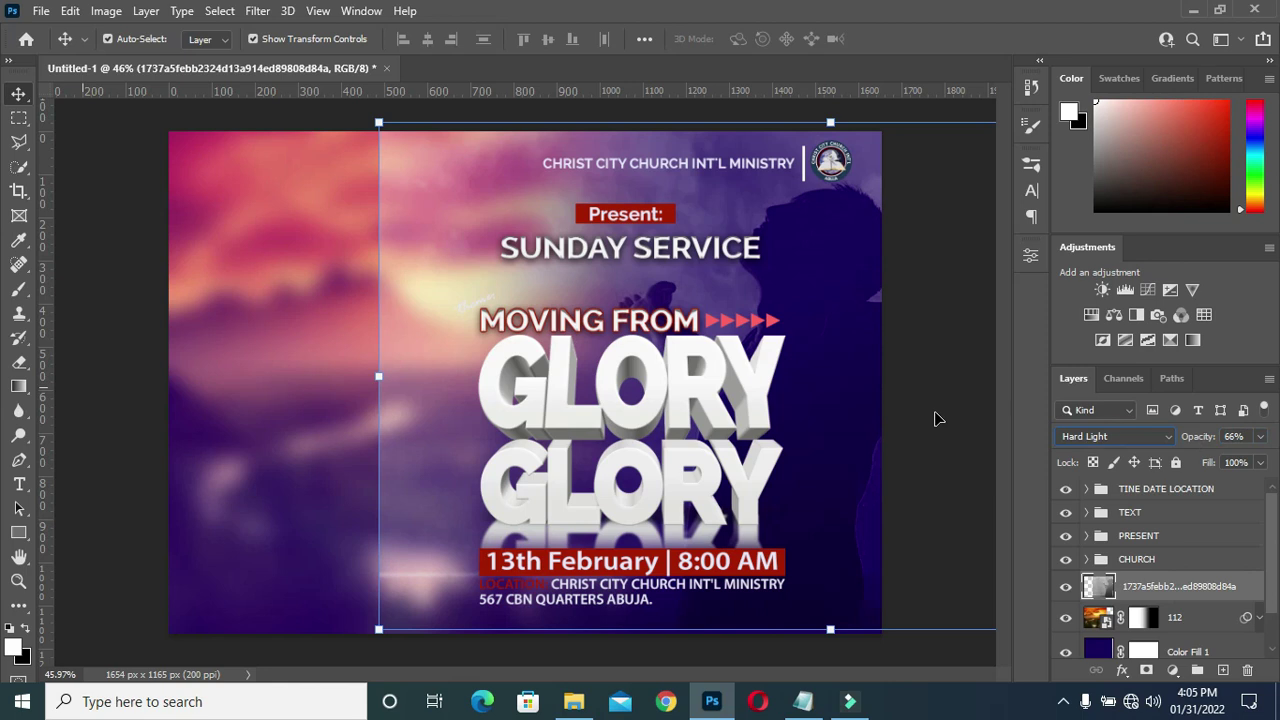
click(935, 418)
drag(834, 394, 800, 391)
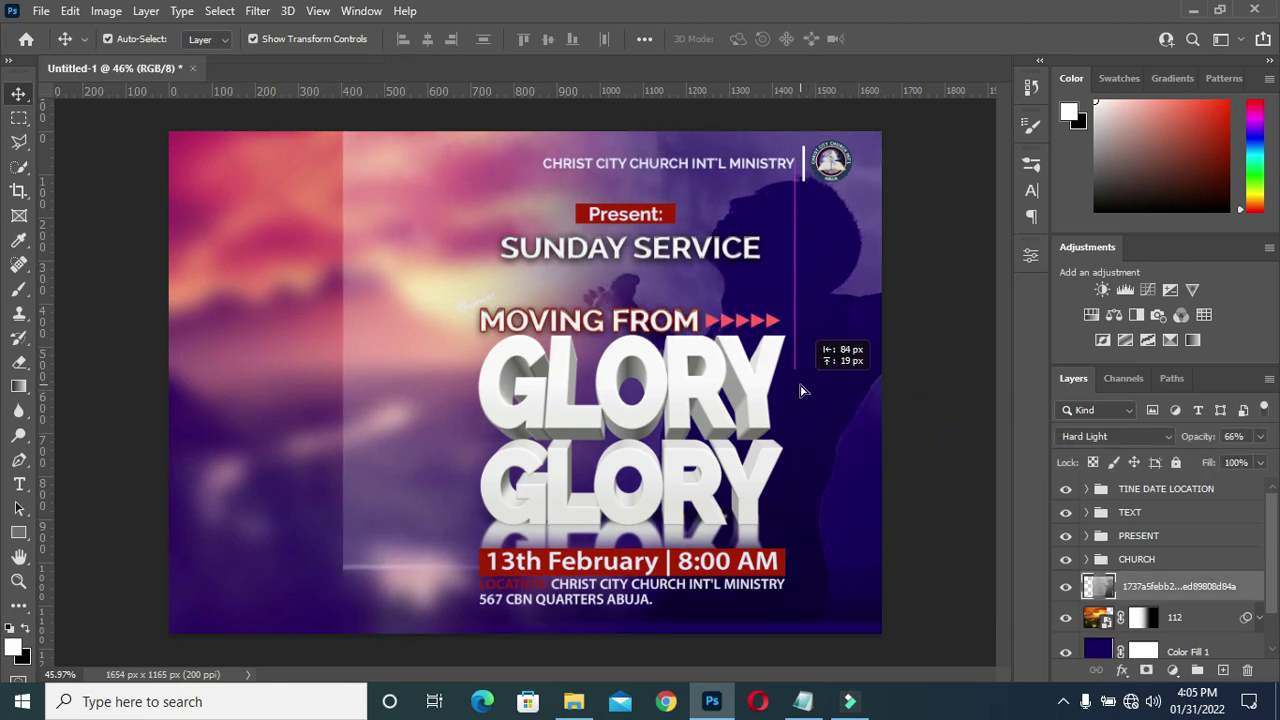
Move the worshipper photo further left and scale it to 102.77%.
drag(823, 394, 812, 405)
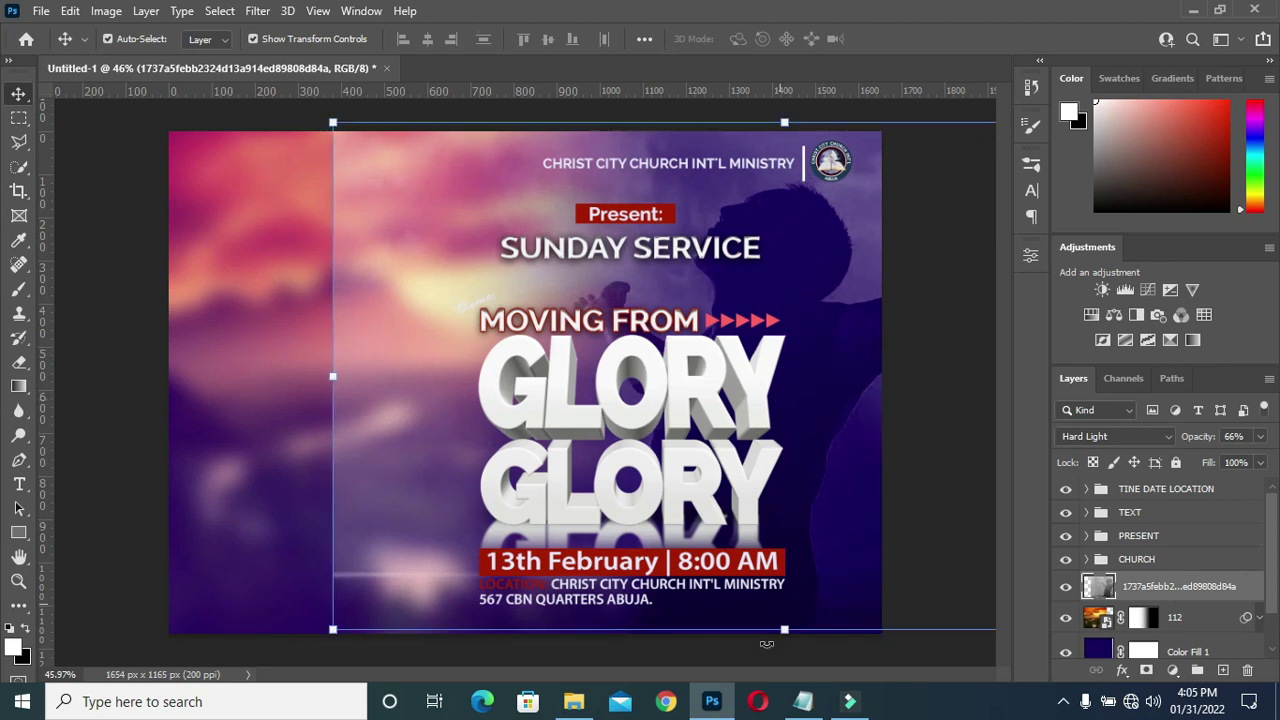
drag(785, 627, 785, 643)
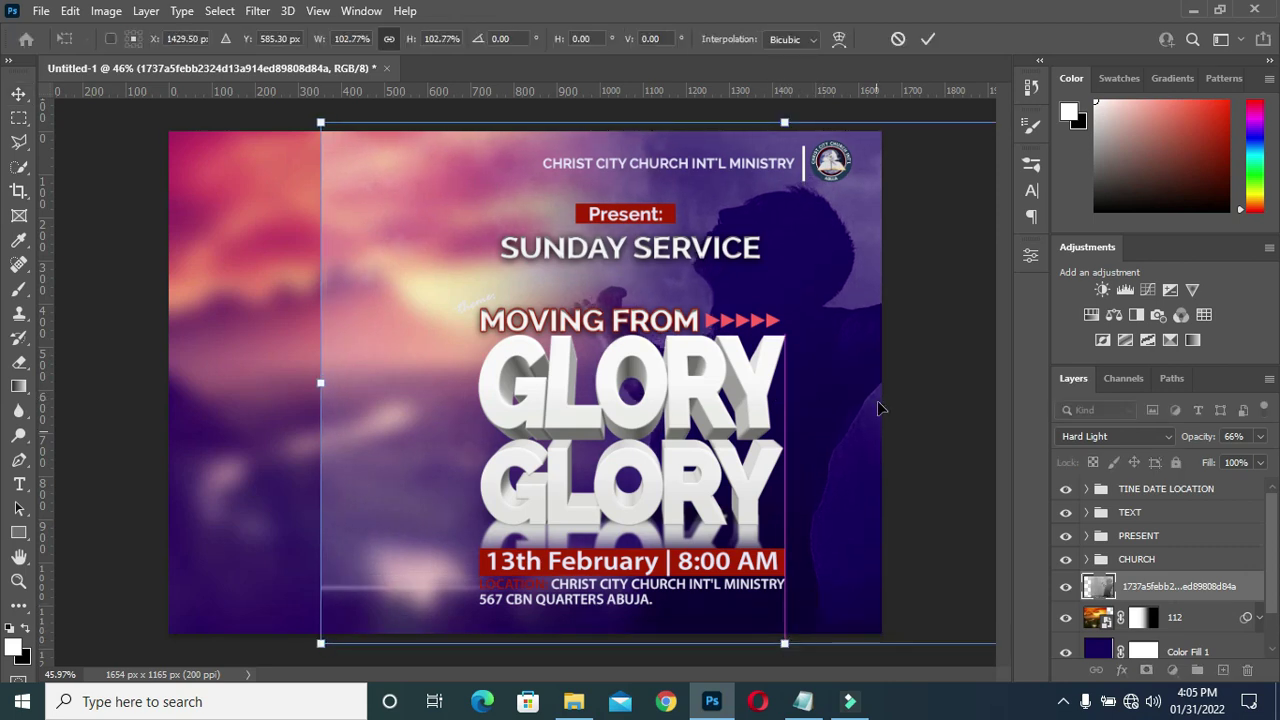
drag(865, 390, 866, 389)
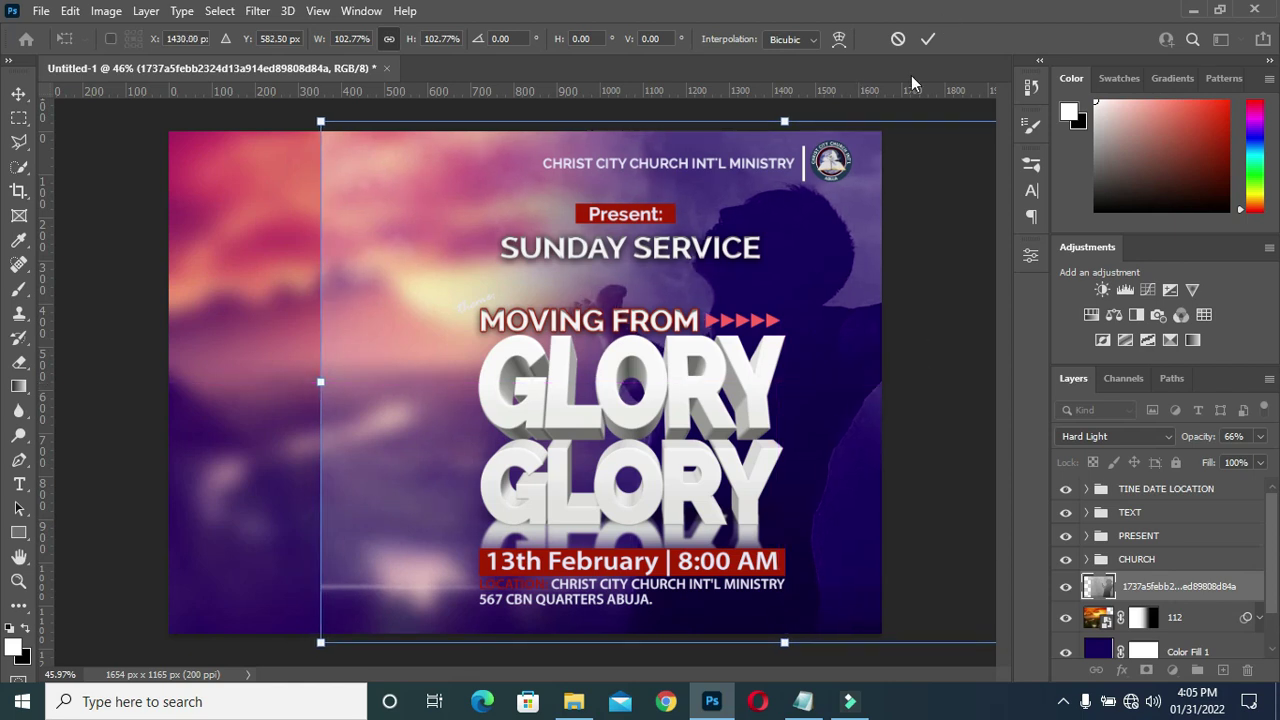
key(Return)
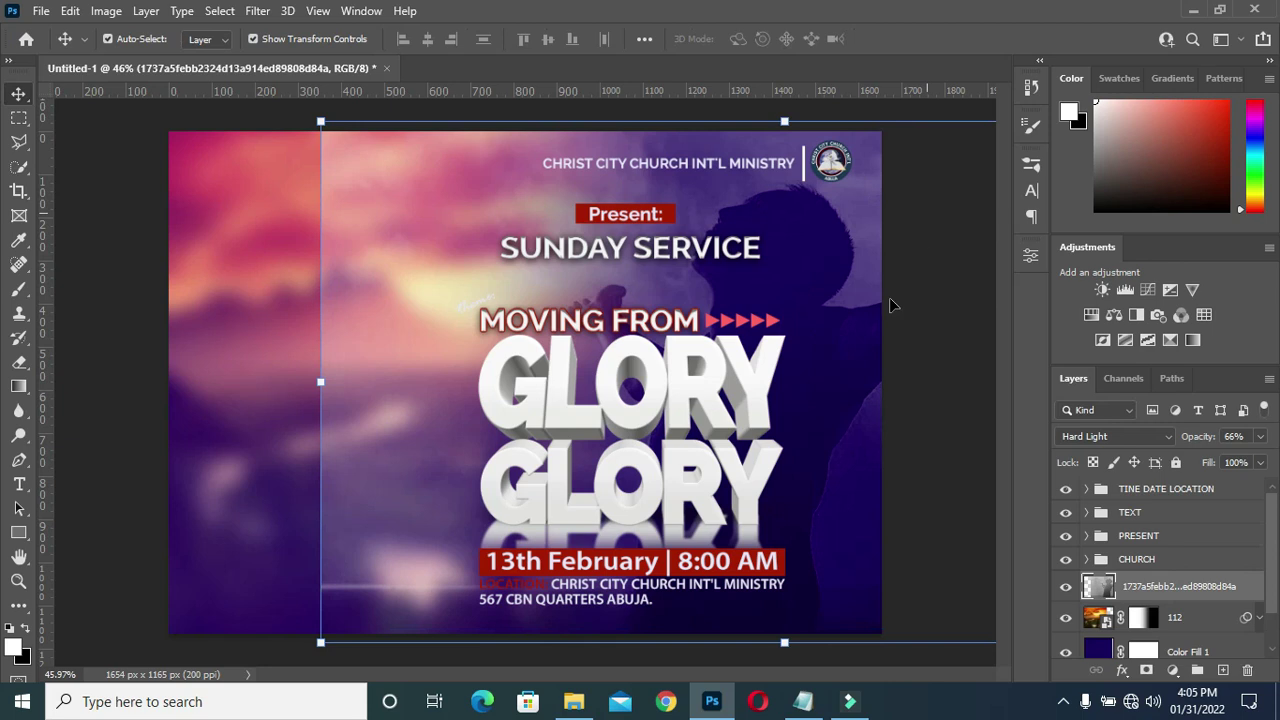
click(1146, 670)
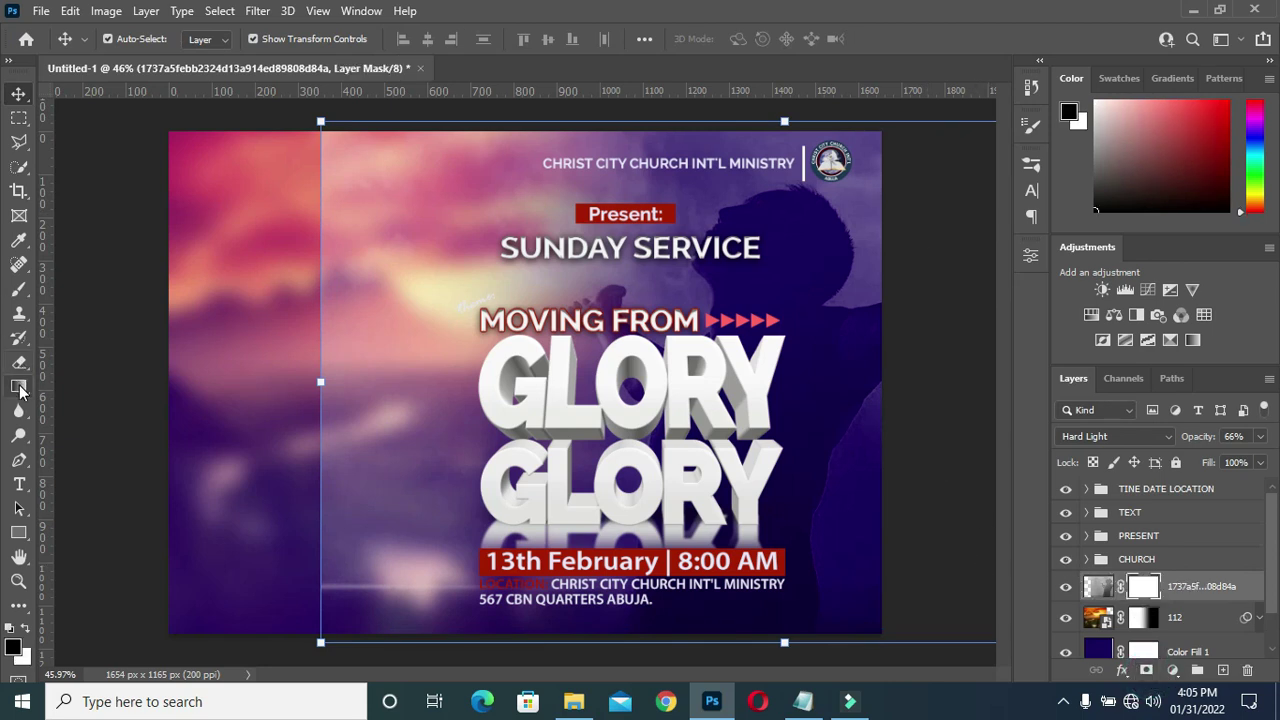
Fill the worshipper photo's mask with a black-to-white gradient, softening its hard left edge.
click(19, 386)
drag(257, 340, 520, 345)
drag(127, 318, 298, 332)
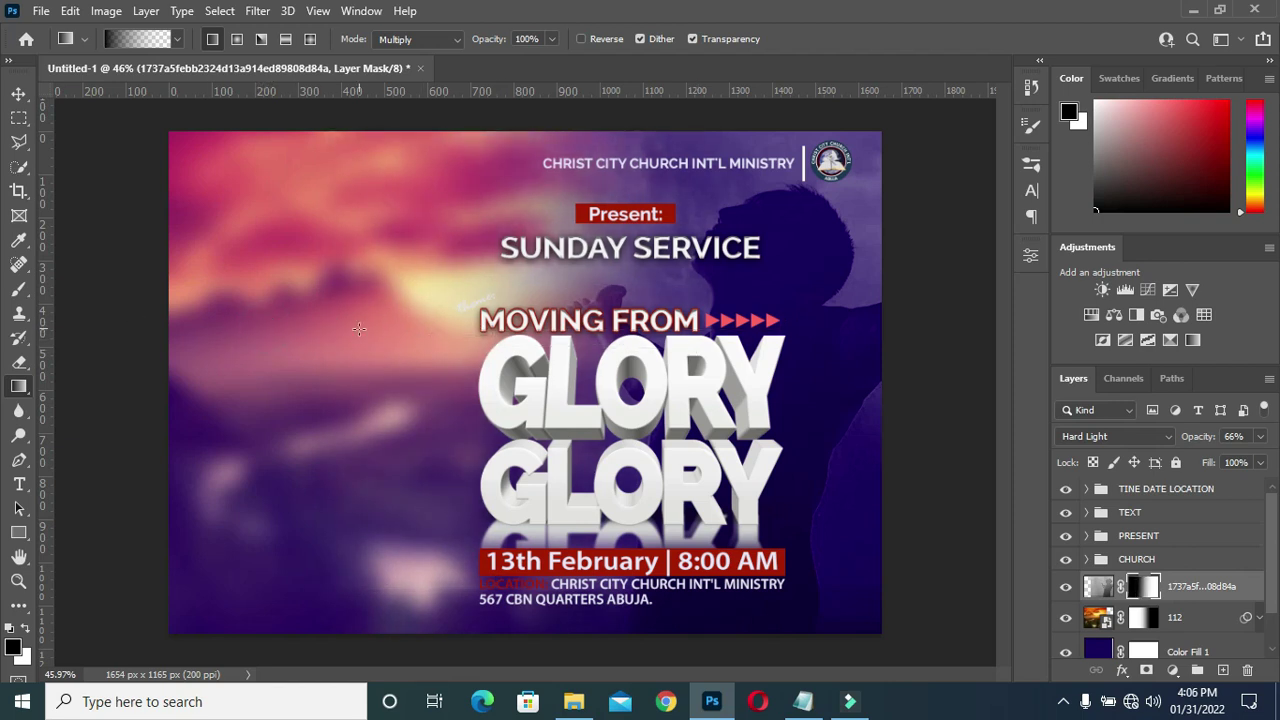
drag(548, 348, 325, 350)
key(v)
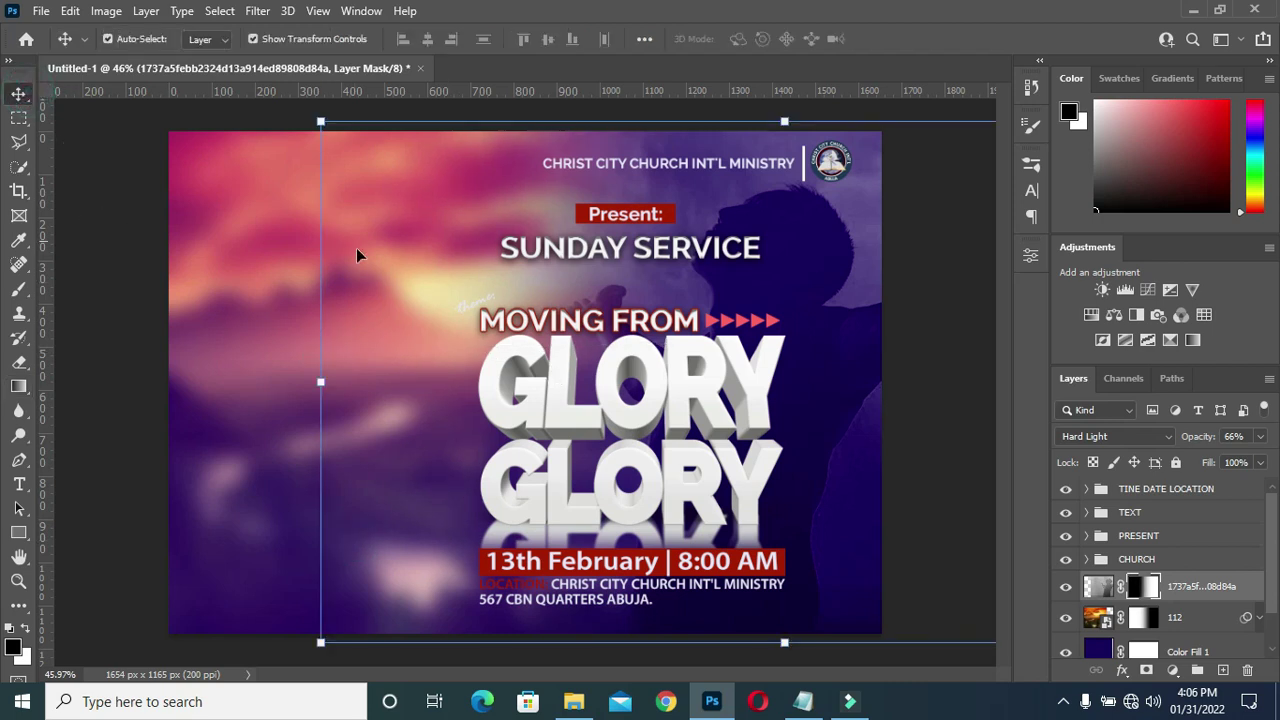
click(120, 280)
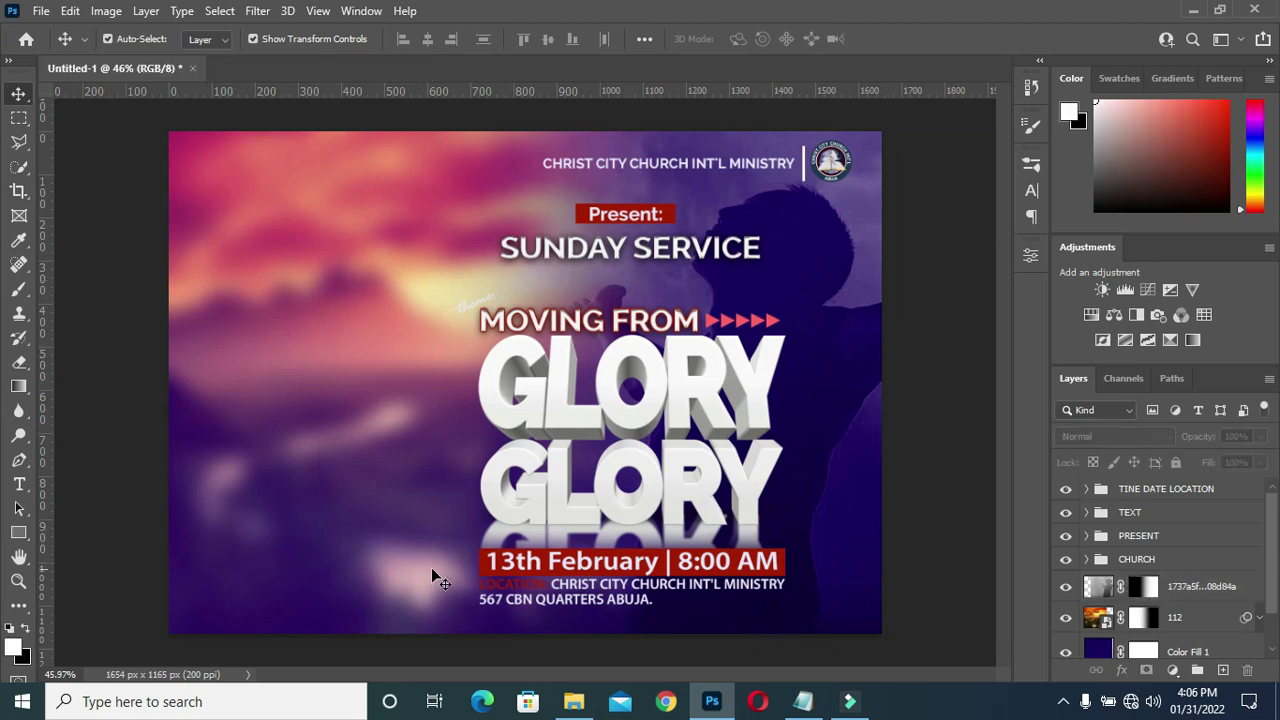
Draw a wide white rectangle, Rectangle 4, across the bottom of the flyer.
click(334, 604)
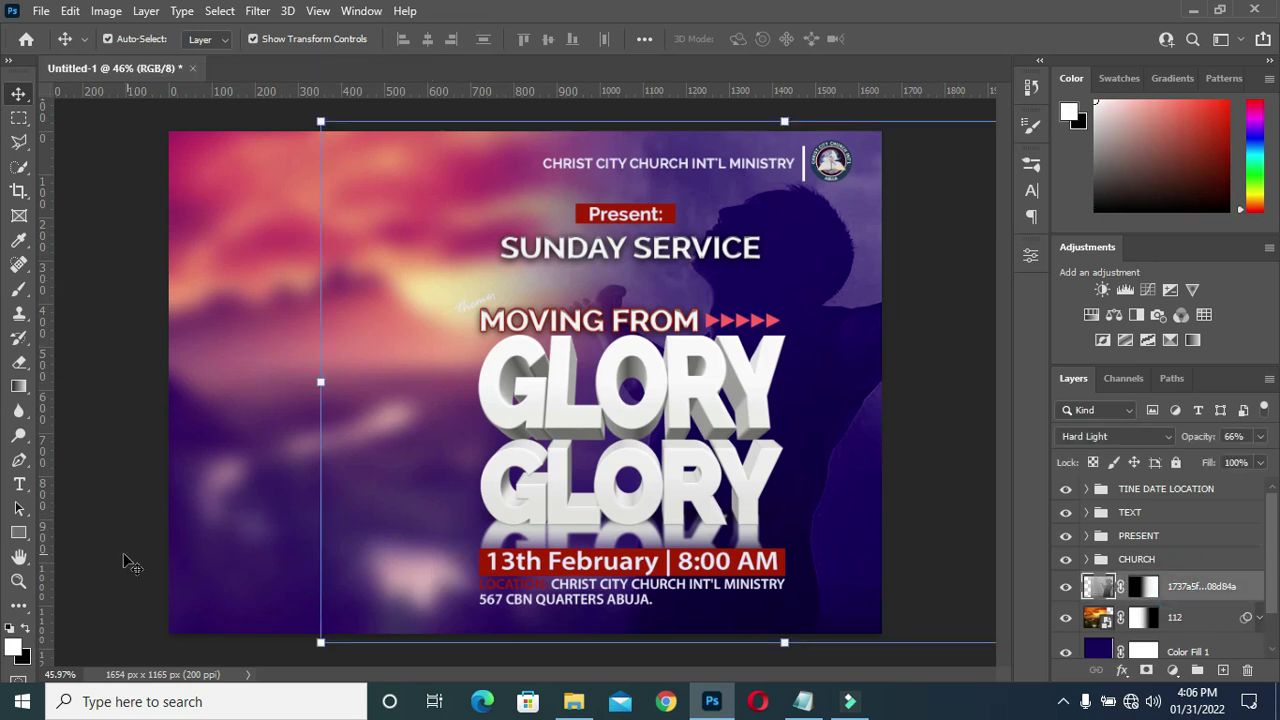
click(19, 533)
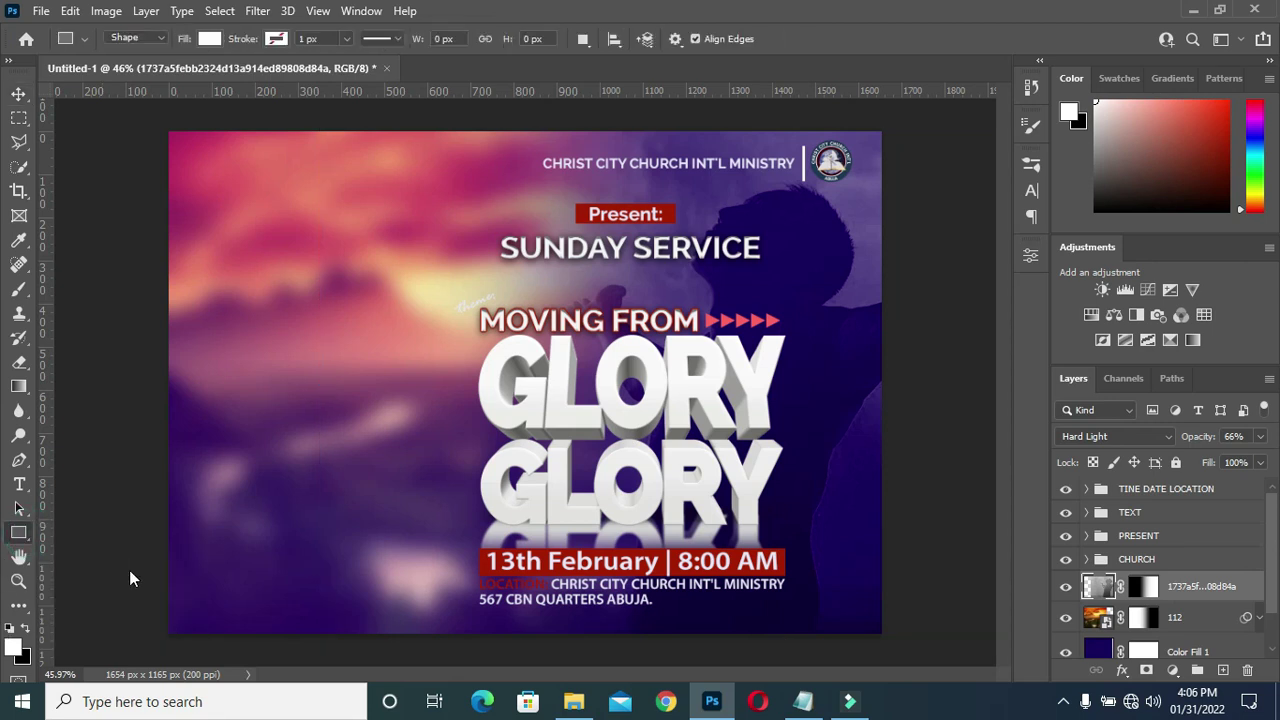
key(shift+u)
click(19, 534)
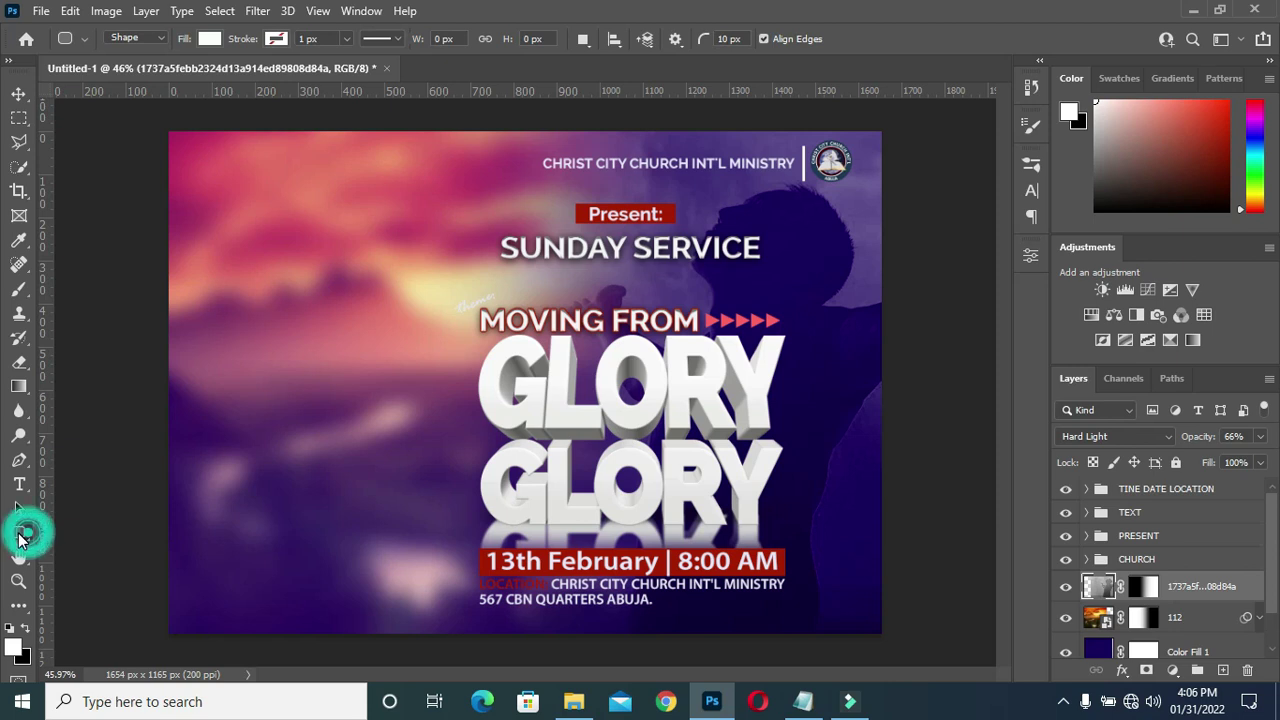
click(100, 532)
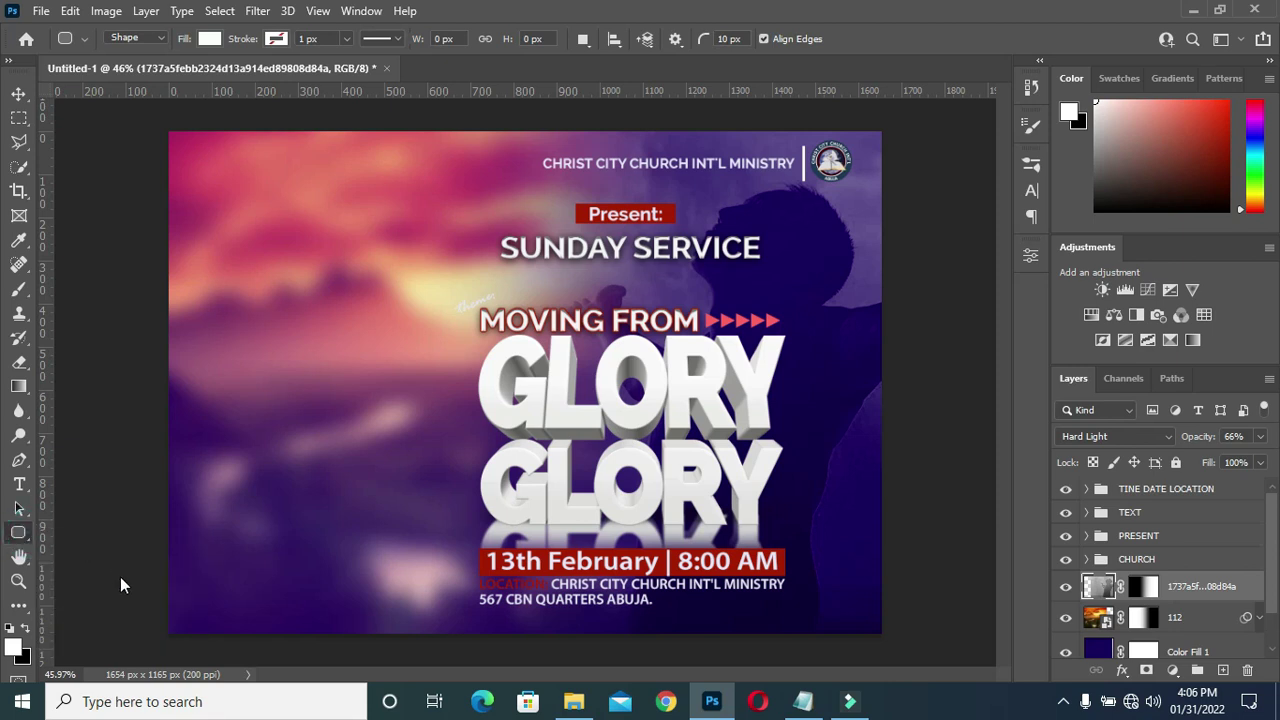
drag(136, 600, 922, 646)
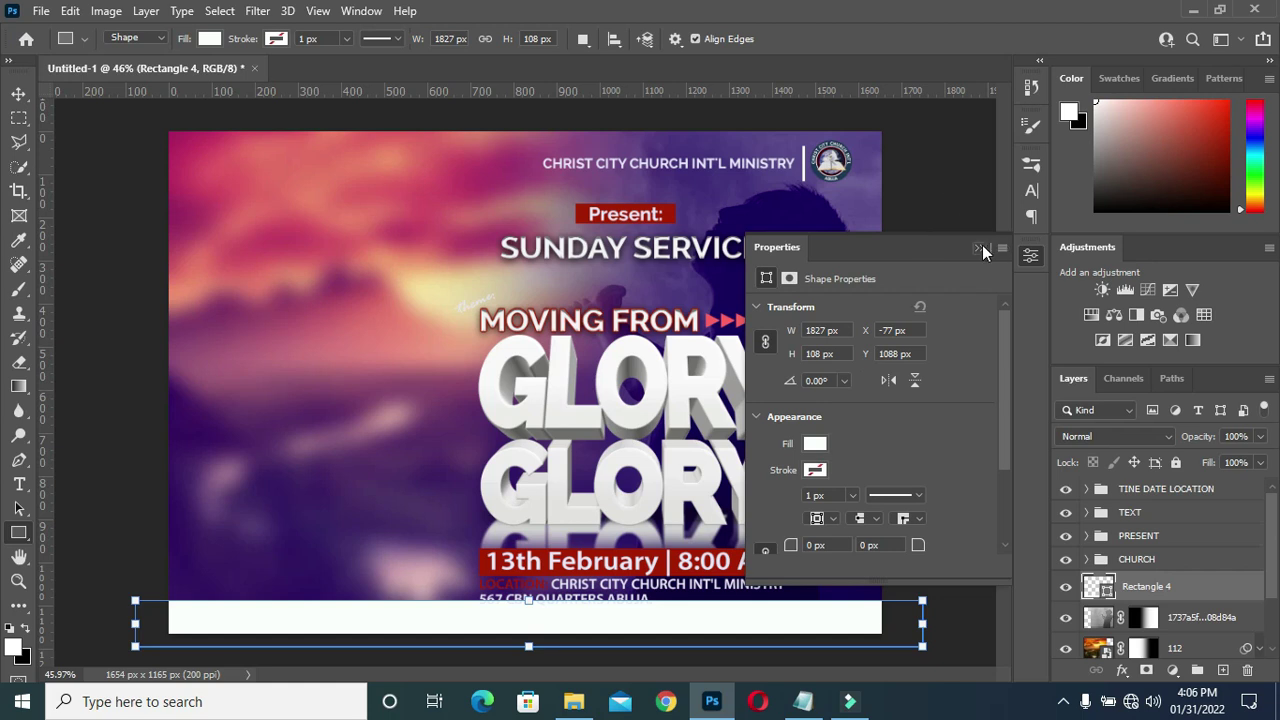
Lower the 1827 × 108 px white bar flush with the flyer's bottom edge.
click(980, 247)
click(19, 94)
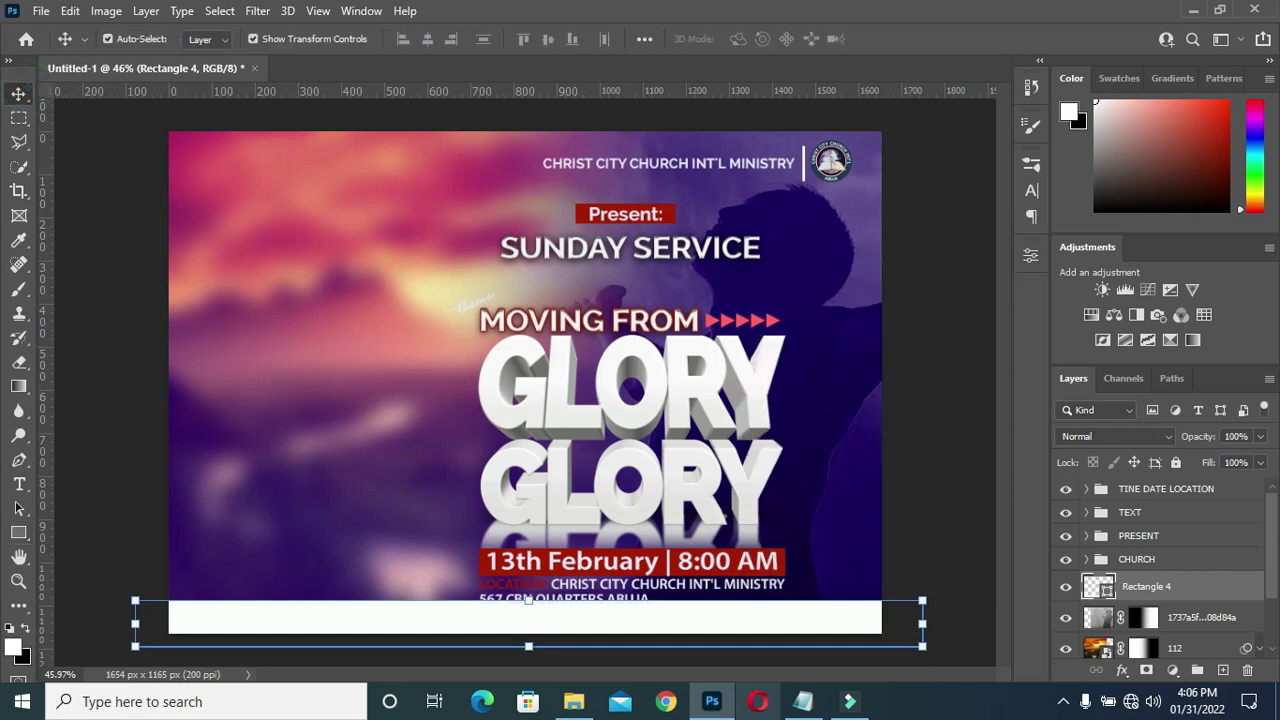
drag(588, 632, 592, 639)
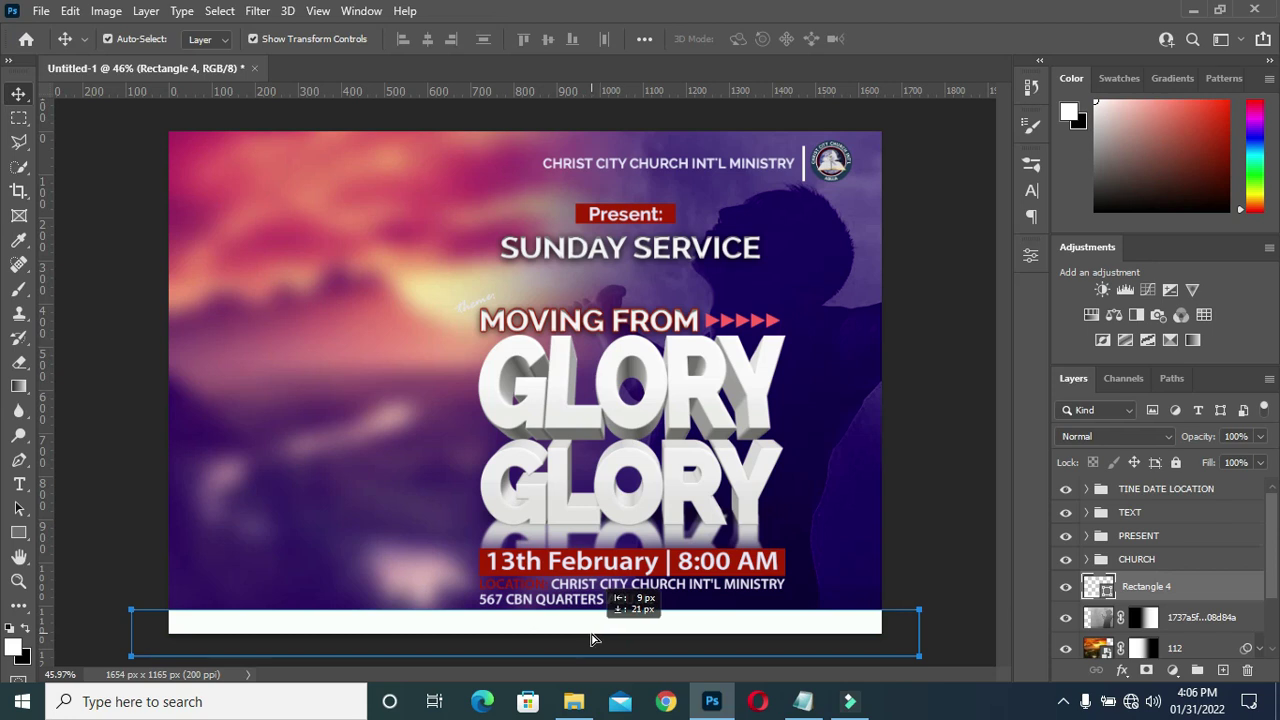
click(940, 530)
scroll(488, 446, down, 1)
scroll(515, 565, down, 1)
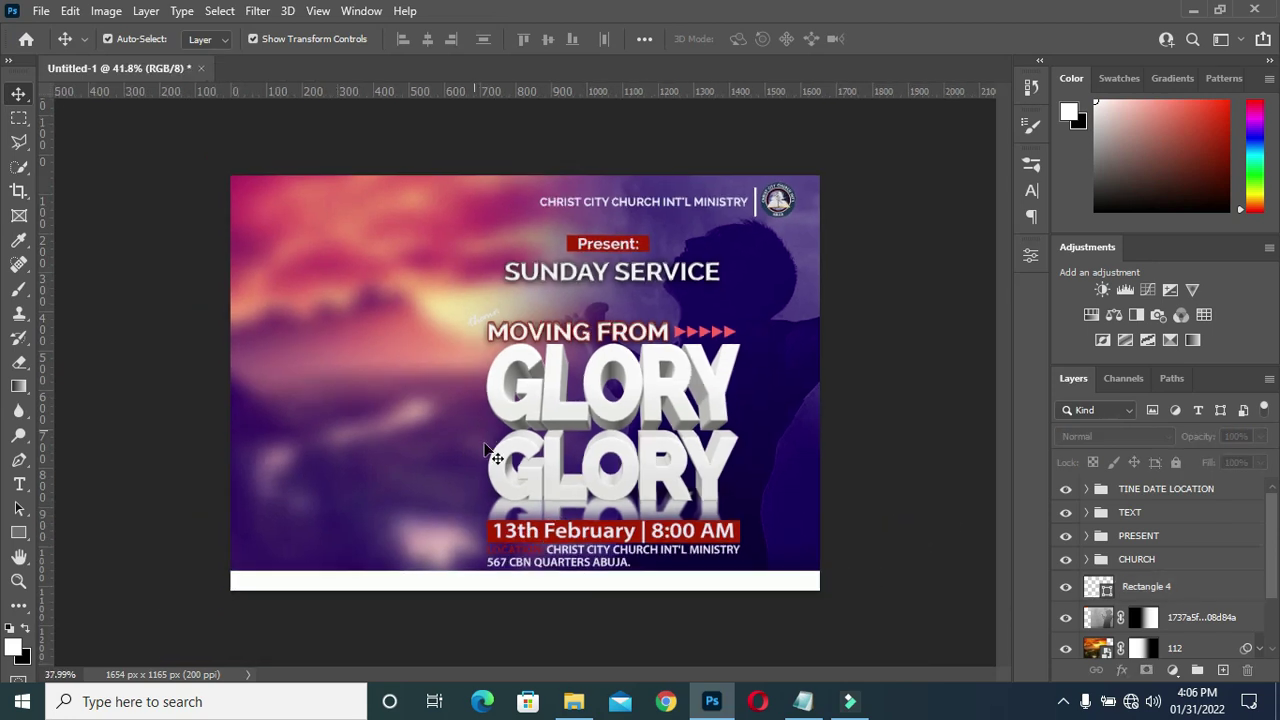
scroll(520, 572, up, 1)
scroll(522, 570, down, 1)
scroll(530, 545, up, 1)
scroll(530, 548, down, 1)
scroll(306, 443, up, 3)
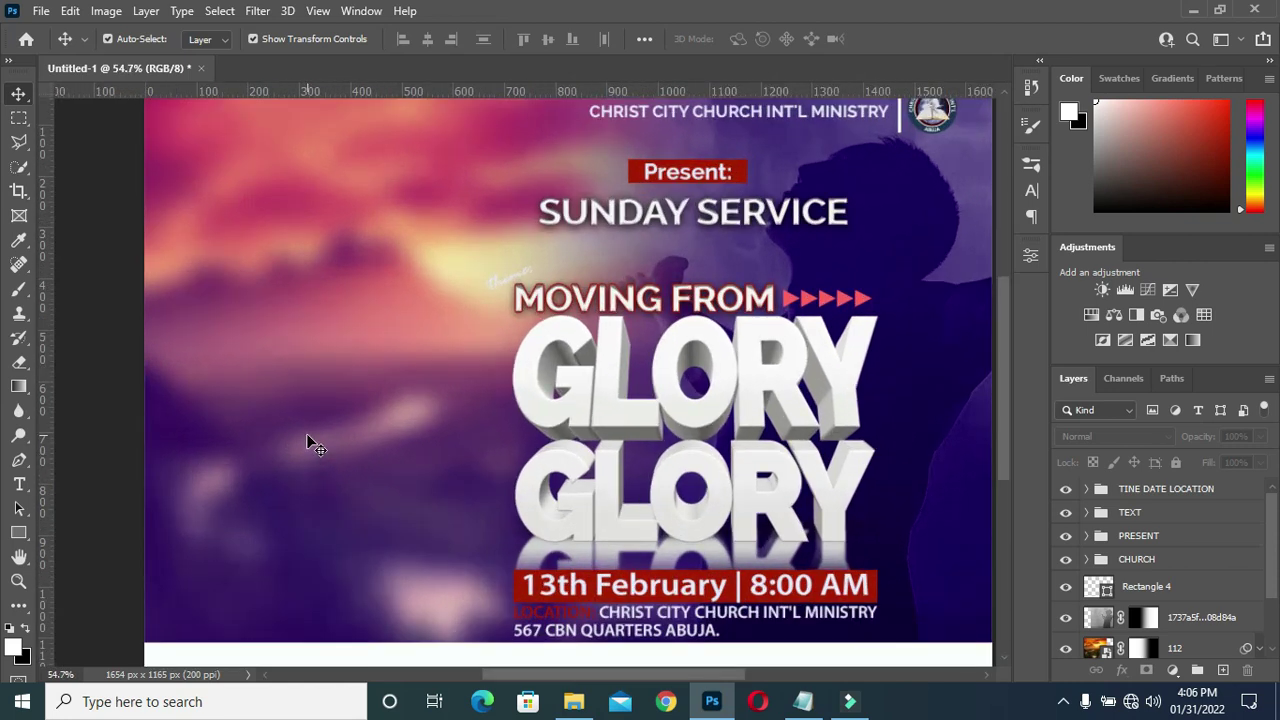
Drag JEudnu3rJm from Downloads > New folder onto the flyer's left side at 27.08%.
click(576, 707)
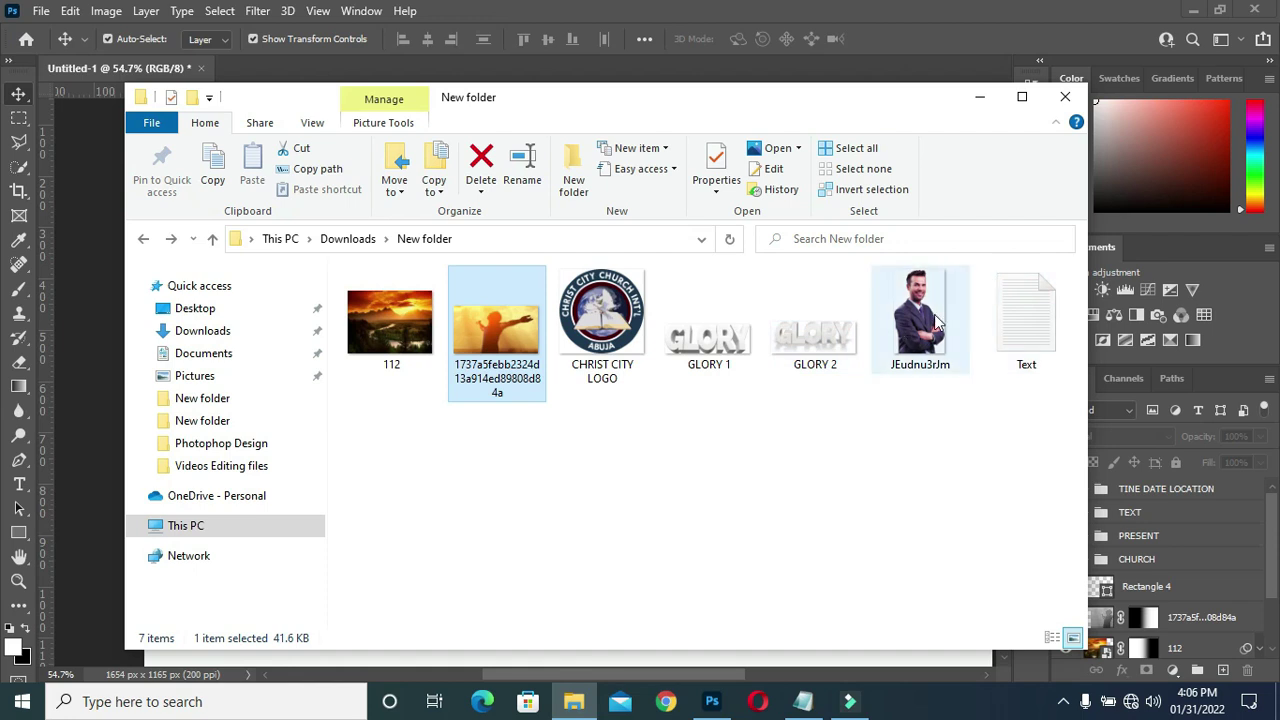
click(935, 318)
drag(933, 316, 103, 508)
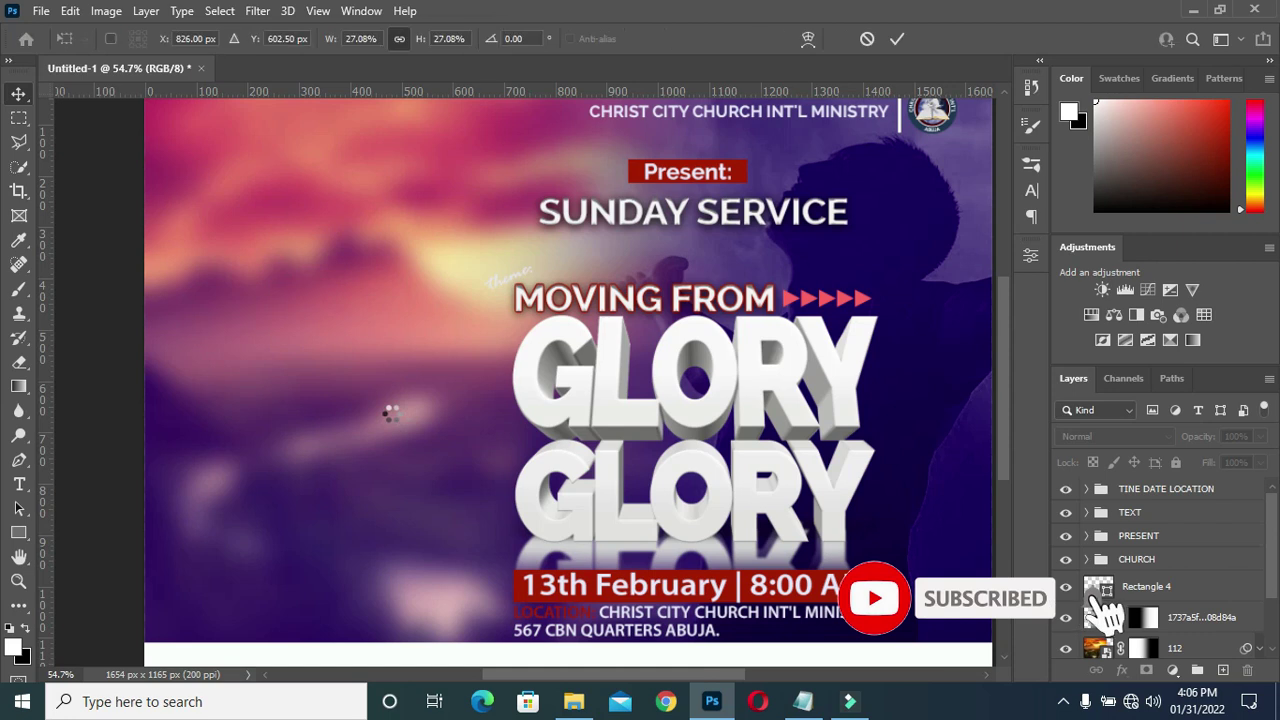
mouse_move(103, 508)
mouse_down()
mouse_move(388, 412)
mouse_move(254, 403)
mouse_move(249, 385)
mouse_up()
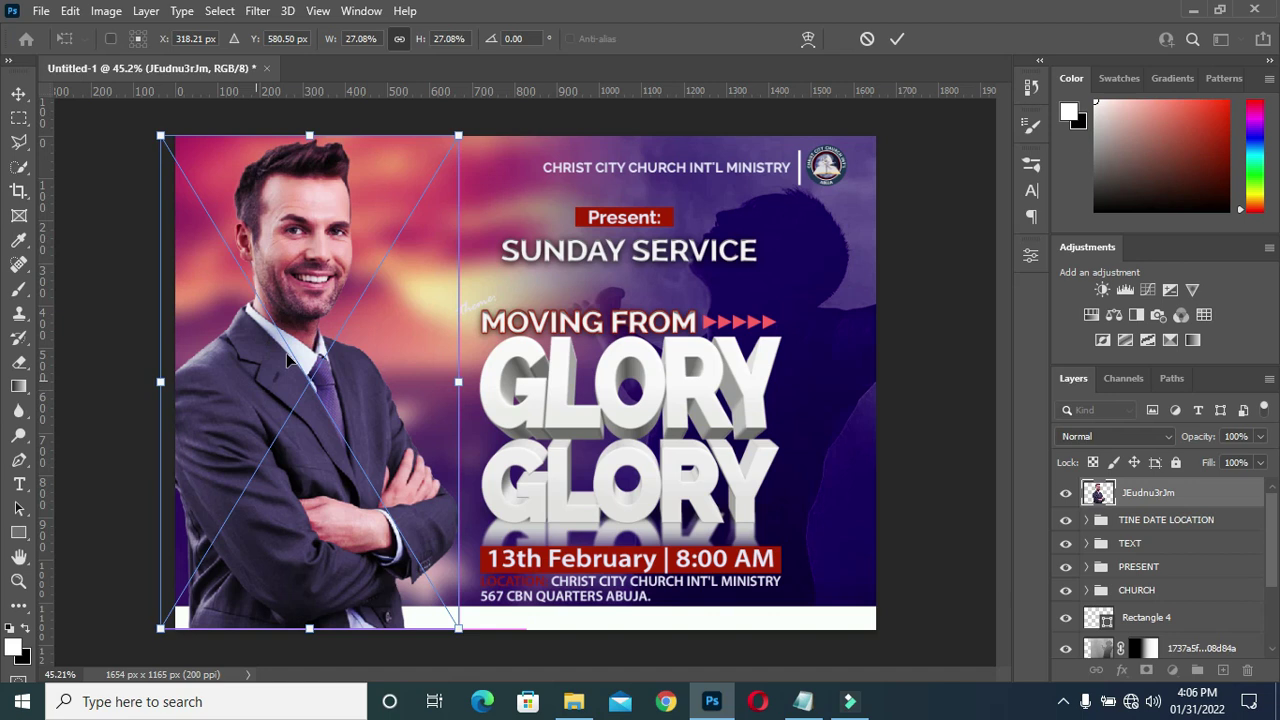
Scale the suited-man photo to about 28.6%, move it left and commit the transform.
drag(458, 133, 444, 157)
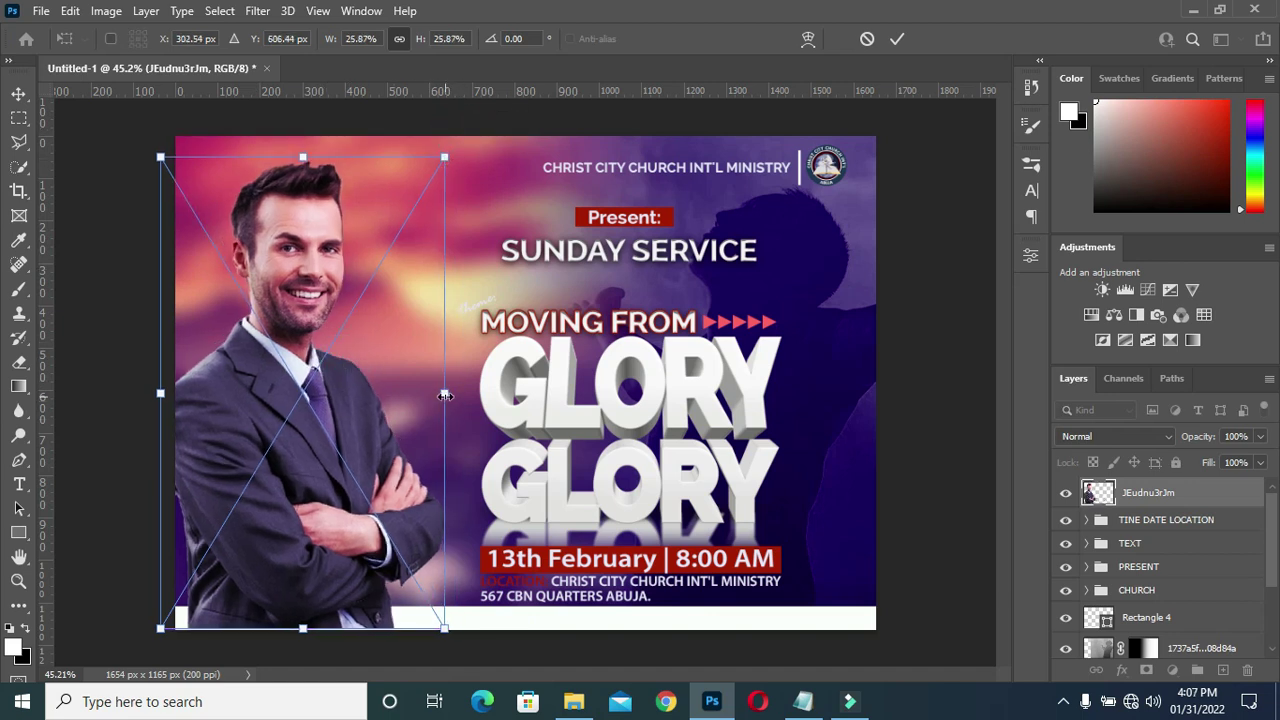
drag(445, 396, 459, 396)
drag(311, 405, 307, 414)
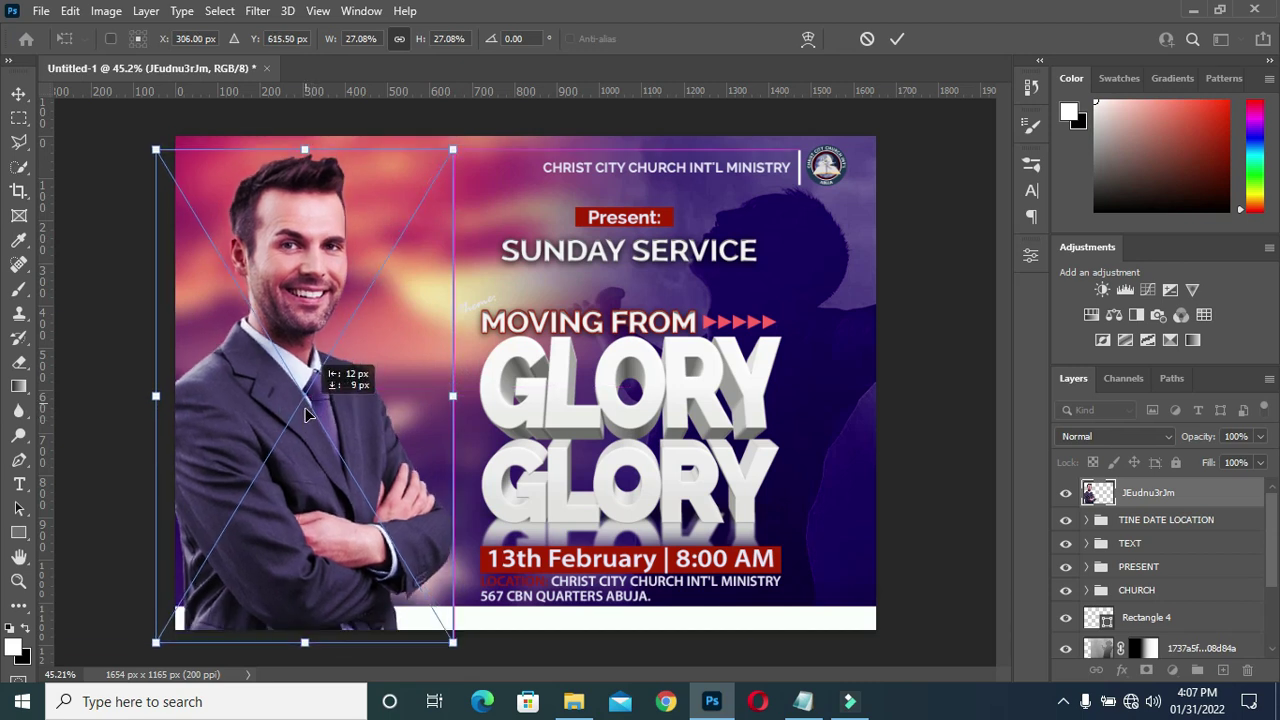
drag(307, 414, 293, 416)
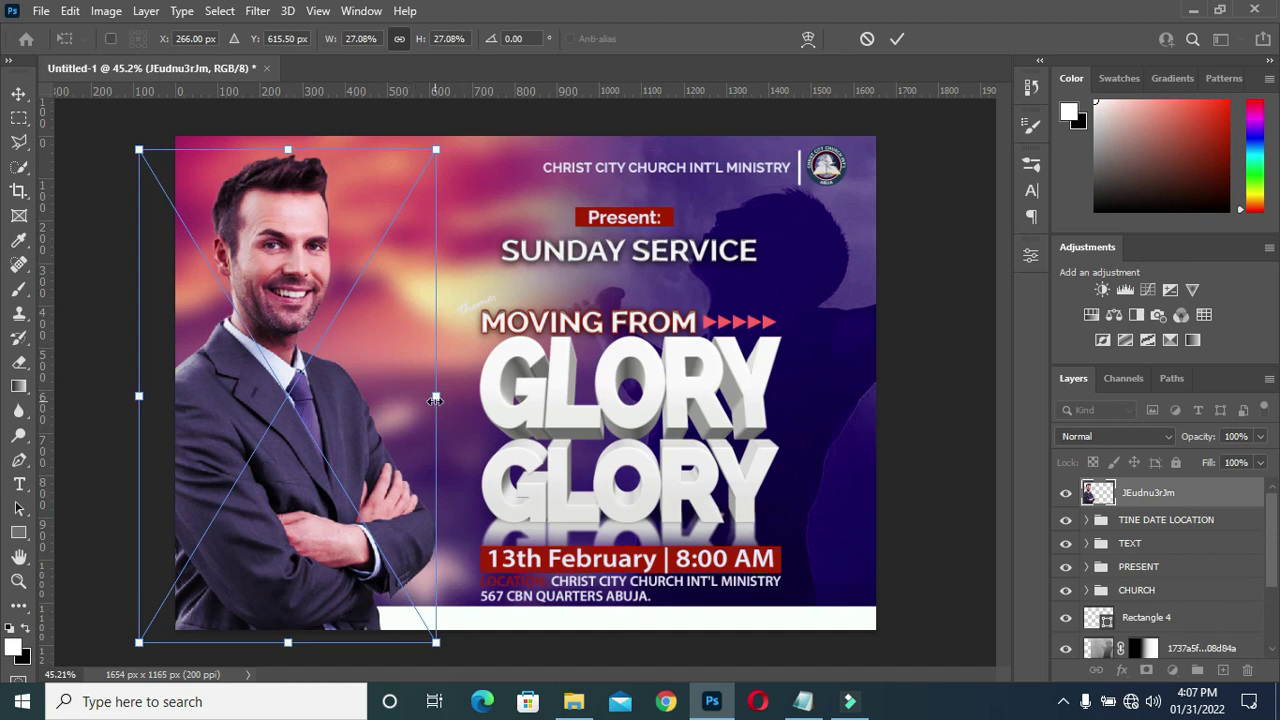
drag(437, 397, 451, 398)
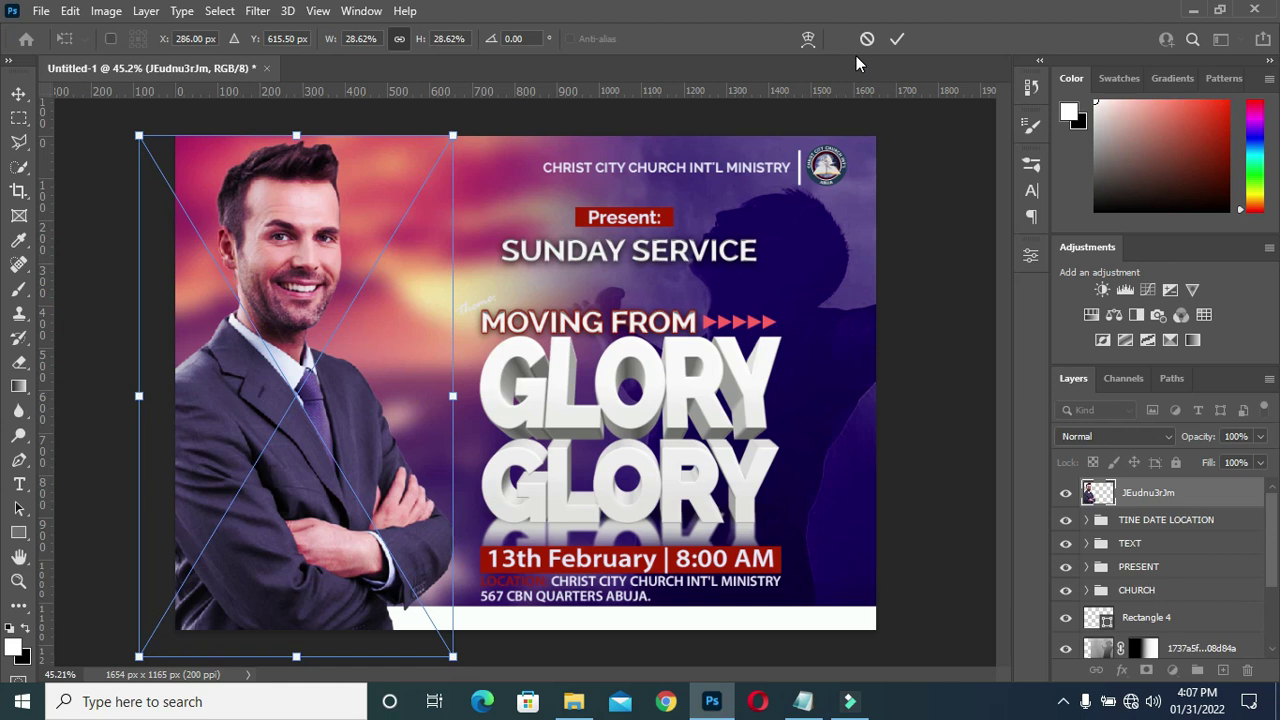
key(Return)
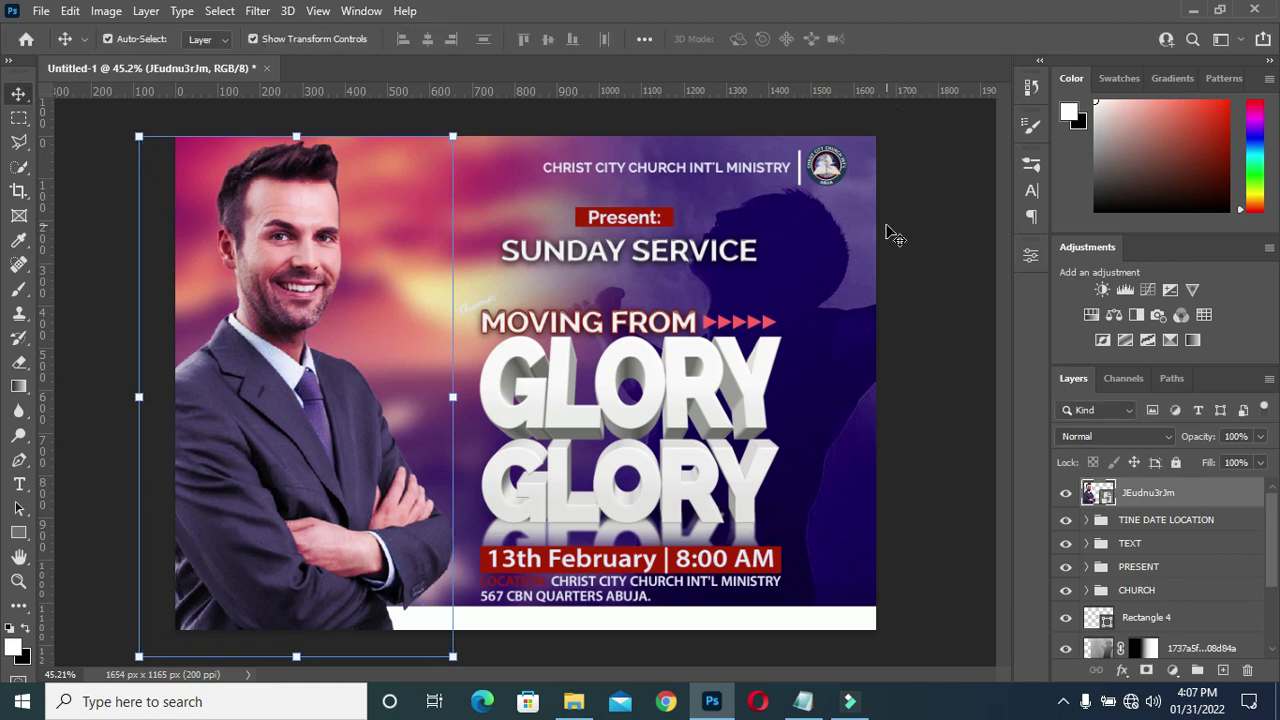
Nudge the suited-man photo slightly right along the flyer's left edge.
click(922, 243)
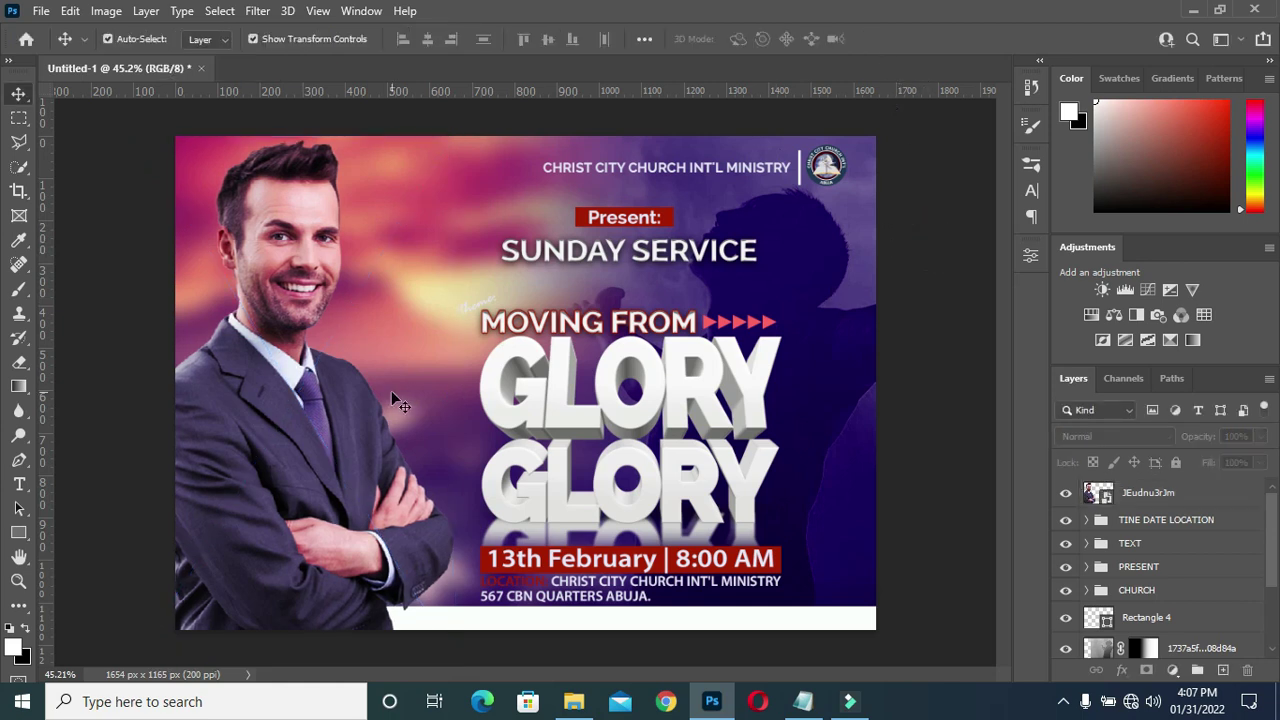
click(308, 444)
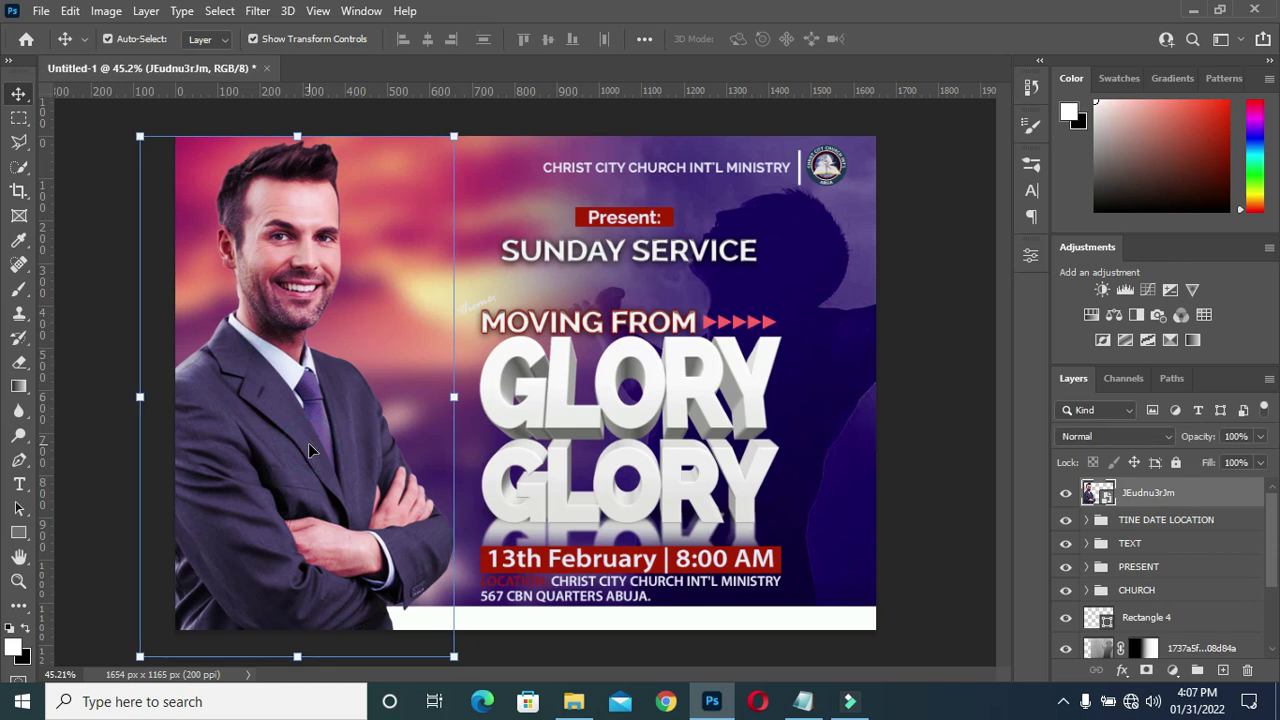
drag(234, 409, 241, 409)
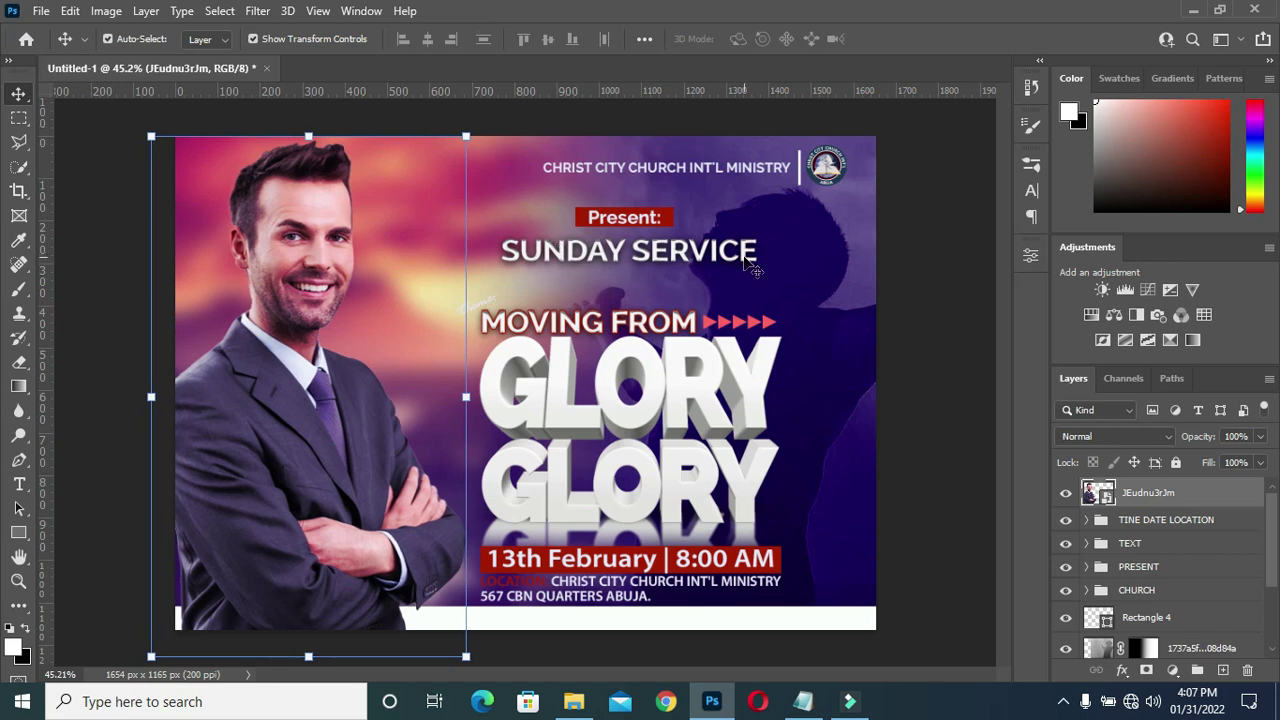
click(945, 296)
scroll(398, 483, down, 1)
scroll(355, 447, down, 1)
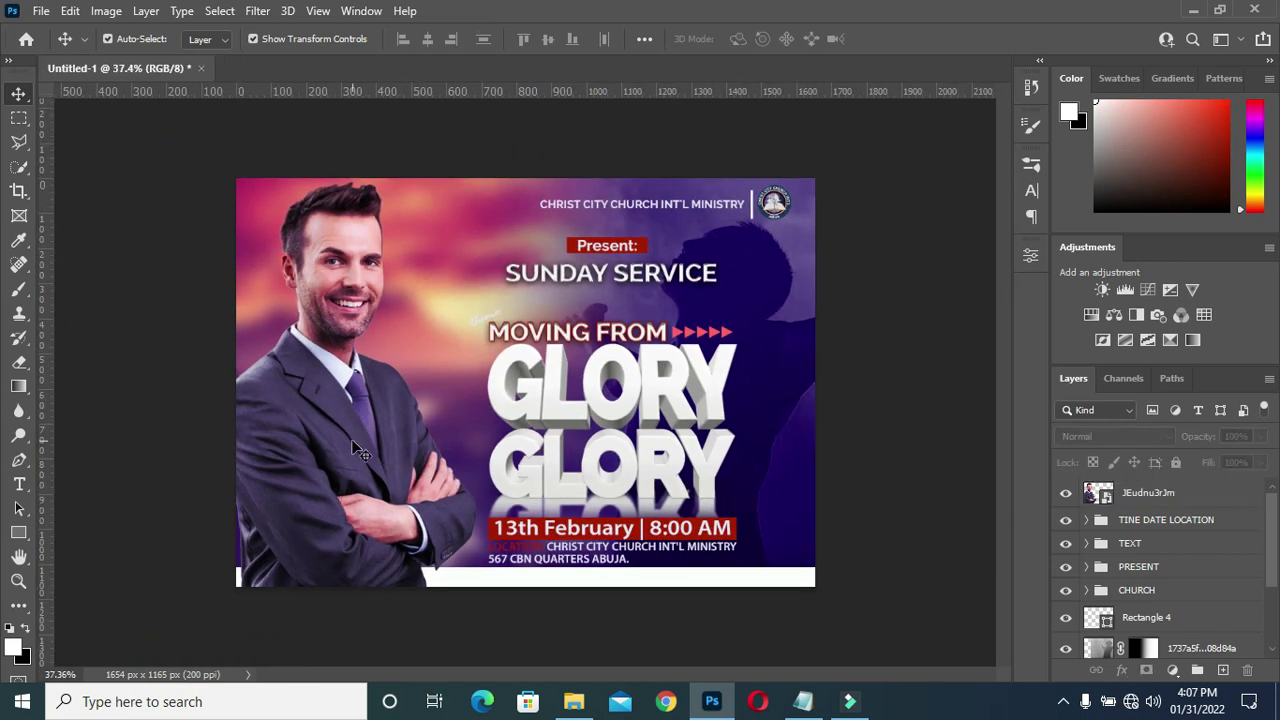
scroll(310, 452, up, 1)
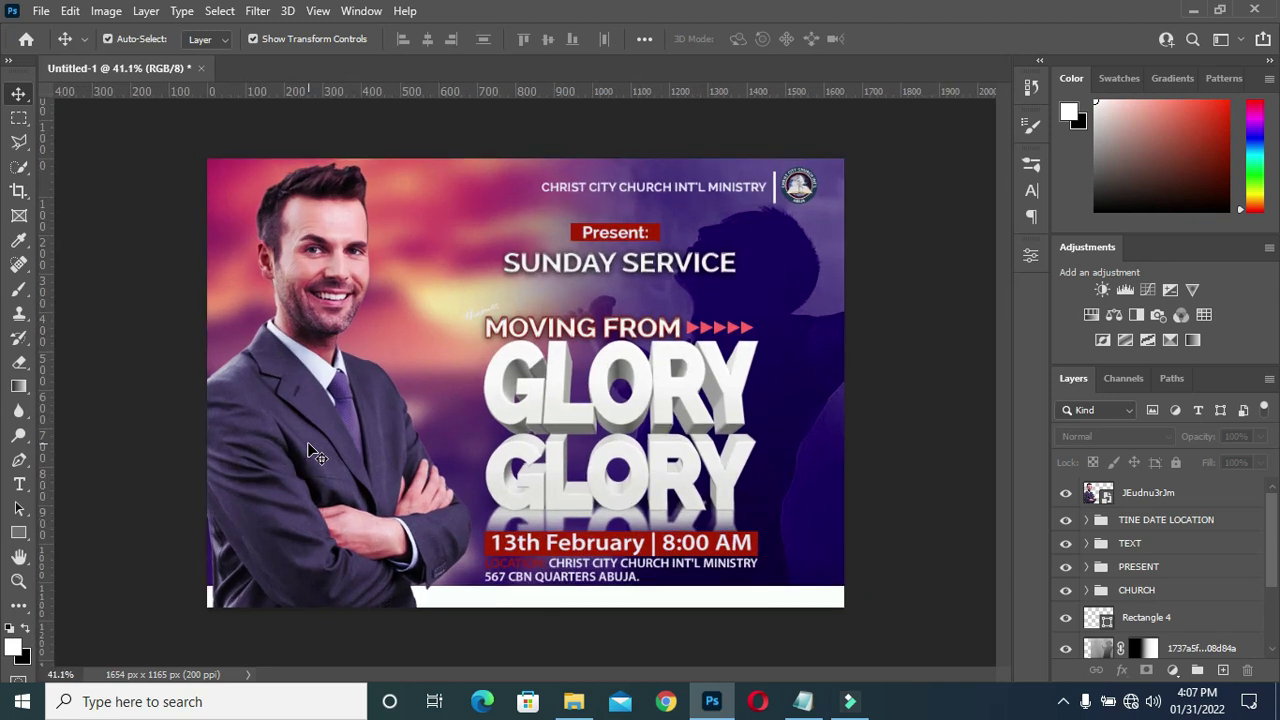
Copy the word PASTOR from the Notepad event notes, then minimize Notepad.
scroll(367, 402, up, 1)
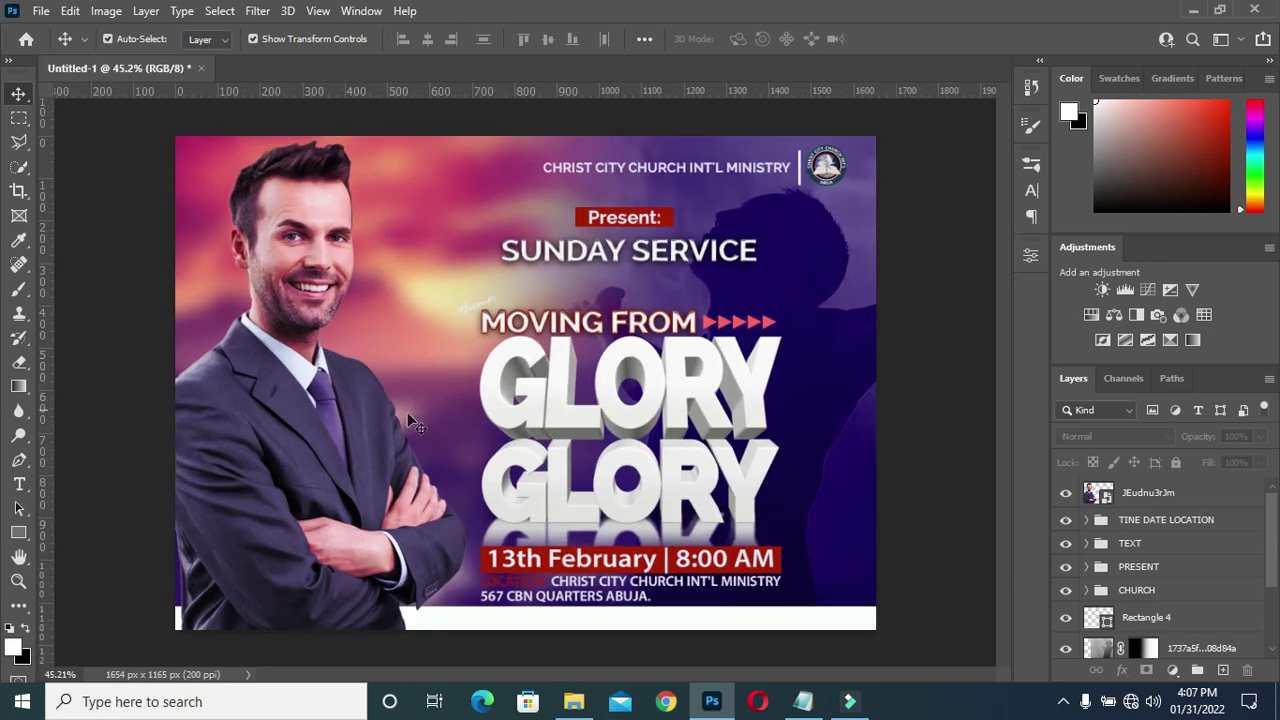
click(804, 702)
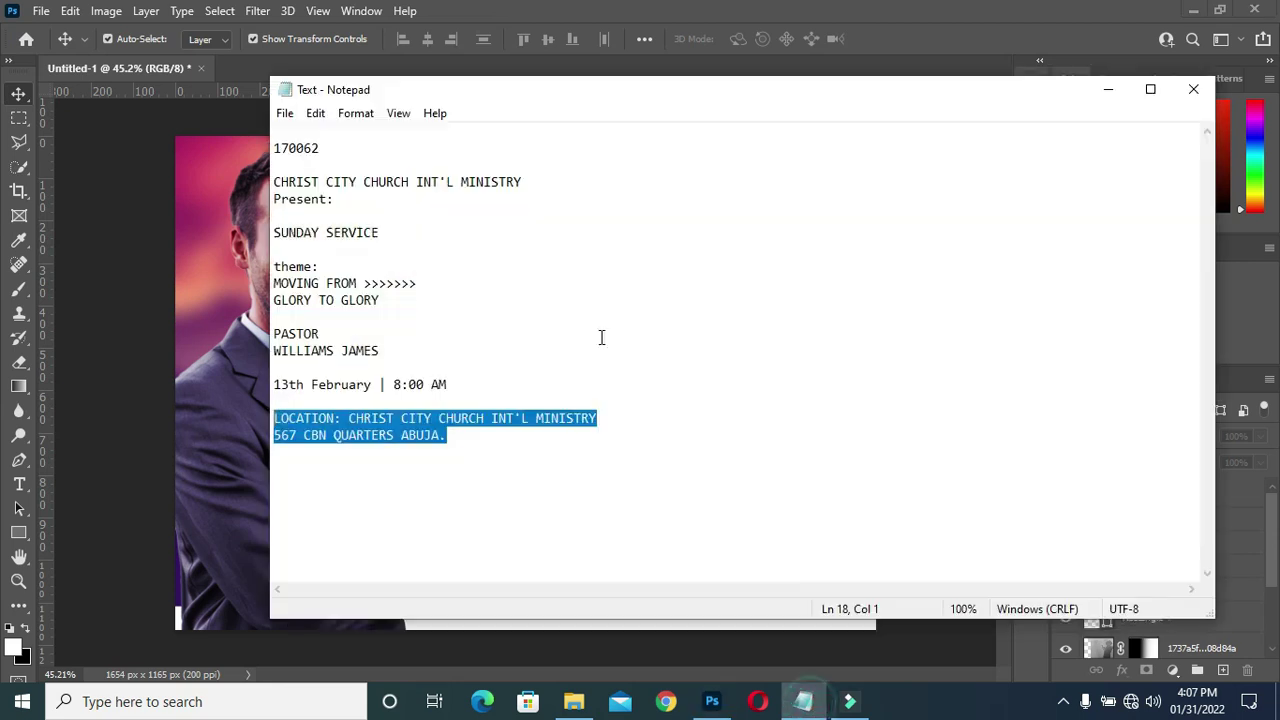
double_click(324, 334)
key(ctrl+c)
click(1108, 92)
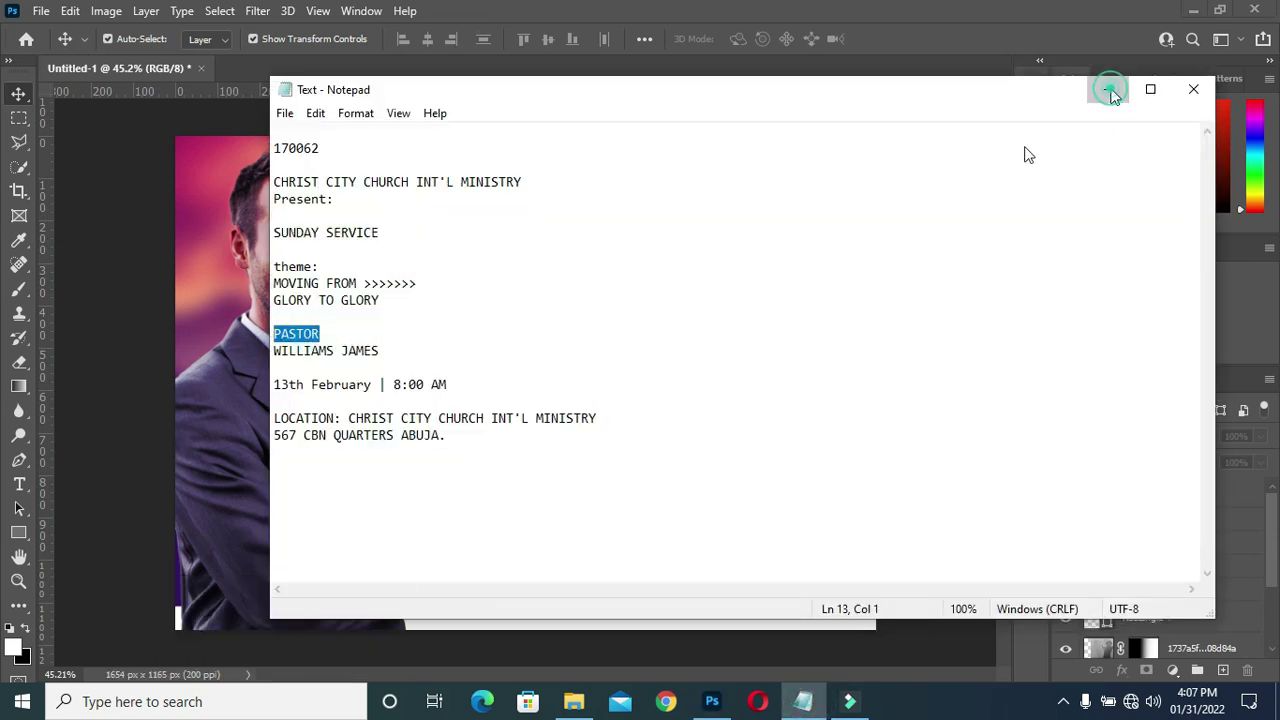
scroll(402, 283, up, 5)
key(t)
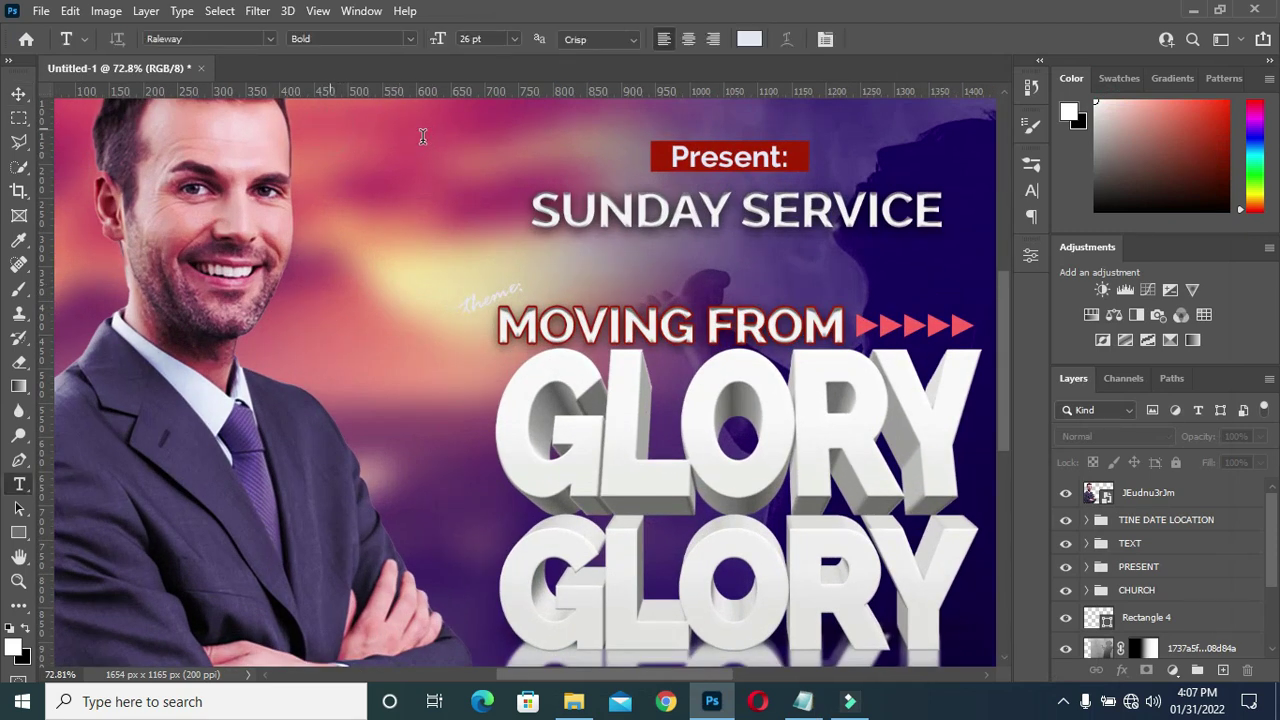
Add a PASTOR text layer above the suited man's head.
click(423, 136)
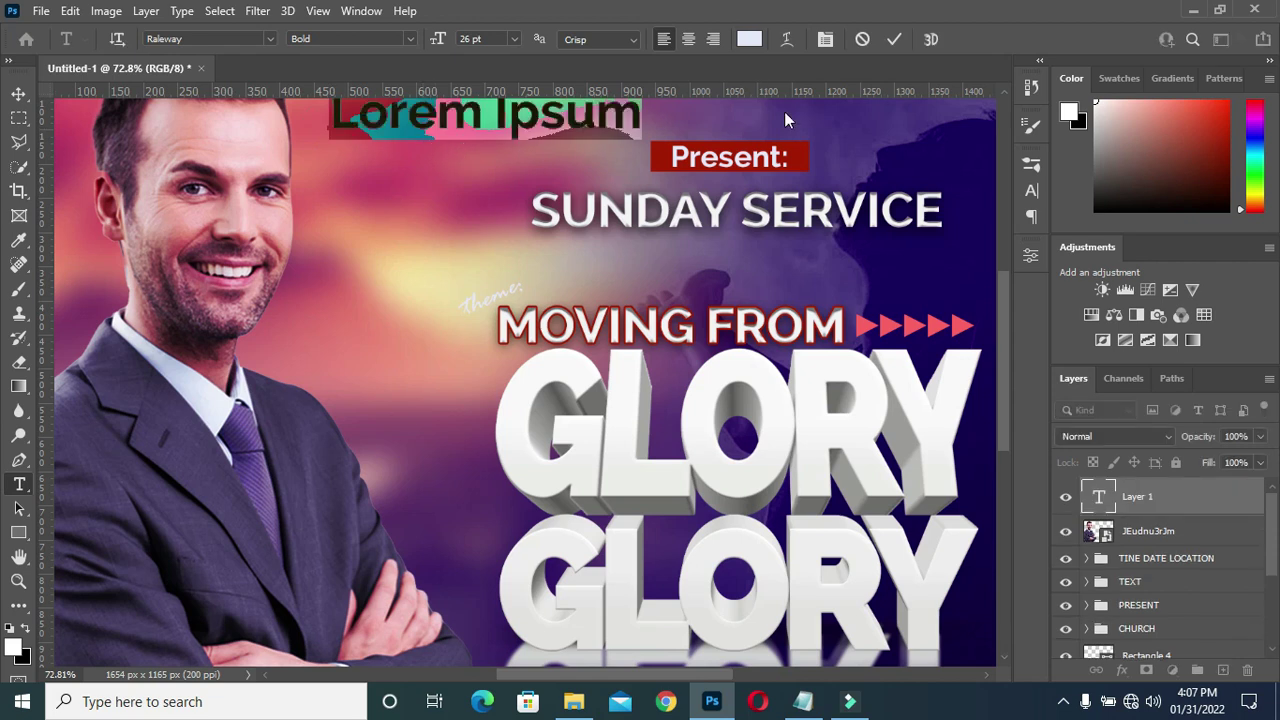
key(ctrl+v)
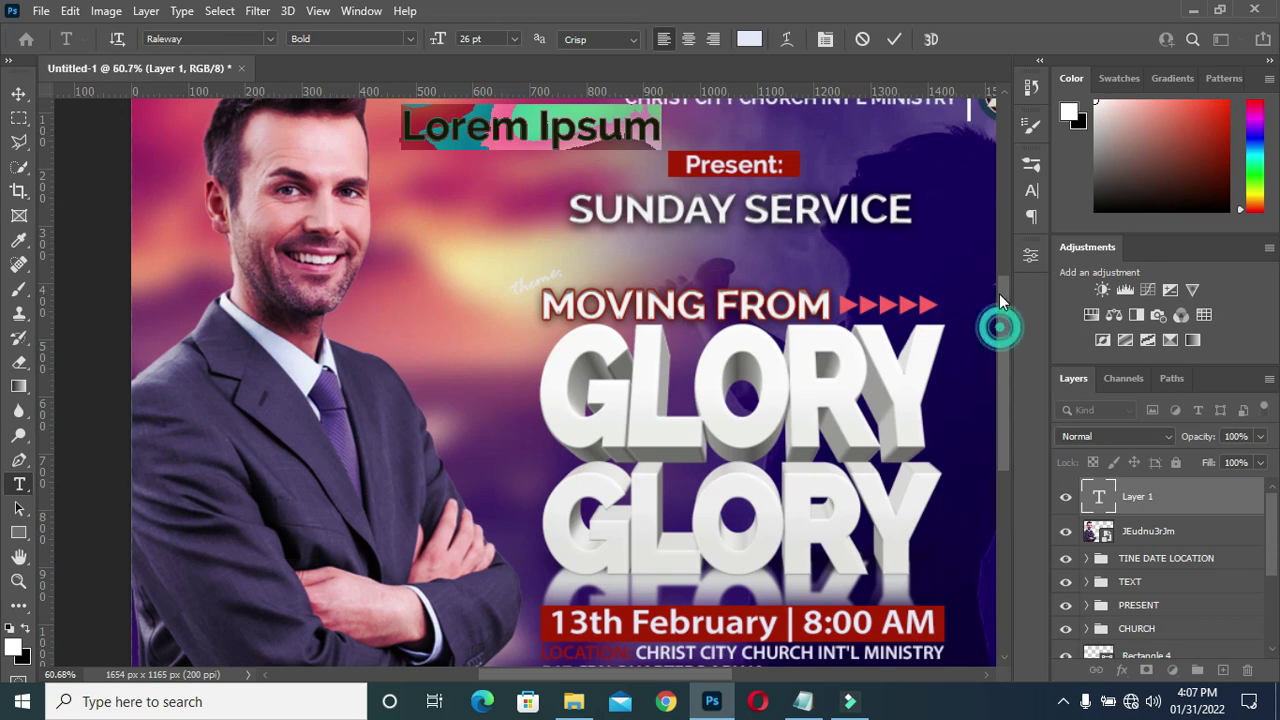
drag(1000, 327, 999, 278)
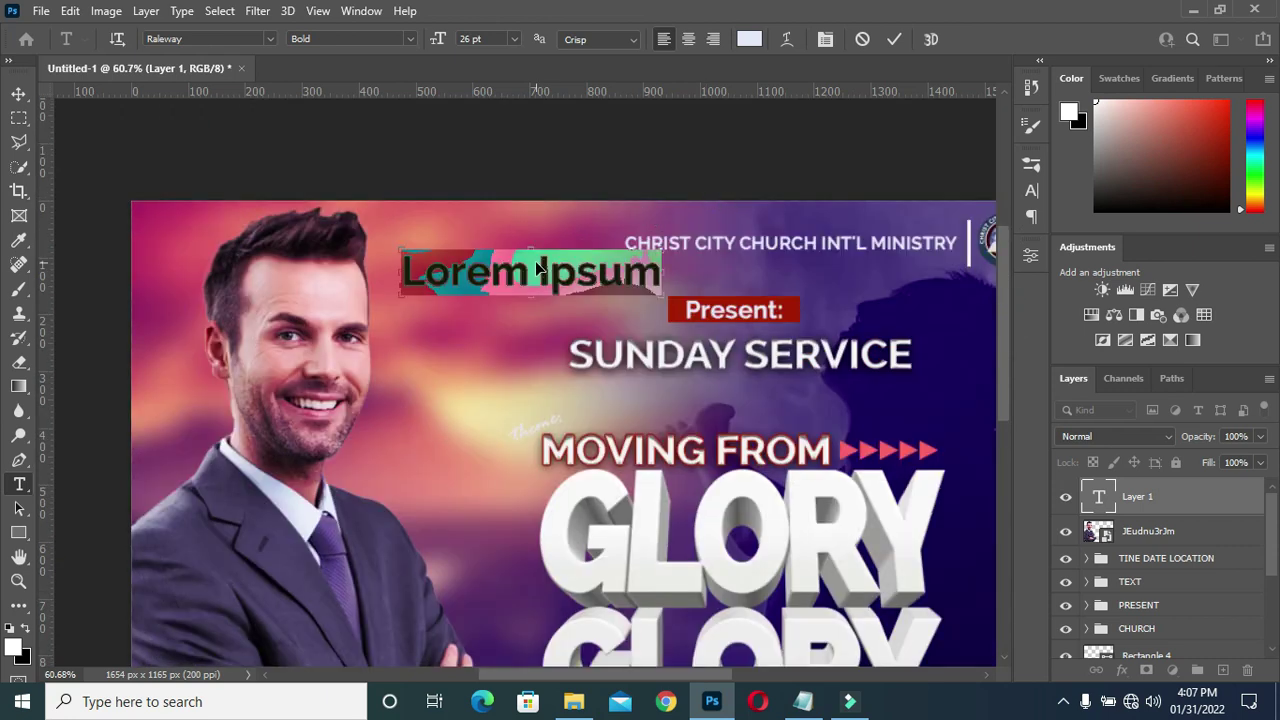
text(PASTOR)
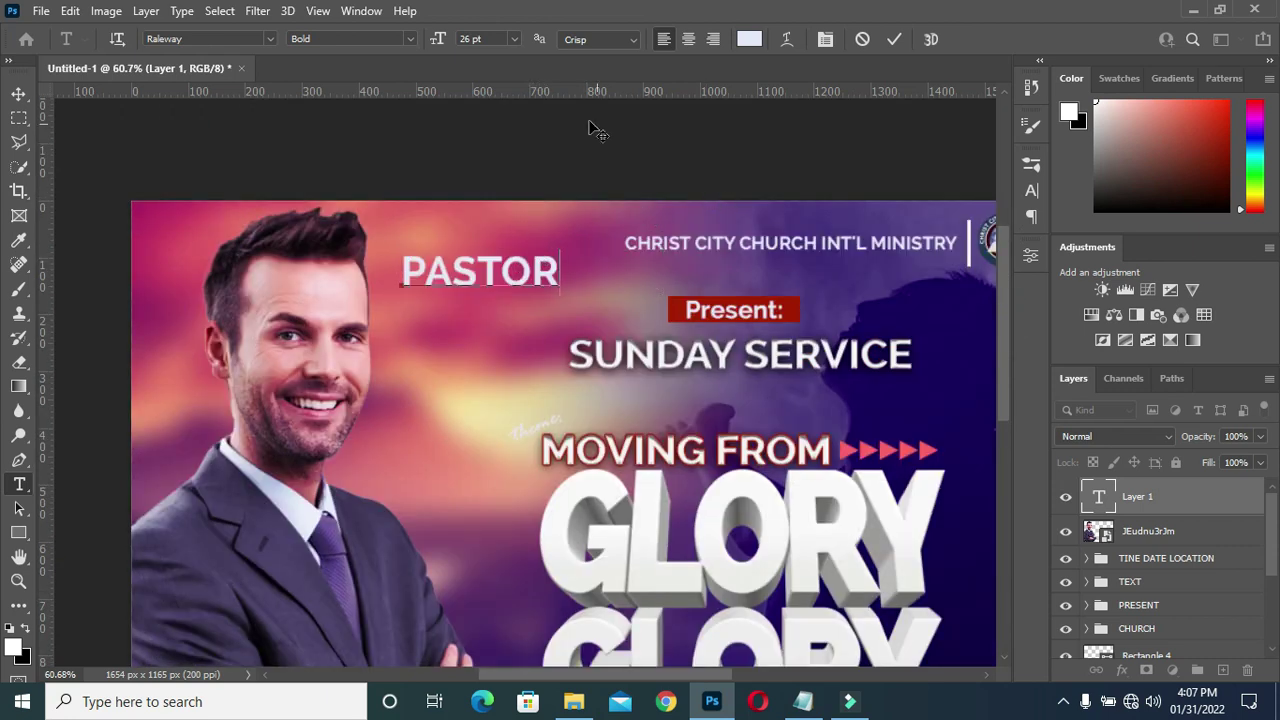
click(897, 38)
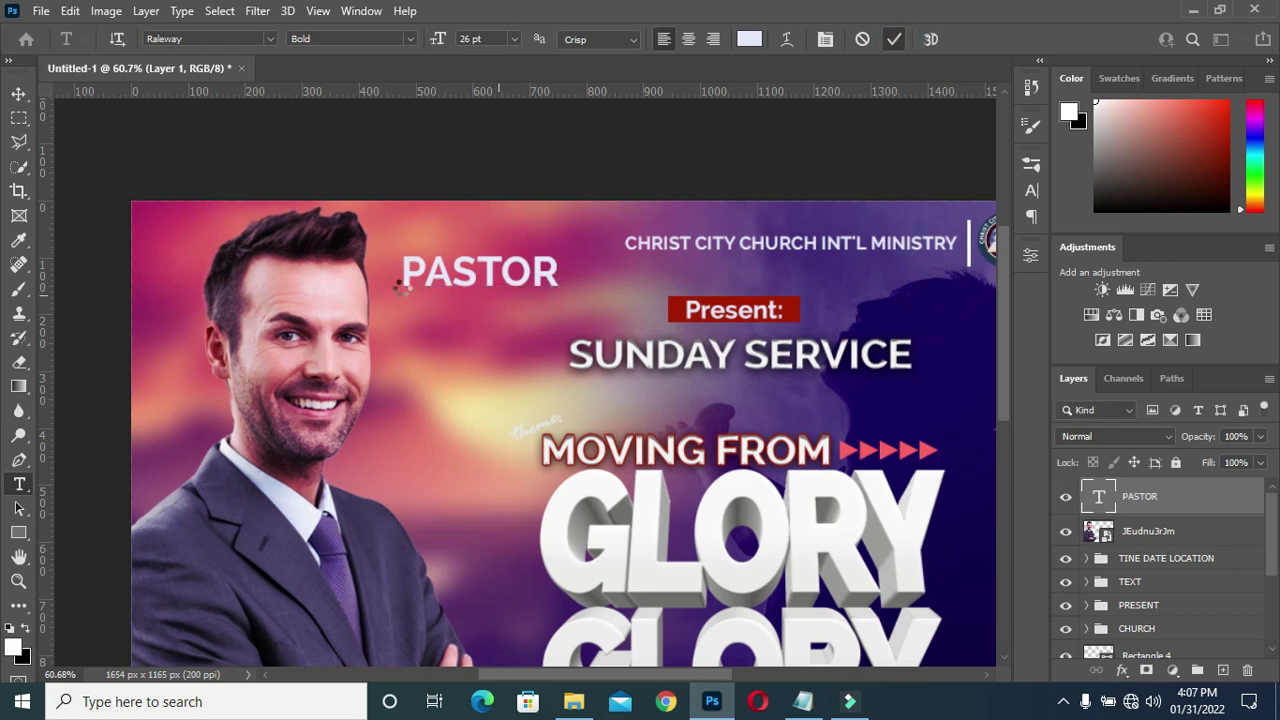
Scale the PASTOR text down to about 43.20% and place it beside the man's head.
click(19, 96)
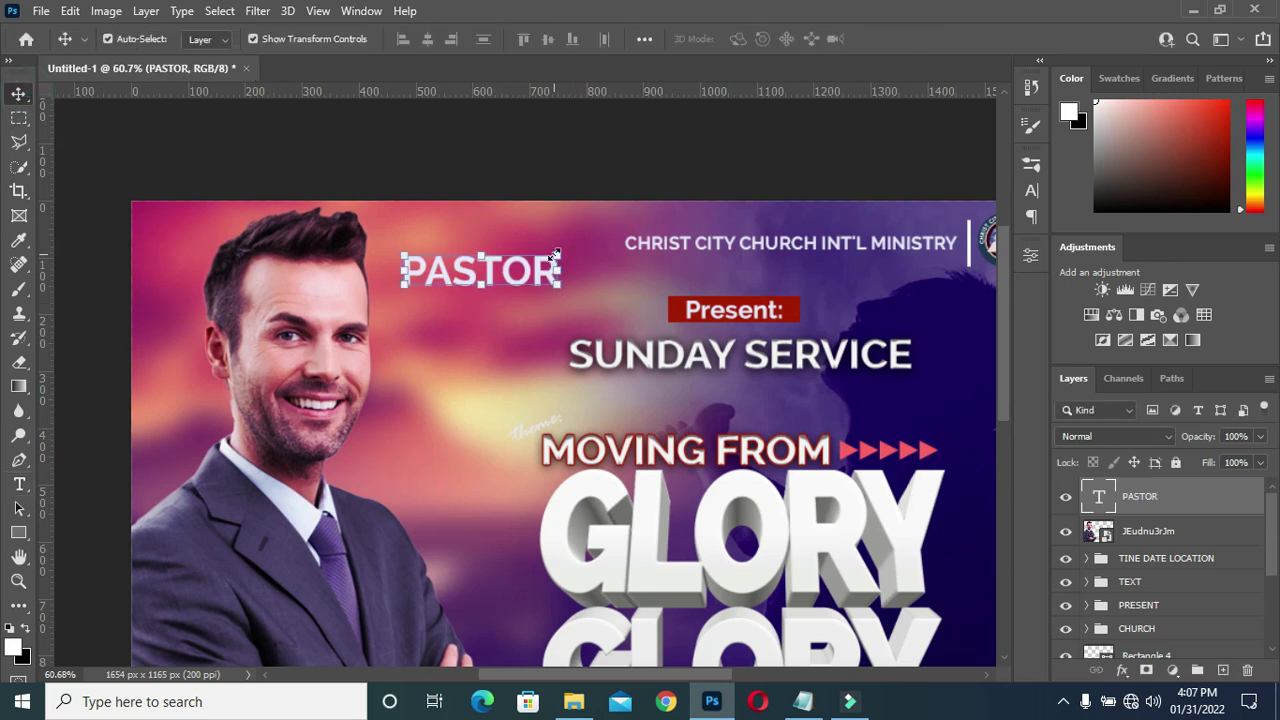
mouse_move(560, 256)
mouse_down()
mouse_move(467, 284)
mouse_move(452, 312)
mouse_up()
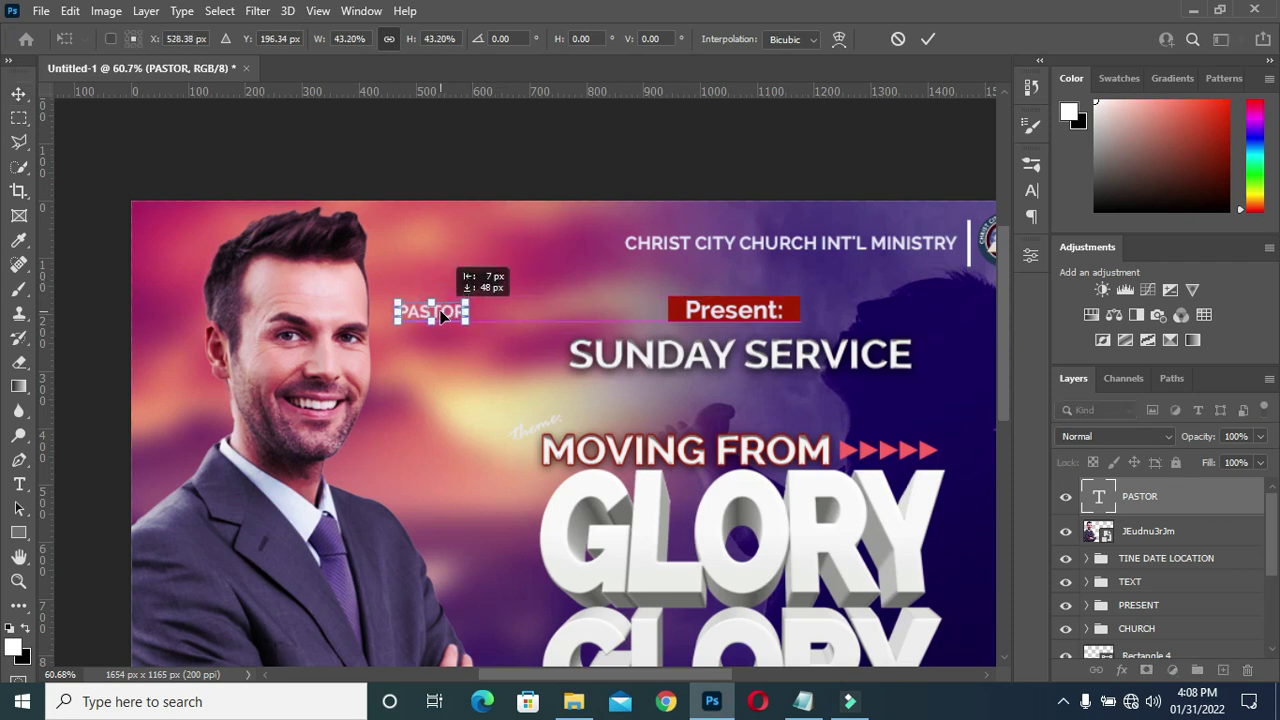
scroll(452, 312, up, 2)
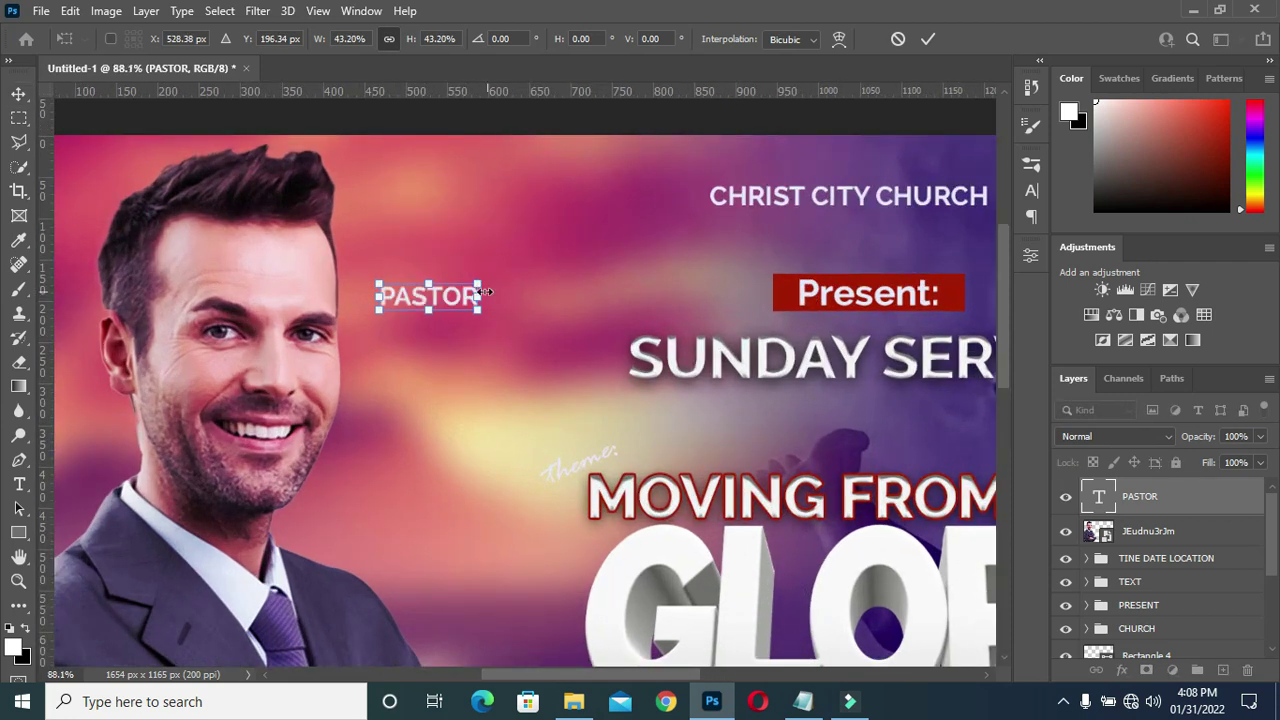
drag(461, 294, 451, 284)
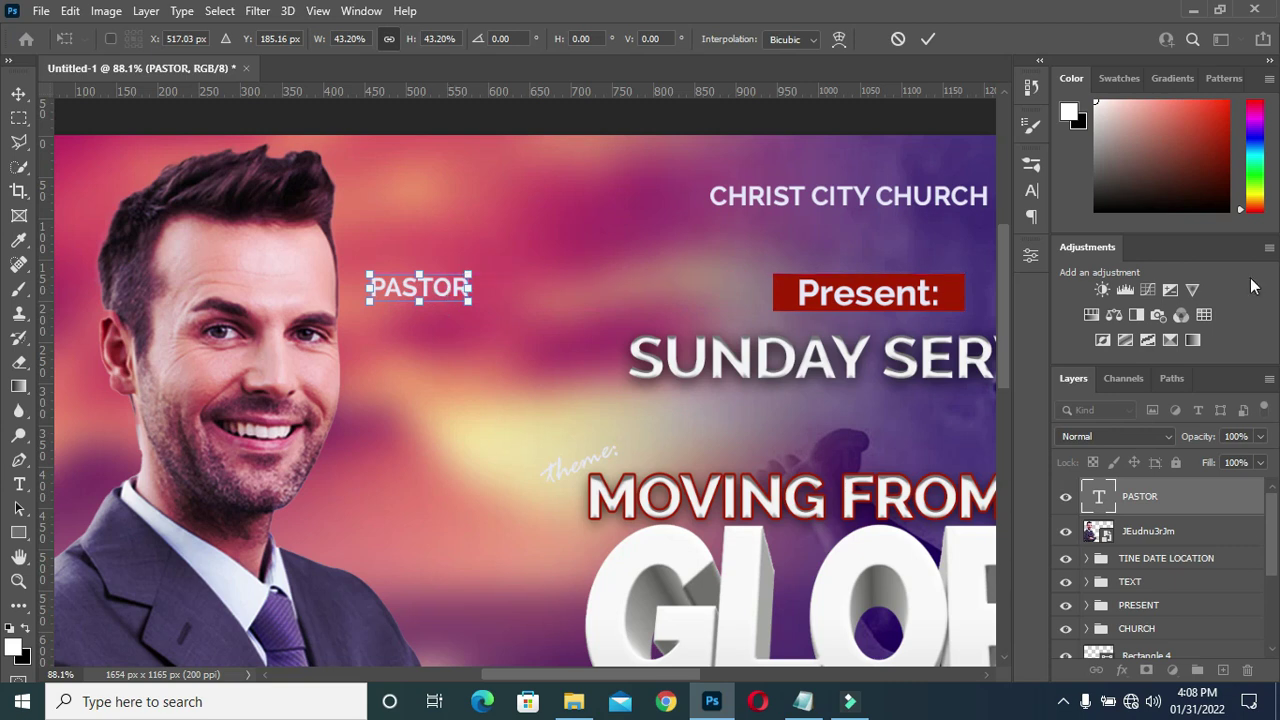
Tighten PASTOR's letter spacing to -60 and move it down beside the man's shoulder.
click(1031, 190)
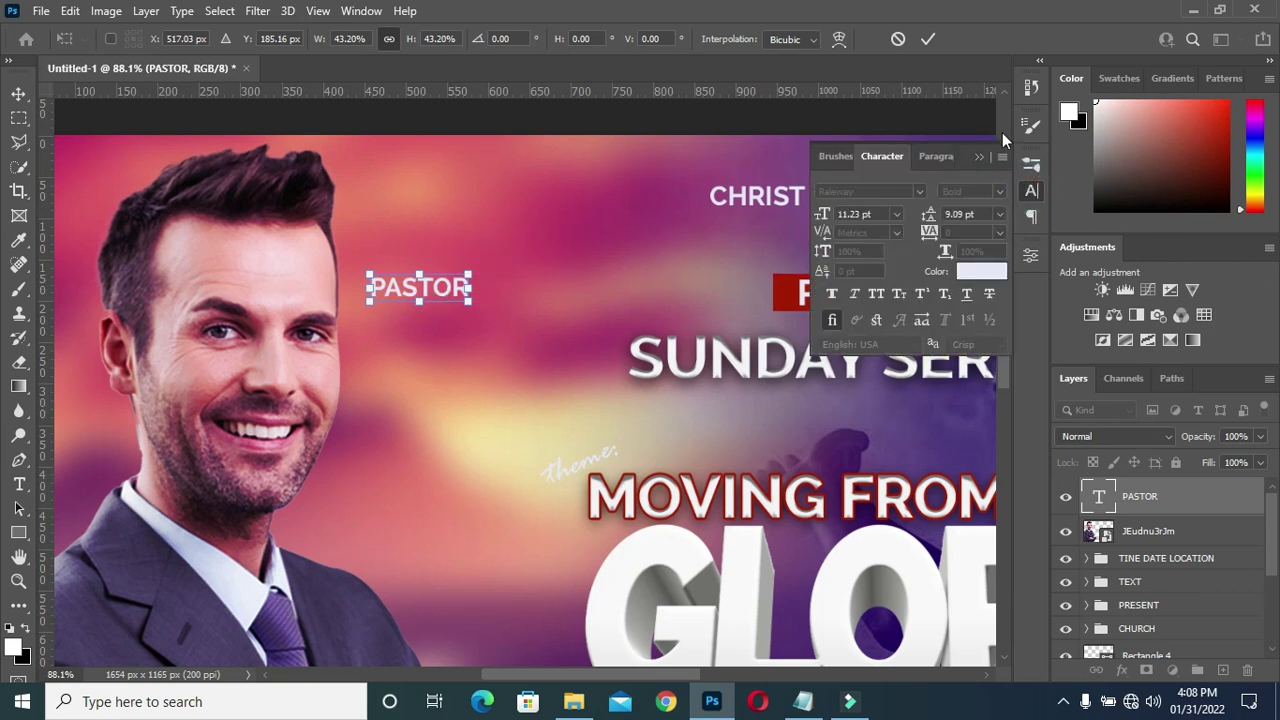
click(929, 40)
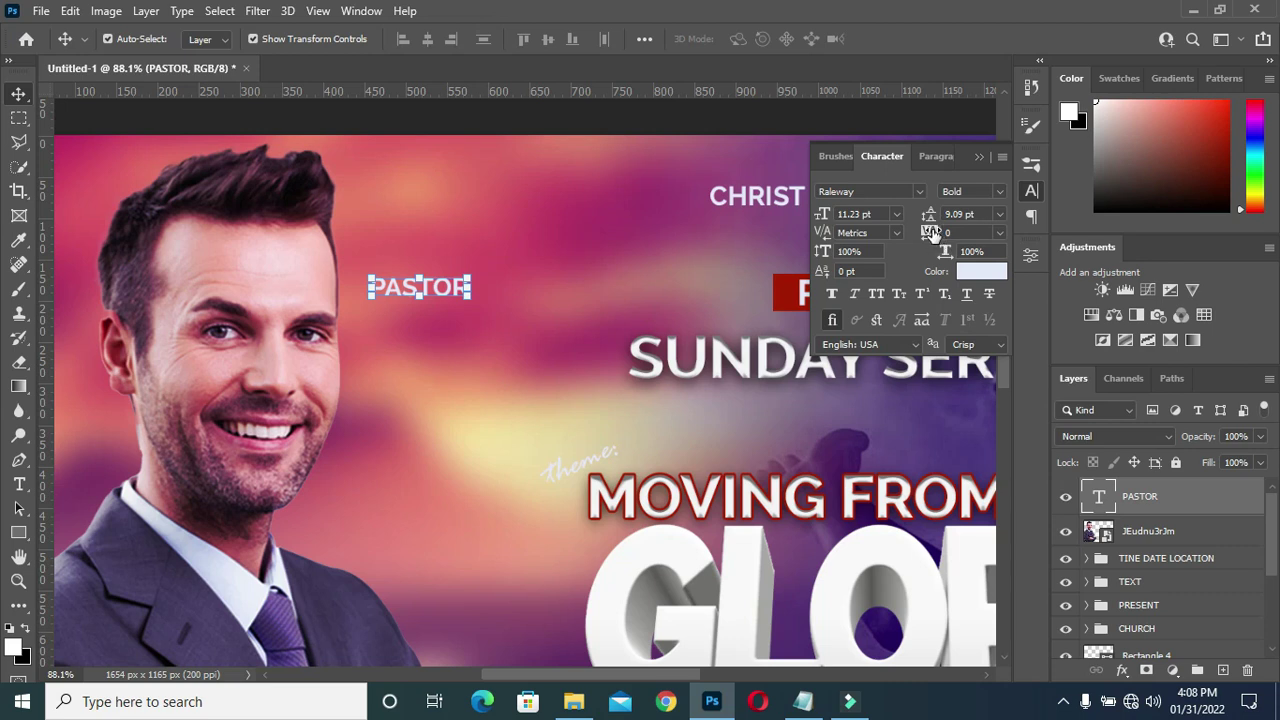
drag(933, 236, 925, 235)
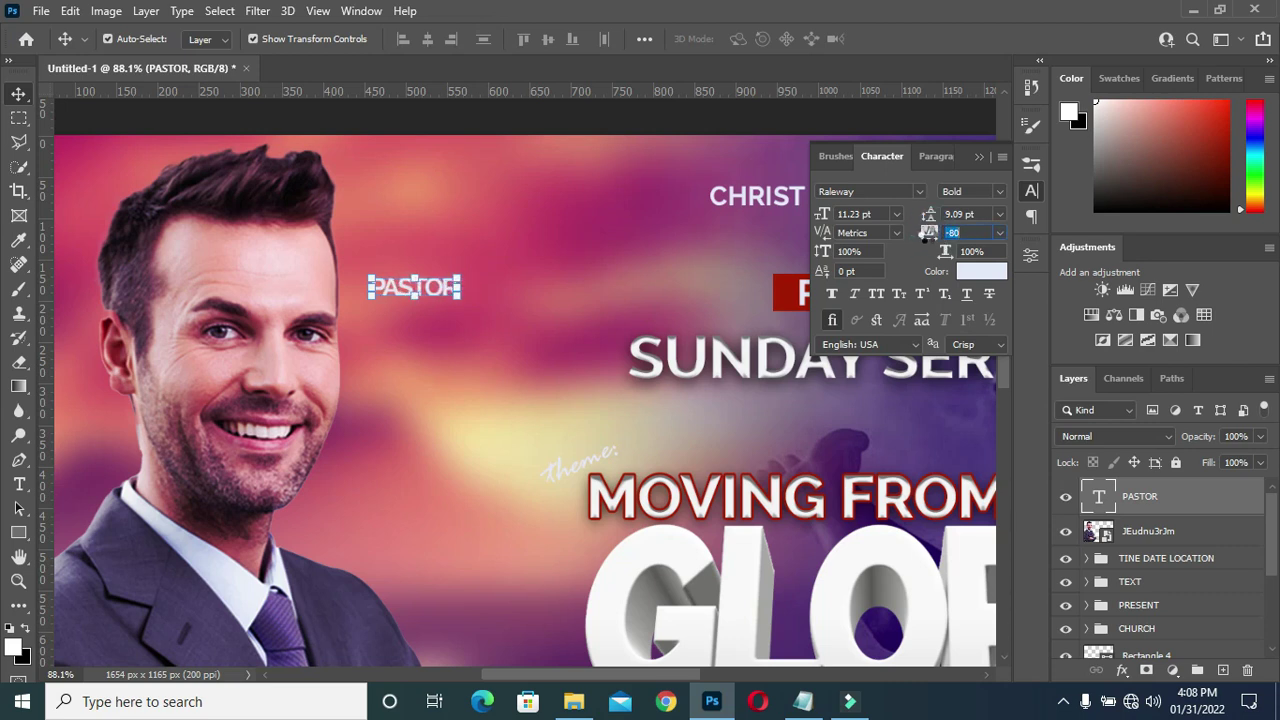
drag(927, 234, 925, 233)
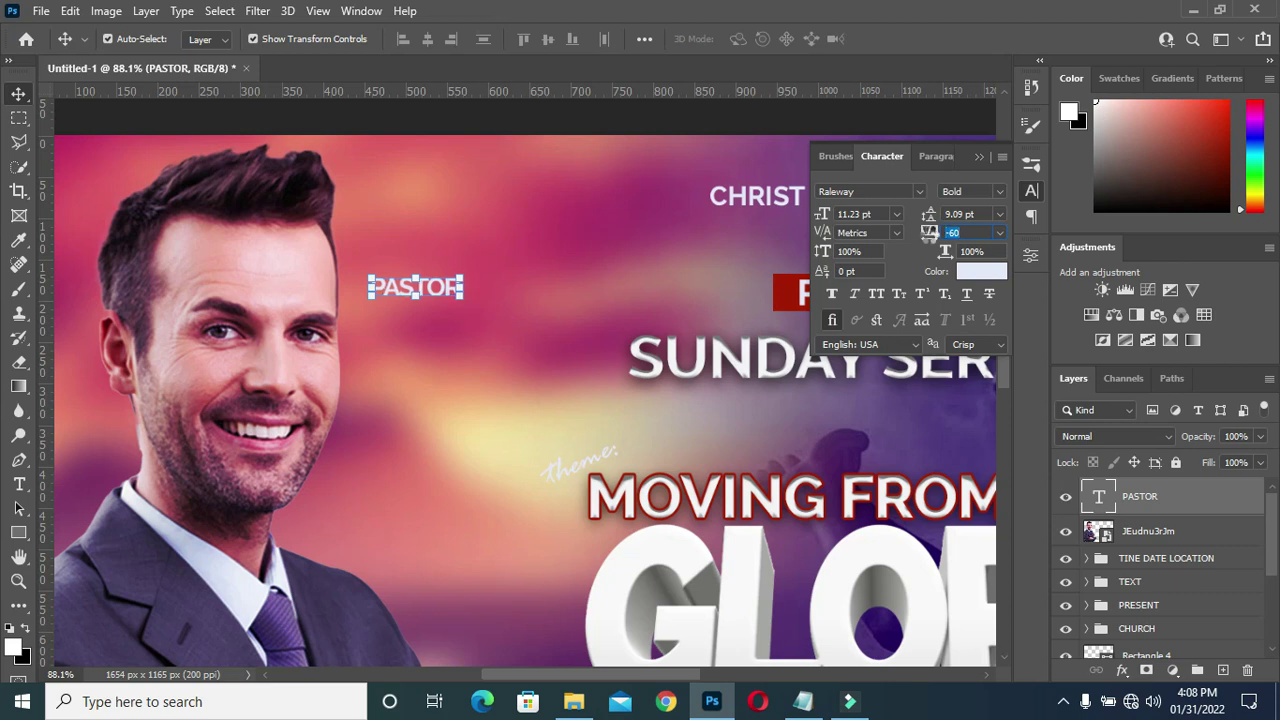
click(978, 156)
click(584, 116)
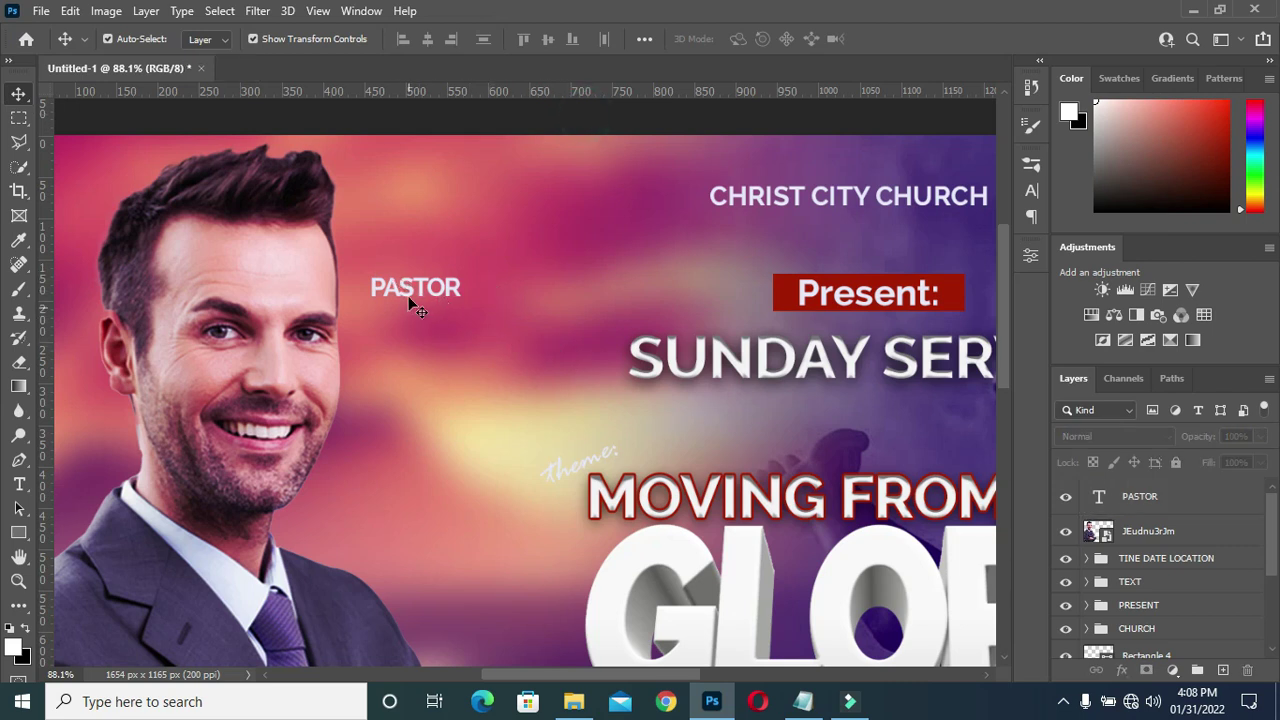
mouse_move(408, 290)
mouse_down()
mouse_move(408, 513)
mouse_move(440, 300)
mouse_move(423, 260)
mouse_move(406, 490)
mouse_move(379, 520)
mouse_up()
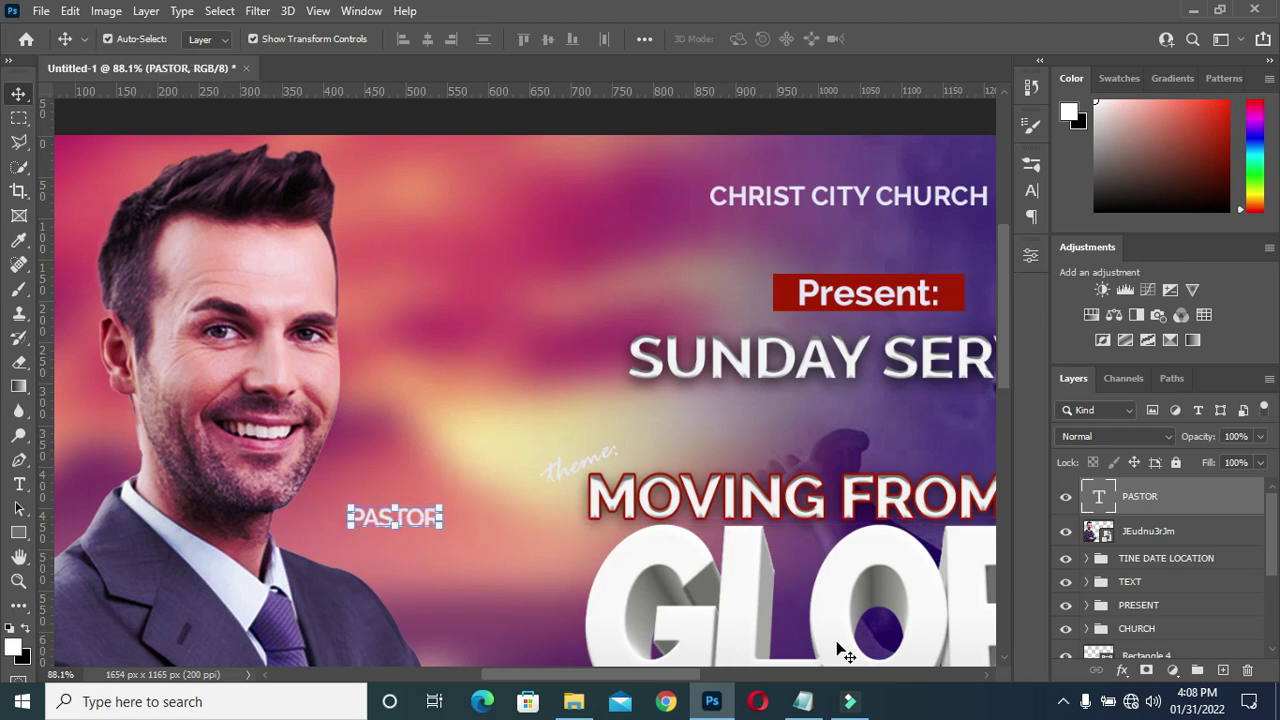
Copy the pastor's name from the flyer text notes in Notepad.
click(803, 701)
drag(380, 351, 274, 351)
key(ctrl+c)
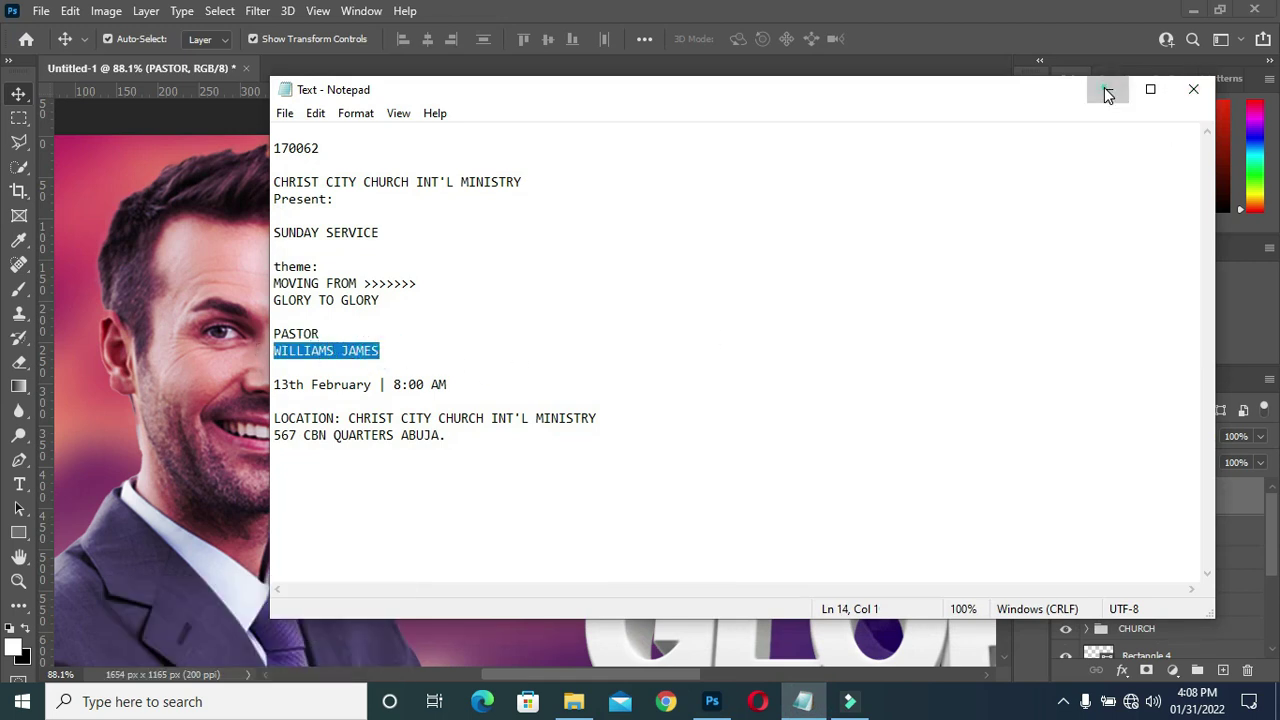
click(1108, 89)
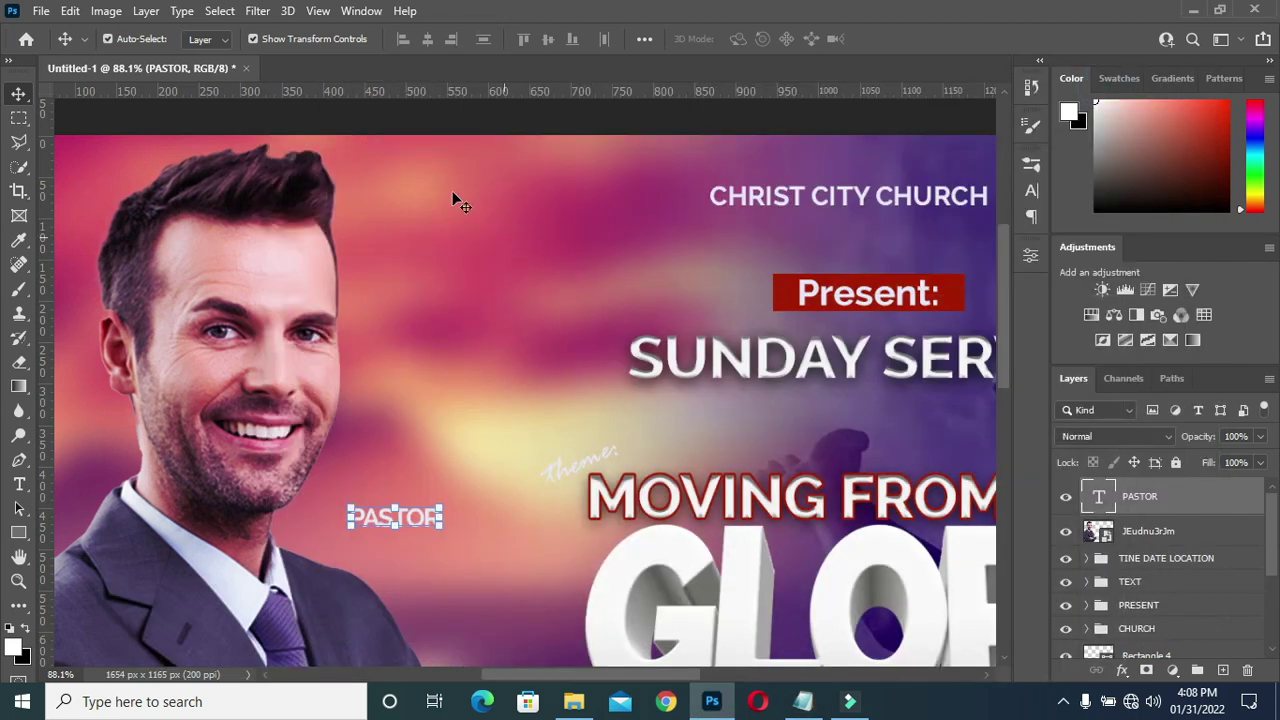
key(t)
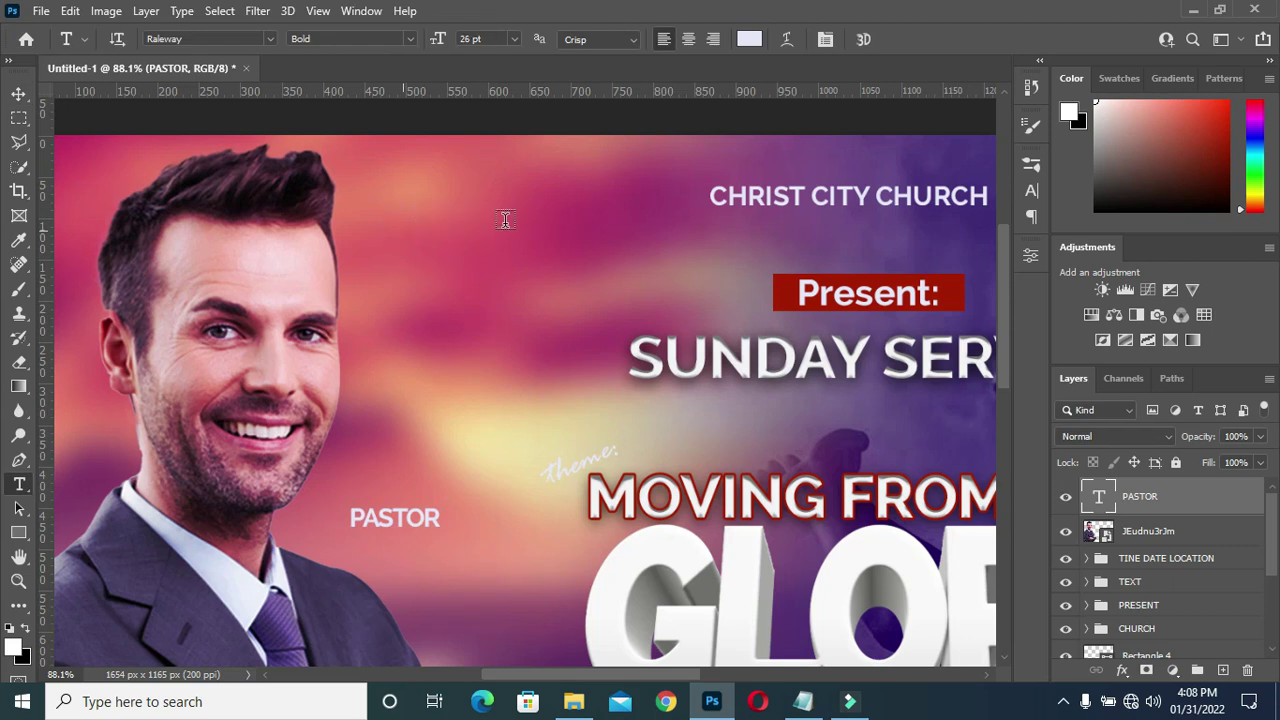
Paste the pastor's name as a new text line on the flyer.
click(403, 228)
key(ctrl+v)
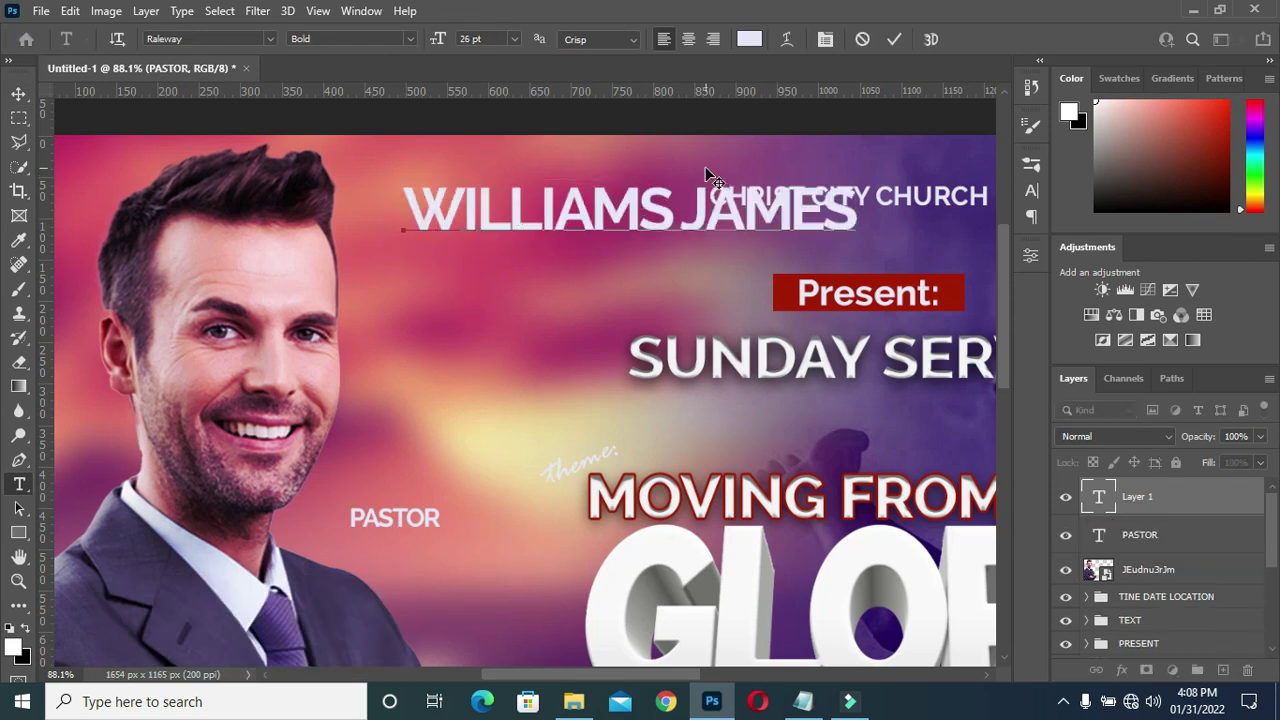
click(893, 39)
click(661, 245)
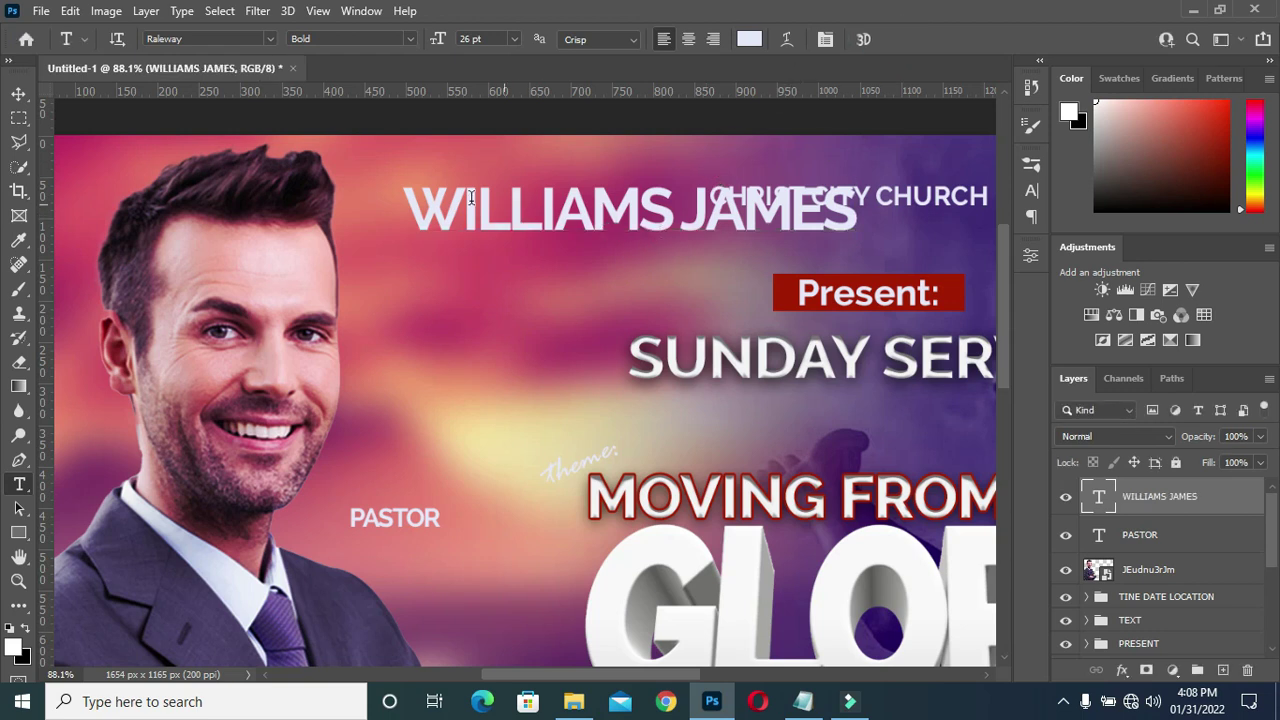
Scale the name to about 33% and centre it directly beneath PASTOR.
click(18, 94)
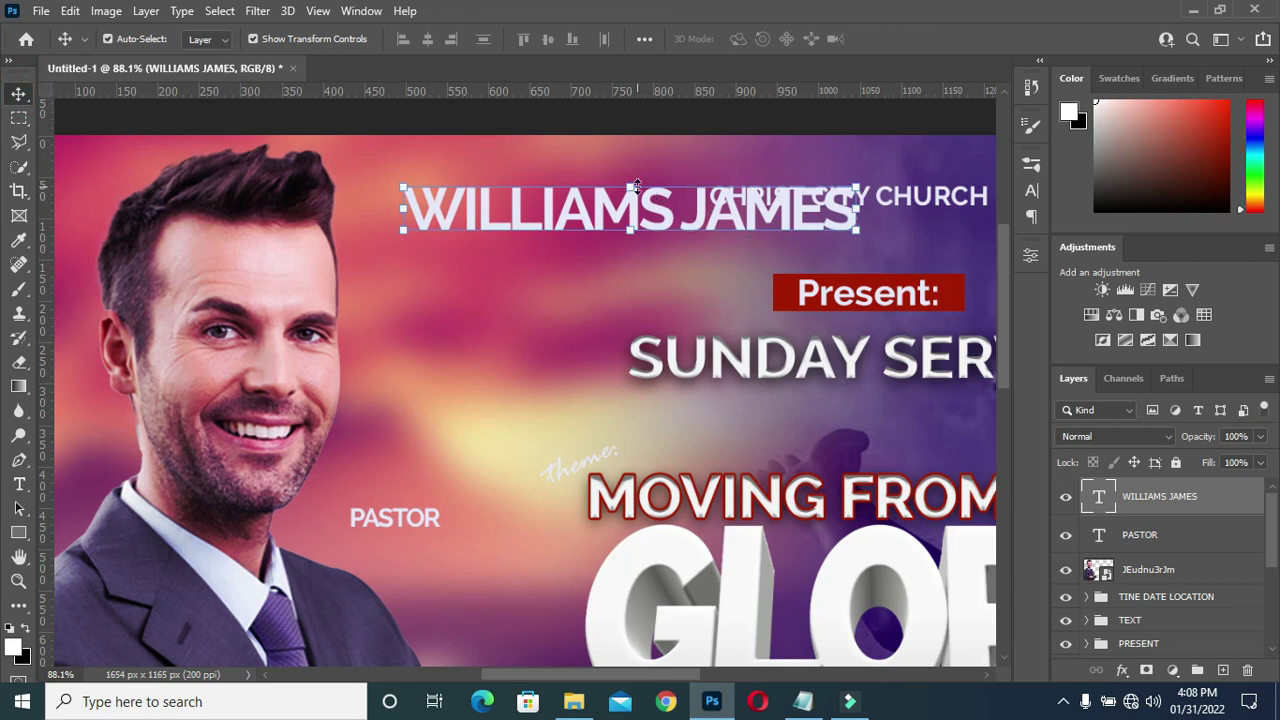
drag(631, 188, 630, 225)
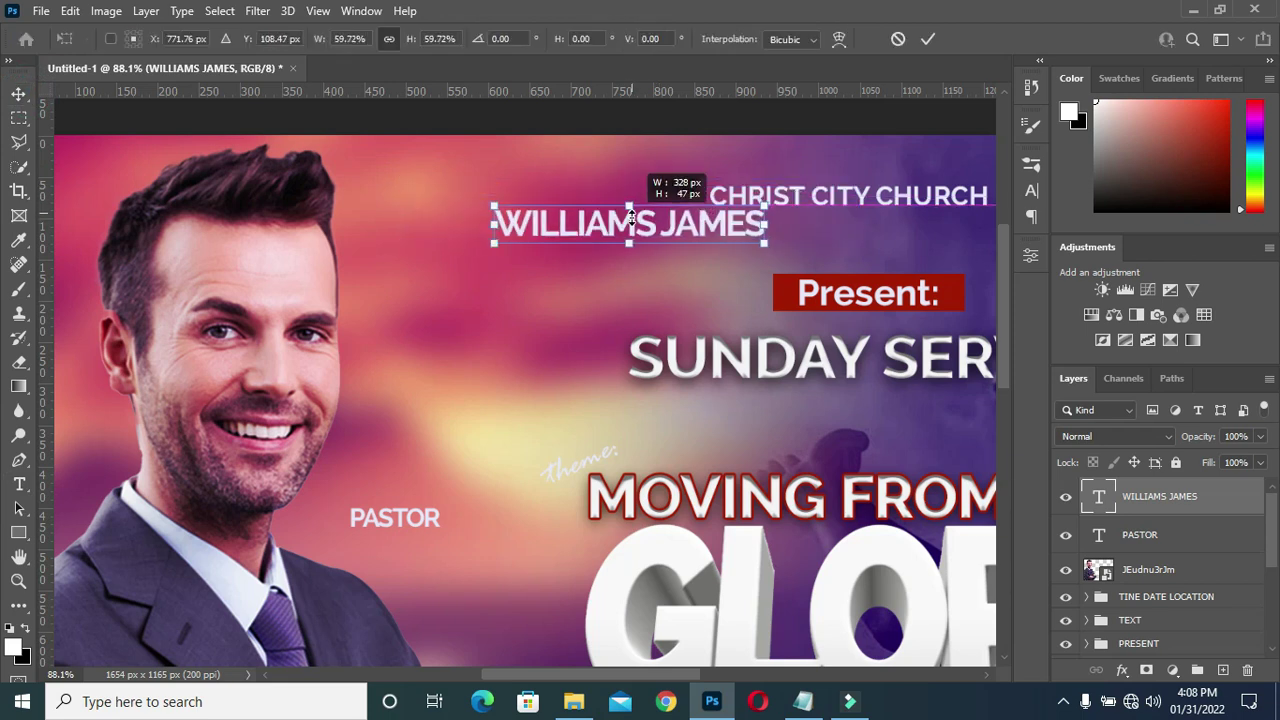
drag(630, 225, 422, 545)
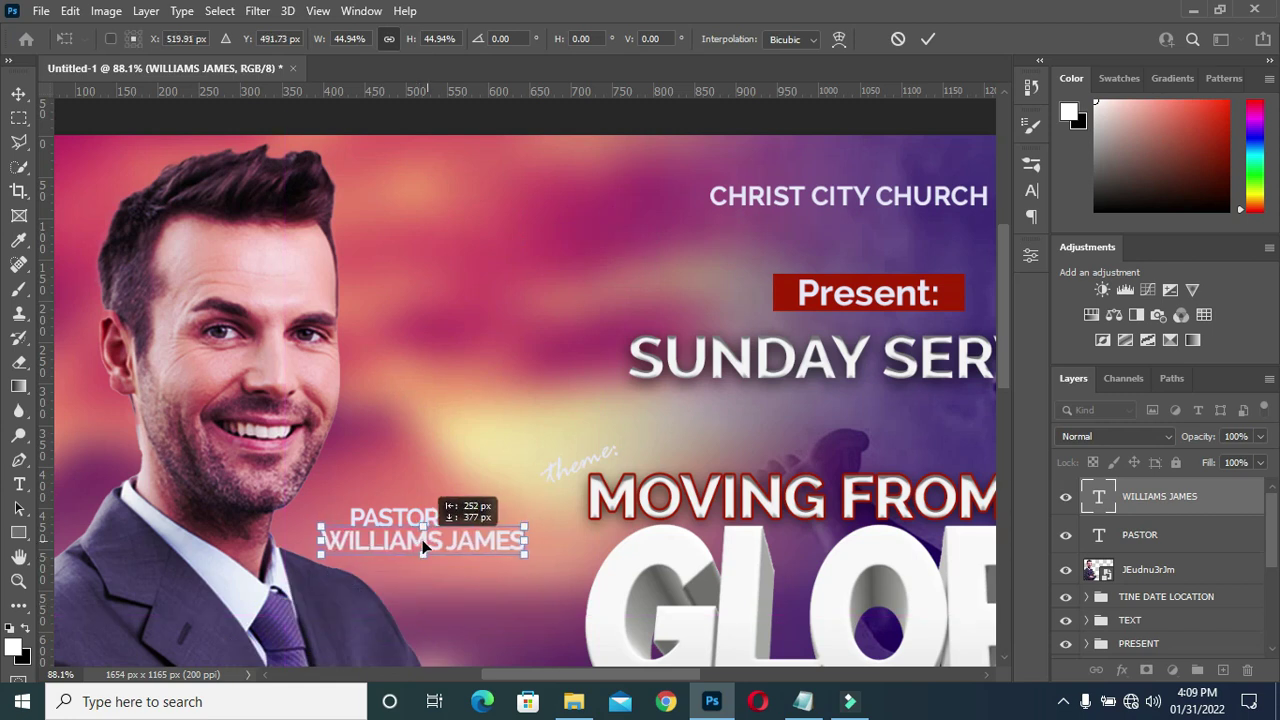
drag(422, 545, 418, 545)
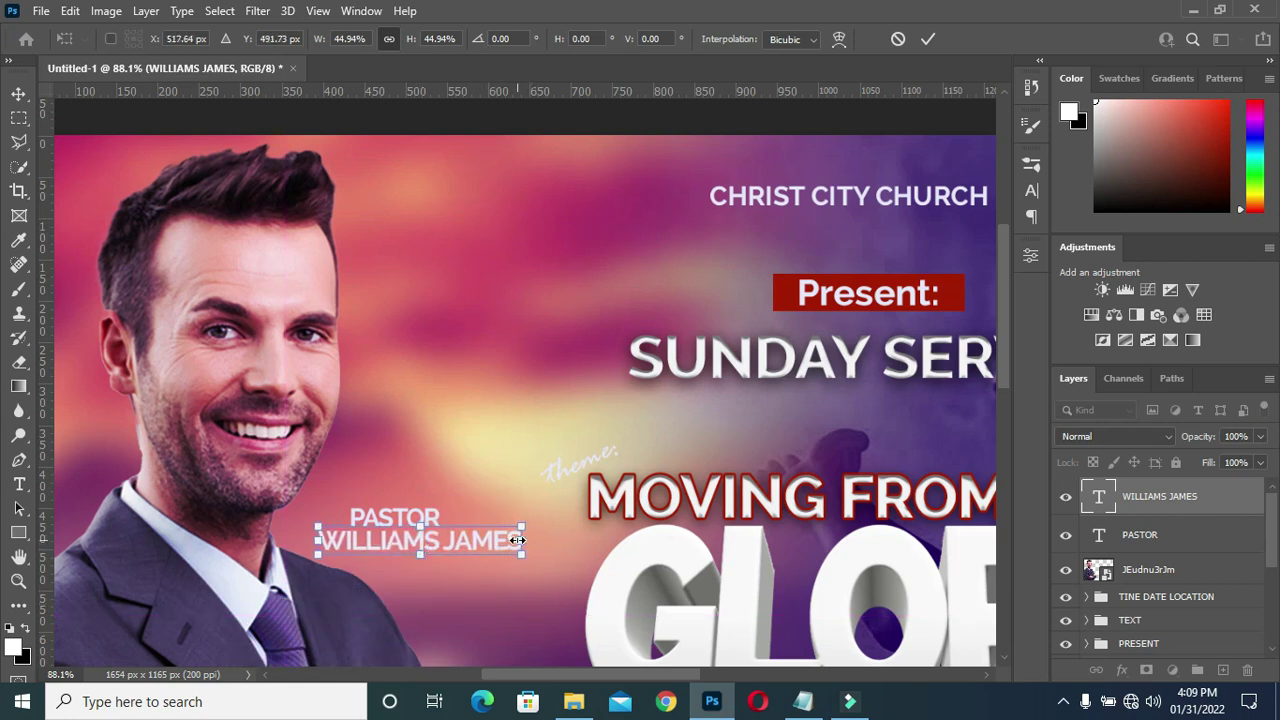
drag(517, 540, 464, 541)
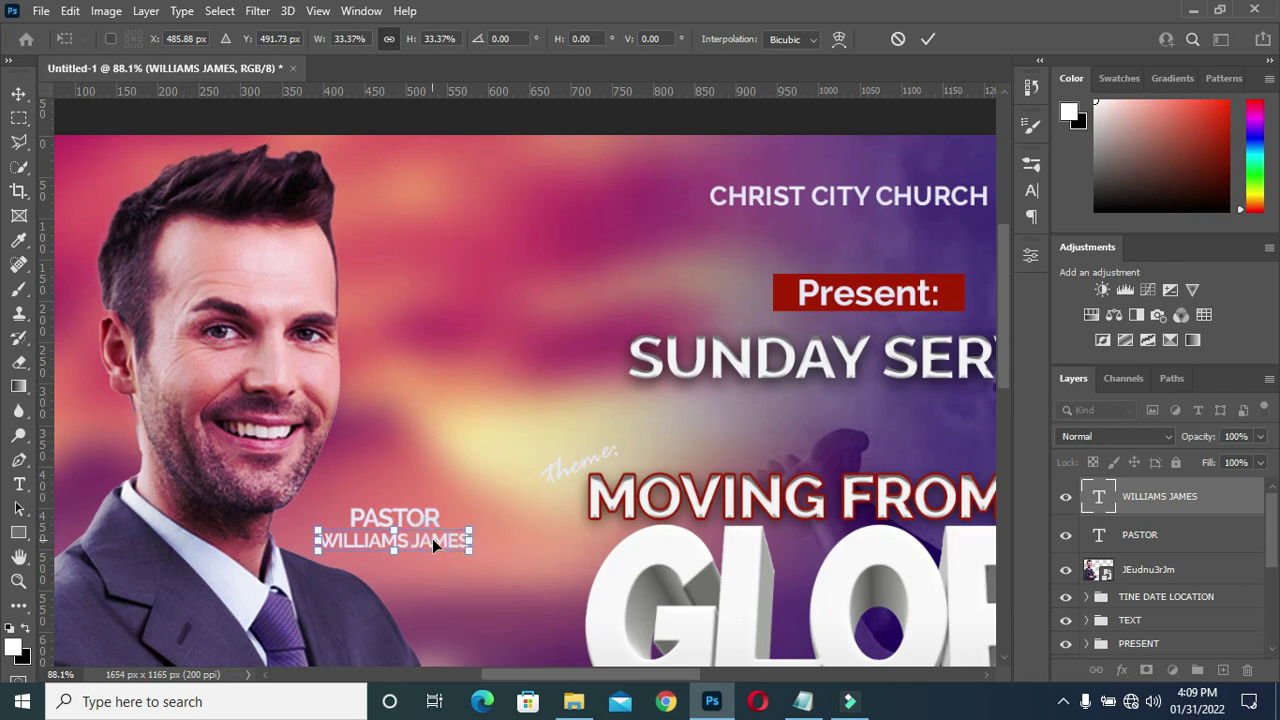
key(Up)
key(Up)
key(Up)
key(Up)
key(Return)
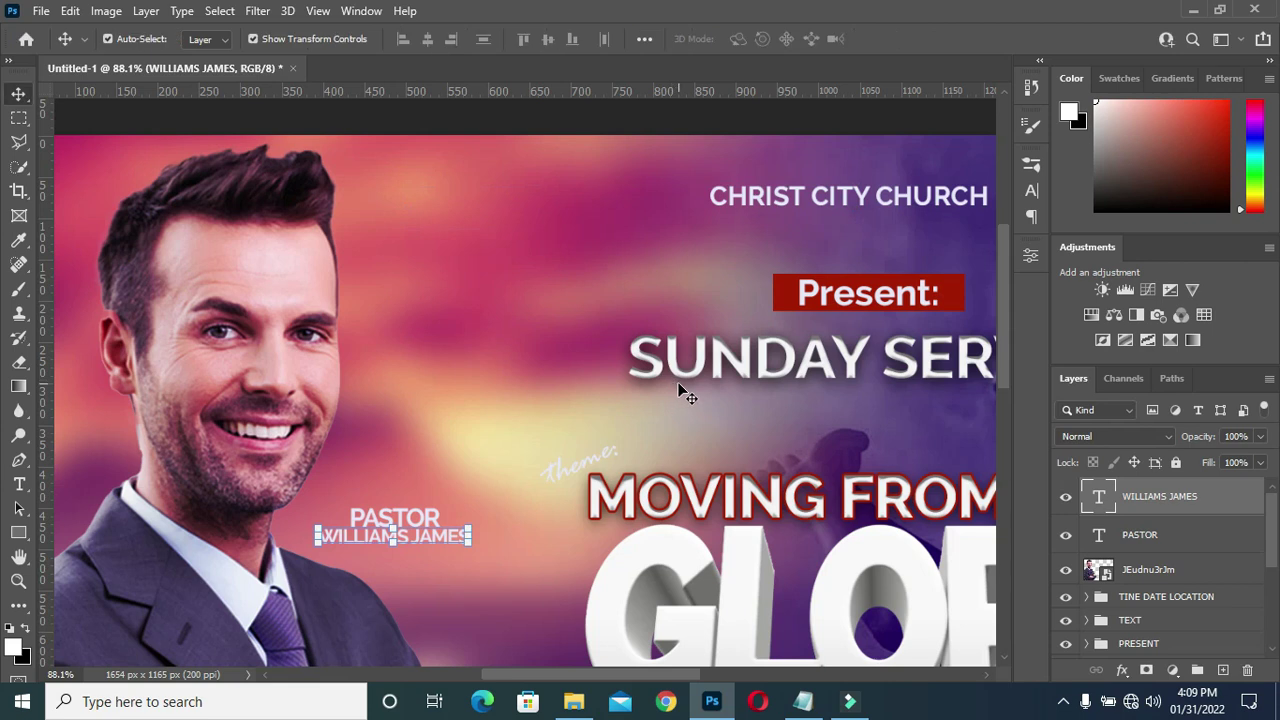
key(Up)
key(Up)
key(Up)
key(Up)
key(Down)
key(Down)
click(1031, 191)
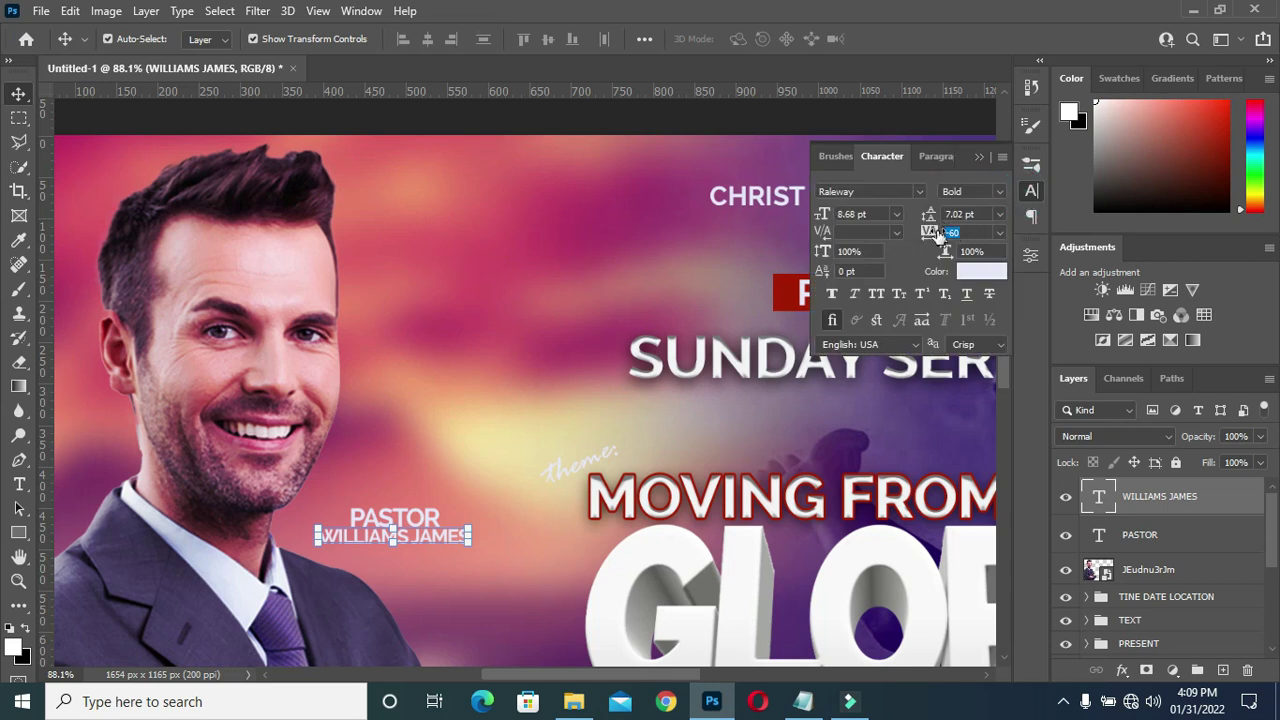
Set the pastor's name letter spacing to -20, then select the PASTOR text layer.
drag(928, 231, 927, 233)
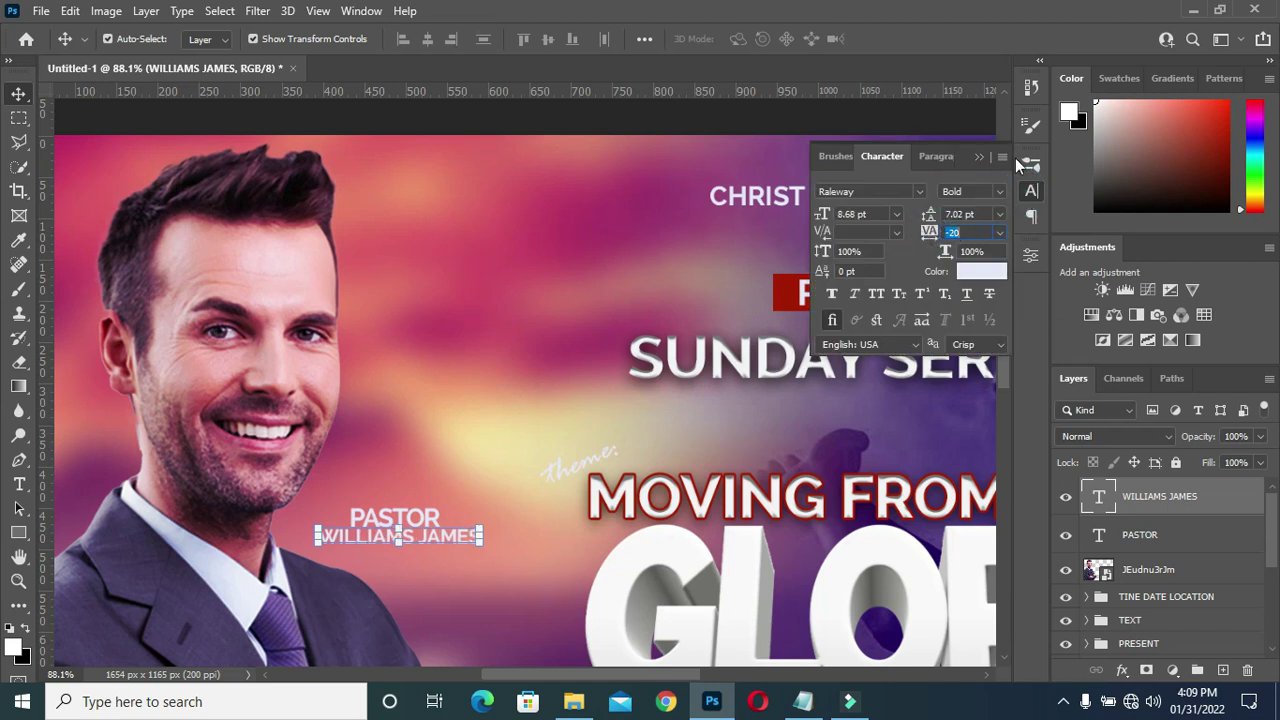
click(978, 160)
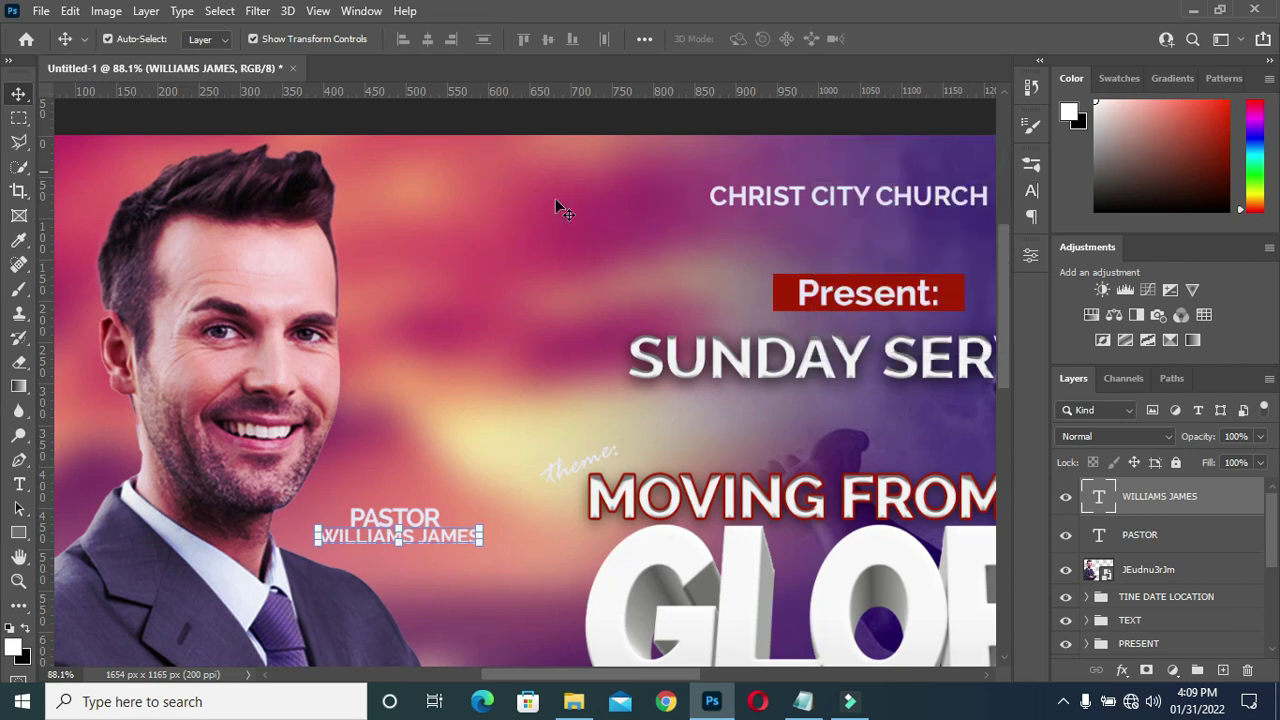
click(530, 110)
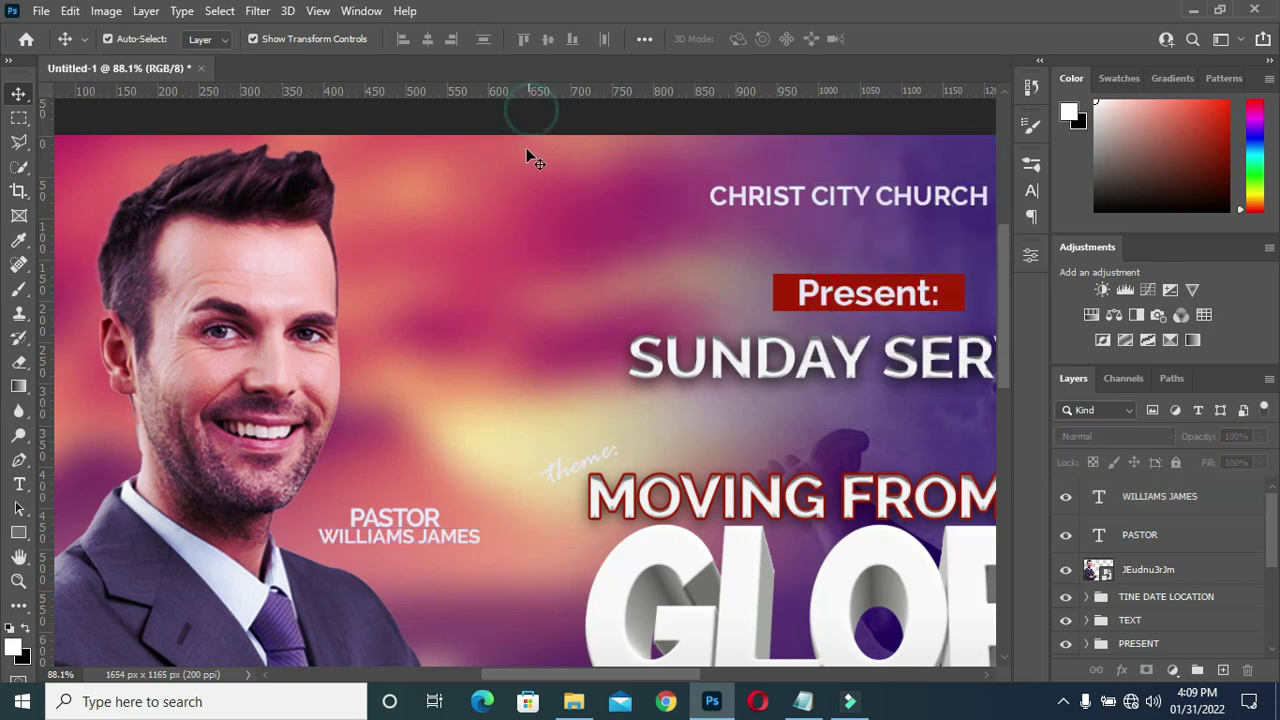
click(420, 519)
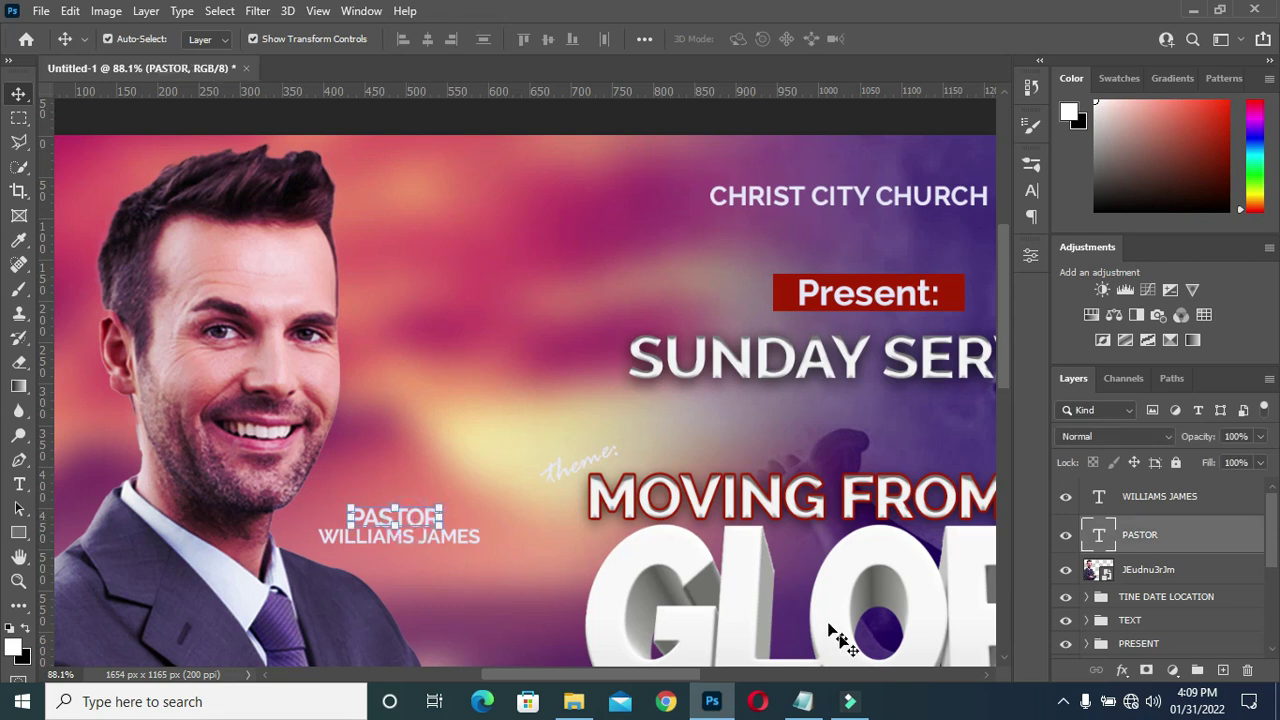
key(t)
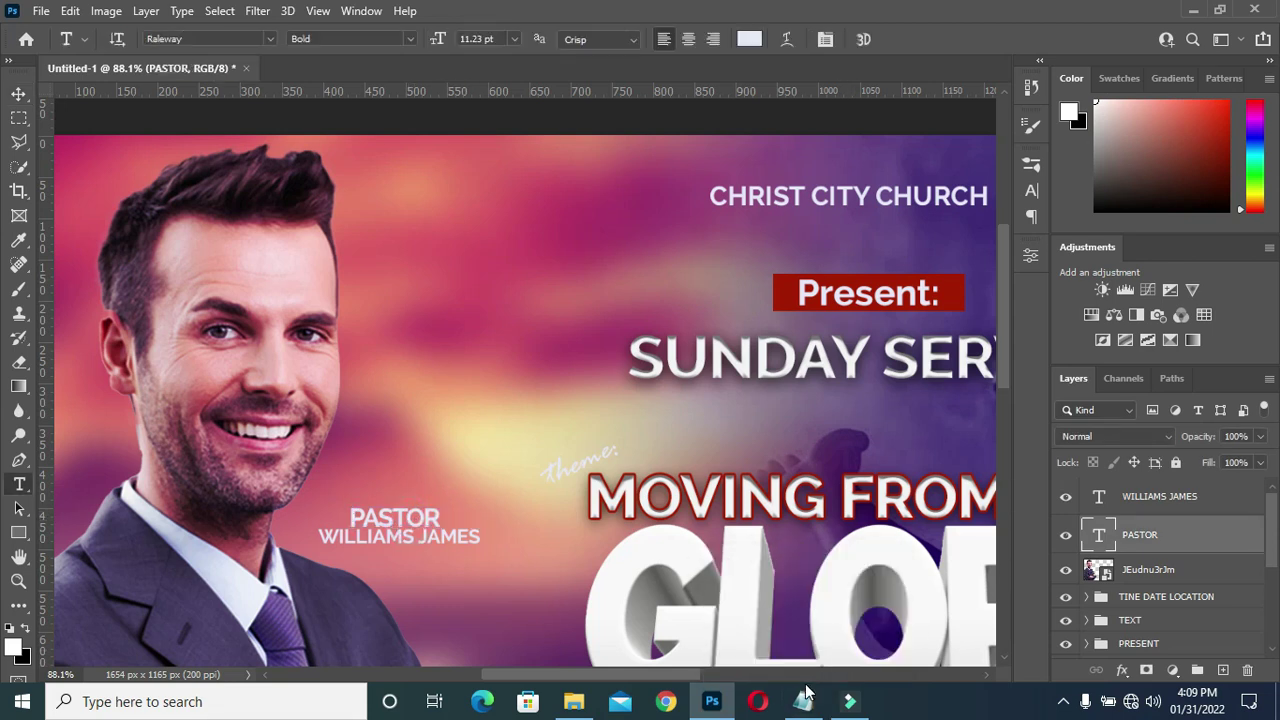
click(750, 39)
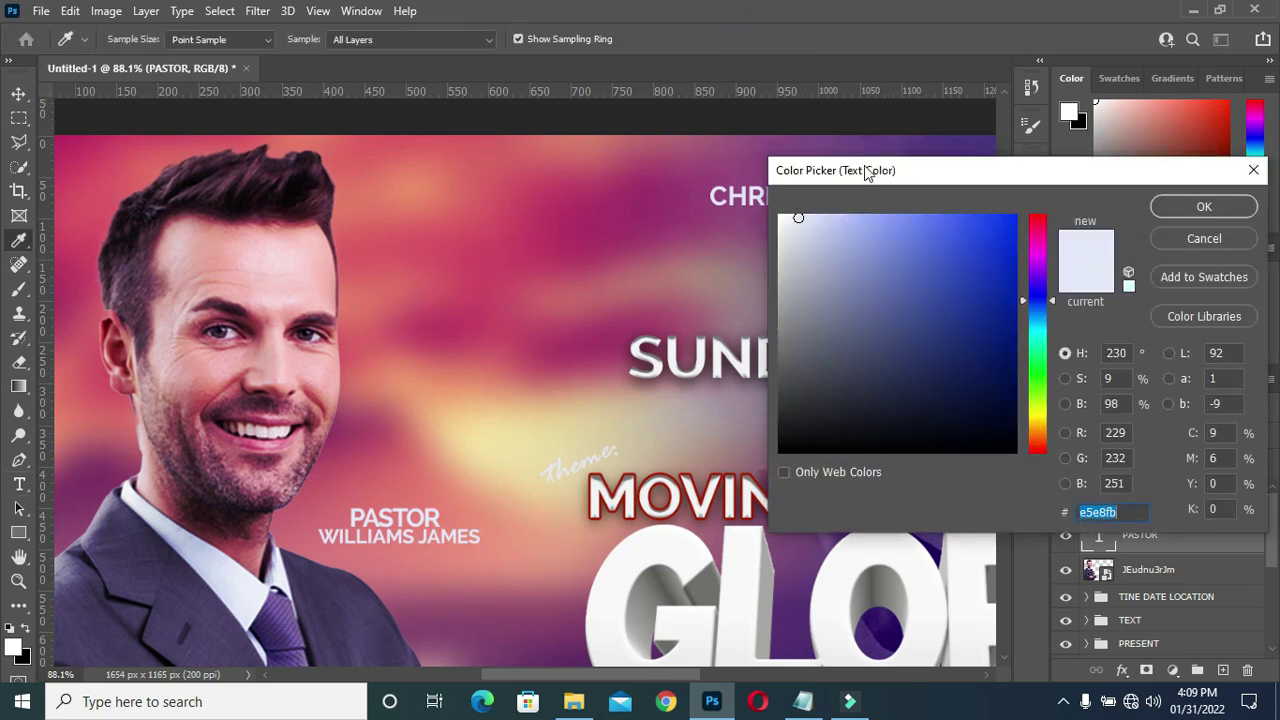
Colour PASTOR dark red (a51b00), sampled from the Present: box.
drag(948, 171, 1053, 188)
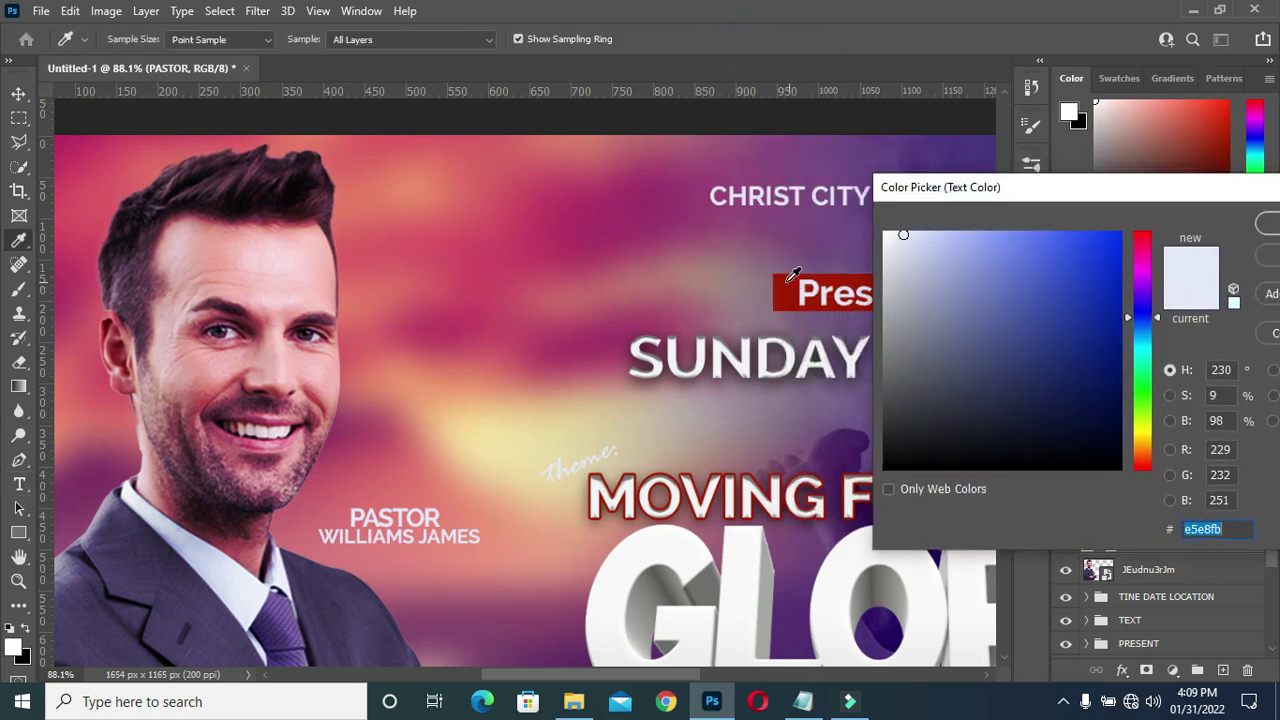
click(792, 273)
drag(1088, 190, 868, 181)
click(1110, 218)
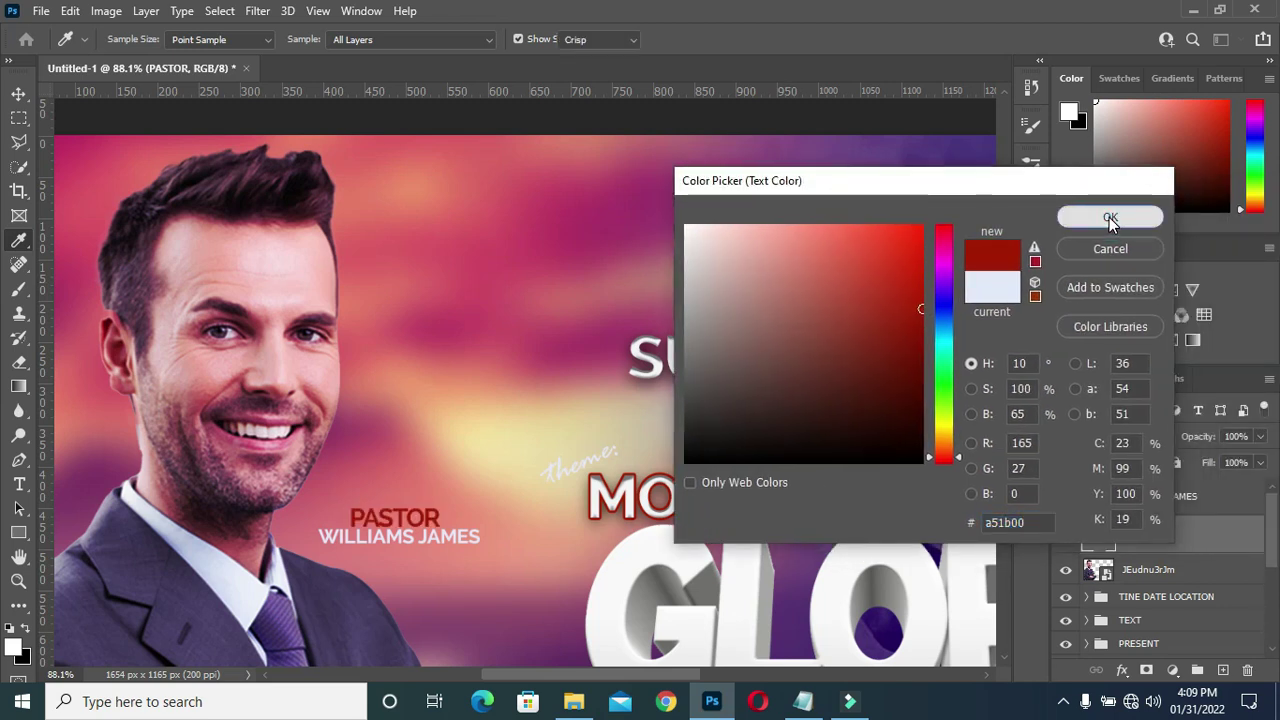
scroll(522, 467, down, 1)
scroll(522, 467, down, 1)
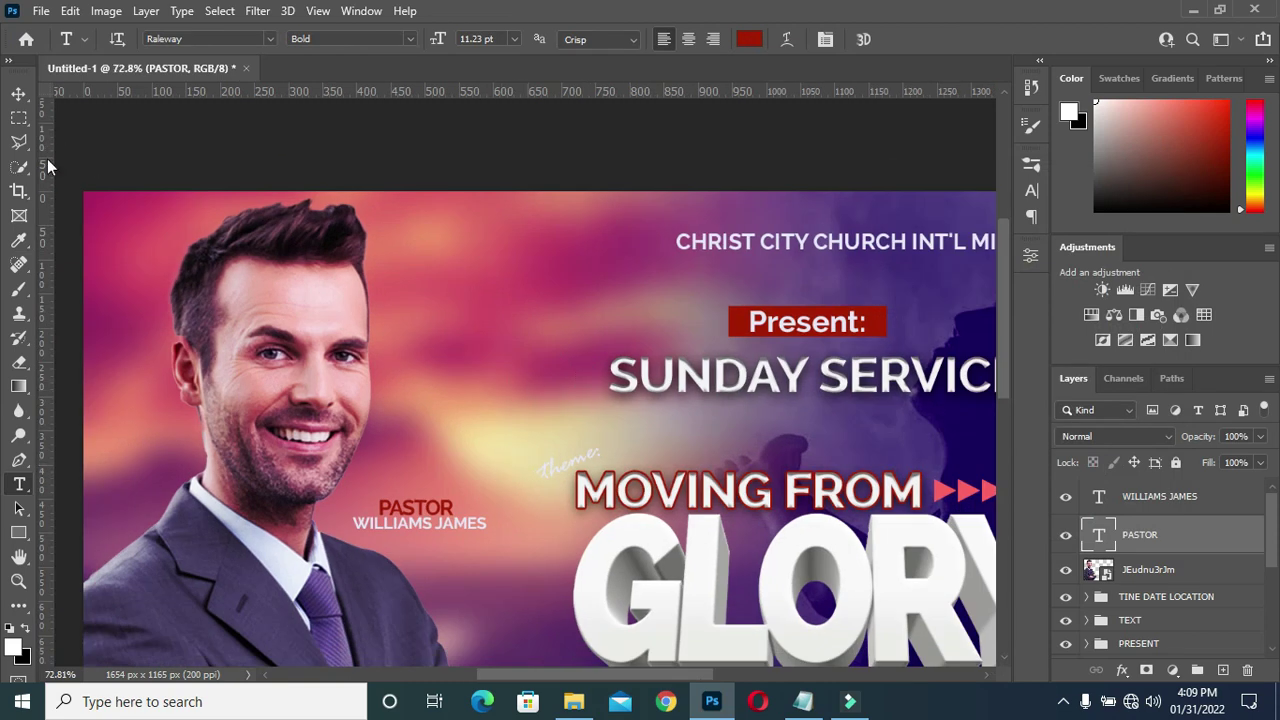
click(19, 95)
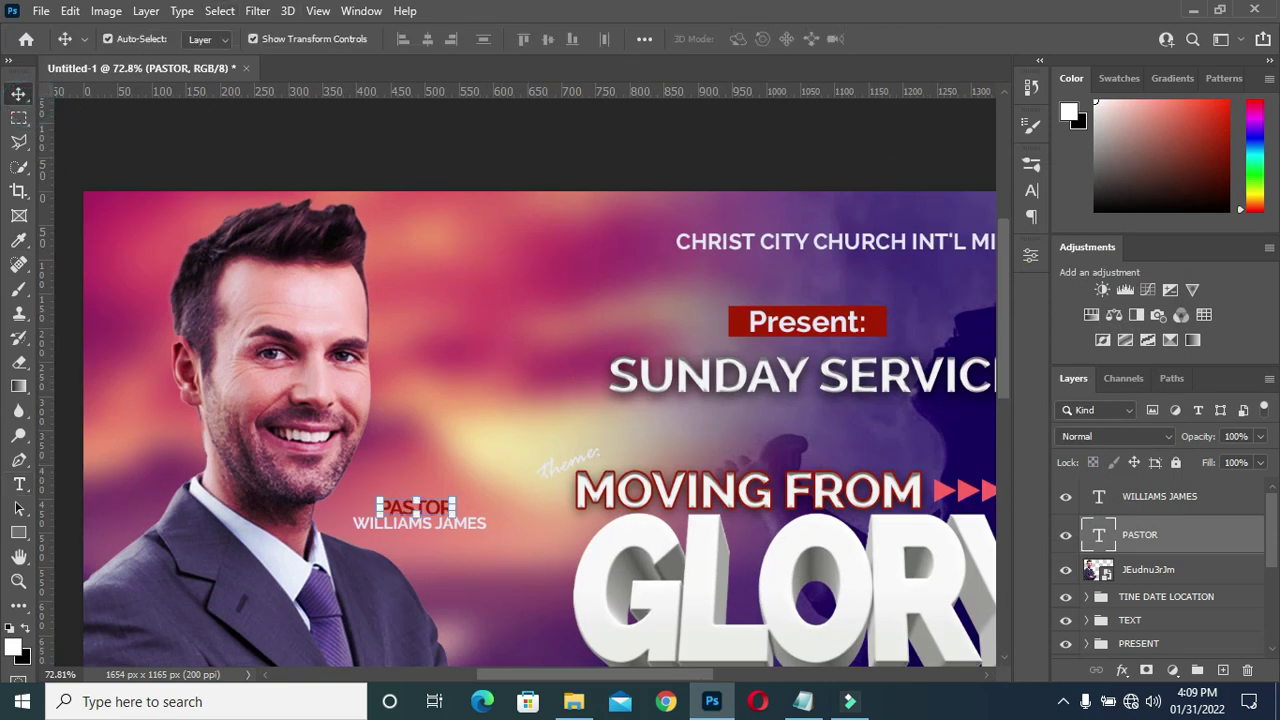
Add a drop shadow to PASTOR and tune its opacity, distance and spread.
click(1120, 672)
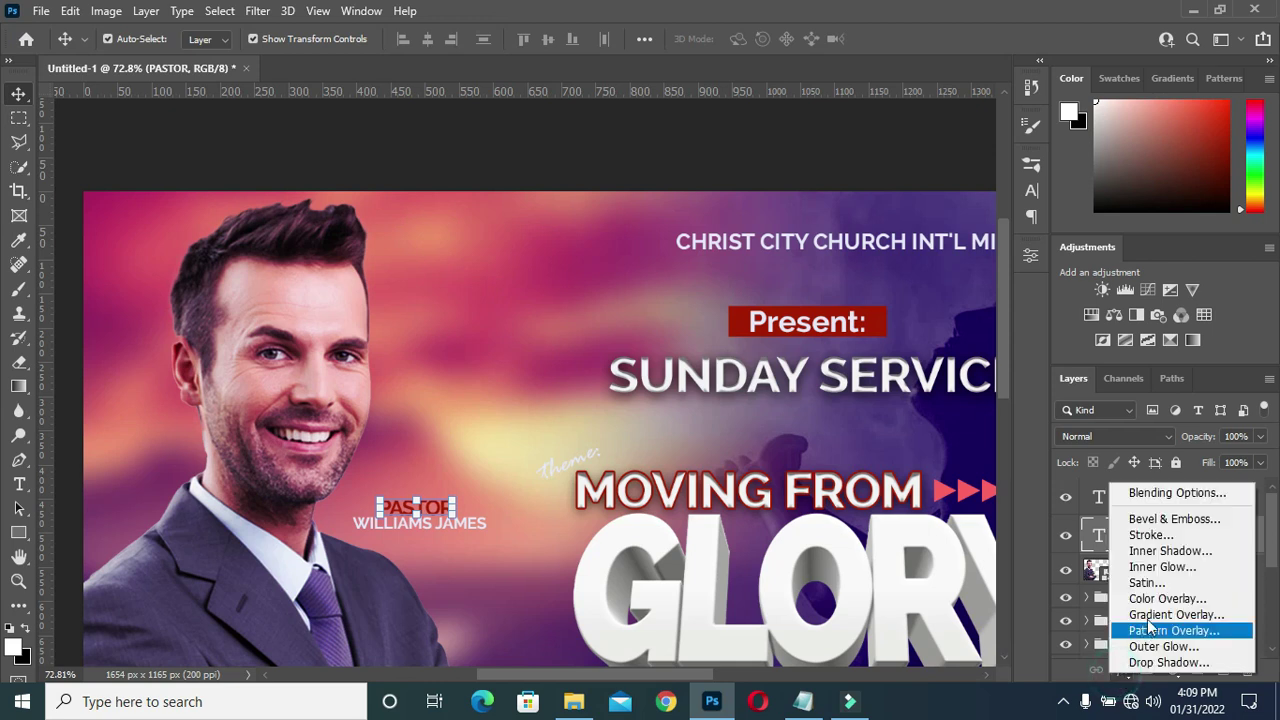
key(Escape)
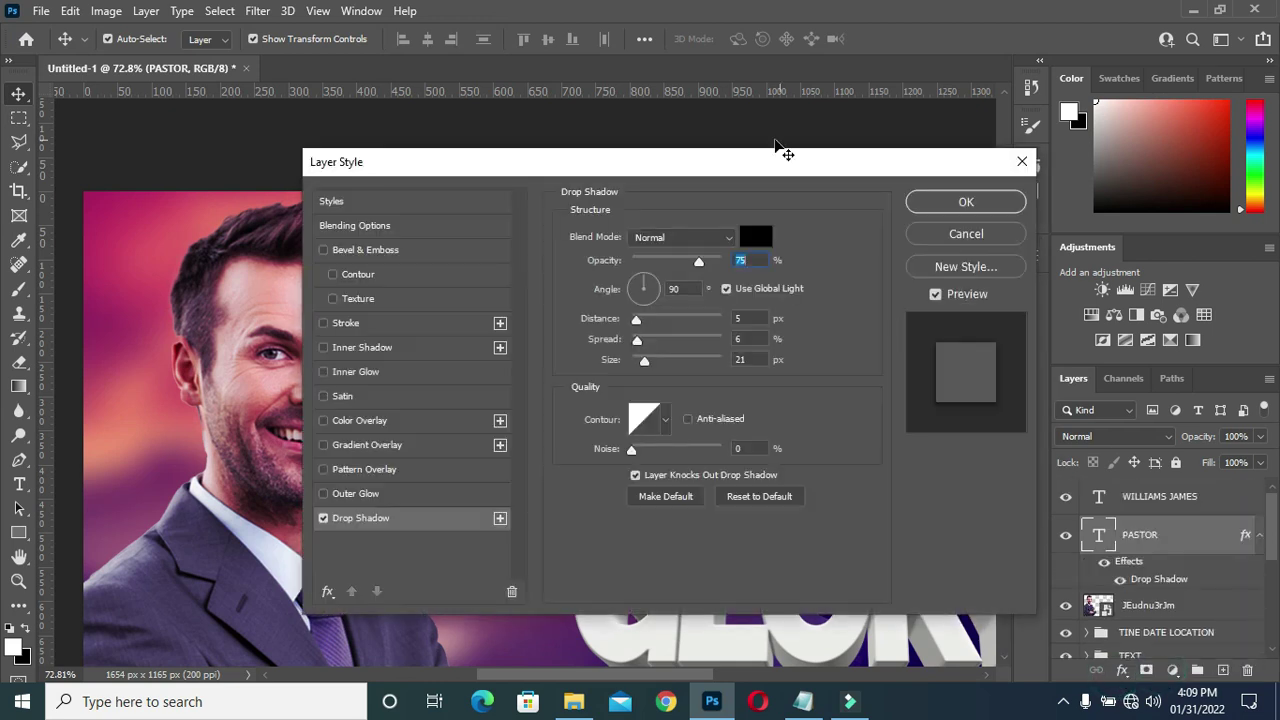
drag(752, 163, 1139, 168)
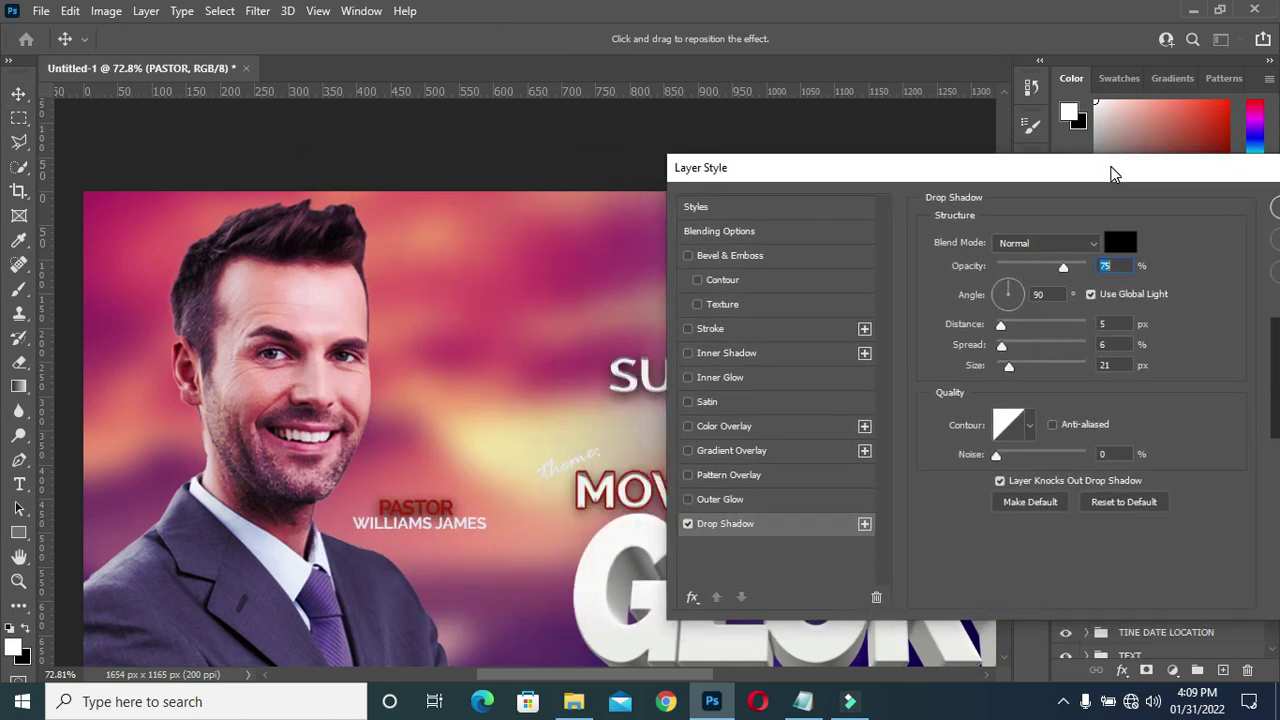
drag(1008, 368, 999, 370)
drag(1003, 326, 1001, 349)
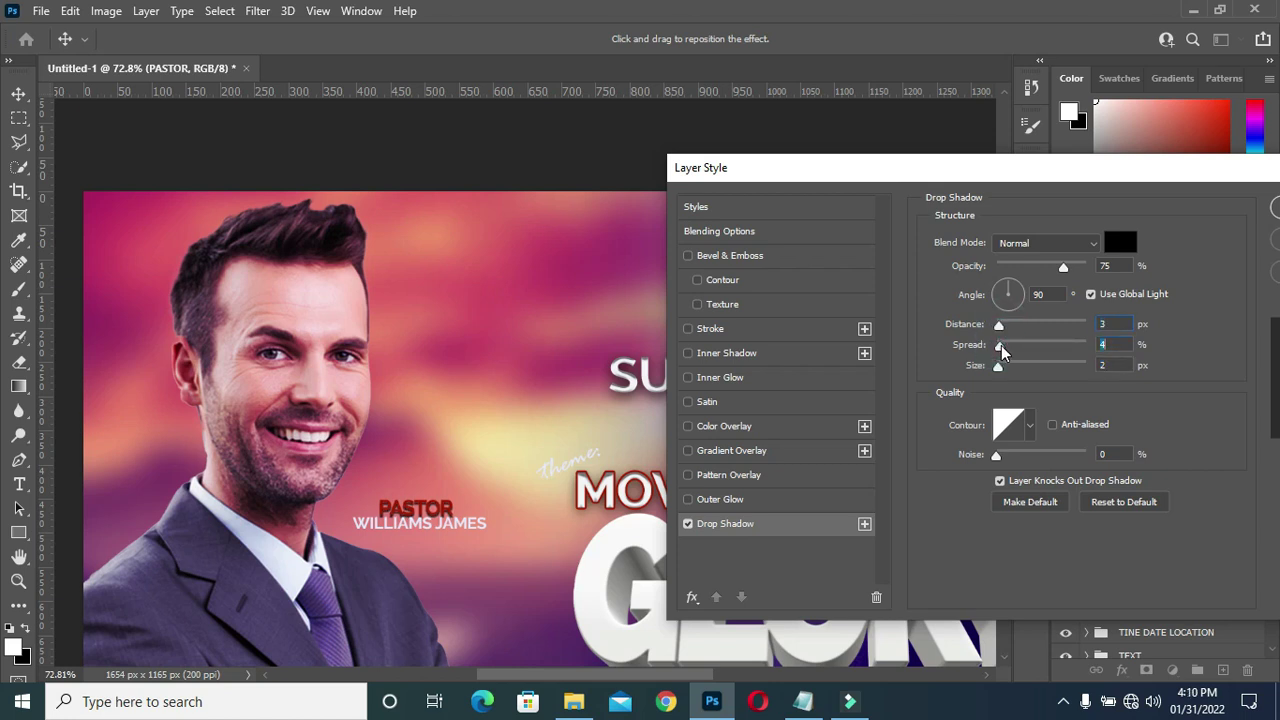
drag(1001, 346, 999, 346)
click(1001, 368)
drag(1063, 270, 1041, 270)
click(1035, 273)
drag(997, 349, 1005, 372)
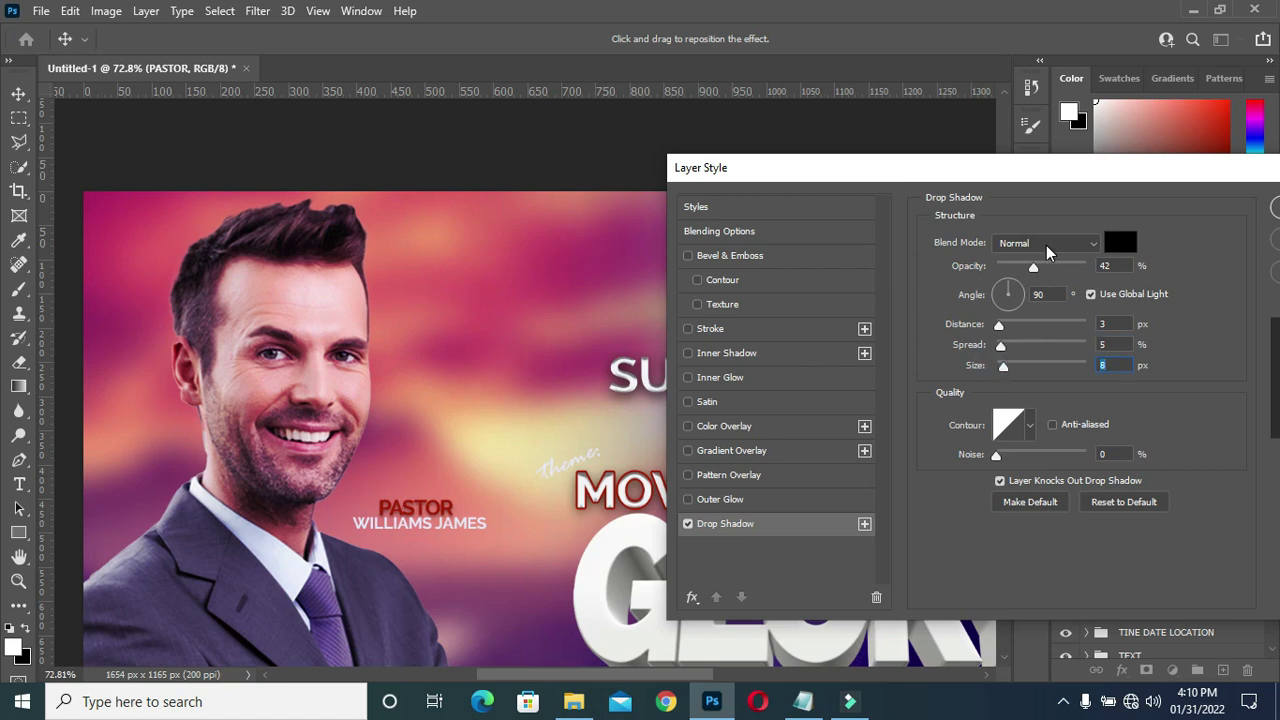
Set the shadow to Multiply with 6% spread and 4 px size, and apply it.
click(1045, 244)
click(1030, 292)
drag(1005, 370, 1007, 371)
drag(1000, 345, 997, 327)
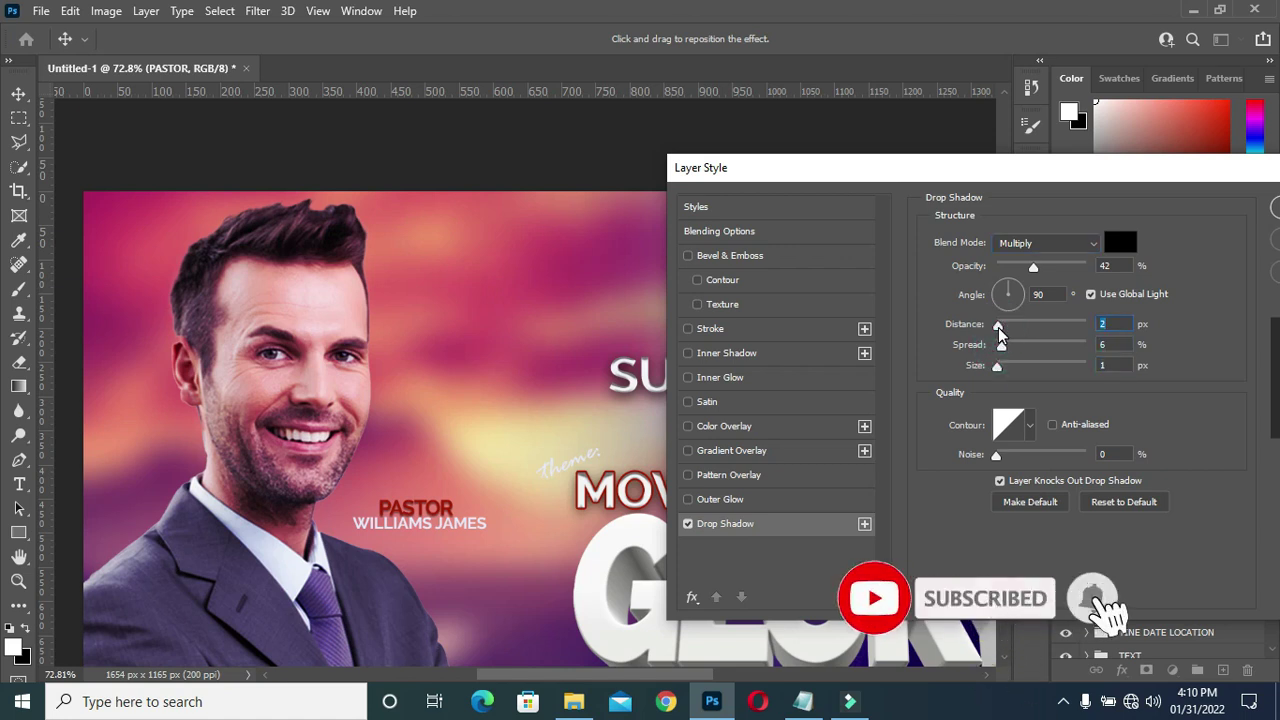
drag(1006, 170, 1017, 154)
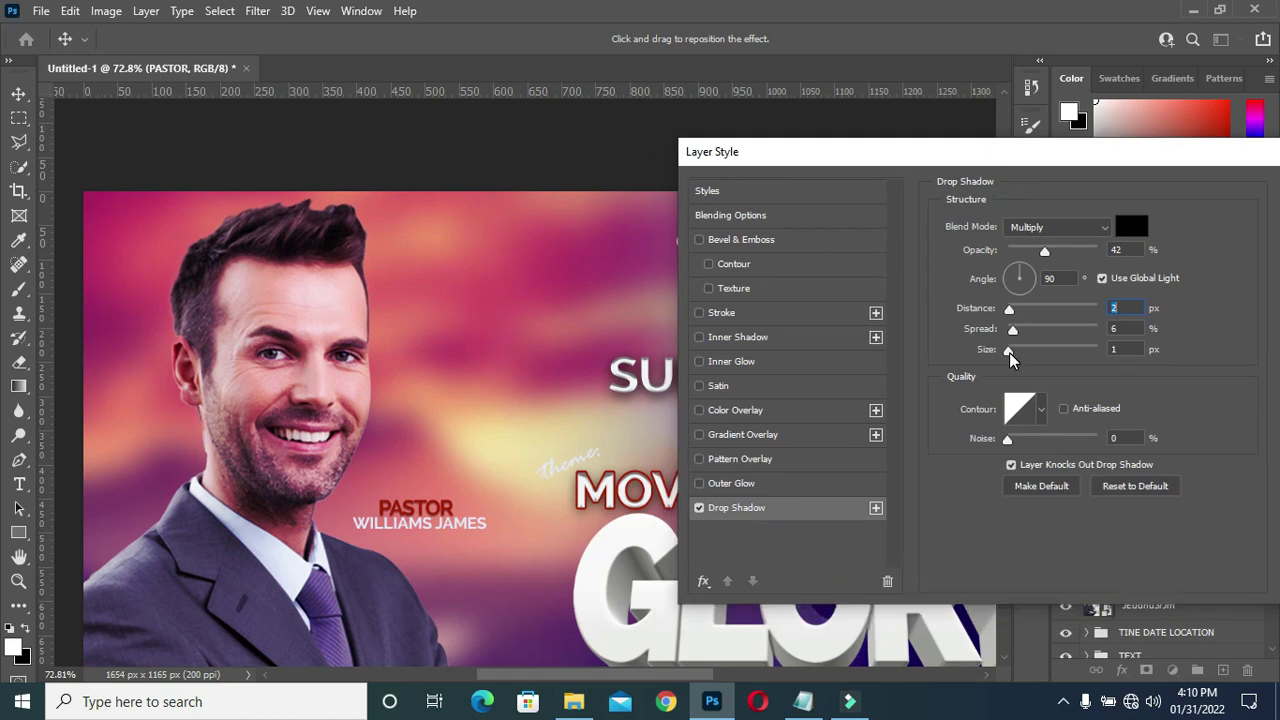
drag(1010, 353, 1012, 353)
drag(1151, 150, 1085, 152)
click(1263, 185)
scroll(555, 337, down, 3)
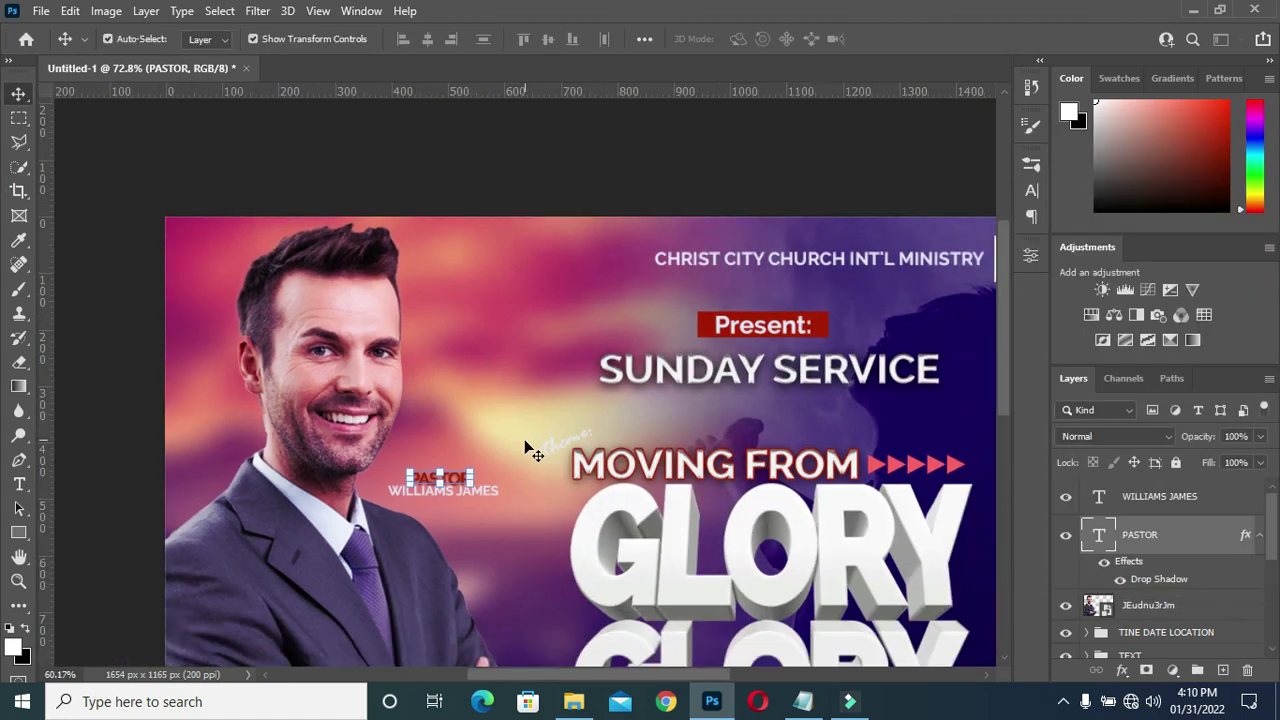
scroll(752, 511, up, 2)
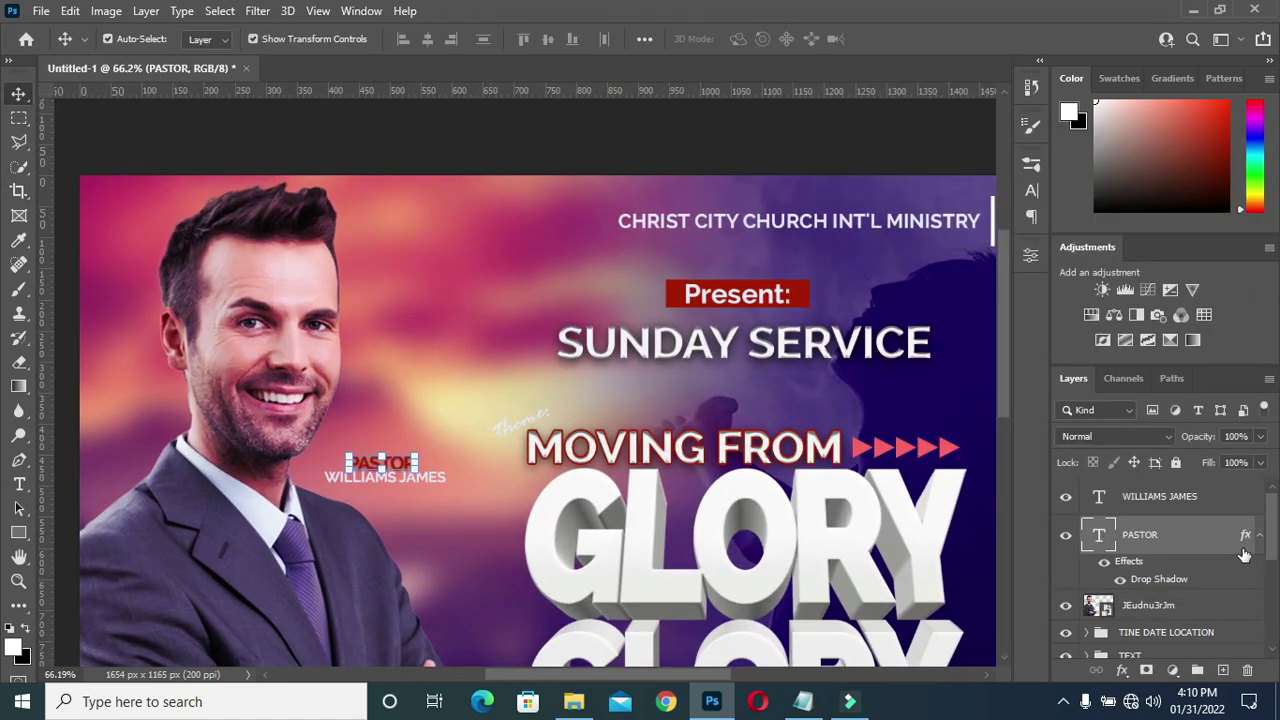
click(1248, 538)
click(1247, 538)
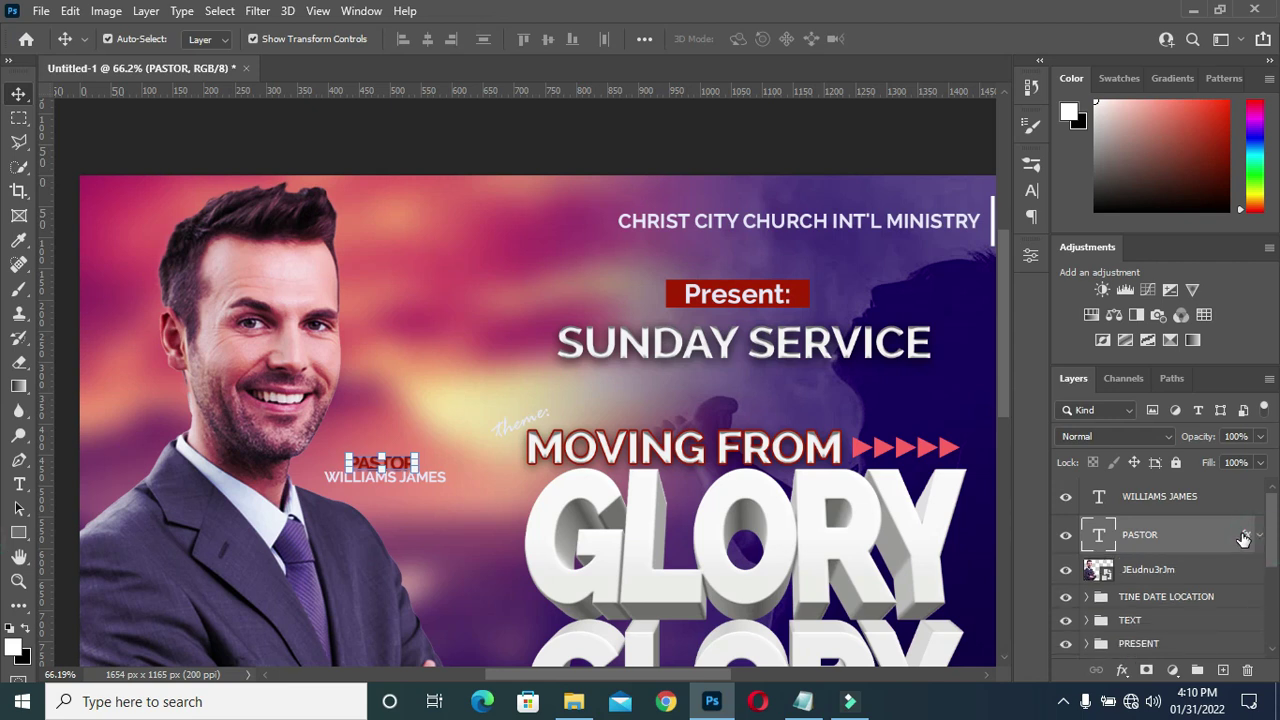
mouse_move(1245, 540)
mouse_down()
mouse_move(1238, 514)
mouse_move(1208, 518)
mouse_up()
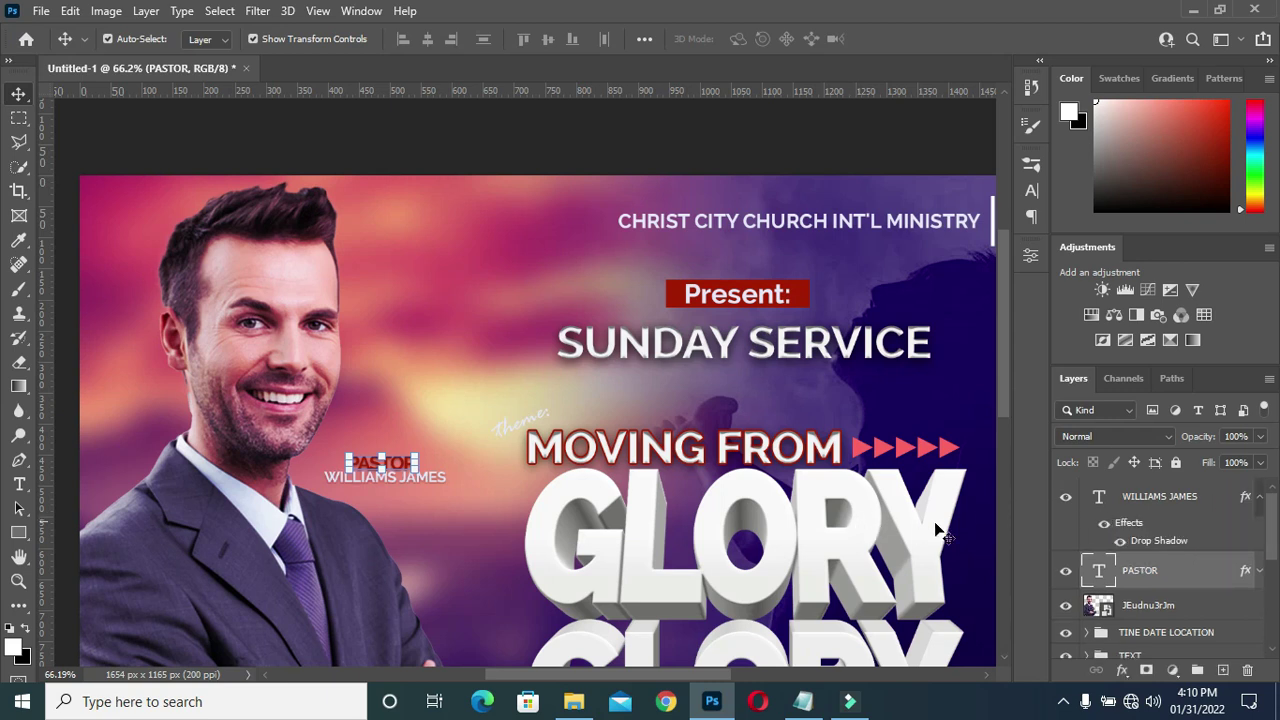
click(1260, 498)
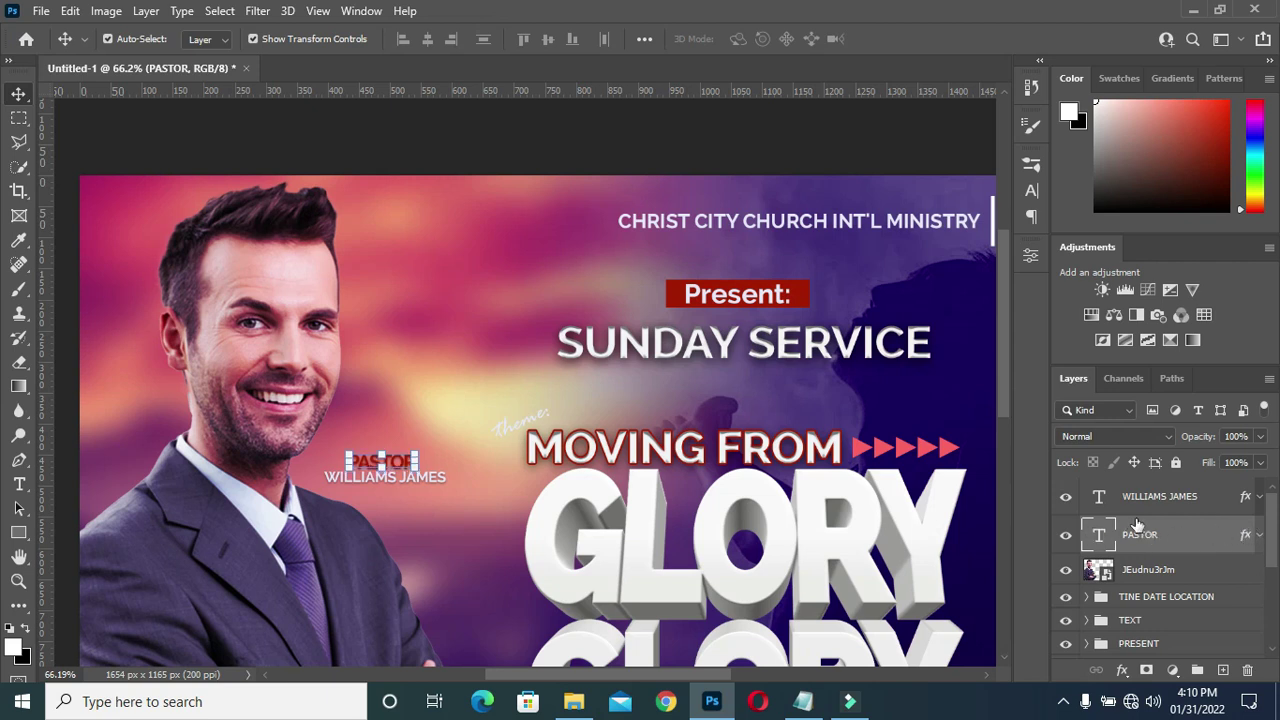
scroll(1183, 560, down, 3)
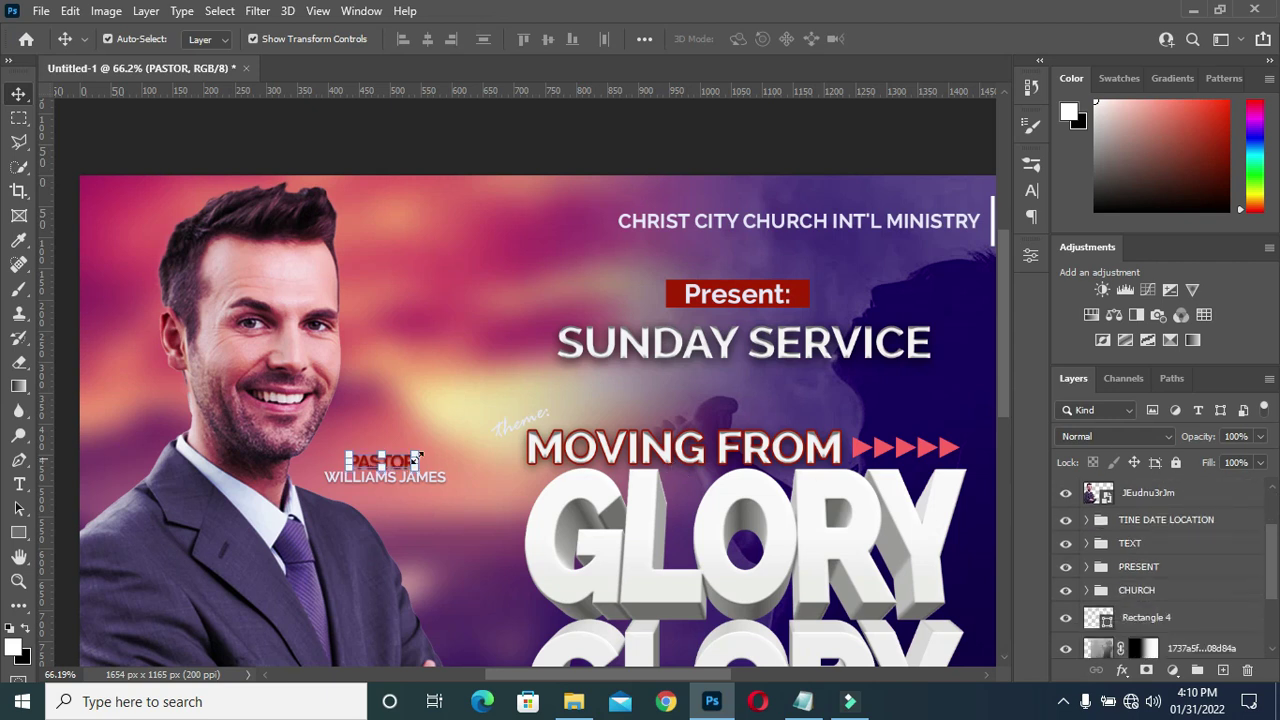
click(533, 432)
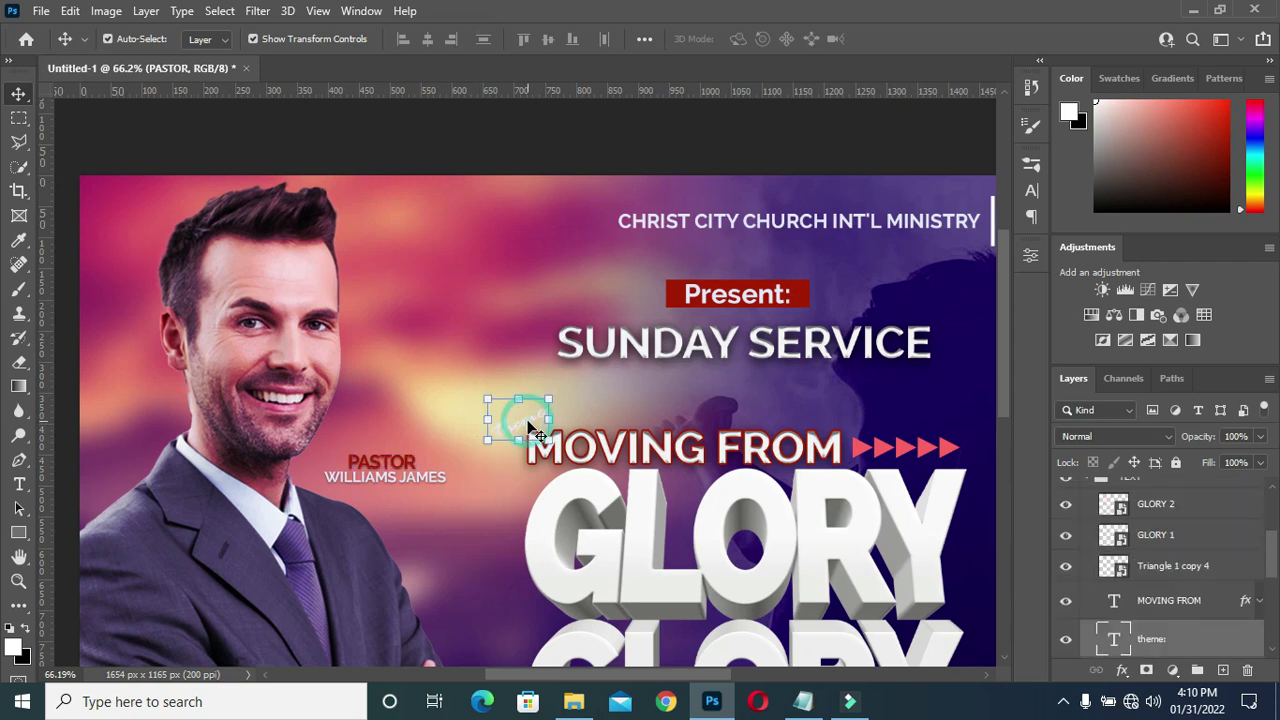
Give the theme: text a drop shadow with 80% opacity and 5 px distance.
click(1124, 680)
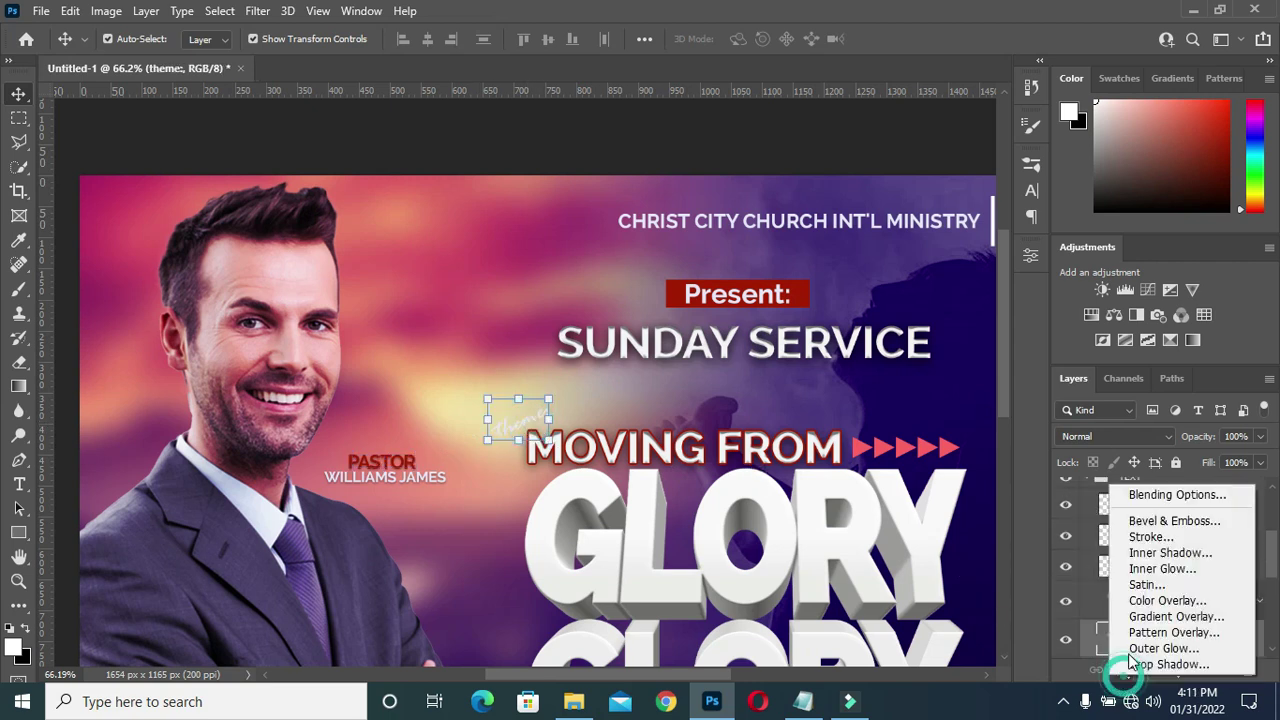
key(Escape)
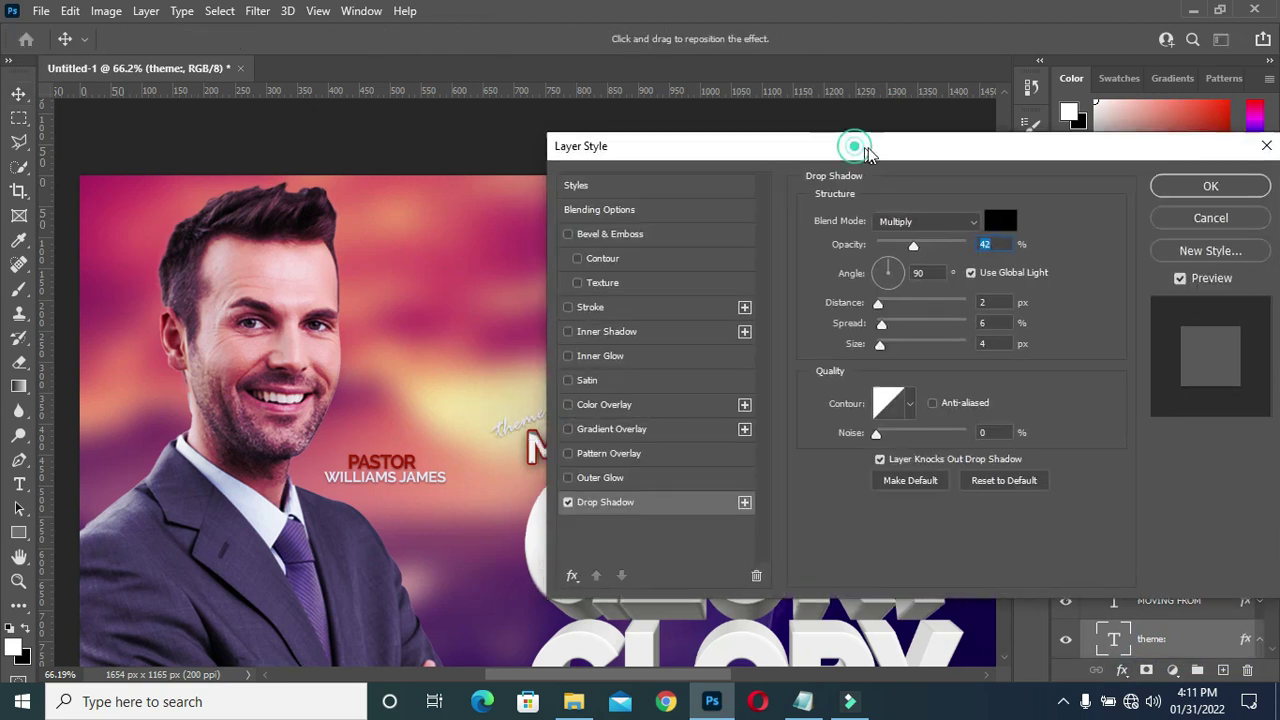
drag(856, 146, 895, 147)
drag(944, 245, 960, 246)
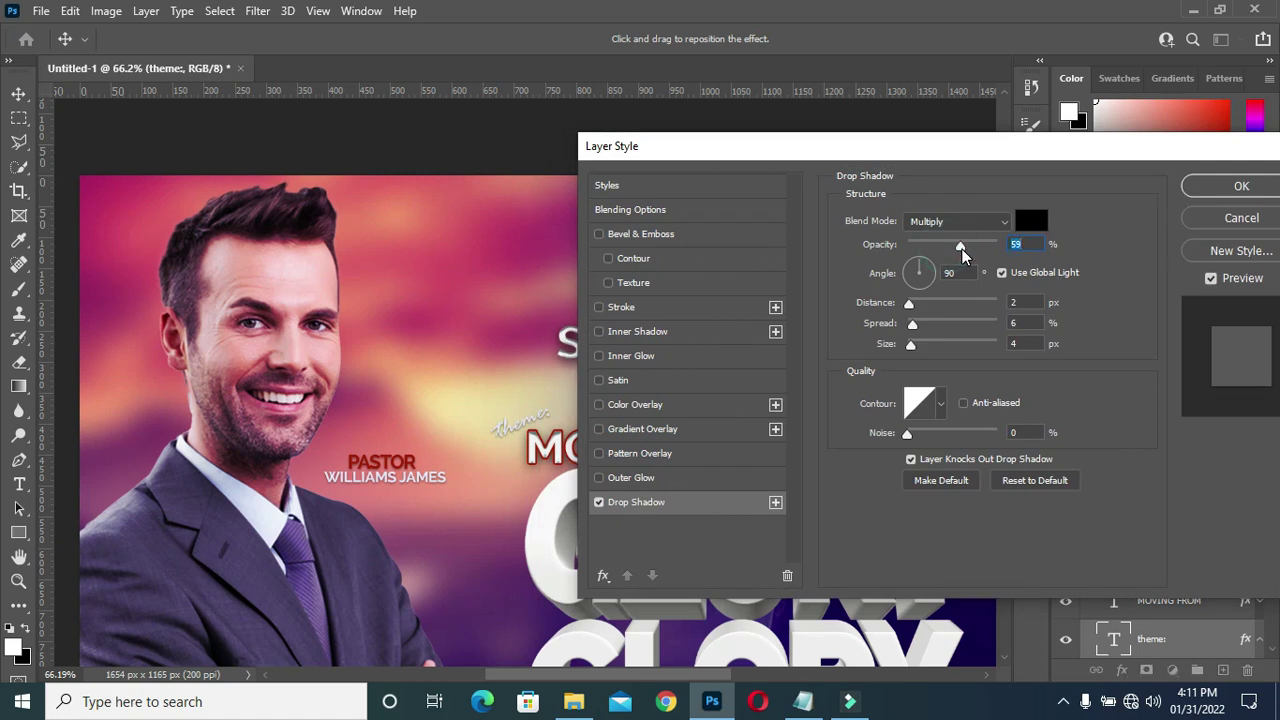
drag(962, 254, 984, 249)
drag(912, 309, 915, 310)
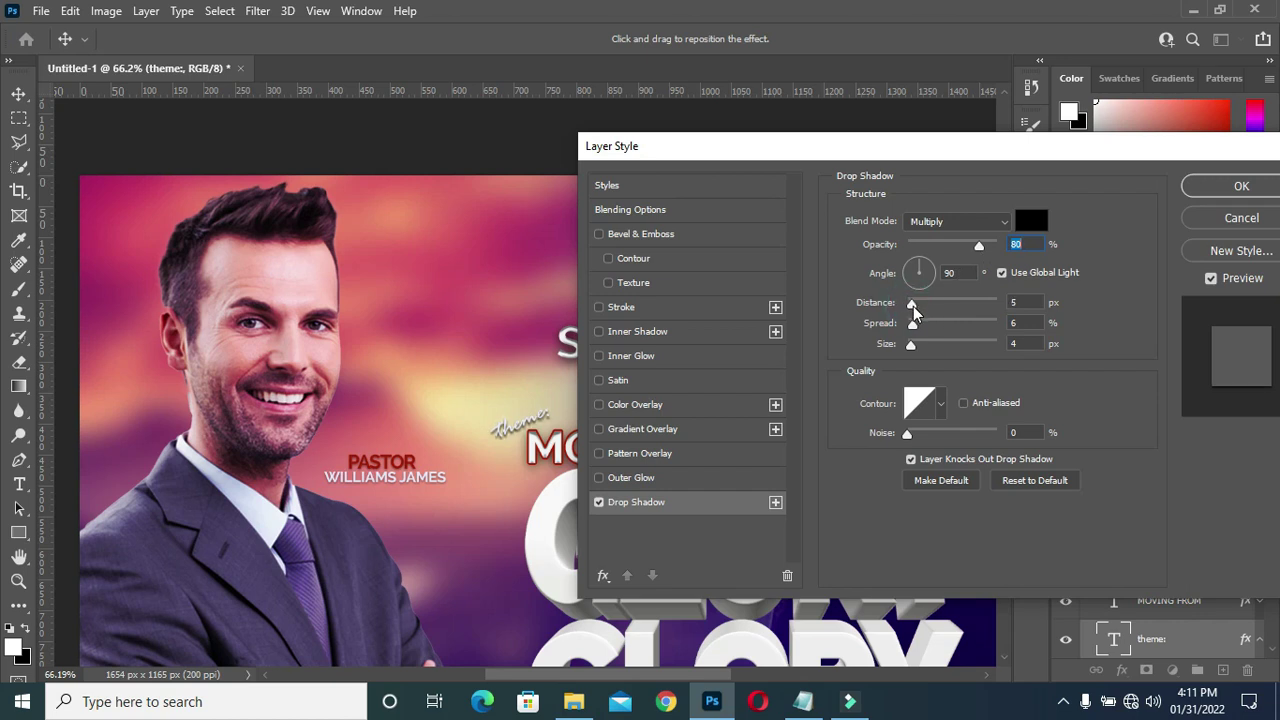
drag(915, 311, 911, 350)
drag(951, 162, 882, 158)
click(1170, 181)
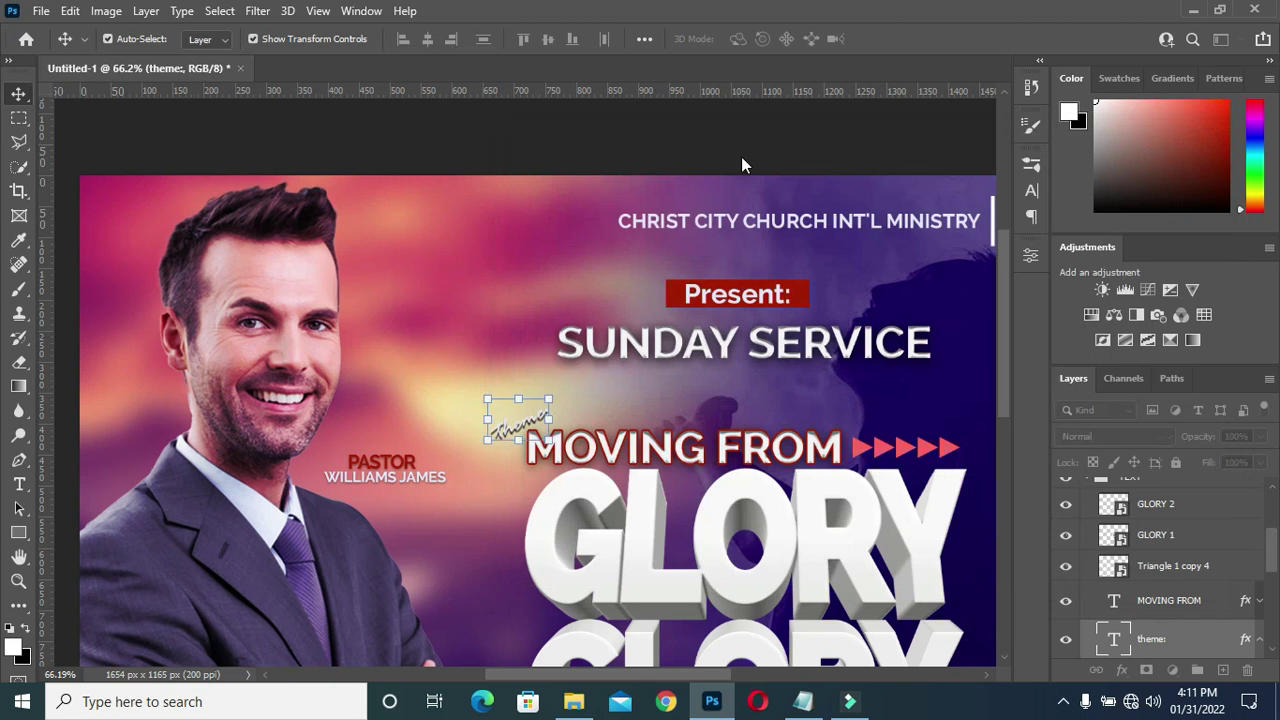
scroll(739, 172, down, 3)
scroll(940, 262, up, 1)
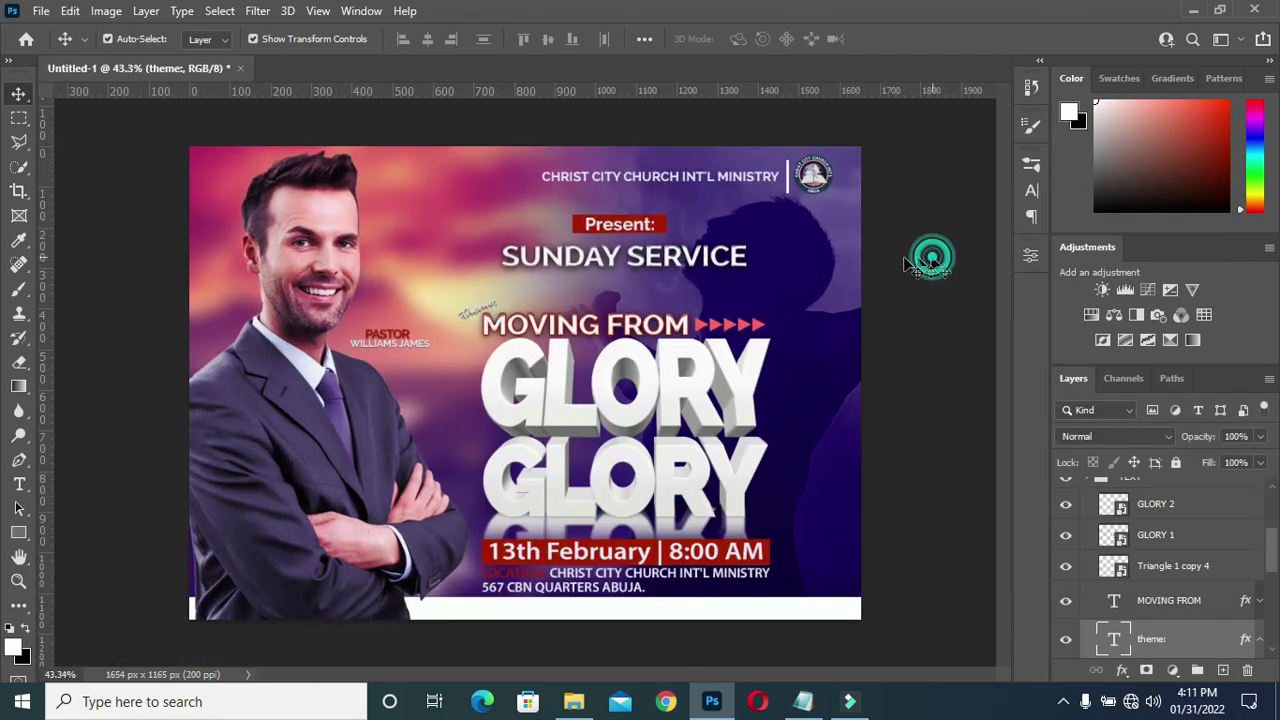
scroll(495, 280, up, 2)
scroll(488, 270, down, 1)
scroll(492, 268, down, 1)
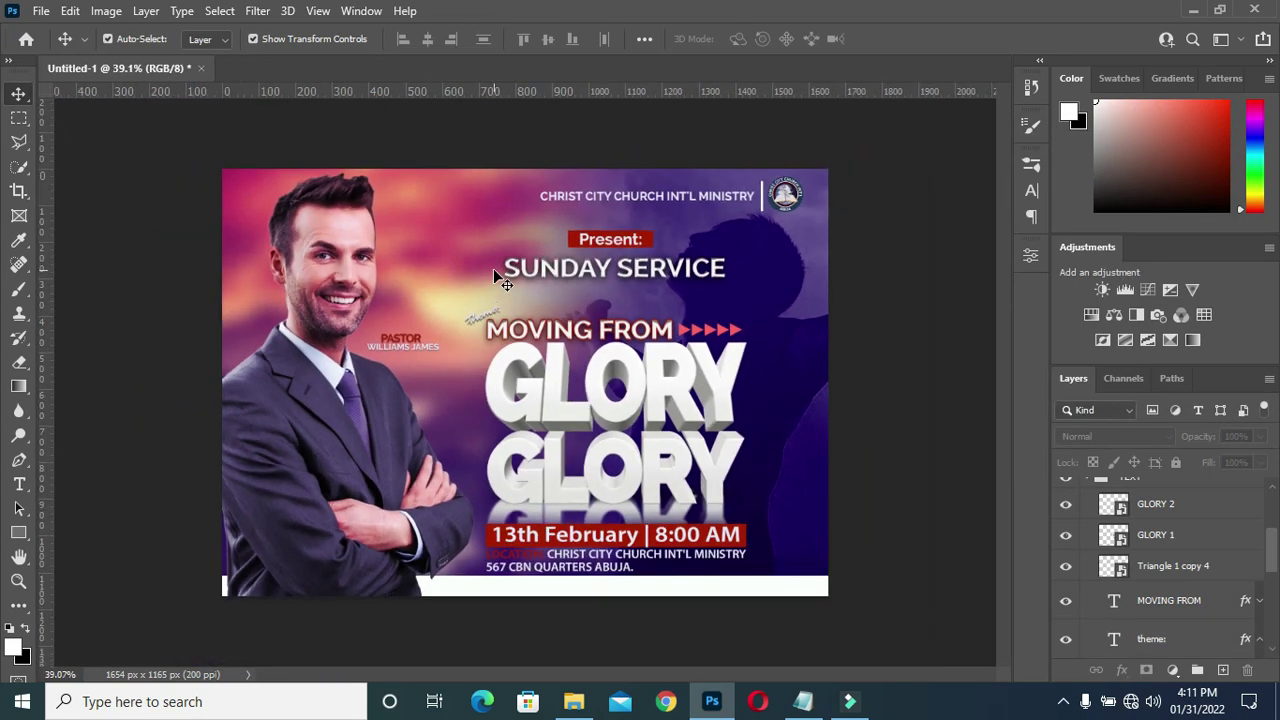
click(404, 348)
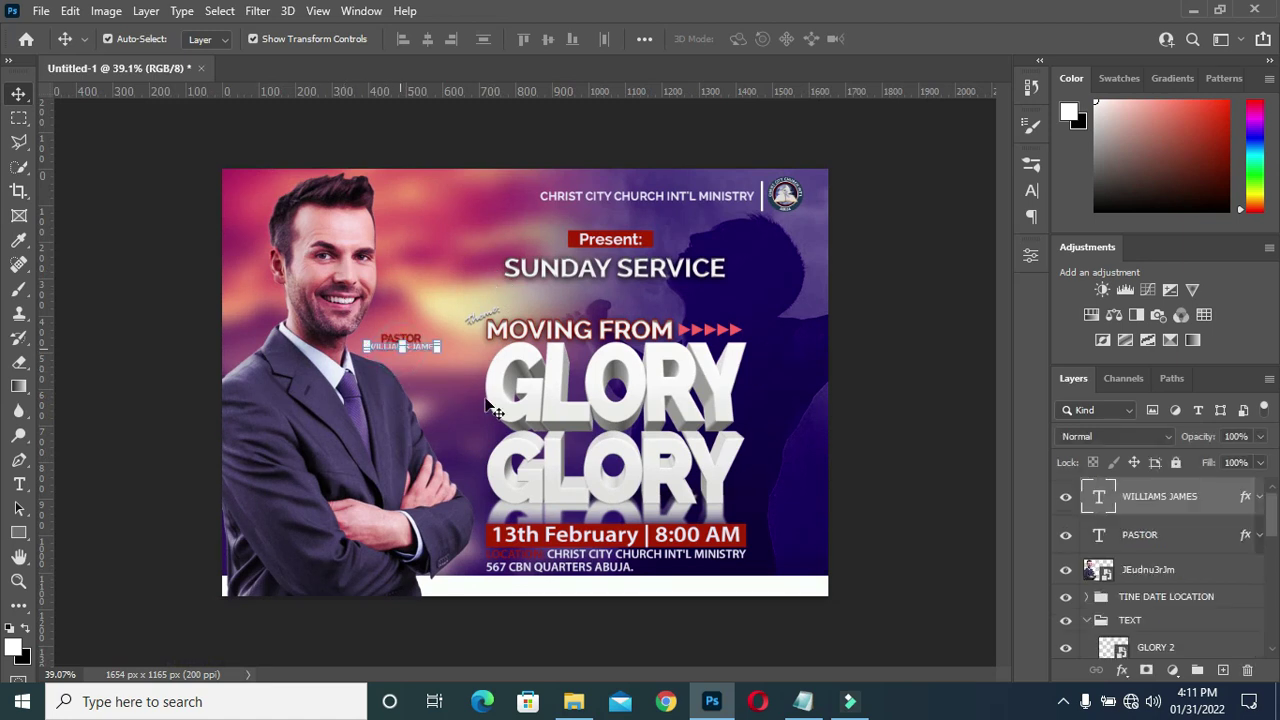
click(894, 388)
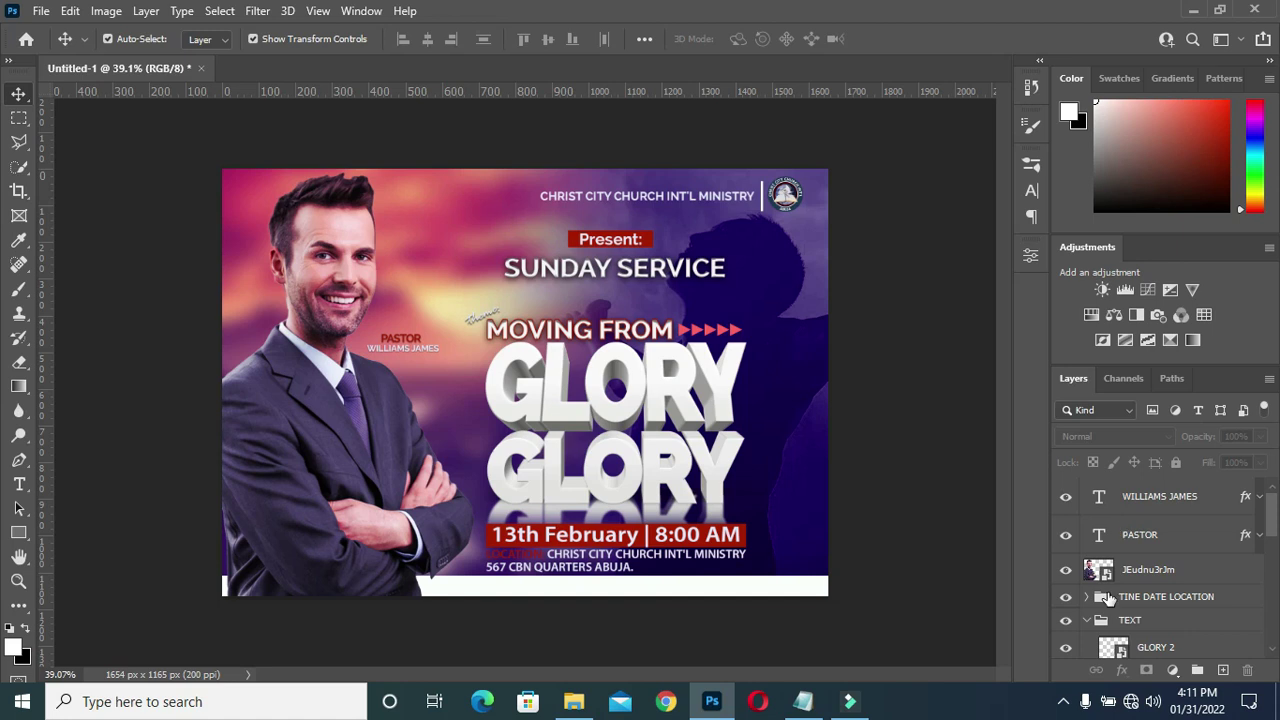
click(1088, 621)
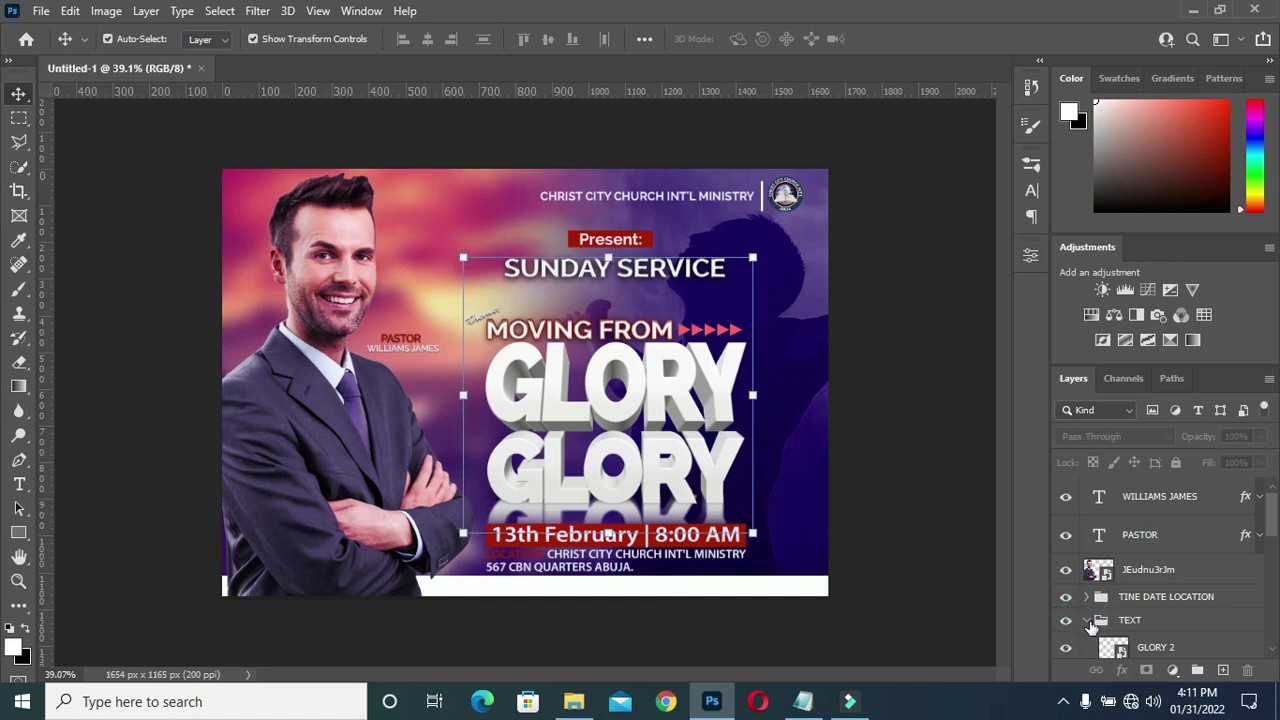
click(1087, 621)
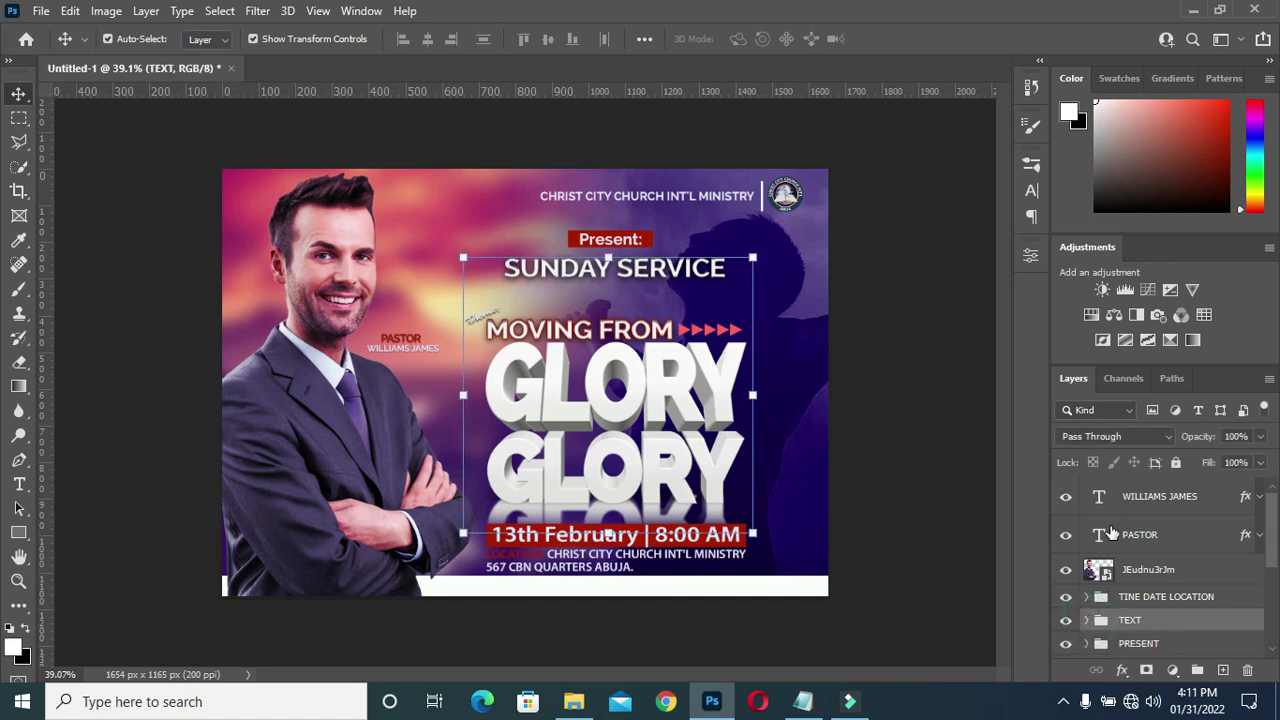
click(1148, 572)
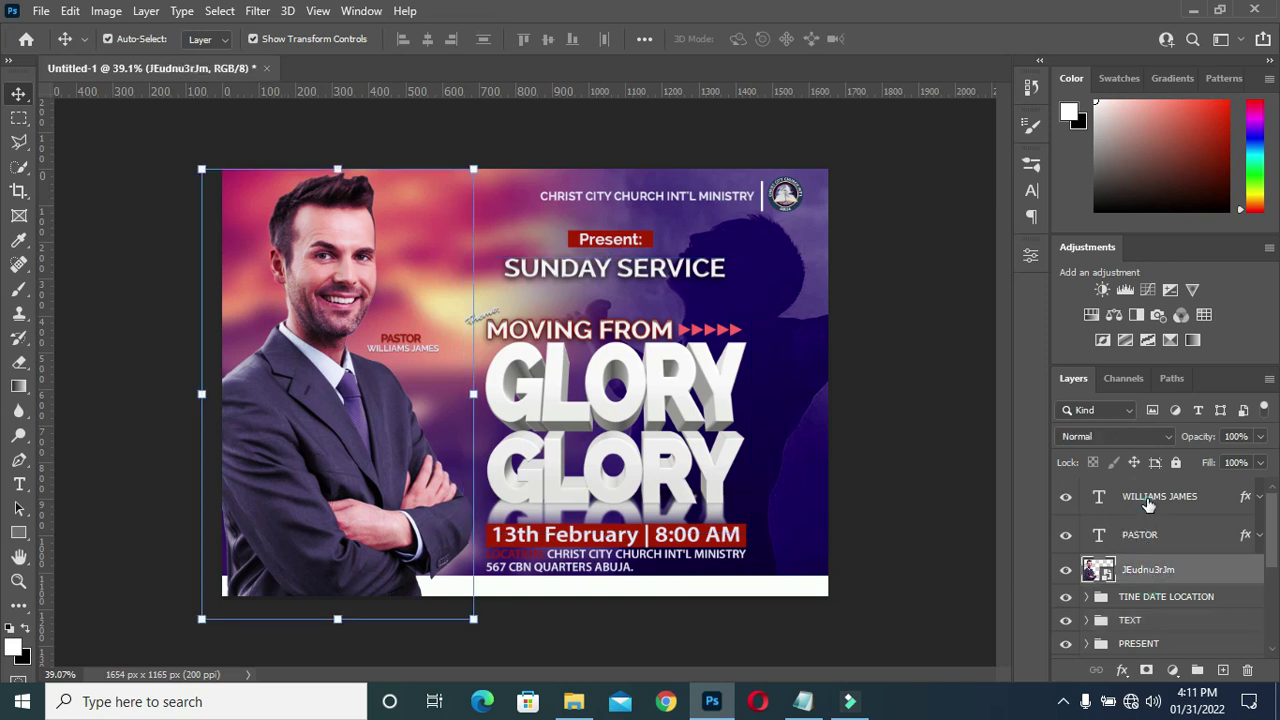
shift+click(1155, 505)
key(ctrl+g)
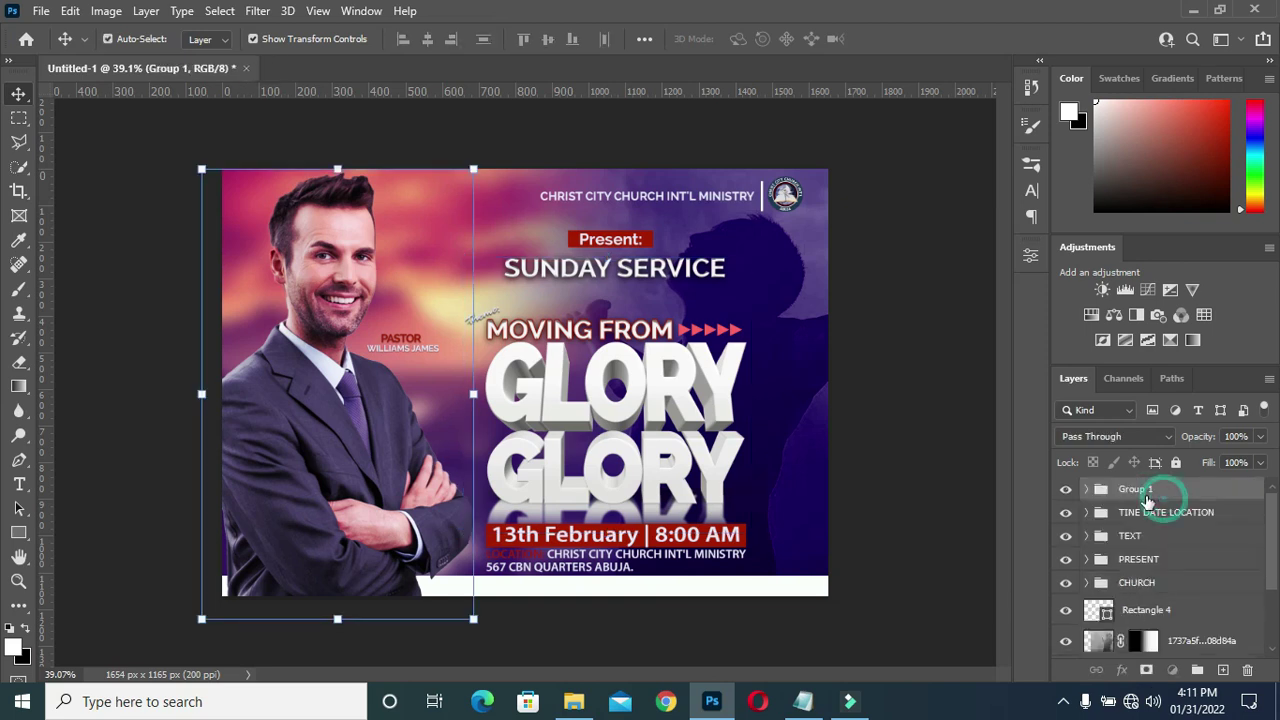
double_click(1137, 487)
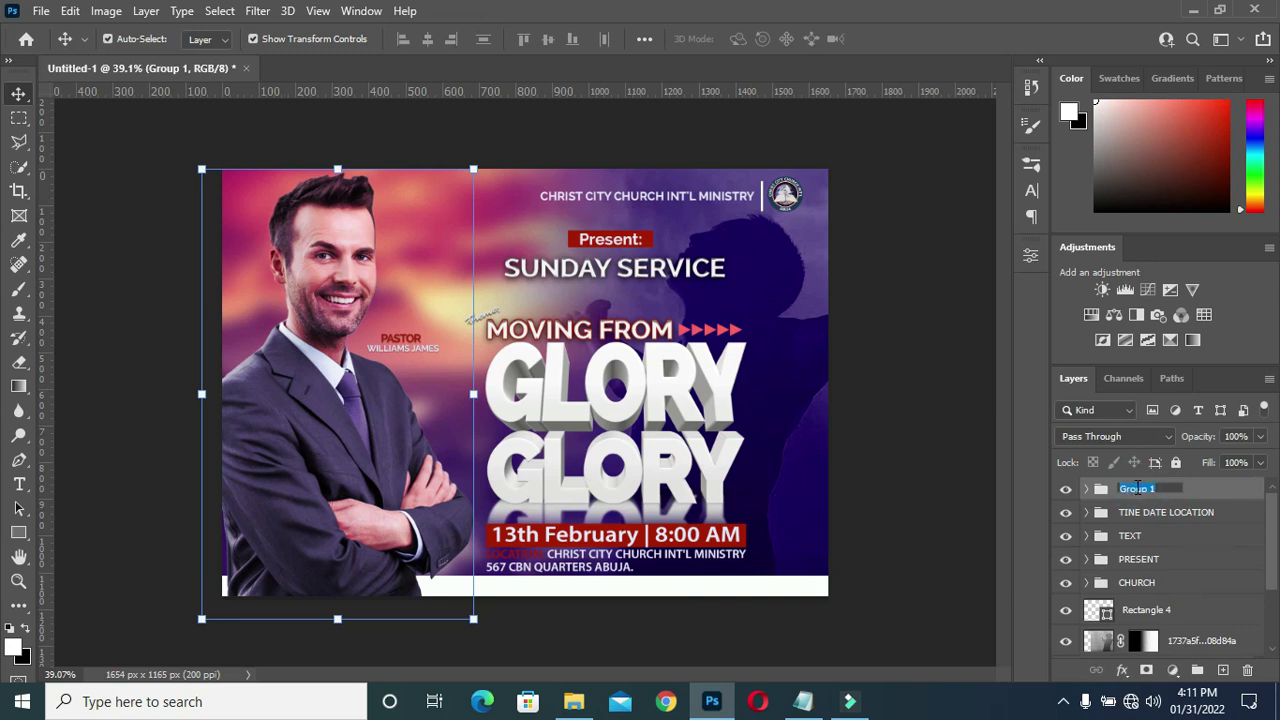
text(PASTOR)
key(Return)
Group Rectangle 4 through Color Fill 1 into a group named BACKGROUND.
click(1148, 610)
scroll(1148, 610, down, 3)
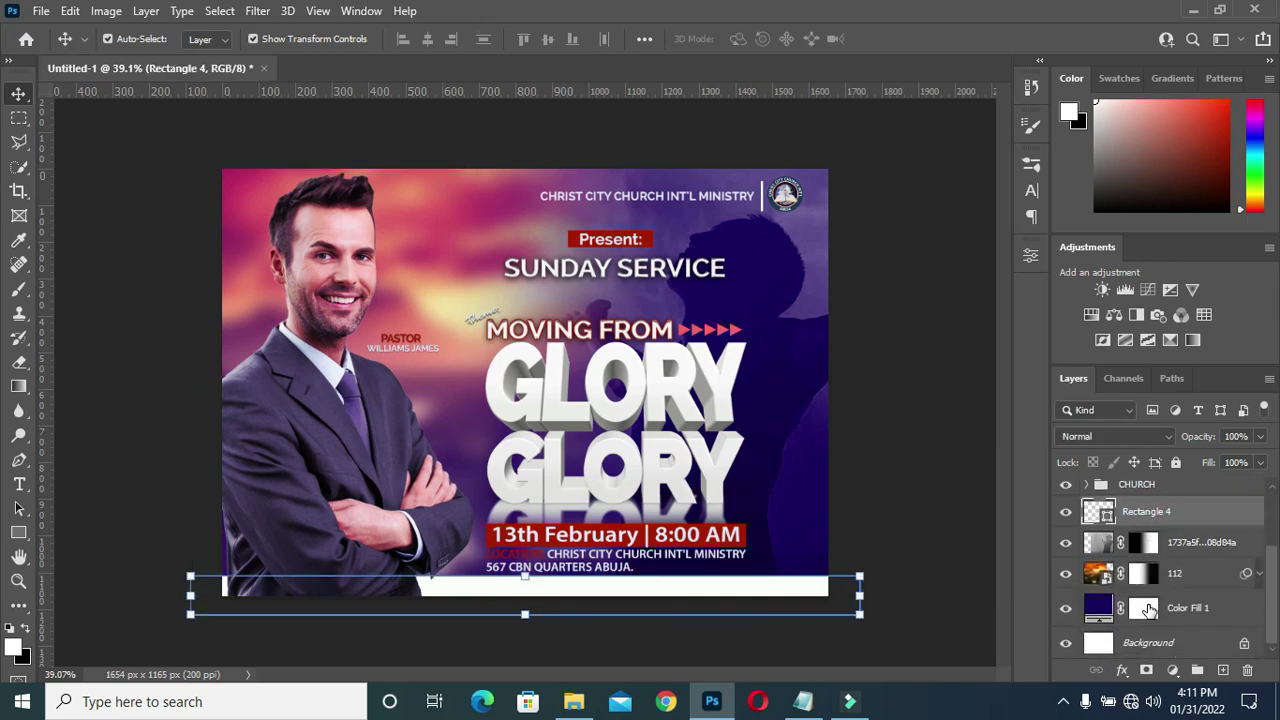
shift+click(1199, 615)
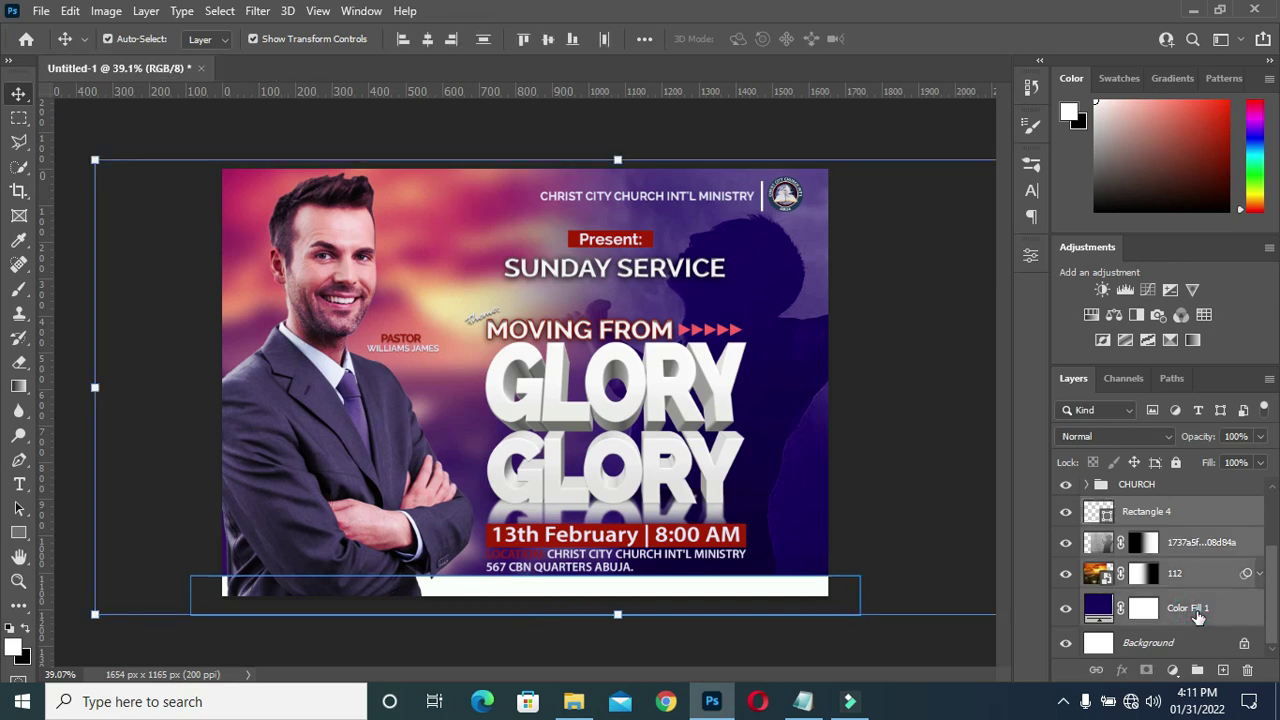
key(ctrl+g)
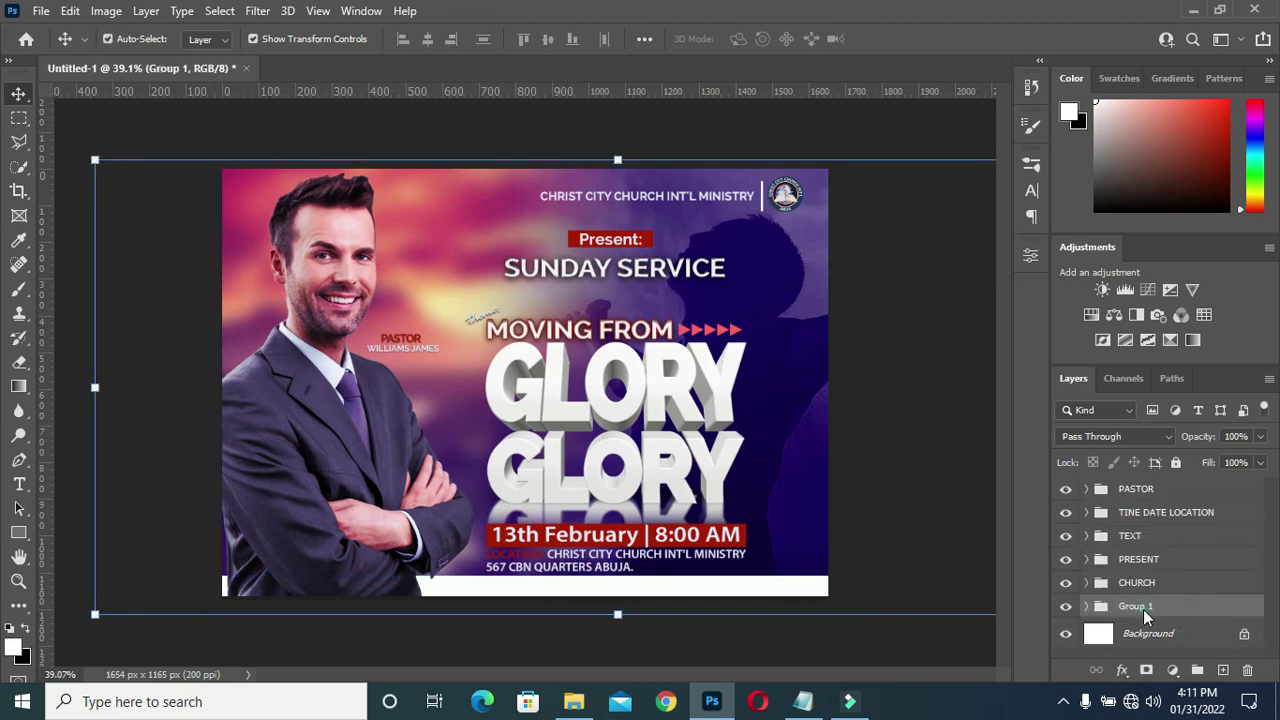
click(1143, 609)
double_click(1146, 608)
text(BACKGR)
text(OUN)
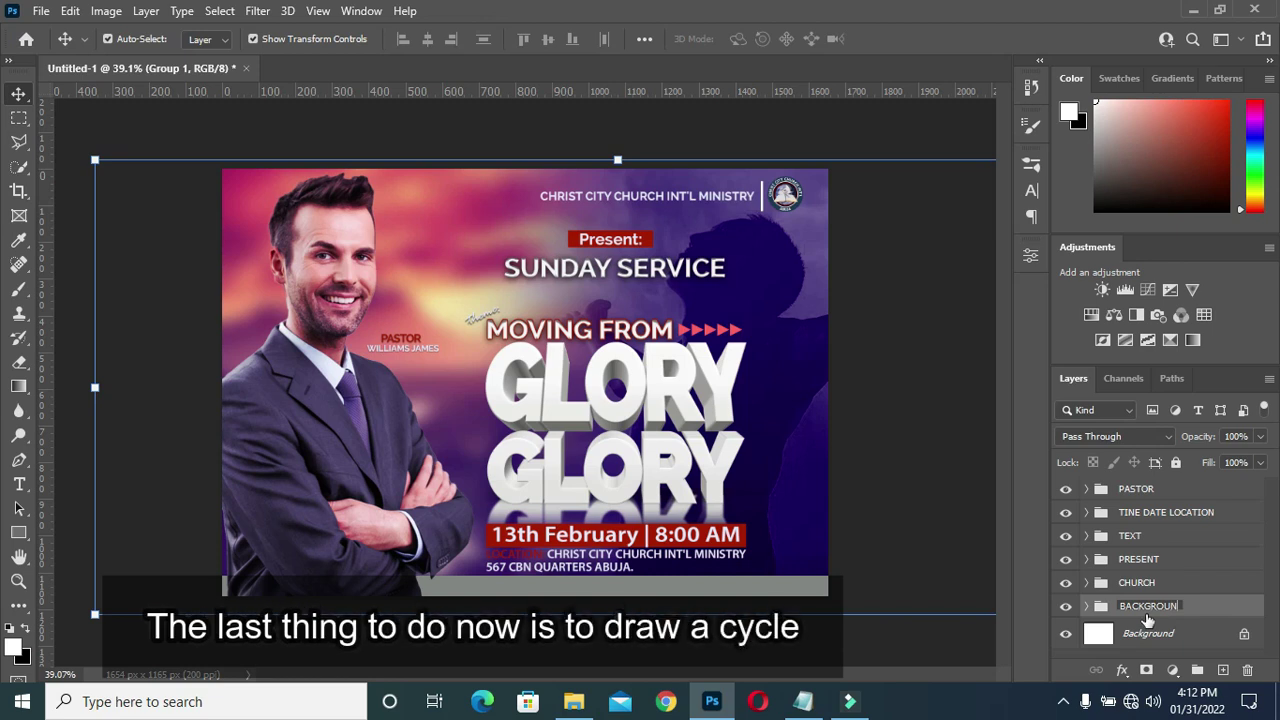
text(D)
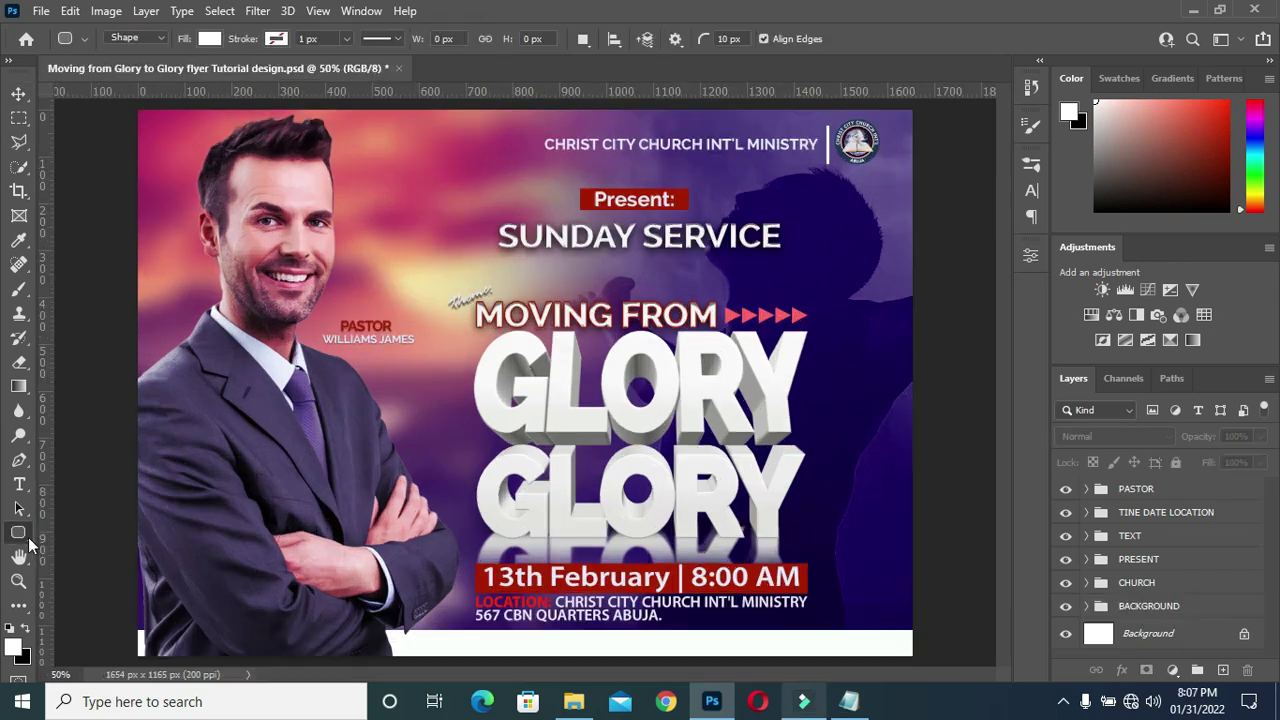
right_click(19, 533)
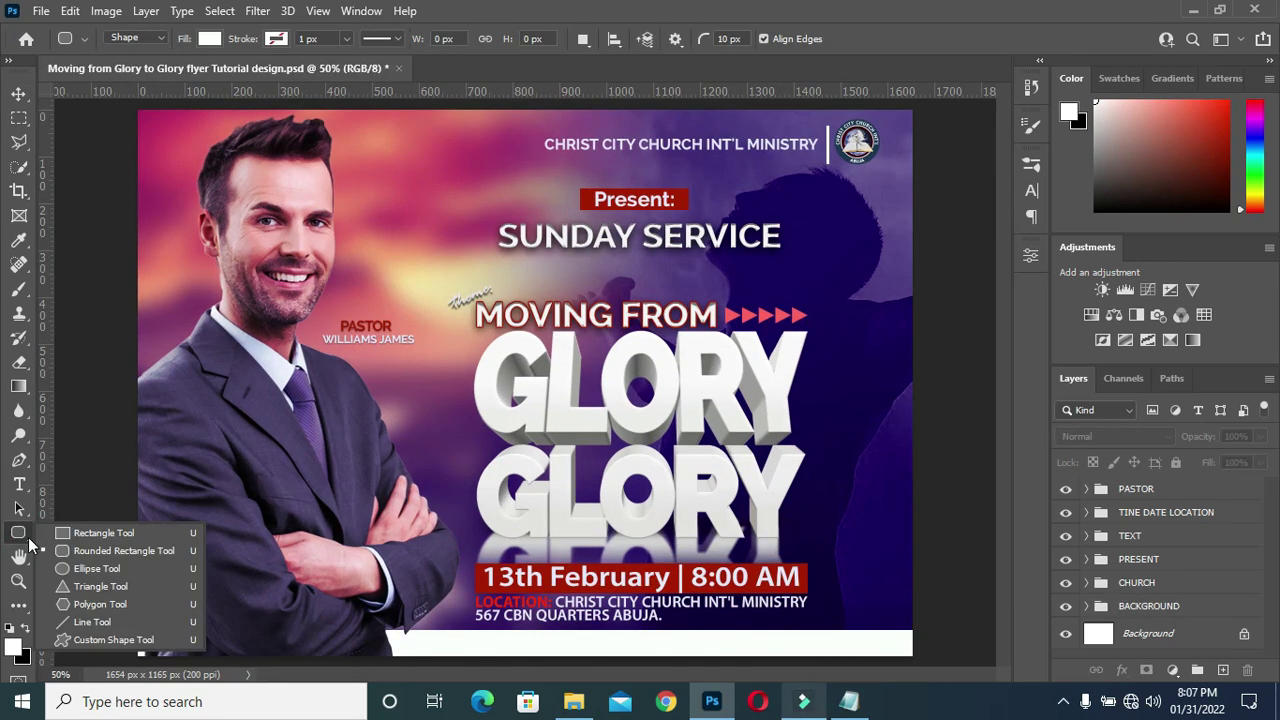
Draw a circle between the GLORY words with no fill and a dark red outline.
click(94, 569)
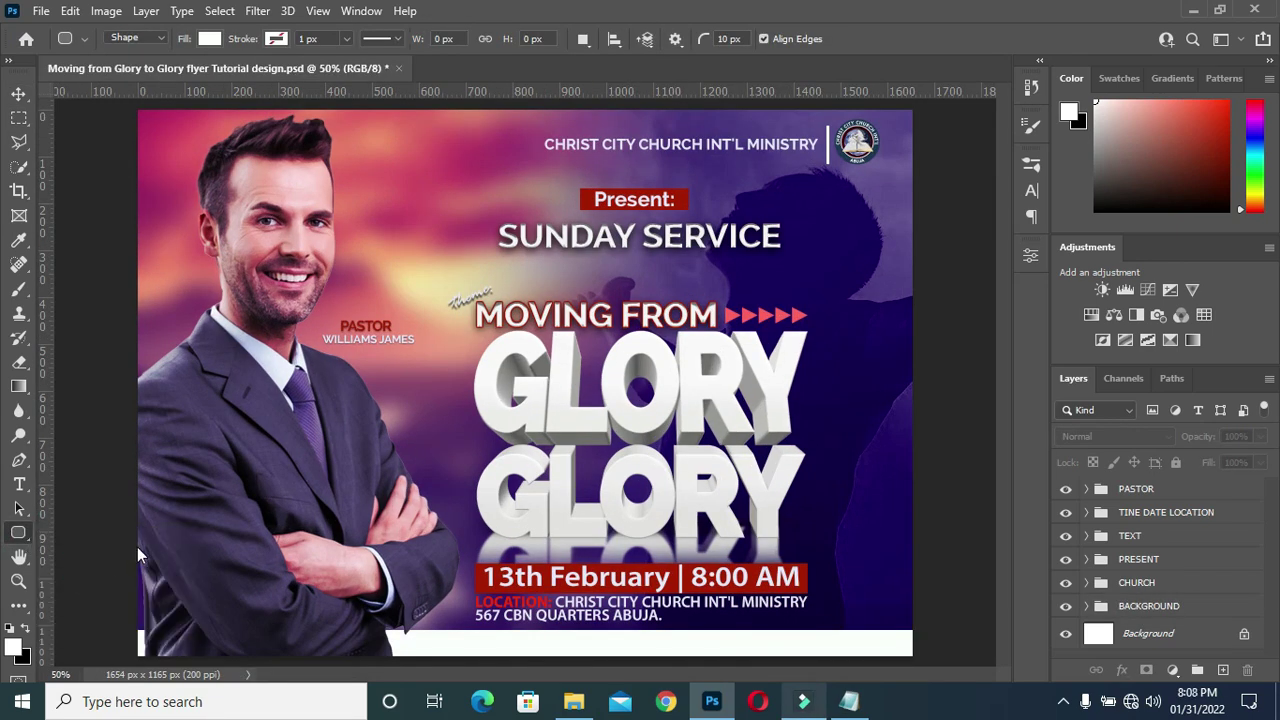
drag(617, 418, 683, 484)
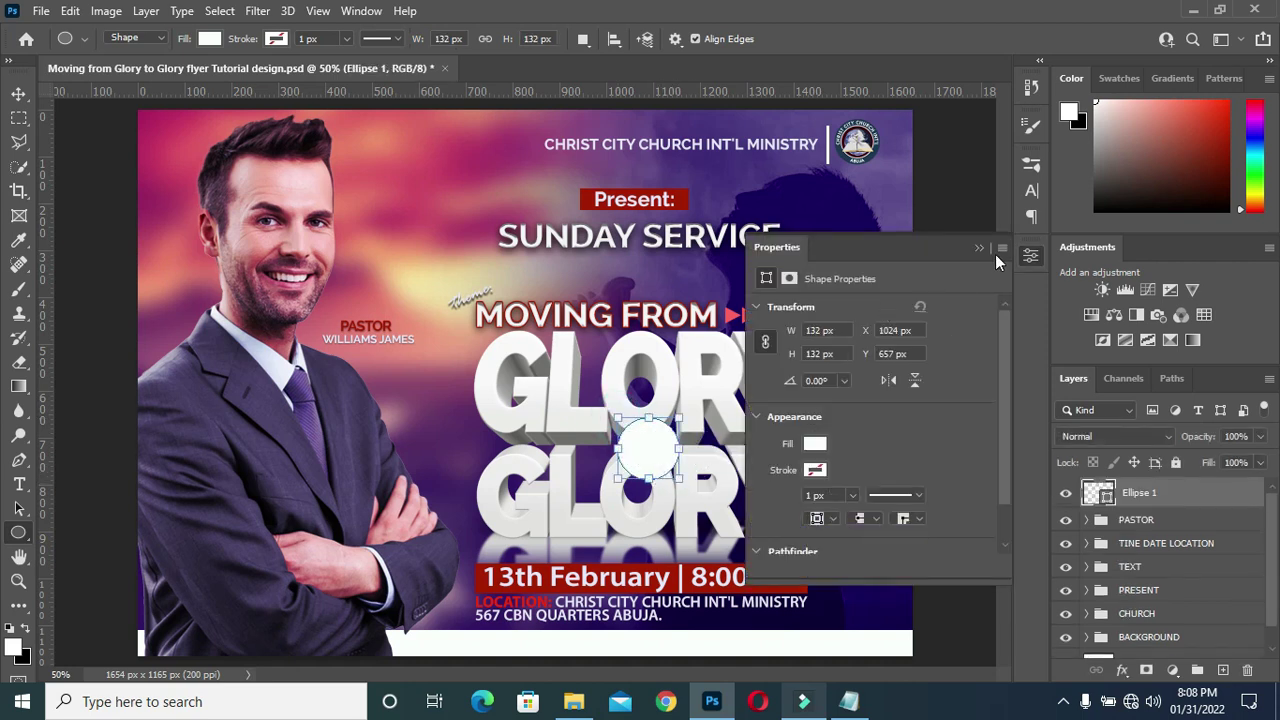
click(814, 443)
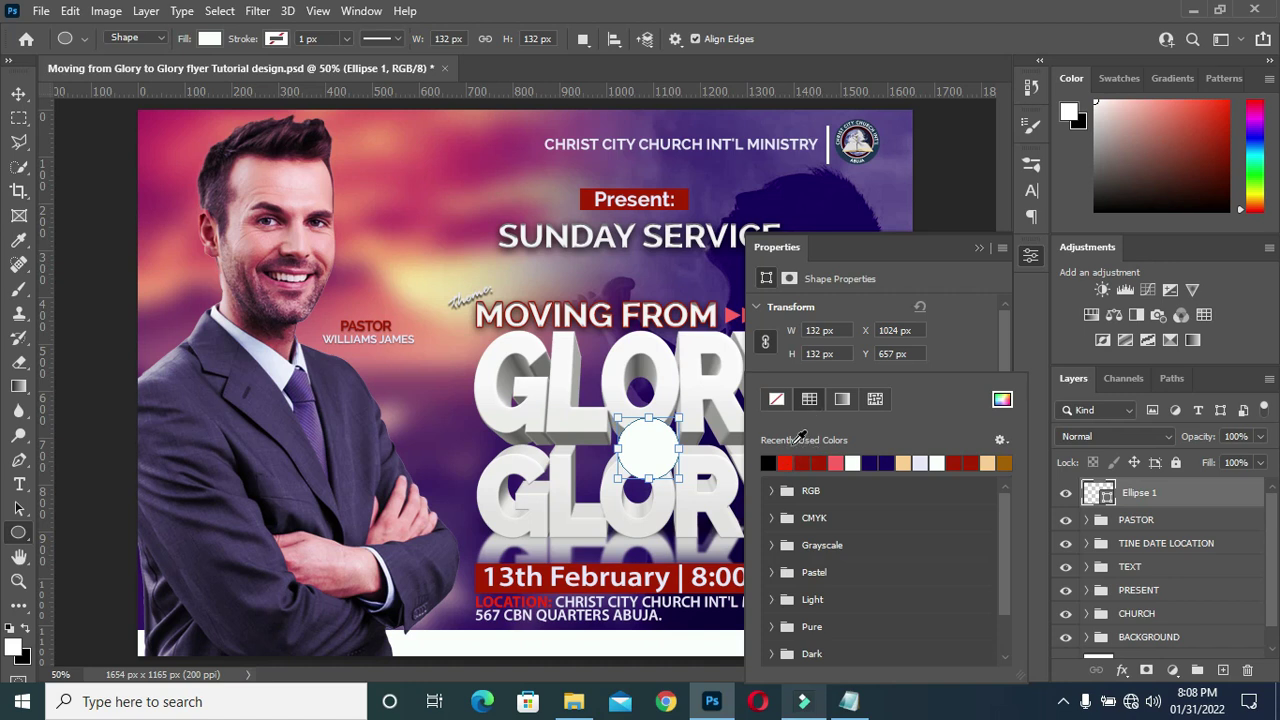
click(777, 399)
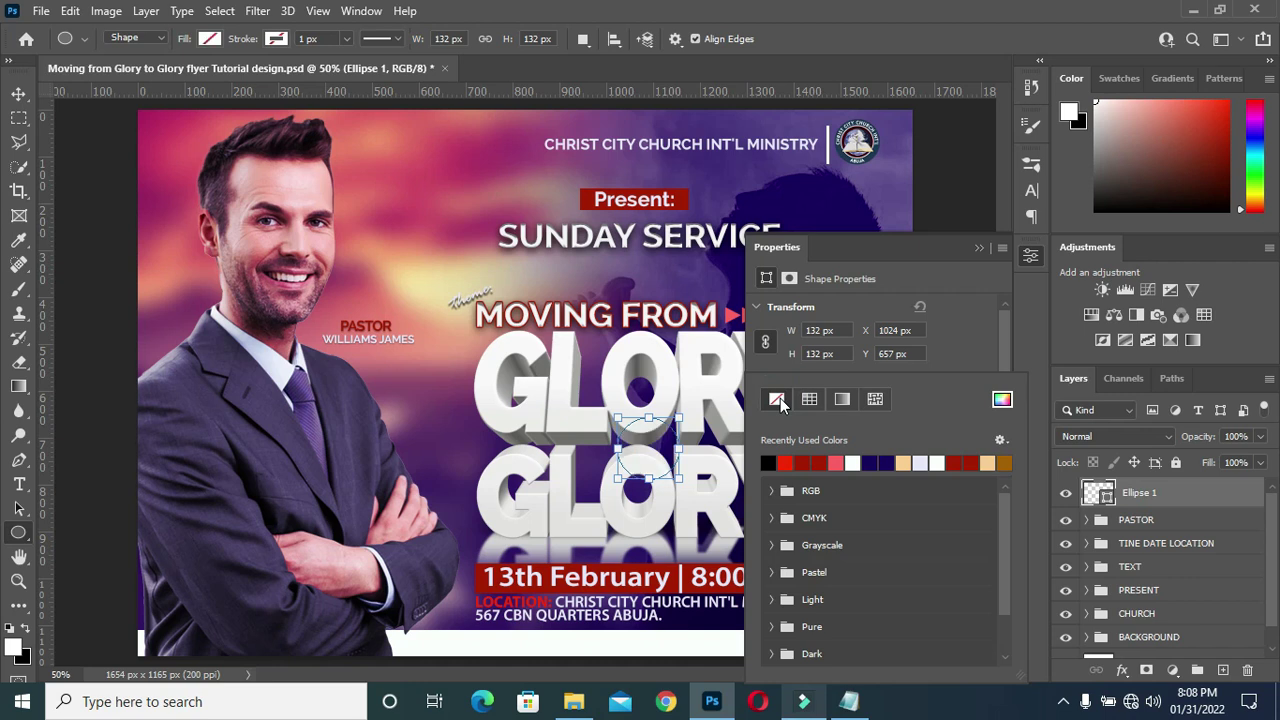
click(953, 349)
click(812, 470)
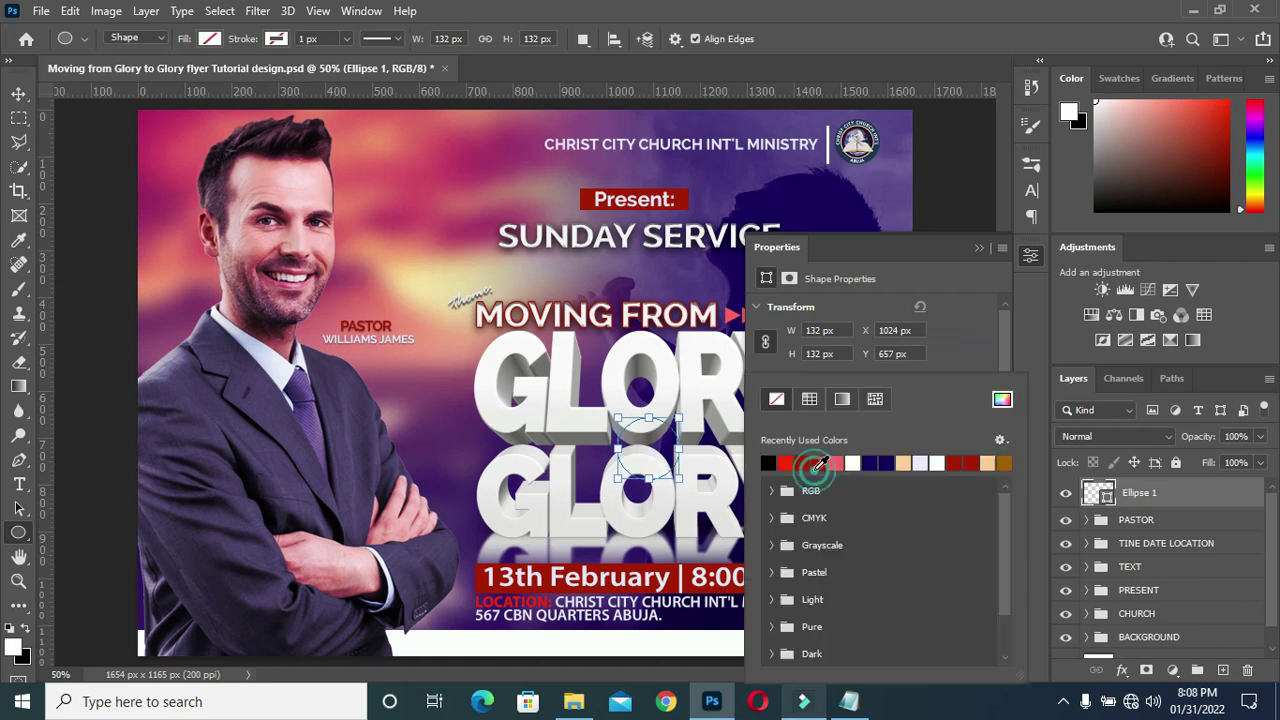
click(808, 462)
click(960, 350)
Set the circle's outline width to 4 px.
drag(854, 496, 850, 492)
click(979, 247)
scroll(705, 492, up, 5)
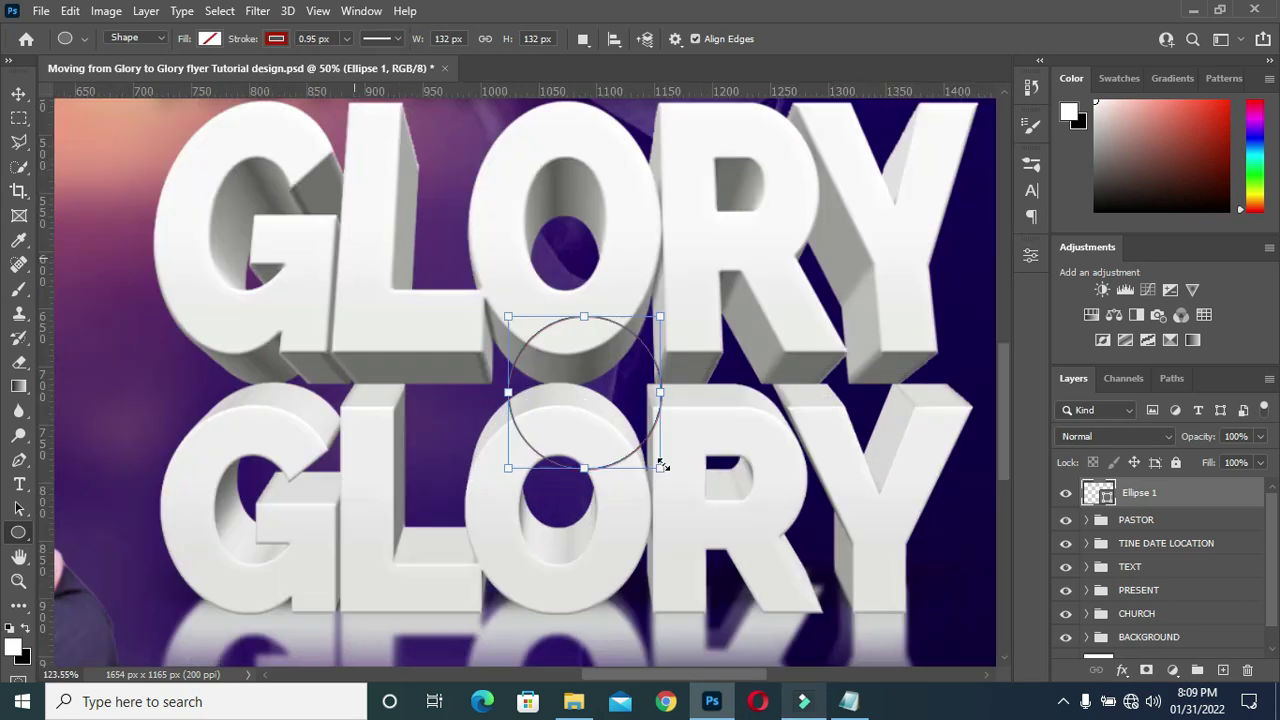
click(1030, 255)
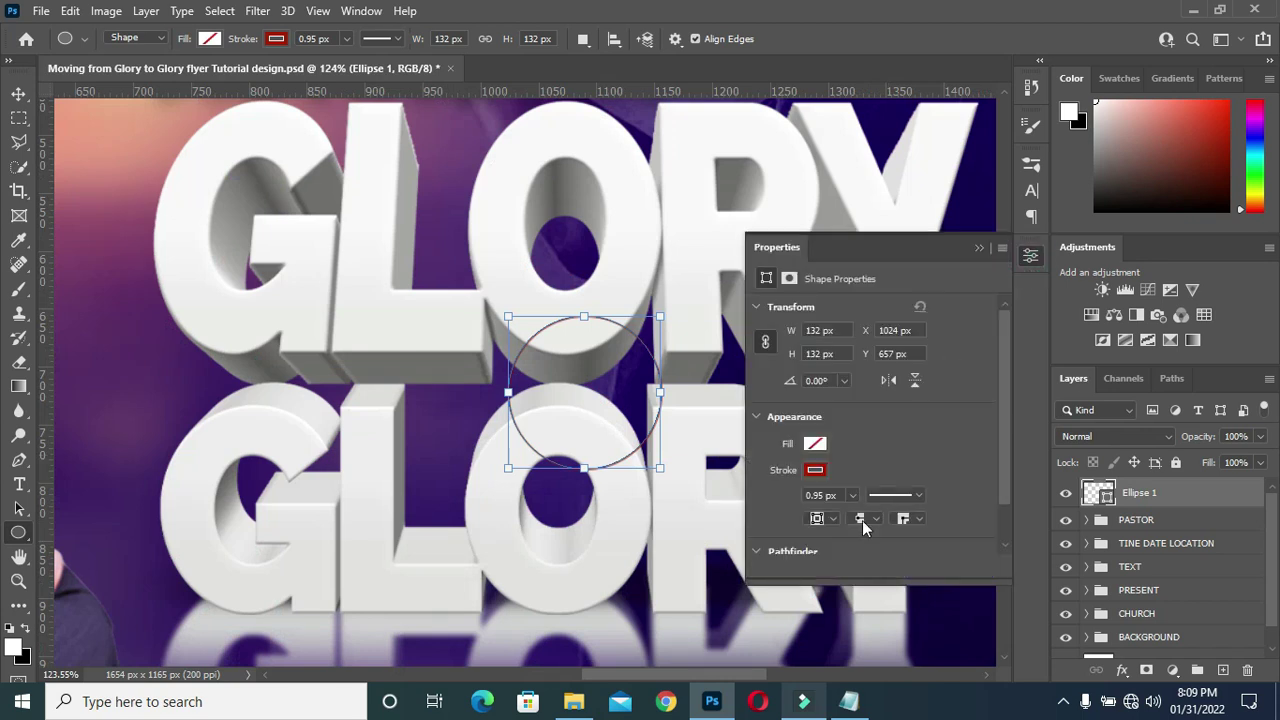
click(854, 498)
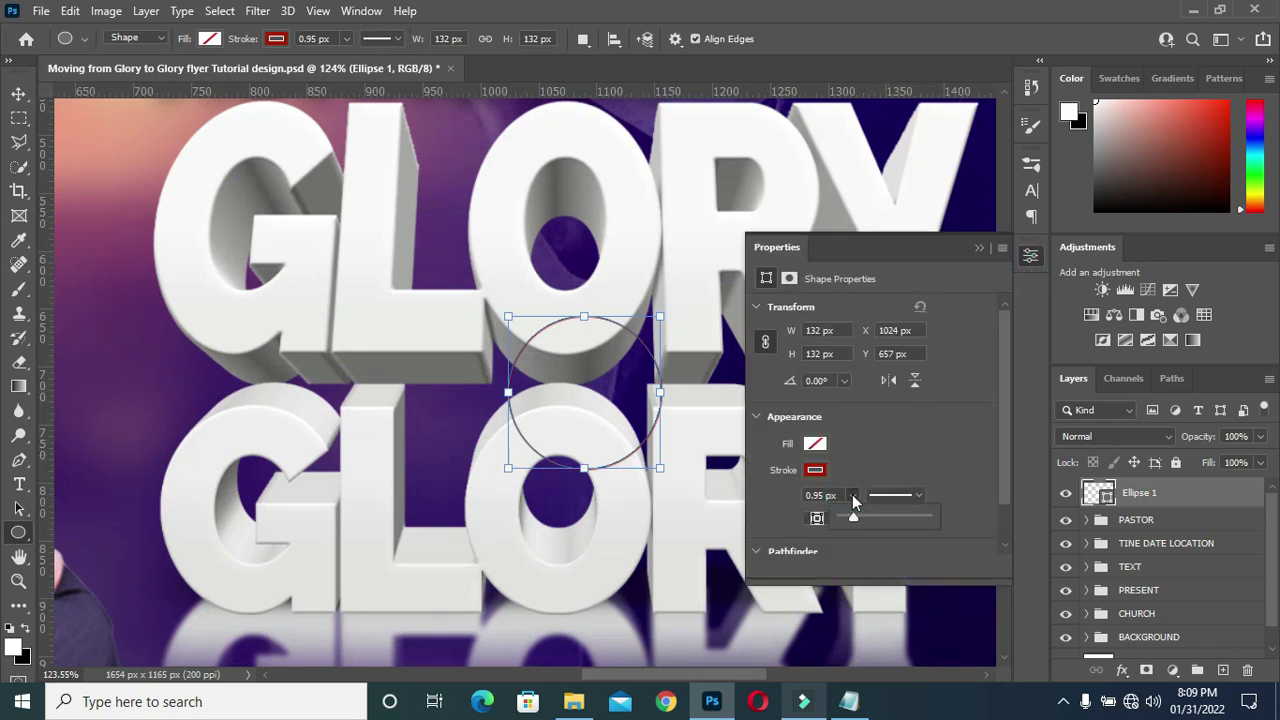
drag(855, 517, 860, 518)
click(843, 496)
drag(840, 493, 812, 499)
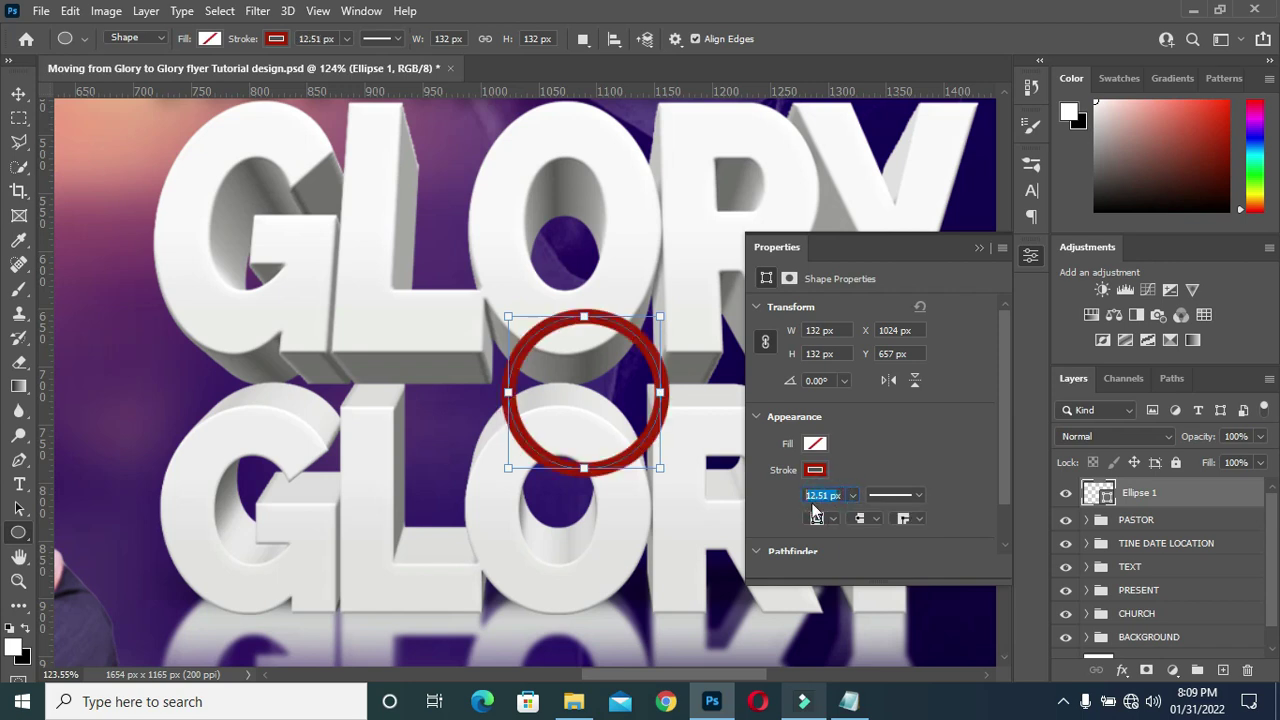
text(8x)
key(Return)
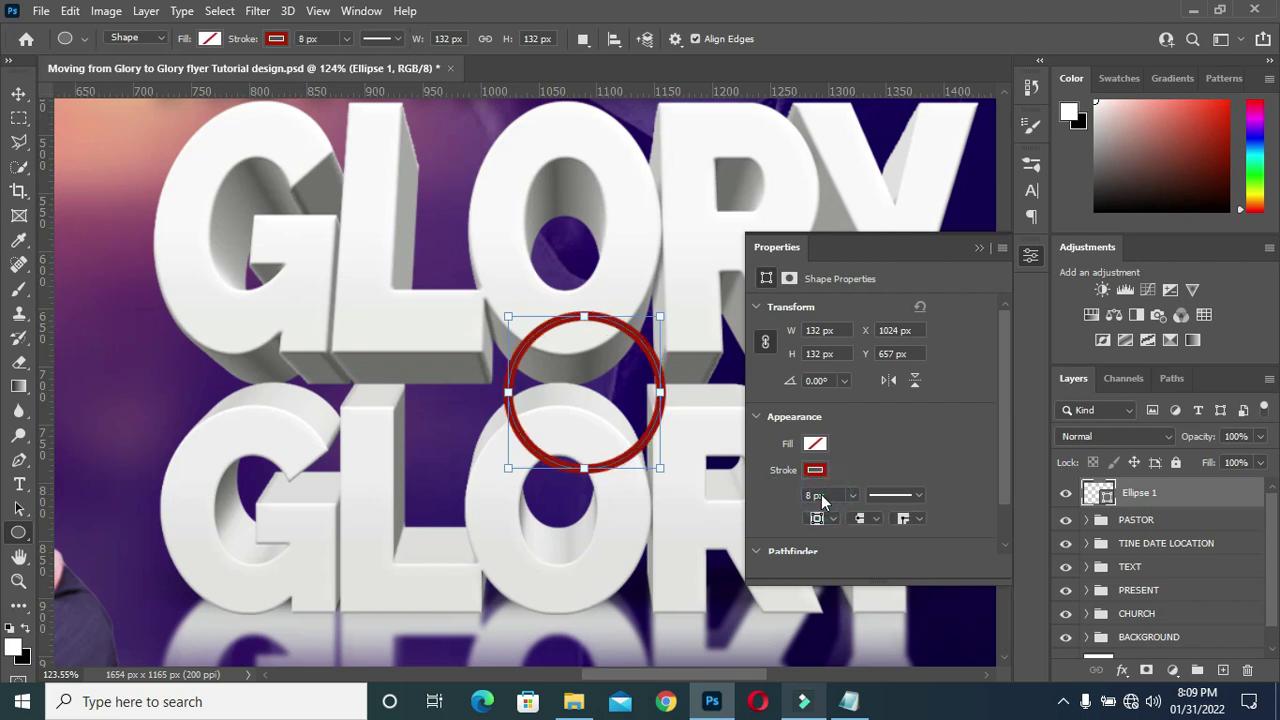
click(816, 495)
text(4)
key(Return)
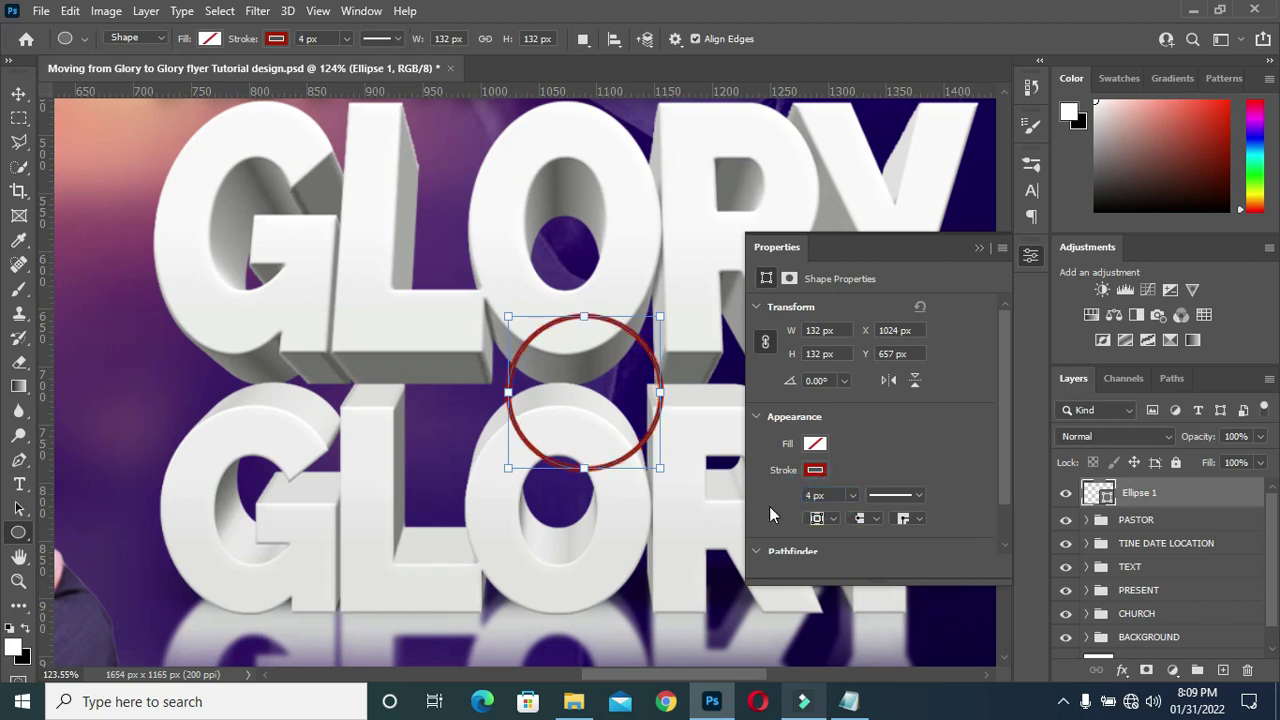
Make the outline dashed with dash length 1 for a dotted ring, then duplicate the circle.
click(918, 500)
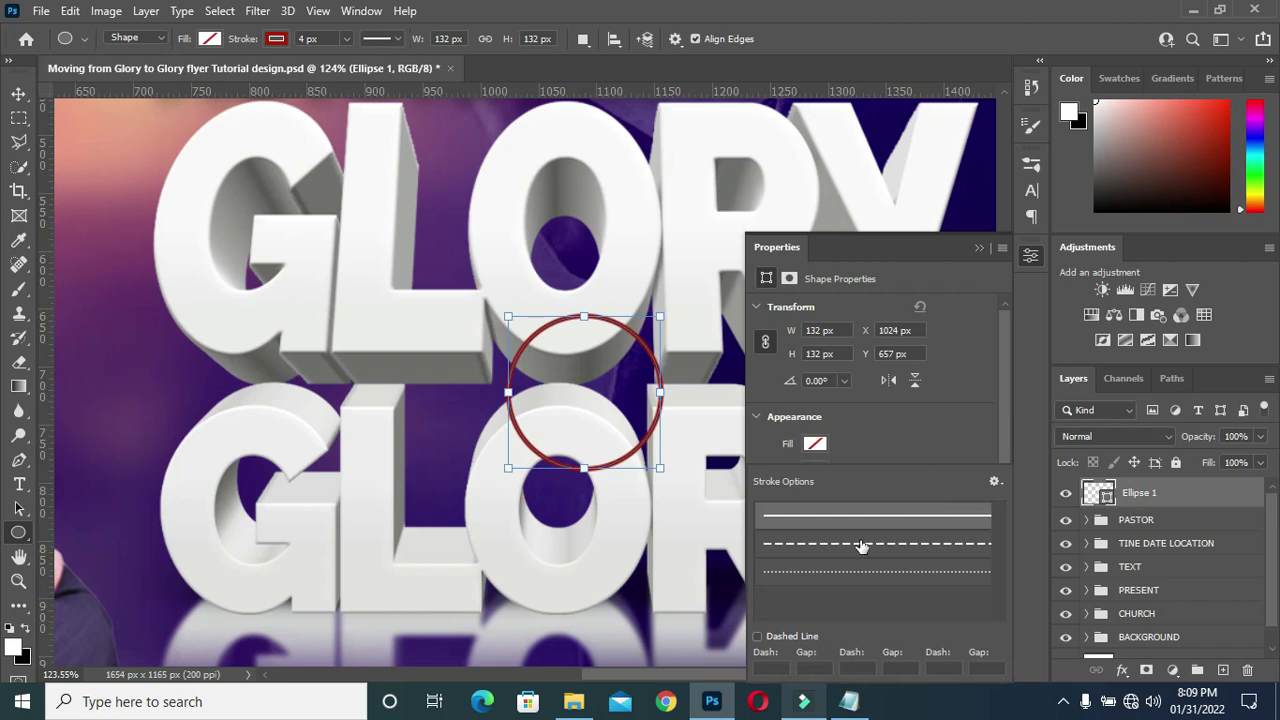
click(860, 540)
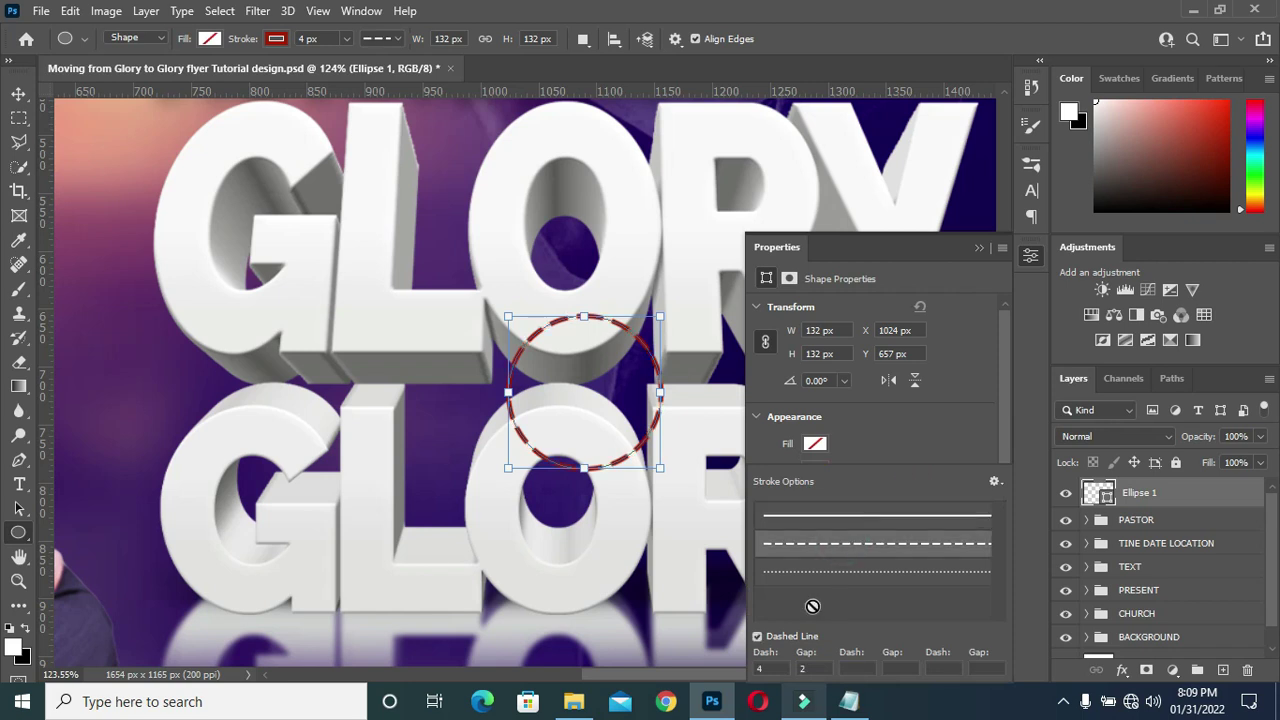
double_click(760, 668)
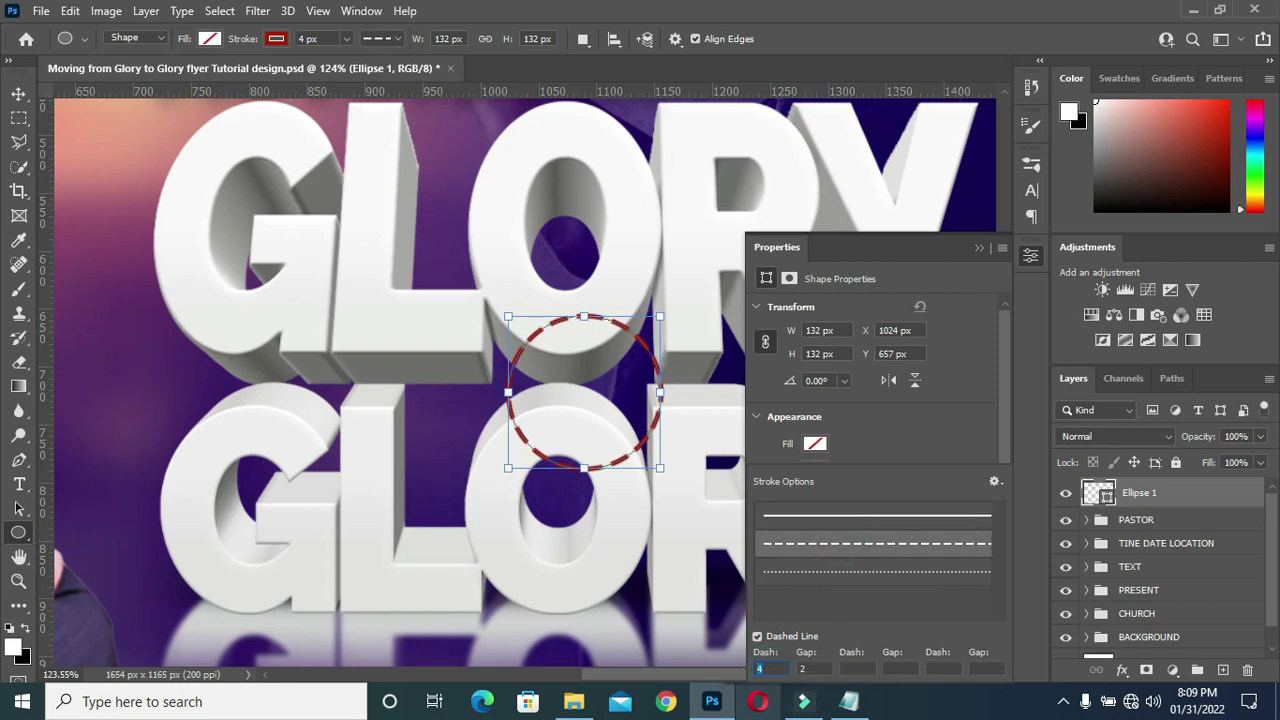
text(1)
key(Return)
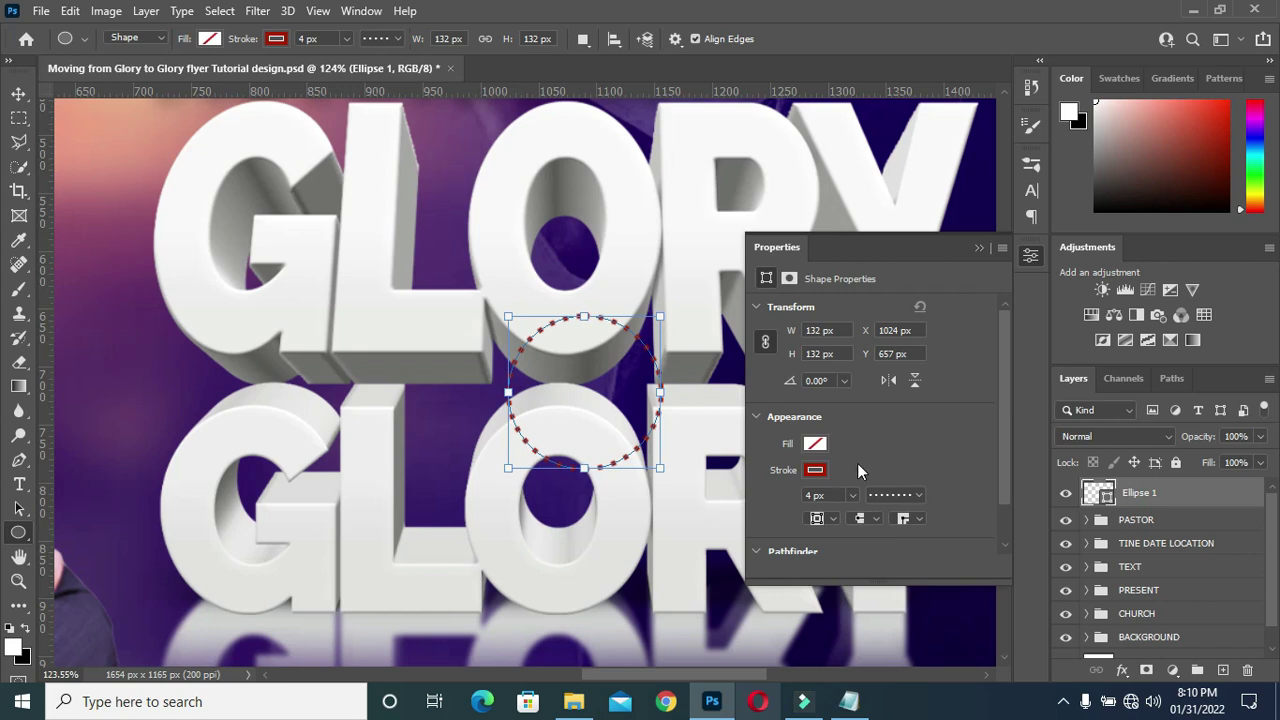
click(18, 93)
key(ctrl+j)
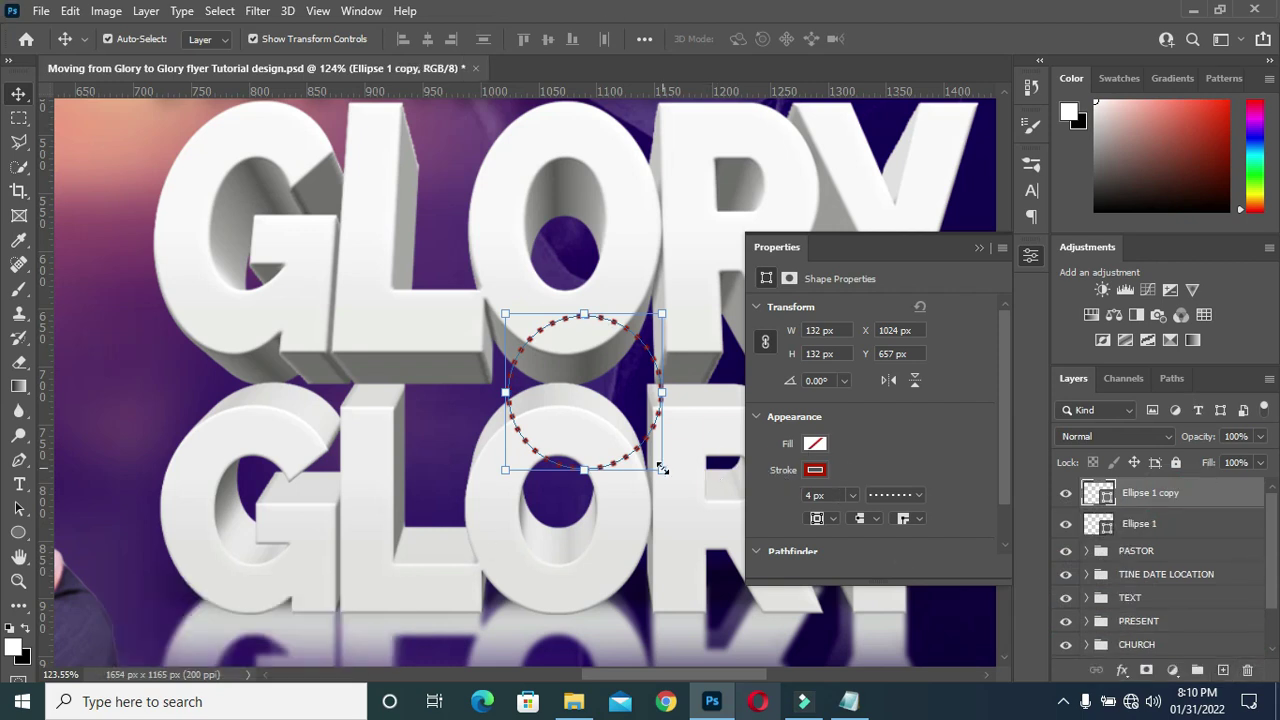
Shrink the circle copy to 117 px and fill it solid dark red.
drag(662, 469, 652, 461)
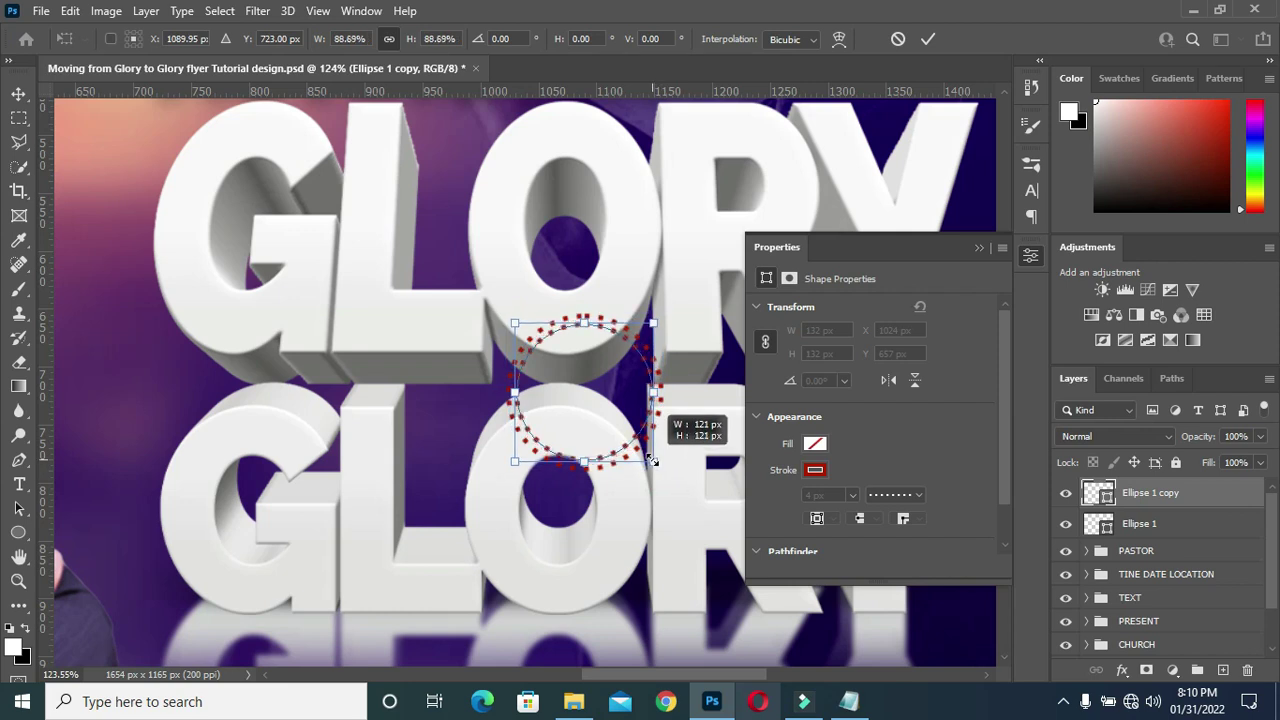
click(815, 476)
click(815, 476)
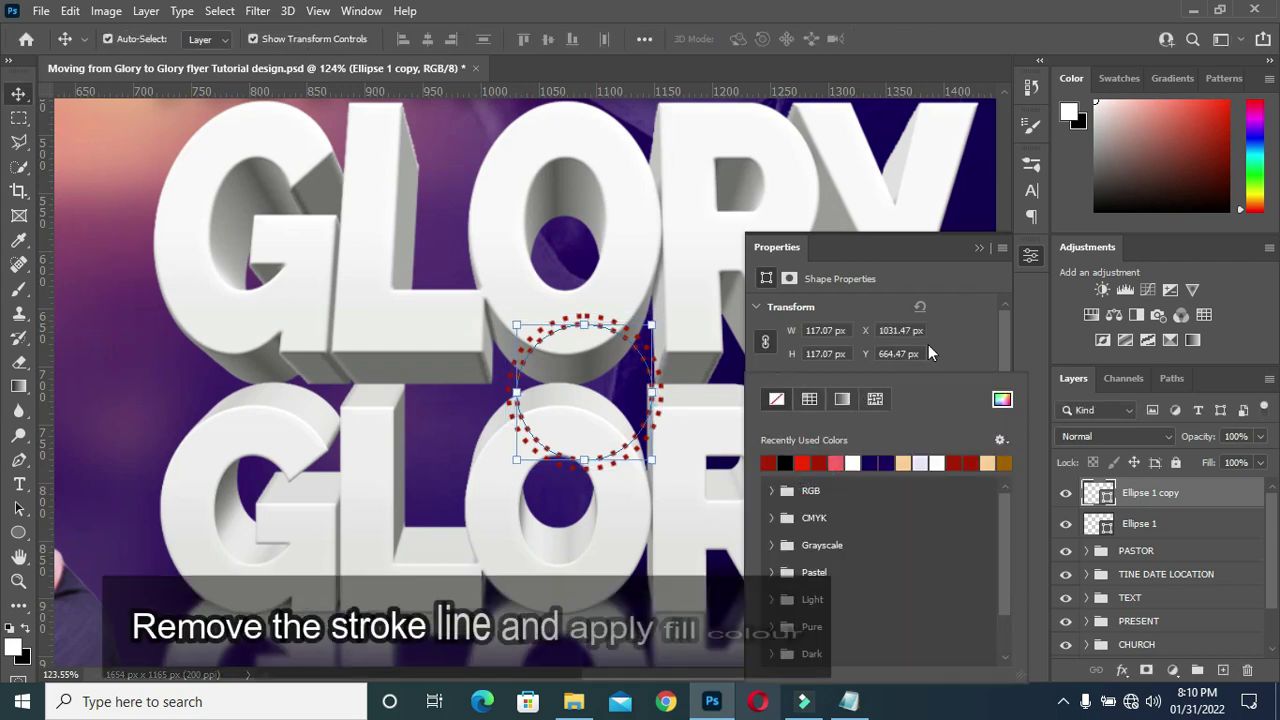
click(966, 354)
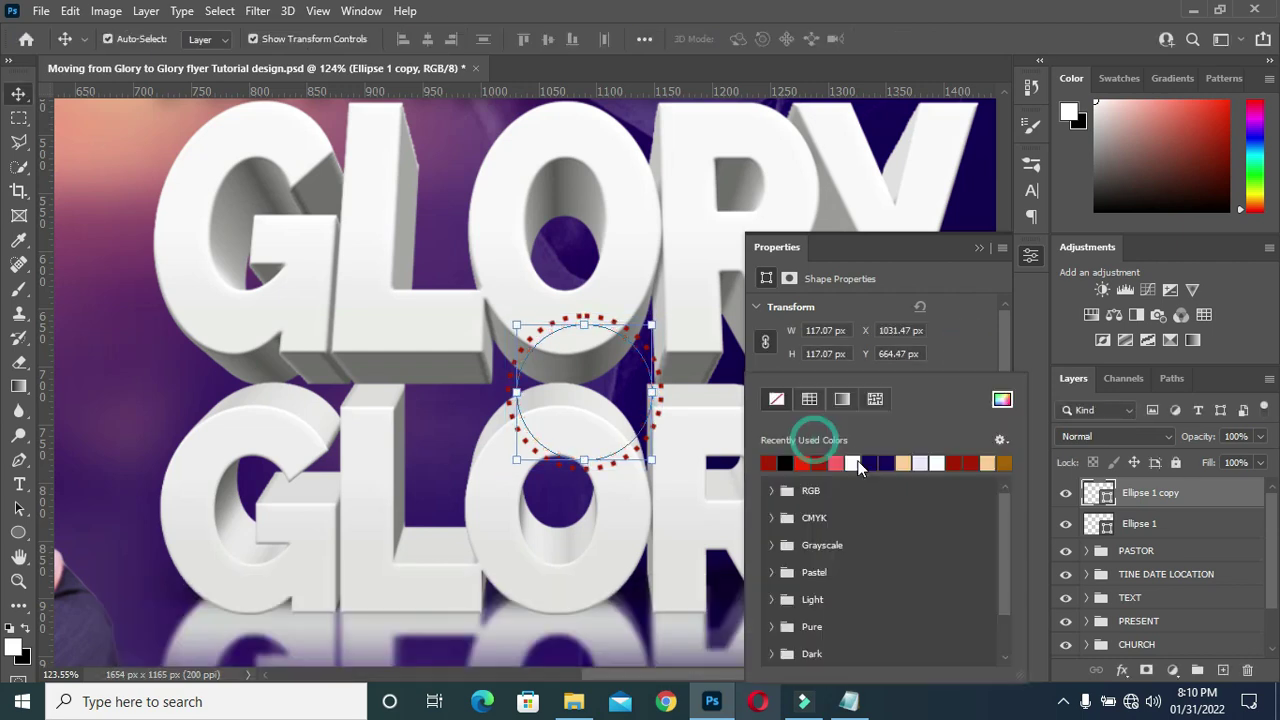
click(815, 443)
click(818, 462)
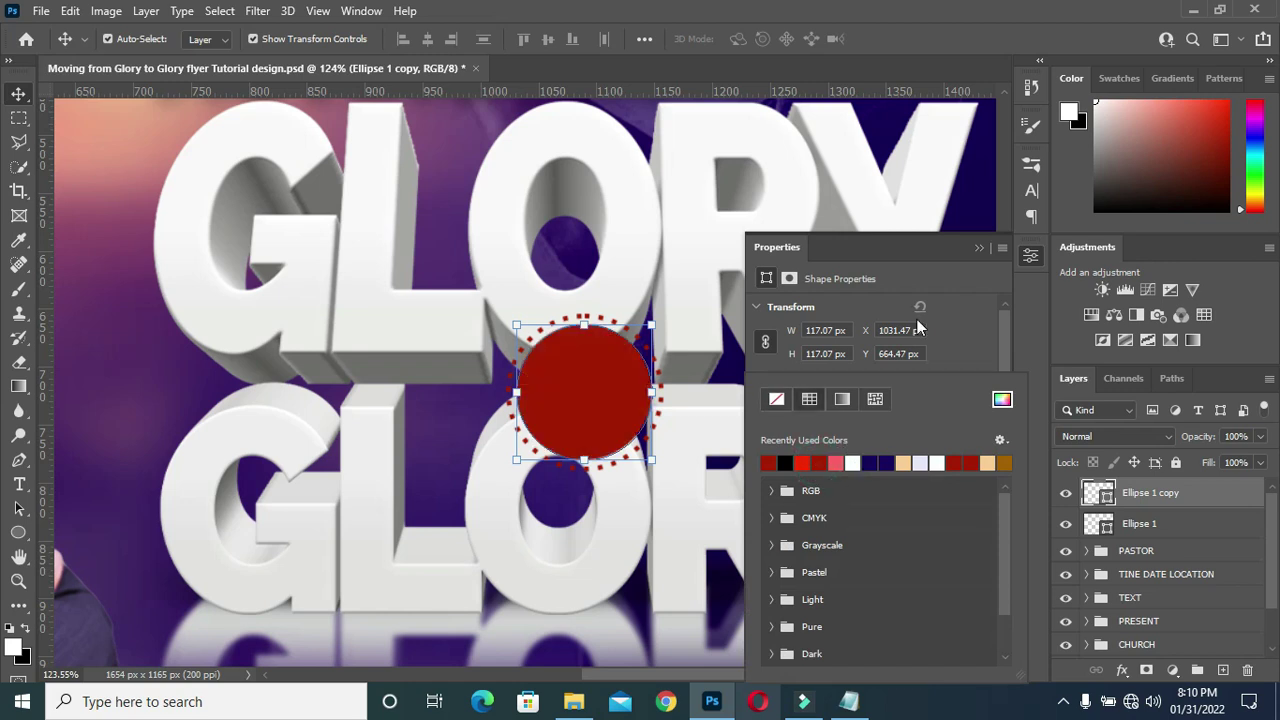
click(979, 247)
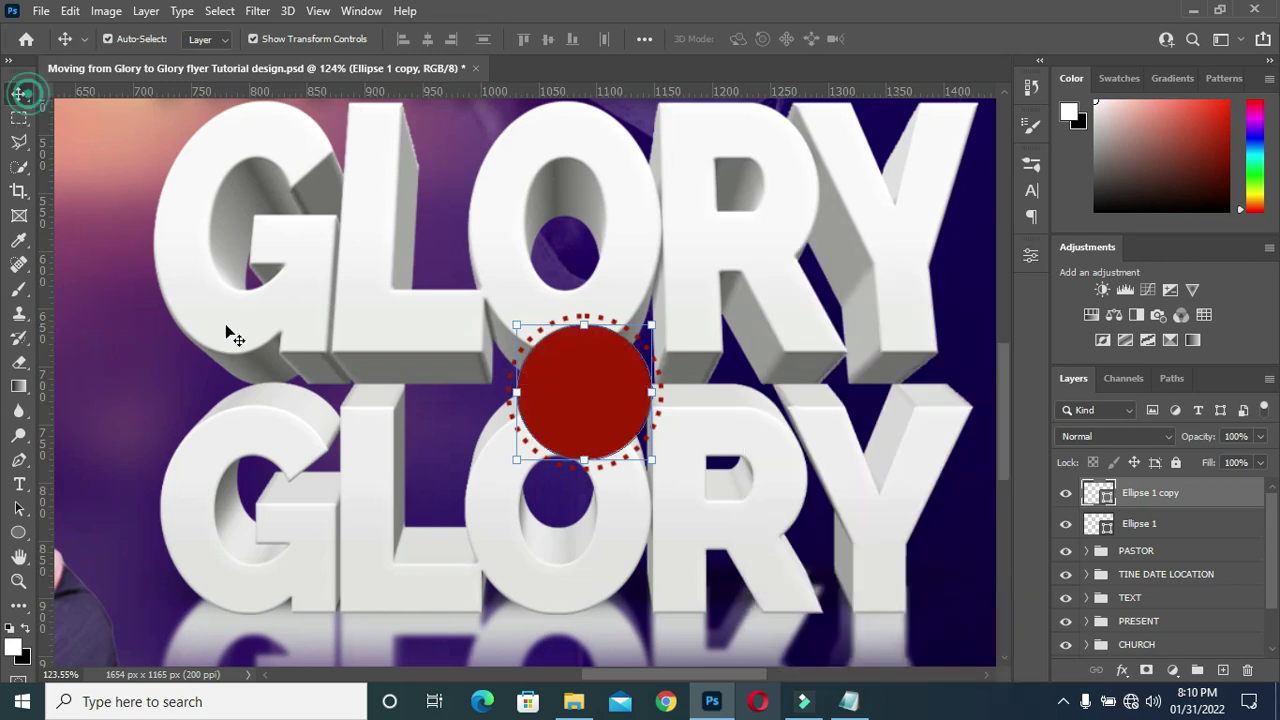
scroll(583, 422, down, 1)
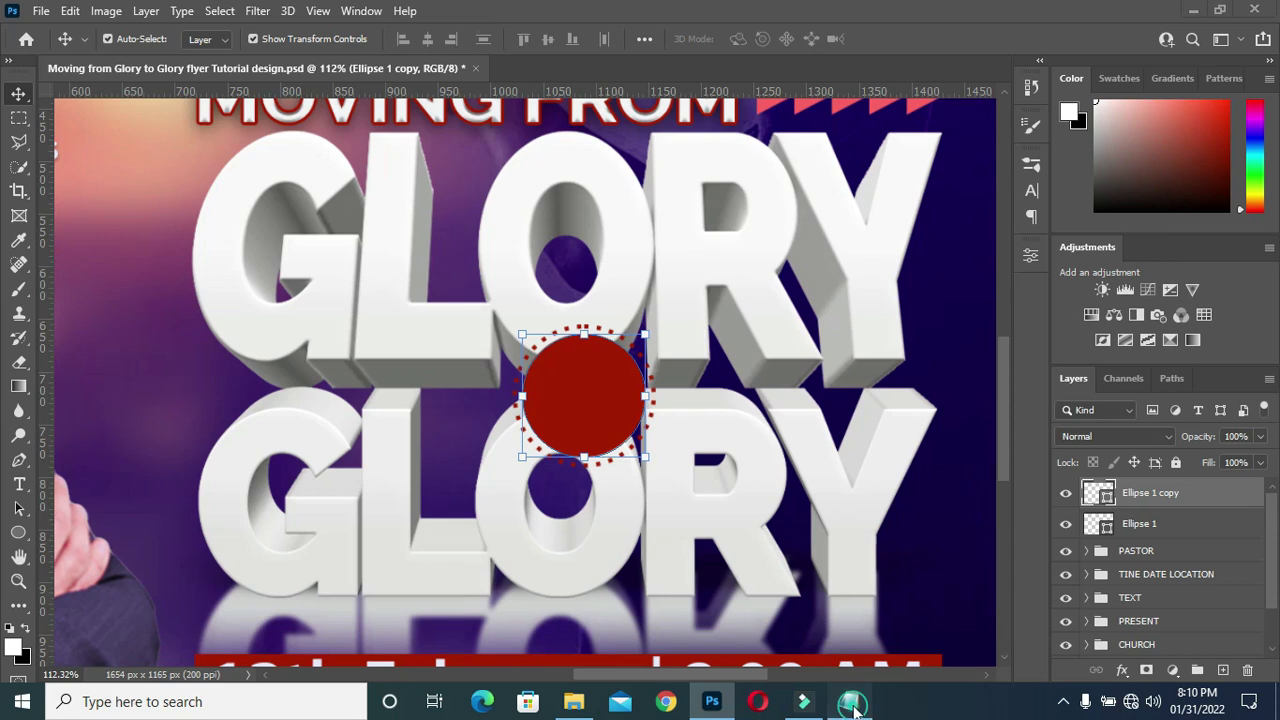
Copy the word TO from the Notepad event notes, then minimize Notepad.
click(848, 701)
double_click(333, 384)
key(ctrl+c)
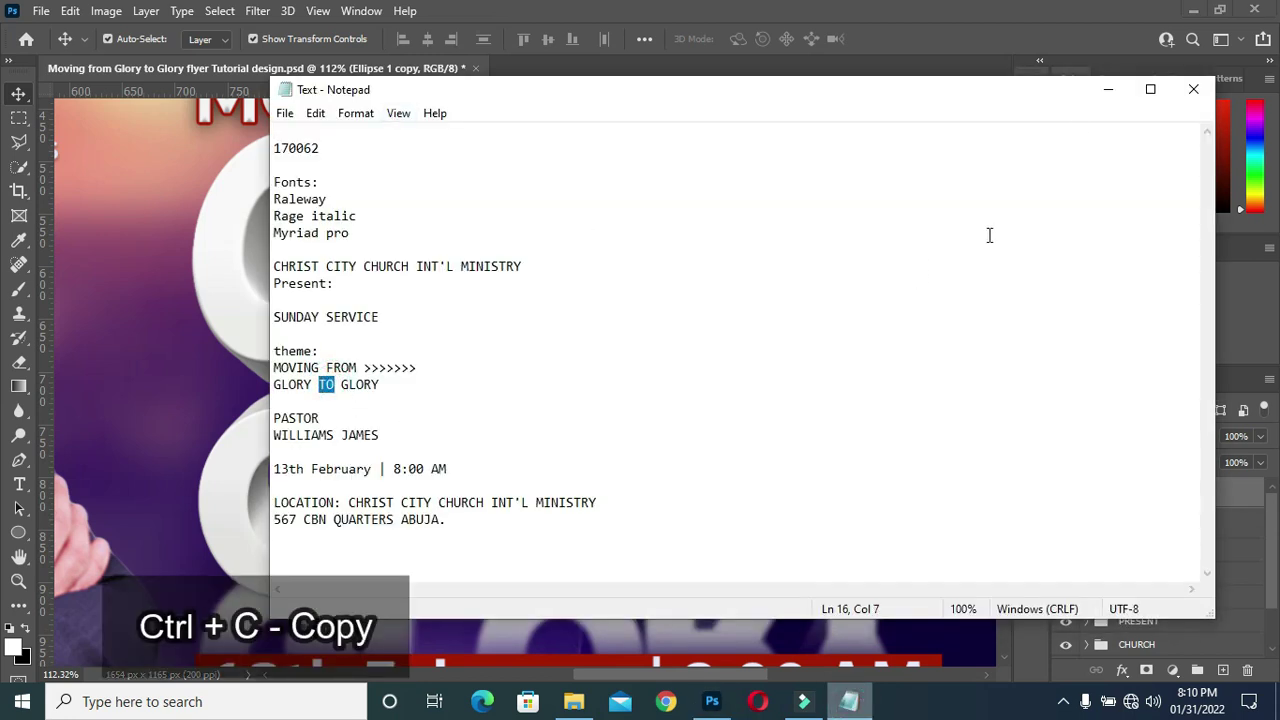
click(1108, 90)
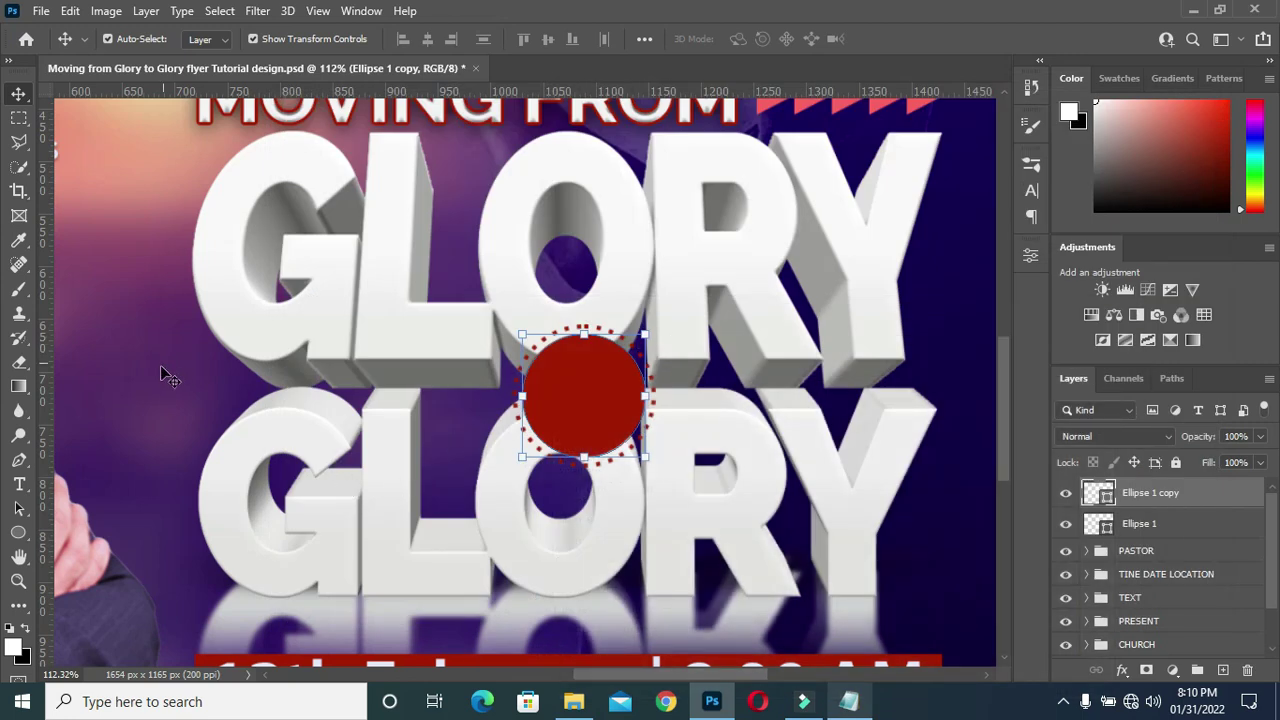
Add a white TO text layer left of the GLORY words.
key(t)
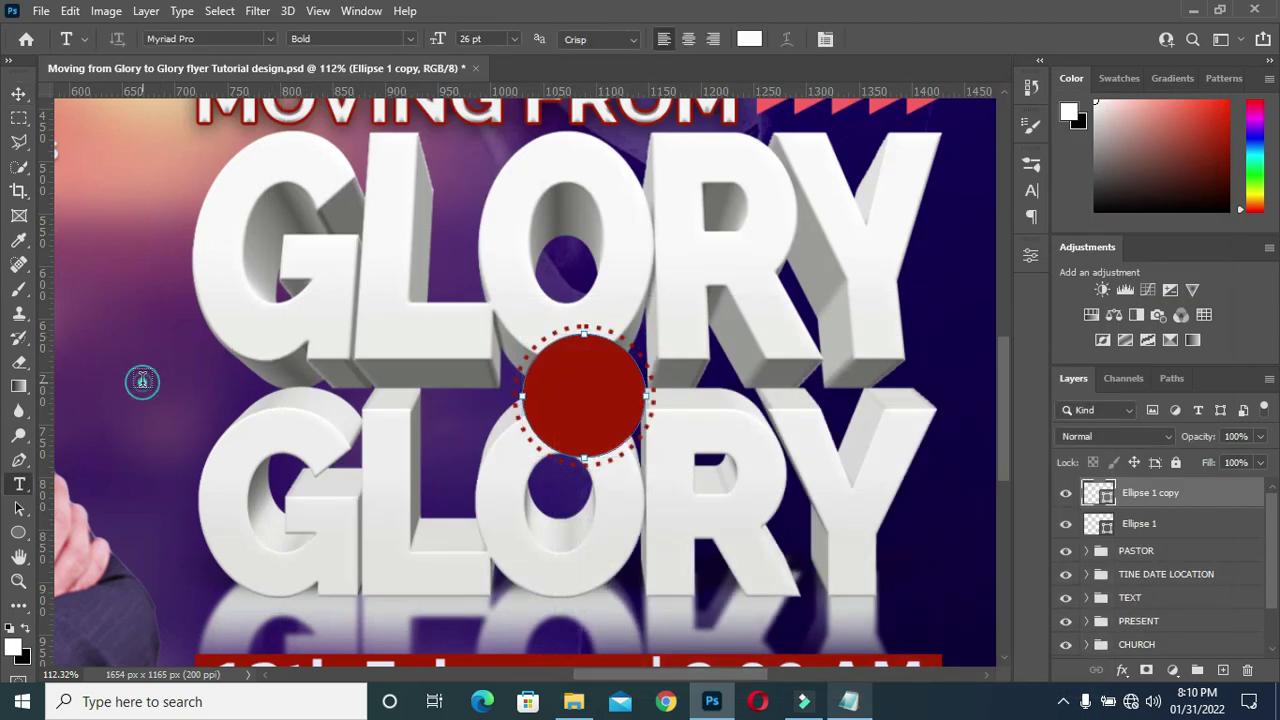
click(183, 388)
key(ctrl+v)
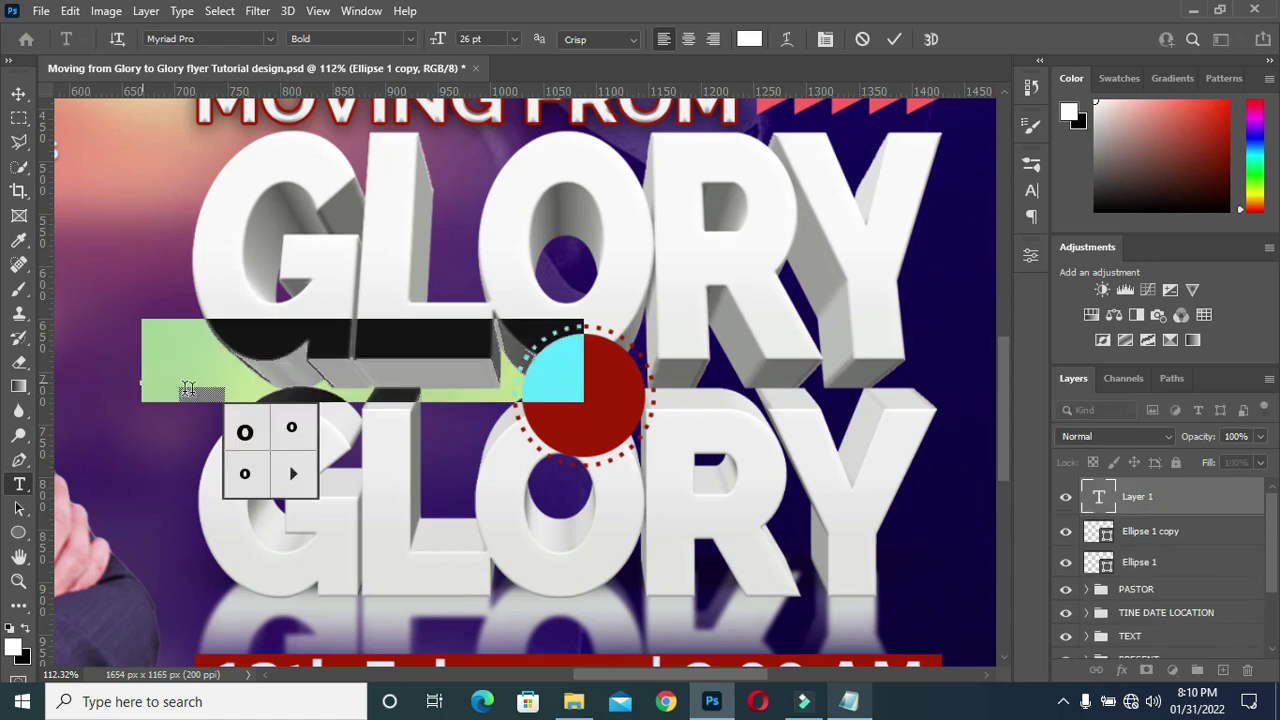
key(ctrl+v)
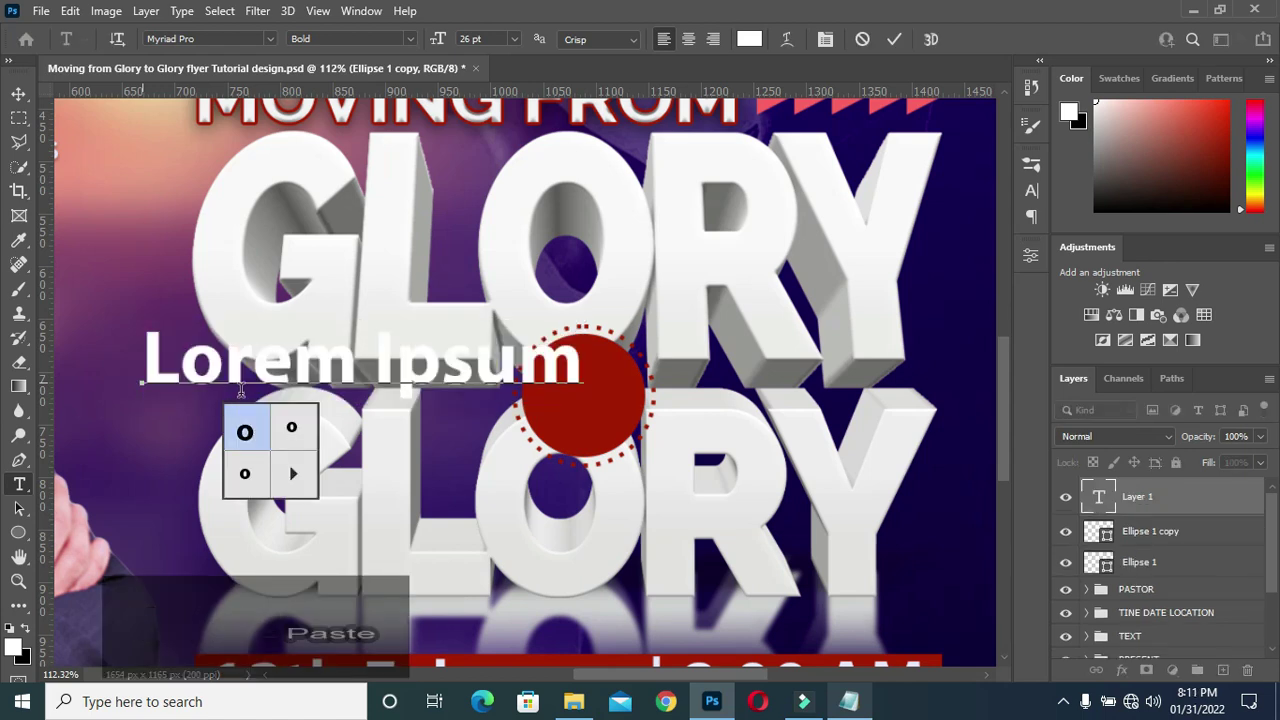
text(TO)
click(893, 40)
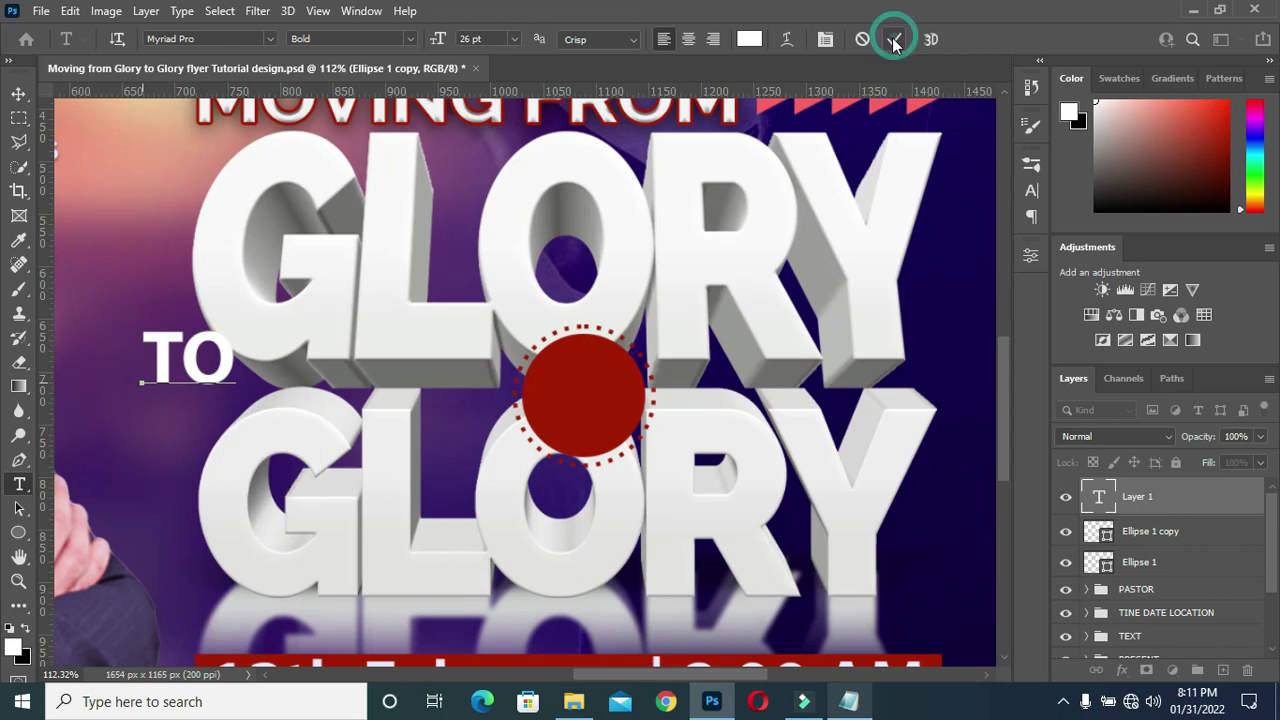
click(893, 40)
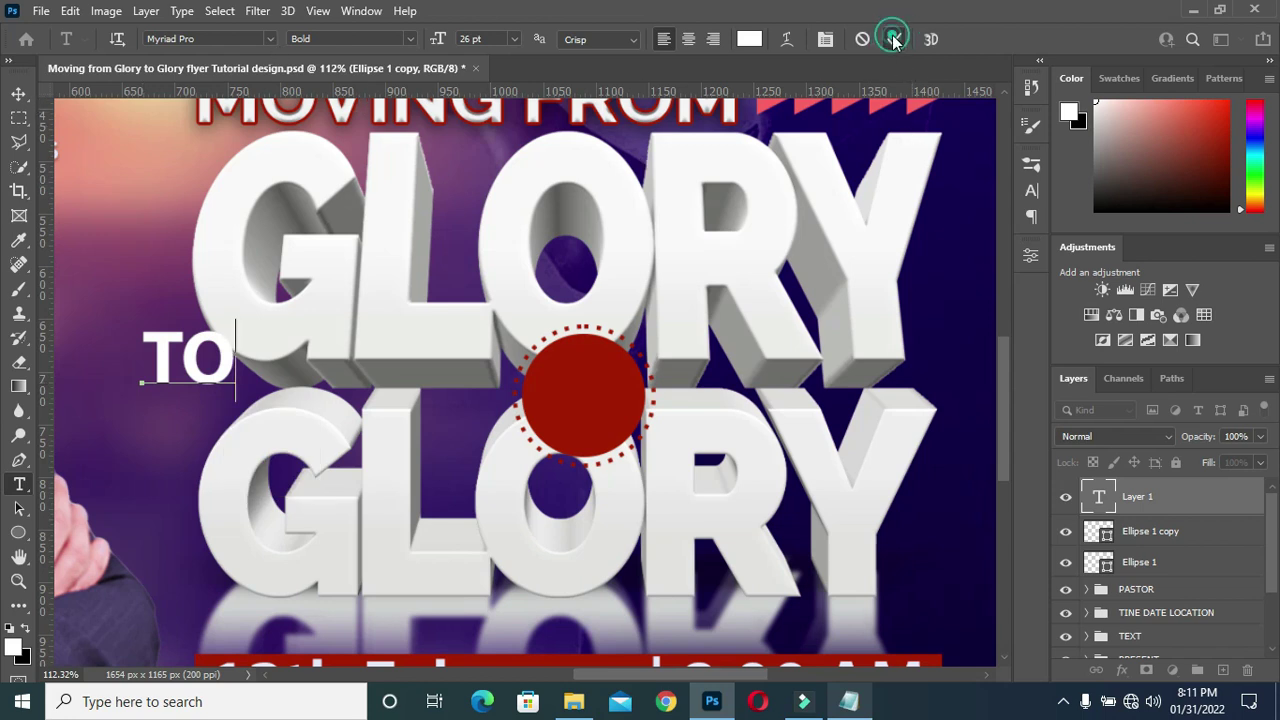
Keep Myriad Pro for TO and set its style to Bold SemiExtended.
click(268, 40)
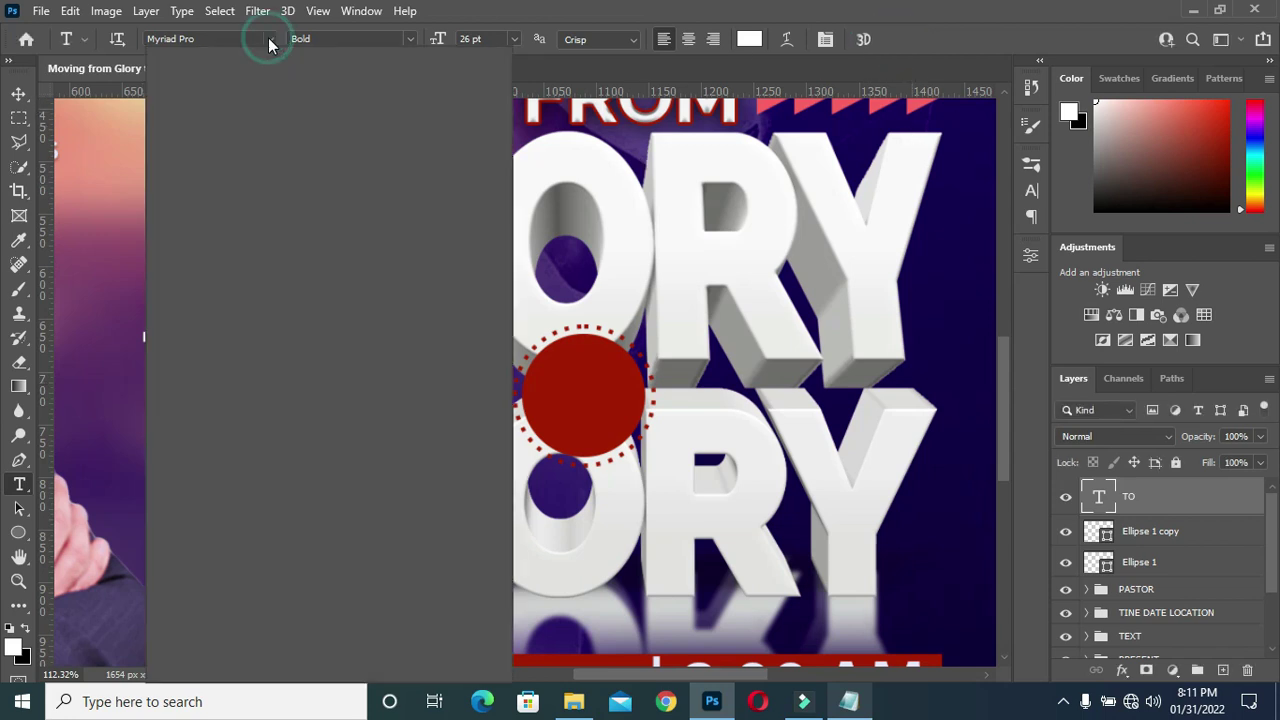
click(265, 38)
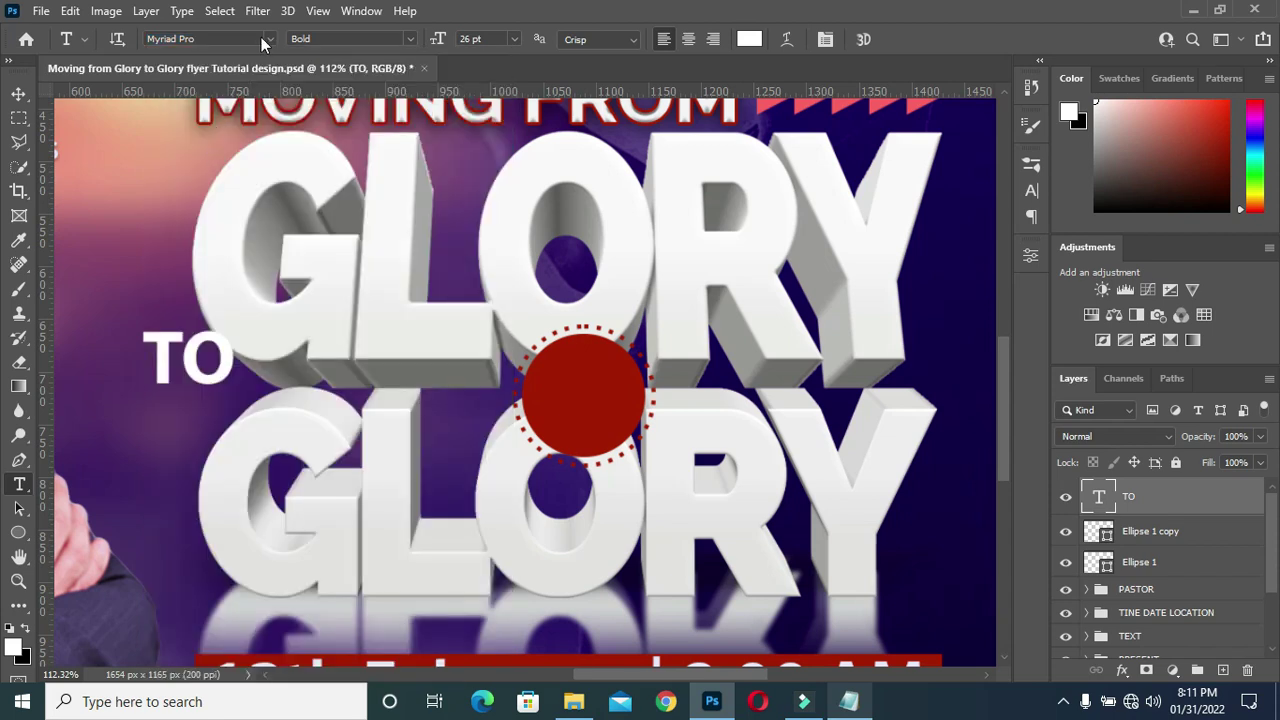
click(271, 40)
click(230, 150)
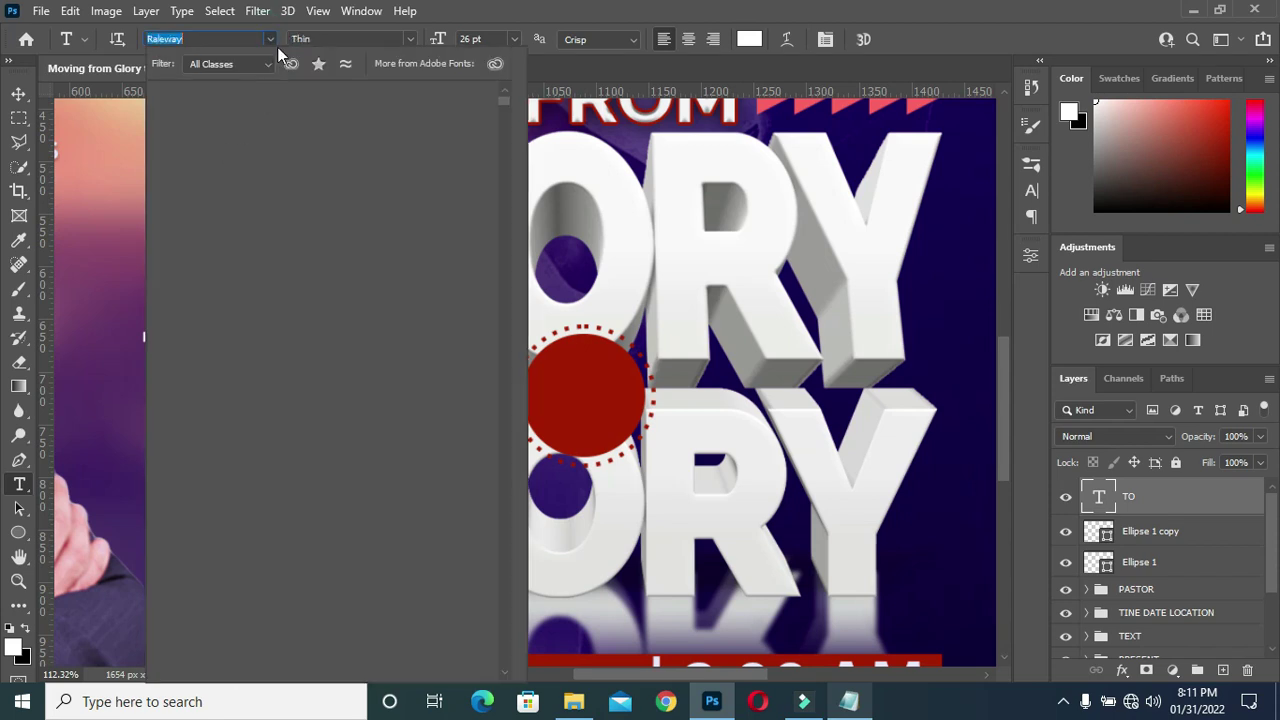
click(270, 40)
click(414, 42)
click(410, 38)
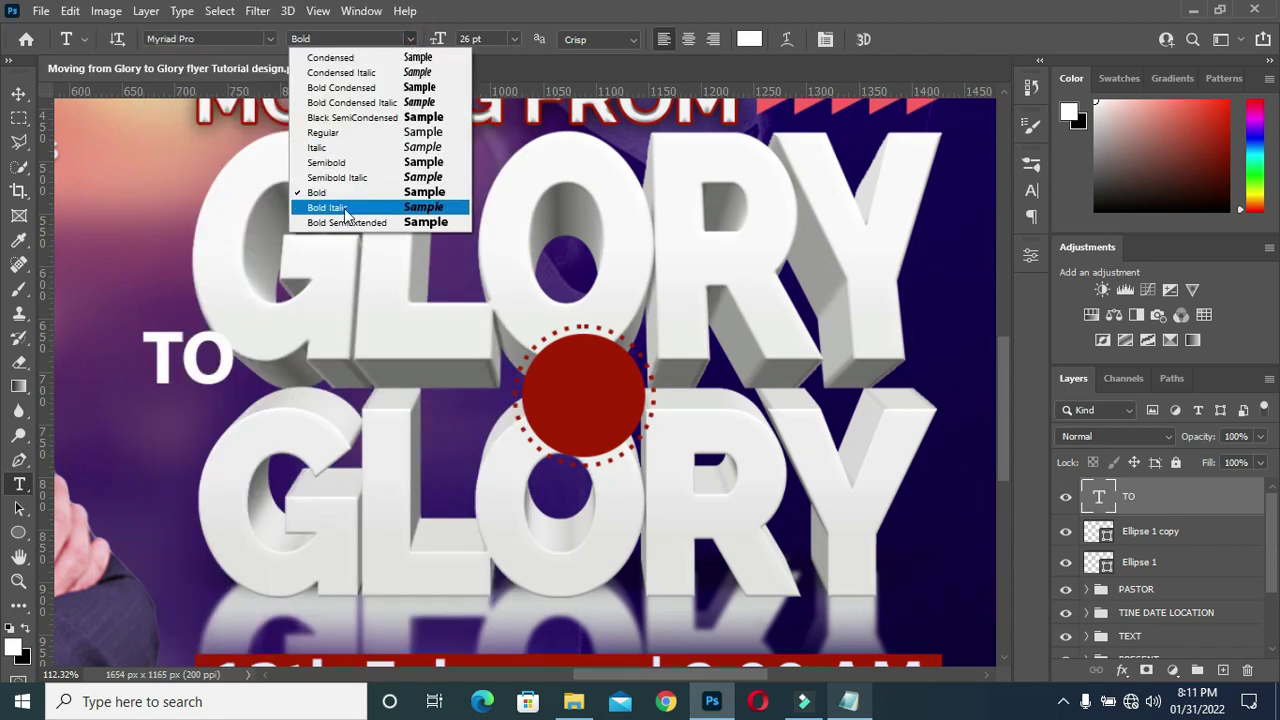
click(378, 222)
Set the TO text tracking to -40 in the Character panel.
key(v)
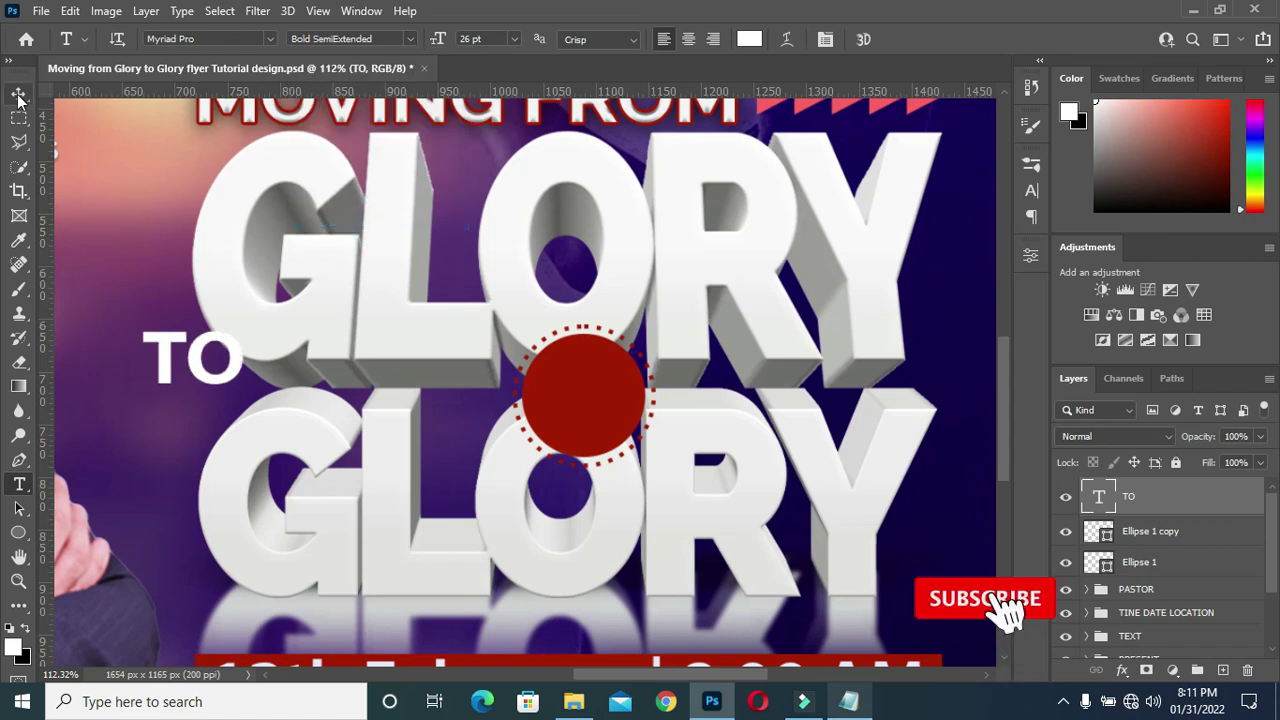
click(1031, 190)
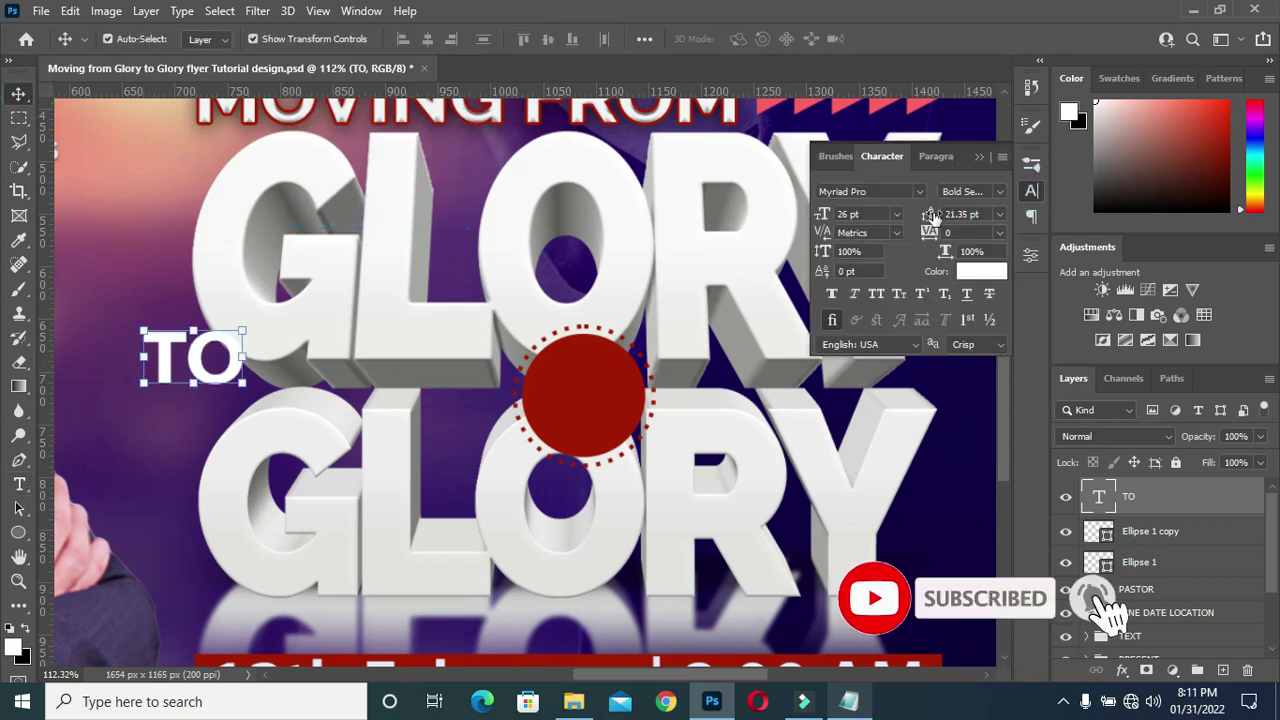
drag(930, 232, 940, 232)
click(980, 160)
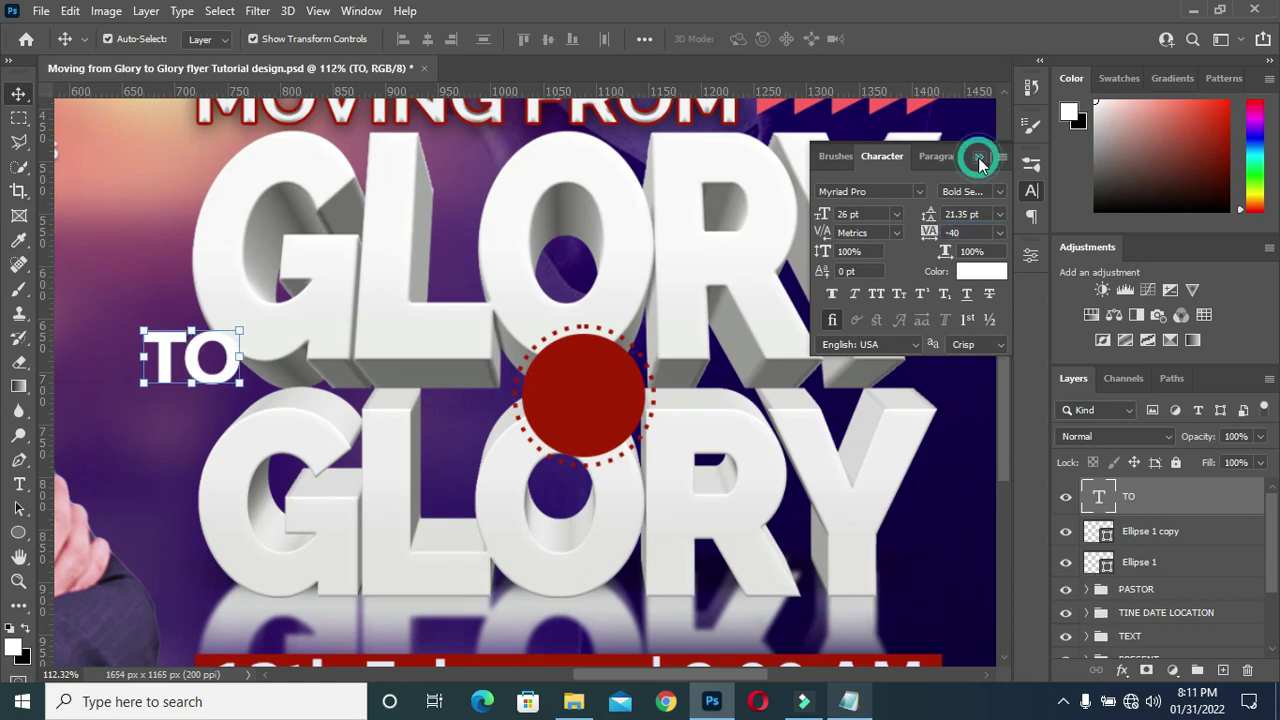
Move TO onto the red circle's centre and select both circle layers with it.
drag(197, 352, 583, 396)
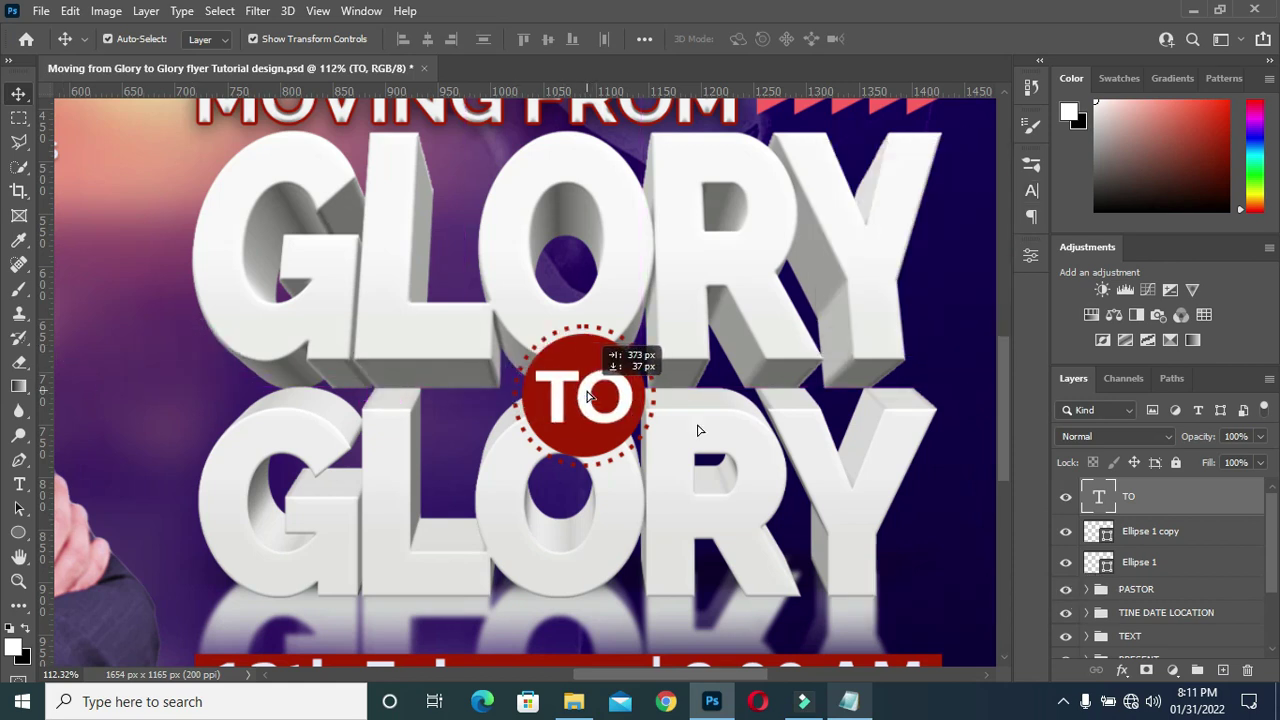
shift+click(1150, 531)
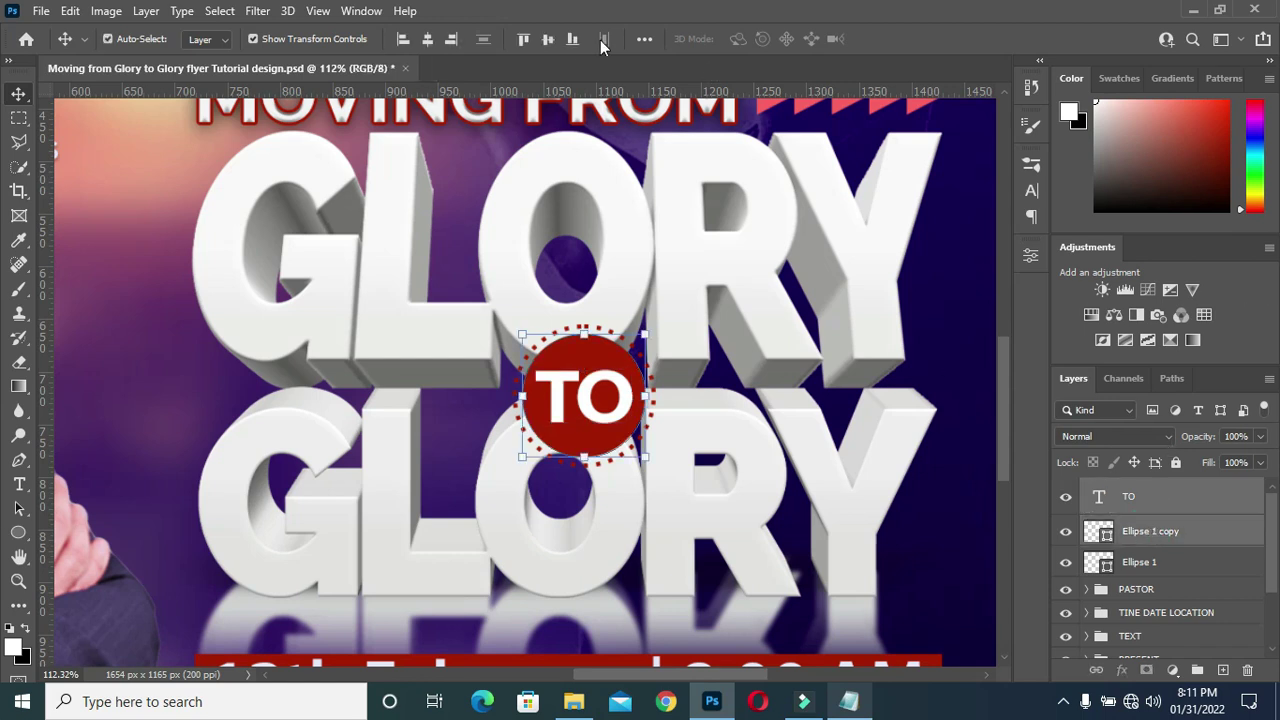
scroll(662, 381, down, 3)
shift+click(1148, 563)
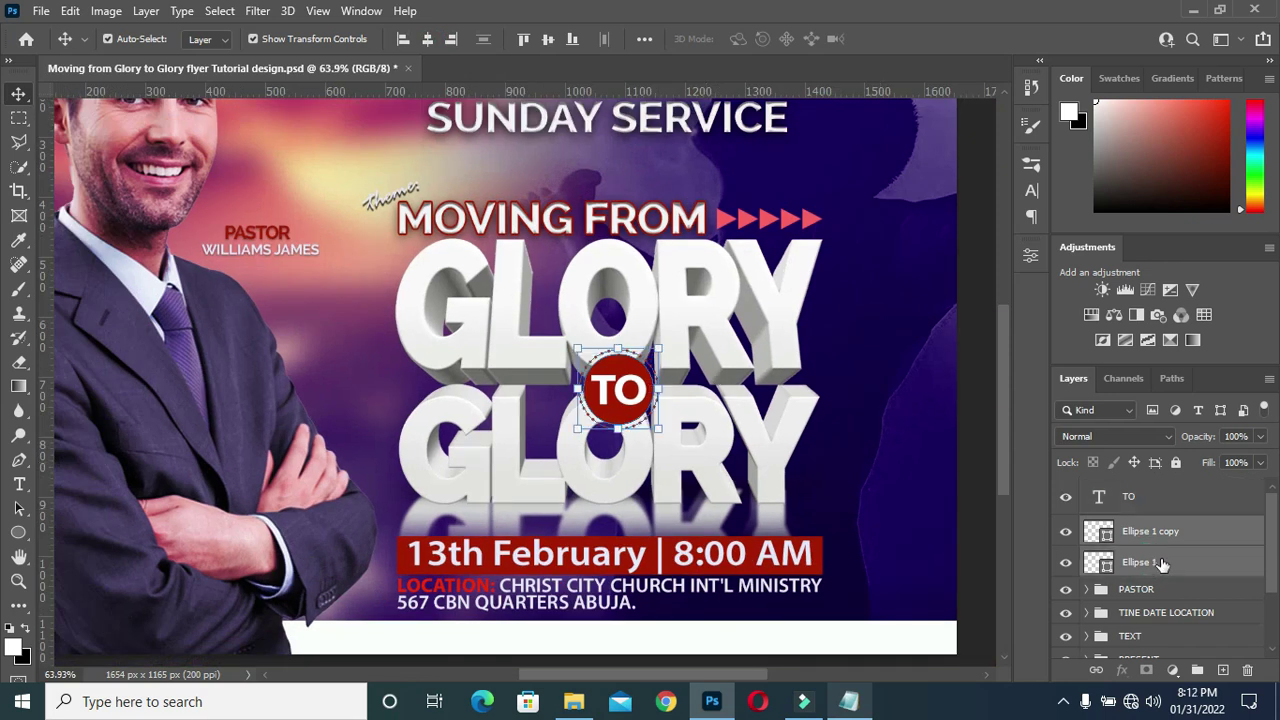
Group TO with both circles into a group named TO.
key(ctrl+g)
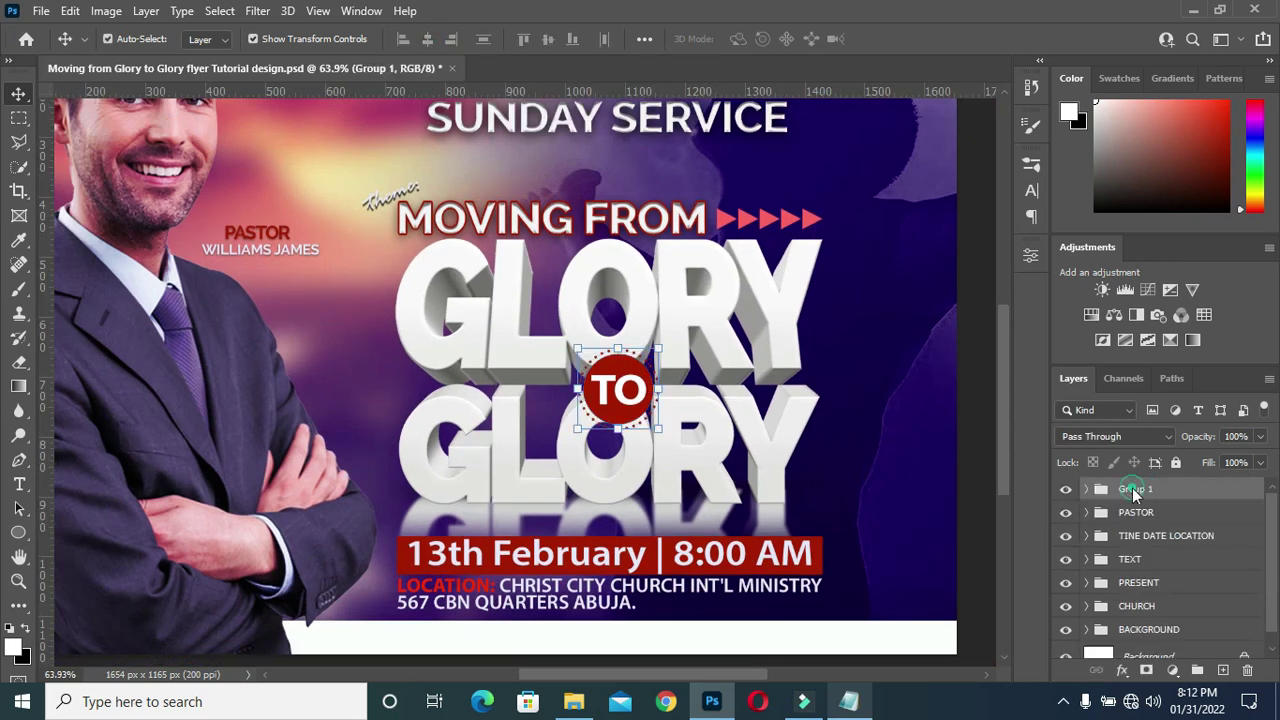
double_click(1136, 489)
text(TO)
key(Return)
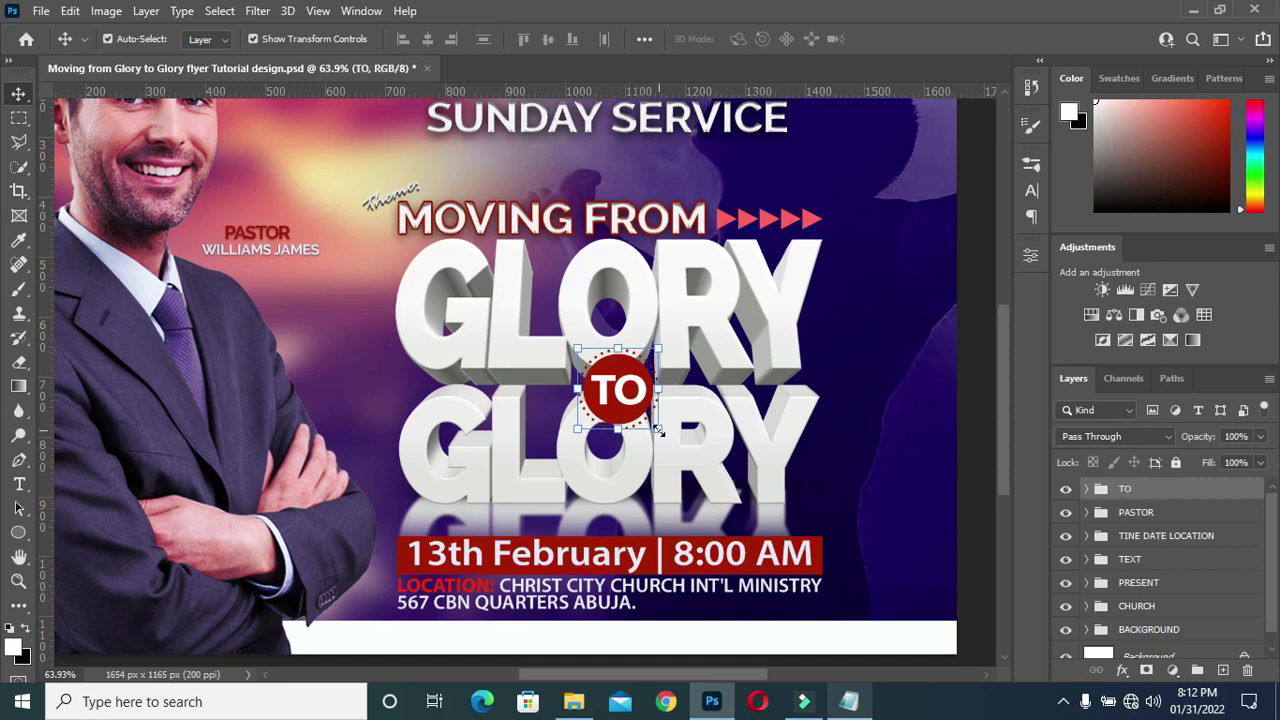
Scale the TO badge down to 79.31% and deselect it.
click(658, 430)
drag(640, 428, 605, 390)
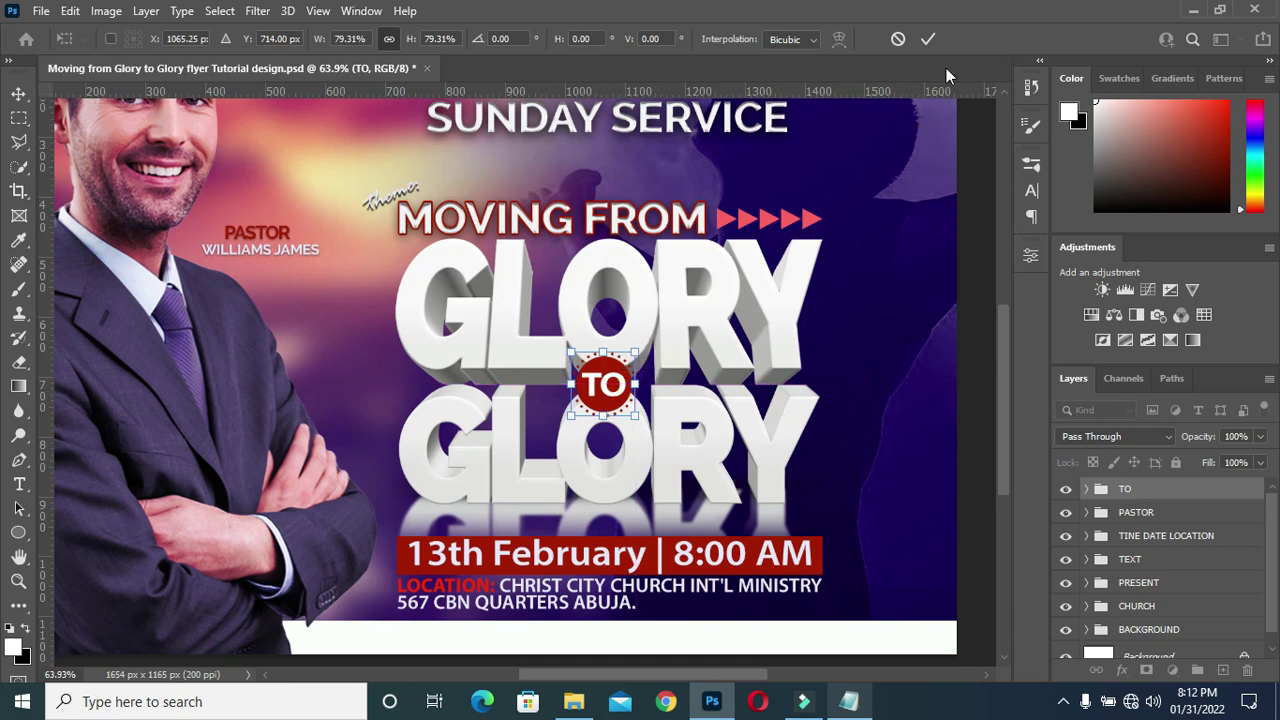
click(928, 39)
scroll(723, 420, down, 1)
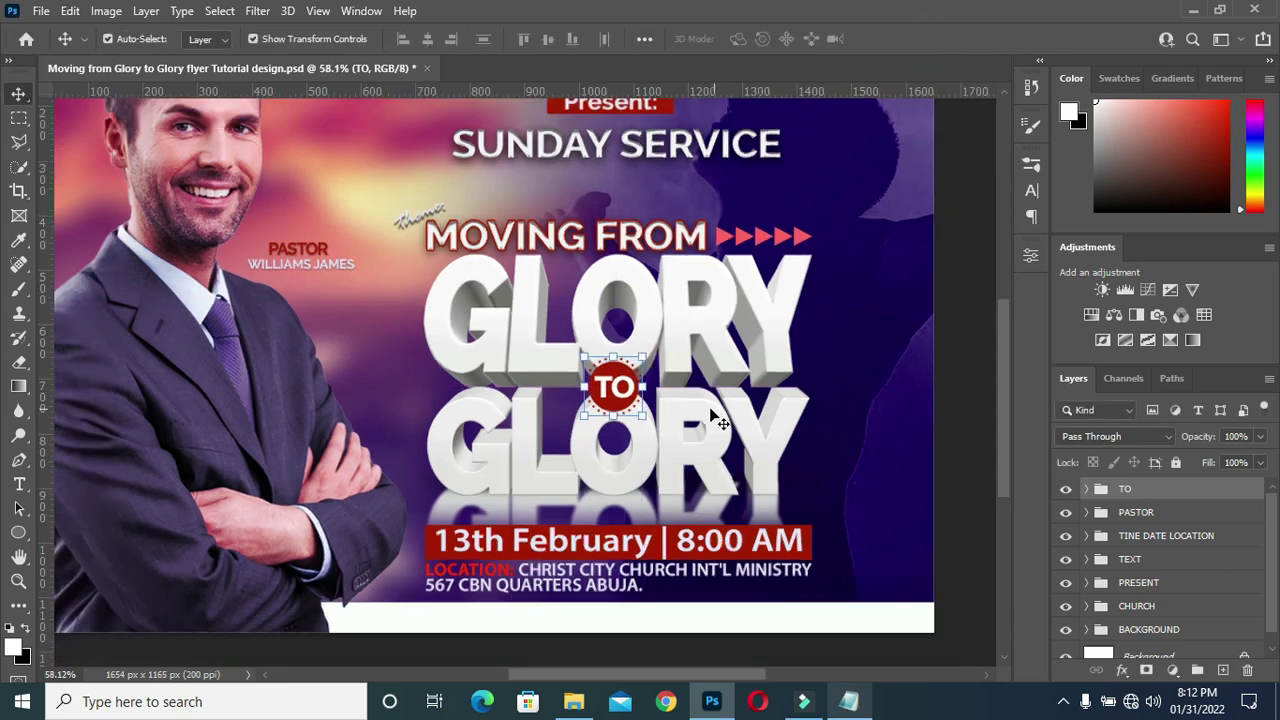
click(940, 365)
scroll(940, 365, down, 3)
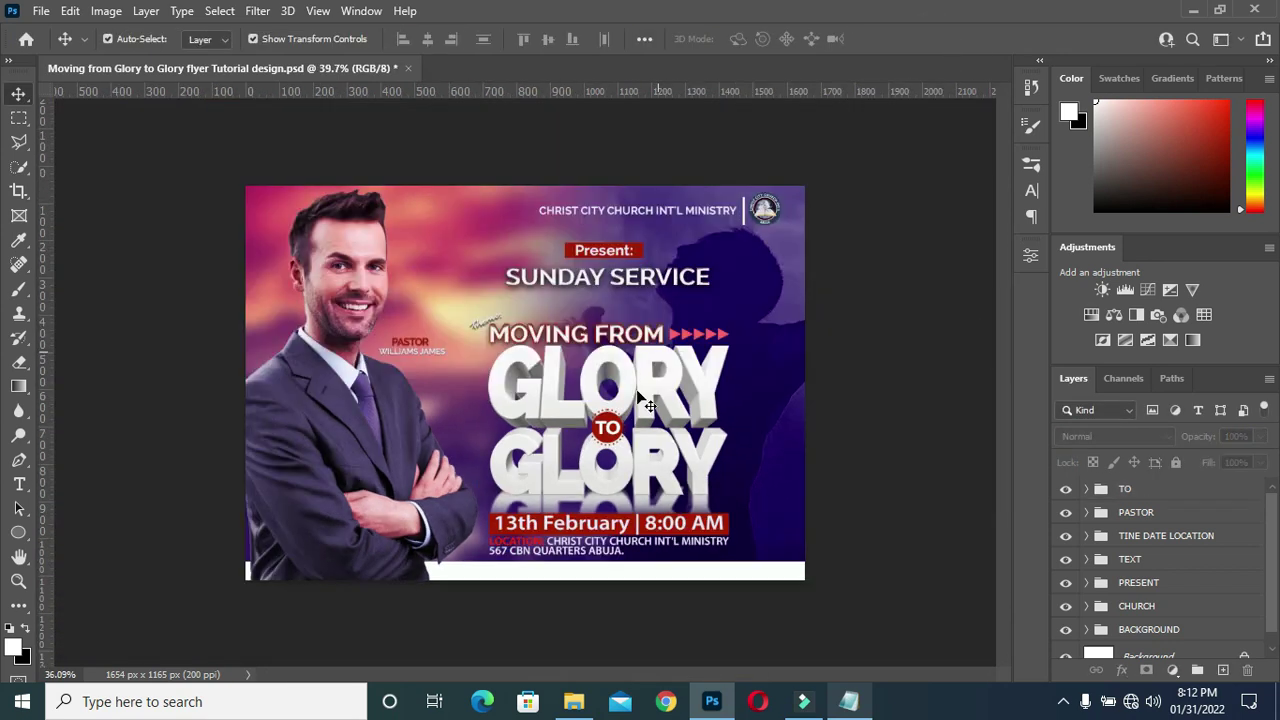
scroll(625, 425, up, 3)
scroll(625, 425, down, 1)
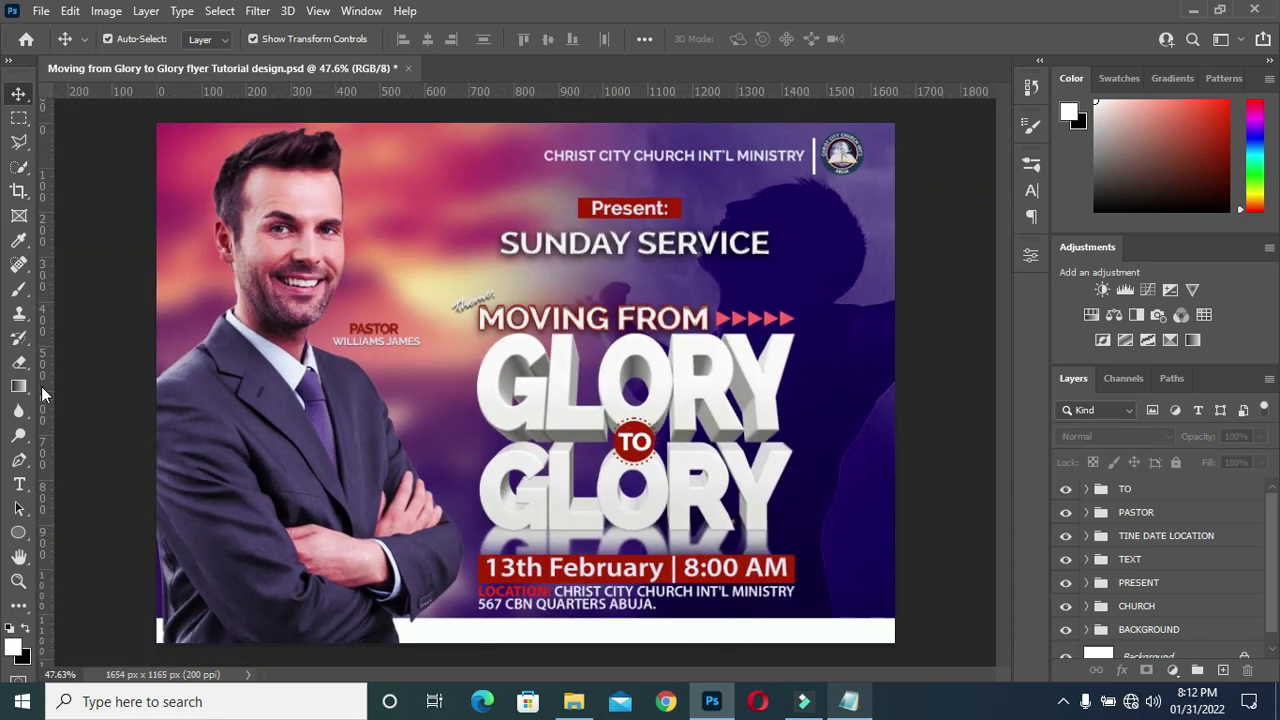